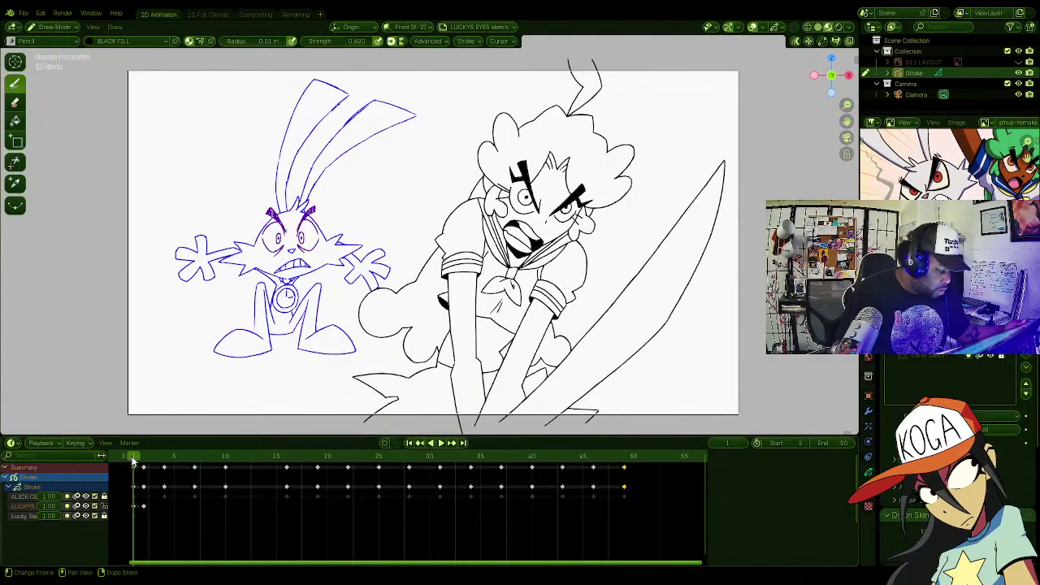
Step: Play back the animation to review it, then stop at frame 3
{"action": "key", "text": "space"}
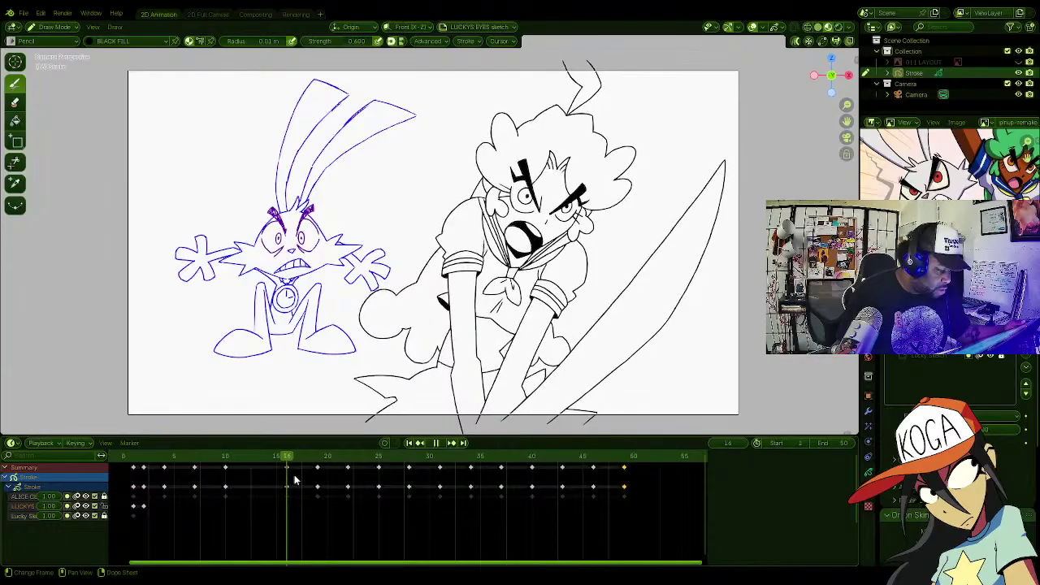
{"action": "mouse_move", "coordinate": [295, 477]}
{"action": "left_mouse_down"}
{"action": "mouse_move", "coordinate": [358, 485]}
{"action": "mouse_move", "coordinate": [131, 493]}
{"action": "mouse_move", "coordinate": [144, 499]}
{"action": "left_mouse_up"}
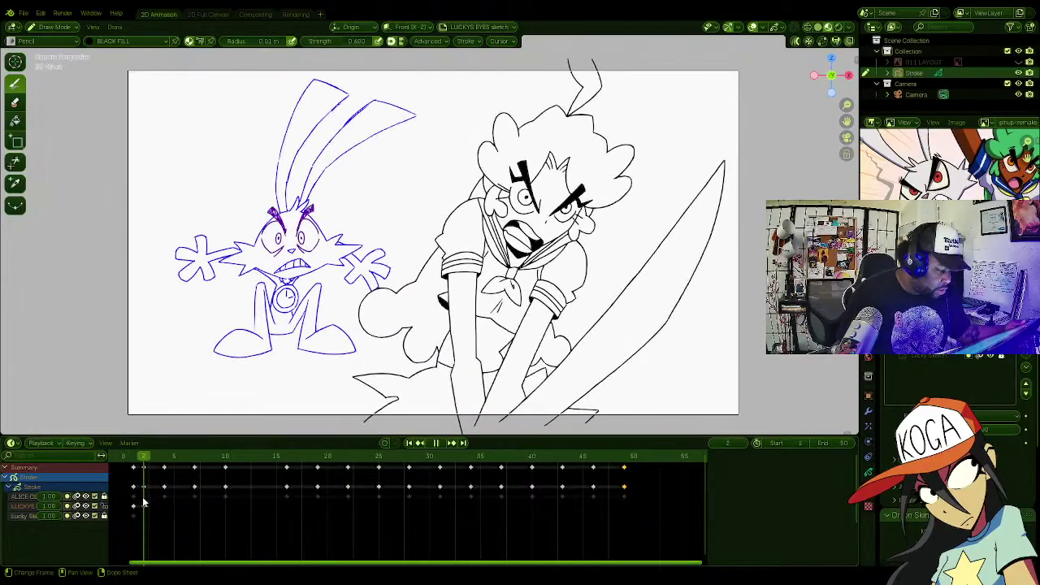
{"action": "key", "text": "i"}
{"action": "key", "text": "Right"}
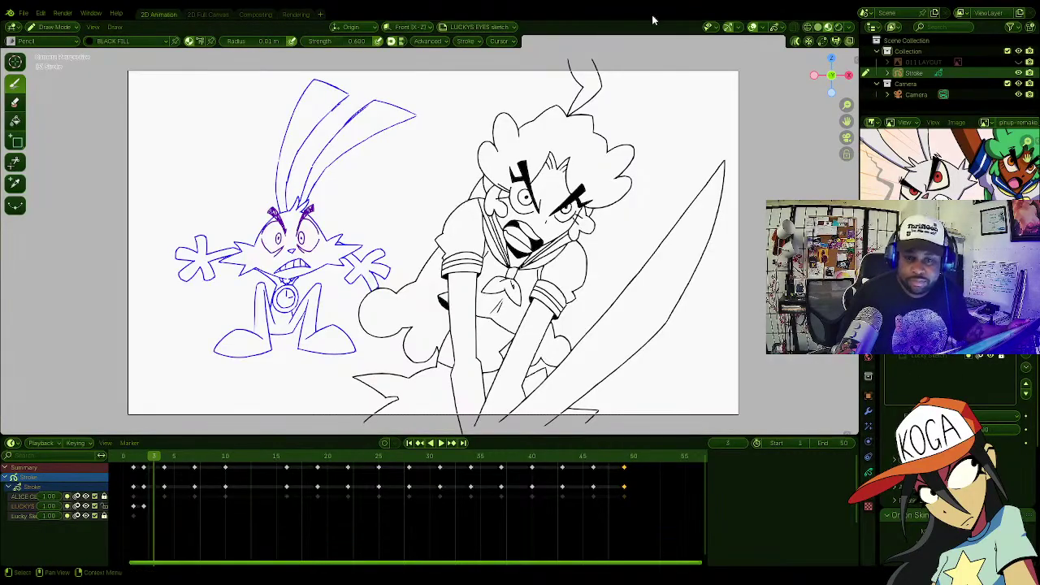
Step: Lower the opacity of the Lucky Sketch layer to 0.61 and of the LUCKYS EYES sketch layer to 0.72
{"action": "left_click", "coordinate": [934, 357]}
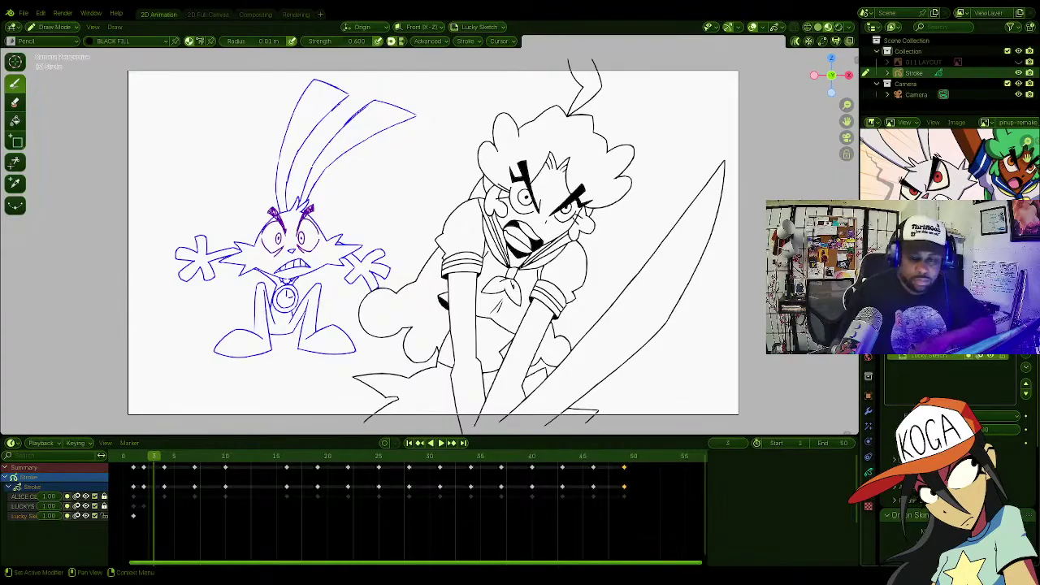
{"action": "left_click_drag", "start_coordinate": [1027, 159], "coordinate": [987, 162]}
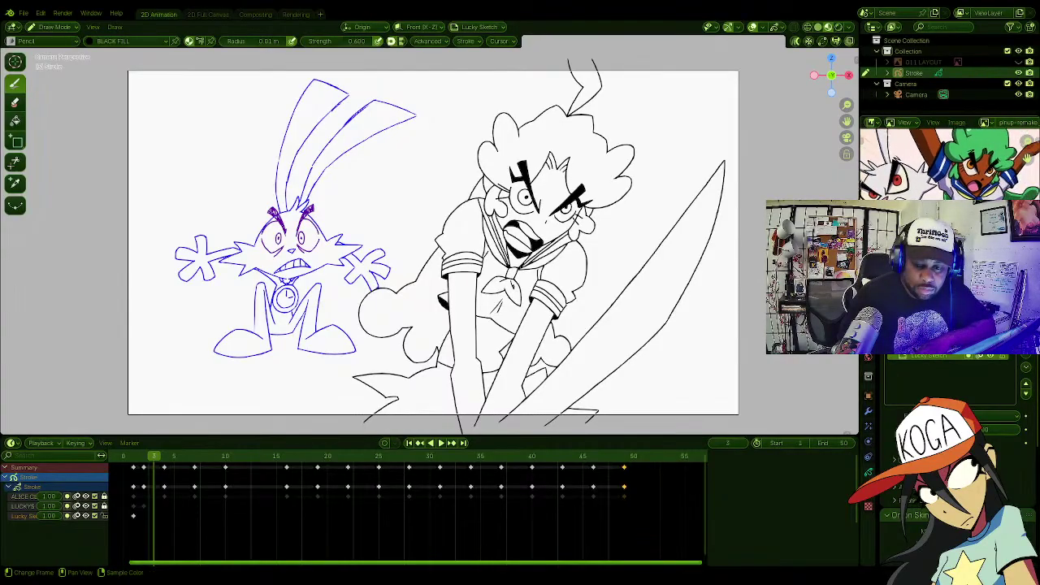
{"action": "middle_click_drag", "start_coordinate": [986, 162], "coordinate": [999, 167]}
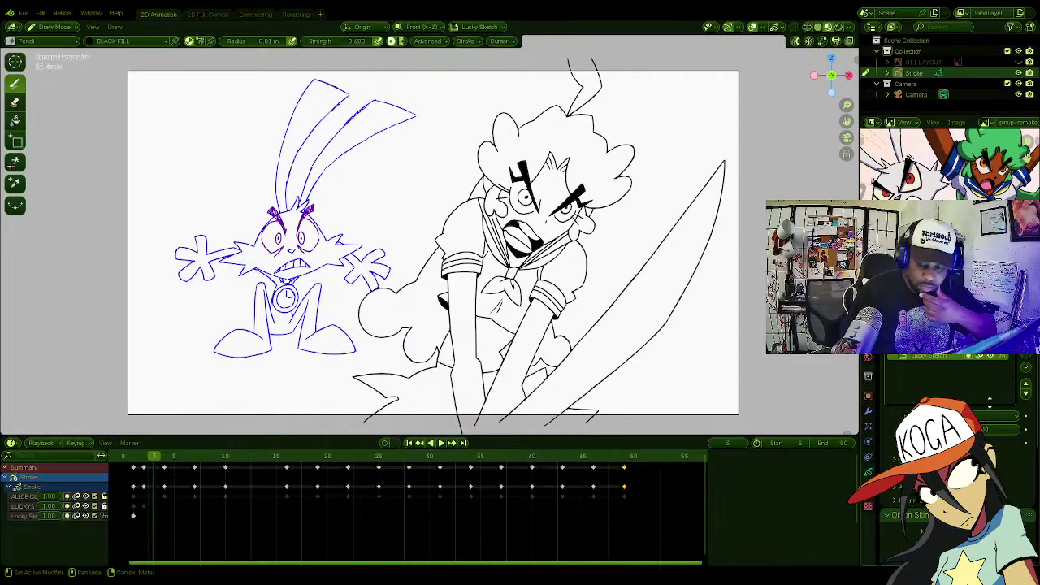
{"action": "mouse_move", "coordinate": [999, 429]}
{"action": "left_mouse_down"}
{"action": "mouse_move", "coordinate": [967, 429]}
{"action": "mouse_move", "coordinate": [991, 433]}
{"action": "left_mouse_up"}
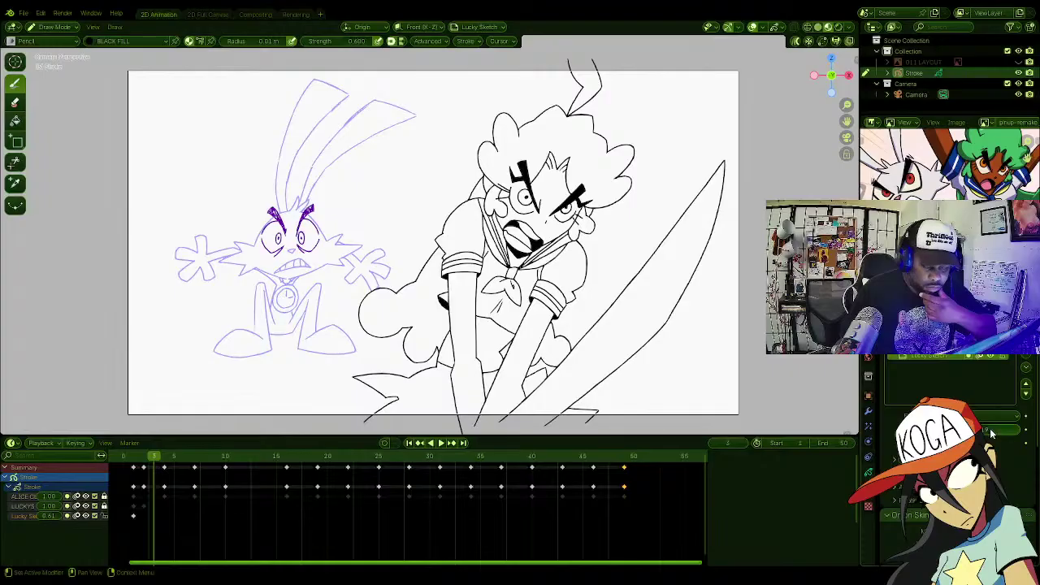
{"action": "left_click", "coordinate": [951, 359]}
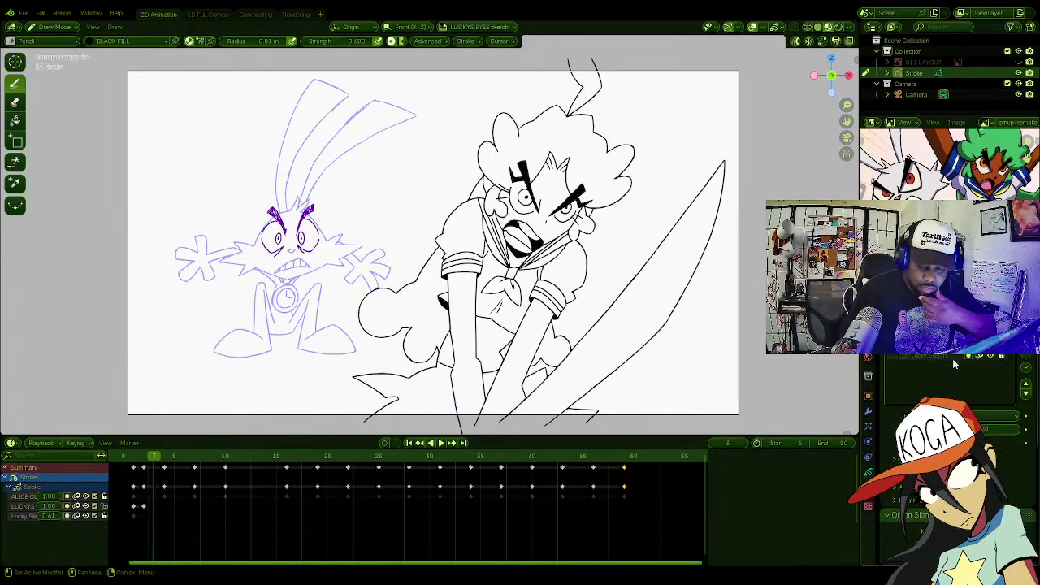
{"action": "left_click_drag", "start_coordinate": [1007, 429], "coordinate": [981, 429]}
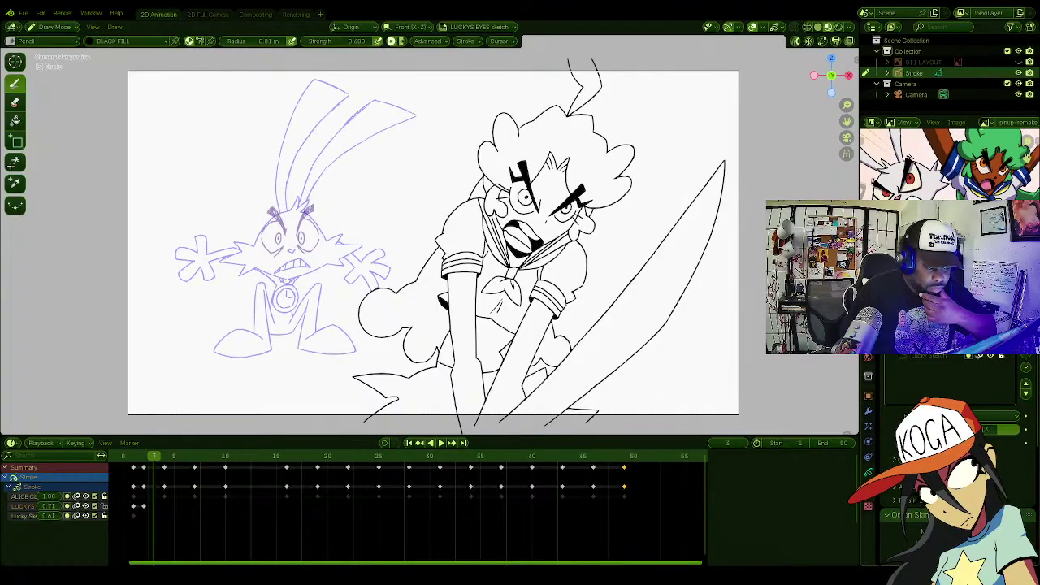
Step: Add a layer directly above Lucky Sketch and name it LUCKY CLEANUP
{"action": "left_click", "coordinate": [926, 355]}
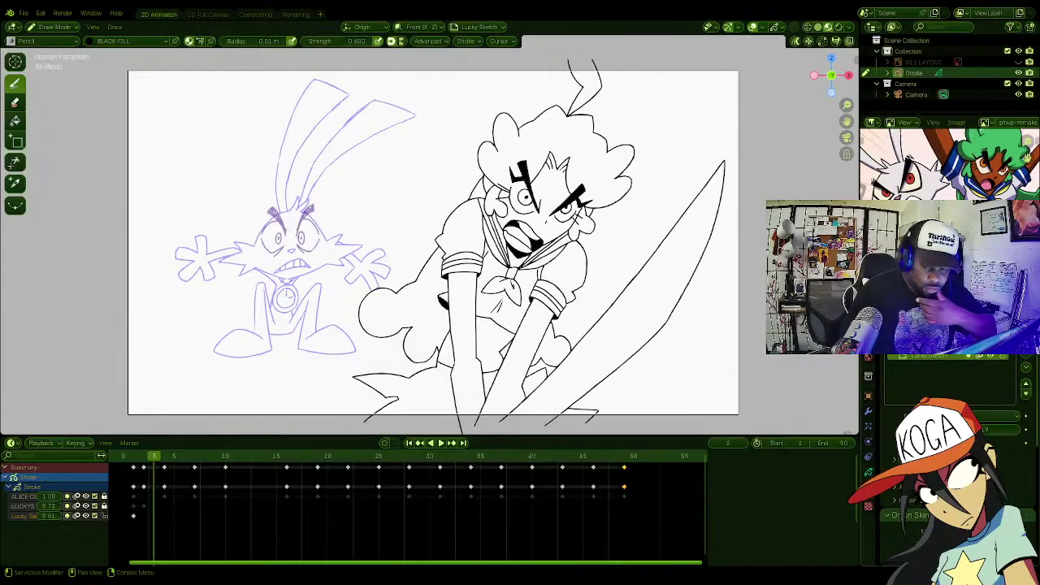
{"action": "left_click", "coordinate": [1026, 341]}
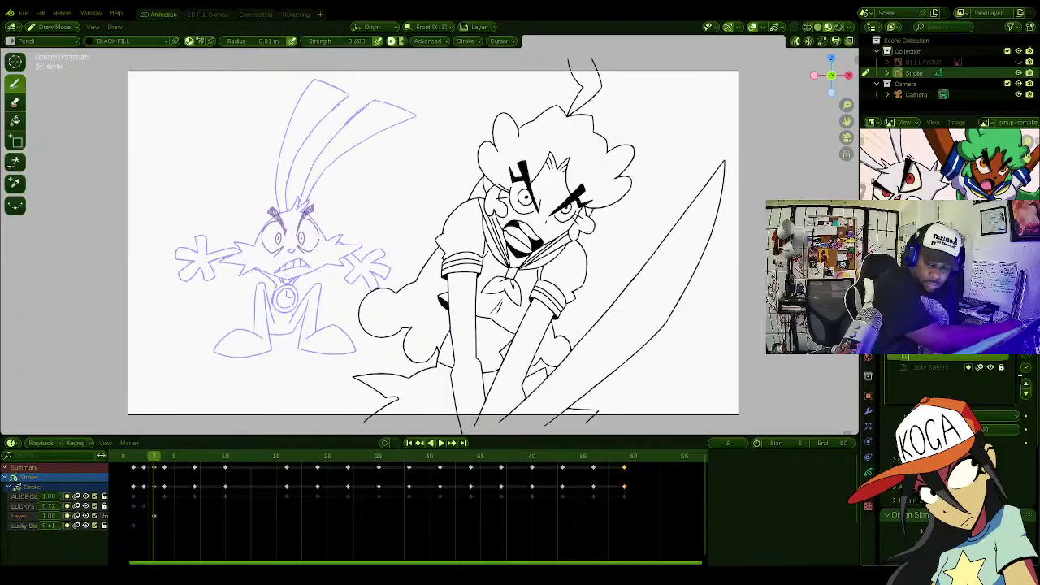
{"action": "type", "text": "CLE"}
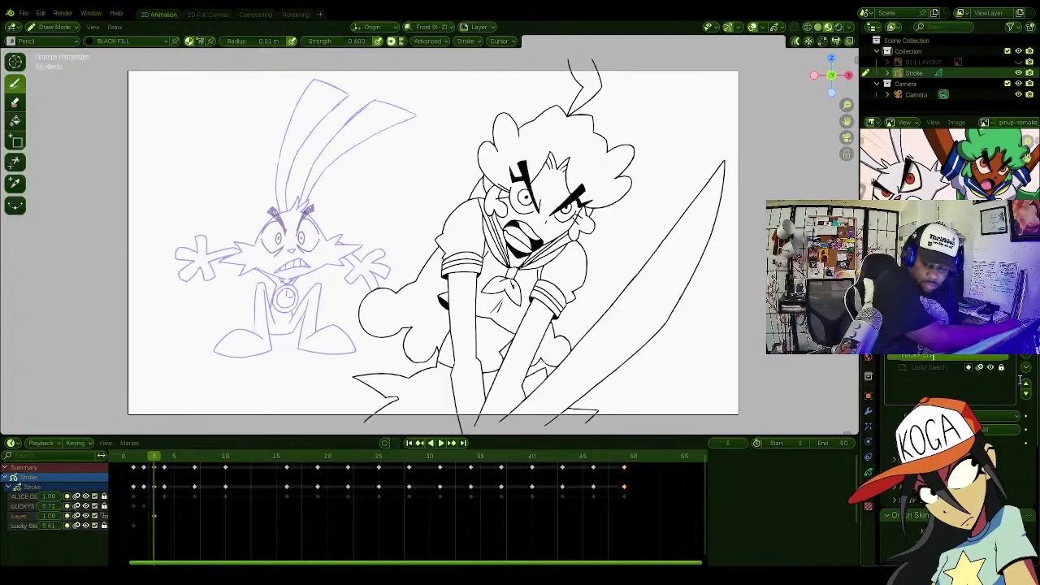
{"action": "type", "text": "ANUP"}
{"action": "key", "text": "Return"}
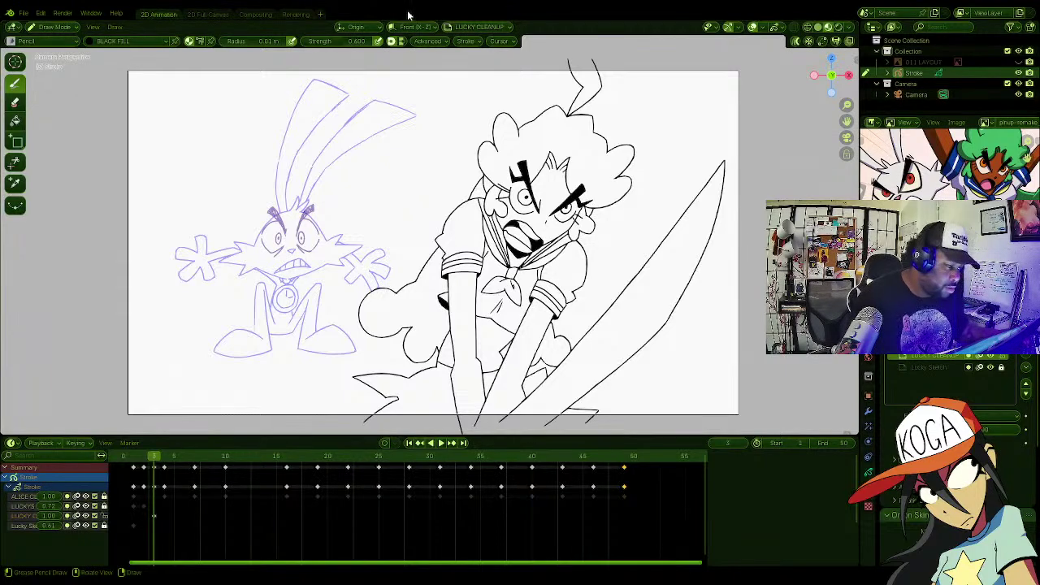
Step: Move the LUCKY CLEANUP layer's keyframe to frame 1 and make frame 1 the current frame
{"action": "scroll", "coordinate": [330, 172], "scroll_direction": "up", "scroll_amount": 1}
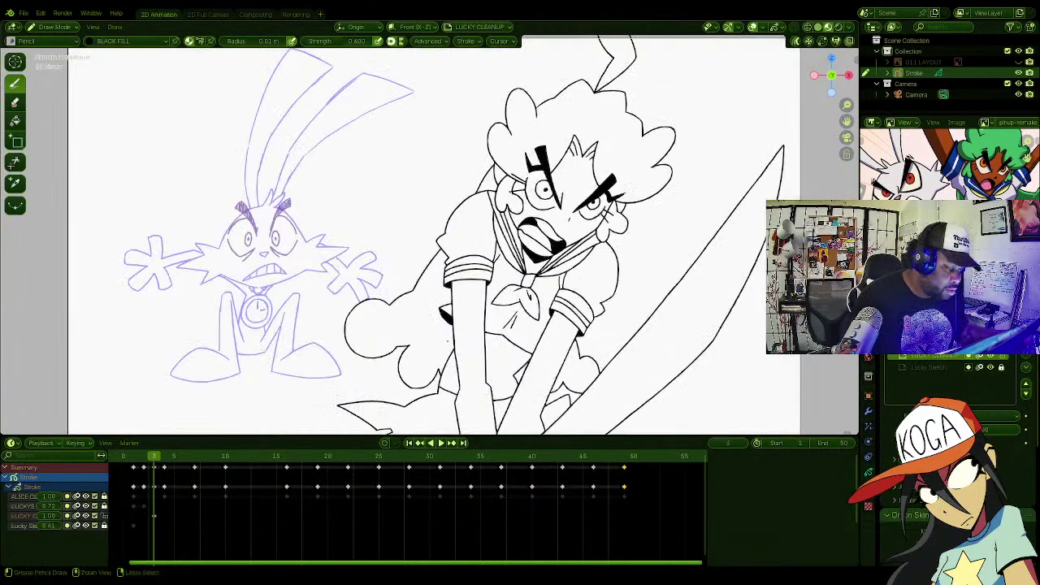
{"action": "left_click_drag", "start_coordinate": [493, 438], "coordinate": [494, 447]}
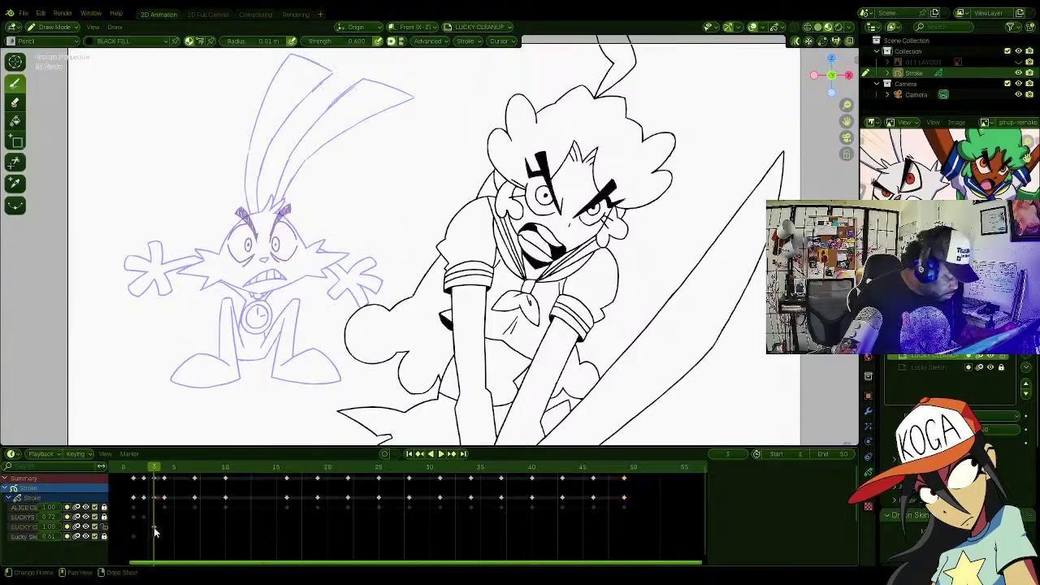
{"action": "left_click_drag", "start_coordinate": [153, 527], "coordinate": [135, 529]}
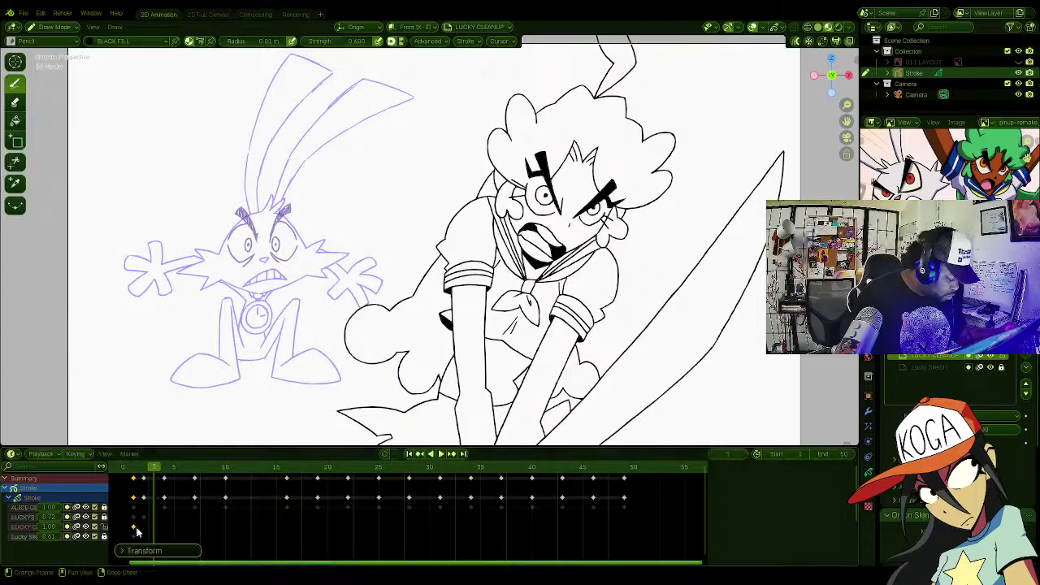
{"action": "key", "text": "Left"}
{"action": "key", "text": "Left"}
{"action": "key", "text": "Left"}
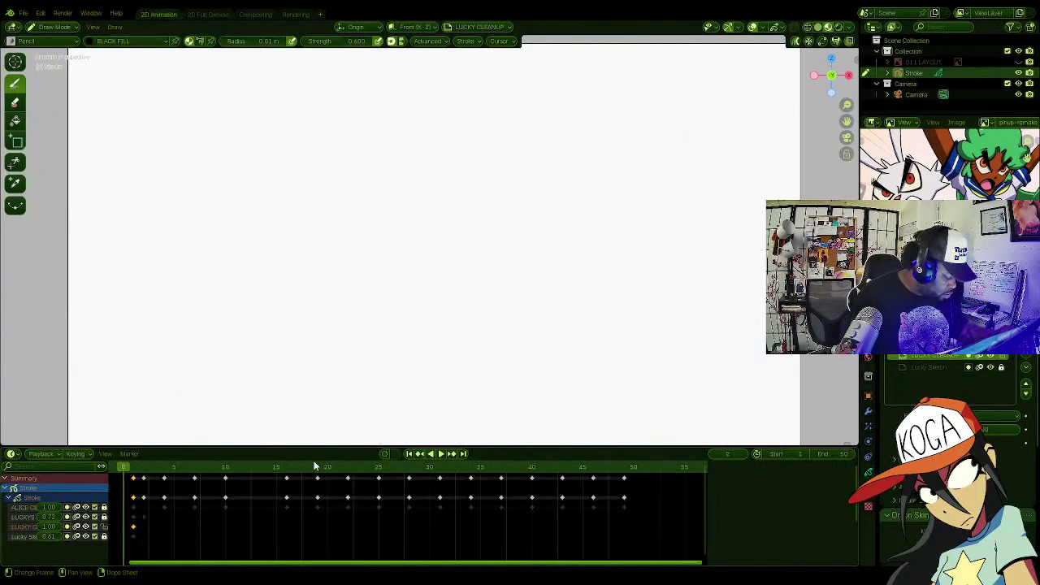
{"action": "key", "text": "Right"}
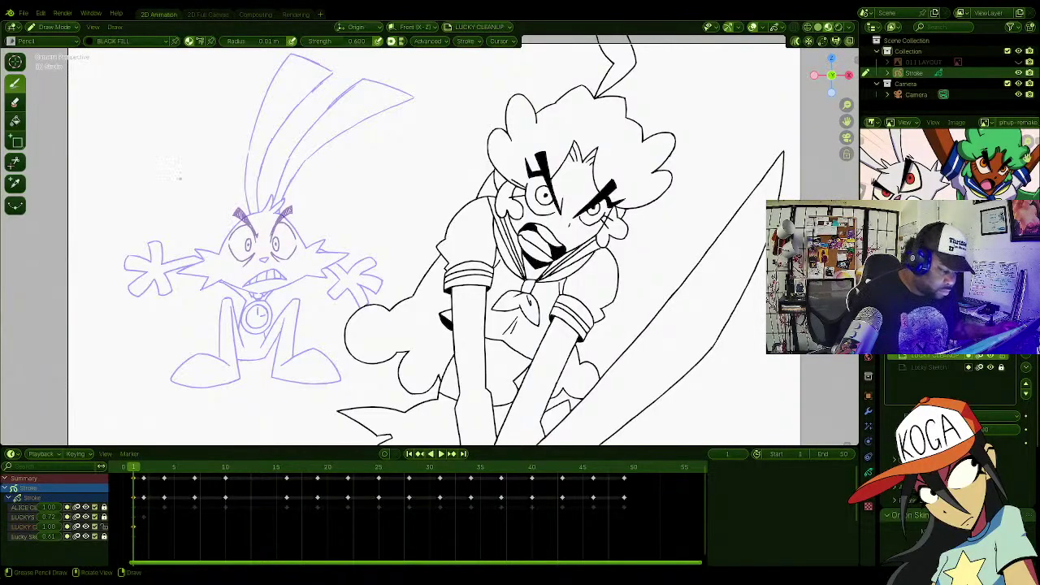
Step: Try a pencil stroke with the BLACK FILL material over the rabbit's raised hand and undo it
{"action": "middle_click_drag", "start_coordinate": [207, 228], "coordinate": [330, 194], "text": "shift"}
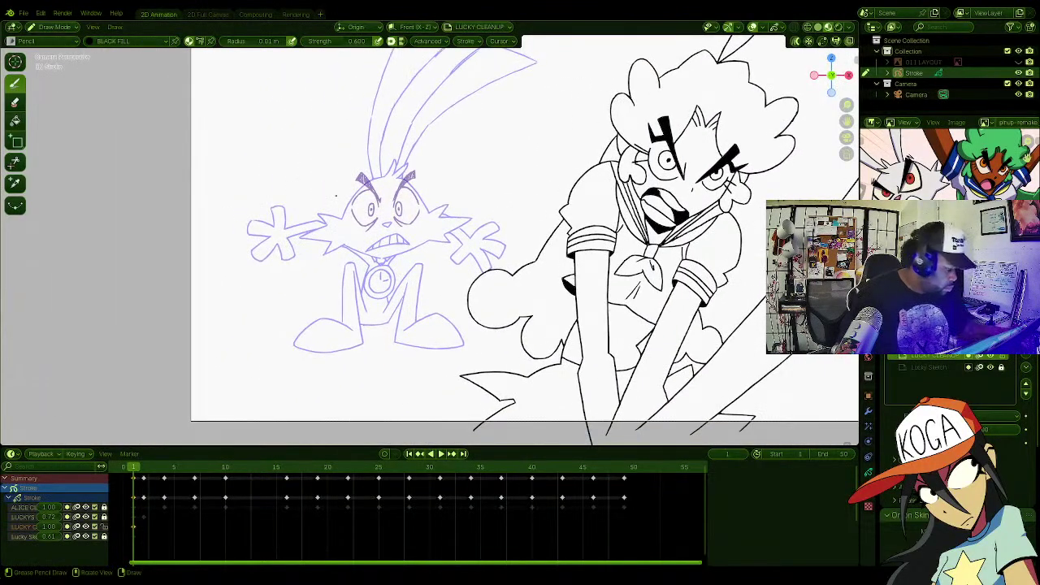
{"action": "scroll", "coordinate": [335, 195], "scroll_direction": "up", "scroll_amount": 2}
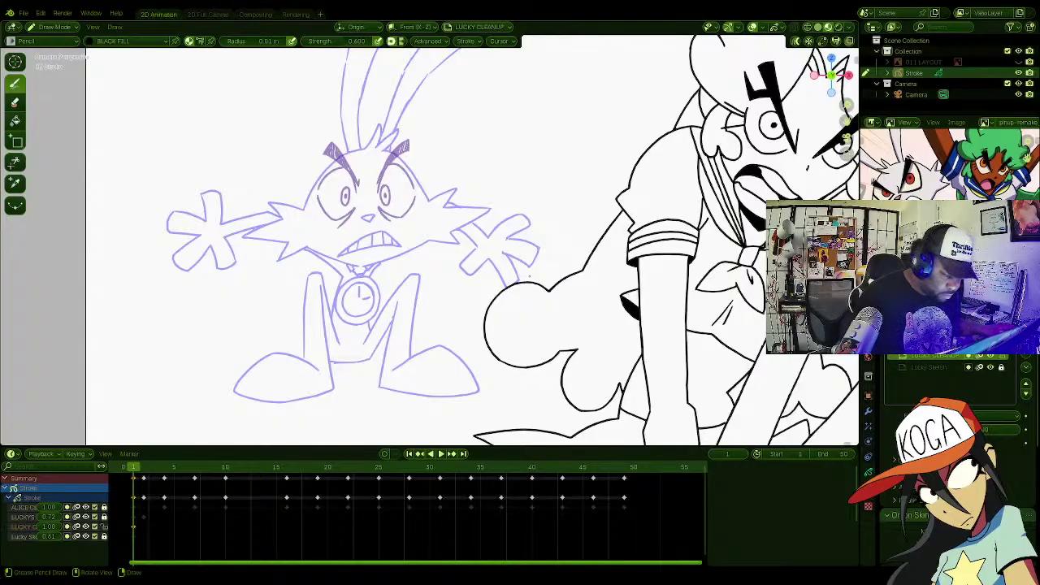
{"action": "mouse_move", "coordinate": [551, 303]}
{"action": "middle_mouse_down", "text": "ctrl+alt"}
{"action": "mouse_move", "coordinate": [587, 268]}
{"action": "mouse_move", "coordinate": [530, 169]}
{"action": "middle_mouse_up", "text": "ctrl+alt"}
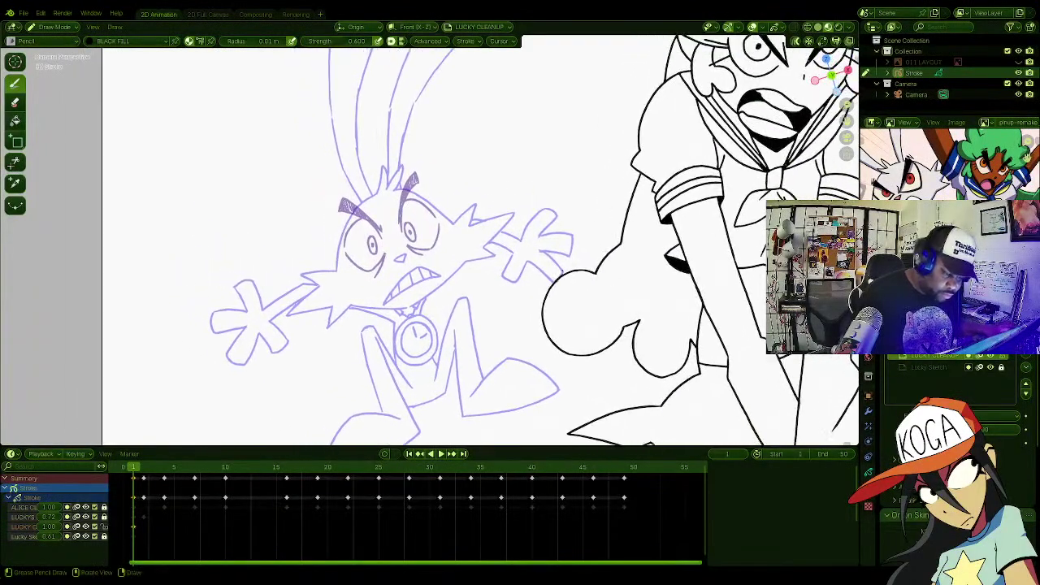
{"action": "mouse_move", "coordinate": [530, 169]}
{"action": "left_mouse_down"}
{"action": "mouse_move", "coordinate": [495, 244]}
{"action": "mouse_move", "coordinate": [475, 341]}
{"action": "left_mouse_up"}
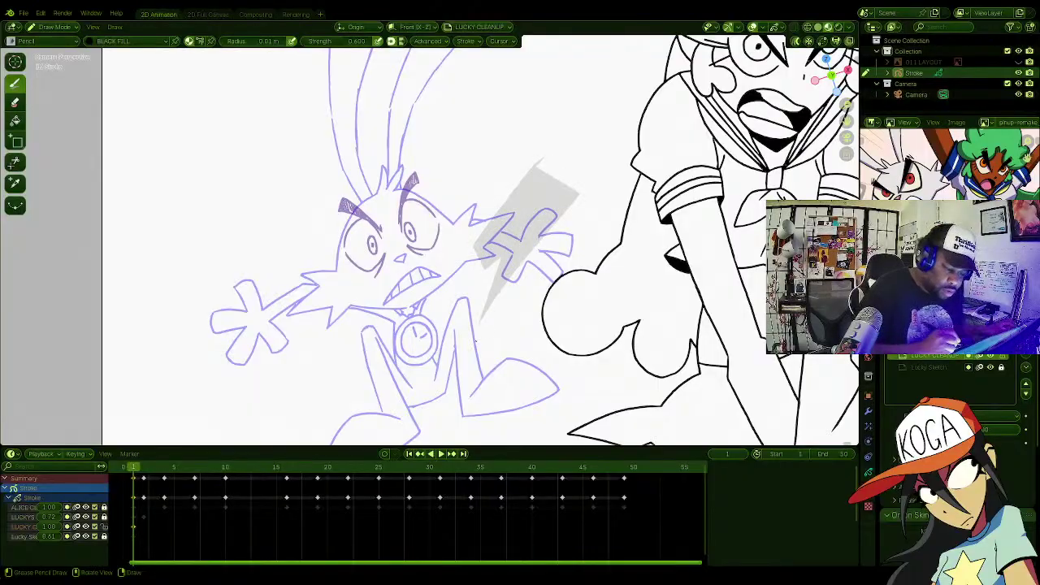
{"action": "key", "text": "ctrl+z"}
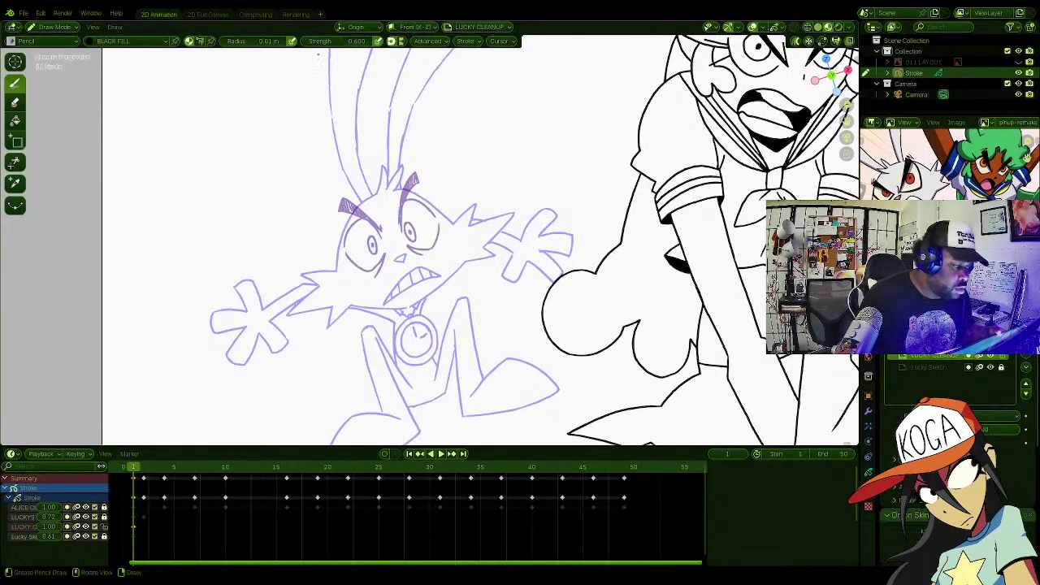
Step: Set the pencil's strength to 1.000, its radius to 0.0094 m and its material to Solid Stroke
{"action": "left_click_drag", "start_coordinate": [342, 43], "coordinate": [374, 44]}
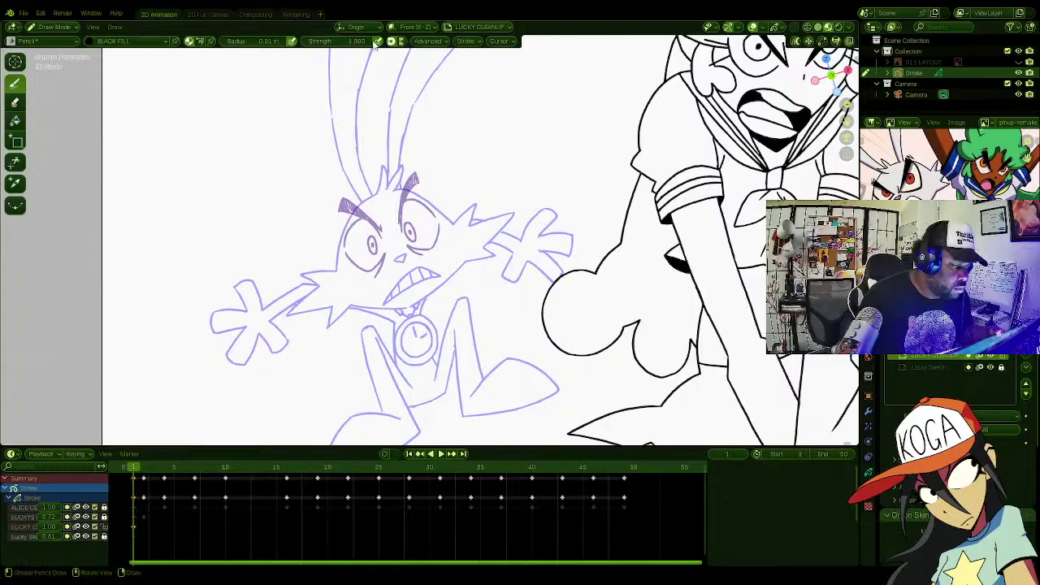
{"action": "left_click", "coordinate": [280, 42]}
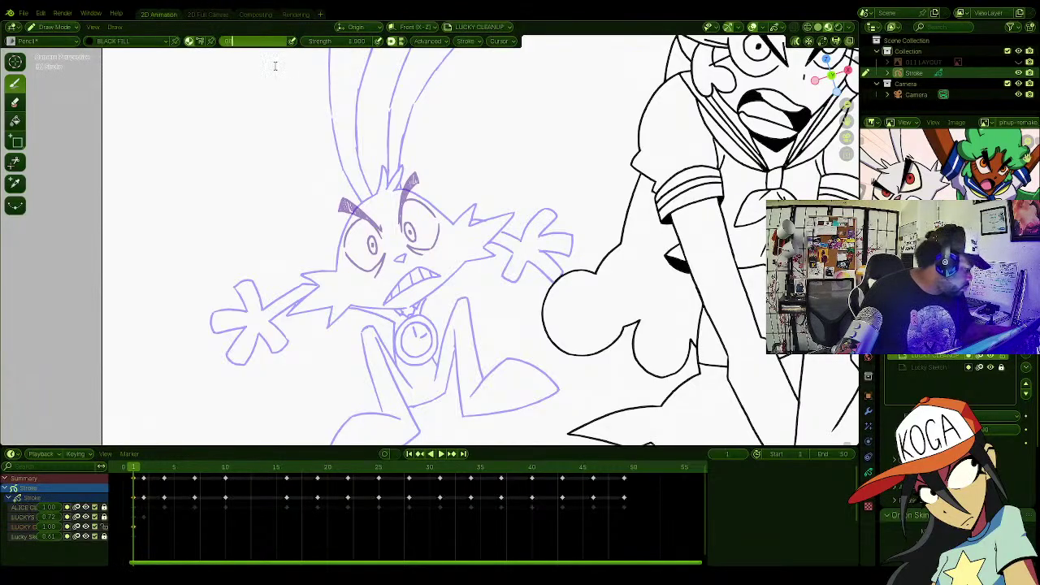
{"action": "key", "text": "Return"}
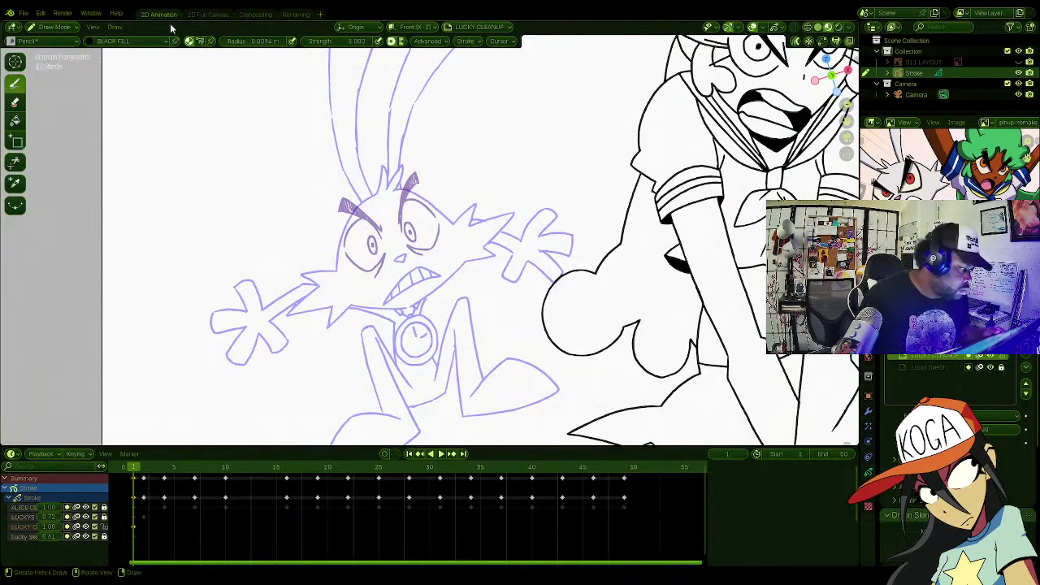
{"action": "left_click", "coordinate": [122, 41]}
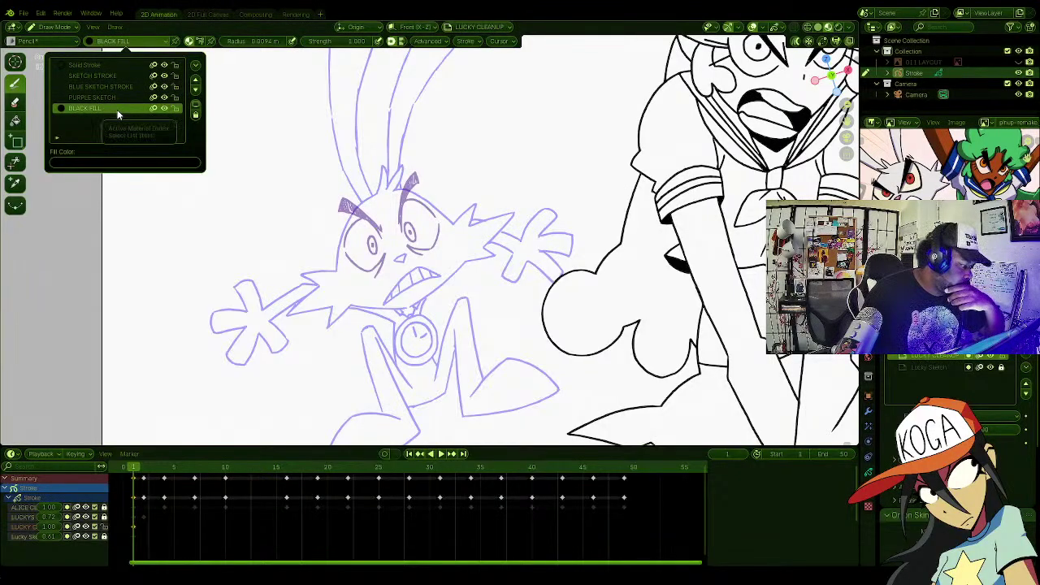
{"action": "left_click", "coordinate": [117, 64]}
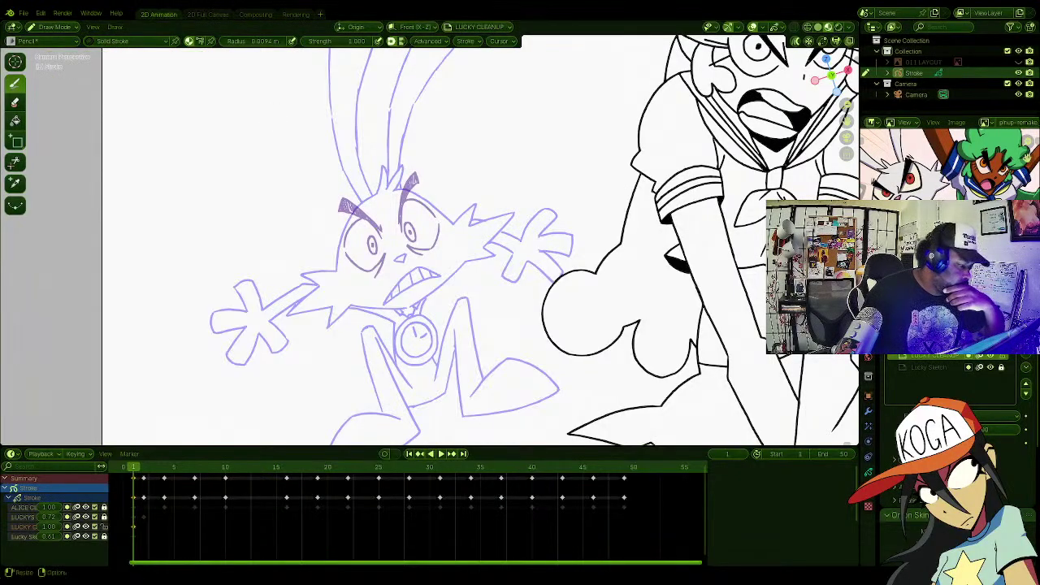
Step: Try a Solid Stroke line across the rabbit's face and body and undo it
{"action": "mouse_move", "coordinate": [424, 210]}
{"action": "left_mouse_down"}
{"action": "mouse_move", "coordinate": [501, 124]}
{"action": "mouse_move", "coordinate": [445, 288]}
{"action": "mouse_move", "coordinate": [451, 370]}
{"action": "left_mouse_up"}
{"action": "key", "text": "ctrl+z"}
{"action": "key", "text": "ctrl+z"}
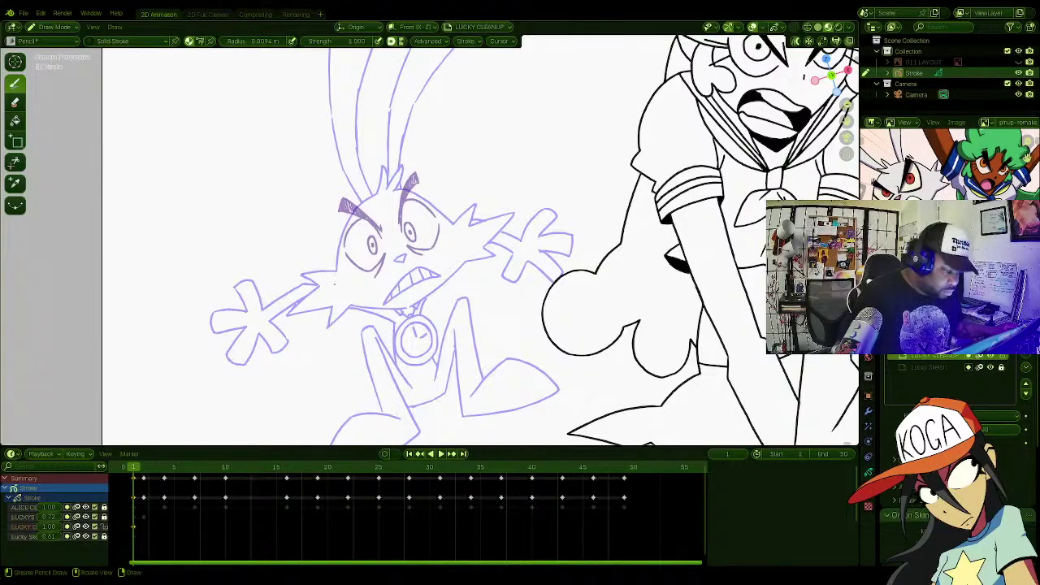
Step: Ink the rabbit's hair tuft, the left side of the head, the nose and the mouth outline over the sketch
{"action": "middle_click_drag", "start_coordinate": [363, 297], "coordinate": [408, 309], "text": "shift"}
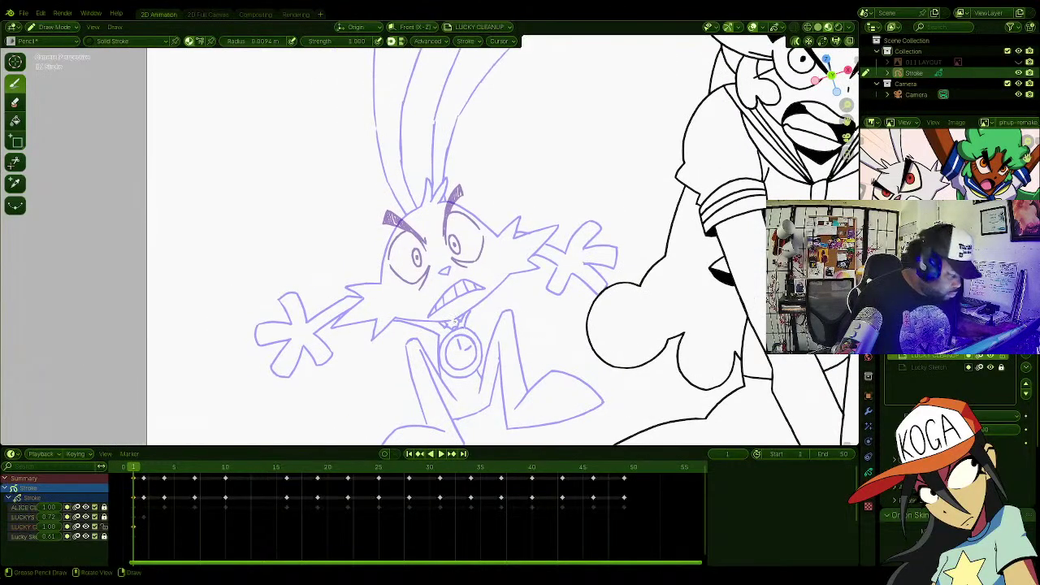
{"action": "middle_click_drag", "start_coordinate": [561, 354], "coordinate": [598, 297]}
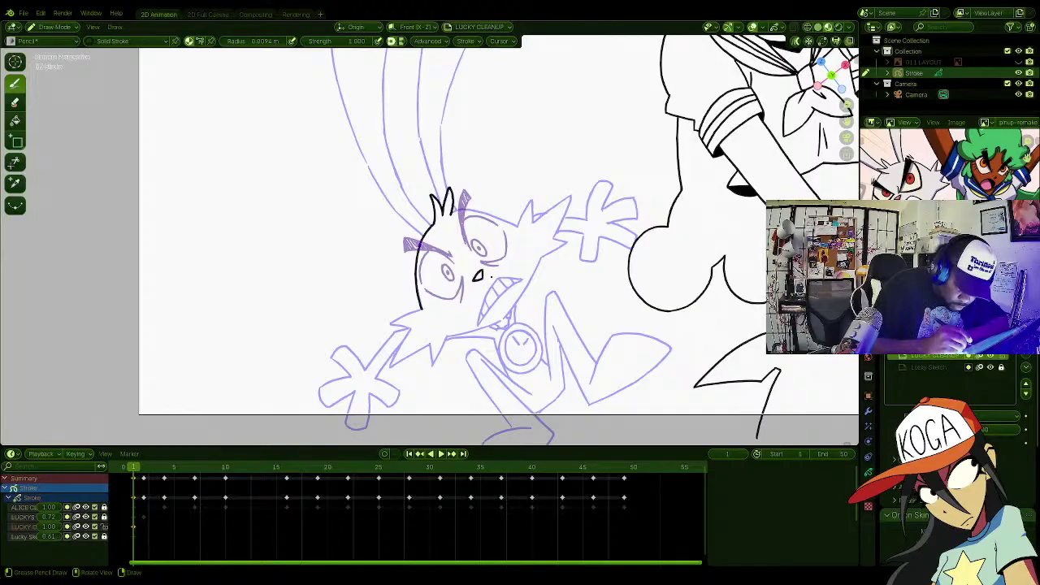
{"action": "left_click_drag", "start_coordinate": [494, 276], "coordinate": [488, 292]}
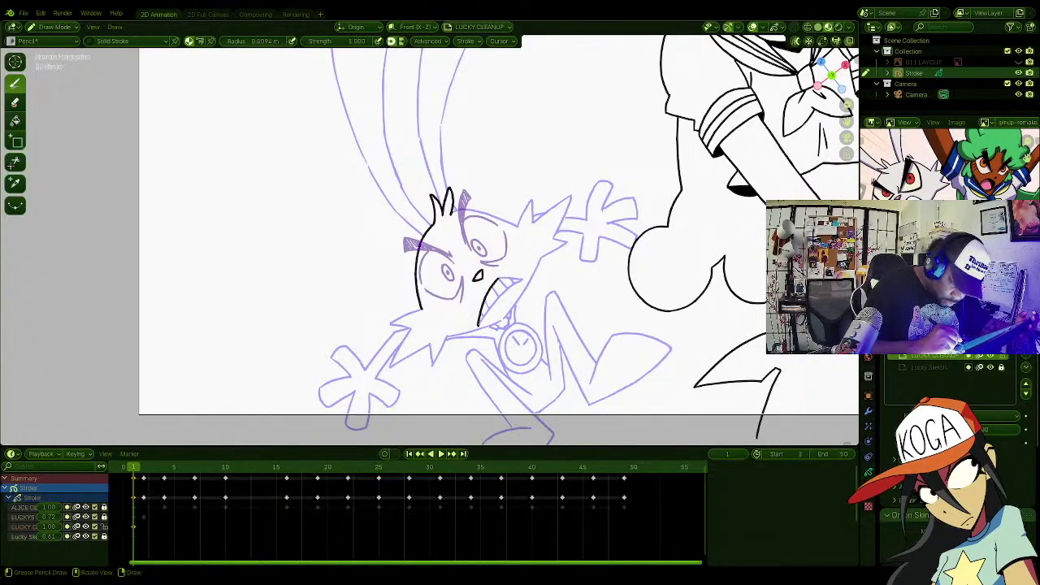
{"action": "left_click_drag", "start_coordinate": [482, 317], "coordinate": [497, 299]}
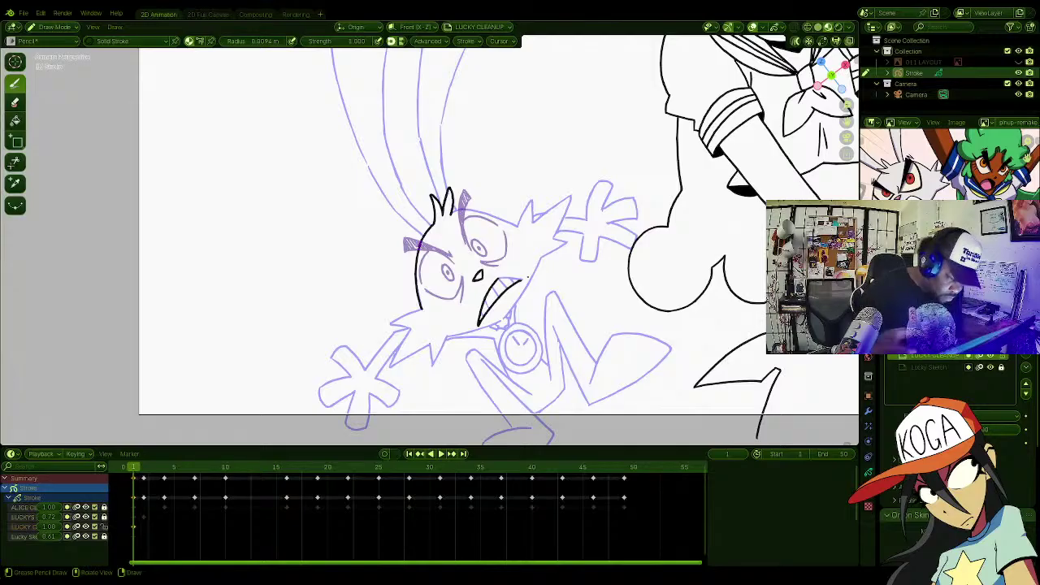
Step: Ink the rabbit's teeth and the right contour of the head from the hair tuft down to the cheek fur
{"action": "mouse_move", "coordinate": [560, 203]}
{"action": "middle_mouse_down", "text": "ctrl+alt"}
{"action": "mouse_move", "coordinate": [550, 362]}
{"action": "mouse_move", "coordinate": [572, 308]}
{"action": "middle_mouse_up", "text": "ctrl+alt"}
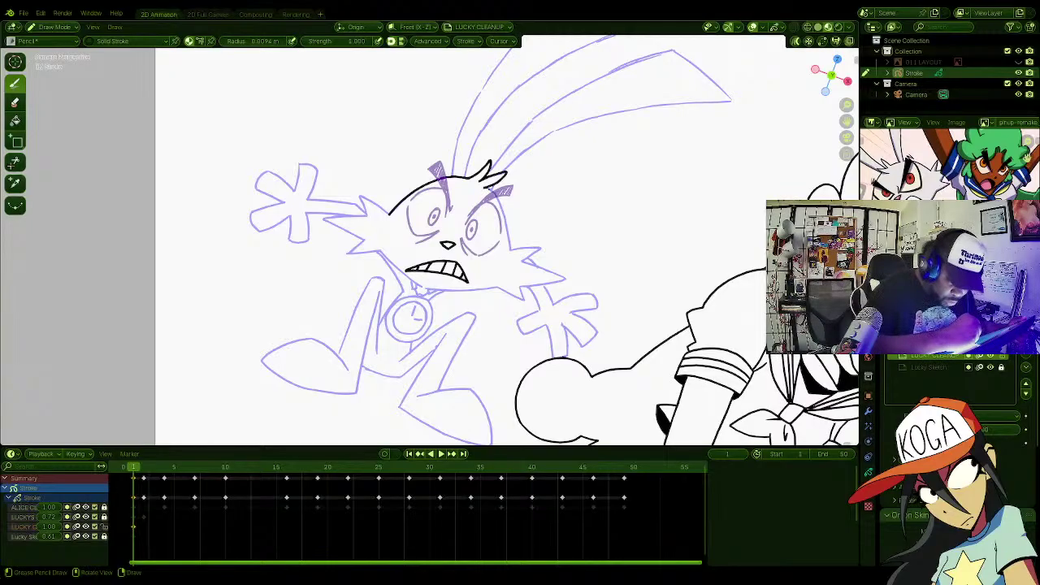
{"action": "left_click_drag", "start_coordinate": [487, 187], "coordinate": [494, 194]}
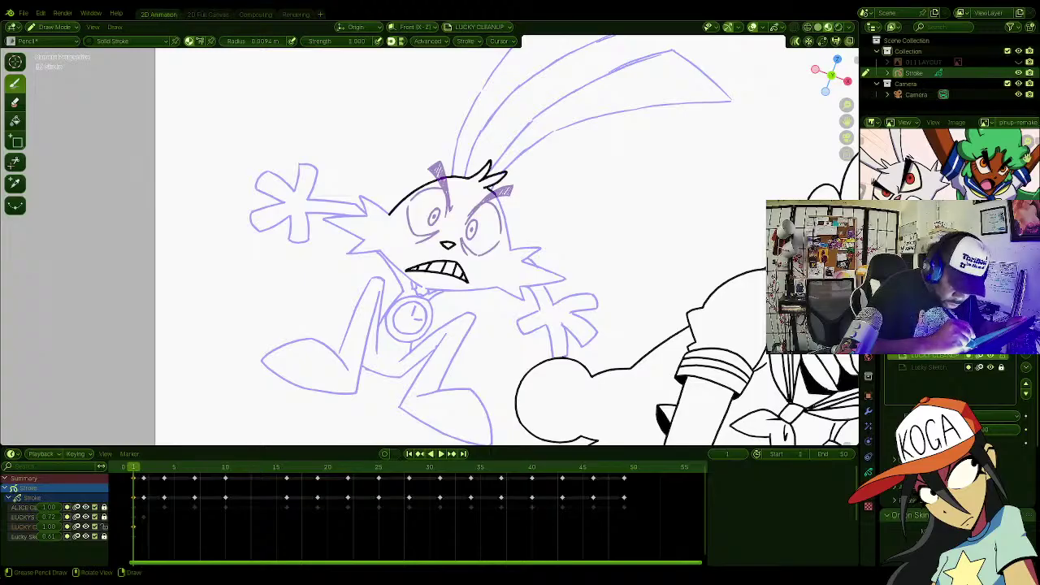
{"action": "left_click_drag", "start_coordinate": [503, 213], "coordinate": [510, 248]}
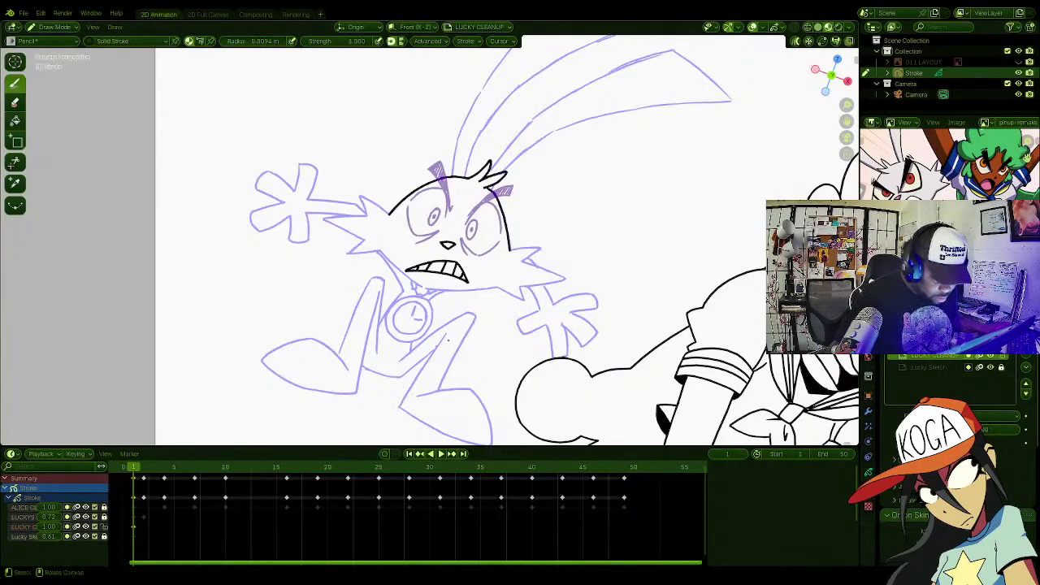
Step: Ink the pointed fur spikes on the rabbit's right cheek and the jaw line running down to the neck
{"action": "middle_click_drag", "start_coordinate": [468, 394], "coordinate": [610, 212], "text": "ctrl+alt"}
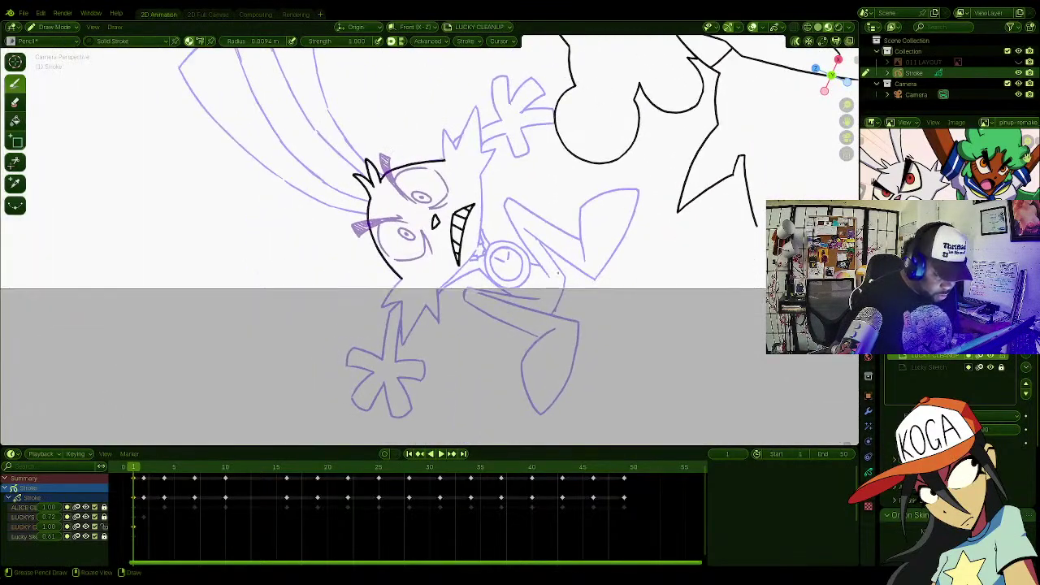
{"action": "middle_click_drag", "start_coordinate": [541, 169], "coordinate": [595, 232], "text": "shift"}
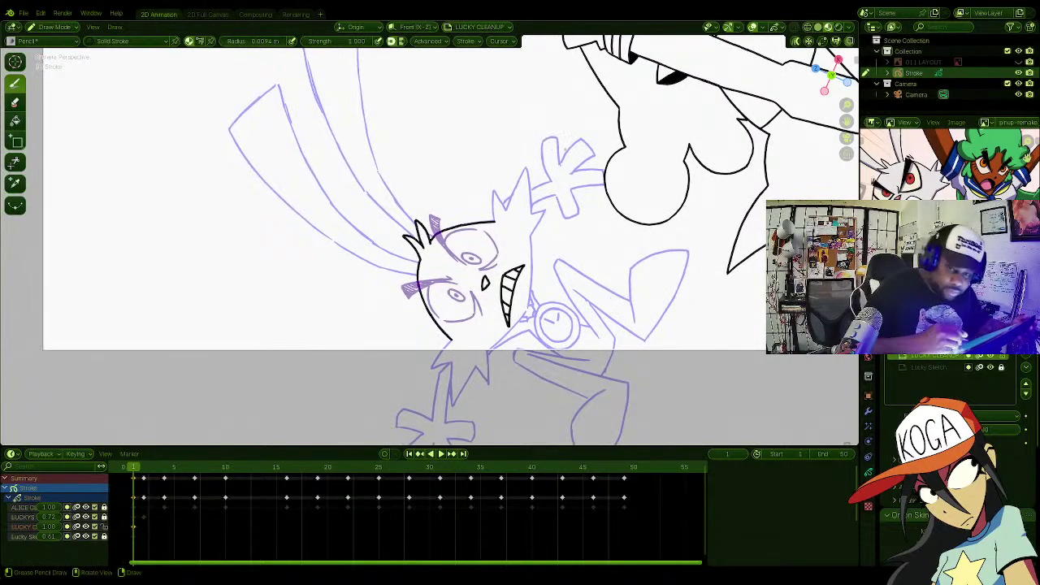
{"action": "left_click_drag", "start_coordinate": [494, 210], "coordinate": [493, 220]}
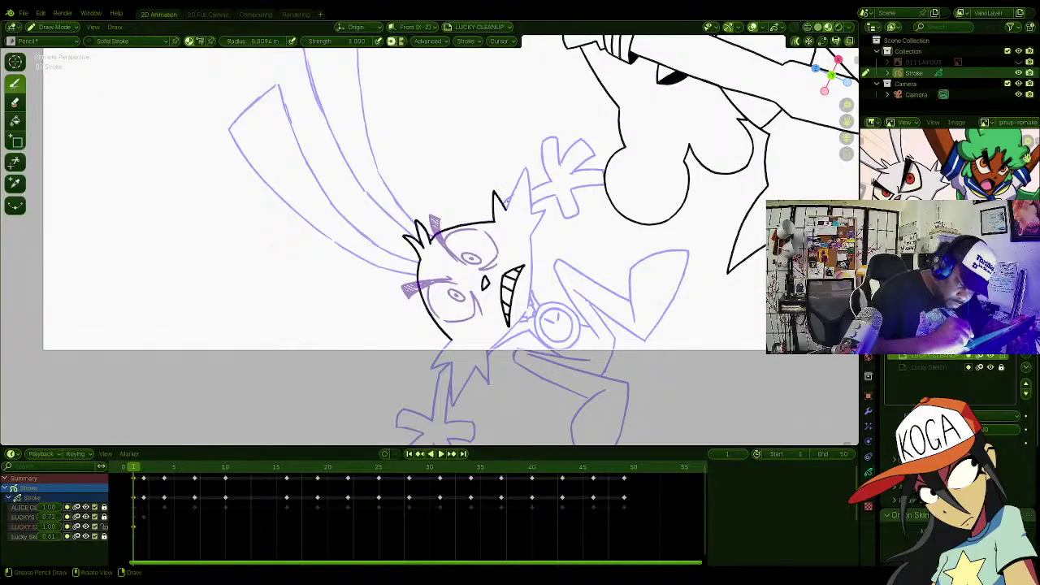
{"action": "mouse_move", "coordinate": [507, 206]}
{"action": "left_mouse_down"}
{"action": "mouse_move", "coordinate": [527, 167]}
{"action": "mouse_move", "coordinate": [532, 208]}
{"action": "left_mouse_up"}
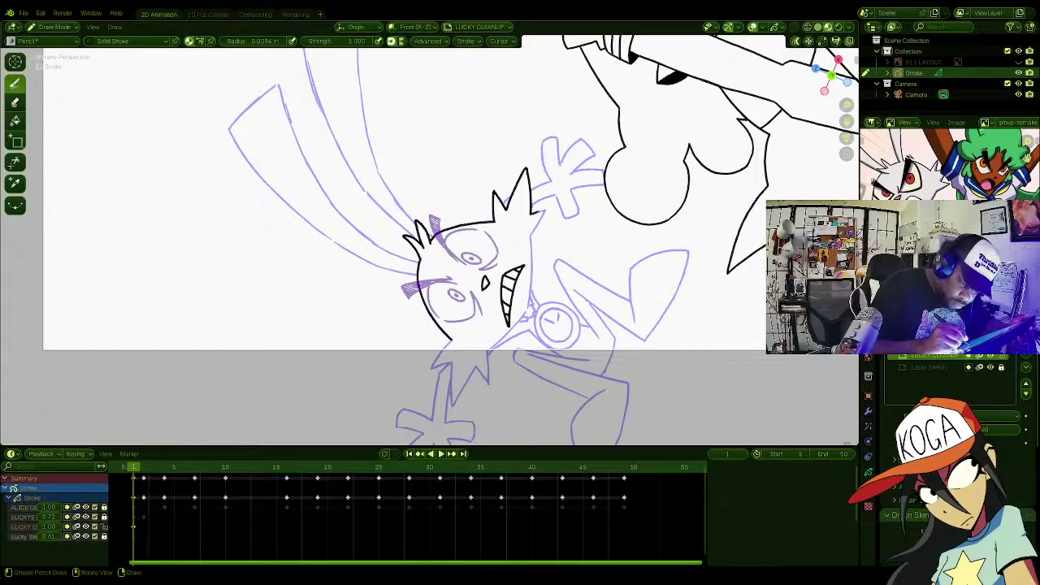
{"action": "mouse_move", "coordinate": [532, 208]}
{"action": "left_mouse_down"}
{"action": "mouse_move", "coordinate": [546, 212]}
{"action": "mouse_move", "coordinate": [535, 232]}
{"action": "left_mouse_up"}
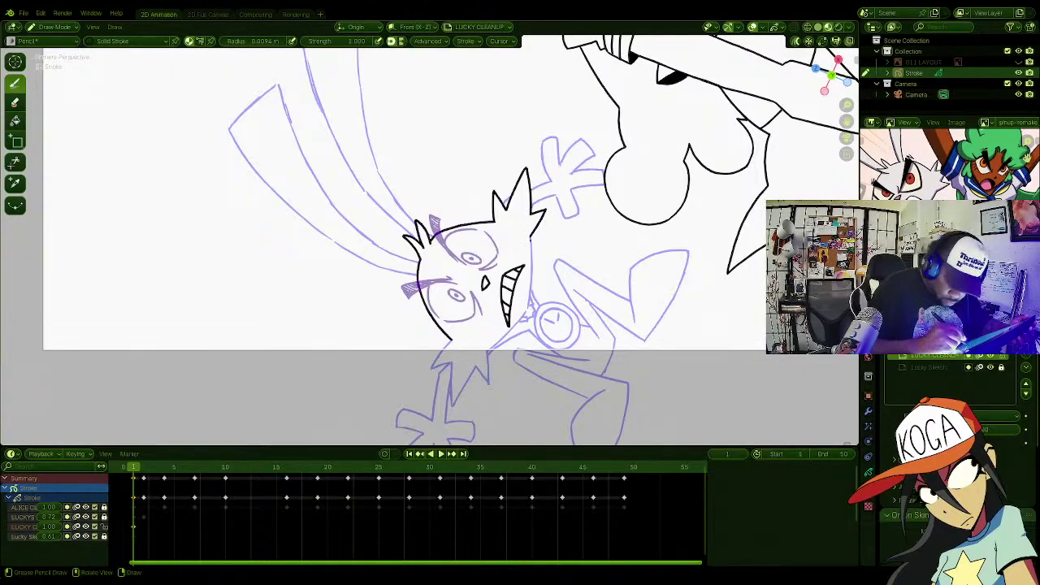
{"action": "left_click_drag", "start_coordinate": [531, 238], "coordinate": [530, 304]}
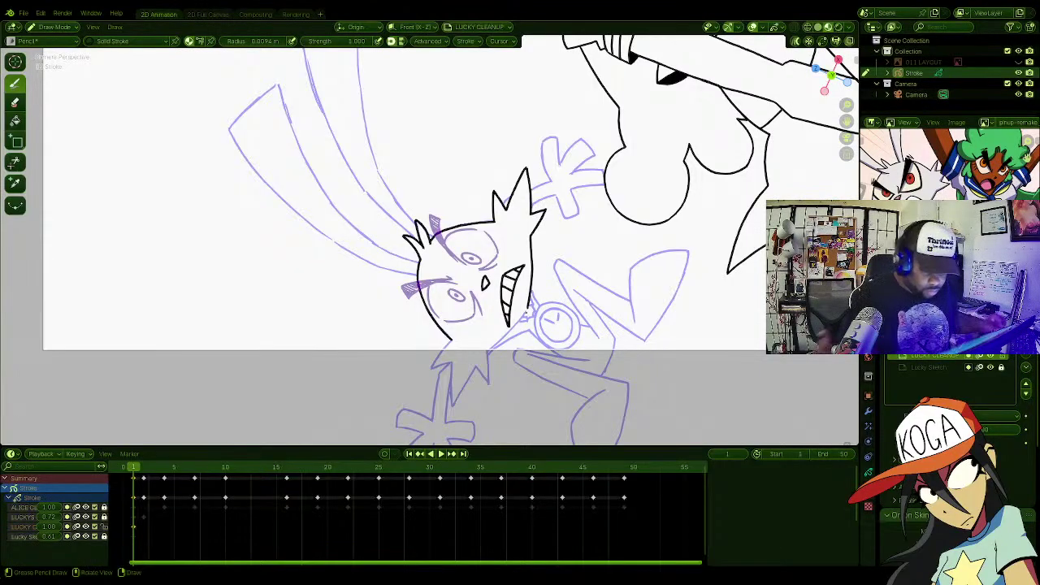
Step: Ink the fur spikes on the rabbit's left cheek and the remaining jaw line below the mouth, and save the file
{"action": "middle_click_drag", "start_coordinate": [595, 172], "coordinate": [615, 335], "text": "ctrl+alt"}
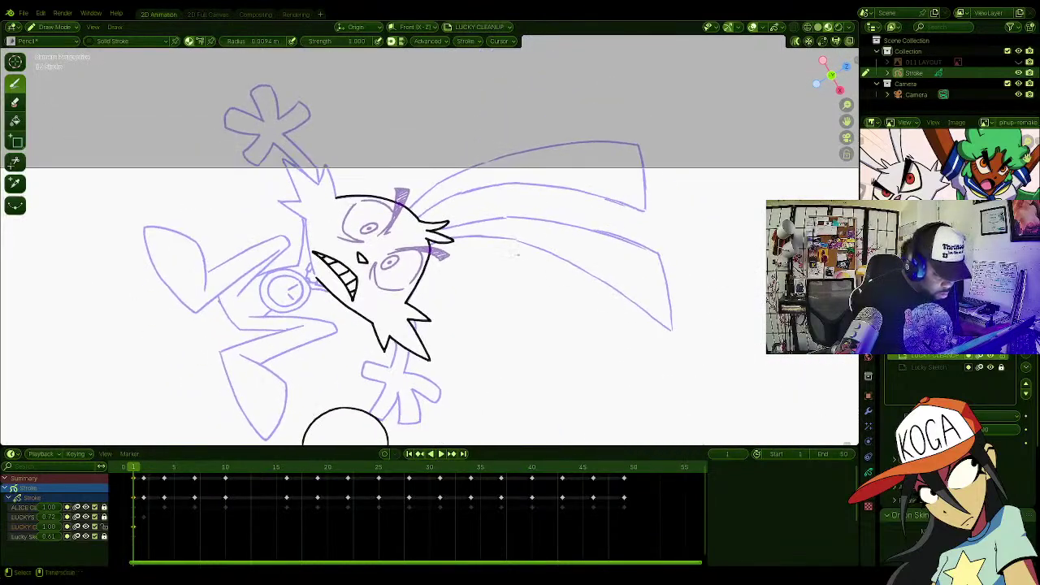
{"action": "middle_click_drag", "start_coordinate": [459, 212], "coordinate": [588, 231], "text": "shift"}
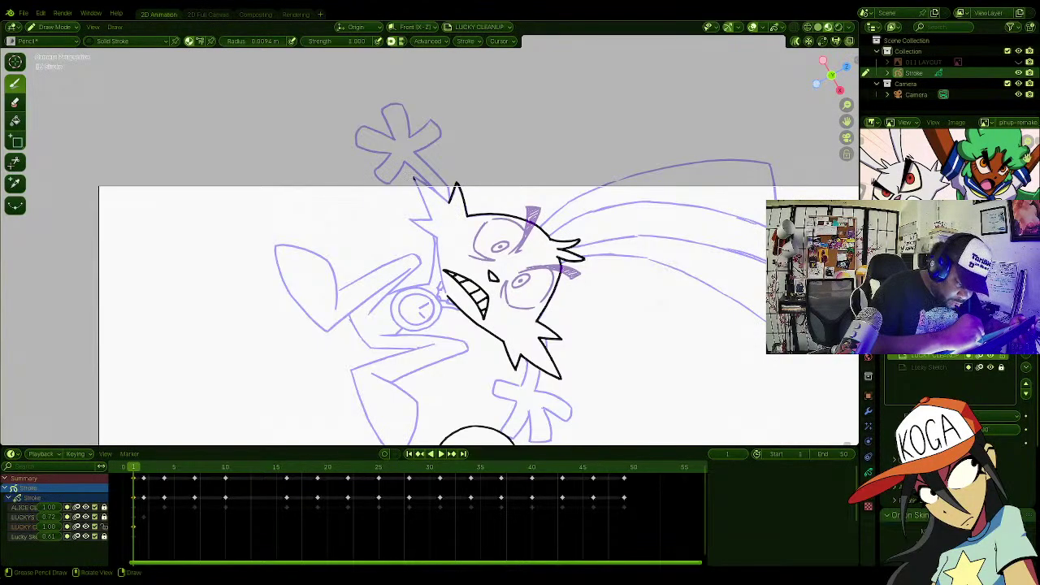
{"action": "left_click_drag", "start_coordinate": [414, 178], "coordinate": [430, 215]}
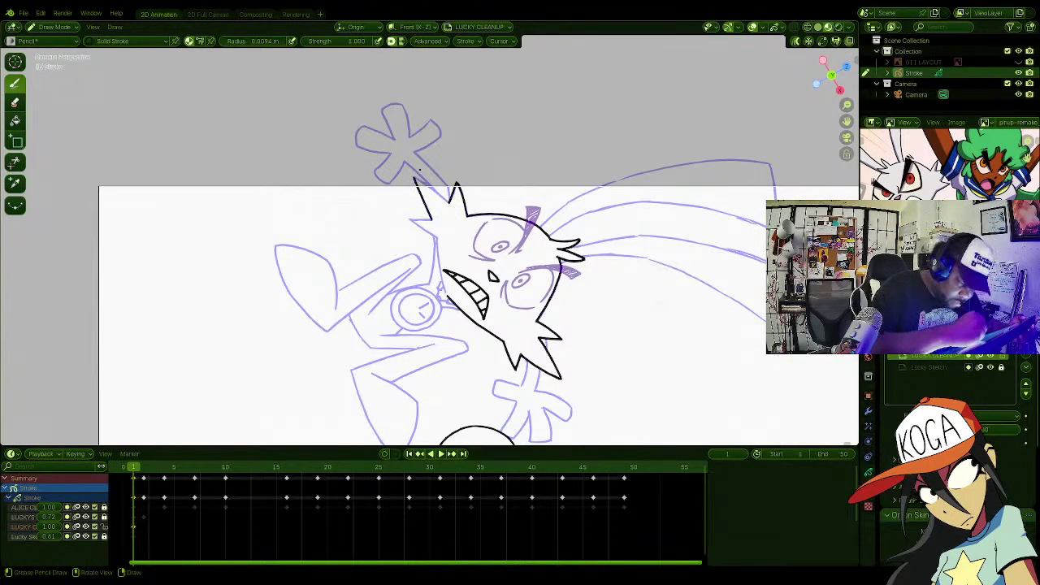
{"action": "left_click_drag", "start_coordinate": [415, 178], "coordinate": [444, 199]}
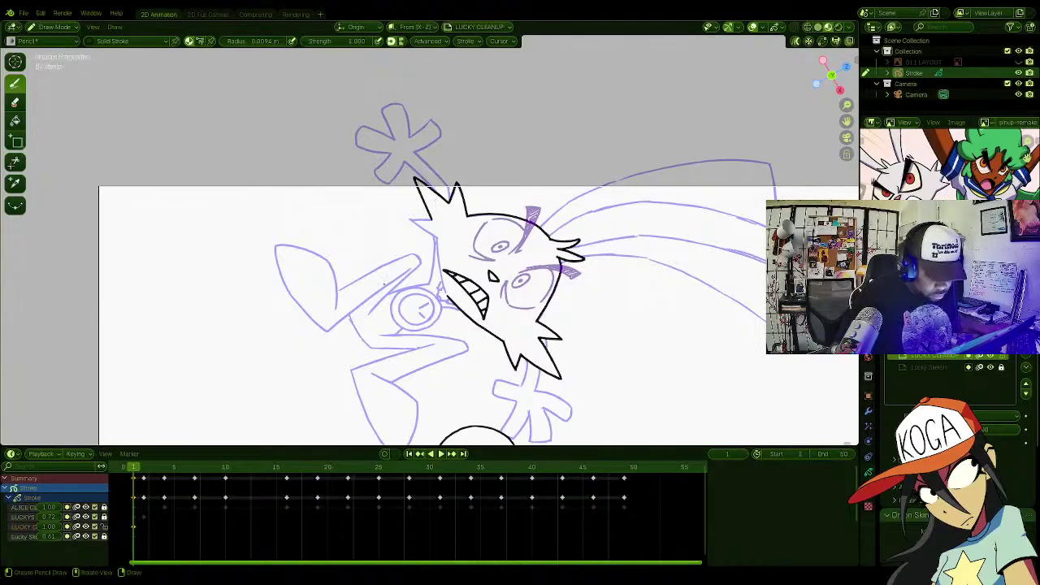
{"action": "mouse_move", "coordinate": [435, 200]}
{"action": "middle_mouse_down", "text": "ctrl+alt"}
{"action": "mouse_move", "coordinate": [410, 204]}
{"action": "mouse_move", "coordinate": [389, 244]}
{"action": "mouse_move", "coordinate": [393, 257]}
{"action": "mouse_move", "coordinate": [412, 253]}
{"action": "middle_mouse_up", "text": "ctrl+alt"}
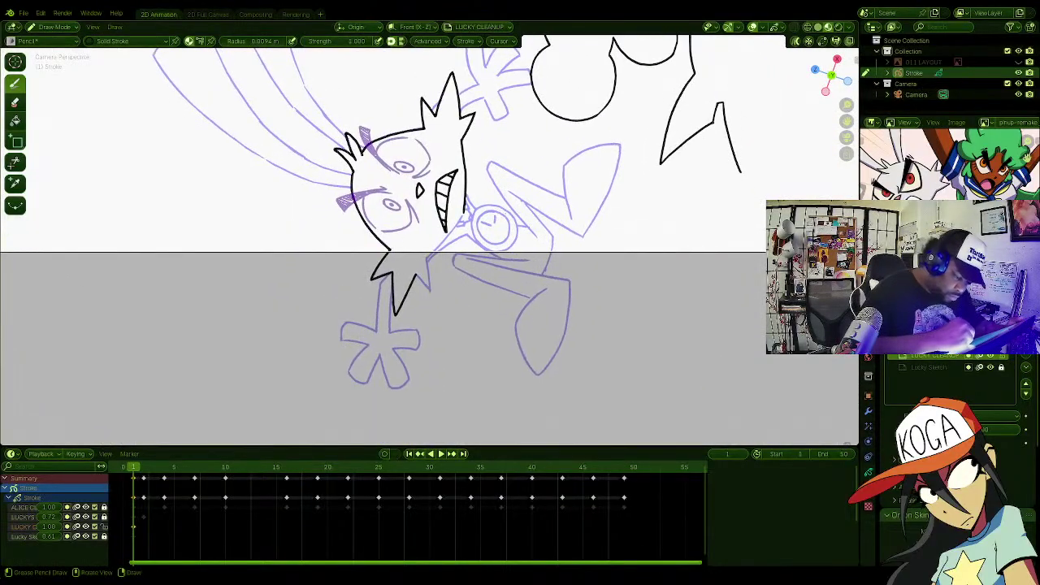
{"action": "left_click_drag", "start_coordinate": [421, 279], "coordinate": [429, 290]}
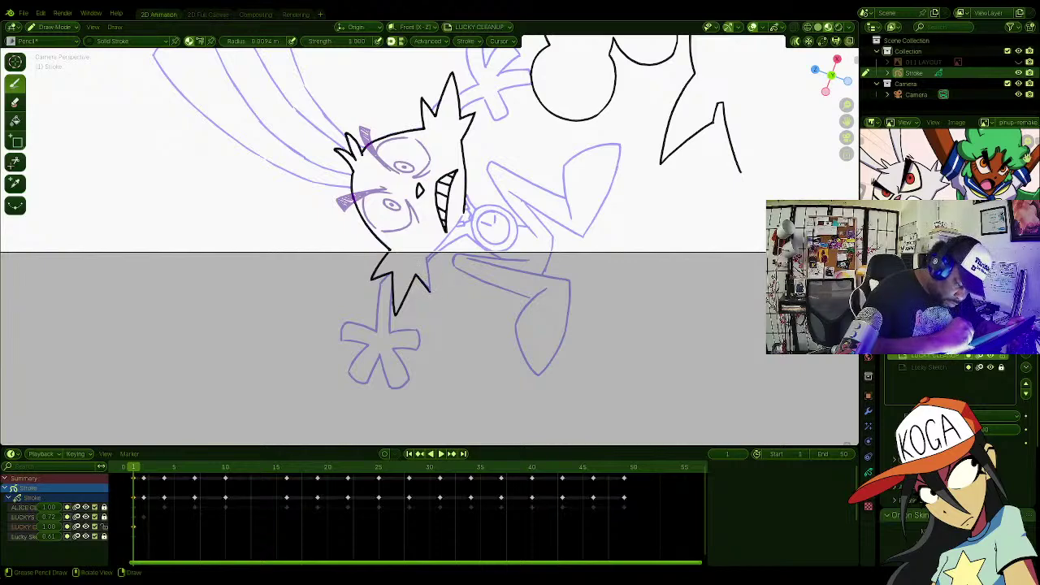
{"action": "left_click_drag", "start_coordinate": [431, 280], "coordinate": [427, 264]}
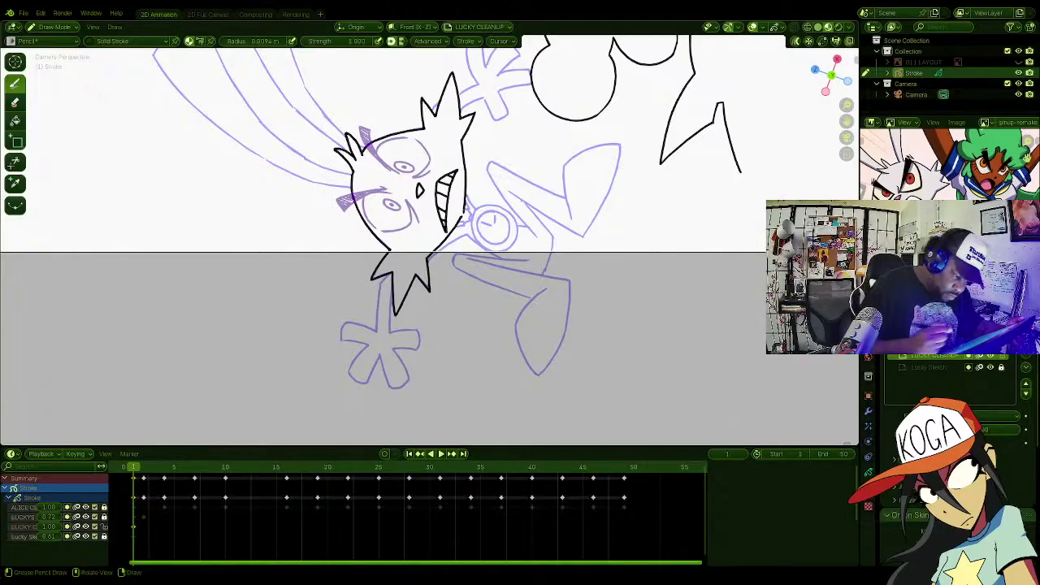
{"action": "mouse_move", "coordinate": [565, 262]}
{"action": "middle_mouse_down", "text": "ctrl+alt"}
{"action": "mouse_move", "coordinate": [479, 358]}
{"action": "mouse_move", "coordinate": [463, 361]}
{"action": "middle_mouse_up", "text": "ctrl+alt"}
{"action": "mouse_move", "coordinate": [520, 185]}
{"action": "middle_mouse_down", "text": "shift"}
{"action": "mouse_move", "coordinate": [467, 353]}
{"action": "mouse_move", "coordinate": [487, 357]}
{"action": "mouse_move", "coordinate": [552, 288]}
{"action": "mouse_move", "coordinate": [561, 296]}
{"action": "middle_mouse_up", "text": "shift"}
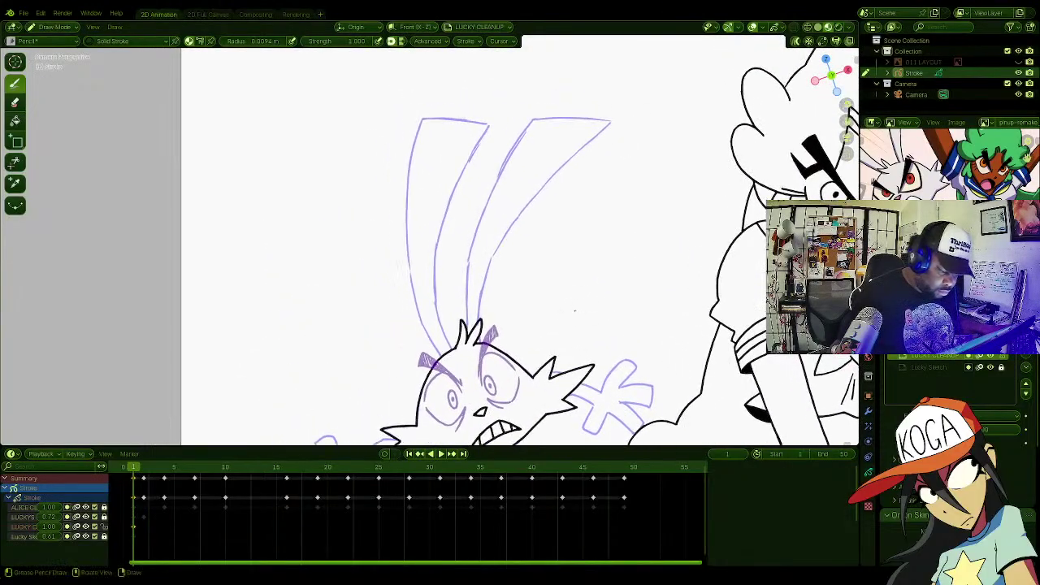
{"action": "key", "text": "ctrl+s"}
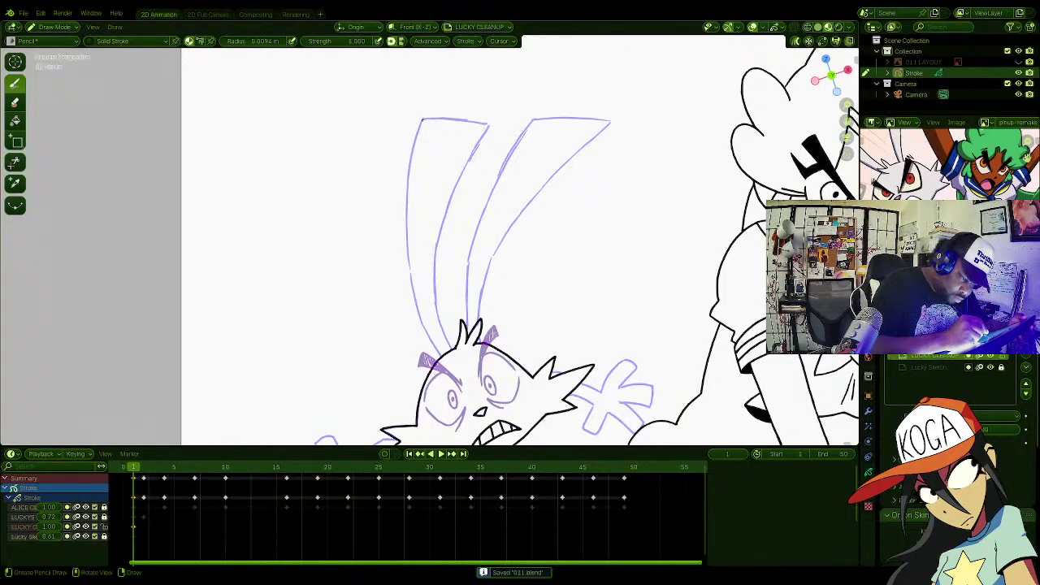
Step: Ink the rabbit's left ear with two long curved sides down to the head and a line closing its tip
{"action": "mouse_move", "coordinate": [422, 120]}
{"action": "left_mouse_down"}
{"action": "mouse_move", "coordinate": [405, 224]}
{"action": "mouse_move", "coordinate": [413, 301]}
{"action": "mouse_move", "coordinate": [436, 348]}
{"action": "left_mouse_up"}
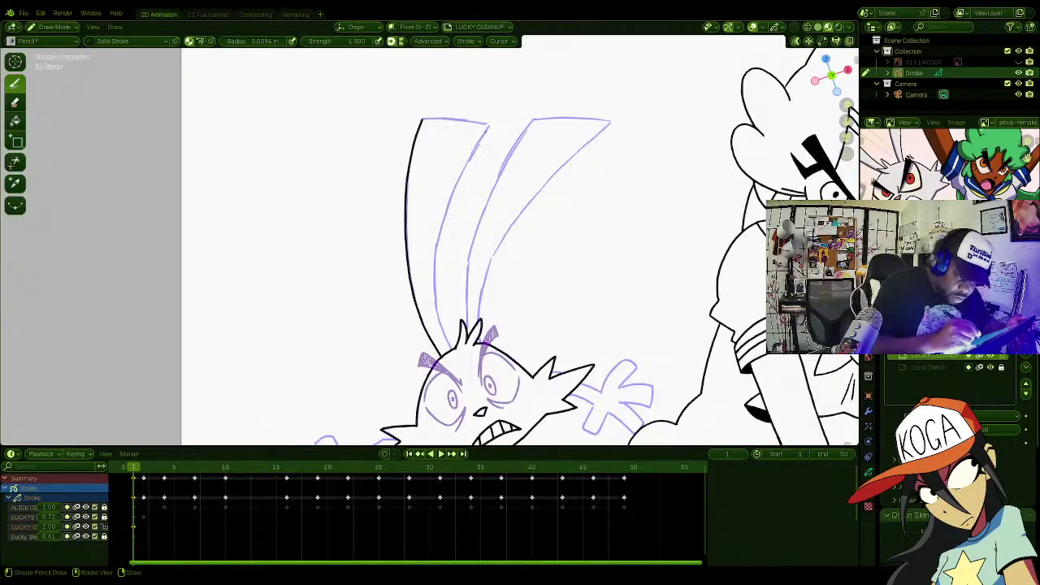
{"action": "mouse_move", "coordinate": [488, 126]}
{"action": "left_mouse_down"}
{"action": "mouse_move", "coordinate": [439, 234]}
{"action": "mouse_move", "coordinate": [434, 283]}
{"action": "mouse_move", "coordinate": [447, 345]}
{"action": "left_mouse_up"}
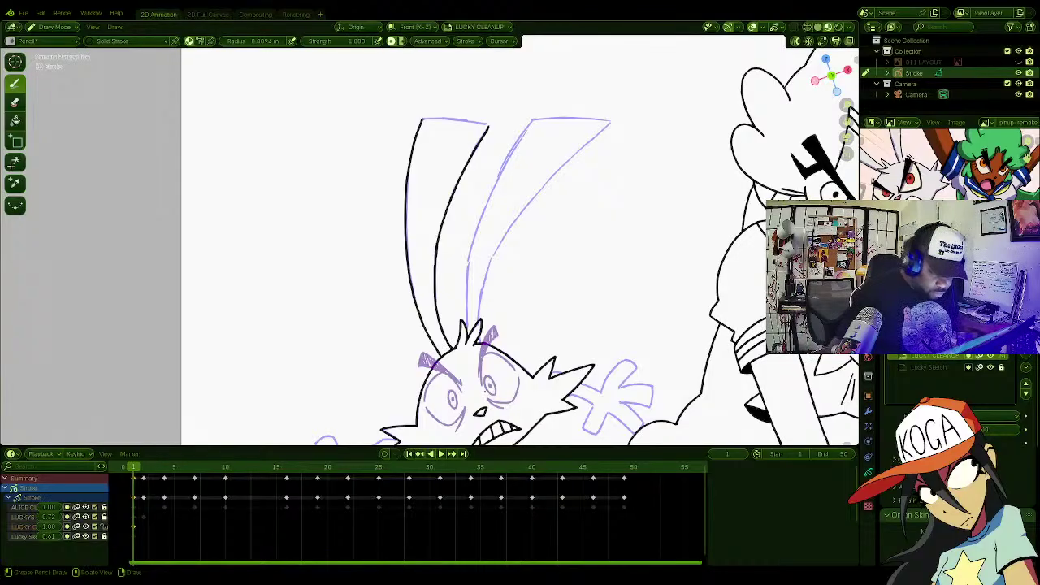
{"action": "middle_click_drag", "start_coordinate": [386, 324], "coordinate": [499, 302], "text": "ctrl+alt"}
{"action": "middle_click_drag", "start_coordinate": [435, 235], "coordinate": [550, 280], "text": "shift"}
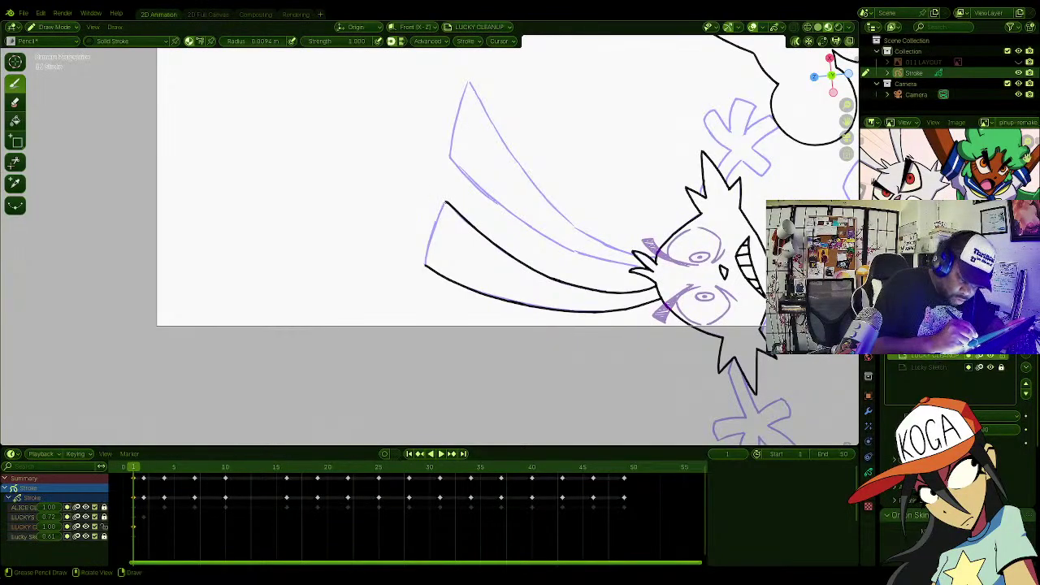
{"action": "left_click_drag", "start_coordinate": [440, 218], "coordinate": [425, 263]}
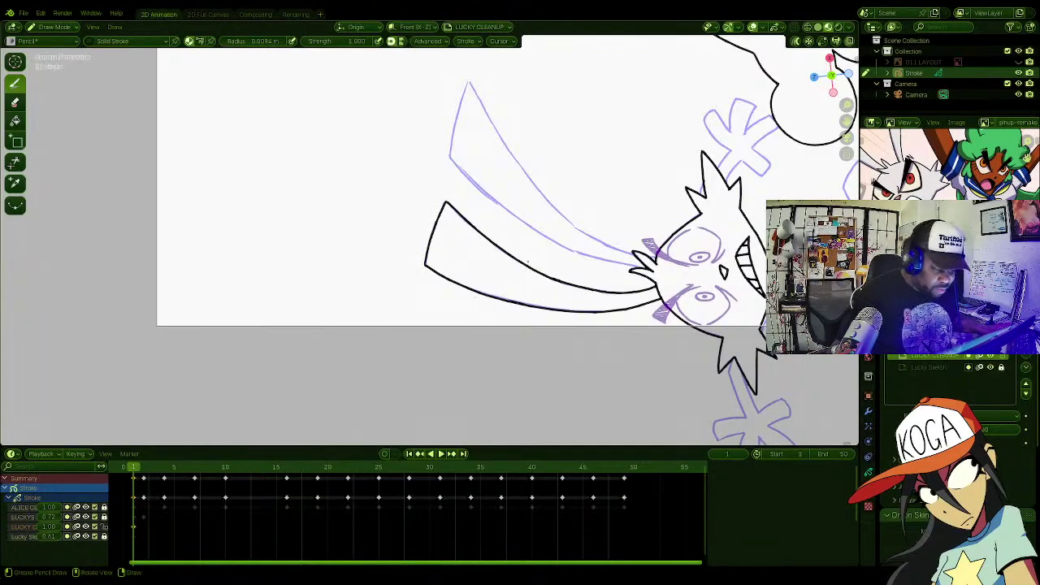
Step: Ink the rabbit's right ear, from its tip edge along both long sides down to the hair tuft, and save the file
{"action": "mouse_move", "coordinate": [546, 213]}
{"action": "middle_mouse_down", "text": "ctrl+alt"}
{"action": "mouse_move", "coordinate": [562, 259]}
{"action": "mouse_move", "coordinate": [571, 196]}
{"action": "mouse_move", "coordinate": [598, 289]}
{"action": "middle_mouse_up", "text": "ctrl+alt"}
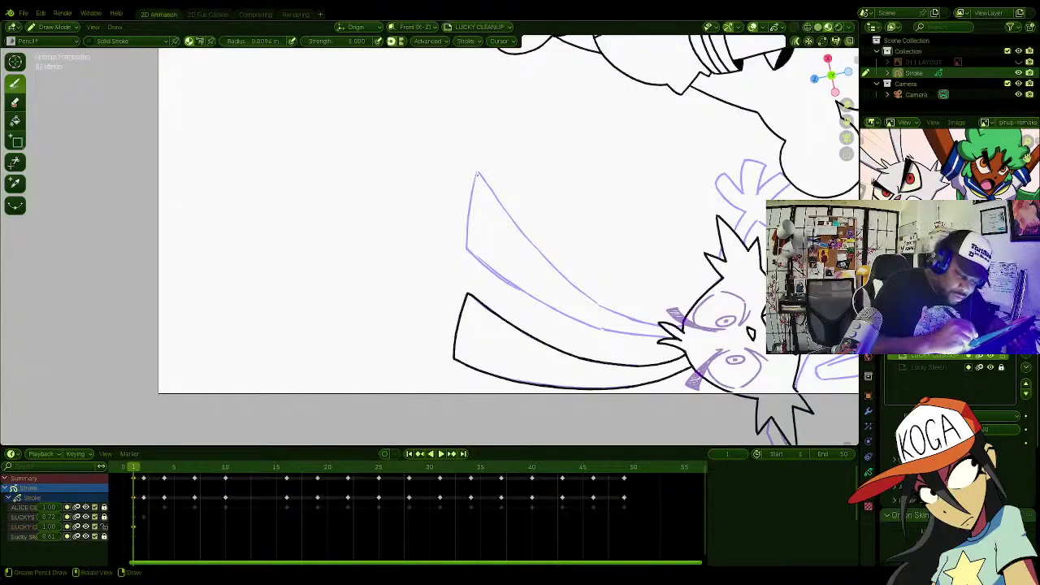
{"action": "left_click_drag", "start_coordinate": [477, 173], "coordinate": [466, 236]}
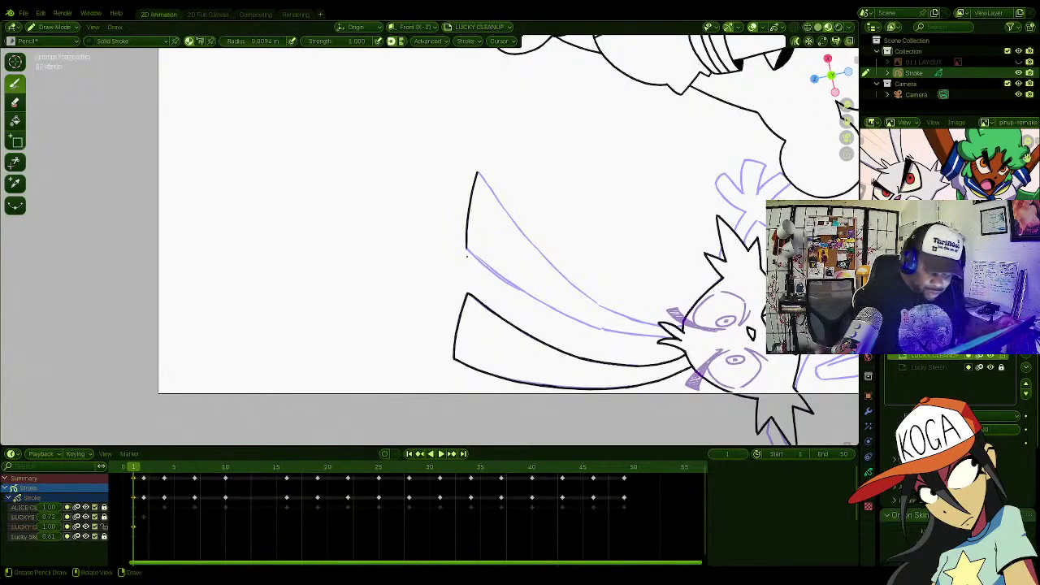
{"action": "mouse_move", "coordinate": [642, 176]}
{"action": "middle_mouse_down", "text": "ctrl+alt"}
{"action": "mouse_move", "coordinate": [617, 379]}
{"action": "mouse_move", "coordinate": [608, 172]}
{"action": "mouse_move", "coordinate": [629, 216]}
{"action": "middle_mouse_up", "text": "ctrl+alt"}
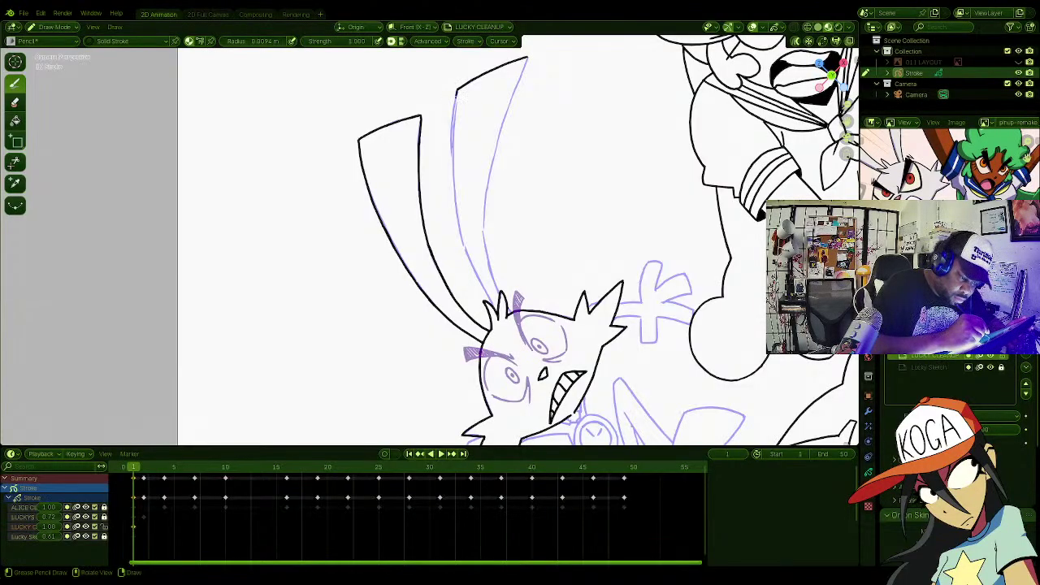
{"action": "mouse_move", "coordinate": [456, 96]}
{"action": "left_mouse_down"}
{"action": "mouse_move", "coordinate": [455, 210]}
{"action": "mouse_move", "coordinate": [493, 306]}
{"action": "left_mouse_up"}
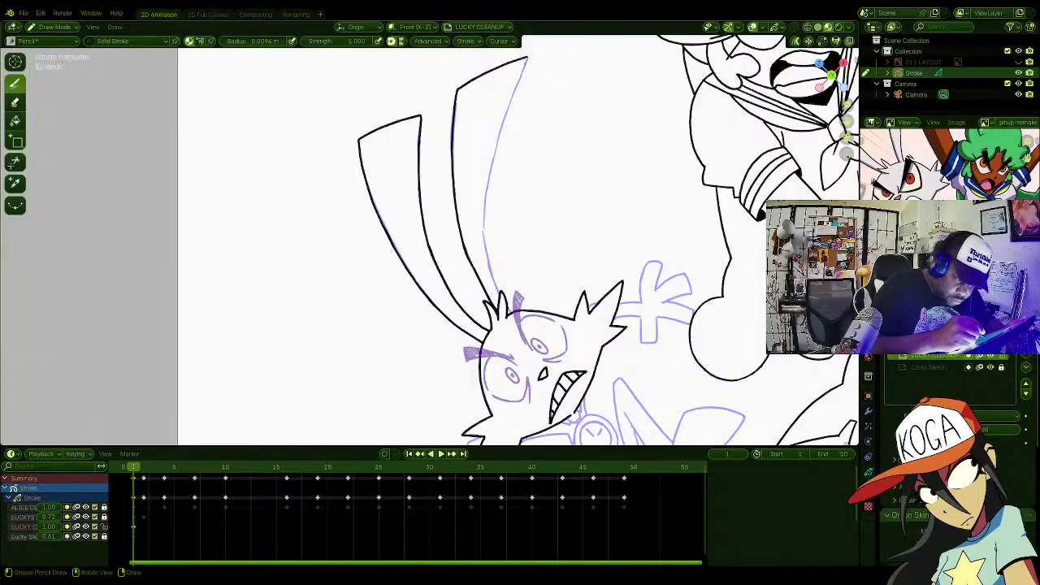
{"action": "mouse_move", "coordinate": [529, 57]}
{"action": "left_mouse_down"}
{"action": "mouse_move", "coordinate": [485, 213]}
{"action": "mouse_move", "coordinate": [499, 289]}
{"action": "left_mouse_up"}
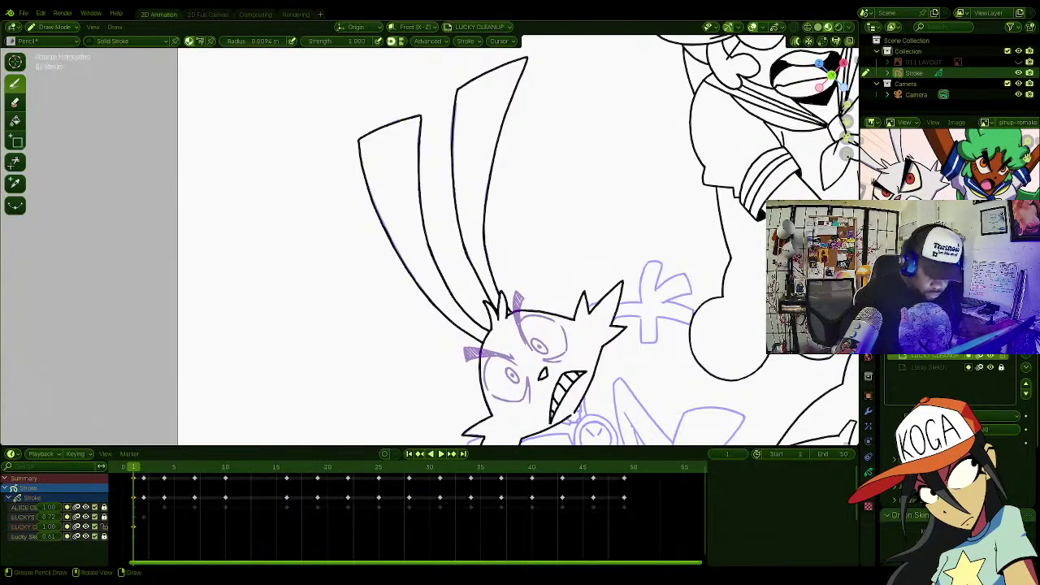
{"action": "key", "text": "shift+KP_4"}
{"action": "middle_click_drag", "start_coordinate": [514, 302], "coordinate": [512, 130], "text": "shift"}
{"action": "key", "text": "shift+KP_4"}
{"action": "mouse_move", "coordinate": [727, 382]}
{"action": "middle_mouse_down", "text": "shift"}
{"action": "mouse_move", "coordinate": [684, 322]}
{"action": "mouse_move", "coordinate": [596, 256]}
{"action": "mouse_move", "coordinate": [549, 236]}
{"action": "middle_mouse_up", "text": "shift"}
{"action": "key", "text": "shift+KP_4"}
{"action": "key", "text": "ctrl+s"}
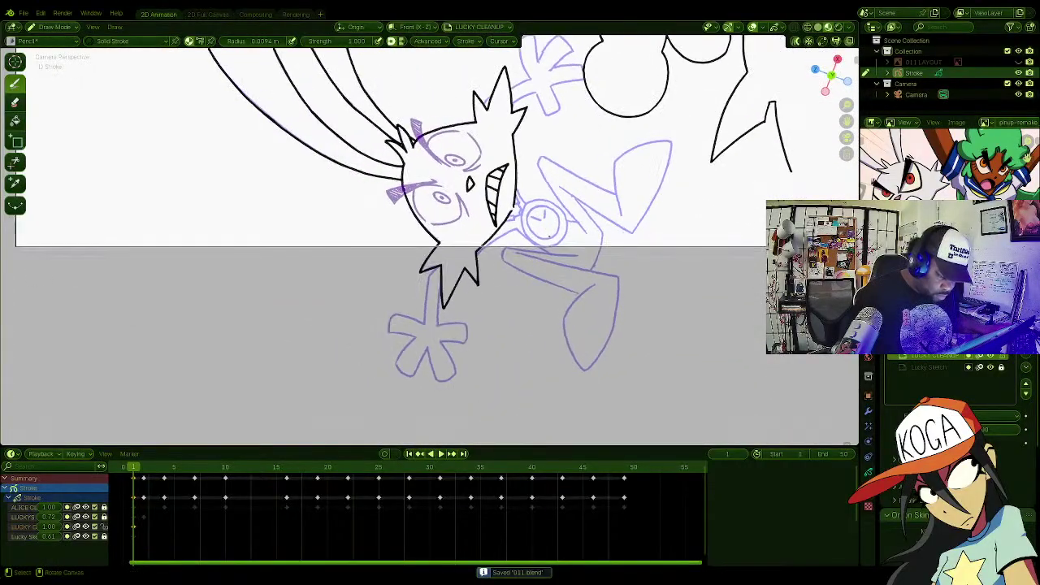
Step: Ink both edges of the rabbit's left arm from the cheek fur to the sketched hand
{"action": "middle_click_drag", "start_coordinate": [434, 263], "coordinate": [460, 227], "text": "shift"}
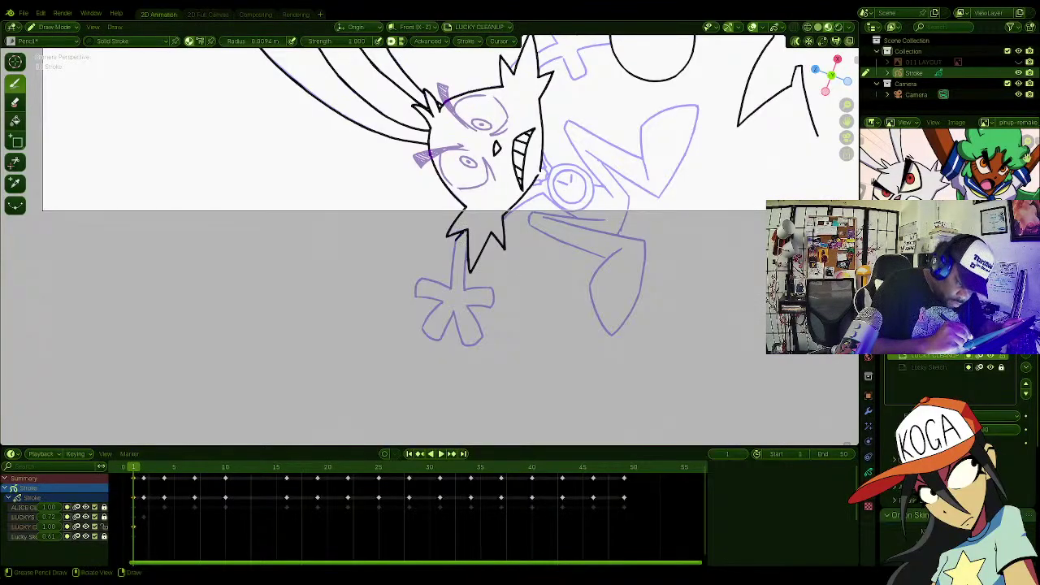
{"action": "left_click_drag", "start_coordinate": [458, 237], "coordinate": [451, 286]}
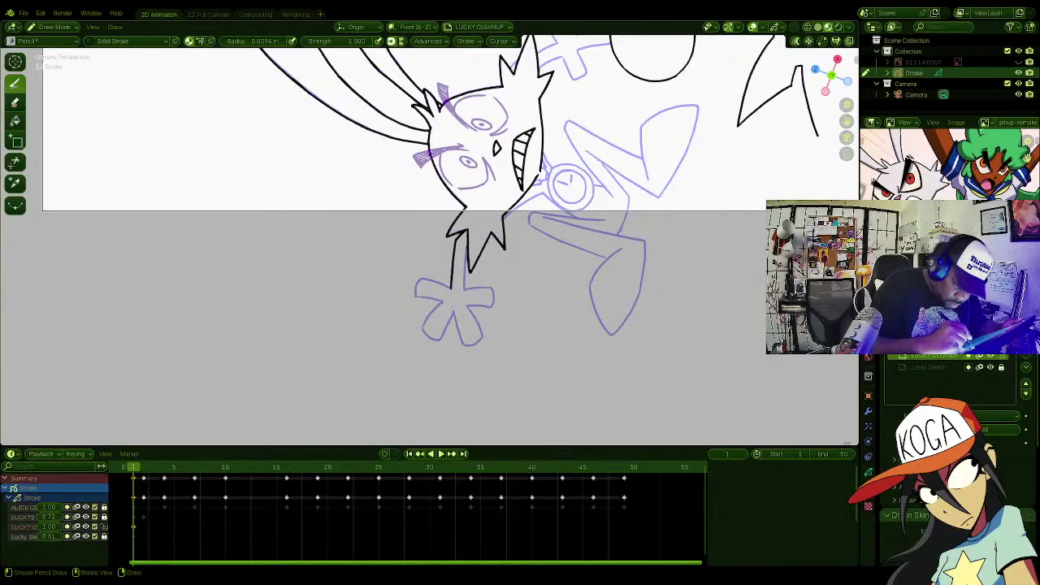
{"action": "left_click_drag", "start_coordinate": [466, 247], "coordinate": [465, 286]}
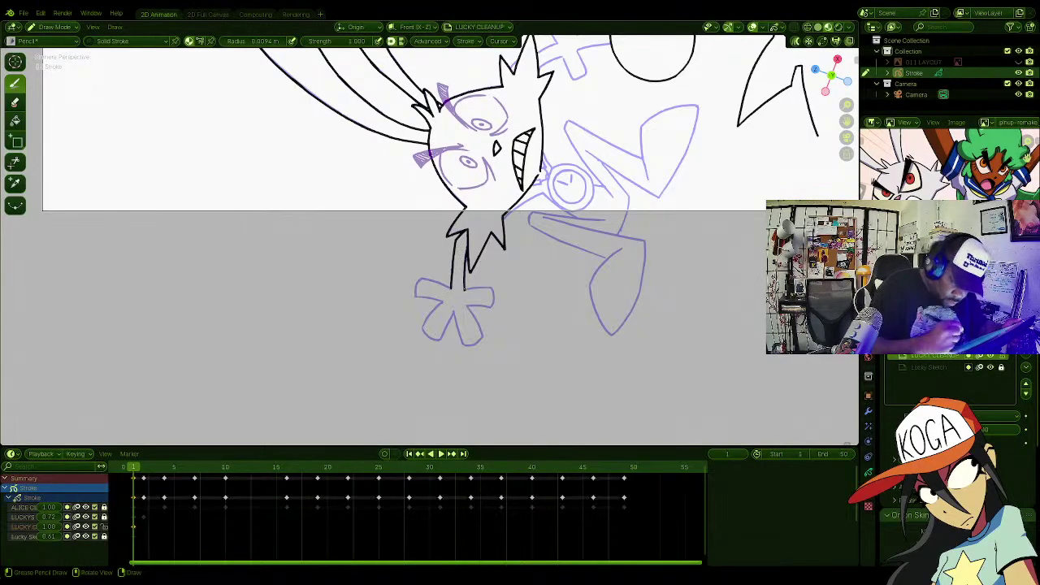
Step: Ink the finger edges of the rabbit's left hand from the wrist outward, tracing the sketched fingers
{"action": "middle_click_drag", "start_coordinate": [611, 155], "coordinate": [595, 377], "text": "ctrl+alt"}
{"action": "middle_click_drag", "start_coordinate": [522, 333], "coordinate": [582, 319], "text": "shift"}
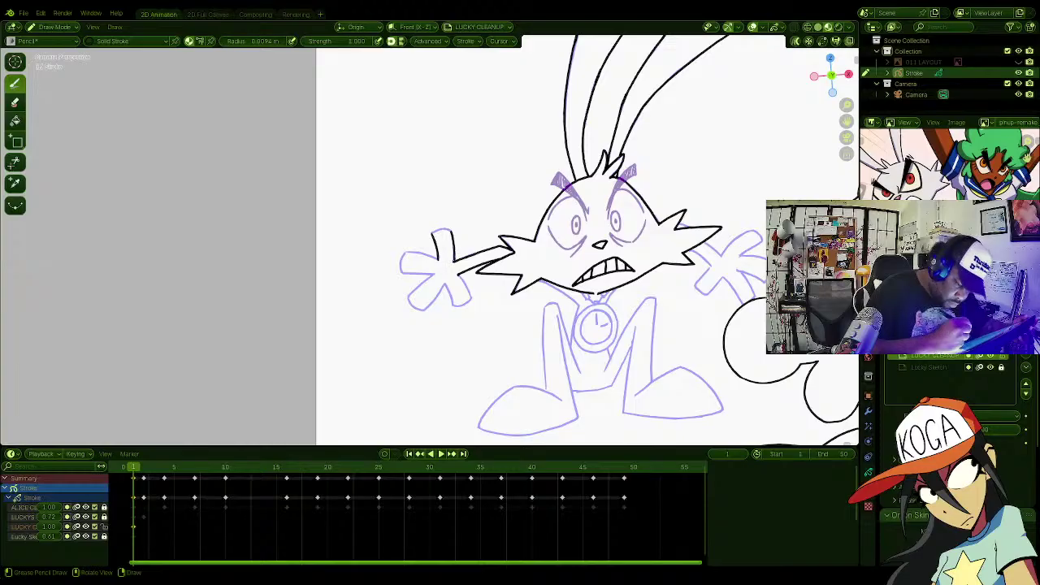
{"action": "mouse_move", "coordinate": [447, 350]}
{"action": "middle_mouse_down", "text": "ctrl+alt"}
{"action": "mouse_move", "coordinate": [496, 331]}
{"action": "mouse_move", "coordinate": [550, 287]}
{"action": "mouse_move", "coordinate": [541, 263]}
{"action": "mouse_move", "coordinate": [607, 318]}
{"action": "middle_mouse_up", "text": "ctrl+alt"}
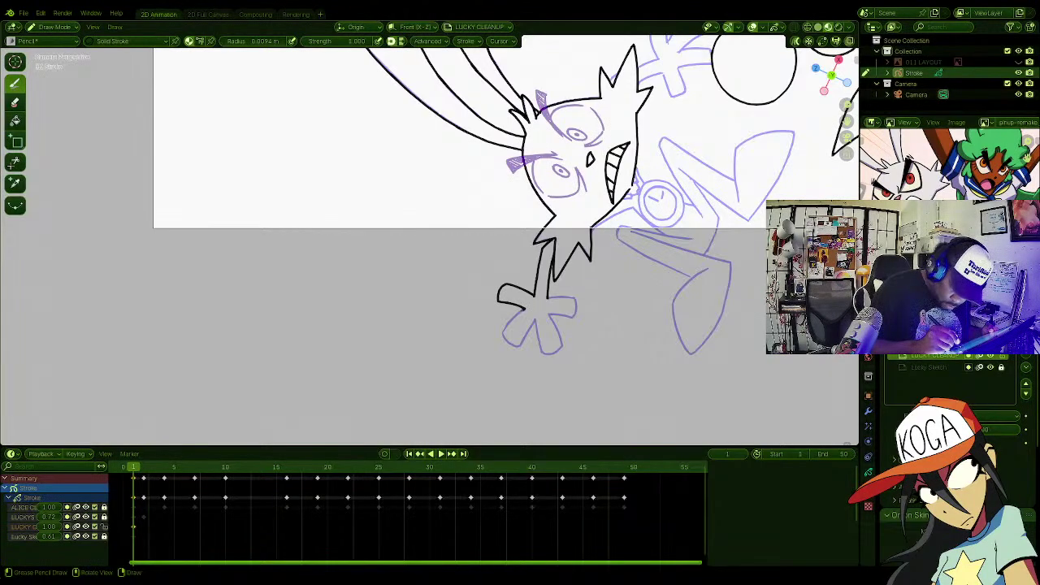
{"action": "mouse_move", "coordinate": [525, 310]}
{"action": "left_mouse_down"}
{"action": "mouse_move", "coordinate": [505, 328]}
{"action": "mouse_move", "coordinate": [521, 344]}
{"action": "mouse_move", "coordinate": [537, 336]}
{"action": "mouse_move", "coordinate": [544, 354]}
{"action": "left_mouse_up"}
{"action": "left_click_drag", "start_coordinate": [549, 317], "coordinate": [560, 338]}
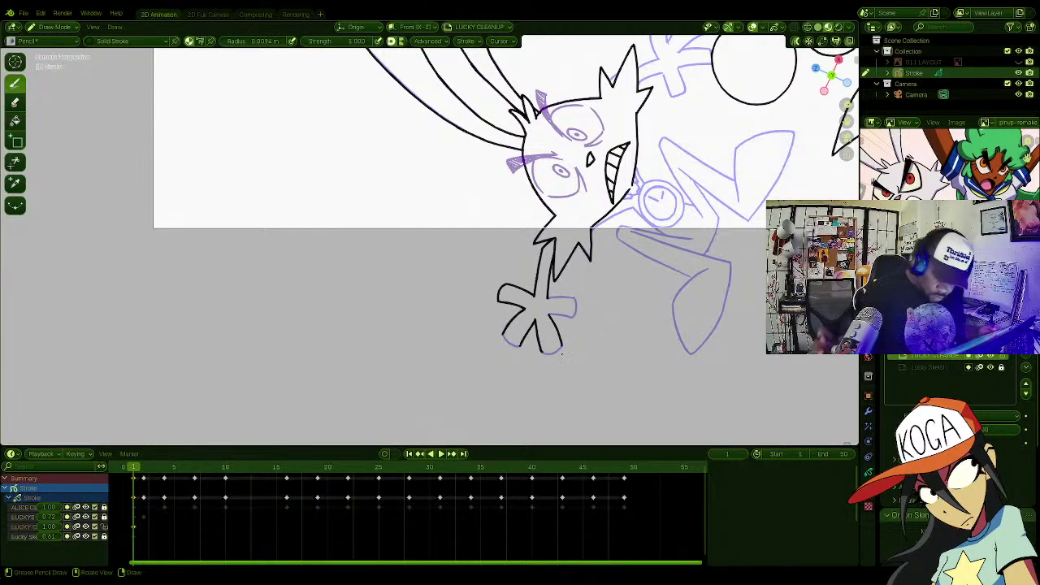
Step: Close the remaining fingertips and finish the last finger's outline on the rabbit's left hand
{"action": "mouse_move", "coordinate": [640, 197]}
{"action": "middle_mouse_down", "text": "ctrl+alt"}
{"action": "mouse_move", "coordinate": [645, 220]}
{"action": "mouse_move", "coordinate": [602, 374]}
{"action": "middle_mouse_up", "text": "ctrl+alt"}
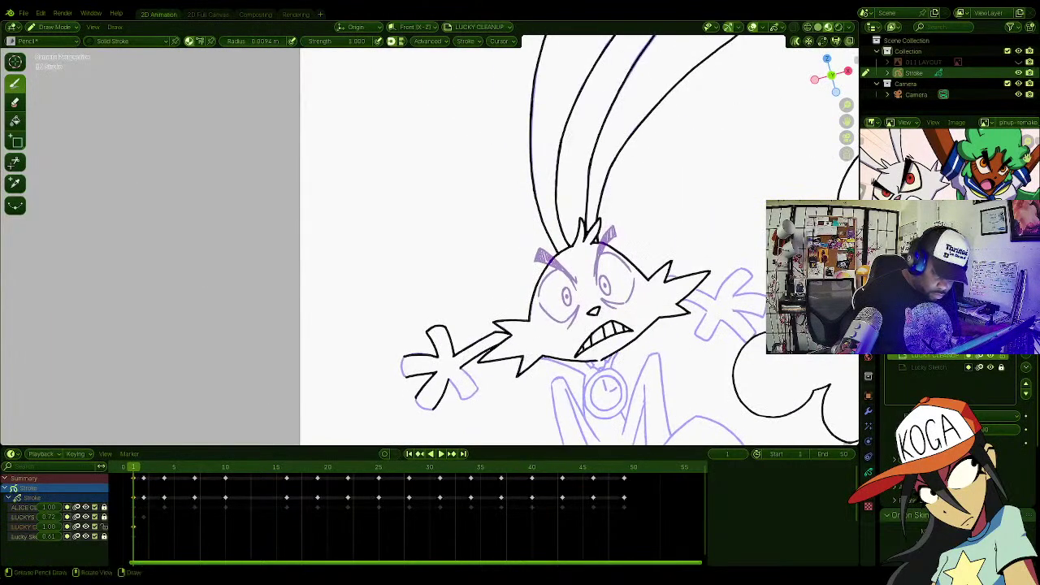
{"action": "mouse_move", "coordinate": [636, 321]}
{"action": "middle_mouse_down", "text": "shift"}
{"action": "mouse_move", "coordinate": [633, 222]}
{"action": "mouse_move", "coordinate": [634, 235]}
{"action": "mouse_move", "coordinate": [384, 243]}
{"action": "middle_mouse_up", "text": "shift"}
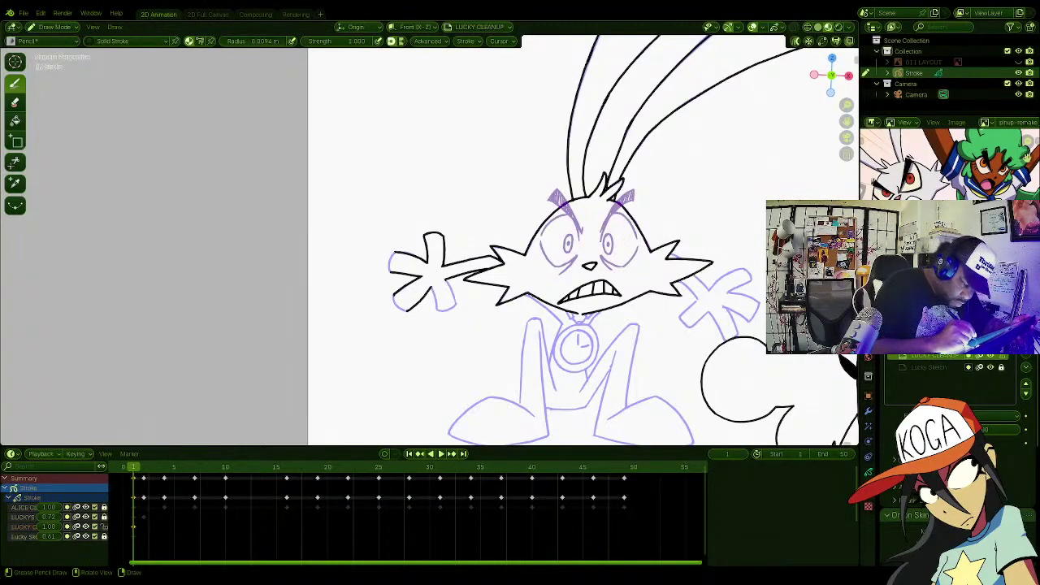
{"action": "left_click_drag", "start_coordinate": [394, 254], "coordinate": [389, 265]}
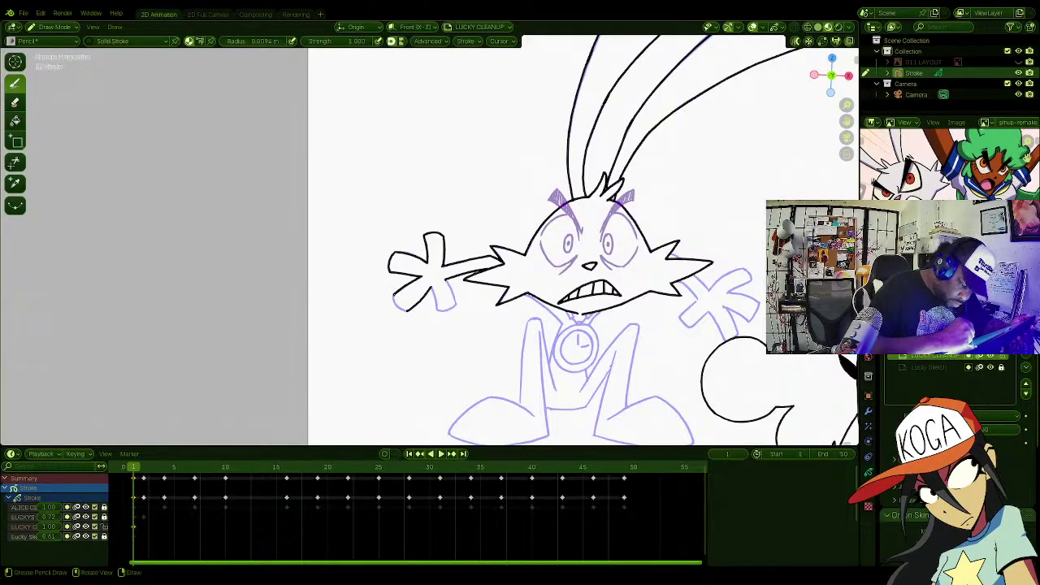
{"action": "mouse_move", "coordinate": [396, 305]}
{"action": "left_mouse_down"}
{"action": "mouse_move", "coordinate": [437, 304]}
{"action": "mouse_move", "coordinate": [450, 287]}
{"action": "mouse_move", "coordinate": [455, 298]}
{"action": "left_mouse_up"}
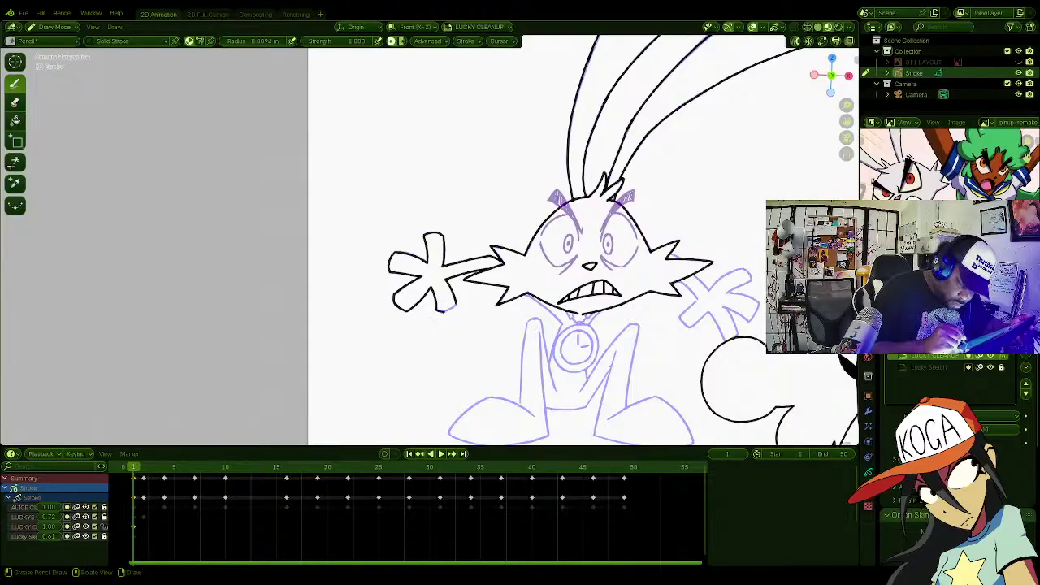
{"action": "left_click_drag", "start_coordinate": [436, 310], "coordinate": [450, 312]}
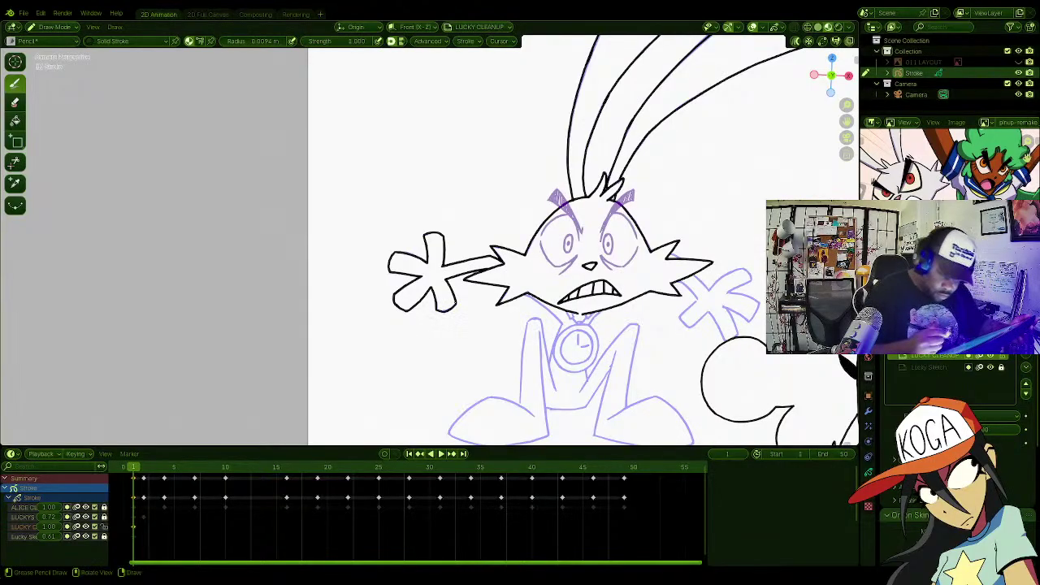
Step: Ink the shoulder and neck lines under the rabbit's jaw and the small chain links above the watch
{"action": "mouse_move", "coordinate": [637, 265]}
{"action": "middle_mouse_down", "text": "ctrl+alt"}
{"action": "mouse_move", "coordinate": [618, 336]}
{"action": "mouse_move", "coordinate": [574, 252]}
{"action": "mouse_move", "coordinate": [551, 237]}
{"action": "middle_mouse_up", "text": "ctrl+alt"}
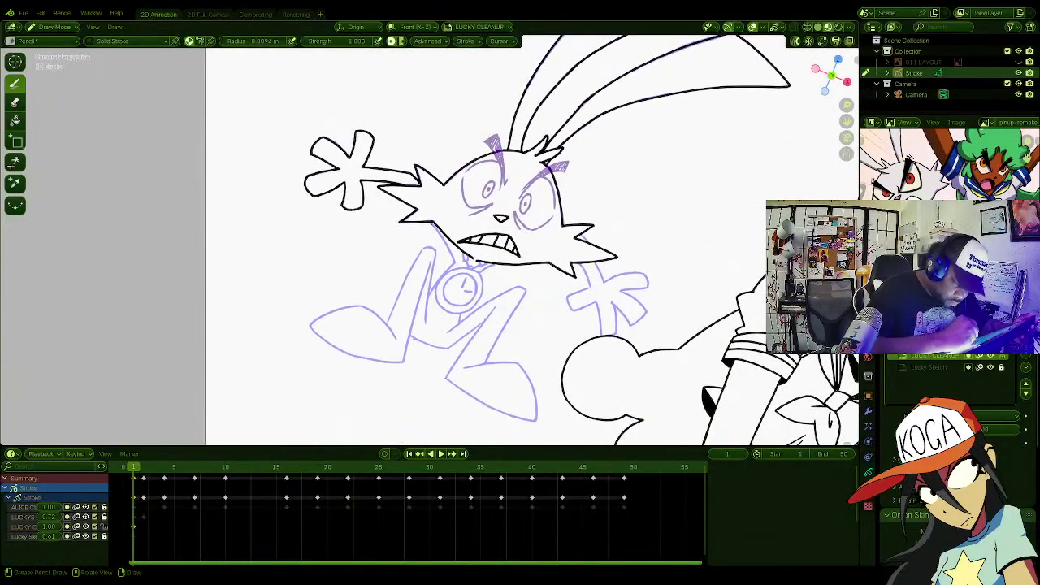
{"action": "left_click_drag", "start_coordinate": [434, 228], "coordinate": [455, 262]}
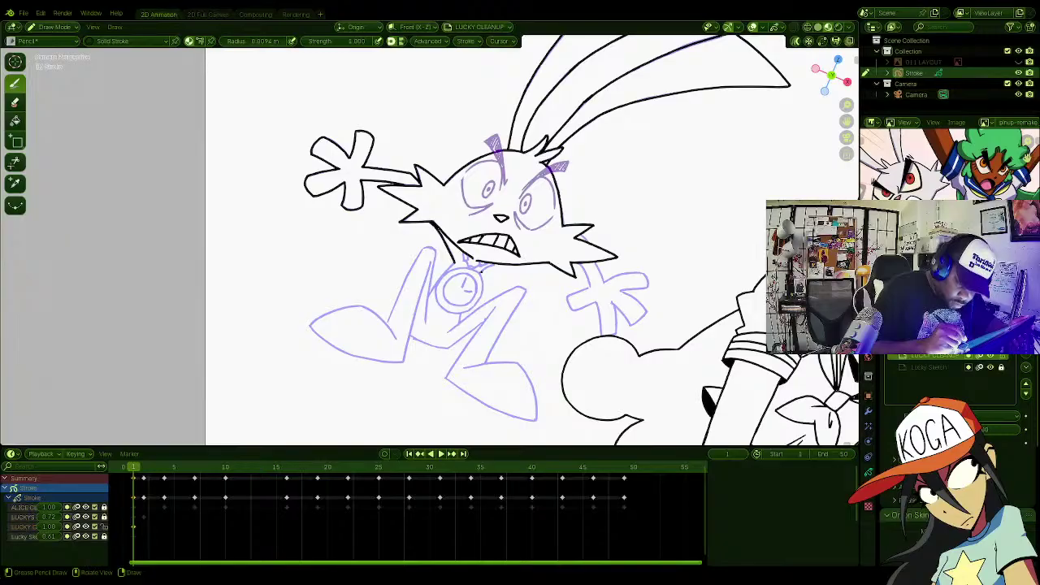
{"action": "left_click_drag", "start_coordinate": [480, 267], "coordinate": [501, 269]}
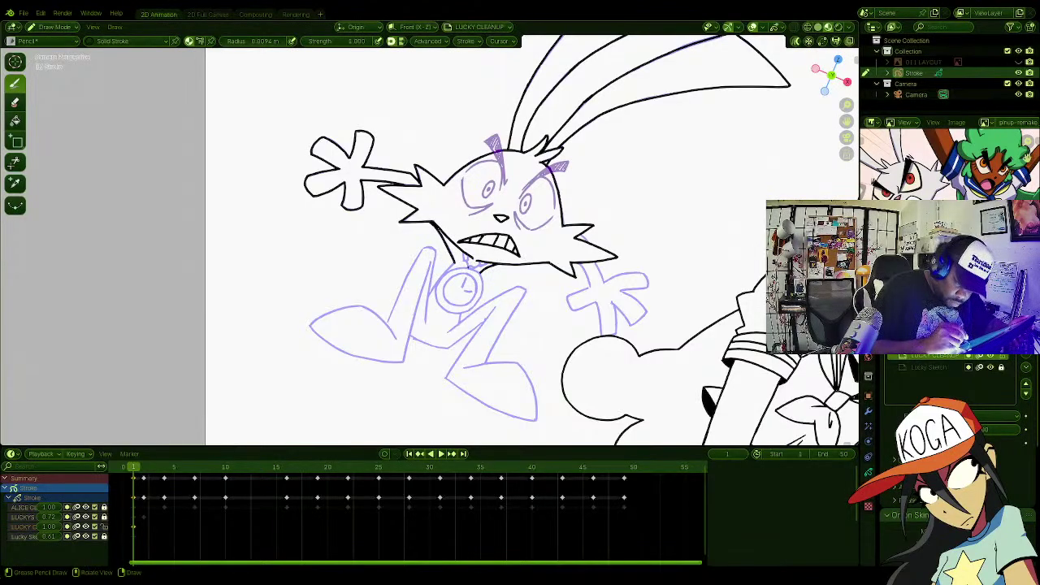
{"action": "left_click_drag", "start_coordinate": [470, 264], "coordinate": [477, 273]}
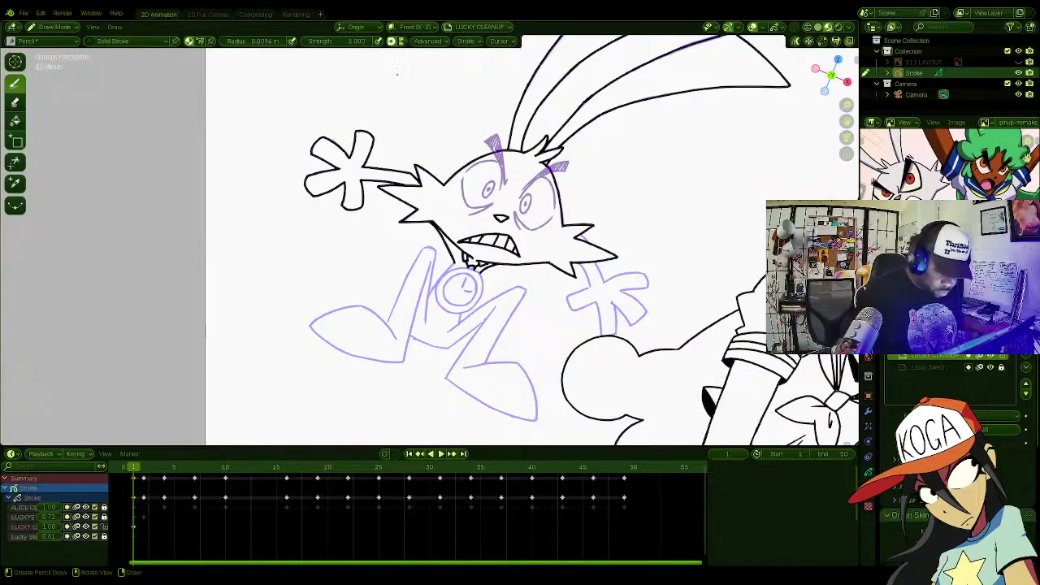
Step: Ink the rabbit's pocket watch with an inner and an outer circle and two clock hands
{"action": "middle_click_drag", "start_coordinate": [476, 312], "coordinate": [513, 251], "text": "ctrl+alt"}
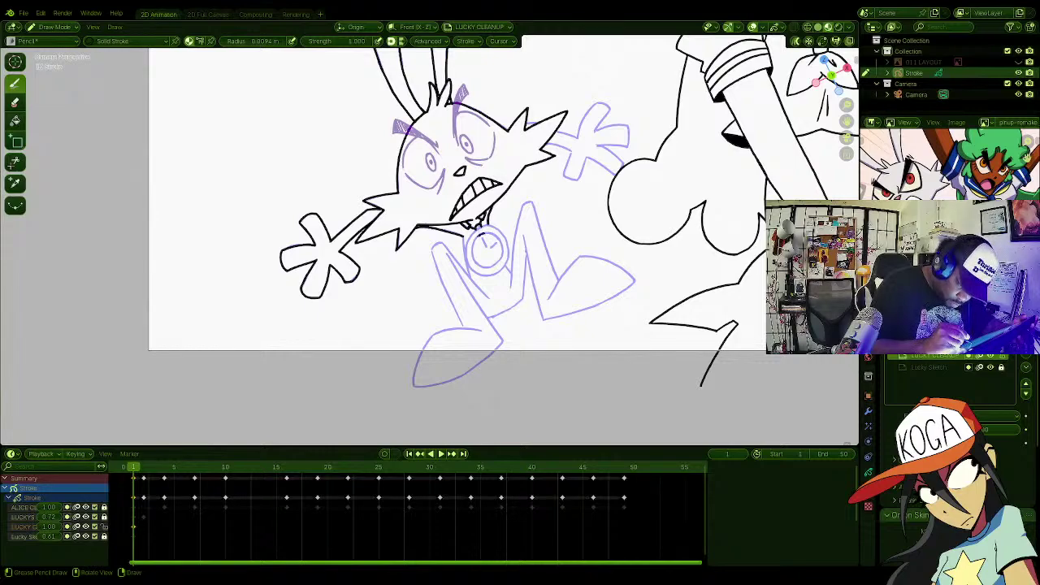
{"action": "left_click_drag", "start_coordinate": [472, 251], "coordinate": [477, 263]}
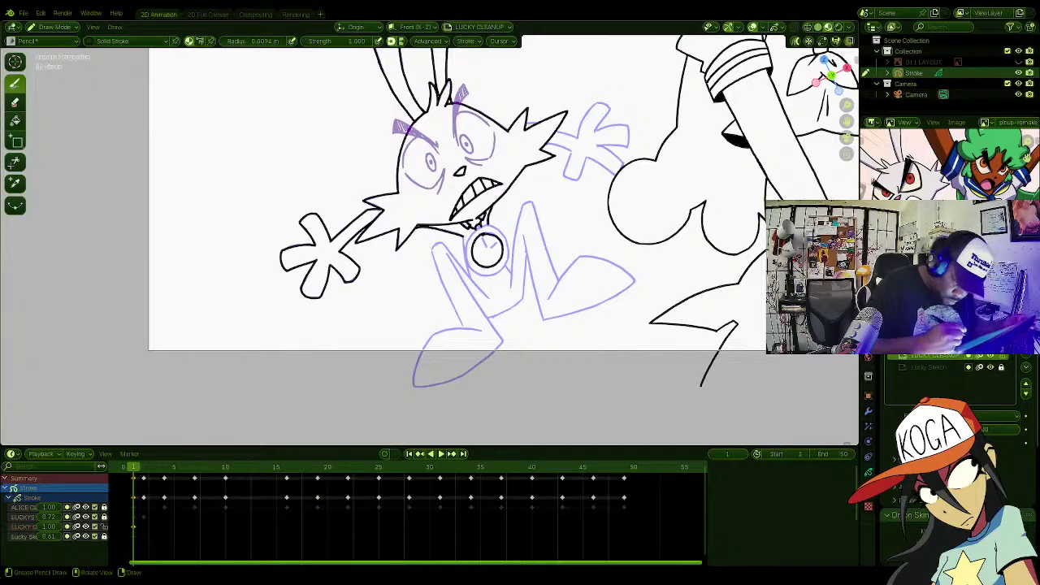
{"action": "key", "text": "ctrl+z"}
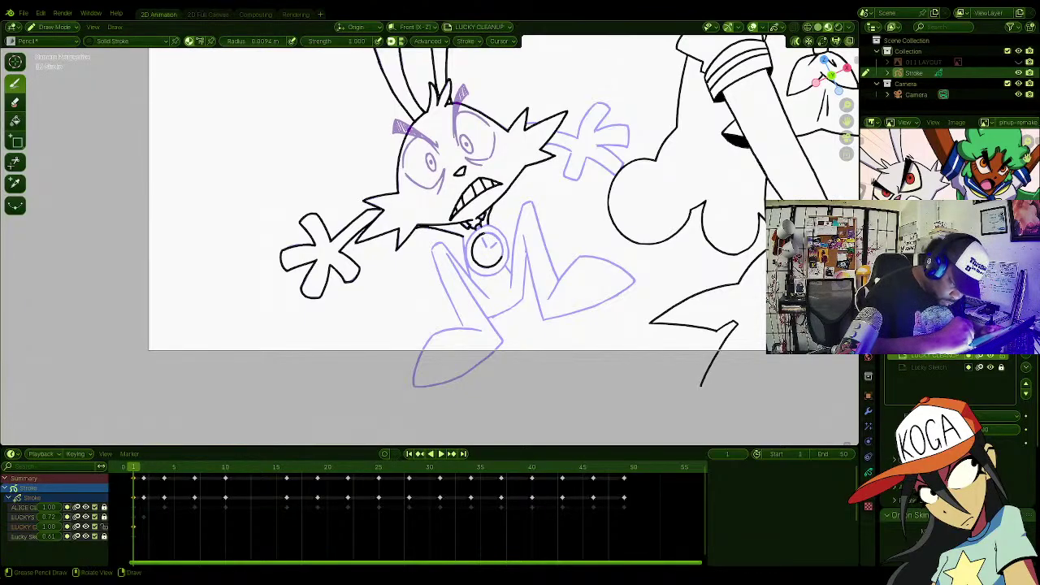
{"action": "left_click_drag", "start_coordinate": [490, 232], "coordinate": [498, 238]}
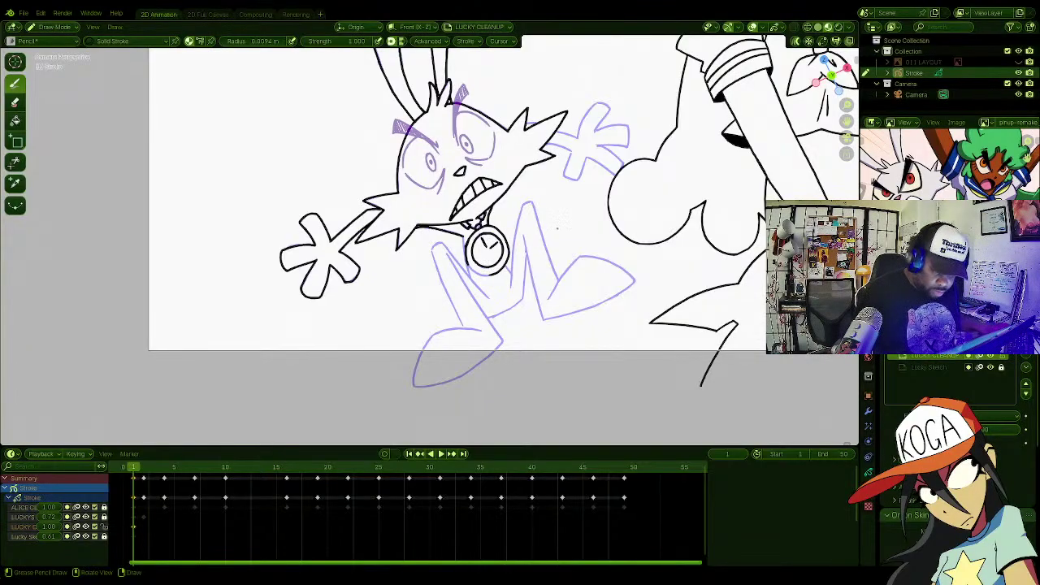
Step: Ink the short torso lines on both sides of the rabbit's watch
{"action": "middle_click_drag", "start_coordinate": [558, 229], "coordinate": [580, 333], "text": "ctrl+alt"}
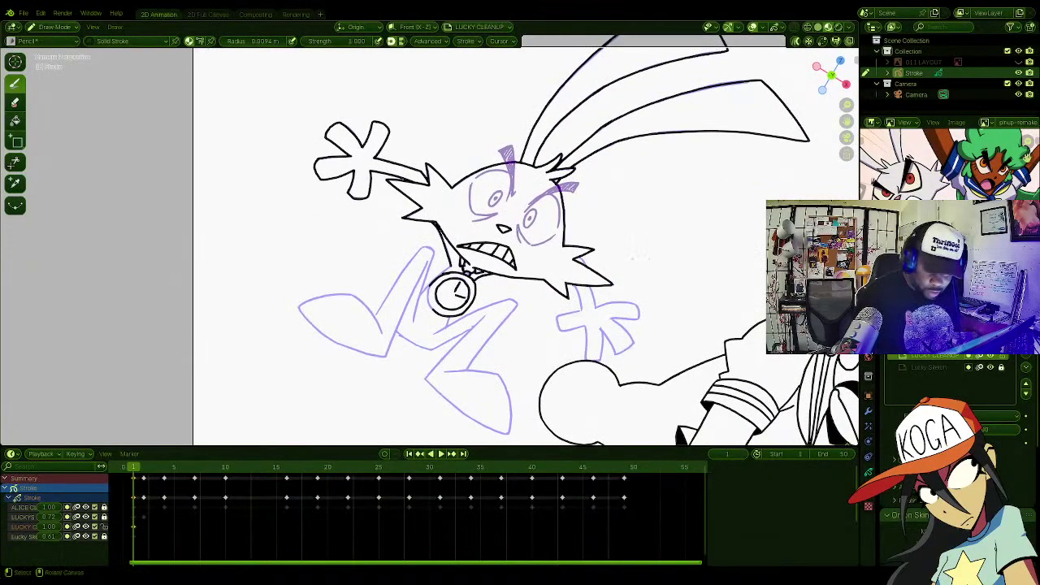
{"action": "middle_click_drag", "start_coordinate": [640, 258], "coordinate": [647, 279], "text": "ctrl+alt"}
{"action": "middle_click_drag", "start_coordinate": [539, 301], "coordinate": [552, 274], "text": "shift"}
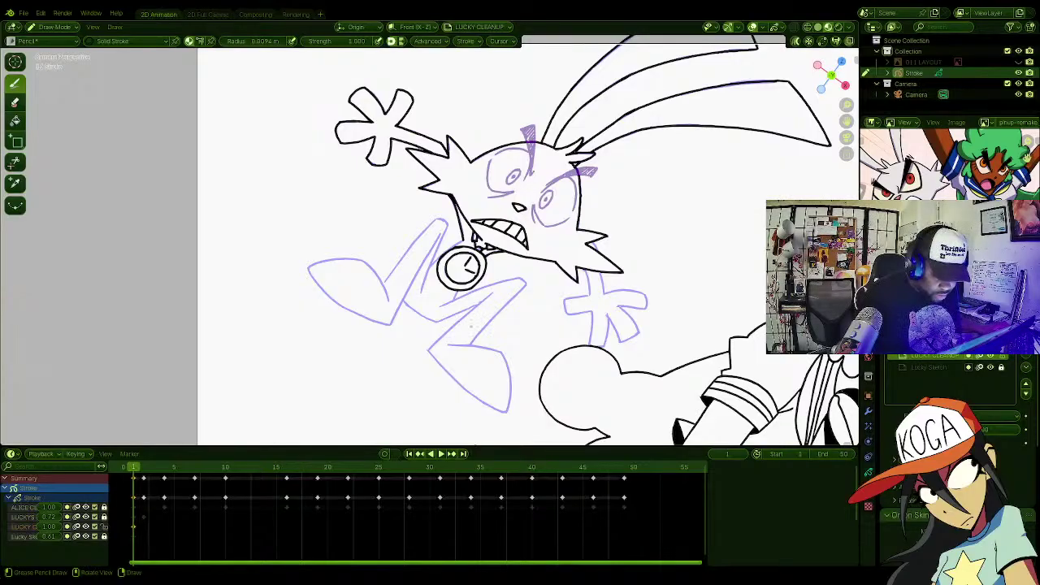
{"action": "middle_click_drag", "start_coordinate": [463, 320], "coordinate": [566, 277], "text": "ctrl+alt"}
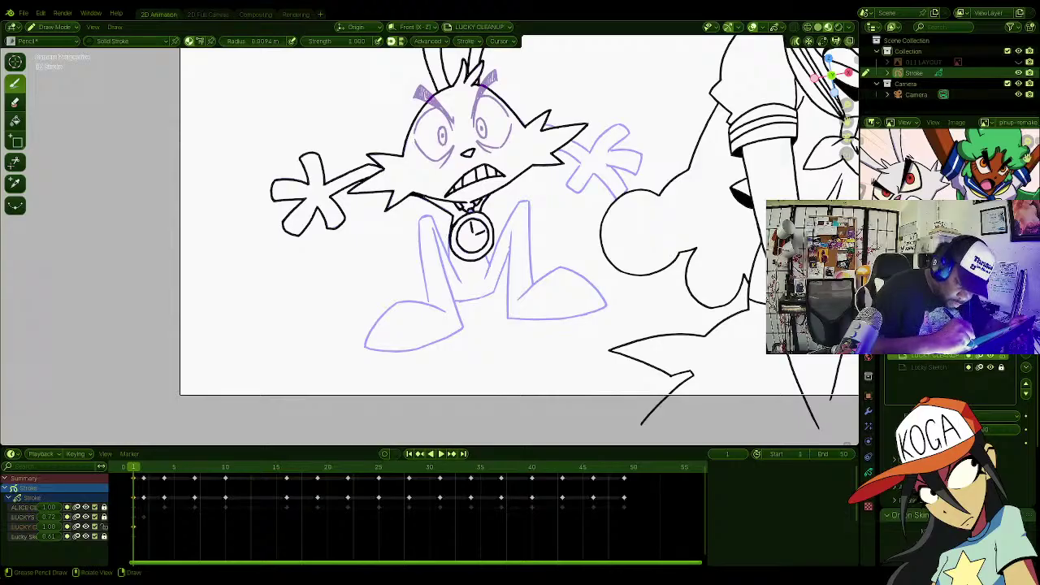
{"action": "left_click_drag", "start_coordinate": [448, 242], "coordinate": [448, 255]}
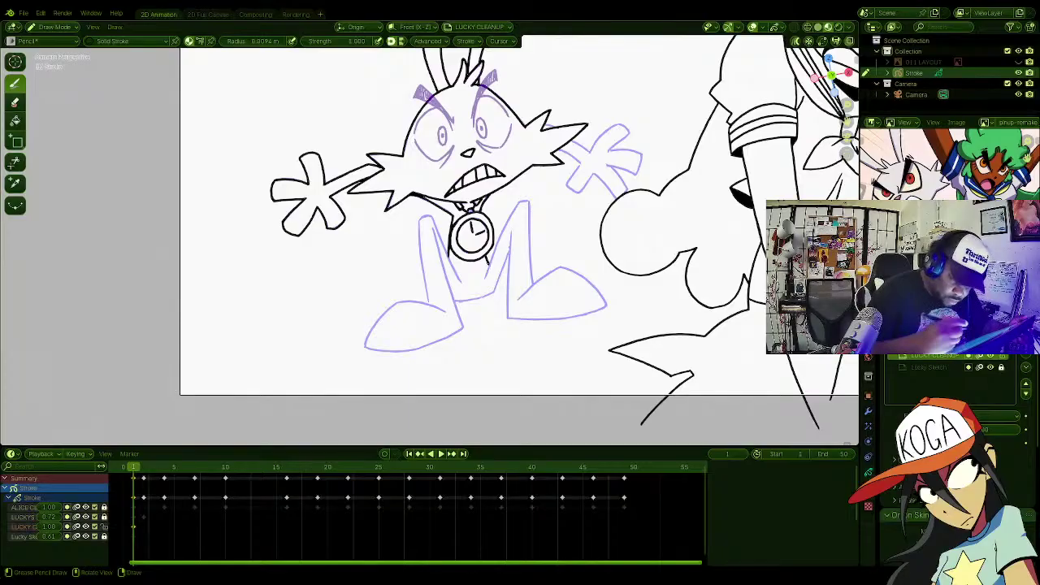
{"action": "left_click_drag", "start_coordinate": [488, 259], "coordinate": [492, 242]}
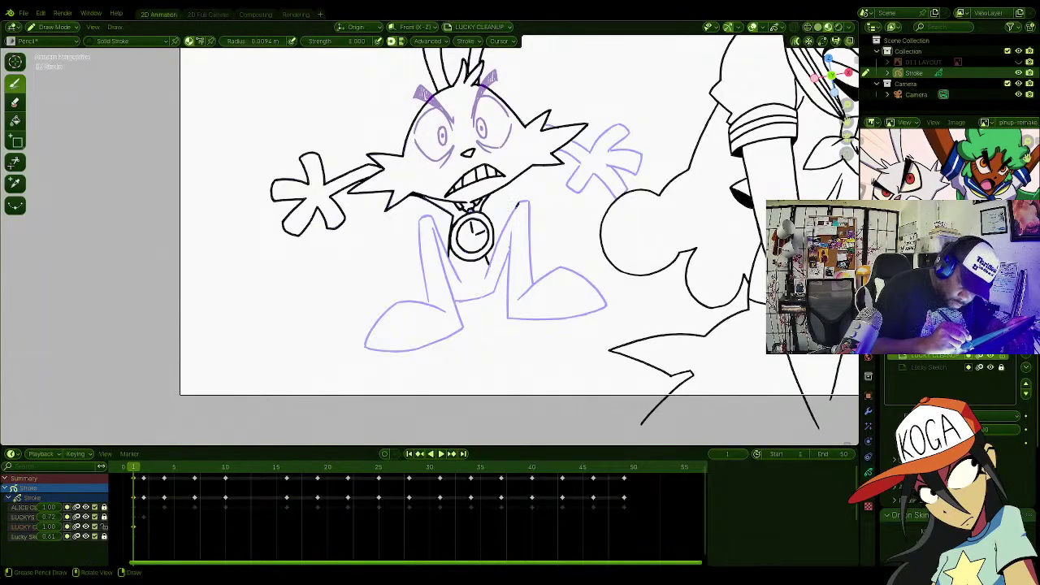
Step: Ink the inner thigh lines and both shin edges of the rabbit's two bent legs down to the feet
{"action": "left_click_drag", "start_coordinate": [517, 203], "coordinate": [485, 276]}
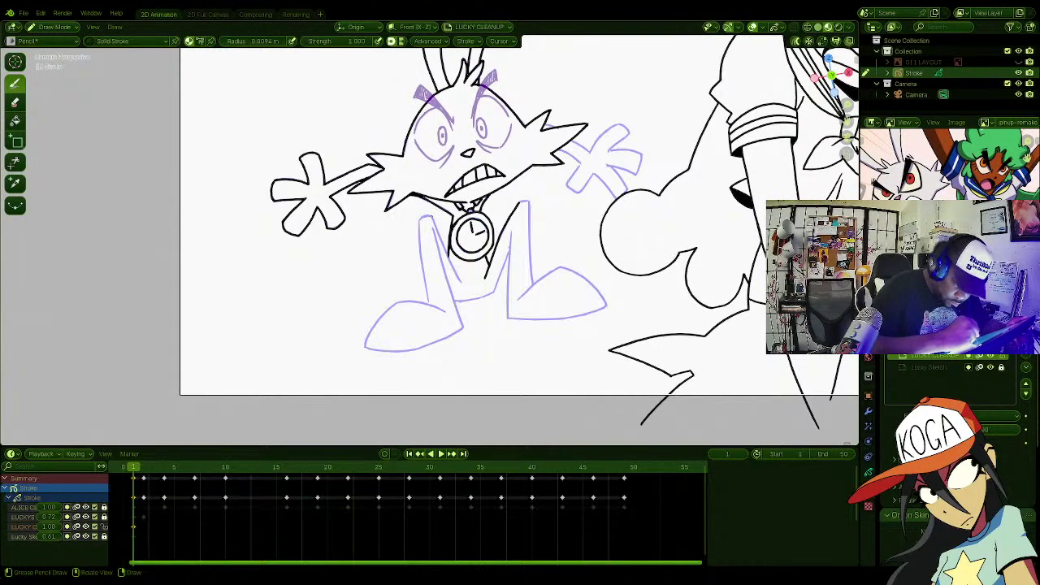
{"action": "left_click_drag", "start_coordinate": [437, 224], "coordinate": [460, 279]}
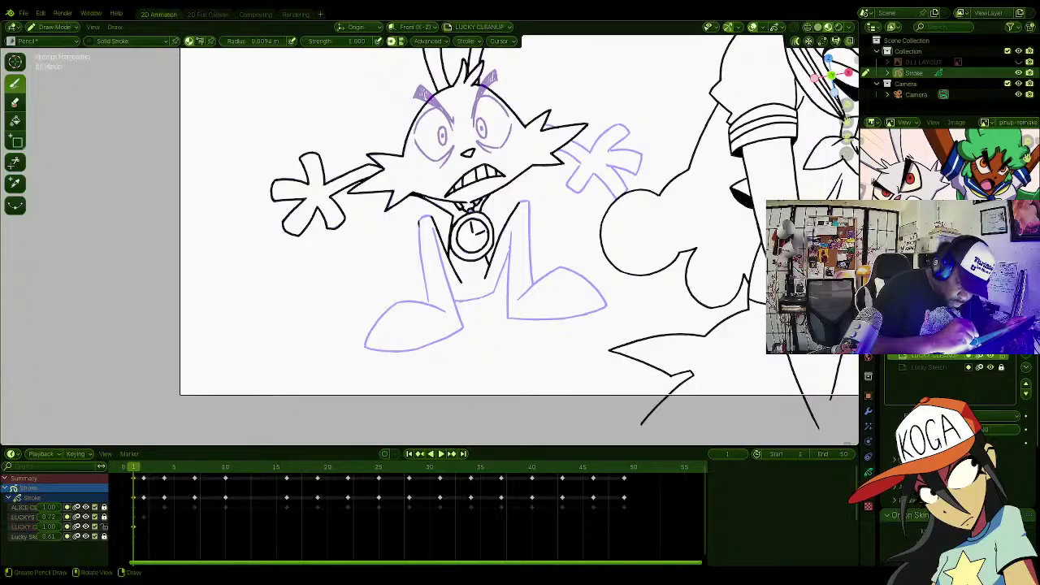
{"action": "left_click_drag", "start_coordinate": [417, 223], "coordinate": [428, 302]}
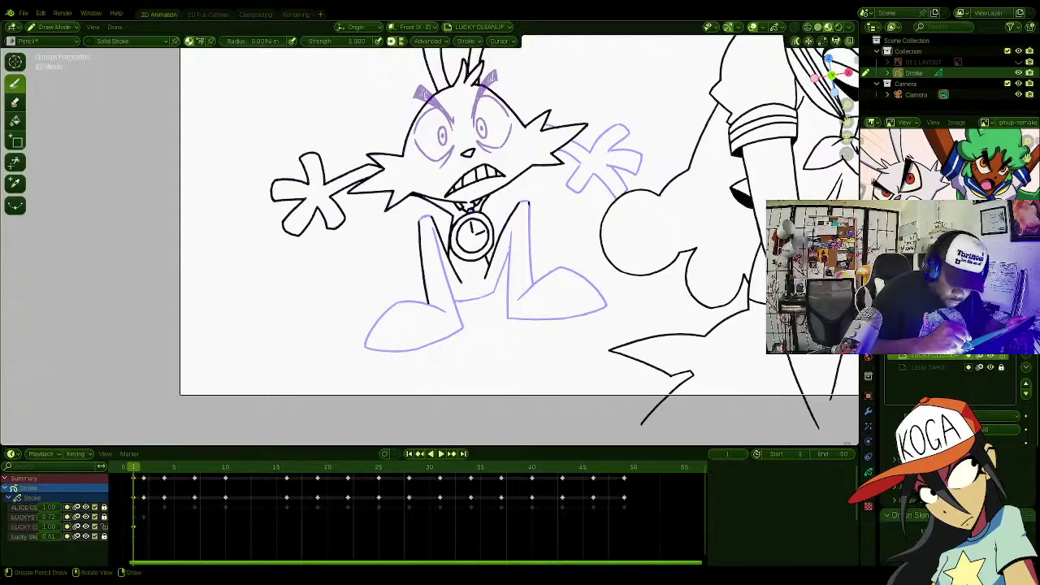
{"action": "left_click_drag", "start_coordinate": [529, 208], "coordinate": [532, 278]}
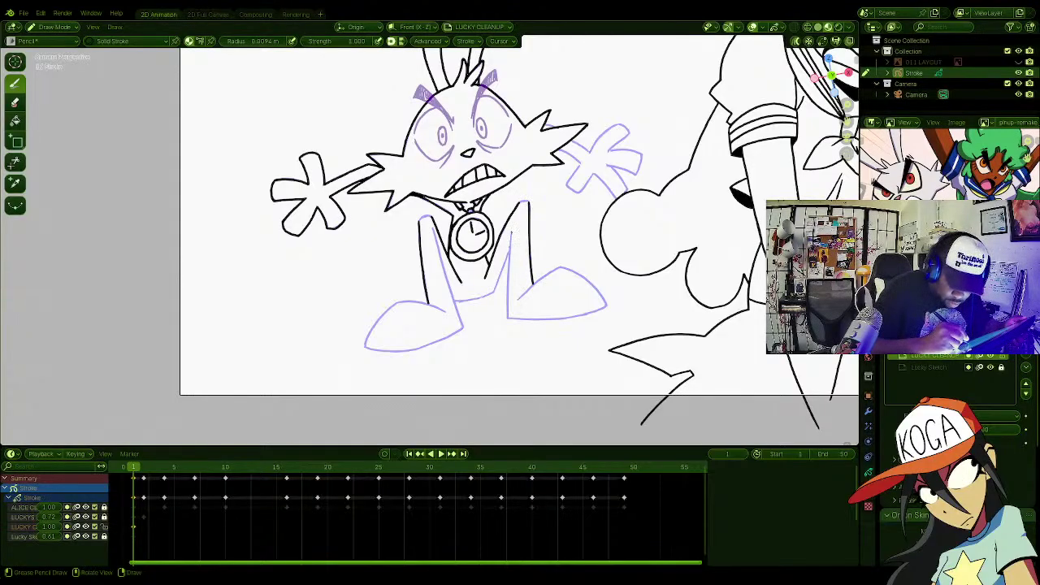
{"action": "left_click_drag", "start_coordinate": [512, 231], "coordinate": [507, 319]}
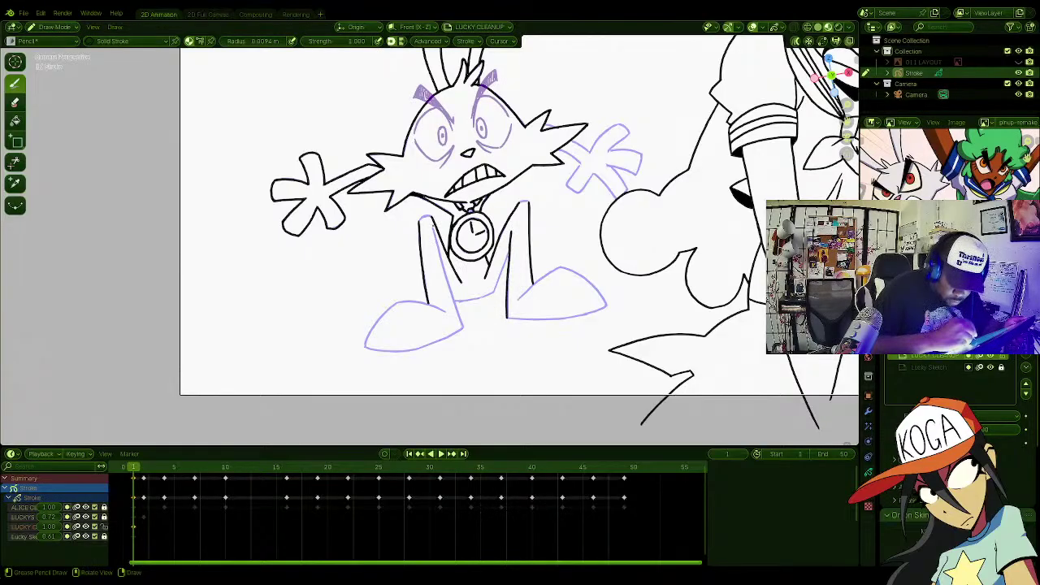
{"action": "left_click_drag", "start_coordinate": [436, 238], "coordinate": [462, 325]}
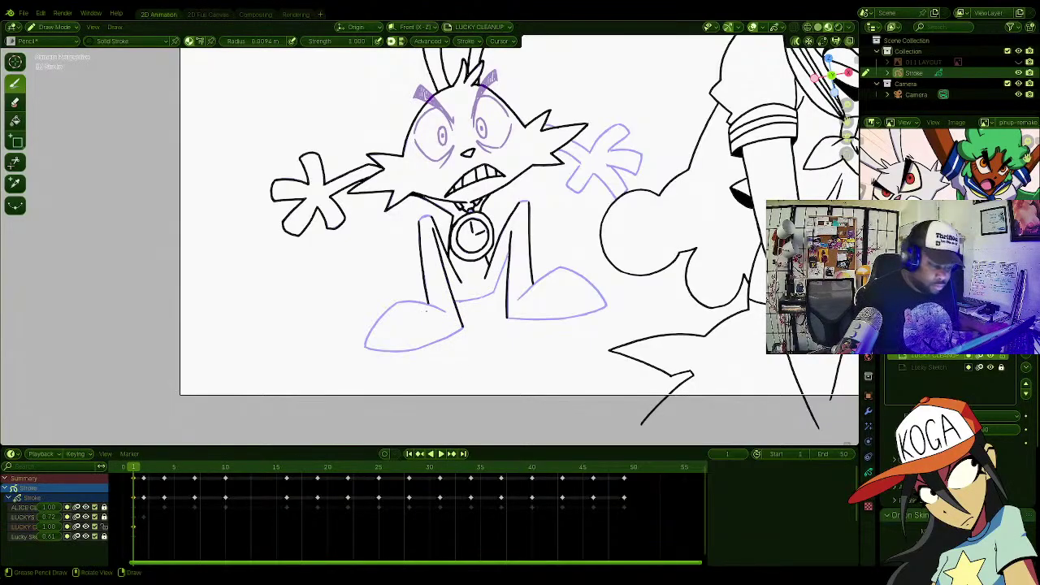
Step: Ink the rabbit's right foot with the instep curve, the sole from heel to toe, and the rounded front edge
{"action": "middle_click_drag", "start_coordinate": [427, 311], "coordinate": [484, 291]}
{"action": "middle_click_drag", "start_coordinate": [500, 239], "coordinate": [537, 292], "text": "shift"}
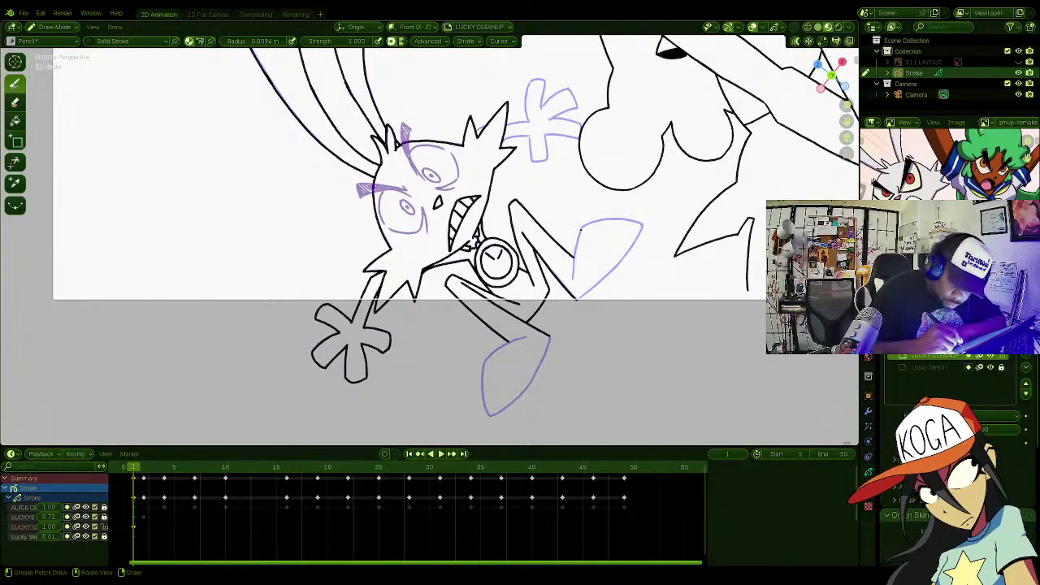
{"action": "left_click_drag", "start_coordinate": [581, 231], "coordinate": [572, 276]}
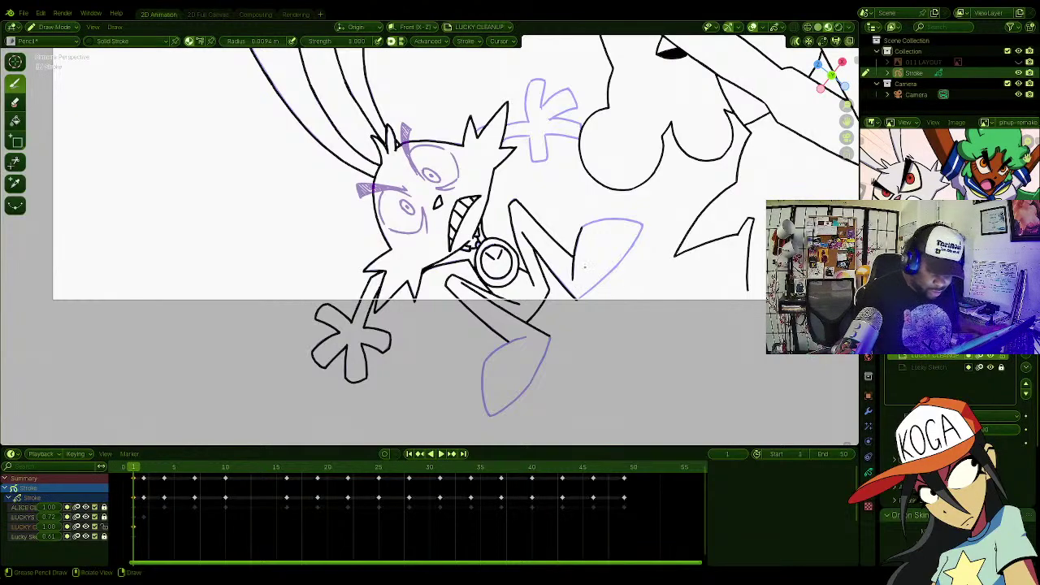
{"action": "middle_click_drag", "start_coordinate": [643, 198], "coordinate": [646, 316], "text": "ctrl+alt"}
{"action": "middle_click_drag", "start_coordinate": [650, 180], "coordinate": [294, 445], "text": "ctrl+alt"}
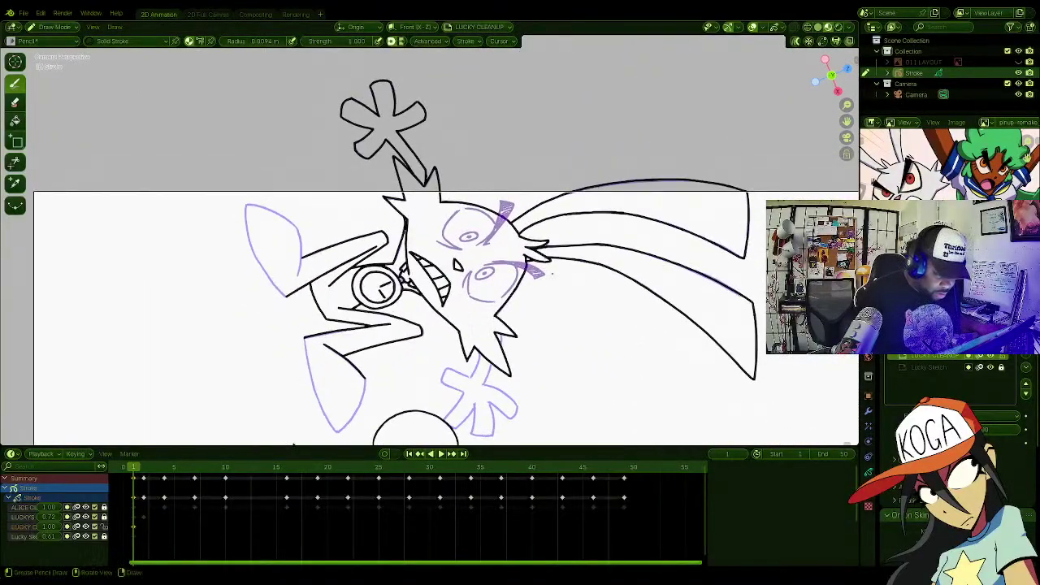
{"action": "middle_click_drag", "start_coordinate": [553, 274], "coordinate": [608, 210], "text": "shift"}
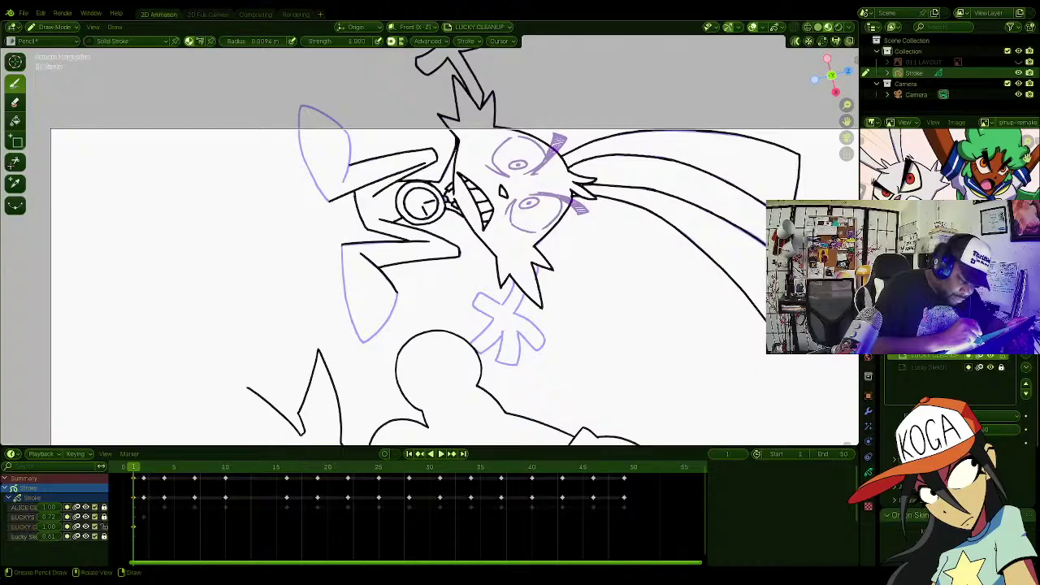
{"action": "left_click_drag", "start_coordinate": [341, 249], "coordinate": [361, 339]}
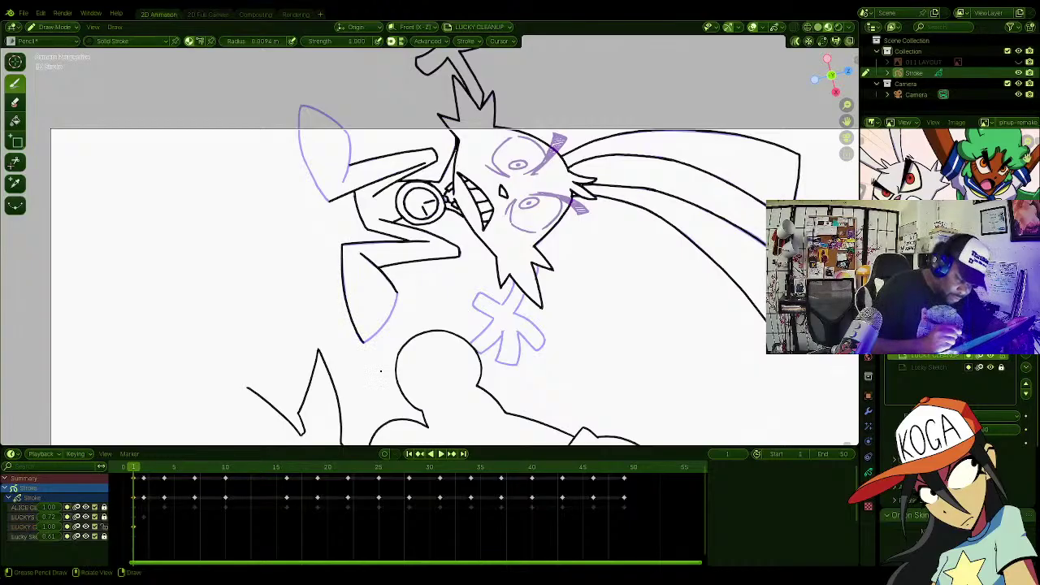
{"action": "mouse_move", "coordinate": [411, 347]}
{"action": "middle_mouse_down", "text": "ctrl+alt"}
{"action": "mouse_move", "coordinate": [473, 311]}
{"action": "mouse_move", "coordinate": [469, 342]}
{"action": "mouse_move", "coordinate": [526, 266]}
{"action": "middle_mouse_up", "text": "ctrl+alt"}
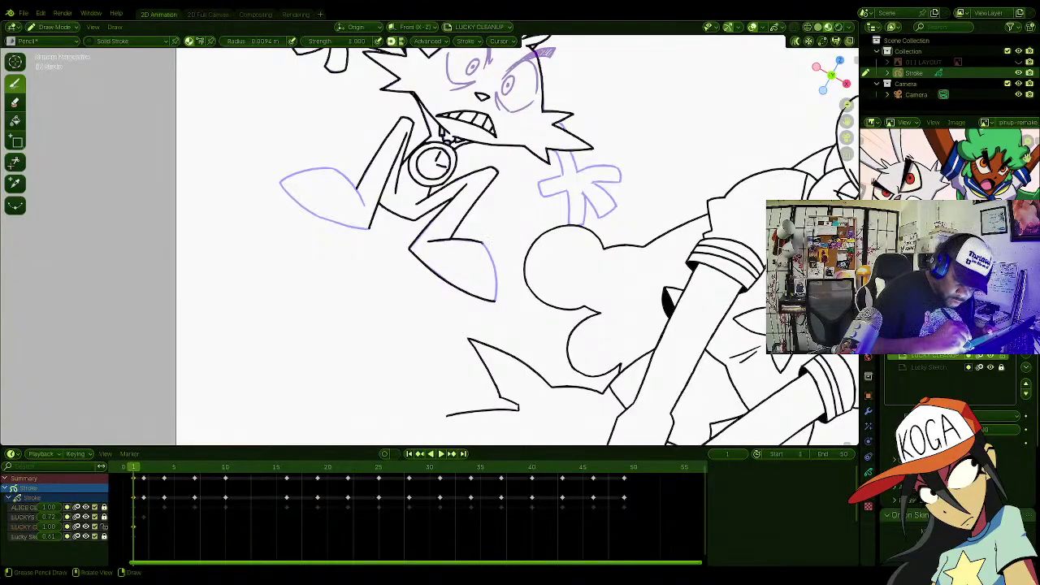
{"action": "left_click_drag", "start_coordinate": [484, 242], "coordinate": [497, 297]}
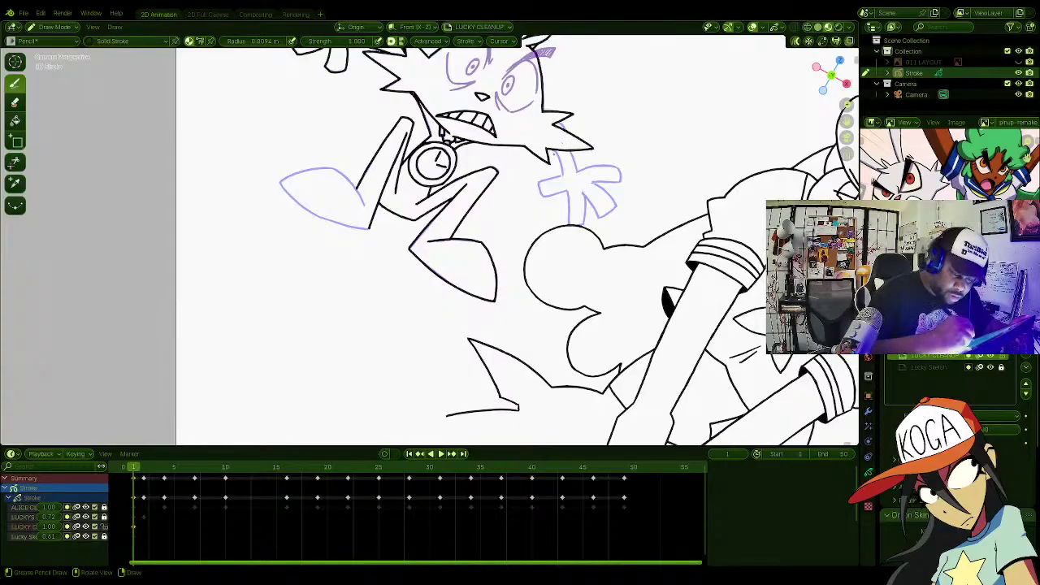
Step: Ink both edges of the rabbit's right arm and the spread fingers of its open hand
{"action": "left_click_drag", "start_coordinate": [555, 149], "coordinate": [561, 167]}
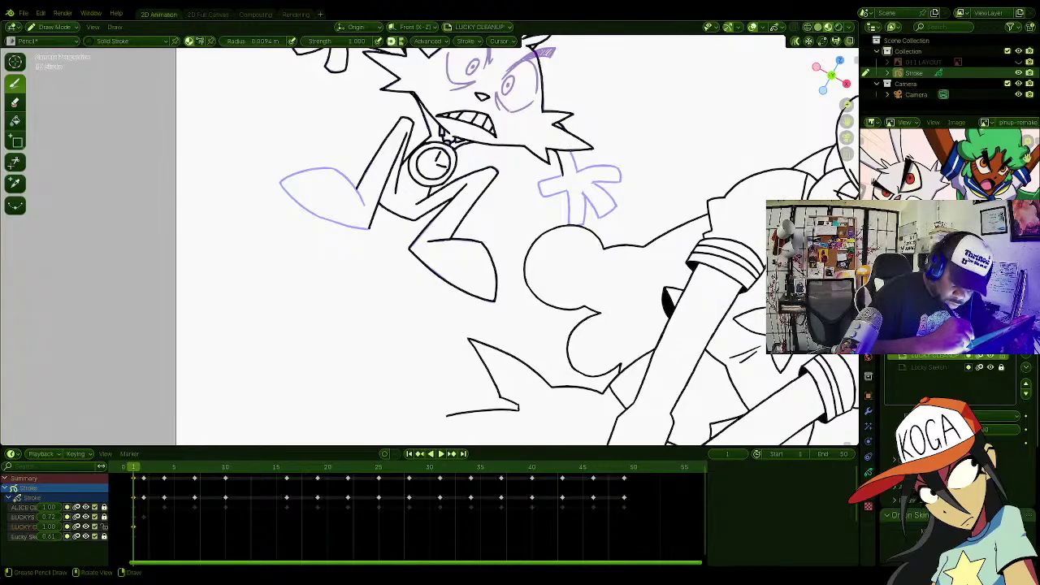
{"action": "left_click_drag", "start_coordinate": [570, 153], "coordinate": [574, 164]}
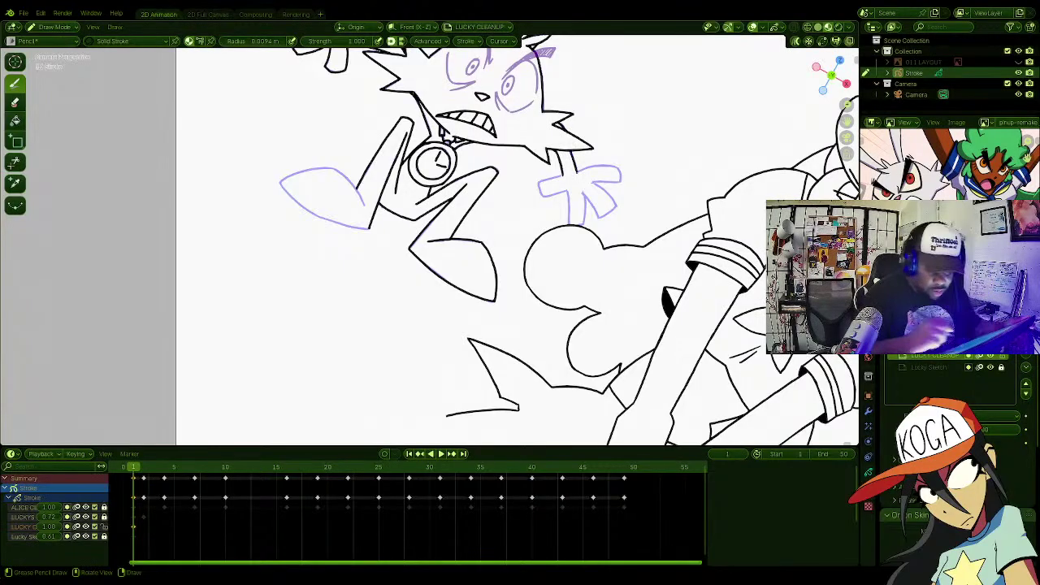
{"action": "middle_click_drag", "start_coordinate": [520, 244], "coordinate": [453, 284]}
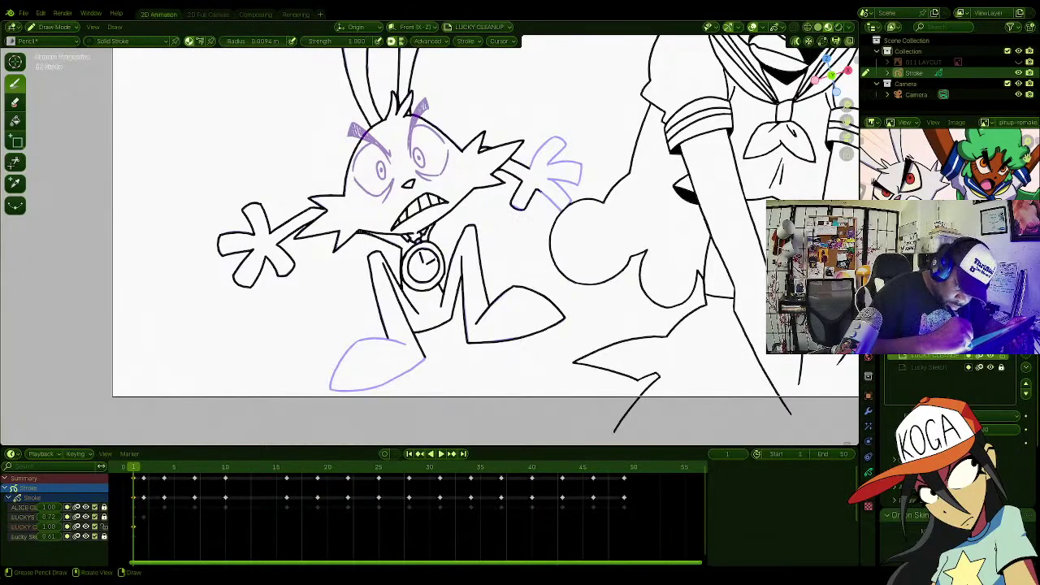
{"action": "left_click_drag", "start_coordinate": [536, 191], "coordinate": [567, 213]}
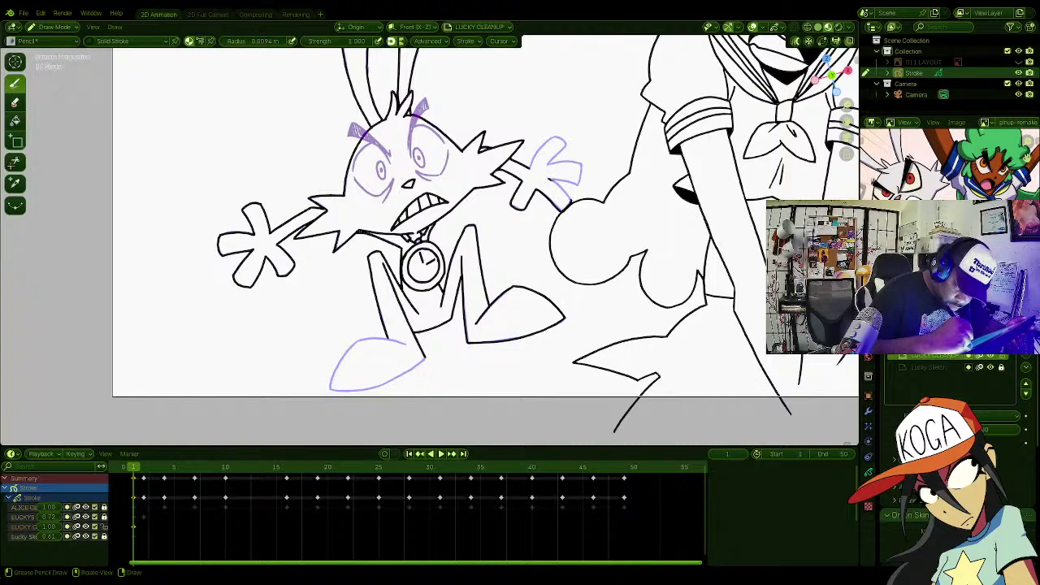
{"action": "left_click_drag", "start_coordinate": [549, 178], "coordinate": [569, 198]}
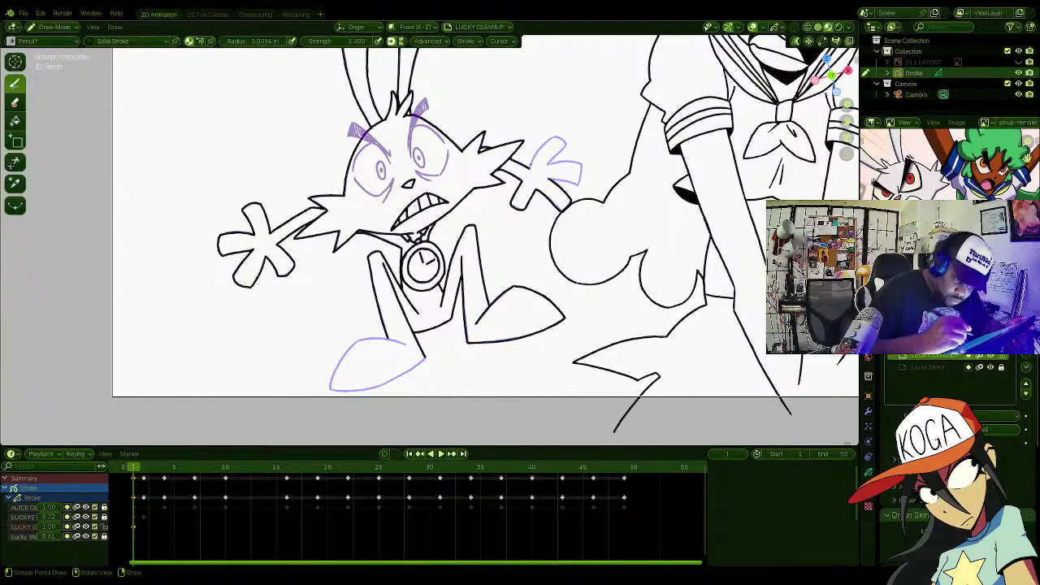
{"action": "mouse_move", "coordinate": [530, 169]}
{"action": "left_mouse_down"}
{"action": "mouse_move", "coordinate": [551, 139]}
{"action": "mouse_move", "coordinate": [564, 143]}
{"action": "mouse_move", "coordinate": [552, 159]}
{"action": "left_mouse_up"}
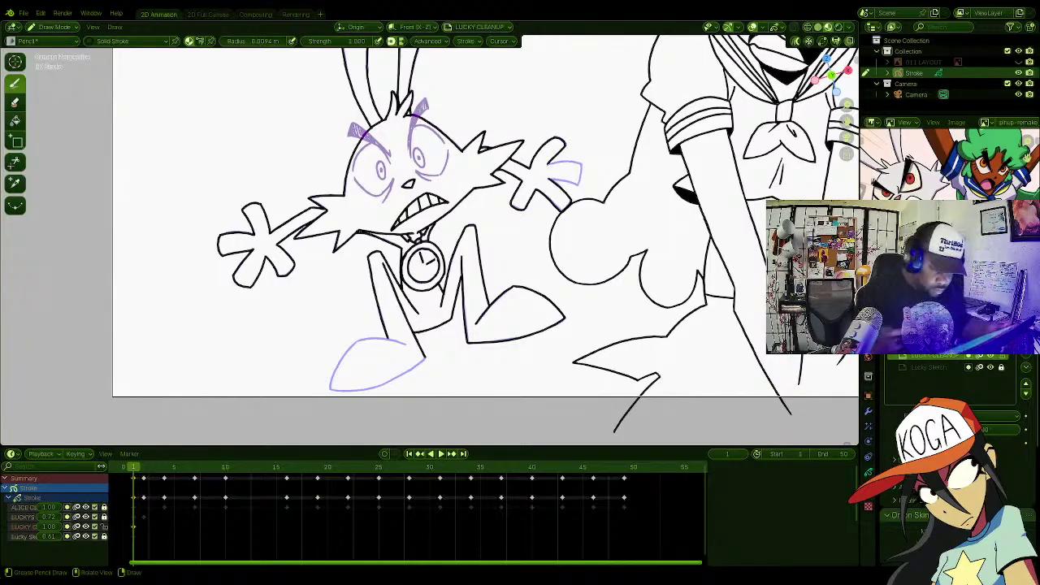
{"action": "middle_click_drag", "start_coordinate": [579, 155], "coordinate": [654, 328], "text": "ctrl+alt"}
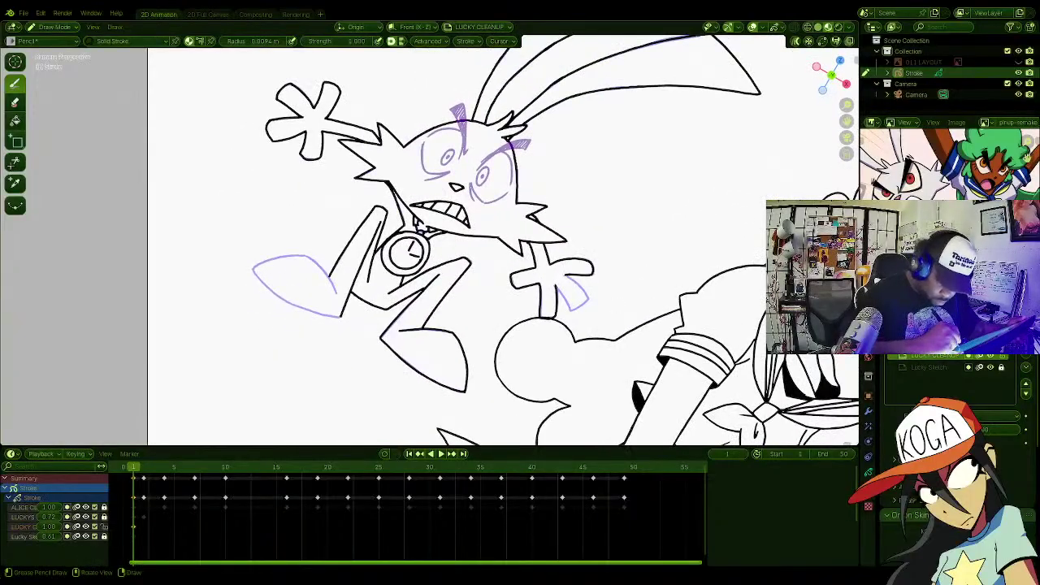
{"action": "mouse_move", "coordinate": [556, 286]}
{"action": "left_mouse_down"}
{"action": "mouse_move", "coordinate": [569, 307]}
{"action": "mouse_move", "coordinate": [574, 283]}
{"action": "mouse_move", "coordinate": [587, 297]}
{"action": "left_mouse_up"}
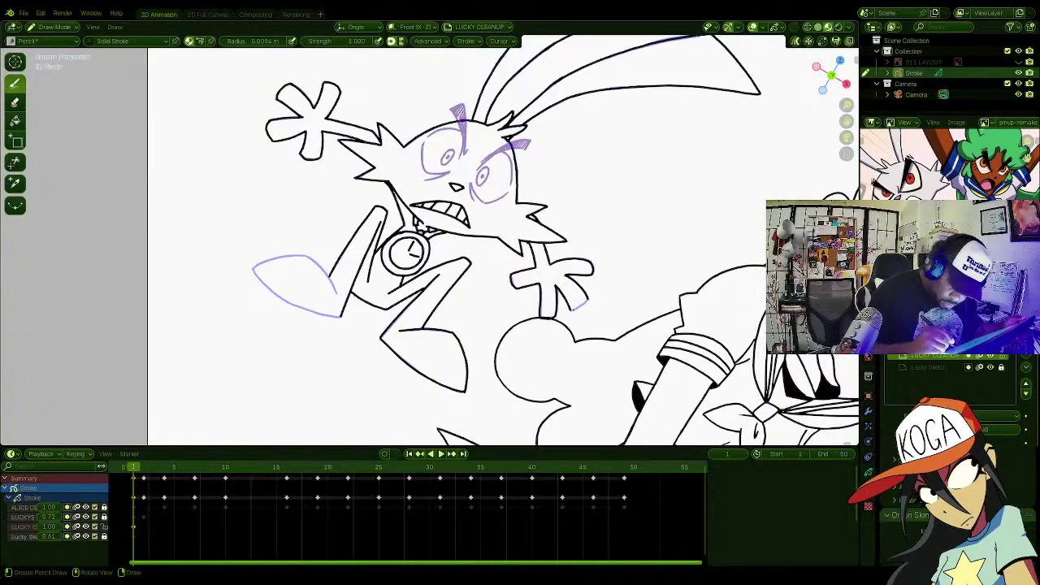
{"action": "left_click_drag", "start_coordinate": [573, 311], "coordinate": [582, 302]}
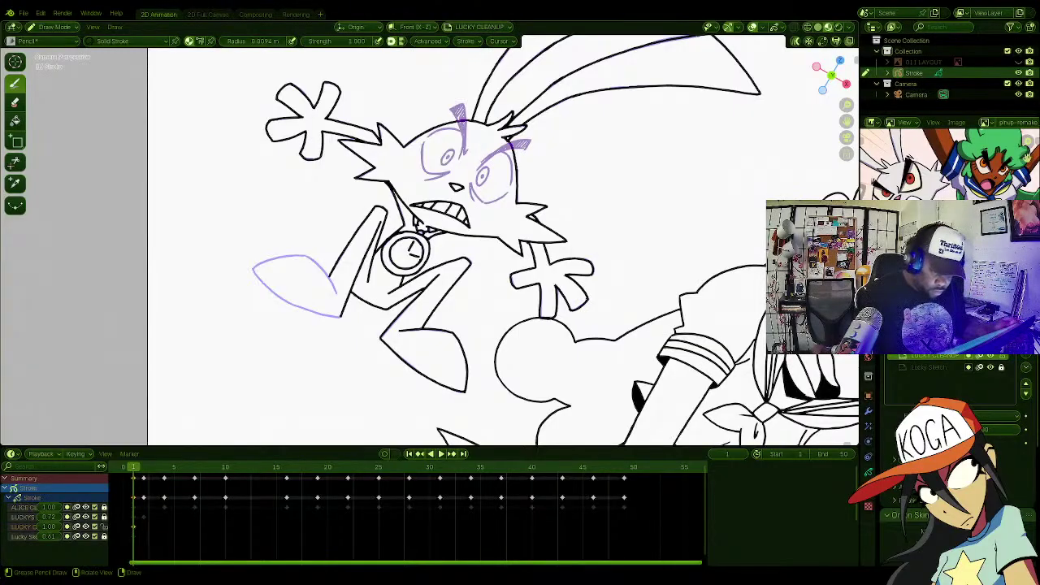
Step: Ink the rabbit's left foot with the sole from heel to toe, the rounded front edge and the instep curve
{"action": "middle_click_drag", "start_coordinate": [535, 173], "coordinate": [547, 274], "text": "ctrl+alt"}
{"action": "mouse_move", "coordinate": [547, 274]}
{"action": "left_mouse_down", "text": "ctrl+alt"}
{"action": "mouse_move", "coordinate": [537, 303]}
{"action": "mouse_move", "coordinate": [542, 289]}
{"action": "left_mouse_up", "text": "ctrl+alt"}
{"action": "left_click_drag", "start_coordinate": [443, 199], "coordinate": [450, 200], "text": "ctrl+alt"}
{"action": "middle_click_drag", "start_coordinate": [455, 244], "coordinate": [544, 283], "text": "shift"}
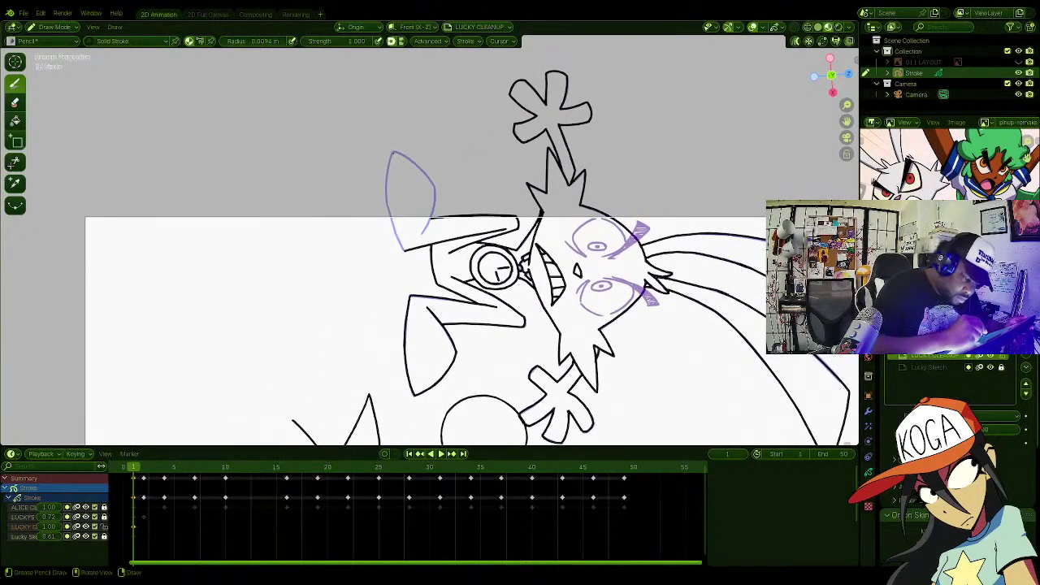
{"action": "mouse_move", "coordinate": [387, 175]}
{"action": "left_mouse_down"}
{"action": "mouse_move", "coordinate": [390, 224]}
{"action": "mouse_move", "coordinate": [404, 250]}
{"action": "left_mouse_up"}
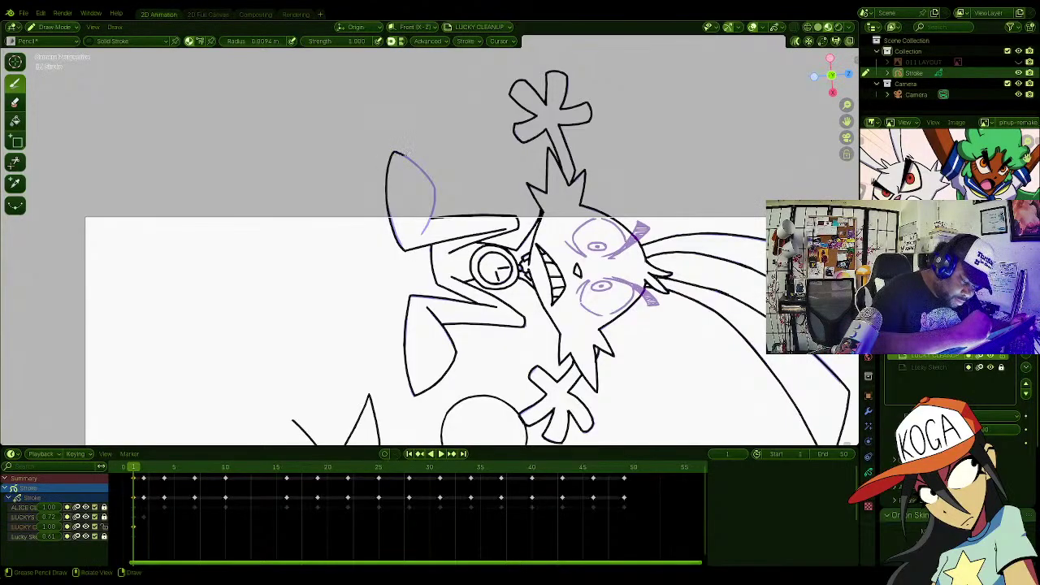
{"action": "left_click_drag", "start_coordinate": [406, 155], "coordinate": [433, 182]}
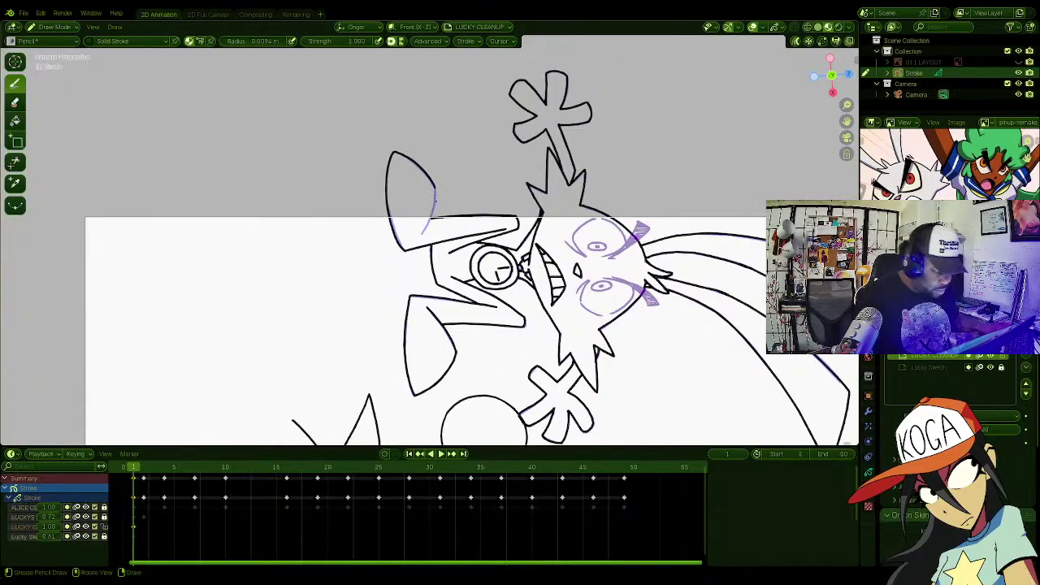
{"action": "middle_click_drag", "start_coordinate": [374, 327], "coordinate": [508, 154], "text": "ctrl+alt"}
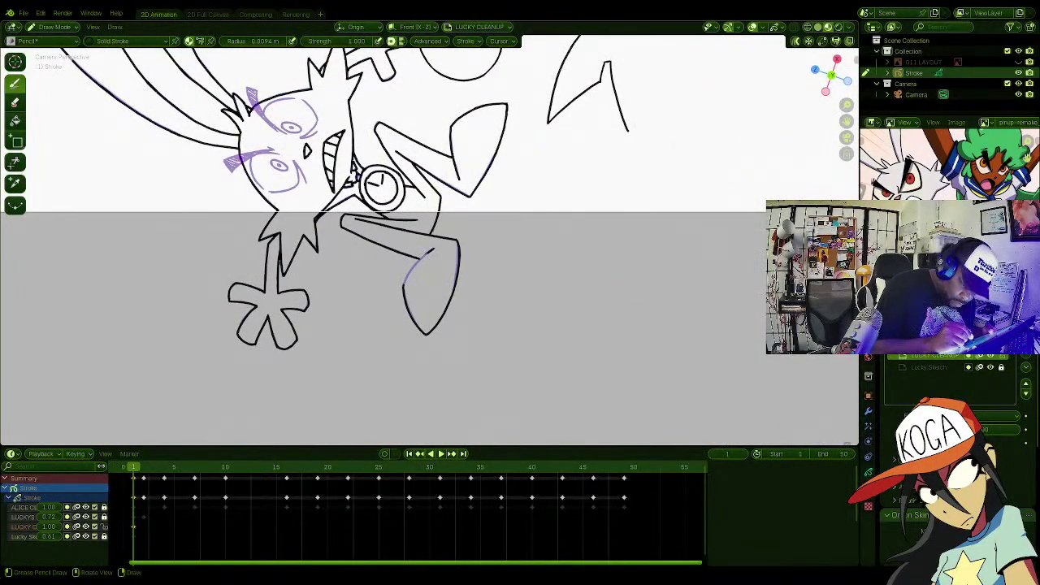
{"action": "left_click_drag", "start_coordinate": [433, 247], "coordinate": [403, 283]}
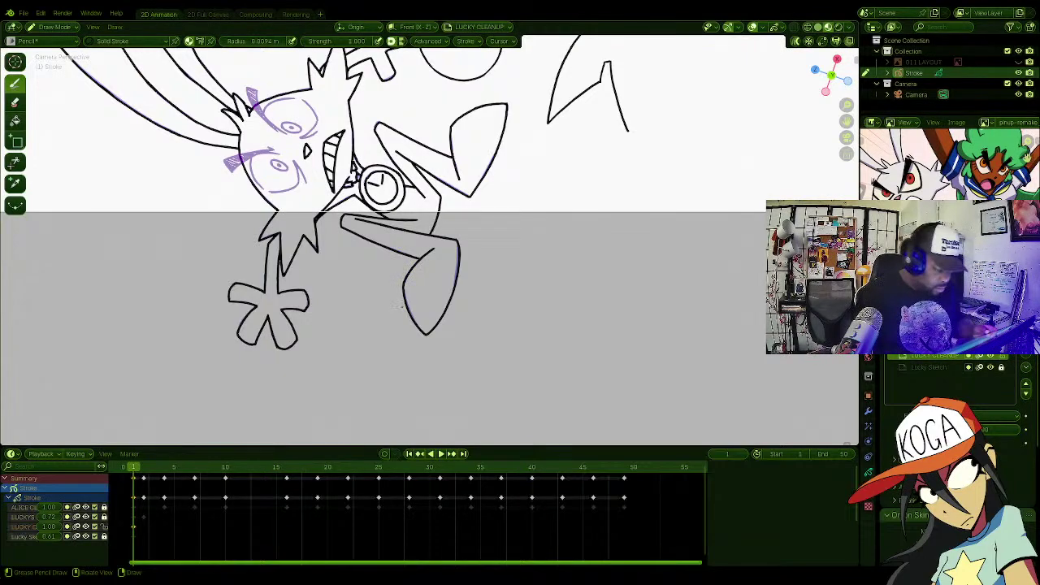
Step: Return the canvas to its upright orientation with the whole rabbit in view and save the file
{"action": "middle_click", "coordinate": [466, 209], "text": "ctrl+alt"}
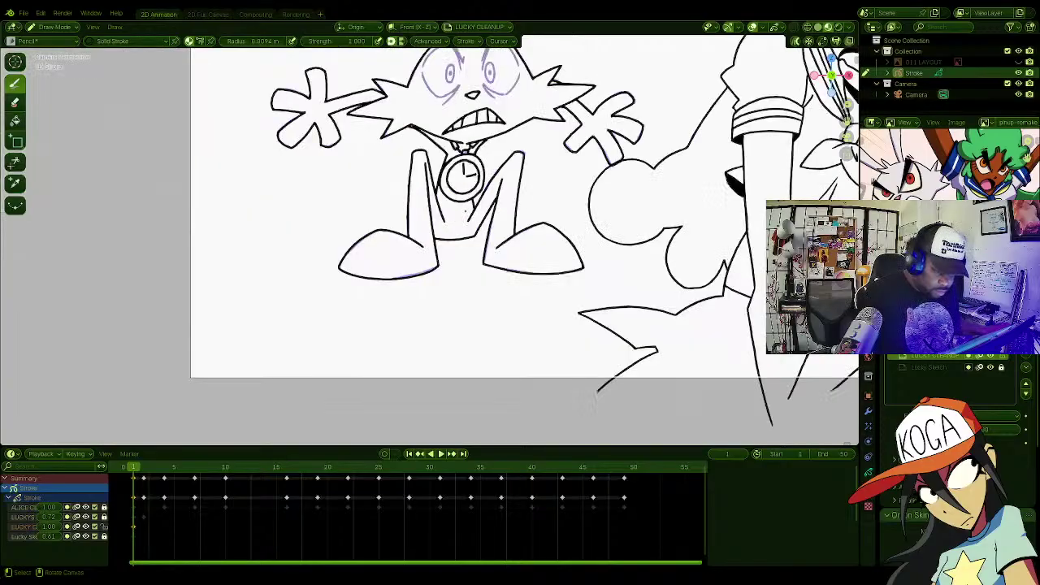
{"action": "mouse_move", "coordinate": [493, 176]}
{"action": "middle_mouse_down", "text": "shift"}
{"action": "mouse_move", "coordinate": [461, 226]}
{"action": "mouse_move", "coordinate": [364, 308]}
{"action": "middle_mouse_up", "text": "shift"}
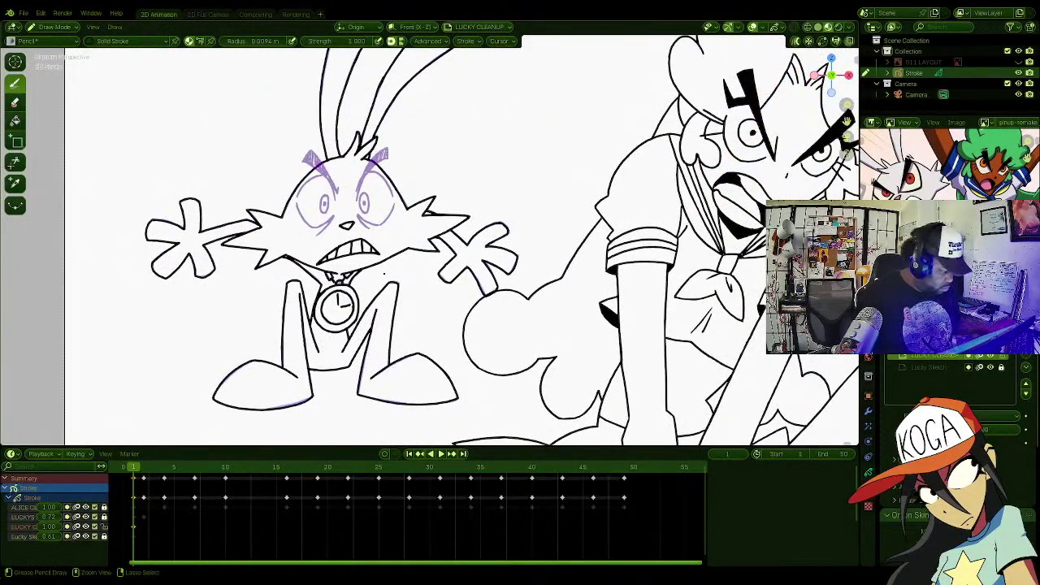
{"action": "key", "text": "ctrl+s"}
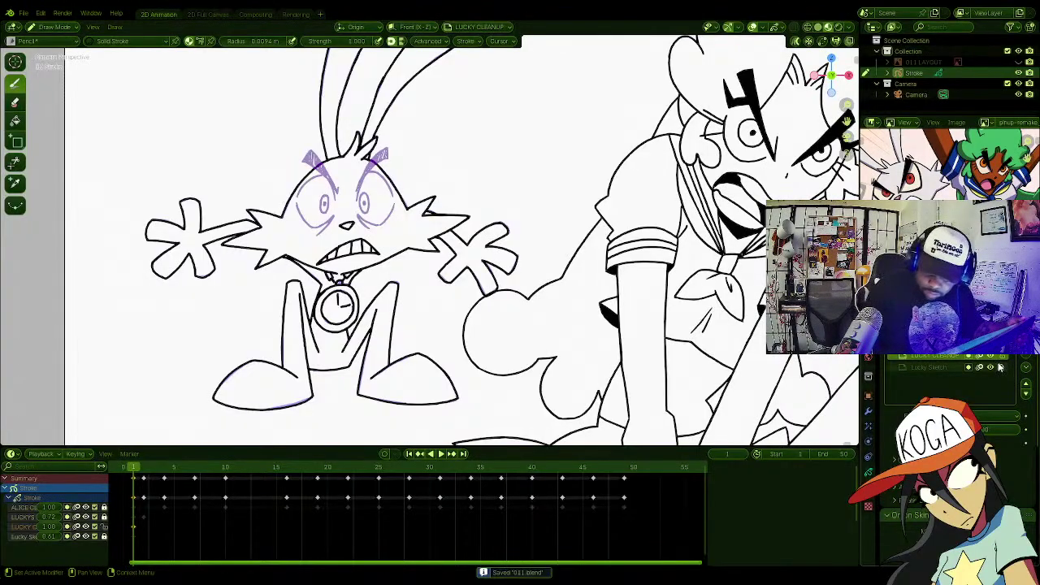
Step: Add a Grease Pencil layer named EYES CLEANUP directly above the LUCKYS EYES sketch layer
{"action": "left_click", "coordinate": [943, 370]}
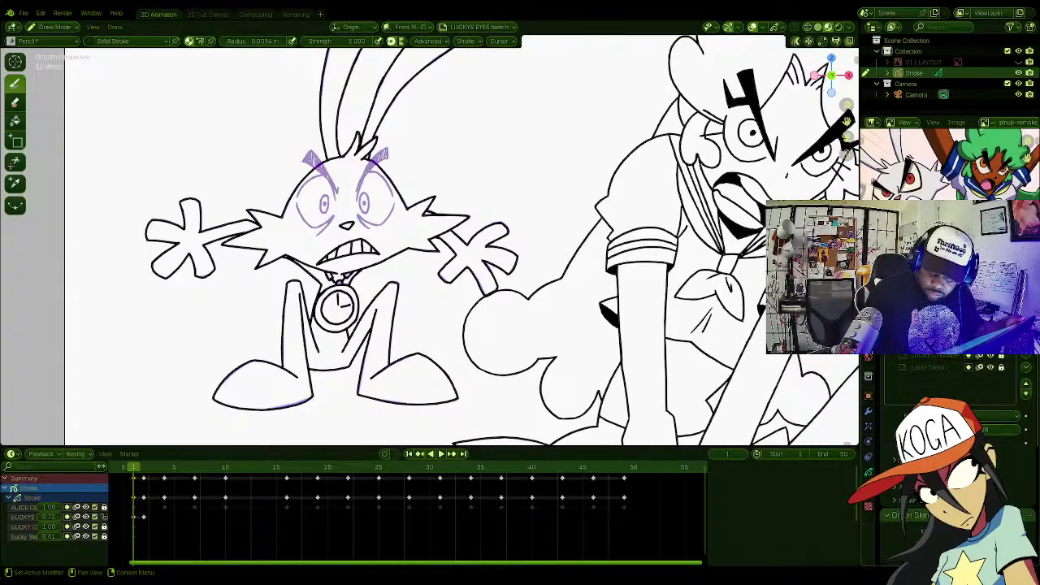
{"action": "left_click", "coordinate": [1024, 364]}
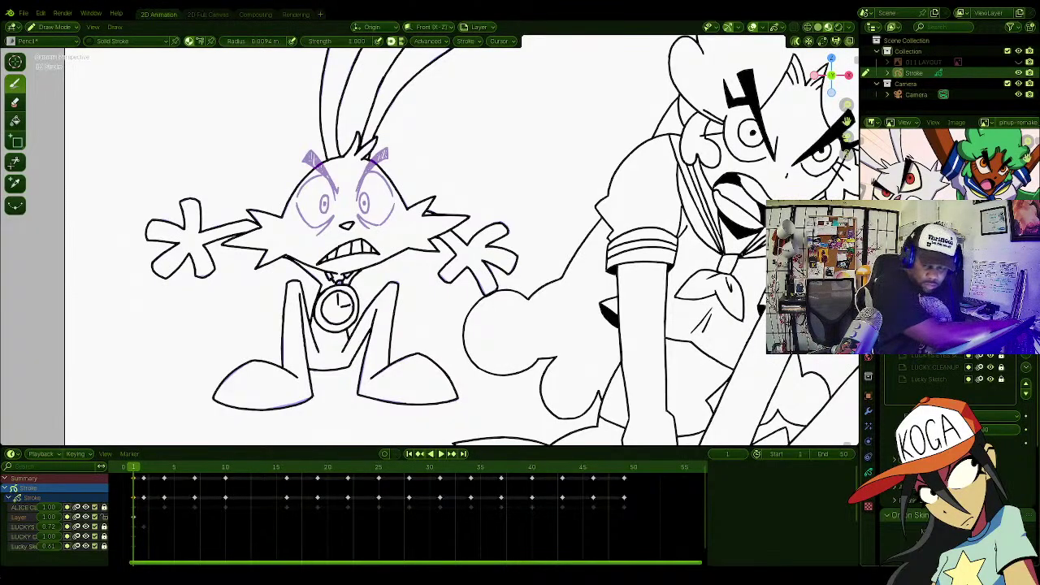
{"action": "type", "text": "EYES CLEANUP"}
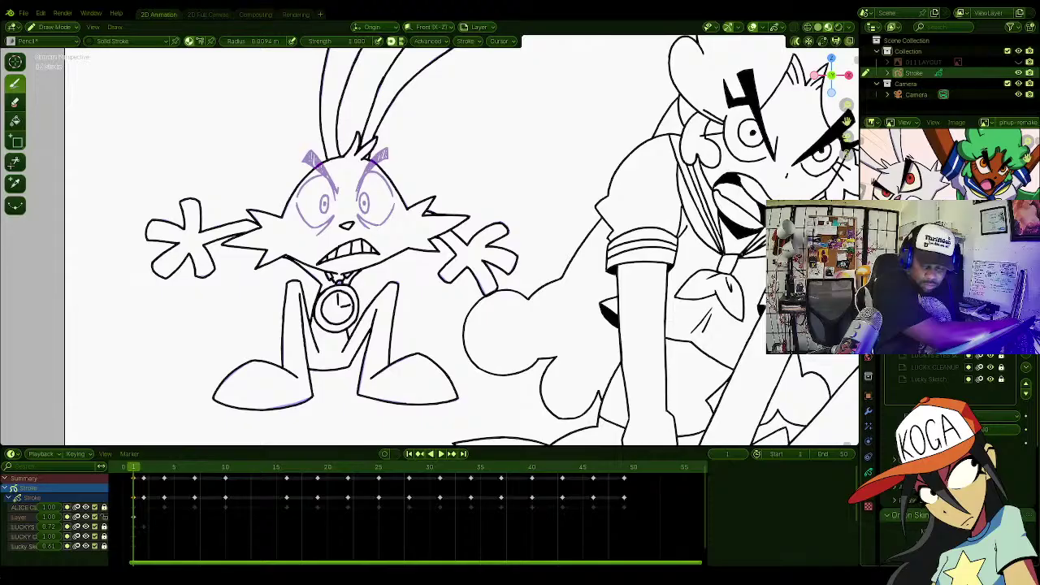
{"action": "key", "text": "Return"}
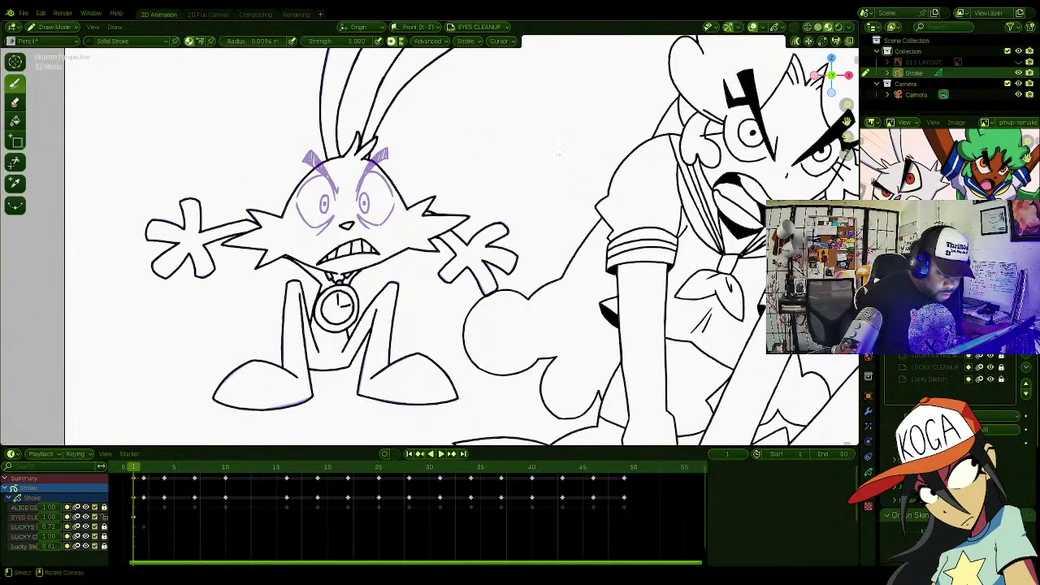
Step: Ink the slanted outlines of both of the rabbit's angry eyebrows on the EYES CLEANUP layer
{"action": "middle_click_drag", "start_coordinate": [558, 153], "coordinate": [575, 197], "text": "ctrl+alt"}
{"action": "middle_click_drag", "start_coordinate": [488, 174], "coordinate": [560, 236], "text": "shift"}
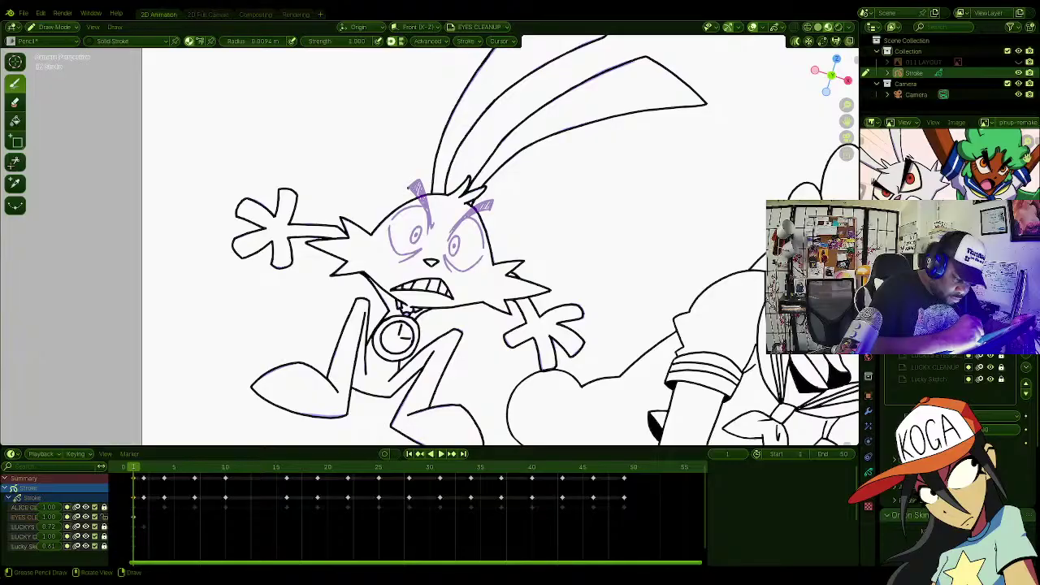
{"action": "left_click_drag", "start_coordinate": [413, 190], "coordinate": [429, 224]}
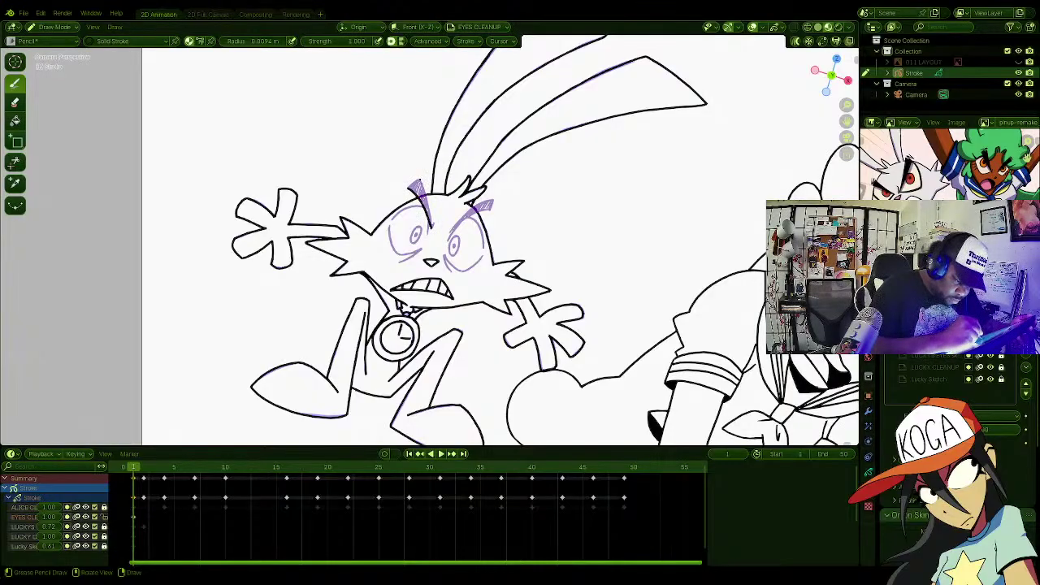
{"action": "left_click_drag", "start_coordinate": [421, 180], "coordinate": [431, 217]}
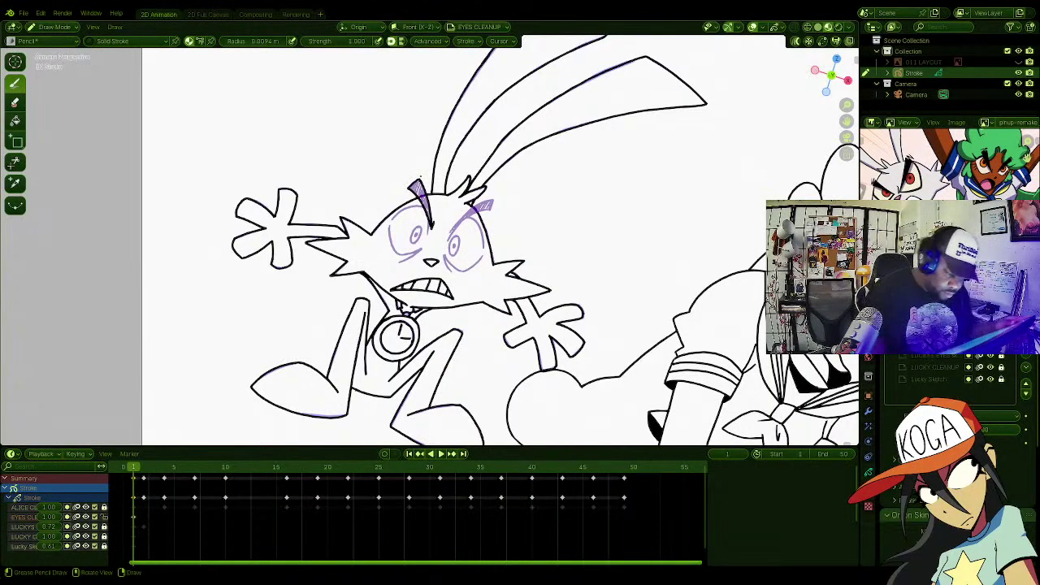
{"action": "middle_click_drag", "start_coordinate": [568, 244], "coordinate": [624, 288]}
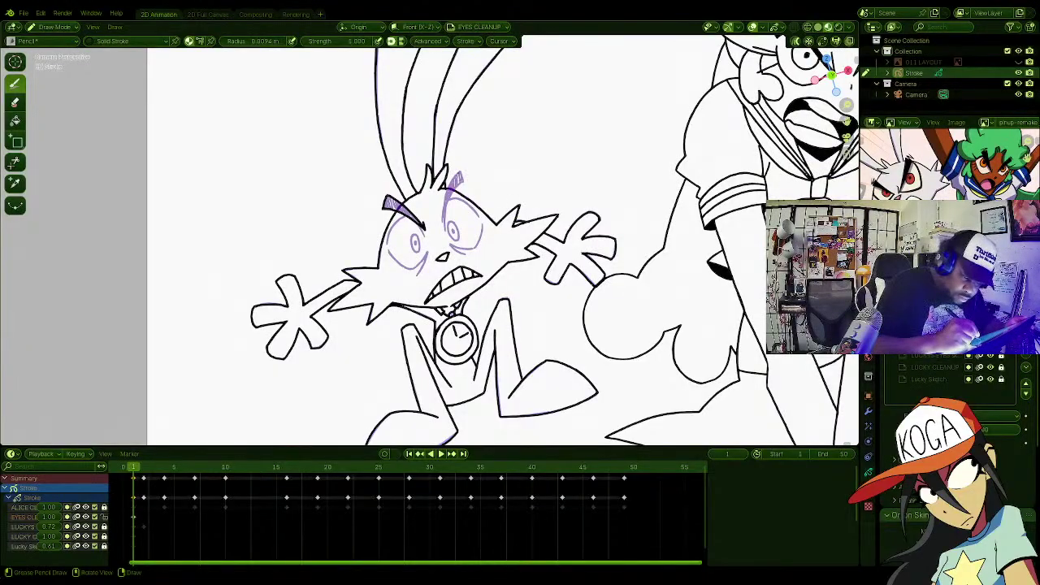
{"action": "mouse_move", "coordinate": [462, 171]}
{"action": "left_mouse_down"}
{"action": "mouse_move", "coordinate": [443, 220]}
{"action": "mouse_move", "coordinate": [456, 188]}
{"action": "left_mouse_up"}
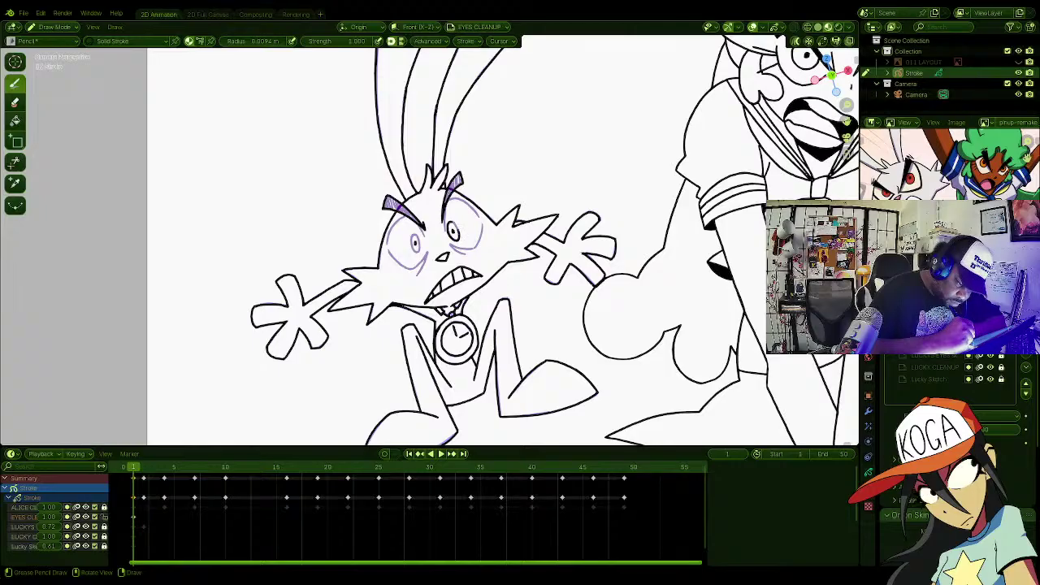
Step: Ink the small oval irises and pupils in both of the rabbit's eyes, undoing the stray last stroke
{"action": "left_click_drag", "start_coordinate": [453, 223], "coordinate": [459, 233]}
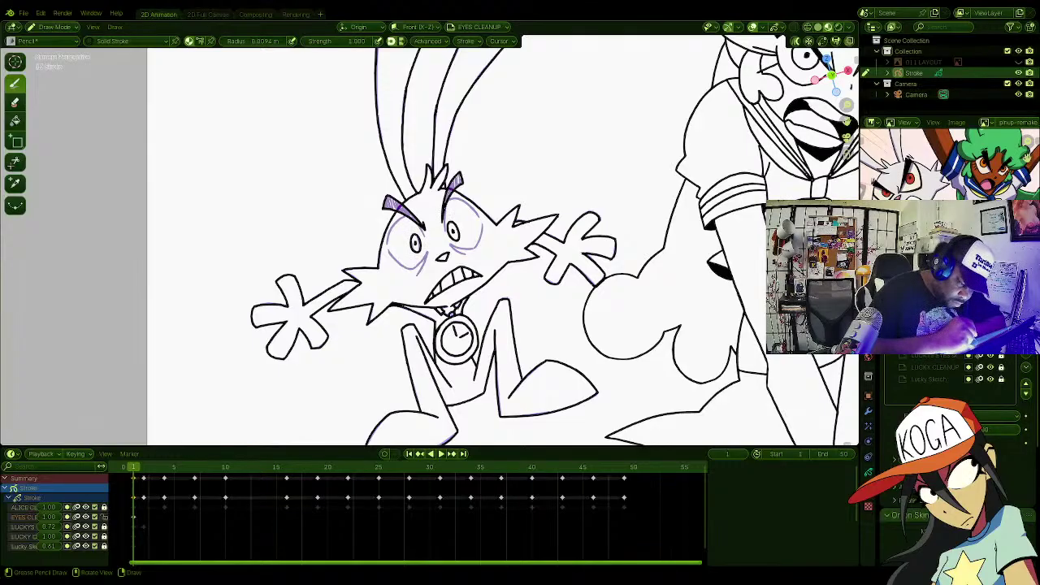
{"action": "left_click_drag", "start_coordinate": [446, 226], "coordinate": [447, 234]}
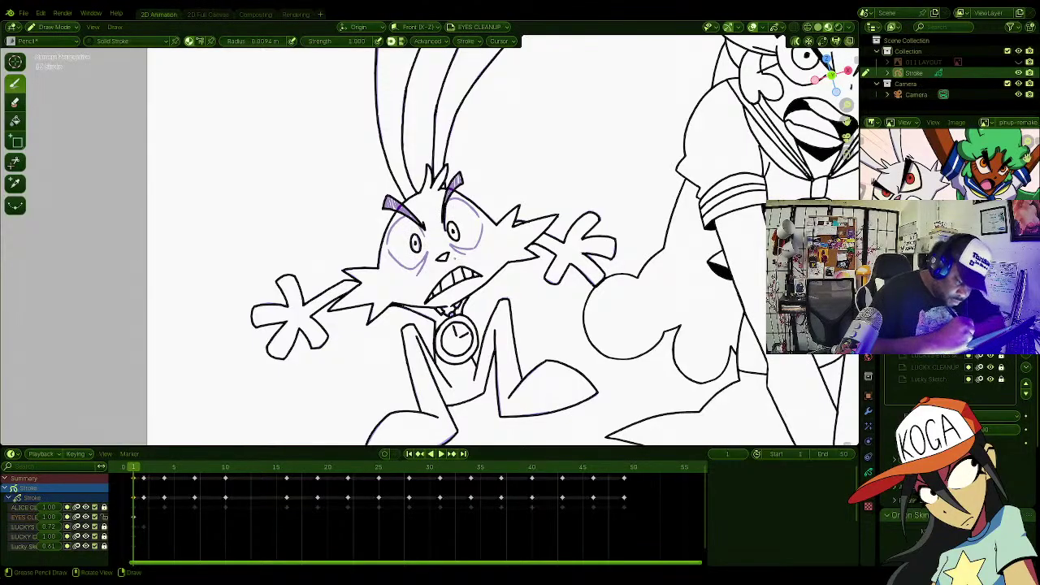
{"action": "key", "text": "ctrl+z"}
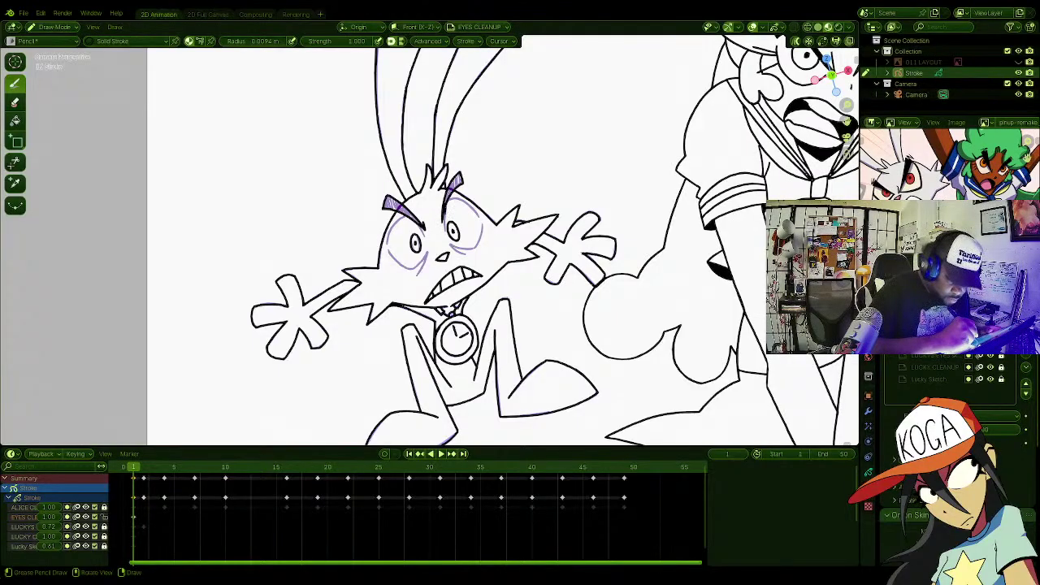
Step: Ink the round outlines of both of the rabbit's eyes and the crease under the right eye
{"action": "left_click_drag", "start_coordinate": [445, 210], "coordinate": [447, 227]}
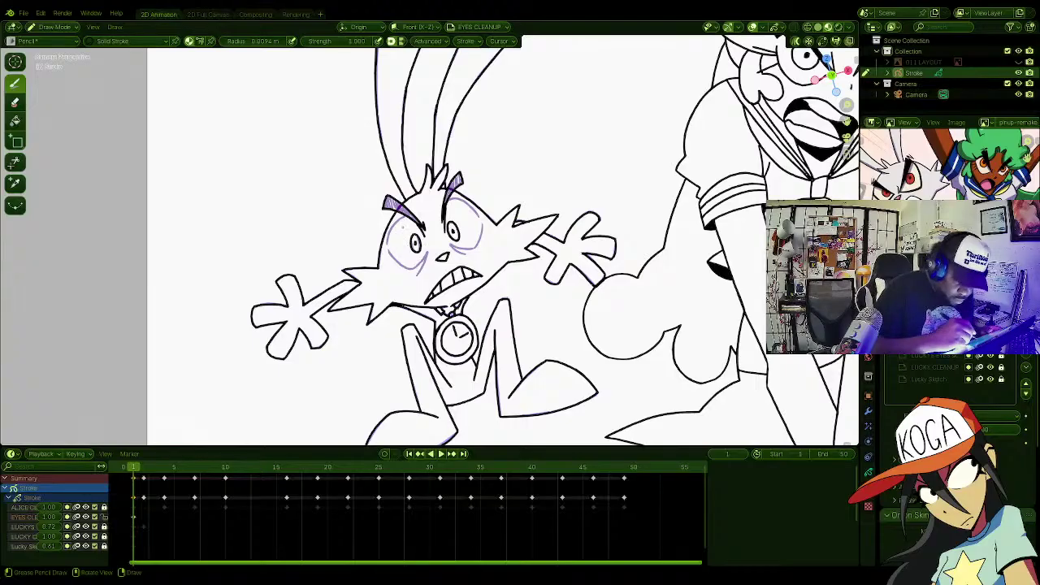
{"action": "left_click_drag", "start_coordinate": [387, 247], "coordinate": [390, 229]}
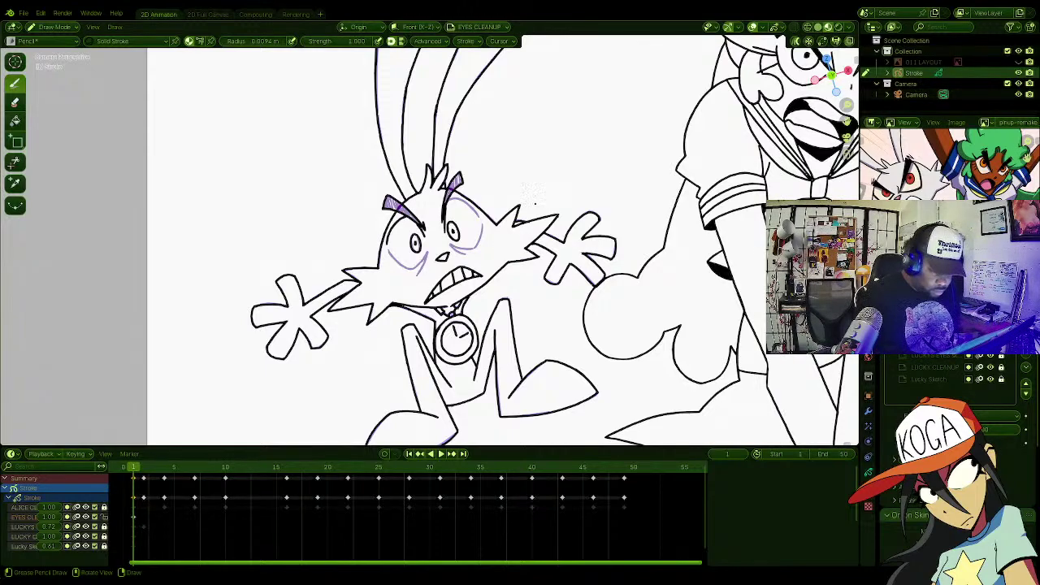
{"action": "middle_click_drag", "start_coordinate": [534, 203], "coordinate": [552, 276]}
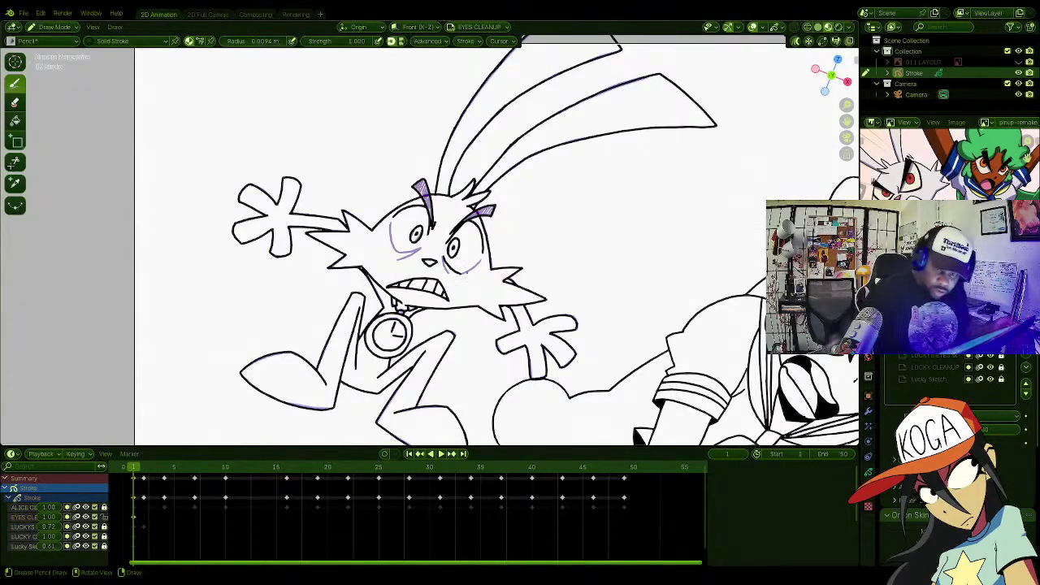
{"action": "middle_click_drag", "start_coordinate": [443, 324], "coordinate": [510, 269], "text": "ctrl+alt"}
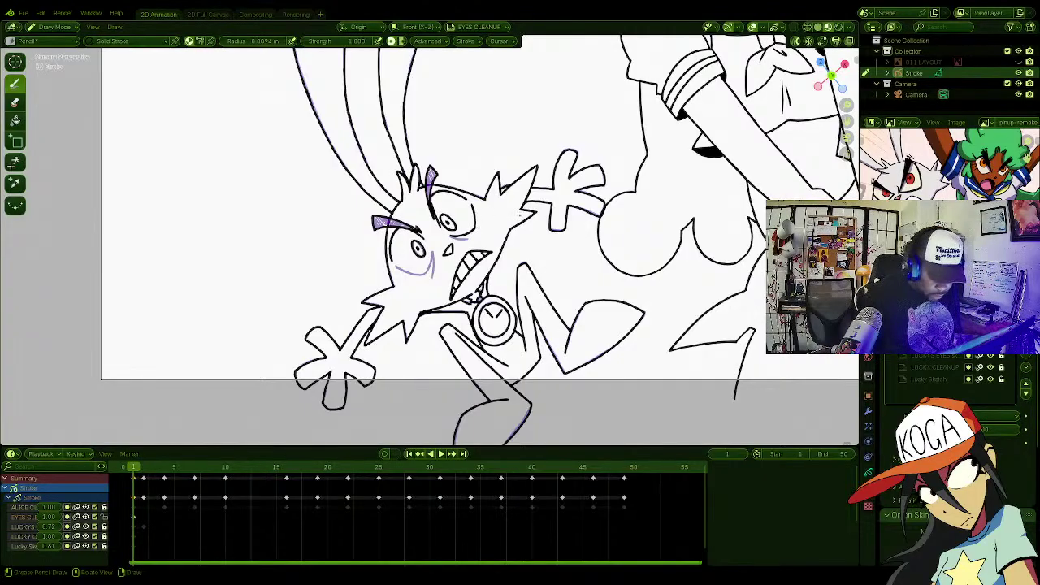
{"action": "mouse_move", "coordinate": [520, 215]}
{"action": "middle_mouse_down", "text": "ctrl+alt"}
{"action": "mouse_move", "coordinate": [521, 276]}
{"action": "mouse_move", "coordinate": [503, 308]}
{"action": "middle_mouse_up", "text": "ctrl+alt"}
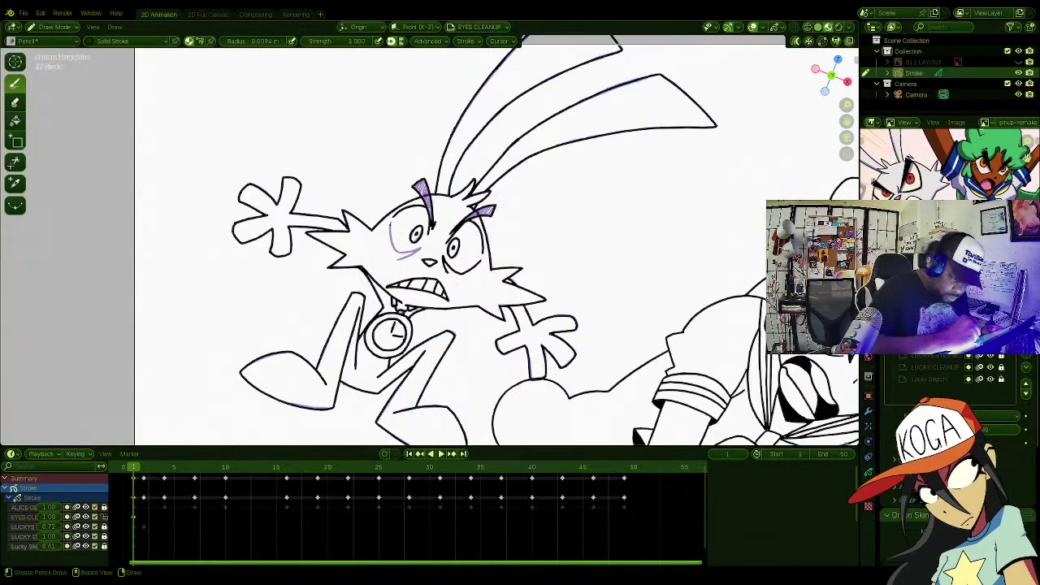
{"action": "left_click_drag", "start_coordinate": [387, 221], "coordinate": [395, 252]}
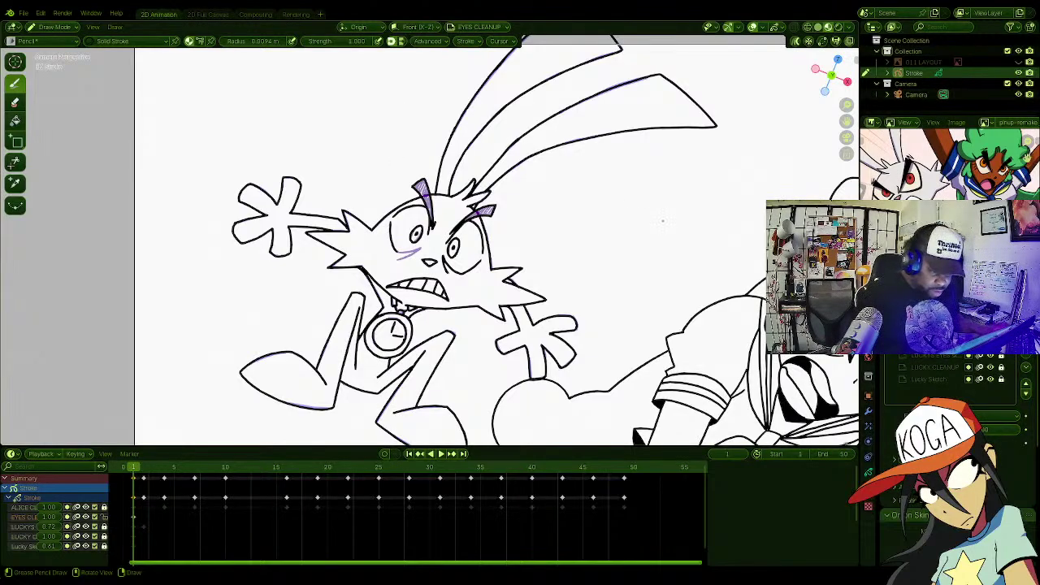
Step: Ink the crease under the rabbit's left eye on frame 1 and insert a blank EYES CLEANUP keyframe at frame 2
{"action": "middle_click_drag", "start_coordinate": [497, 381], "coordinate": [607, 229], "text": "ctrl+alt"}
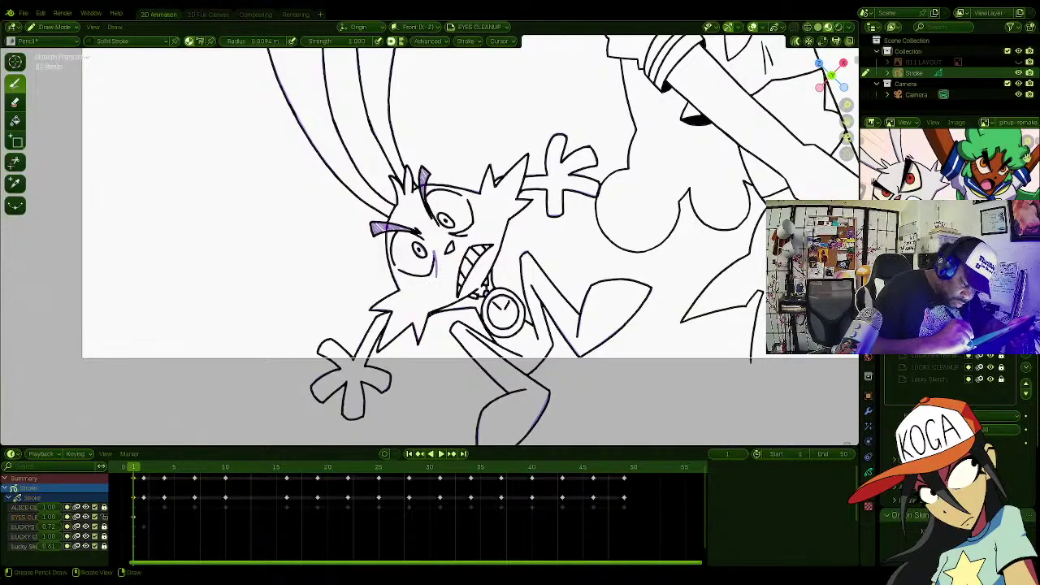
{"action": "left_click_drag", "start_coordinate": [433, 250], "coordinate": [433, 274]}
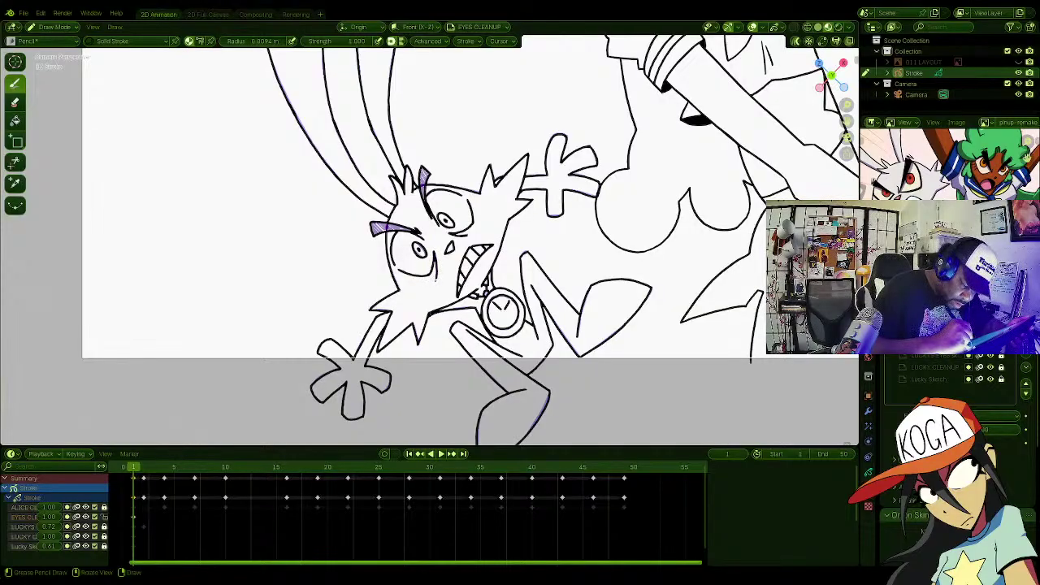
{"action": "key", "text": "Right"}
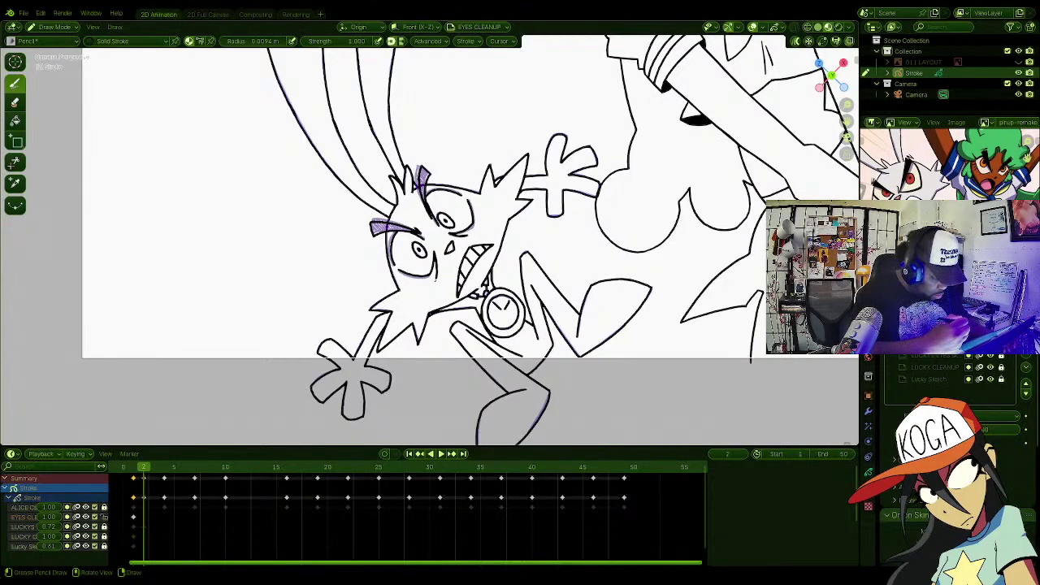
{"action": "key", "text": "i"}
{"action": "left_click", "coordinate": [435, 280]}
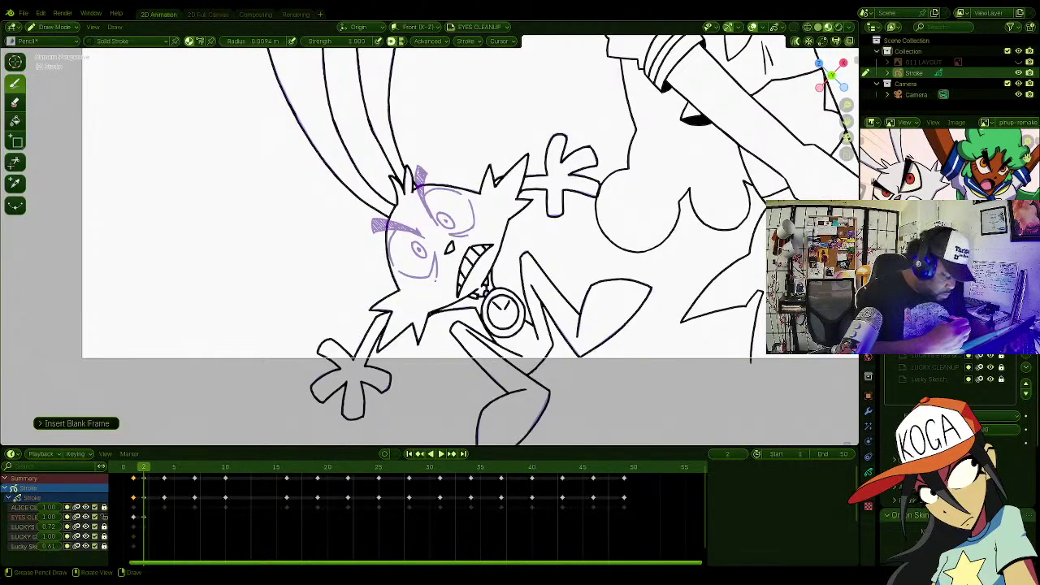
{"action": "key", "text": "Left"}
{"action": "key", "text": "Right"}
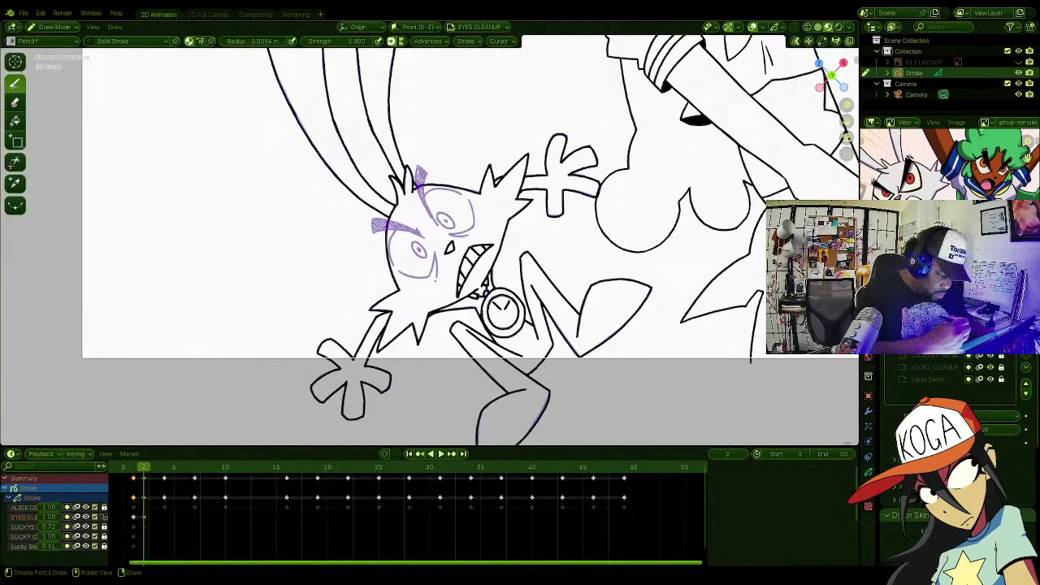
{"action": "key", "text": "Left"}
{"action": "key", "text": "Right"}
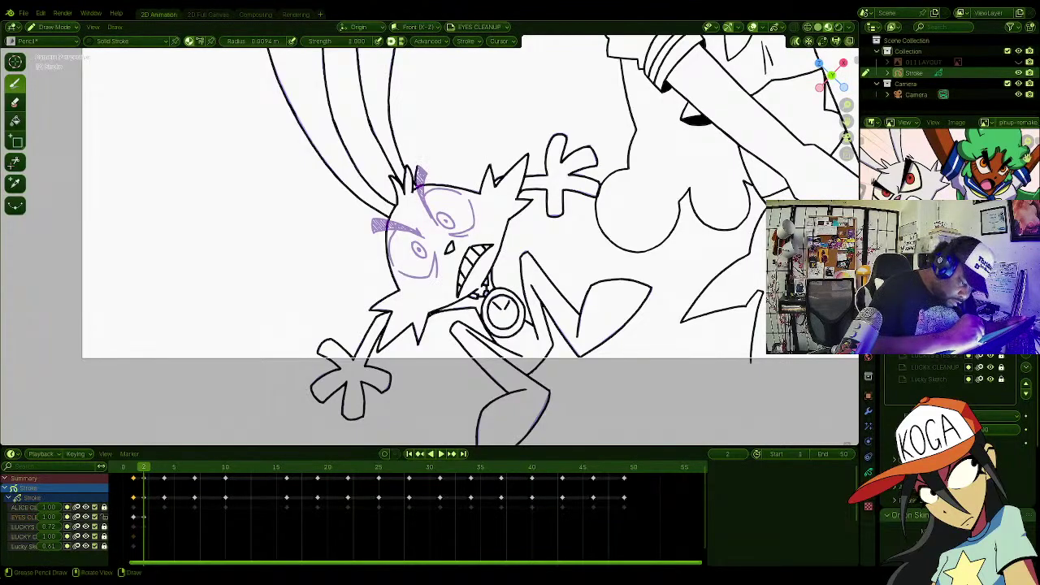
Step: Ink both slanted eyebrows and the oval irises and pupils of the rabbit on frame 2
{"action": "left_click_drag", "start_coordinate": [416, 182], "coordinate": [432, 218]}
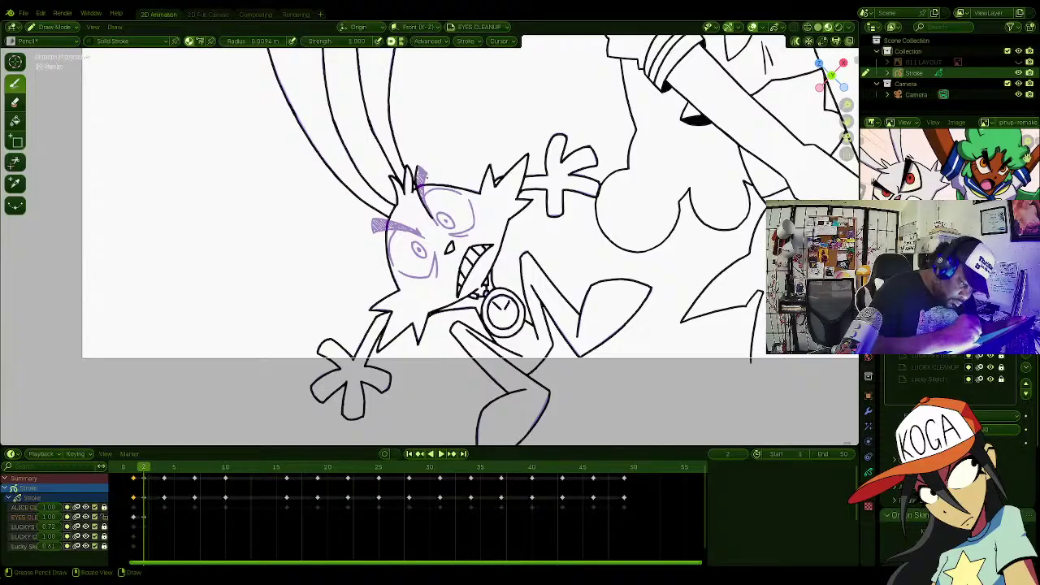
{"action": "left_click_drag", "start_coordinate": [426, 171], "coordinate": [422, 200]}
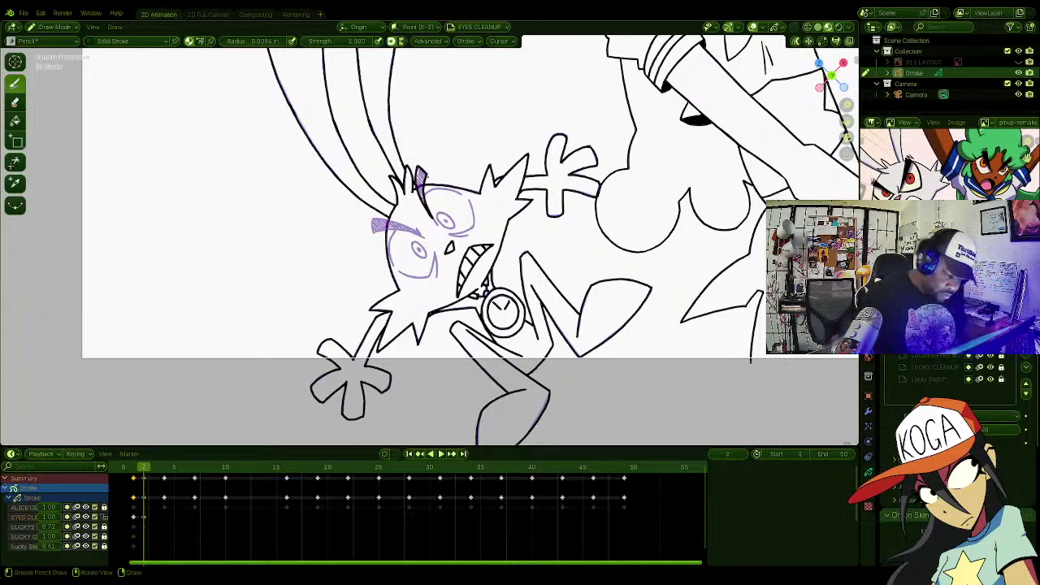
{"action": "mouse_move", "coordinate": [535, 146]}
{"action": "middle_mouse_down", "text": "ctrl+alt"}
{"action": "mouse_move", "coordinate": [578, 272]}
{"action": "mouse_move", "coordinate": [619, 283]}
{"action": "middle_mouse_up", "text": "ctrl+alt"}
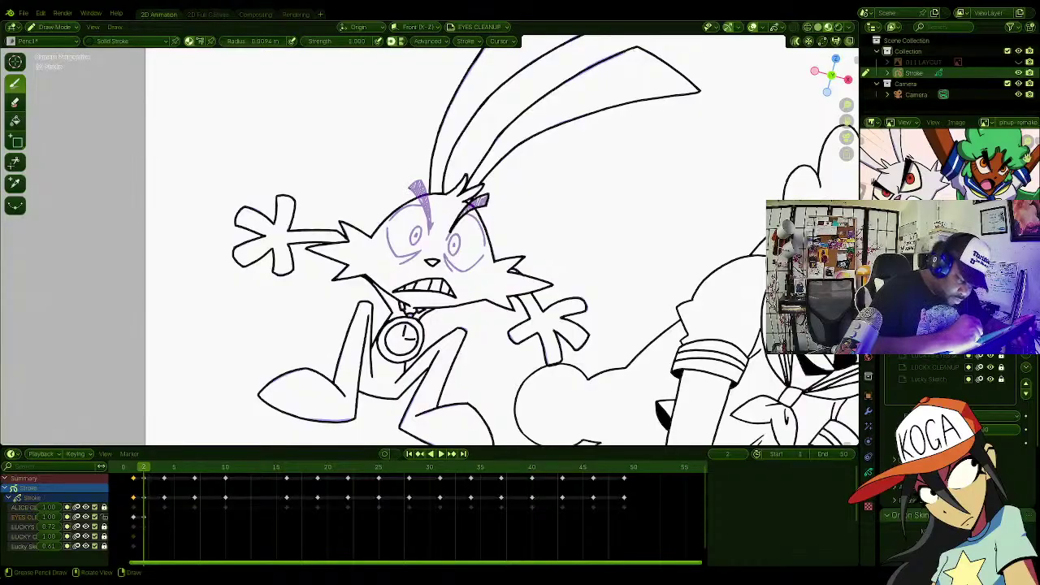
{"action": "left_click_drag", "start_coordinate": [410, 188], "coordinate": [421, 197]}
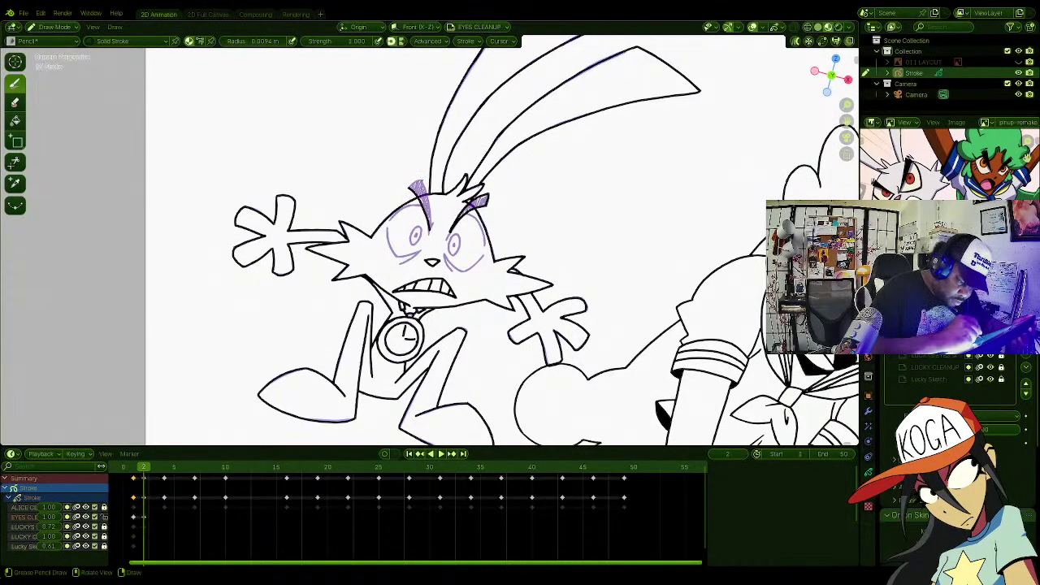
{"action": "left_click_drag", "start_coordinate": [427, 195], "coordinate": [433, 226]}
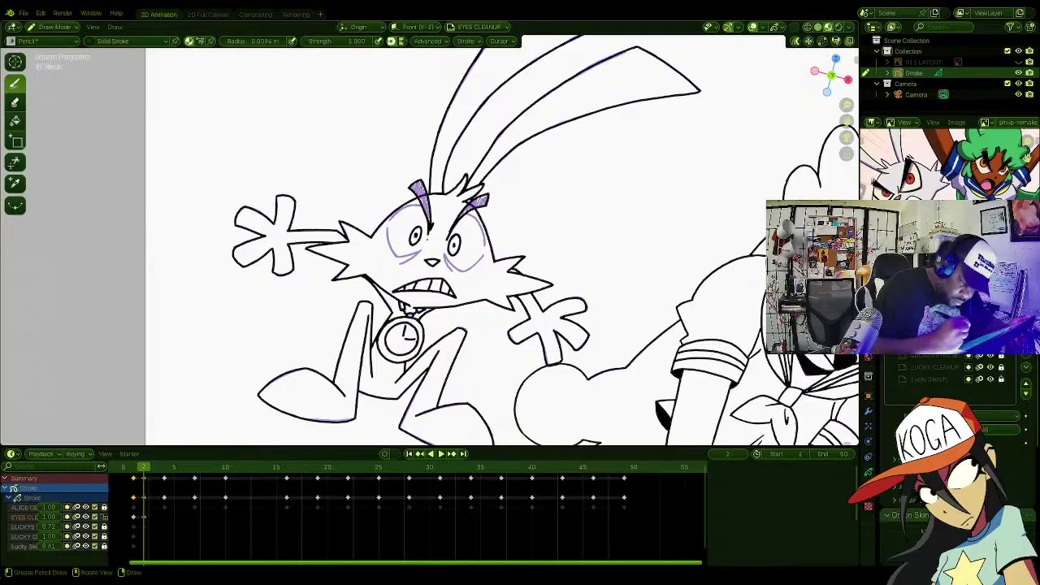
Step: Ink the round outlines of both of the rabbit's eyes and the creases under them on frame 2
{"action": "mouse_move", "coordinate": [429, 307]}
{"action": "middle_mouse_down", "text": "ctrl+alt"}
{"action": "mouse_move", "coordinate": [456, 300]}
{"action": "mouse_move", "coordinate": [497, 242]}
{"action": "mouse_move", "coordinate": [462, 174]}
{"action": "middle_mouse_up", "text": "ctrl+alt"}
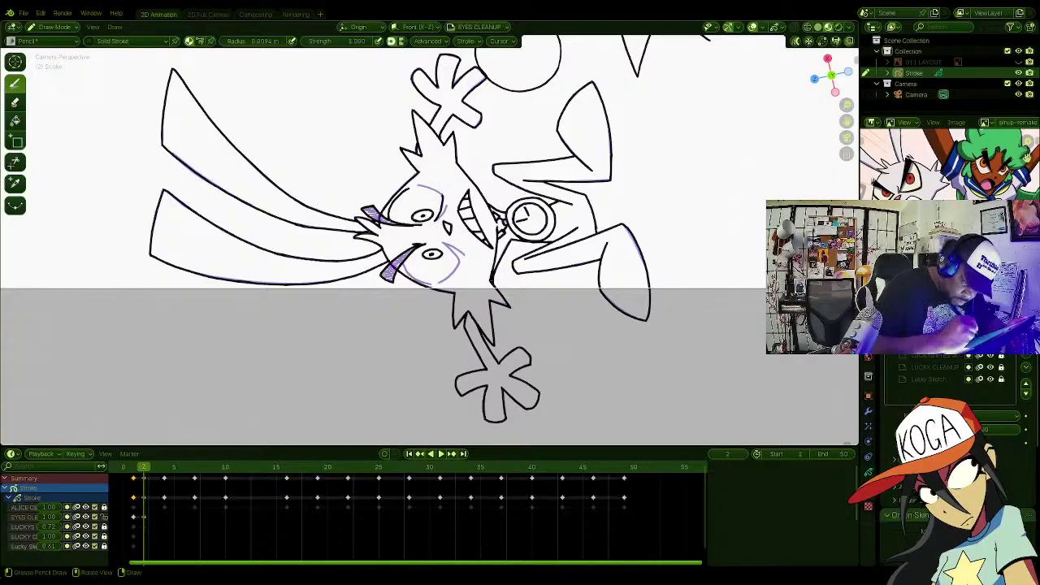
{"action": "mouse_move", "coordinate": [523, 77]}
{"action": "middle_mouse_down", "text": "ctrl+alt"}
{"action": "mouse_move", "coordinate": [555, 101]}
{"action": "mouse_move", "coordinate": [609, 307]}
{"action": "mouse_move", "coordinate": [560, 357]}
{"action": "mouse_move", "coordinate": [458, 372]}
{"action": "mouse_move", "coordinate": [427, 361]}
{"action": "middle_mouse_up", "text": "ctrl+alt"}
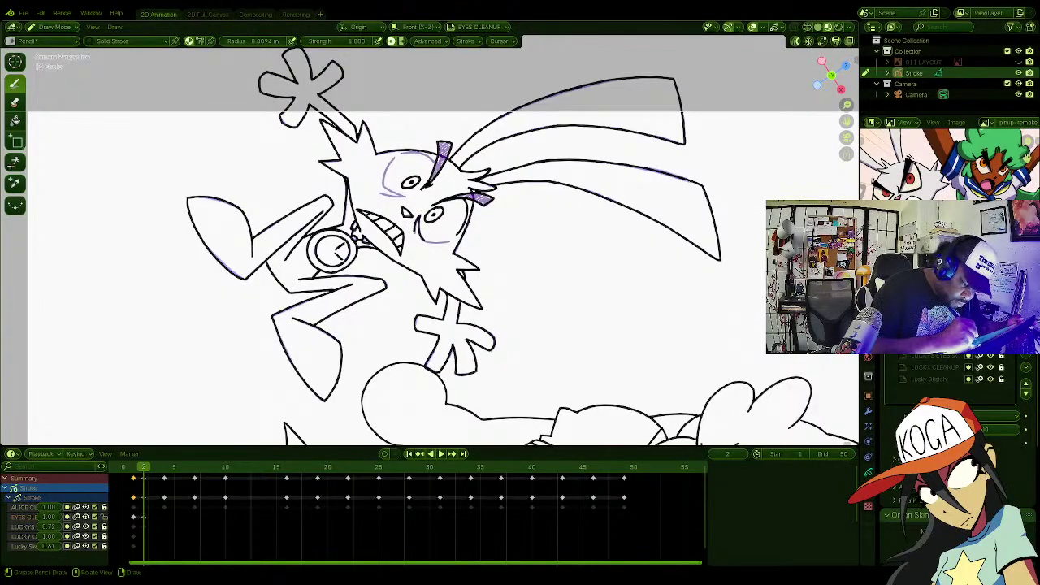
{"action": "mouse_move", "coordinate": [434, 337]}
{"action": "middle_mouse_down", "text": "ctrl+alt"}
{"action": "mouse_move", "coordinate": [485, 320]}
{"action": "mouse_move", "coordinate": [531, 262]}
{"action": "mouse_move", "coordinate": [531, 243]}
{"action": "middle_mouse_up", "text": "ctrl+alt"}
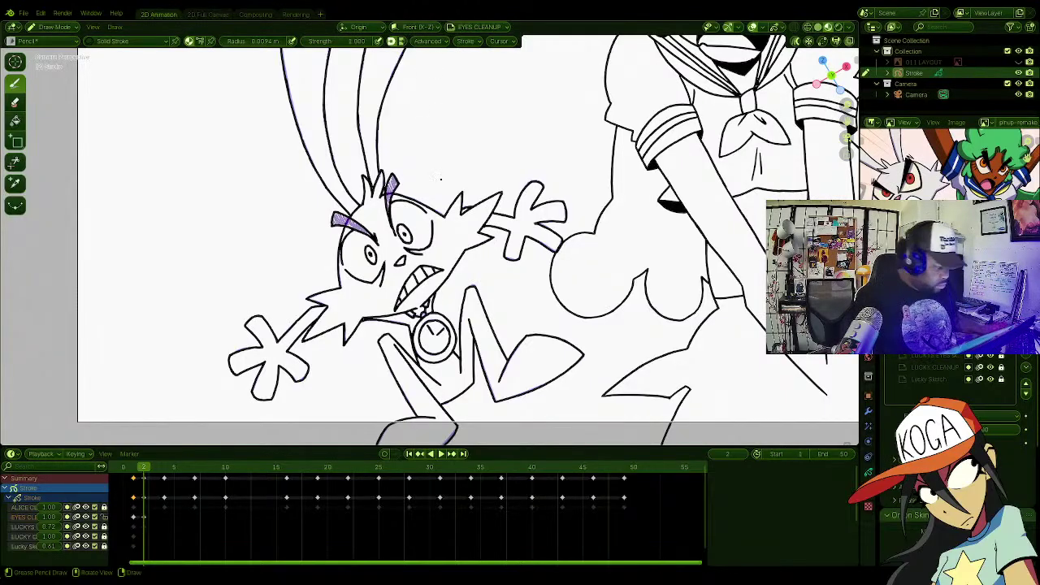
Step: Save the project as 011.blend, and save it again under the new name 011_COLOR.blend
{"action": "middle_click_drag", "start_coordinate": [511, 208], "coordinate": [515, 204], "text": "ctrl+alt"}
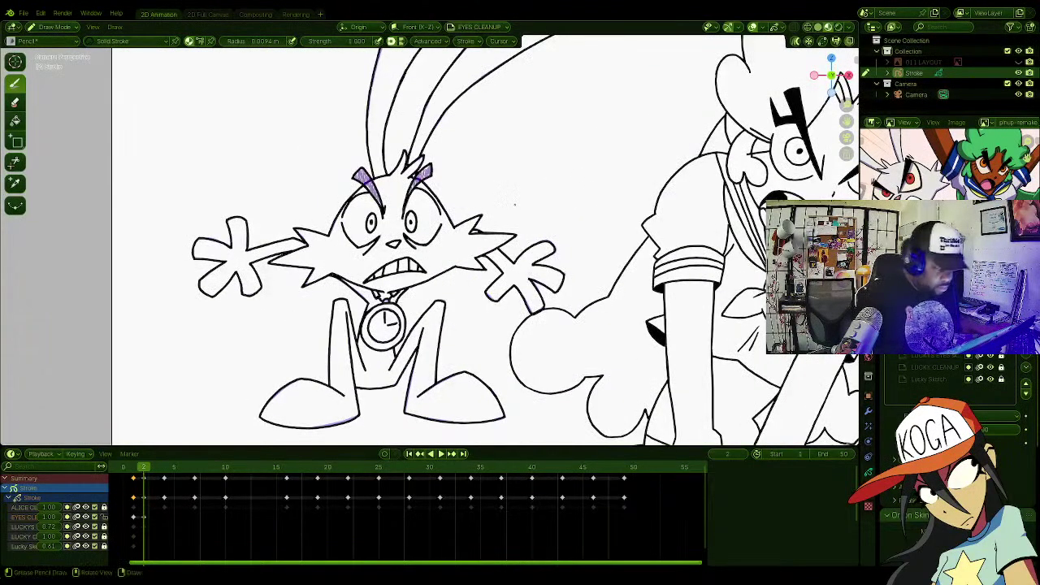
{"action": "scroll", "coordinate": [514, 204], "scroll_direction": "down", "scroll_amount": 4}
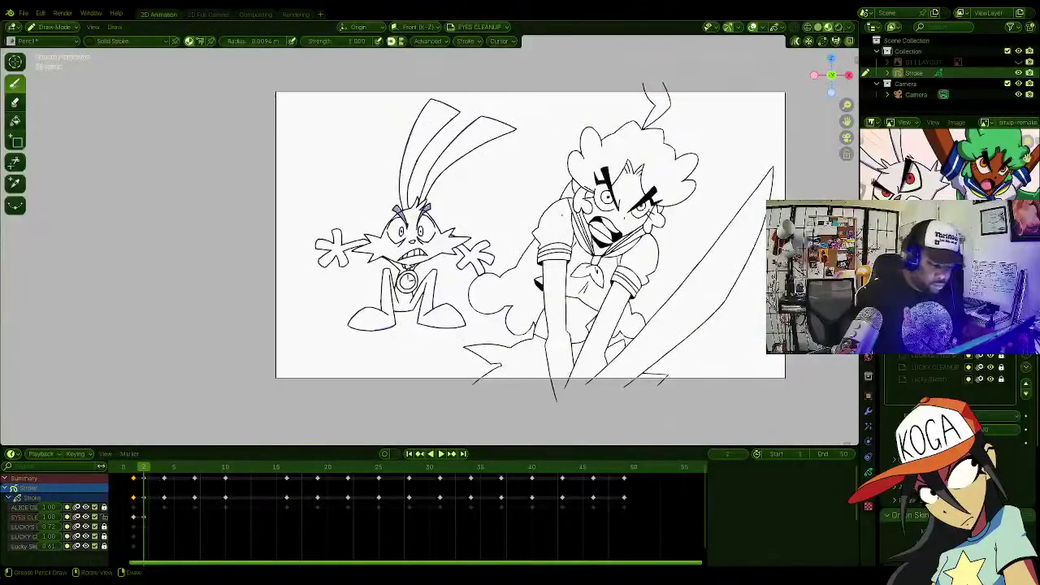
{"action": "middle_click_drag", "start_coordinate": [514, 204], "coordinate": [433, 218], "text": "shift"}
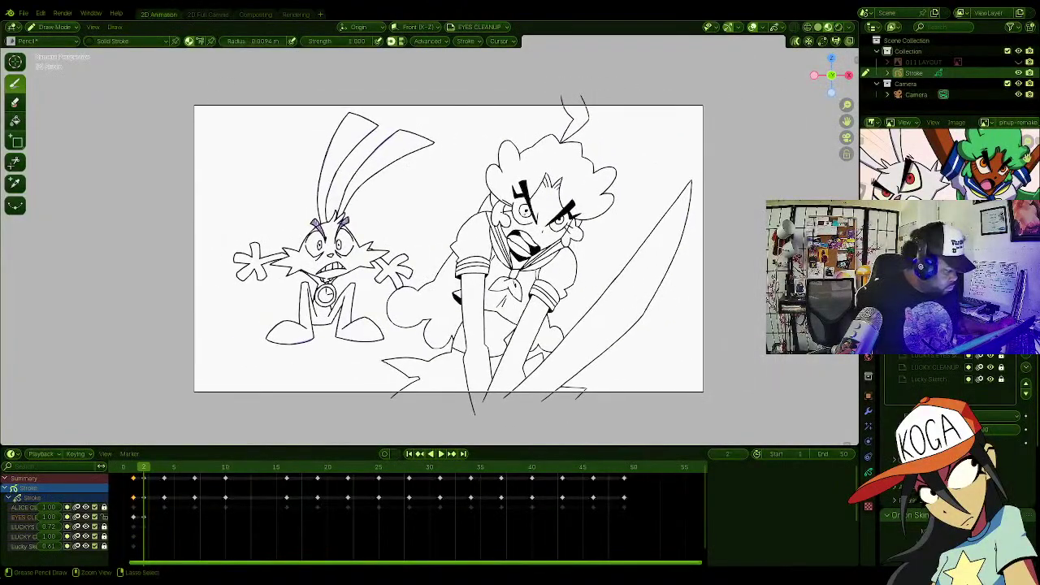
{"action": "key", "text": "ctrl+s"}
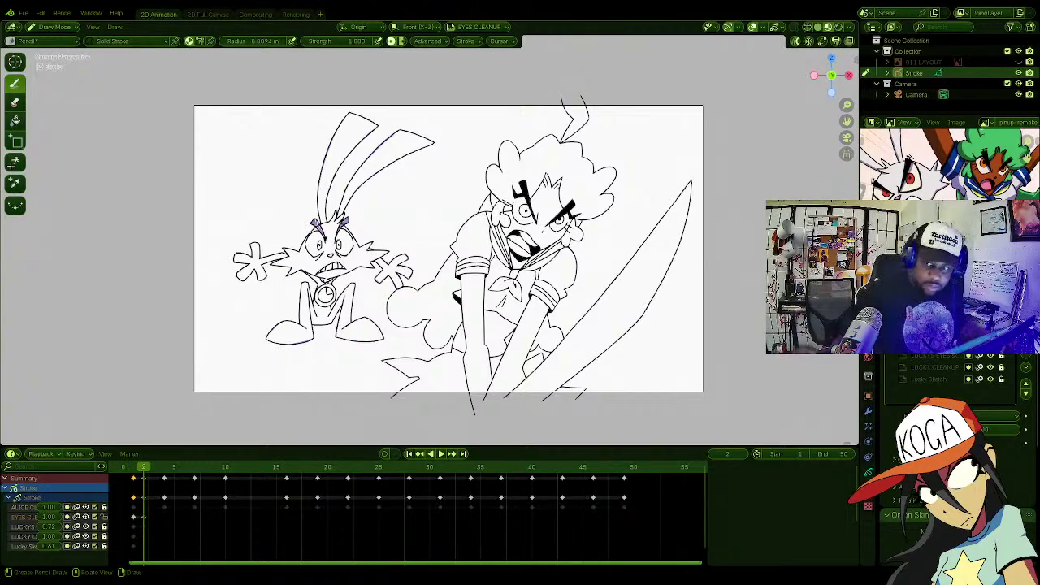
{"action": "key", "text": "ctrl+s"}
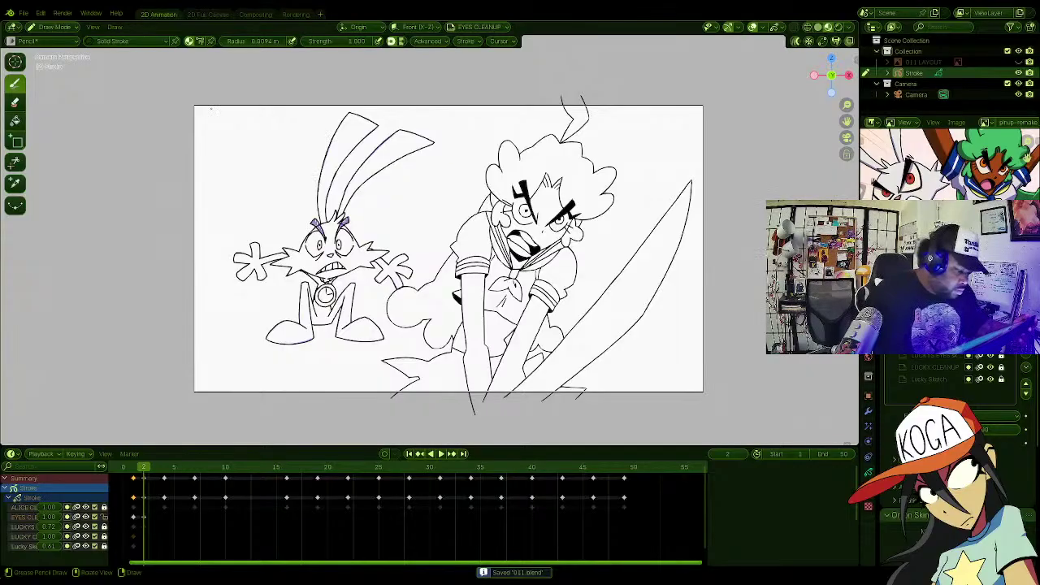
{"action": "left_click", "coordinate": [25, 14]}
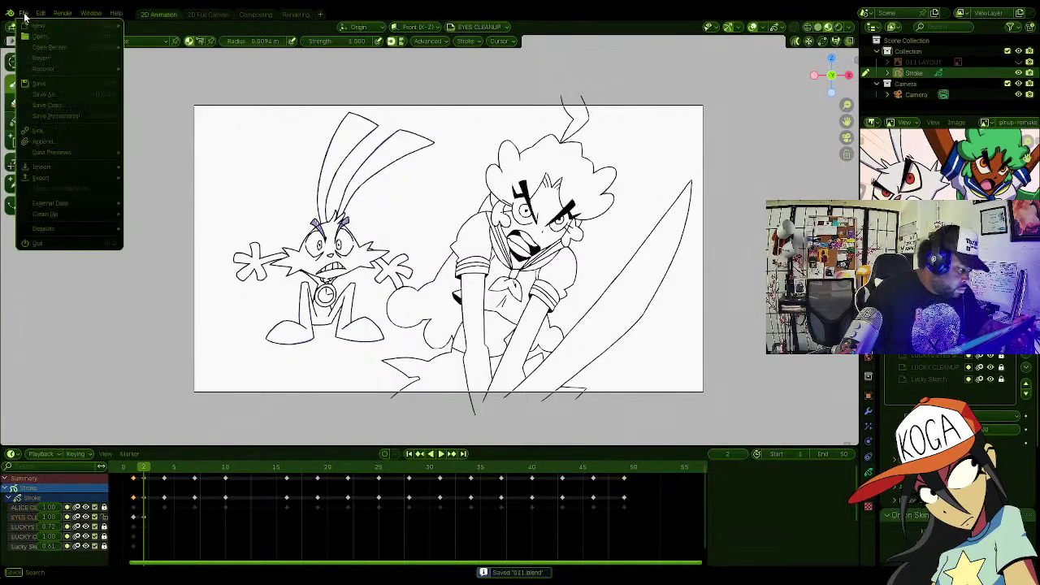
{"action": "key", "text": "Escape"}
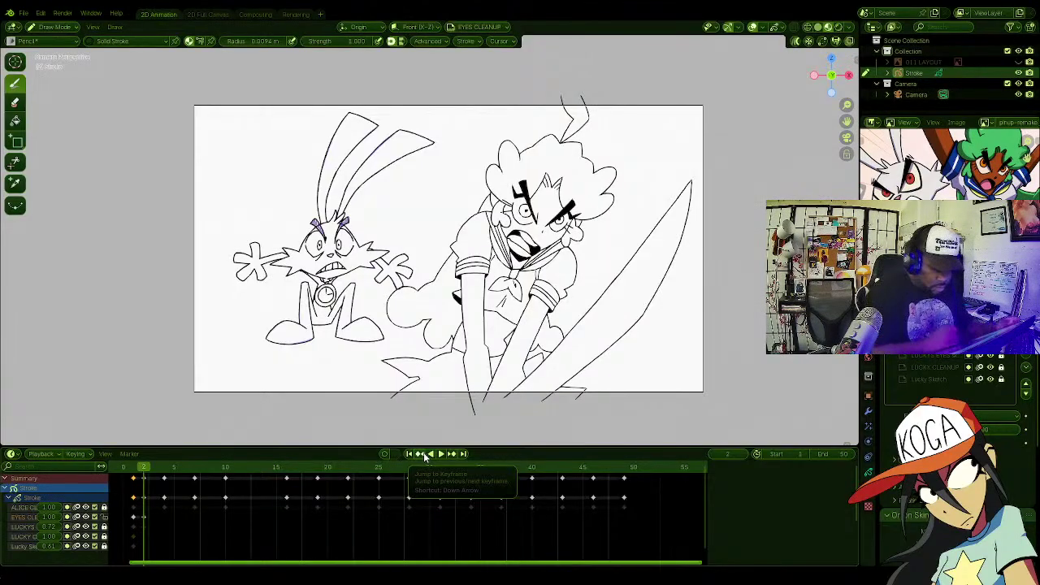
{"action": "key", "text": "ctrl+s"}
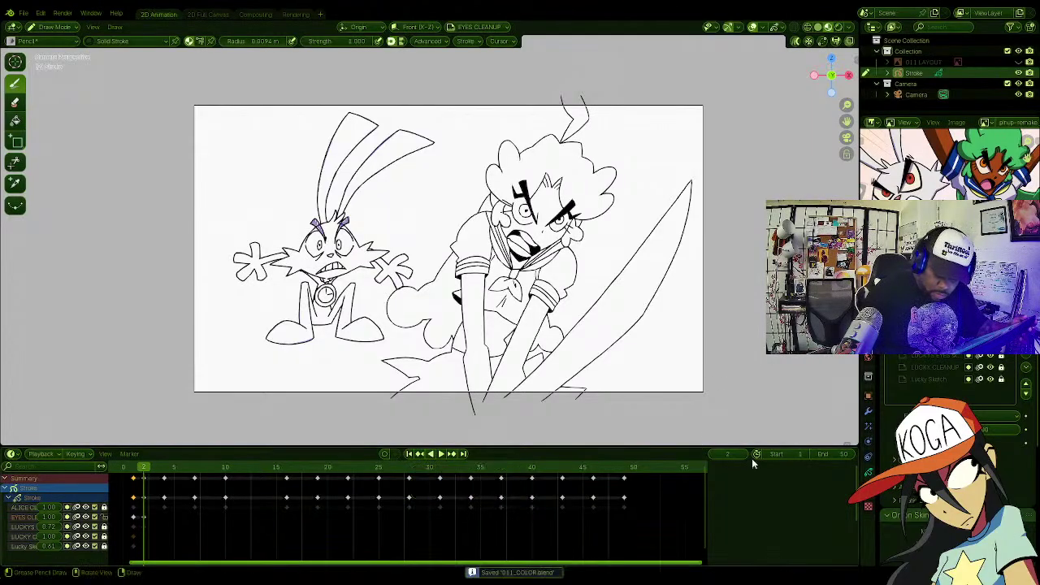
Step: Delete the Lucky Sketch and LUCKYS EYES sketch layers, keeping only the cleanup line art
{"action": "left_click", "coordinate": [928, 379]}
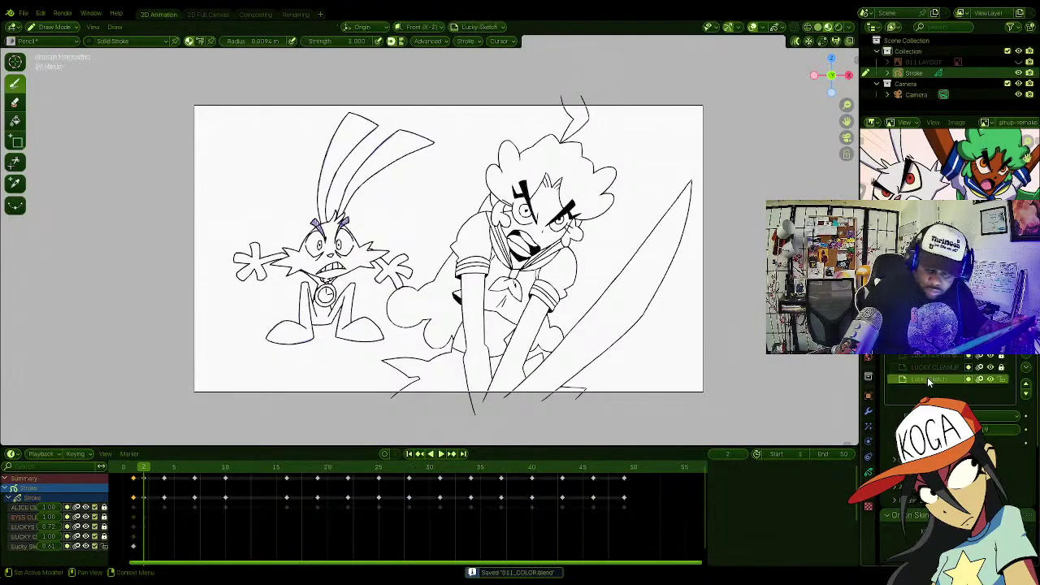
{"action": "left_click", "coordinate": [1026, 351]}
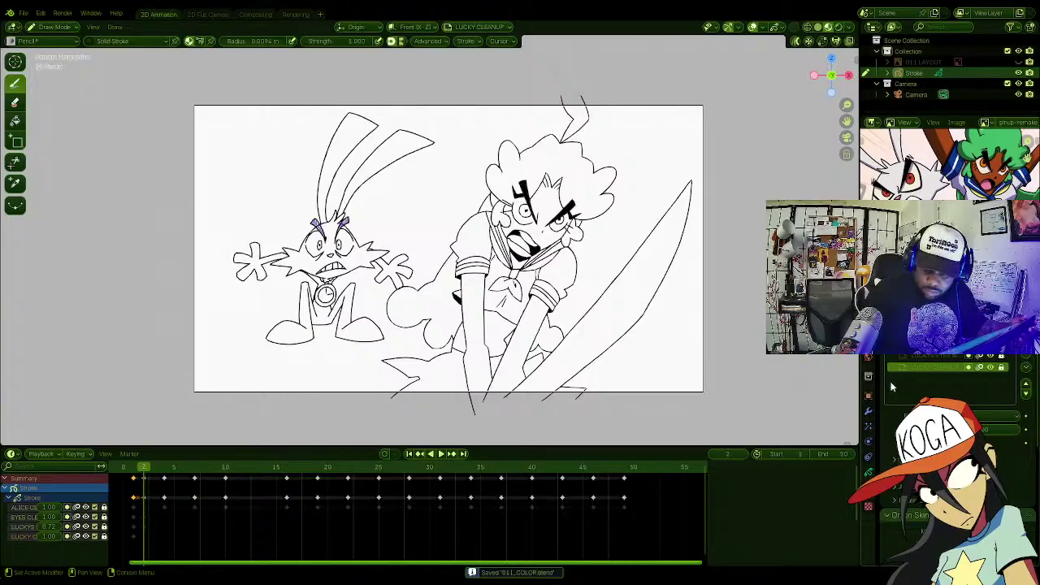
{"action": "left_click", "coordinate": [917, 357]}
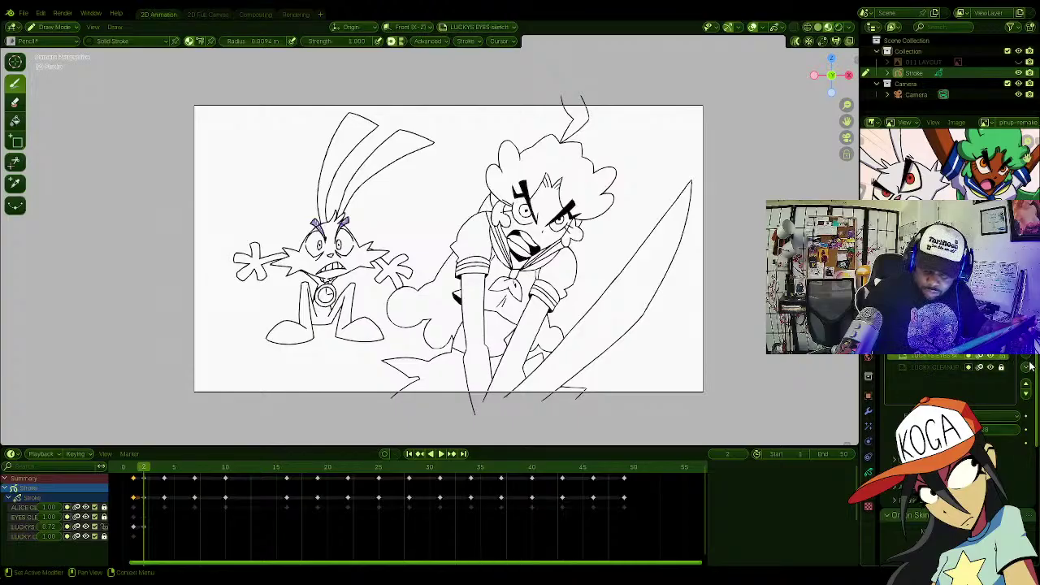
{"action": "left_click", "coordinate": [1025, 358]}
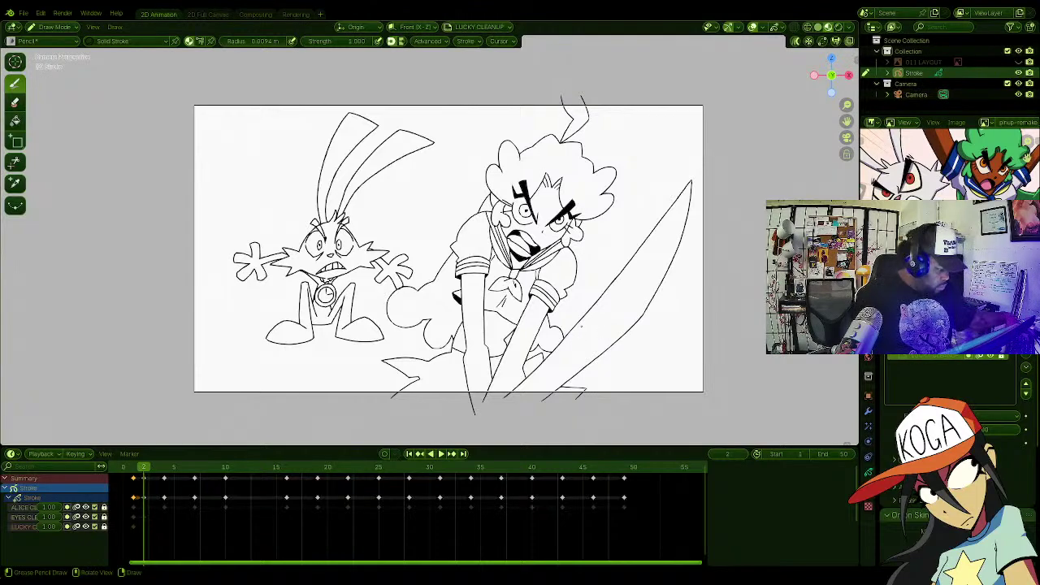
Step: Move the second EYES CLEANUP keyframe from frame 2 to frame 3 and flip through the first frames to check the eyes
{"action": "left_click", "coordinate": [918, 347]}
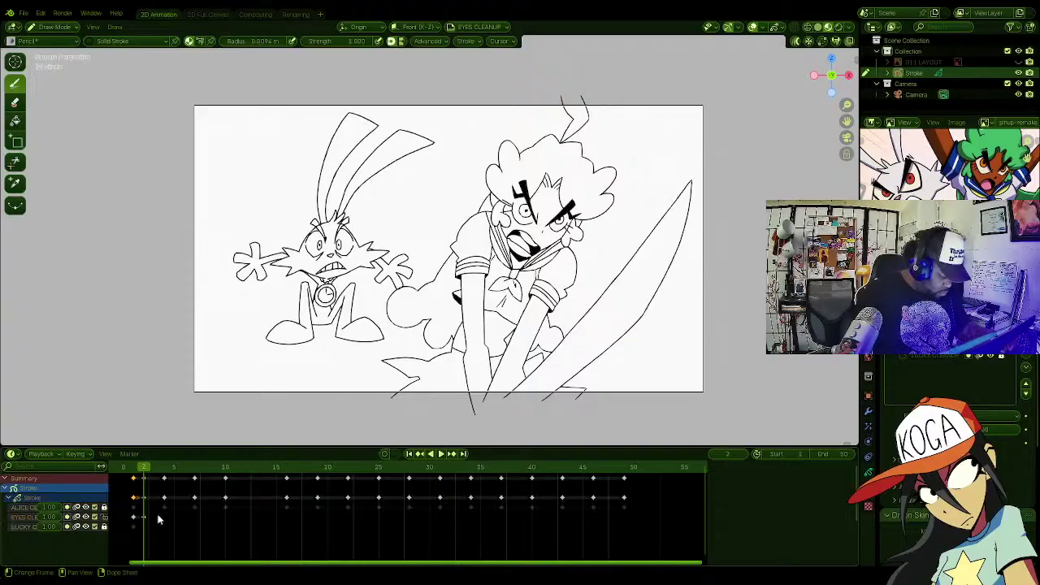
{"action": "mouse_move", "coordinate": [153, 514]}
{"action": "left_mouse_down"}
{"action": "mouse_move", "coordinate": [139, 521]}
{"action": "mouse_move", "coordinate": [154, 518]}
{"action": "left_mouse_up"}
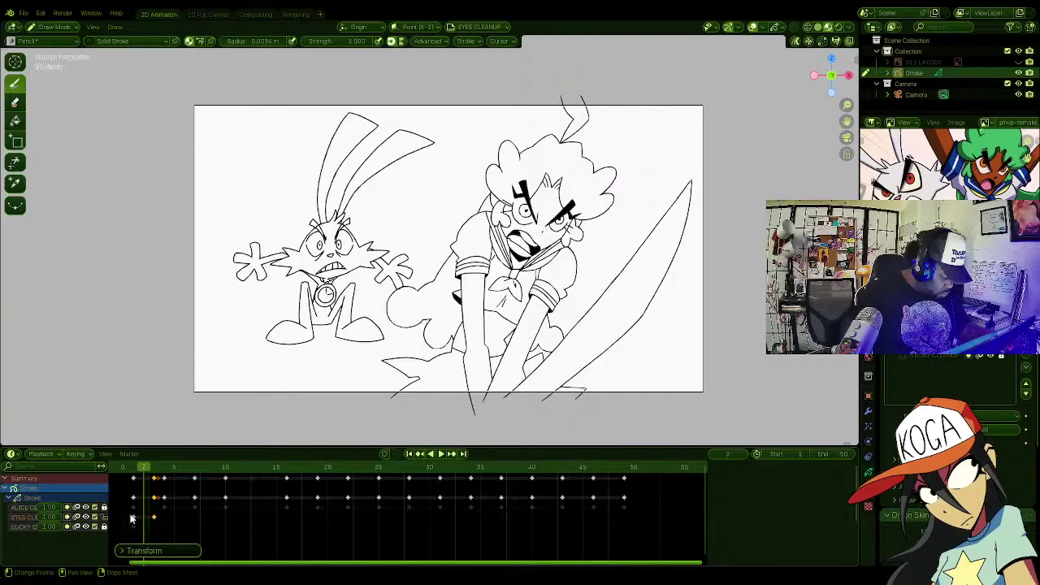
{"action": "key", "text": "Left"}
{"action": "key", "text": "Right"}
{"action": "key", "text": "Left"}
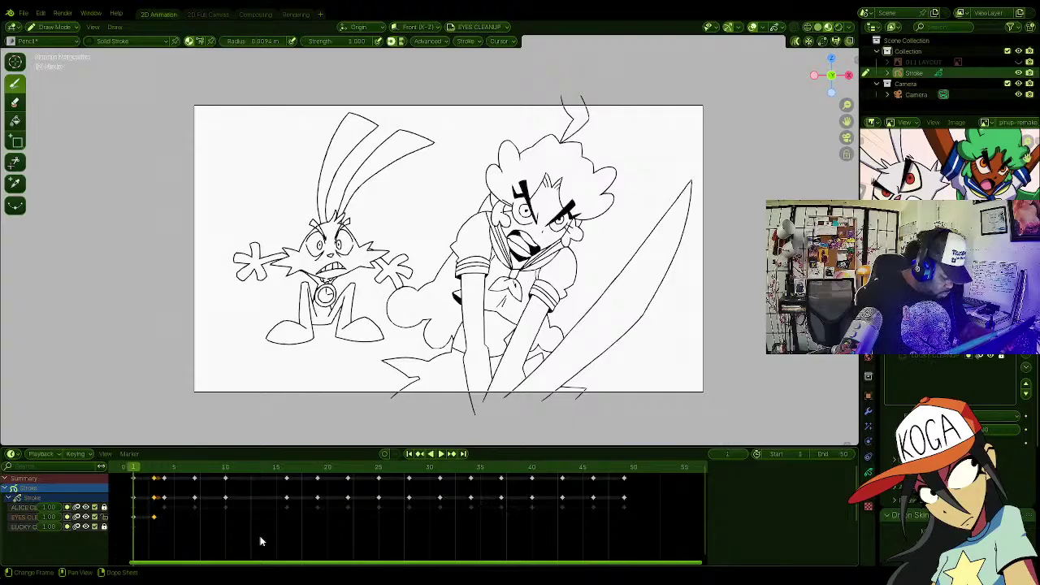
{"action": "key", "text": "Right"}
{"action": "key", "text": "Right"}
{"action": "key", "text": "Left"}
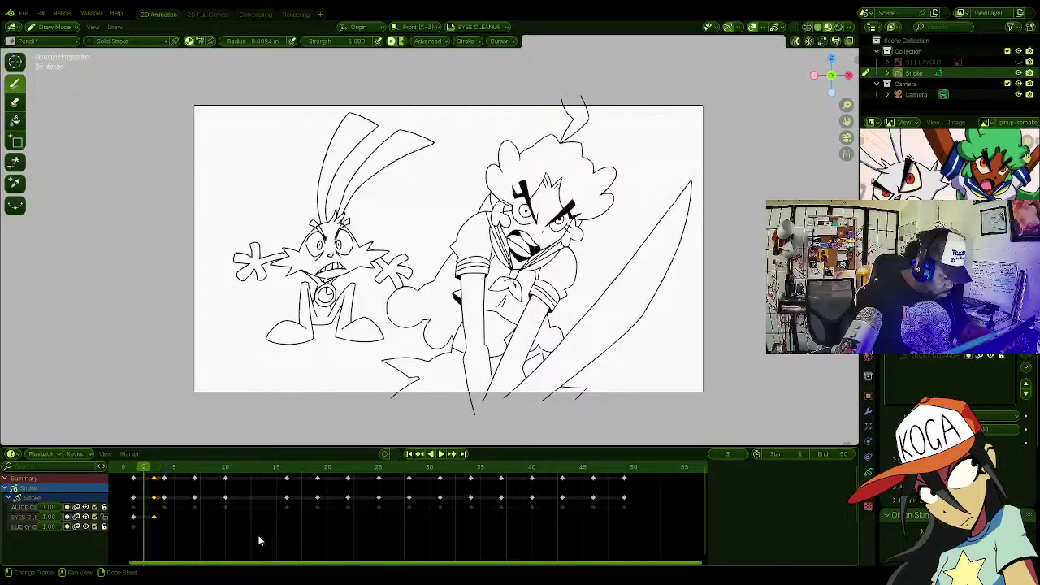
{"action": "key", "text": "Left"}
Step: Try to loop the rabbit's eyes by duplicating the two EYES CLEANUP keyframes at two-frame spacing up to frame 35, and play the animation
{"action": "key", "text": "b"}
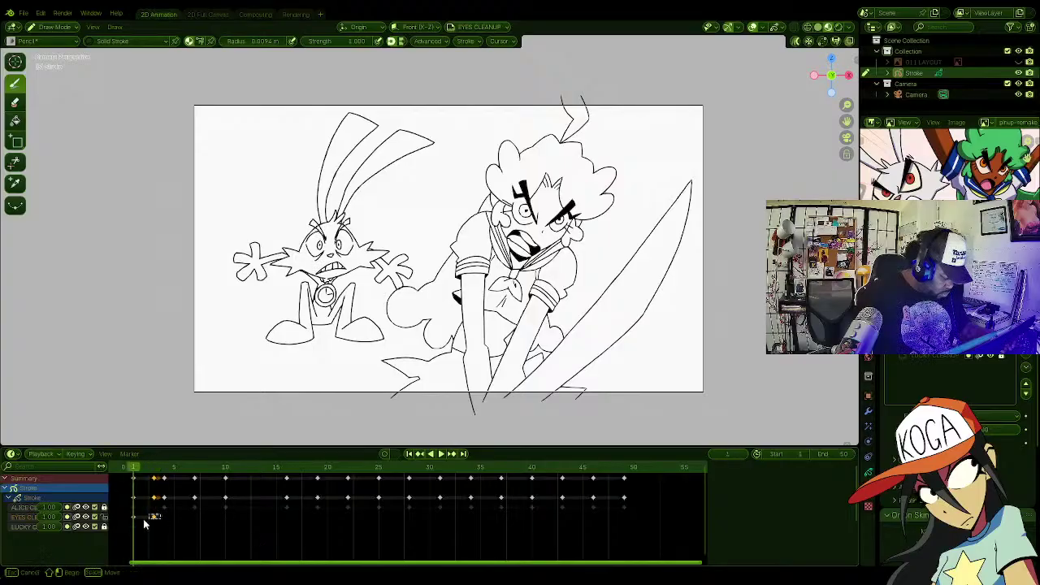
{"action": "left_click_drag", "start_coordinate": [160, 513], "coordinate": [128, 524]}
{"action": "key", "text": "g"}
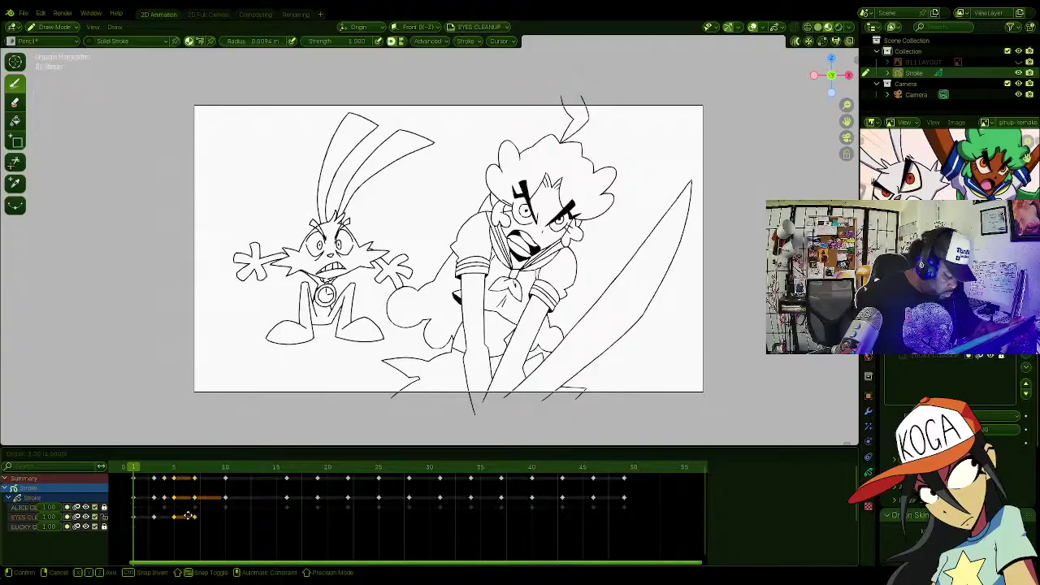
{"action": "left_click", "coordinate": [193, 518]}
{"action": "key", "text": "shift+d"}
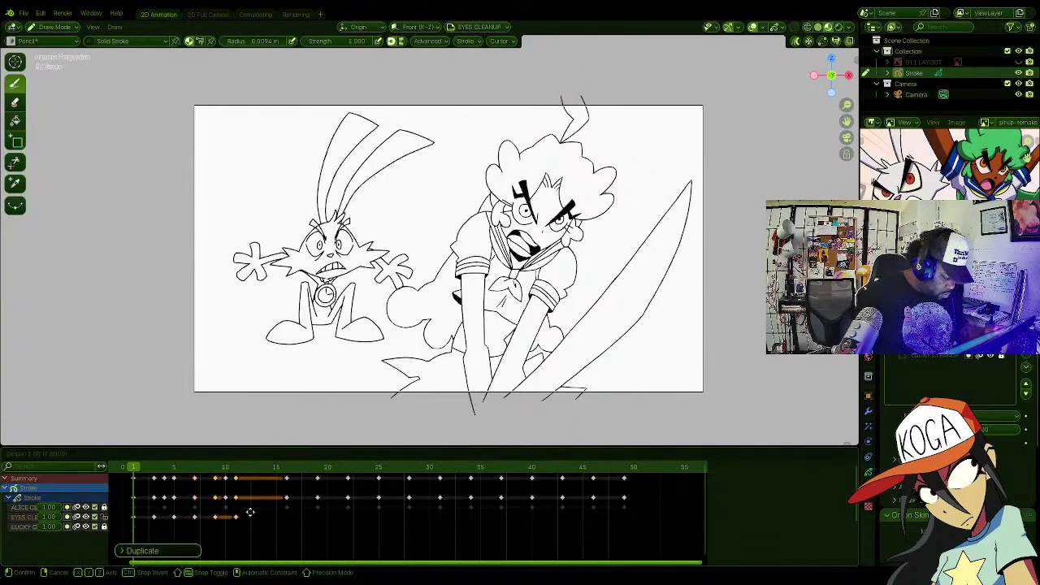
{"action": "left_click", "coordinate": [252, 515]}
{"action": "key", "text": "shift+d"}
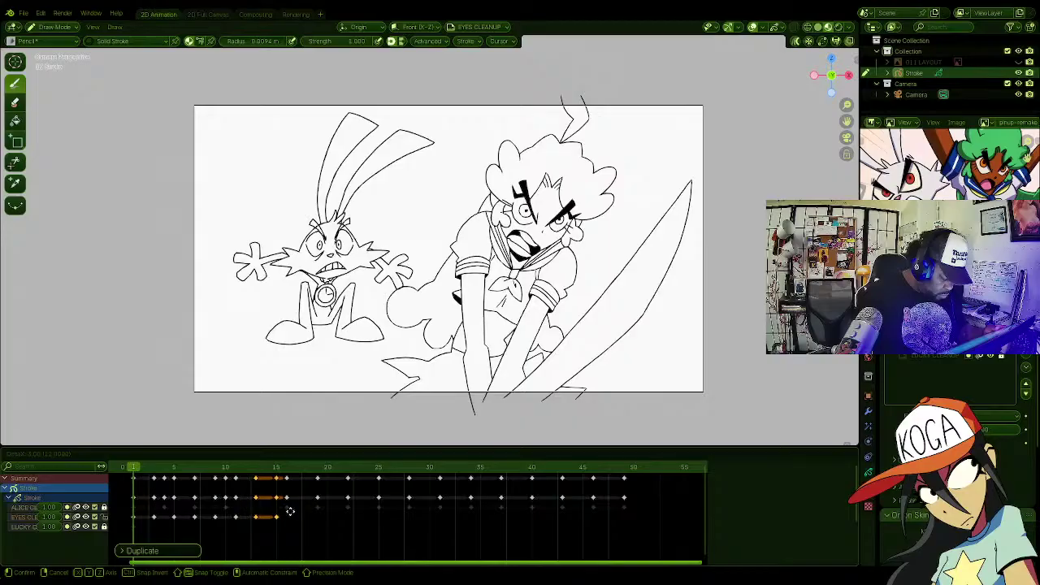
{"action": "left_click", "coordinate": [291, 516]}
{"action": "key", "text": "shift+d"}
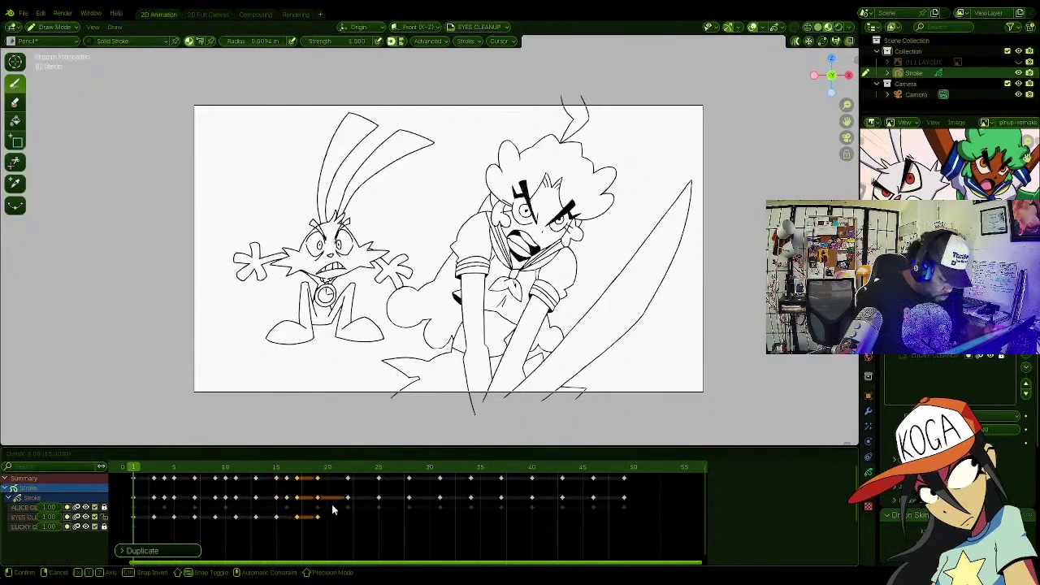
{"action": "left_click", "coordinate": [332, 509]}
{"action": "key", "text": "shift+d"}
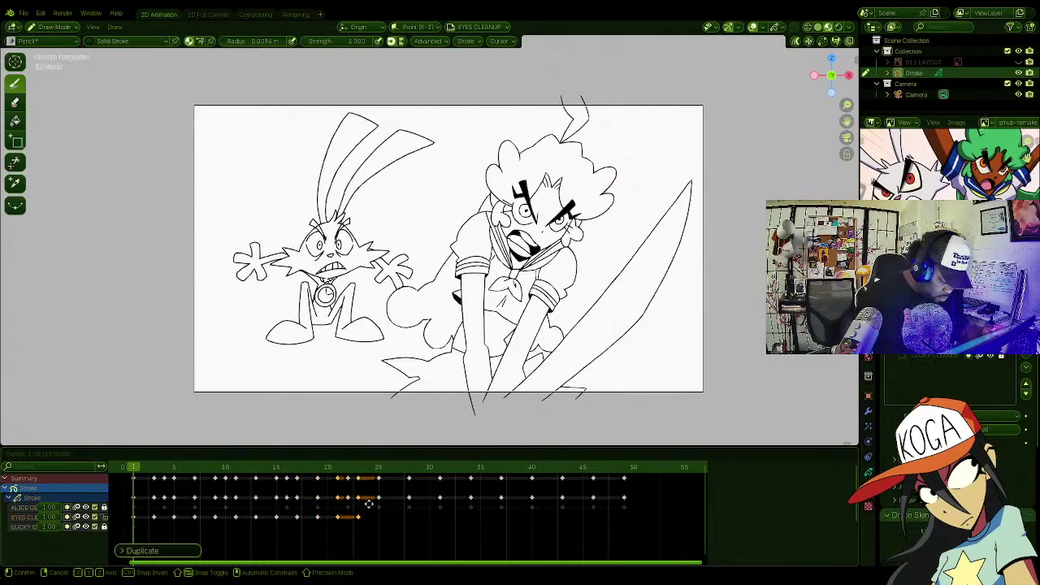
{"action": "left_click", "coordinate": [366, 502]}
{"action": "key", "text": "shift+d"}
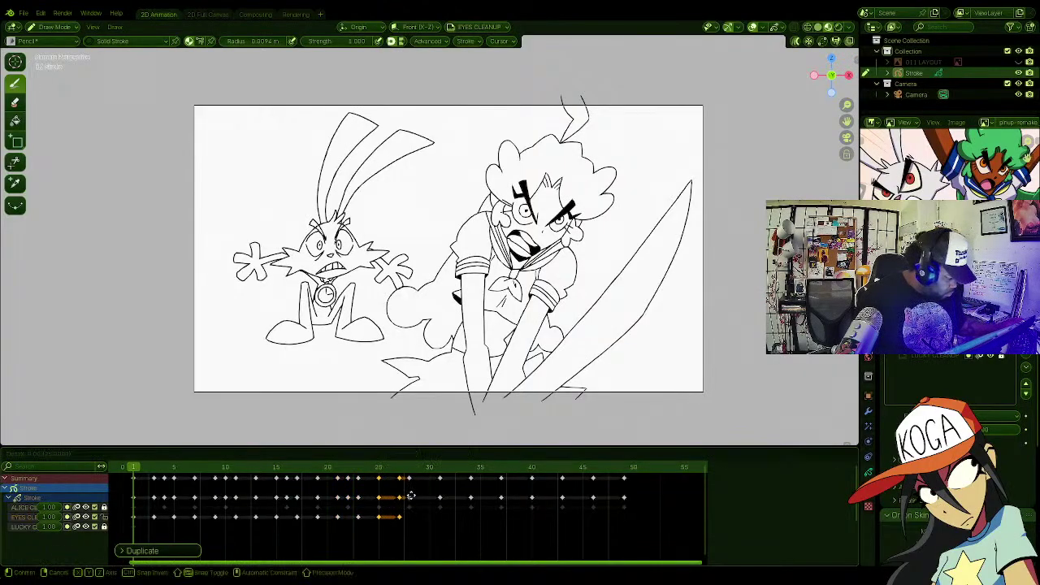
{"action": "left_click", "coordinate": [448, 504]}
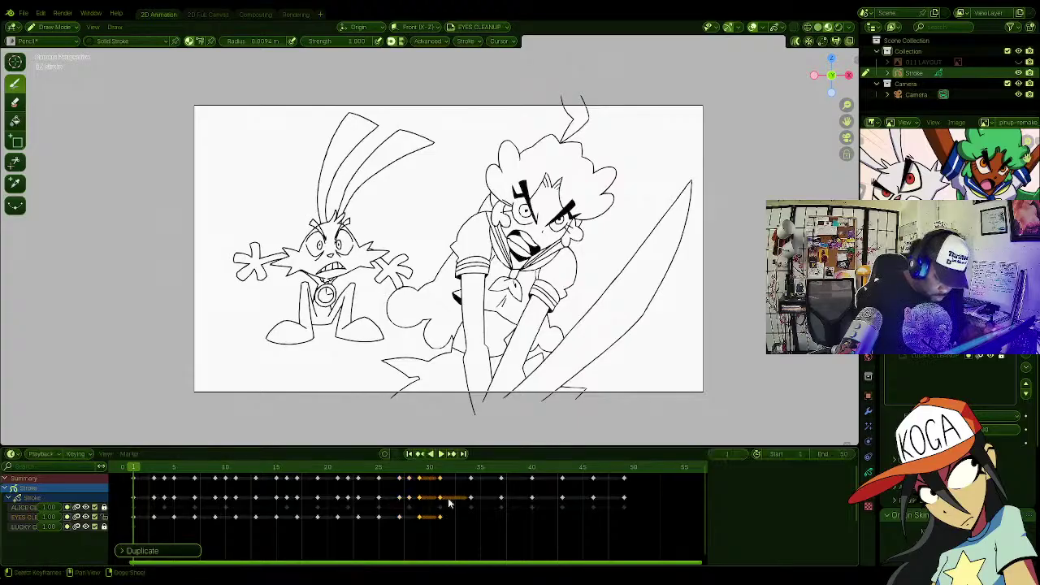
{"action": "key", "text": "shift+d"}
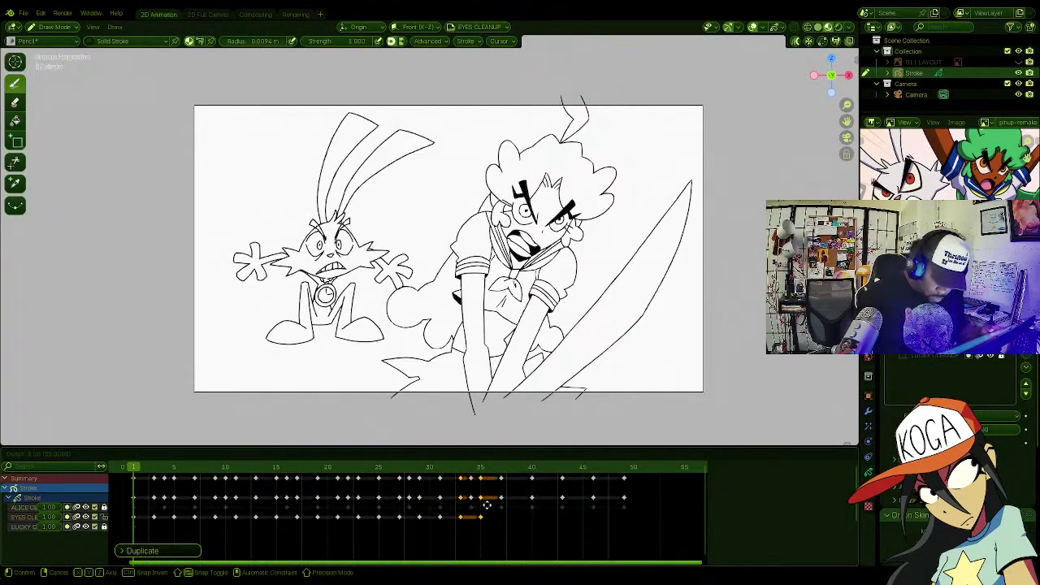
{"action": "left_click", "coordinate": [488, 505]}
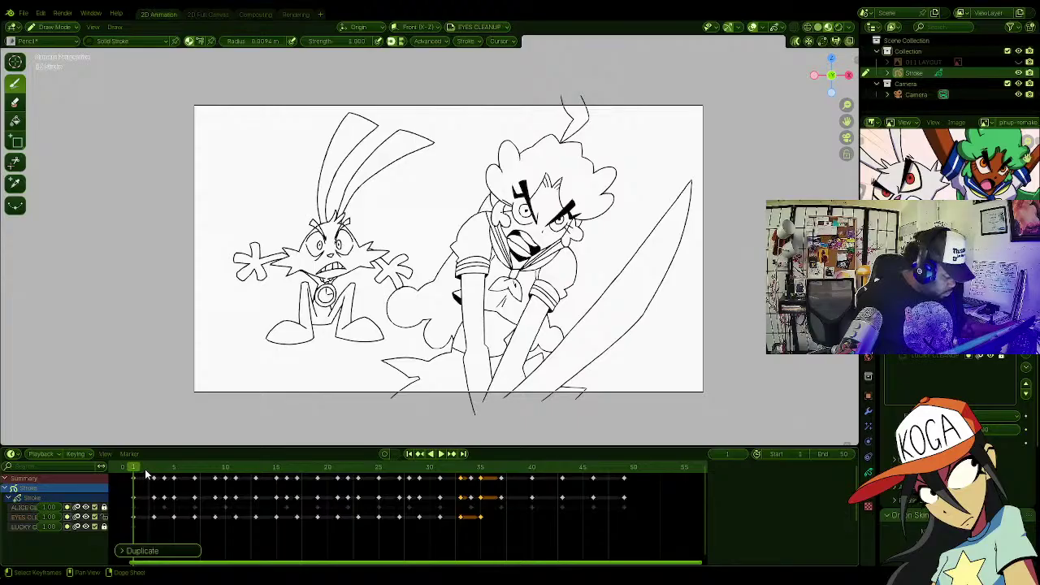
{"action": "key", "text": "space"}
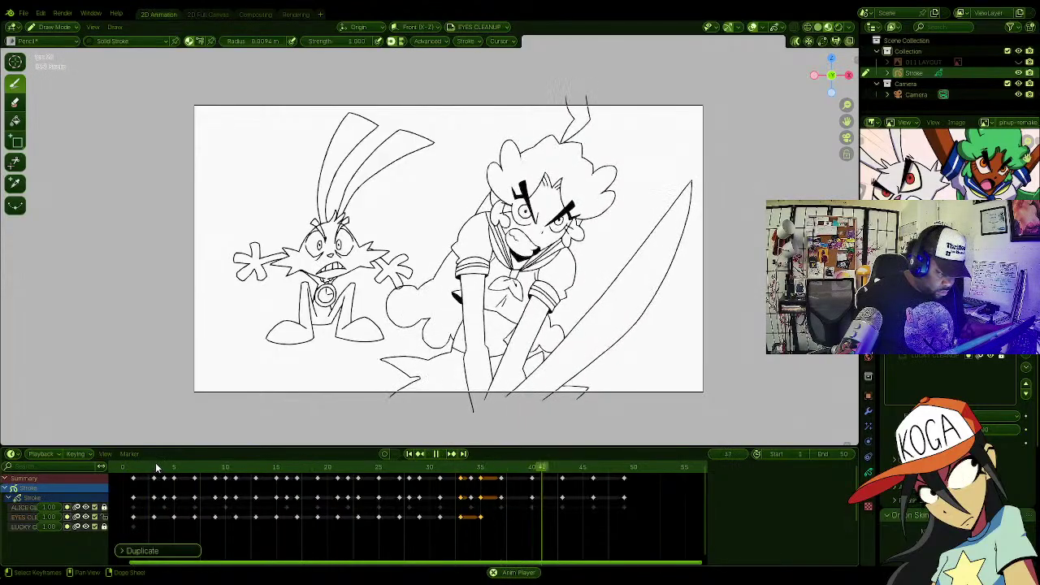
{"action": "key", "text": "space"}
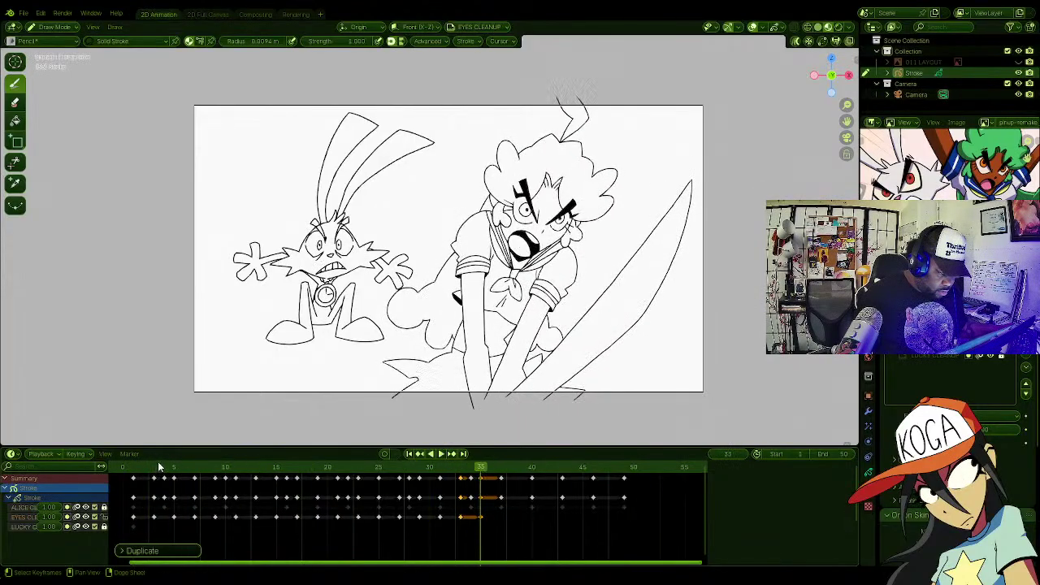
Step: Undo all the duplicated eye keyframes, keeping only the EYES CLEANUP keyframes on frames 1 and 3, and return to frame 1
{"action": "key", "text": "ctrl+z"}
{"action": "key", "text": "ctrl+z"}
{"action": "key", "text": "ctrl+z"}
{"action": "key", "text": "ctrl+z"}
{"action": "key", "text": "ctrl+z"}
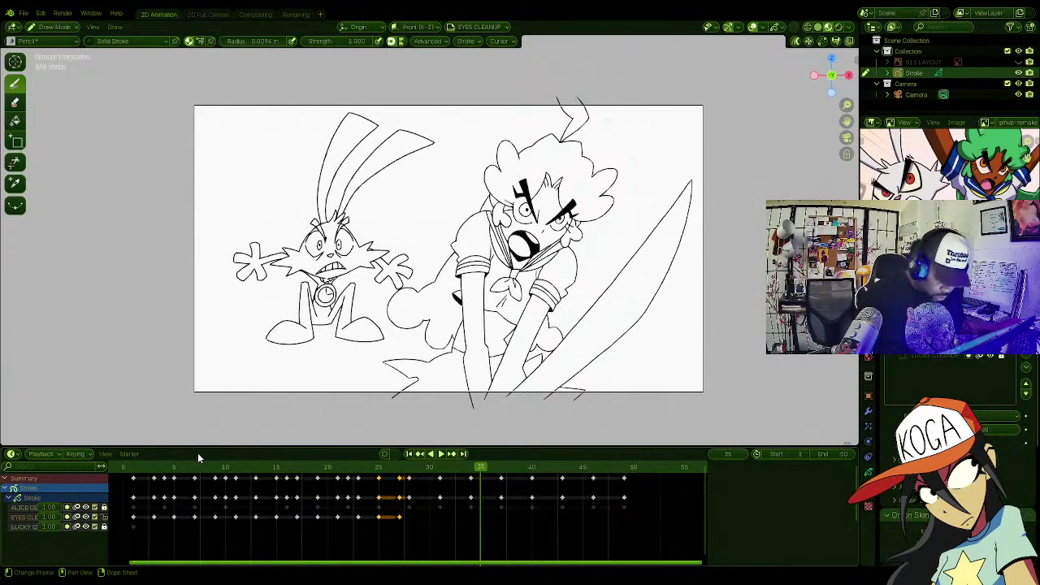
{"action": "key", "text": "ctrl+z"}
{"action": "key", "text": "ctrl+z"}
{"action": "key", "text": "ctrl+z"}
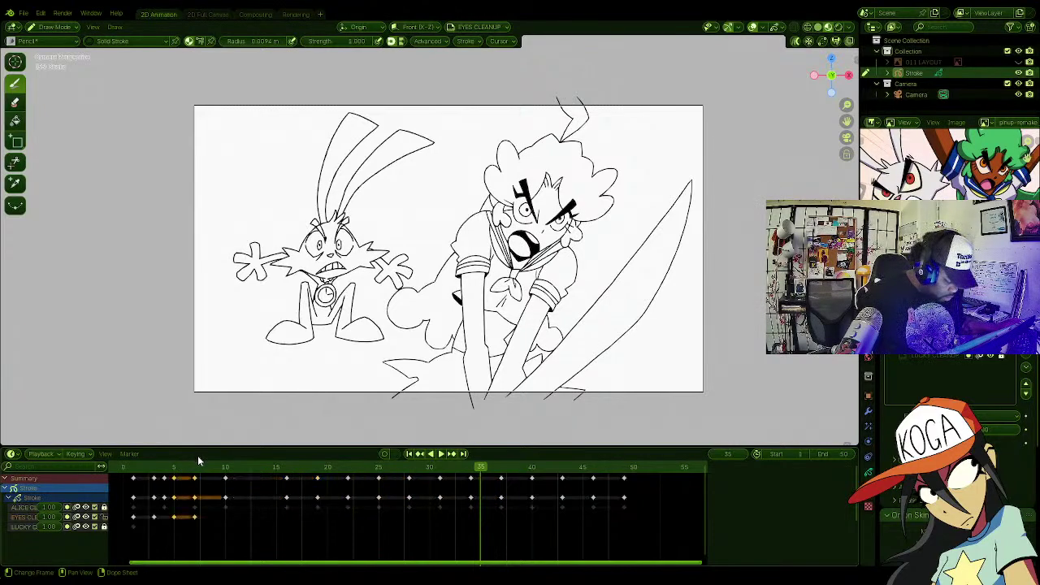
{"action": "left_click", "coordinate": [142, 468]}
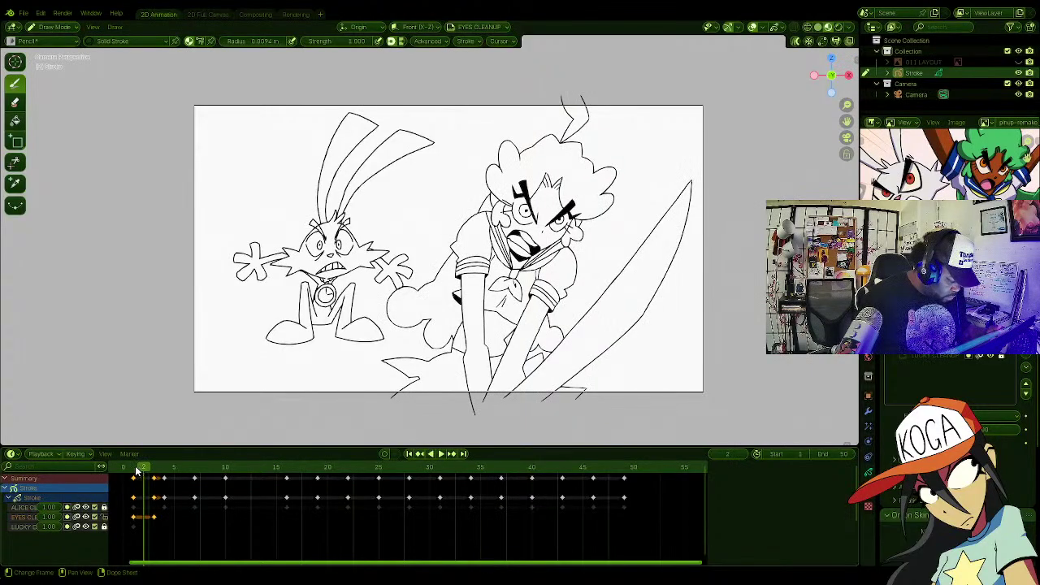
{"action": "left_click", "coordinate": [135, 467]}
{"action": "key", "text": "ctrl+z"}
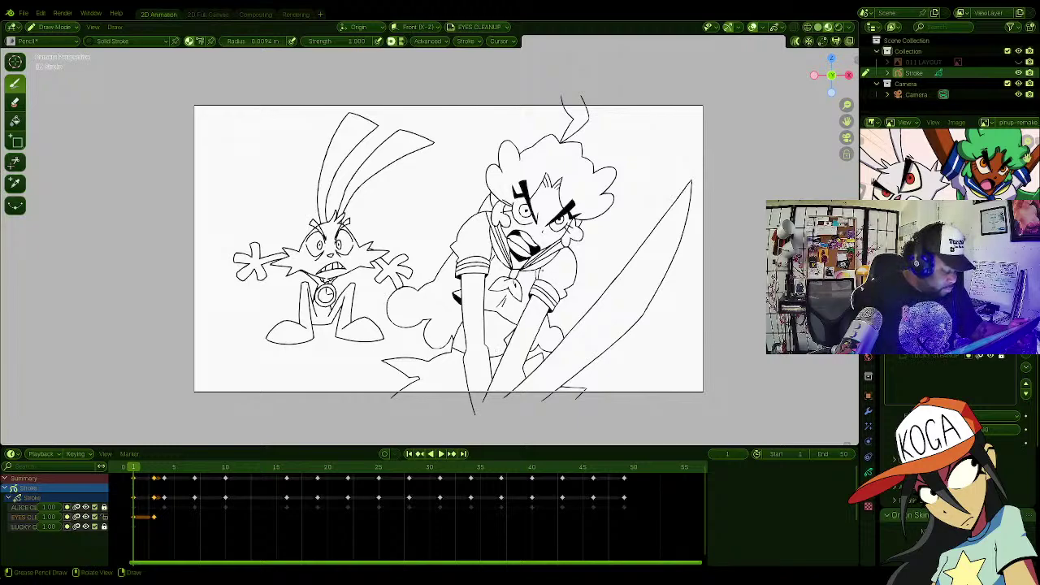
Step: Make LUCKY CLEANUP the active layer and hide it so that only the rabbit's eyes and brows are displayed
{"action": "left_click", "coordinate": [928, 354]}
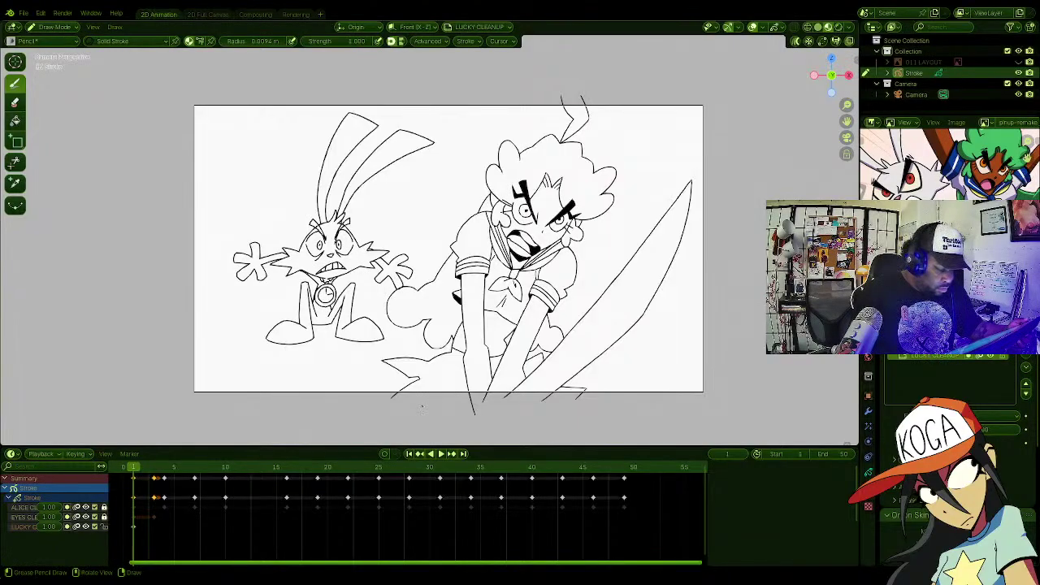
{"action": "scroll", "coordinate": [397, 379], "scroll_direction": "up", "scroll_amount": 3}
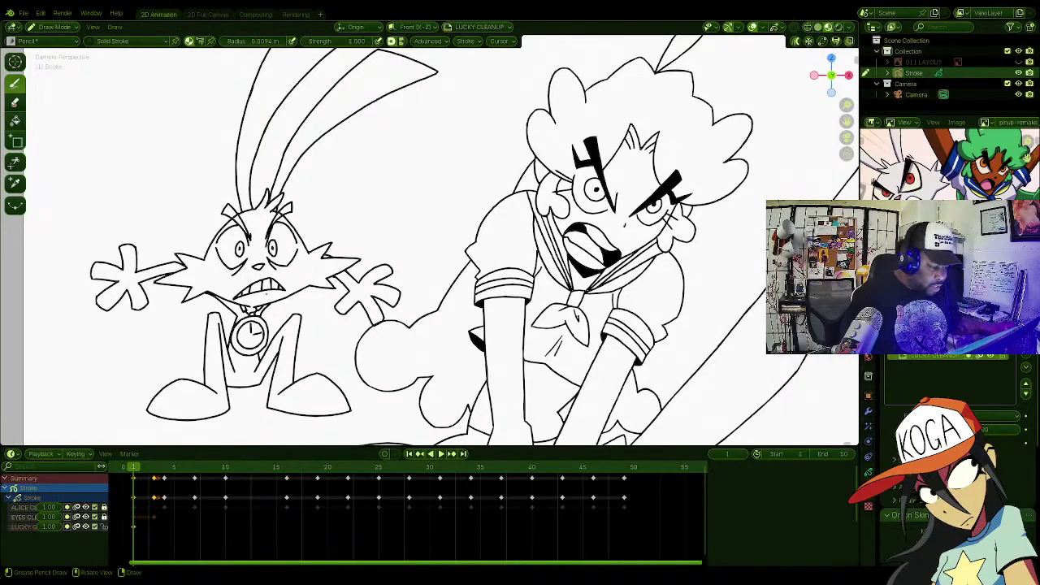
{"action": "middle_click_drag", "start_coordinate": [359, 272], "coordinate": [446, 285], "text": "shift"}
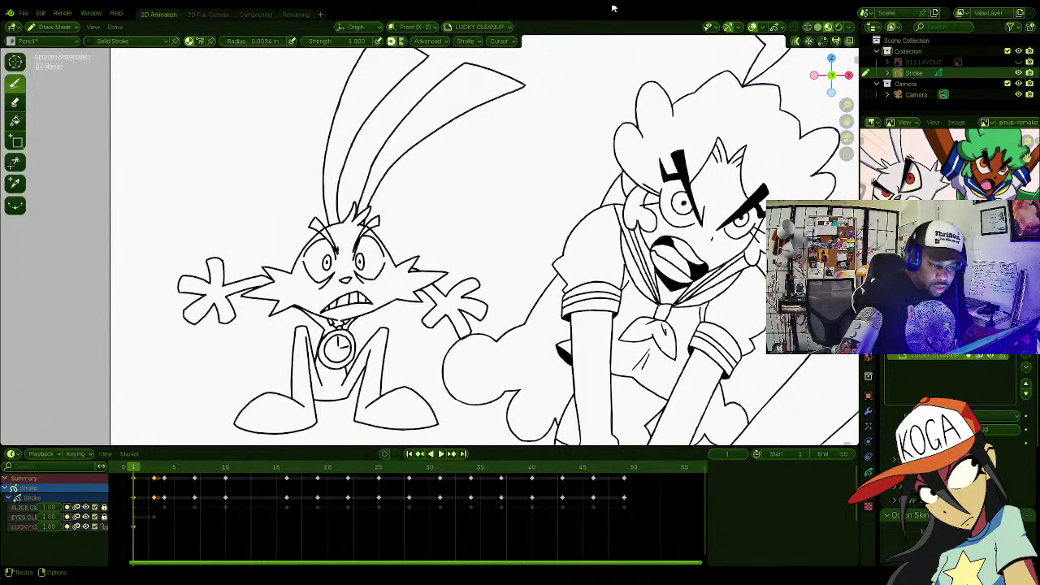
{"action": "scroll", "coordinate": [691, 108], "scroll_direction": "down", "scroll_amount": 1}
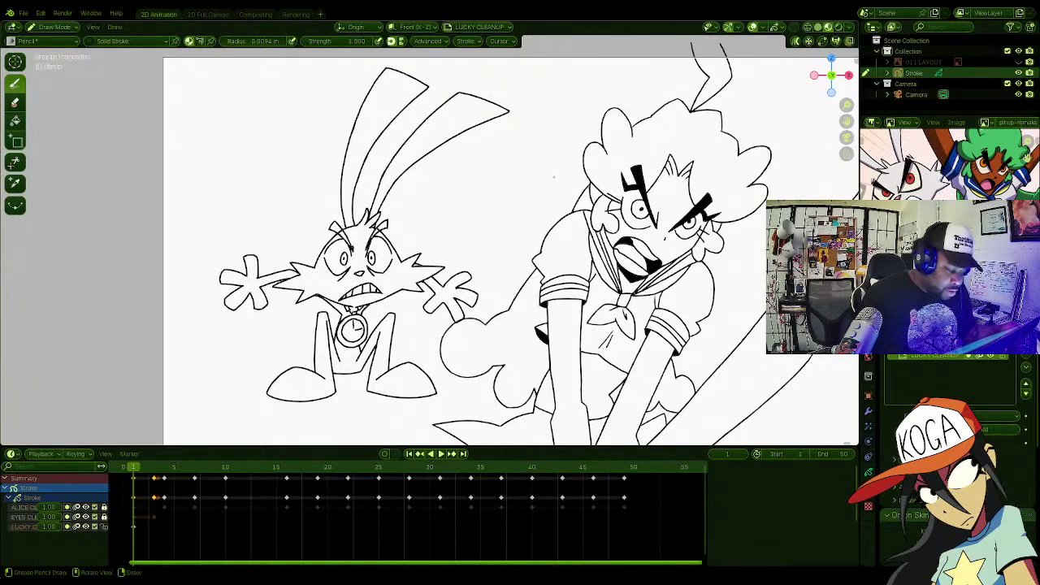
{"action": "left_click", "coordinate": [989, 358]}
{"action": "left_click", "coordinate": [990, 358]}
{"action": "left_click", "coordinate": [990, 358]}
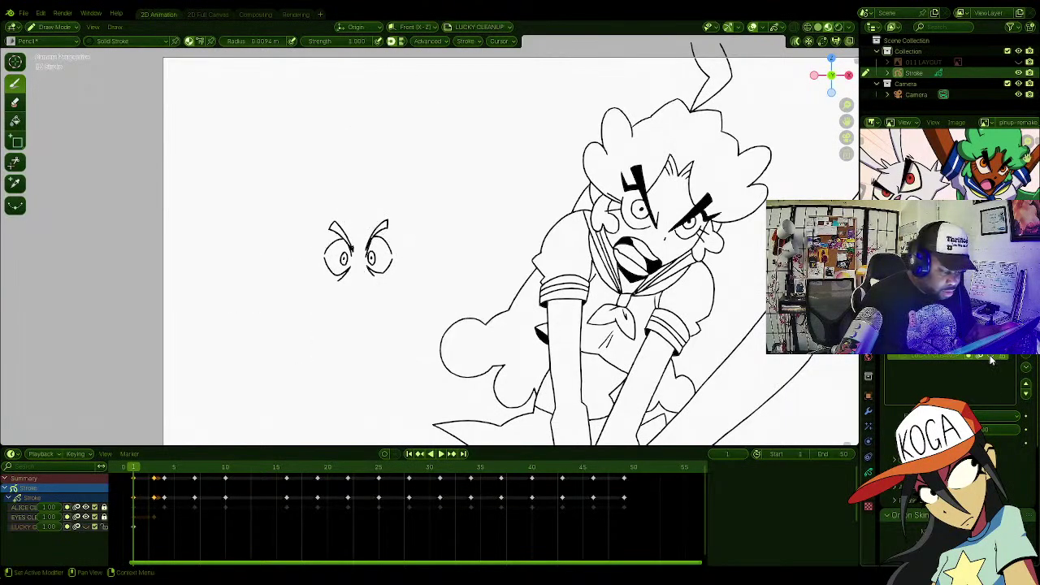
Step: Flip back and forth through the first frames to compare the rabbit's two eye drawings
{"action": "key", "text": "Left"}
{"action": "key", "text": "Right"}
{"action": "key", "text": "Right"}
{"action": "key", "text": "Right"}
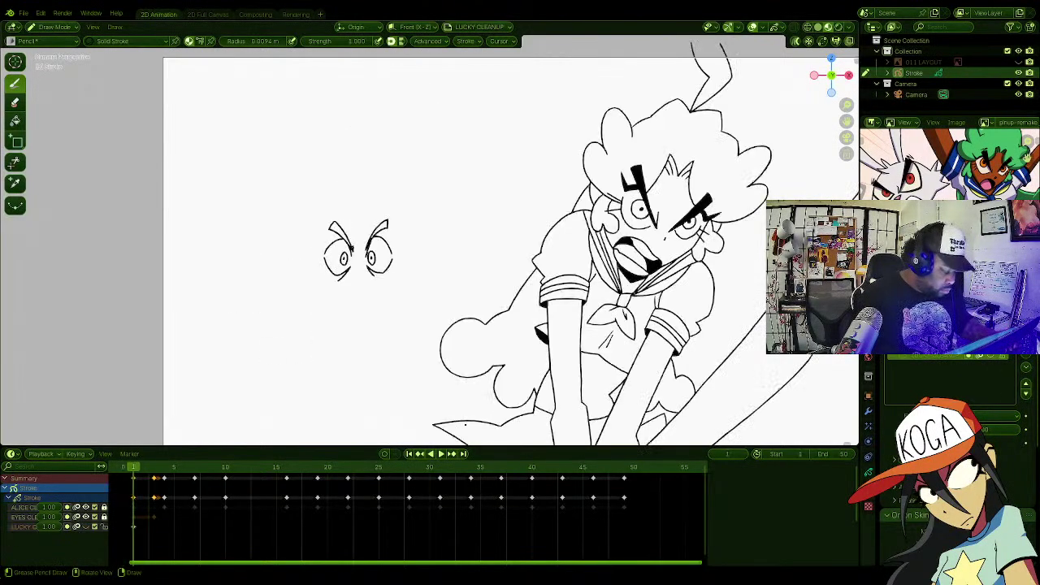
{"action": "key", "text": "Left"}
{"action": "key", "text": "Right"}
{"action": "key", "text": "Left"}
{"action": "key", "text": "Left"}
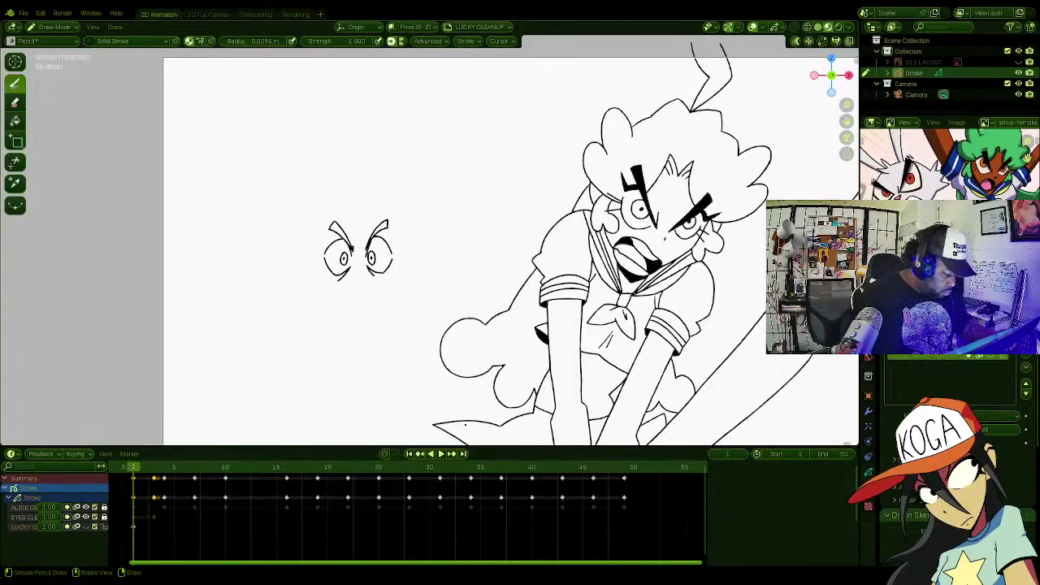
{"action": "key", "text": "Right"}
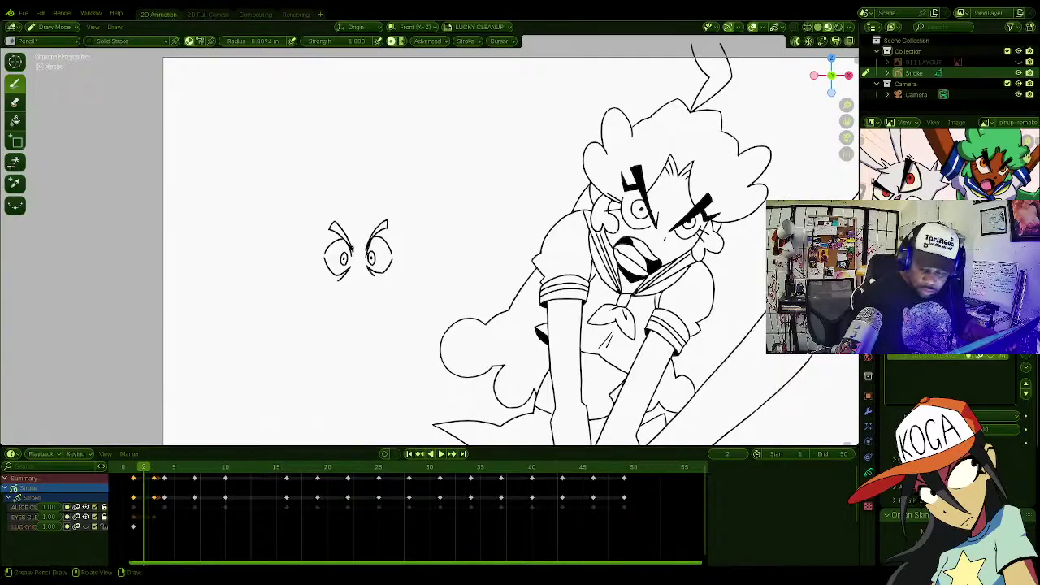
Step: Activate the EYES CLEANUP layer, move its second keyframe from frame 3 to frame 2, and return to frame 1
{"action": "left_click", "coordinate": [936, 344]}
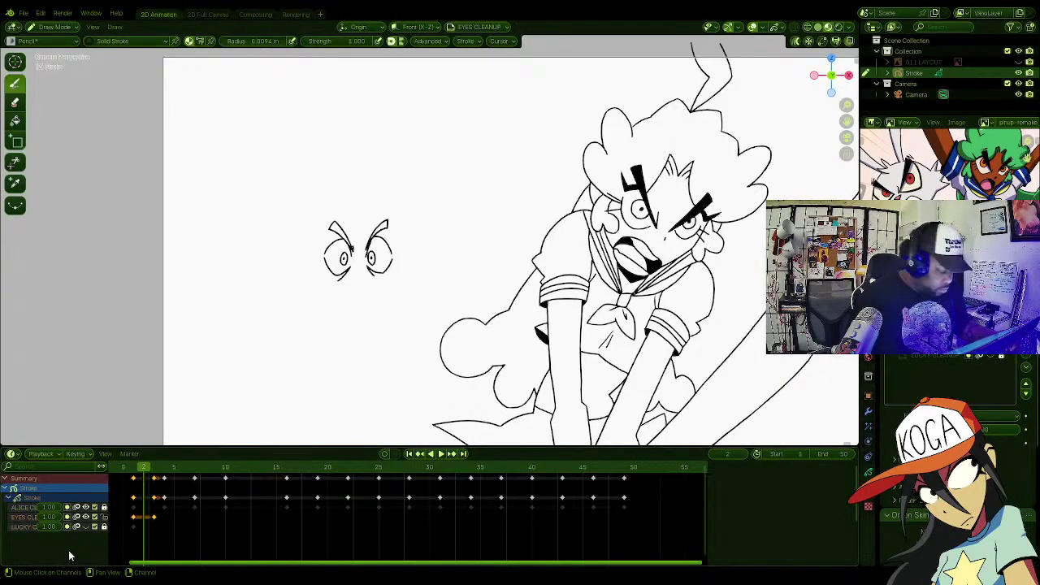
{"action": "left_click", "coordinate": [154, 517]}
{"action": "left_click_drag", "start_coordinate": [156, 520], "coordinate": [145, 518]}
{"action": "key", "text": "Left"}
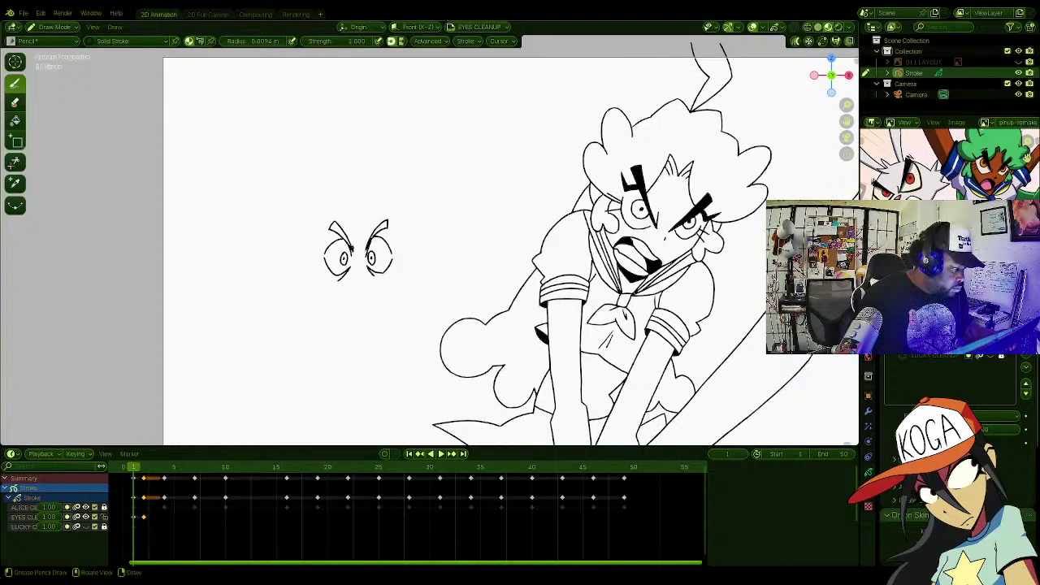
Step: Set up the Fill tool with the BLACK FILL material and a precision of 4
{"action": "left_click", "coordinate": [15, 120]}
{"action": "left_click", "coordinate": [137, 41]}
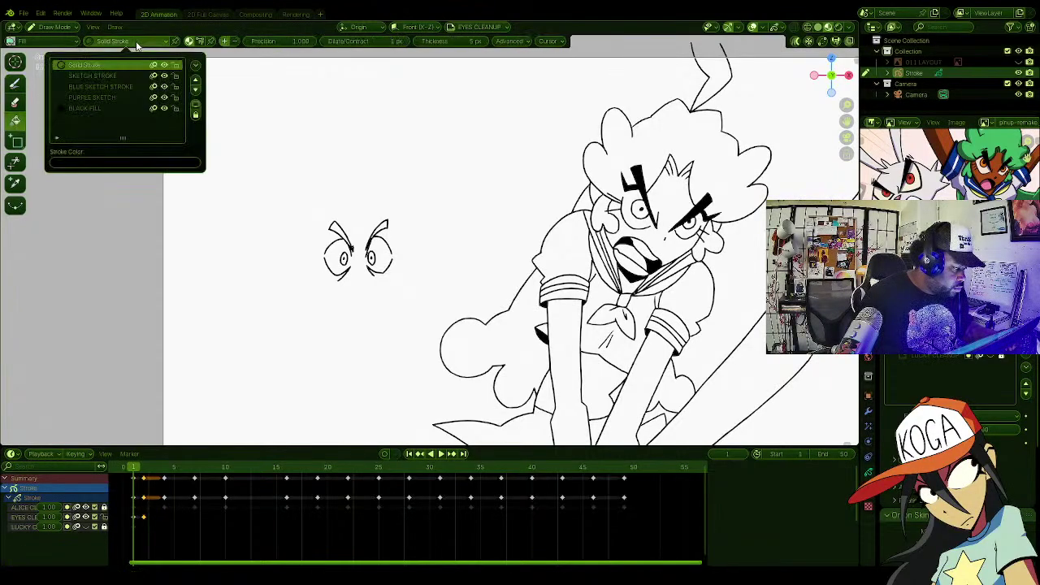
{"action": "left_click", "coordinate": [123, 110]}
{"action": "left_click", "coordinate": [278, 41]}
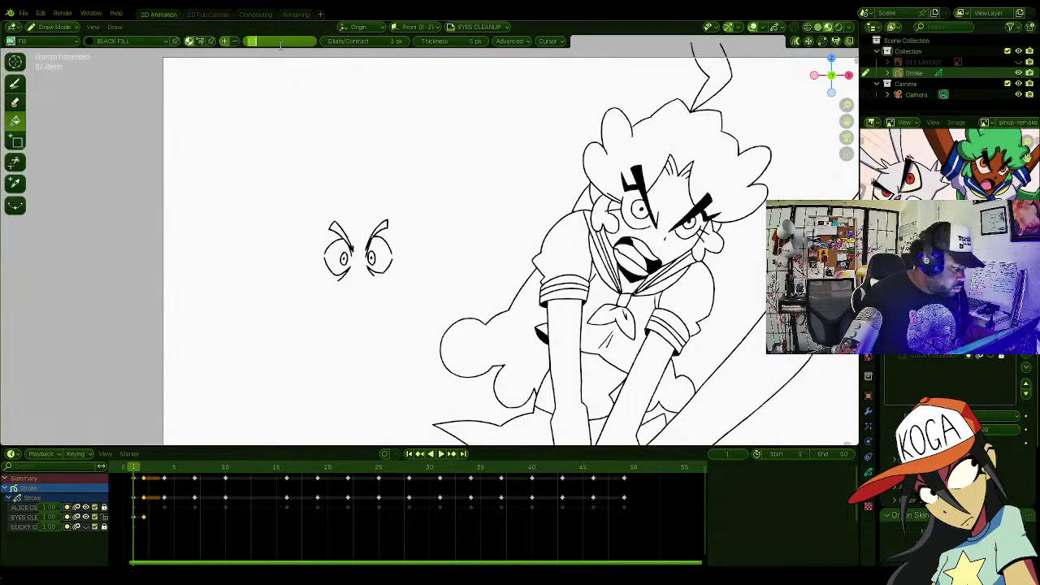
{"action": "type", "text": "4"}
{"action": "key", "text": "Return"}
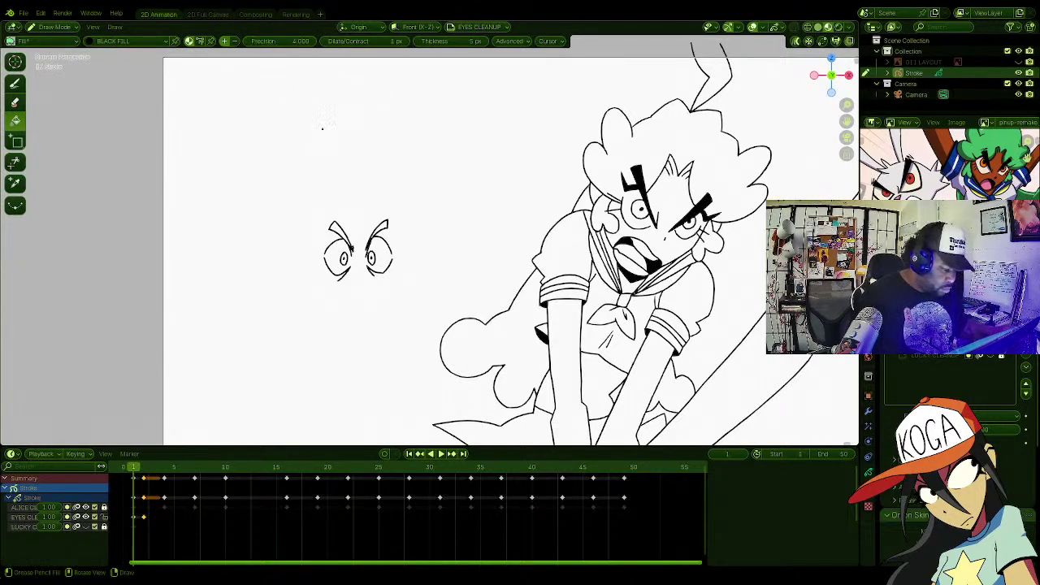
Step: Fill both of the rabbit's eyebrows black on frames 1 and 2, and flip between the two frames to check them
{"action": "scroll", "coordinate": [431, 248], "scroll_direction": "up", "scroll_amount": 1}
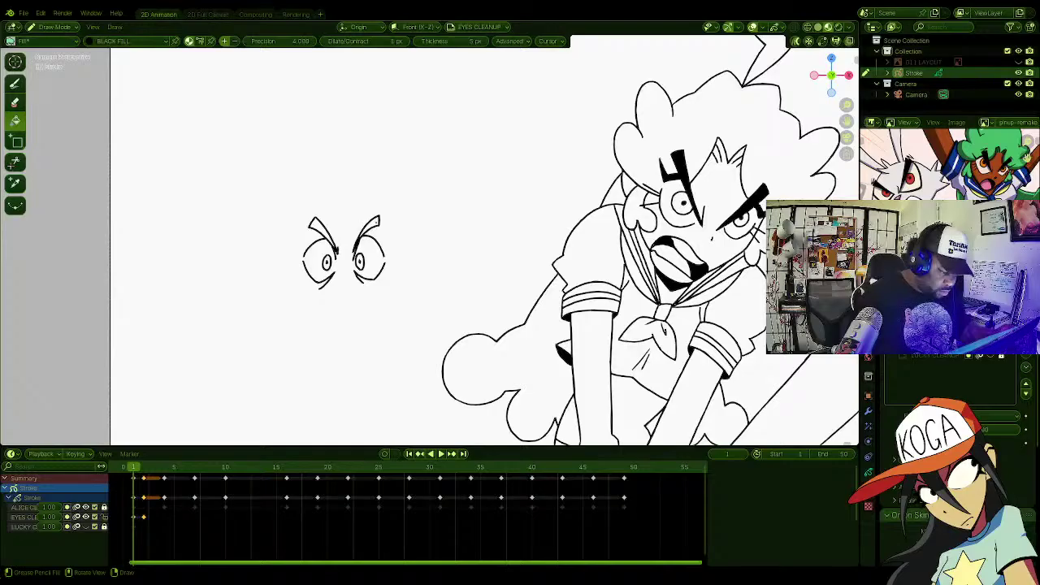
{"action": "left_click", "coordinate": [371, 225]}
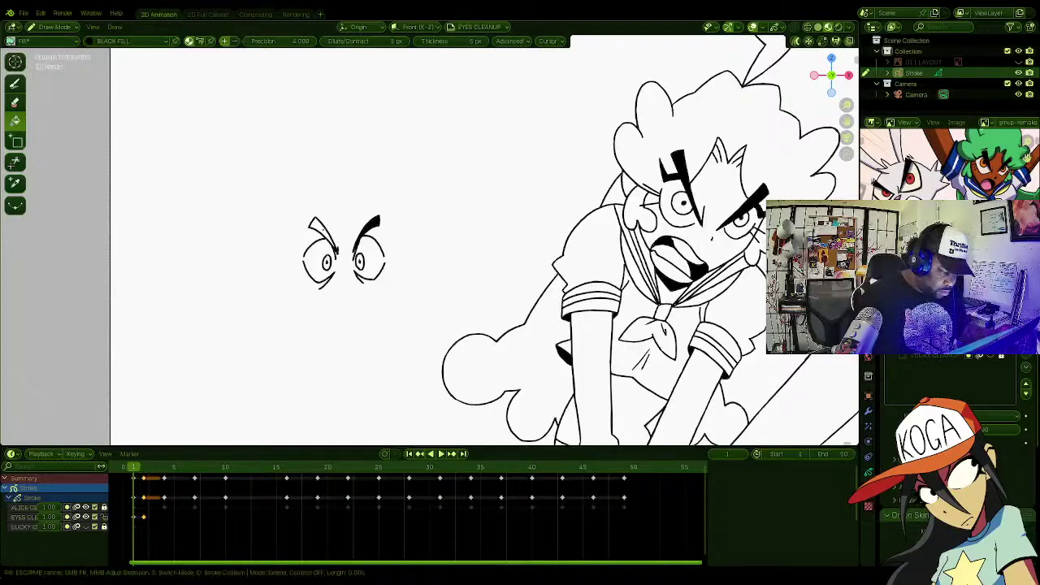
{"action": "left_click", "coordinate": [321, 231]}
{"action": "key", "text": "Right"}
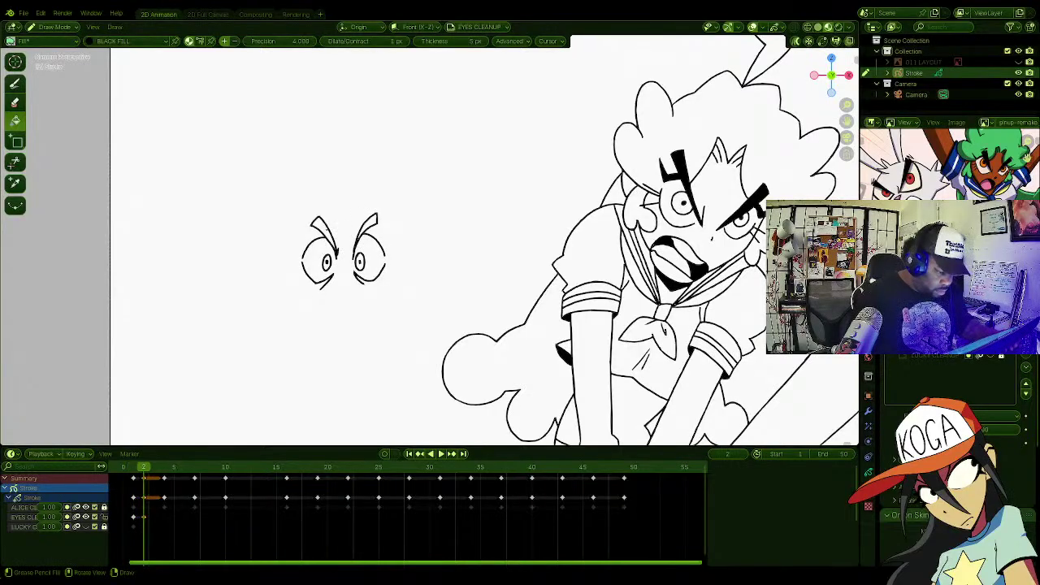
{"action": "left_click", "coordinate": [323, 231]}
{"action": "left_click", "coordinate": [371, 224]}
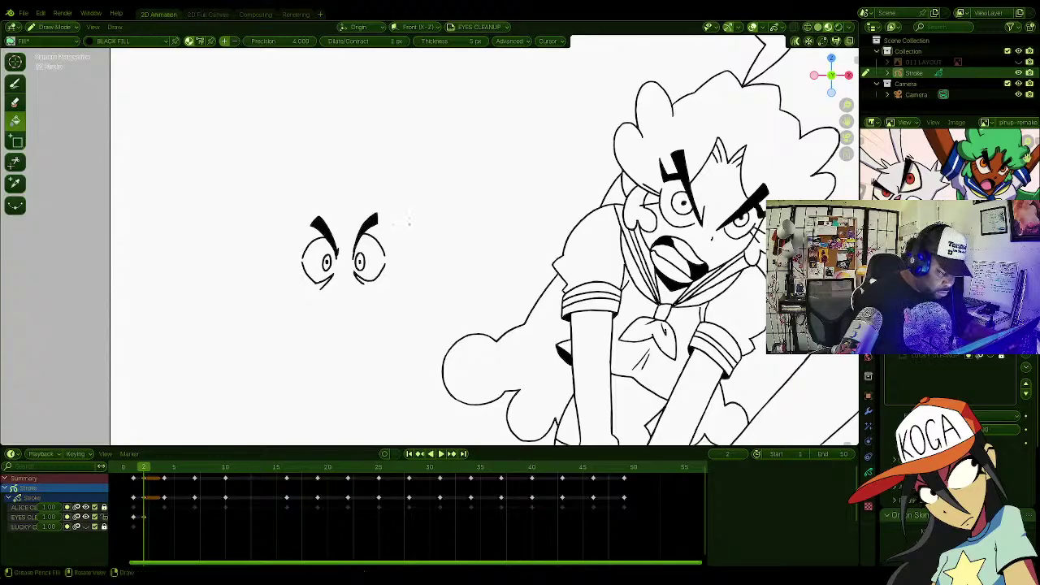
{"action": "key", "text": "Left"}
{"action": "key", "text": "Right"}
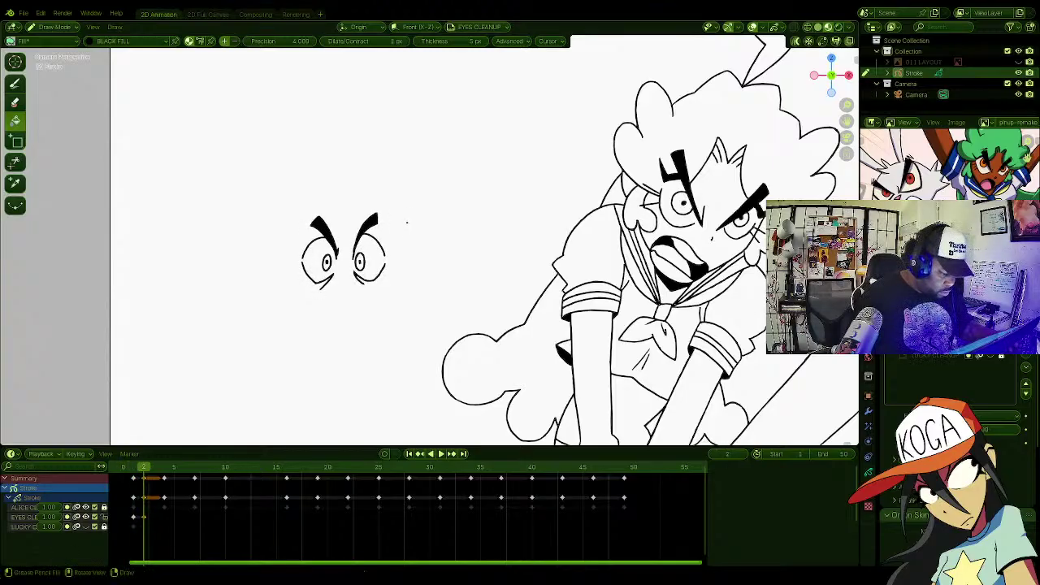
{"action": "key", "text": "Left"}
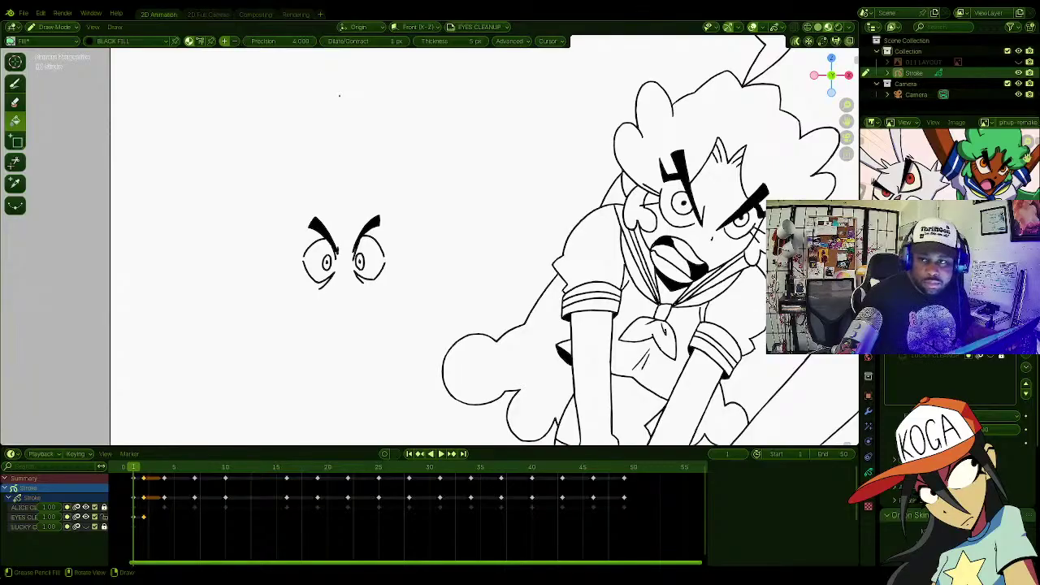
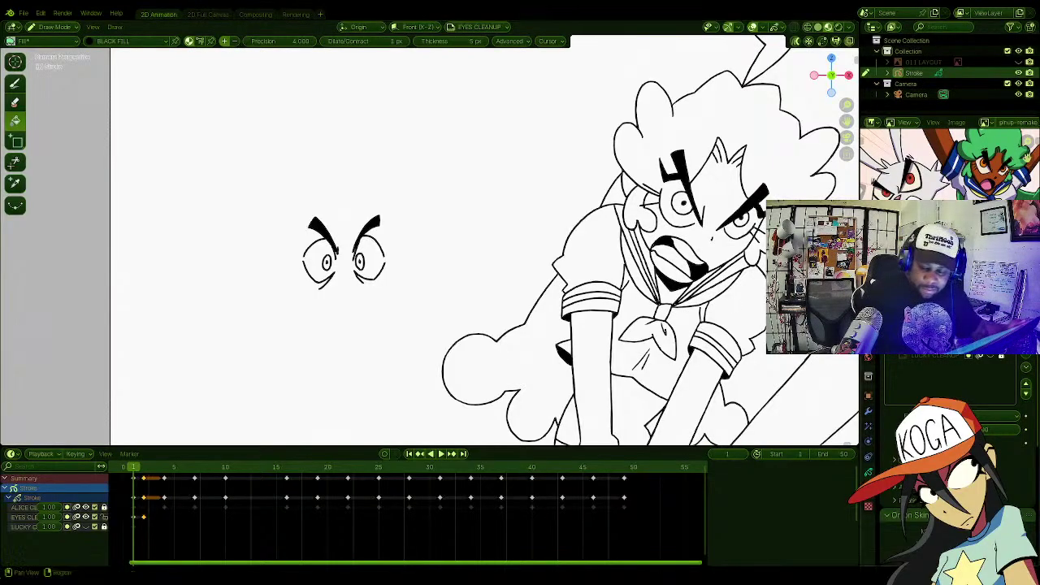
Step: Unhide all layers to show the rabbit's full line art and flip between frames 1 and 2 to compare the eye drawings
{"action": "key", "text": "alt+h"}
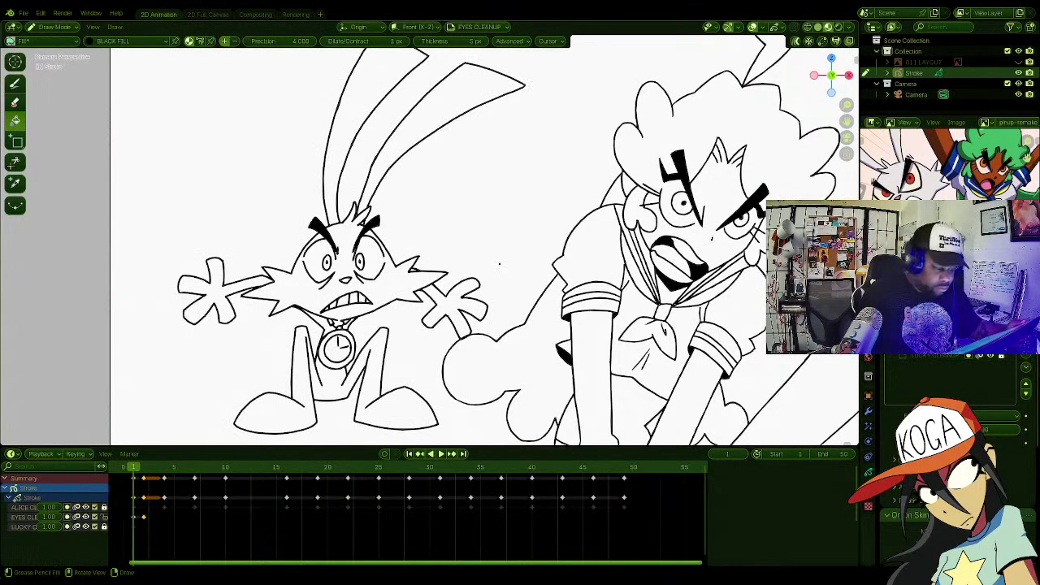
{"action": "middle_click_drag", "start_coordinate": [499, 264], "coordinate": [498, 248], "text": "ctrl"}
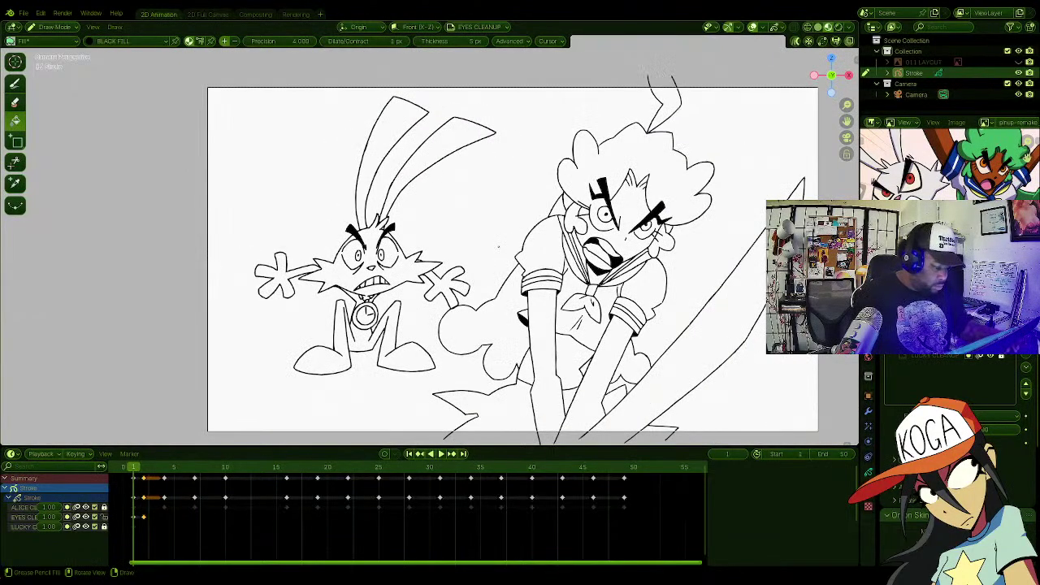
{"action": "key", "text": "Right"}
{"action": "key", "text": "Left"}
{"action": "key", "text": "Right"}
{"action": "key", "text": "Left"}
{"action": "key", "text": "Right"}
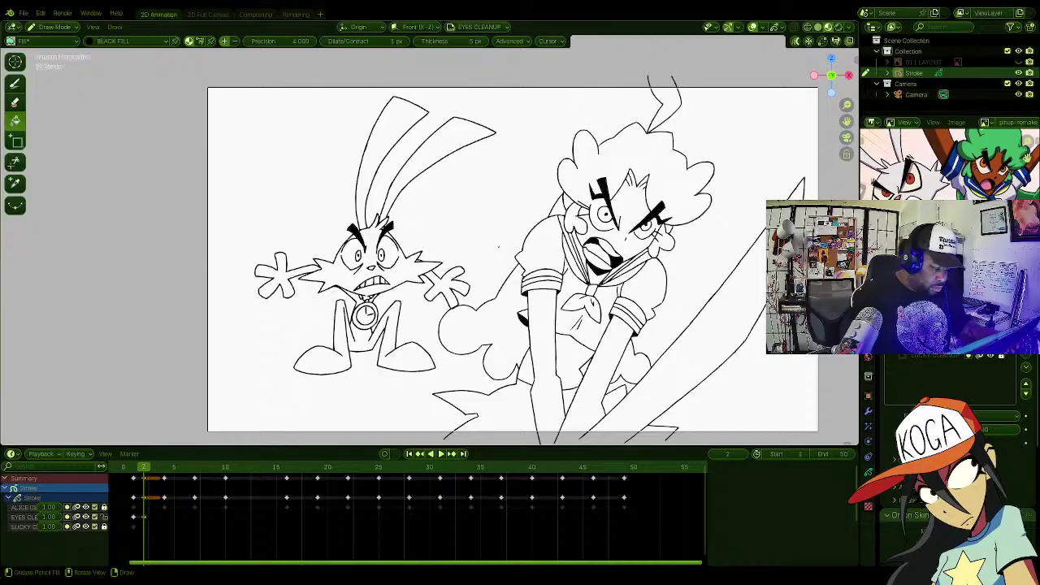
{"action": "key", "text": "Left"}
{"action": "key", "text": "Right"}
{"action": "key", "text": "Left"}
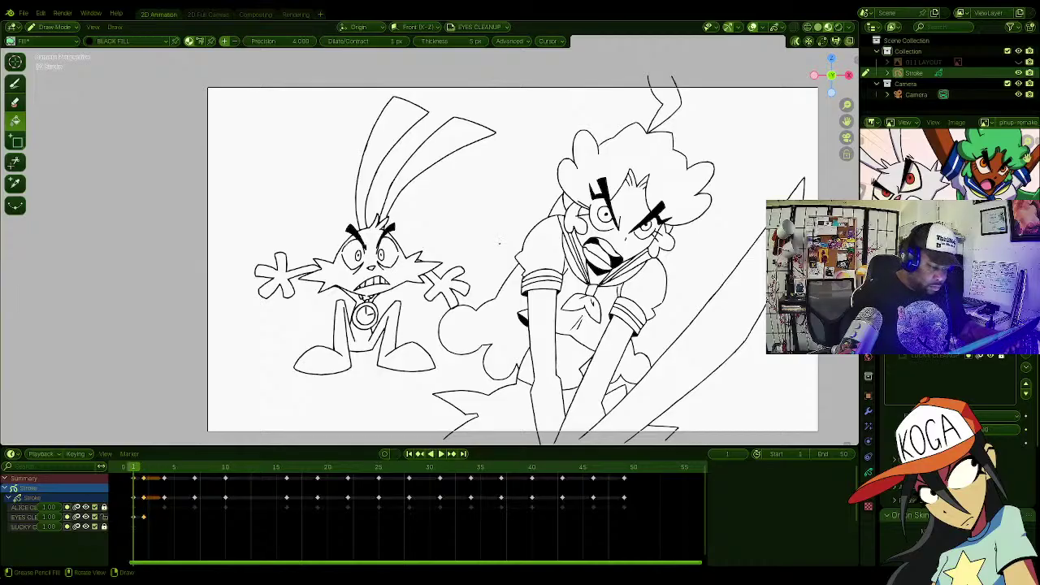
{"action": "key", "text": "Right"}
{"action": "key", "text": "Left"}
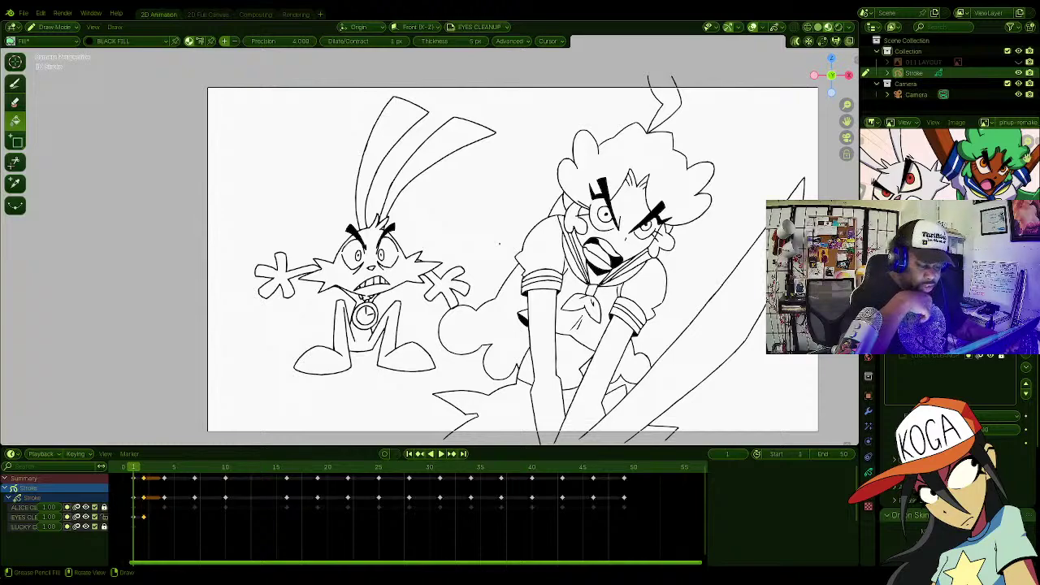
{"action": "key", "text": "Right"}
{"action": "key", "text": "Left"}
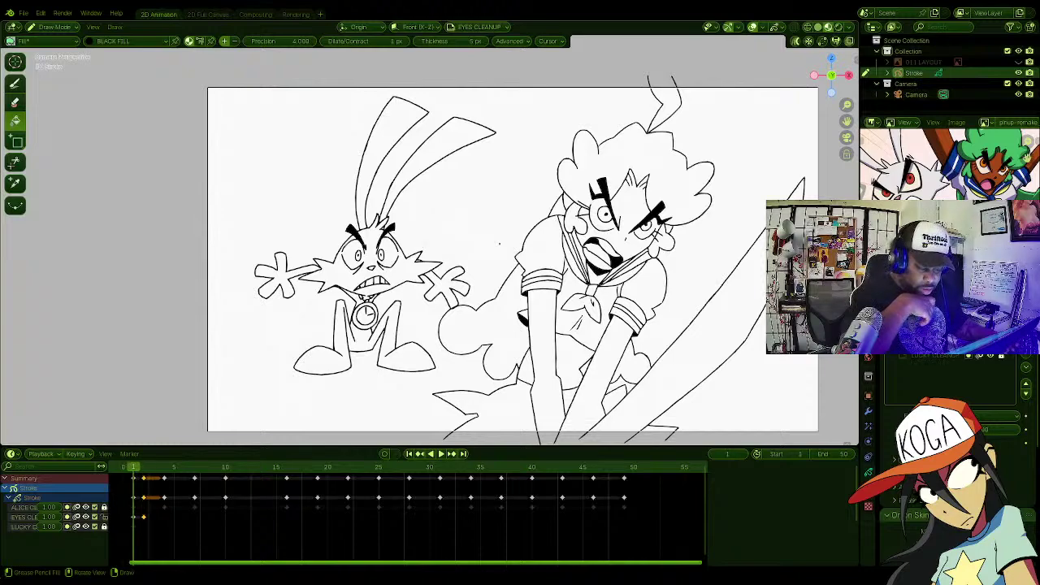
{"action": "key", "text": "Right"}
{"action": "key", "text": "Left"}
{"action": "key", "text": "Right"}
{"action": "key", "text": "Left"}
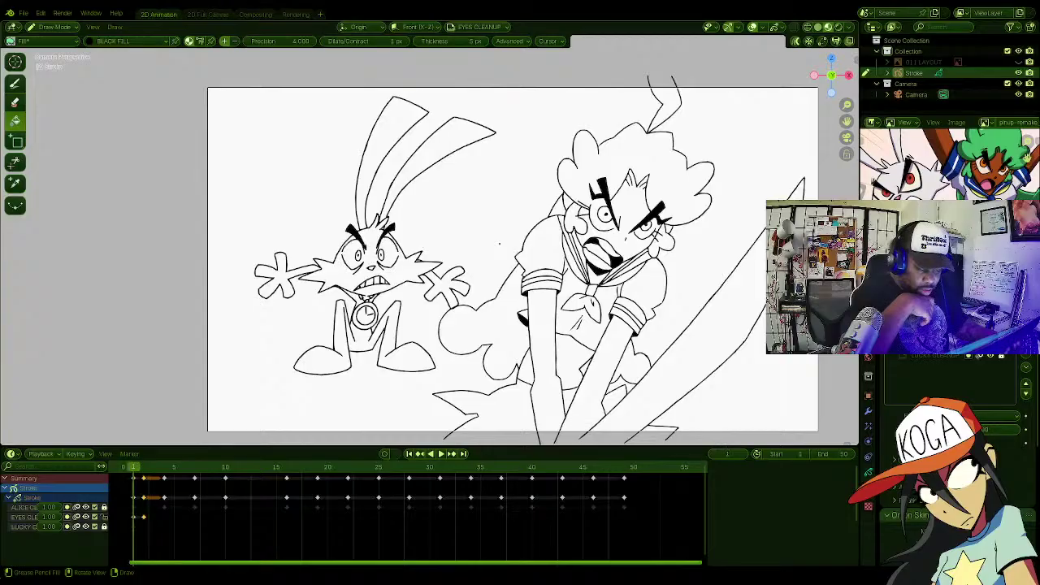
{"action": "key", "text": "Right"}
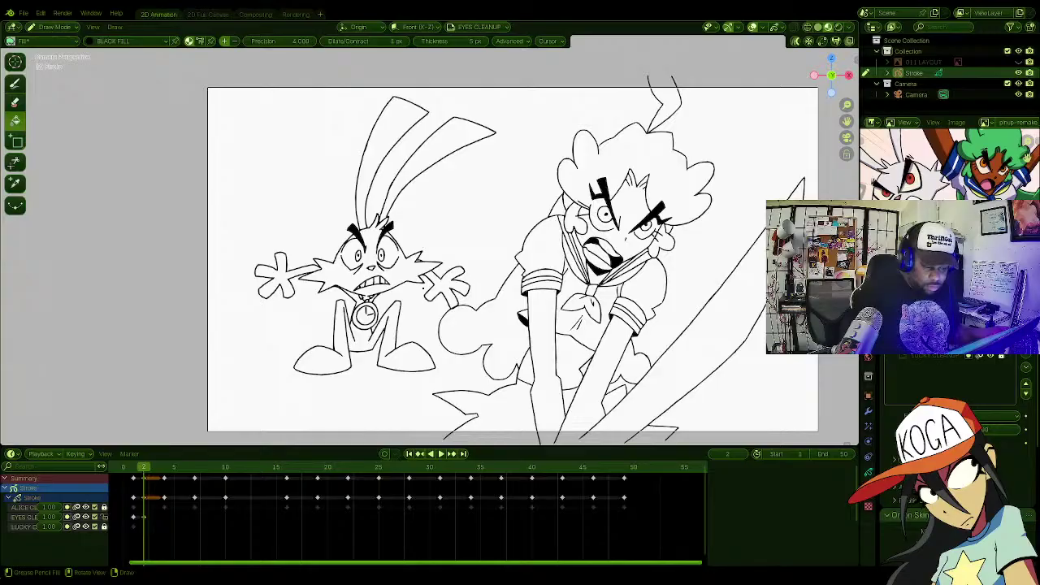
Step: Play back the animation, return to frame 1, and compare the first two frames again
{"action": "key", "text": "space"}
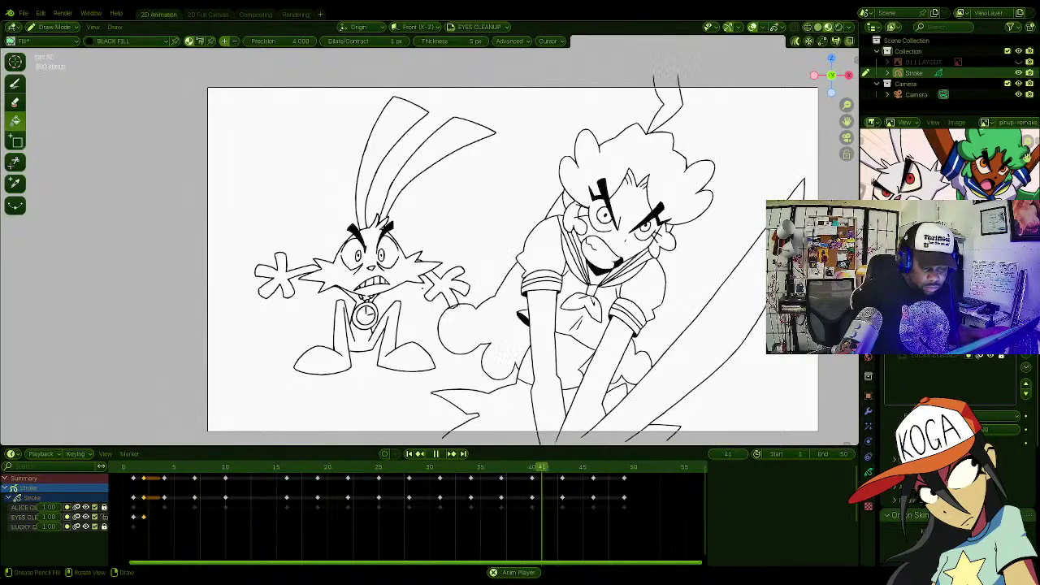
{"action": "key", "text": "space"}
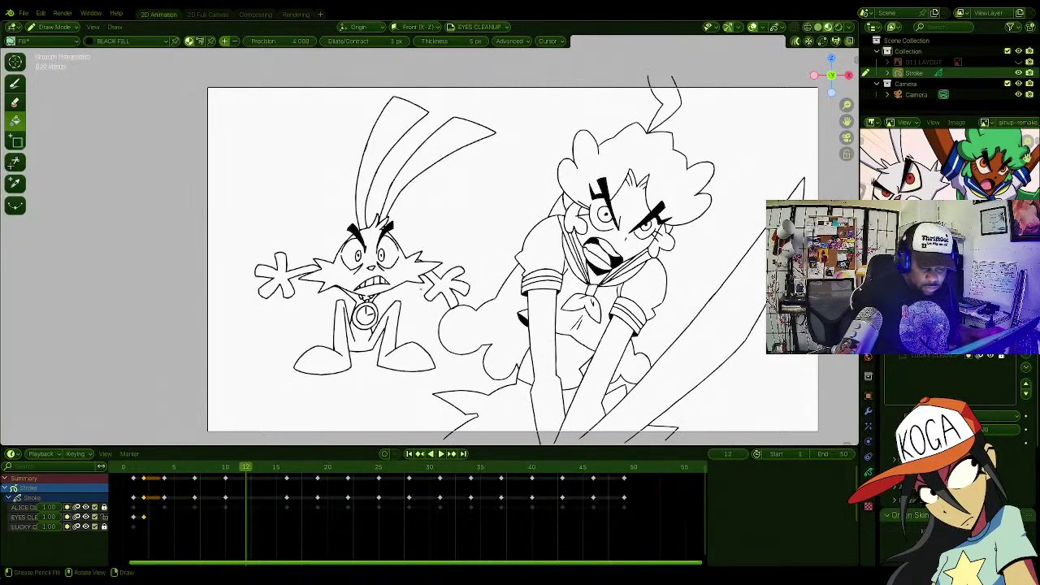
{"action": "key", "text": "Left"}
{"action": "key", "text": "Left"}
{"action": "key", "text": "Left"}
{"action": "key", "text": "Left"}
{"action": "key", "text": "Left"}
{"action": "key", "text": "Left"}
{"action": "key", "text": "Left"}
{"action": "key", "text": "Left"}
{"action": "key", "text": "Left"}
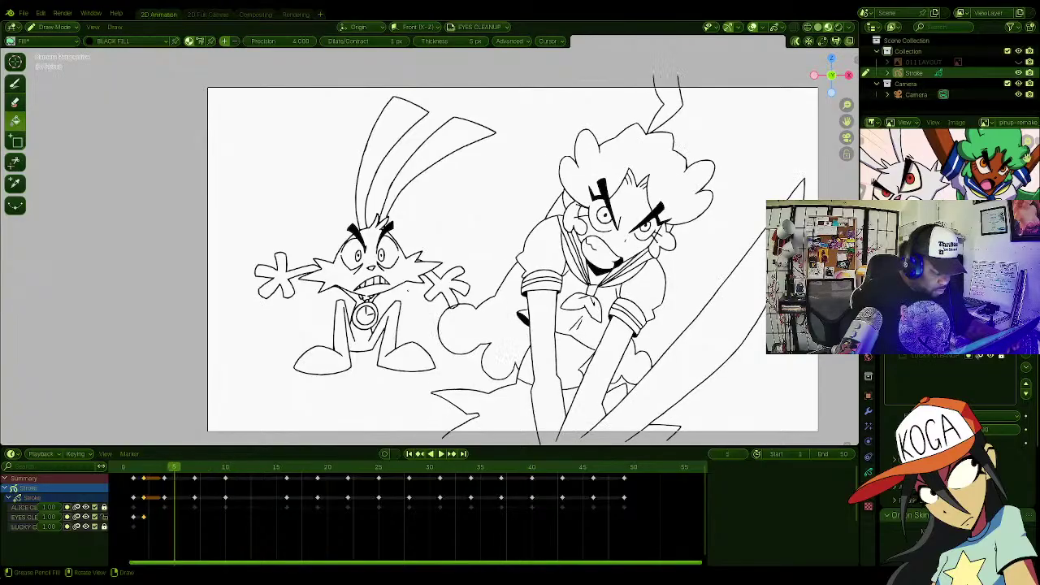
{"action": "key", "text": "Left"}
{"action": "key", "text": "Left"}
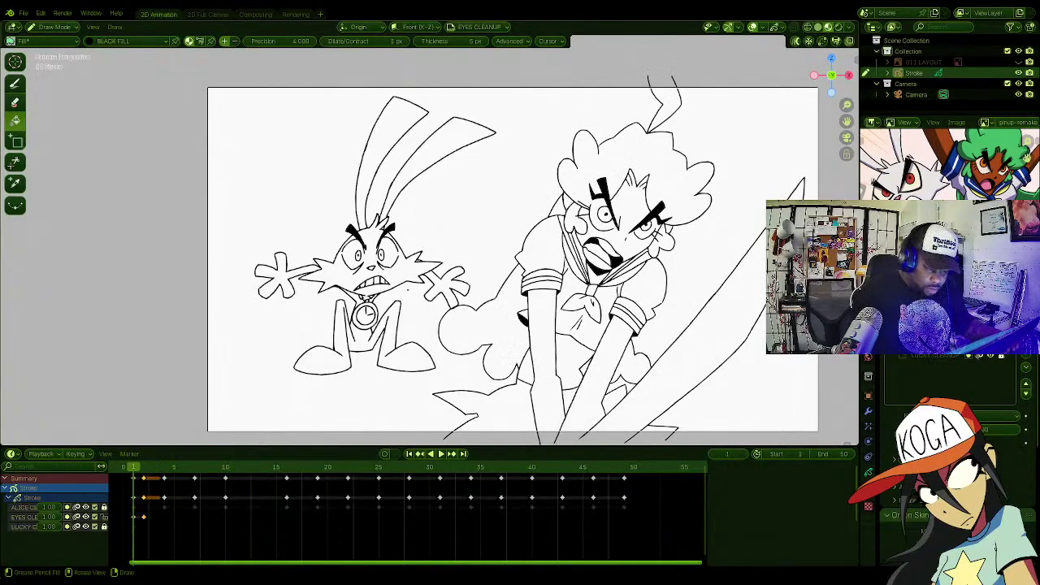
{"action": "key", "text": "Right"}
{"action": "key", "text": "Right"}
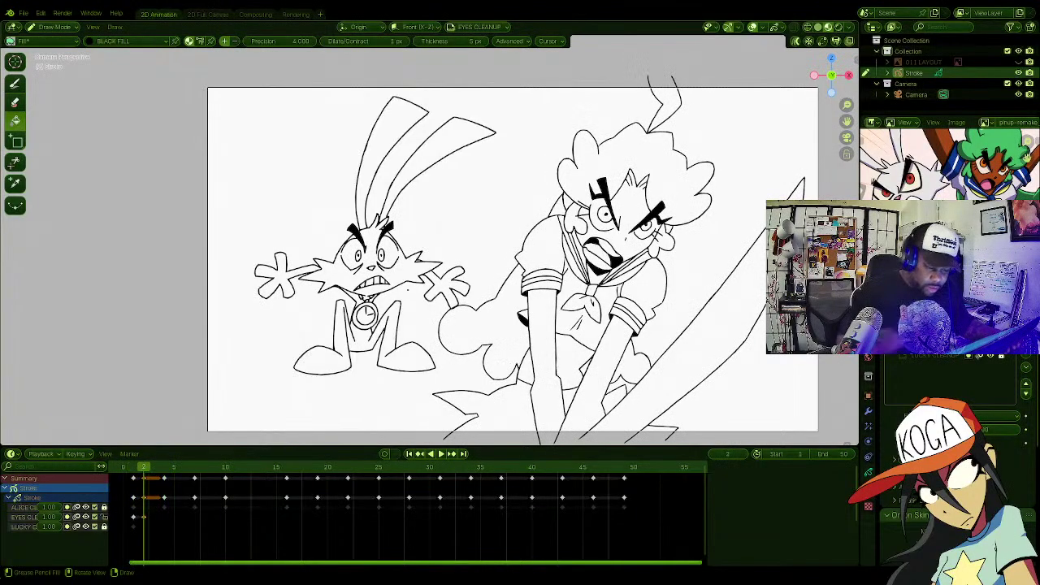
{"action": "key", "text": "Left"}
{"action": "key", "text": "Left"}
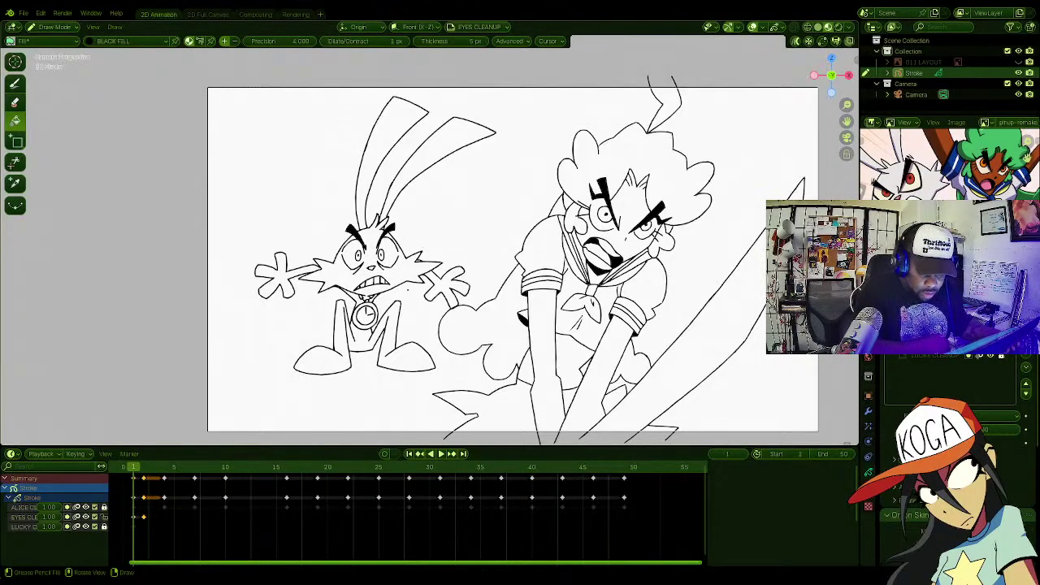
Step: Step through the timeline frame by frame up to frame 47 and play the animation again to review the whole shot
{"action": "key", "text": "Right"}
{"action": "key", "text": "Right"}
{"action": "key", "text": "Right"}
{"action": "key", "text": "Right"}
{"action": "key", "text": "Right"}
{"action": "key", "text": "Right"}
{"action": "key", "text": "Right"}
{"action": "key", "text": "Right"}
{"action": "key", "text": "Right"}
{"action": "key", "text": "Right"}
{"action": "key", "text": "Right"}
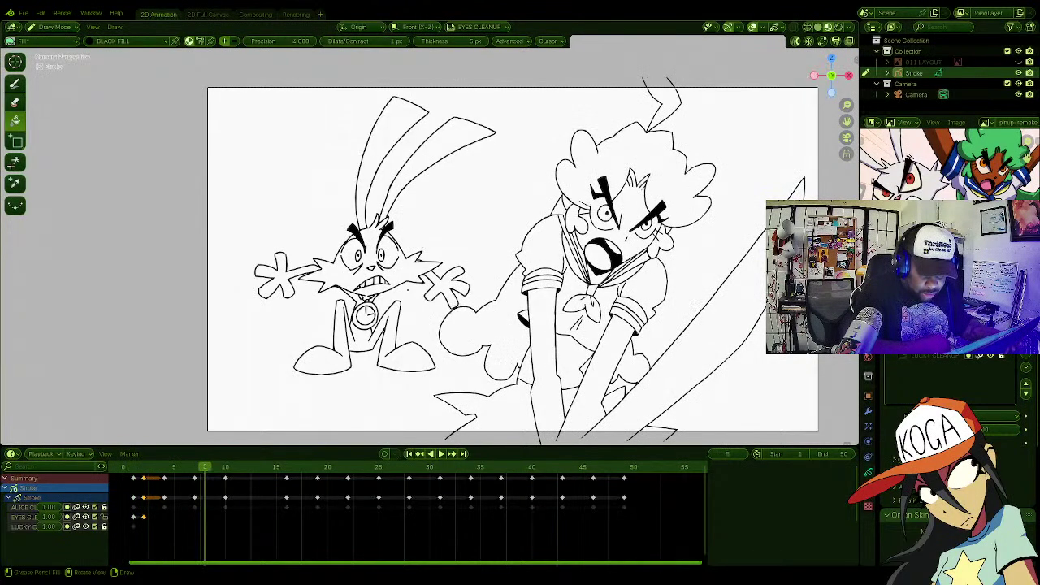
{"action": "key", "text": "Right"}
{"action": "key", "text": "Right"}
{"action": "key", "text": "Right"}
{"action": "key", "text": "Right"}
{"action": "key", "text": "Right"}
{"action": "key", "text": "Right"}
{"action": "key", "text": "Right"}
{"action": "key", "text": "Right"}
{"action": "key", "text": "Right"}
{"action": "key", "text": "Right"}
{"action": "key", "text": "Right"}
{"action": "key", "text": "Right"}
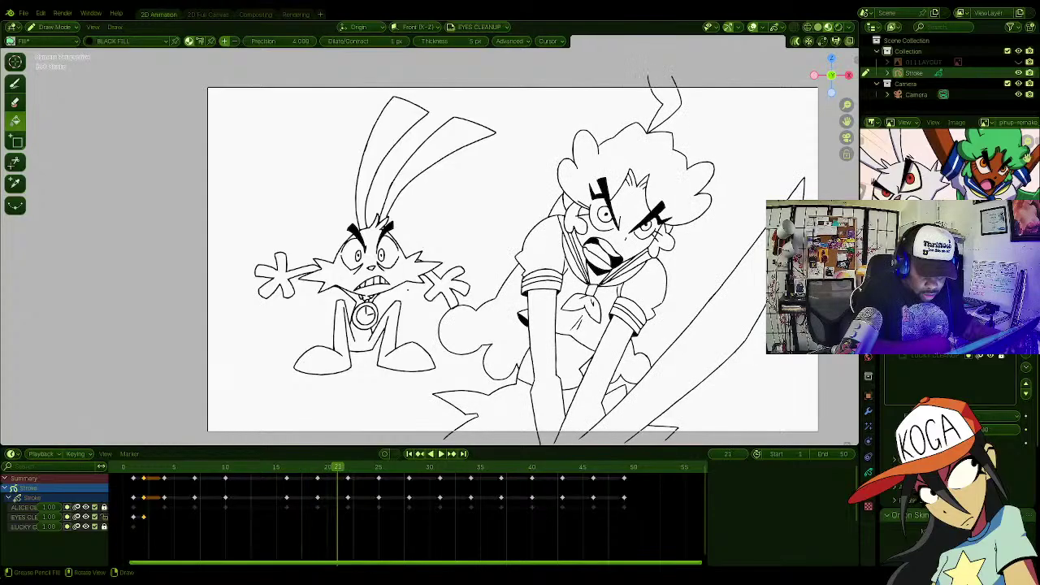
{"action": "key", "text": "Right"}
{"action": "key", "text": "Right"}
{"action": "key", "text": "Right"}
{"action": "key", "text": "Right"}
{"action": "key", "text": "Right"}
{"action": "key", "text": "Right"}
{"action": "key", "text": "Right"}
{"action": "key", "text": "Right"}
{"action": "key", "text": "Right"}
{"action": "key", "text": "Right"}
{"action": "key", "text": "Right"}
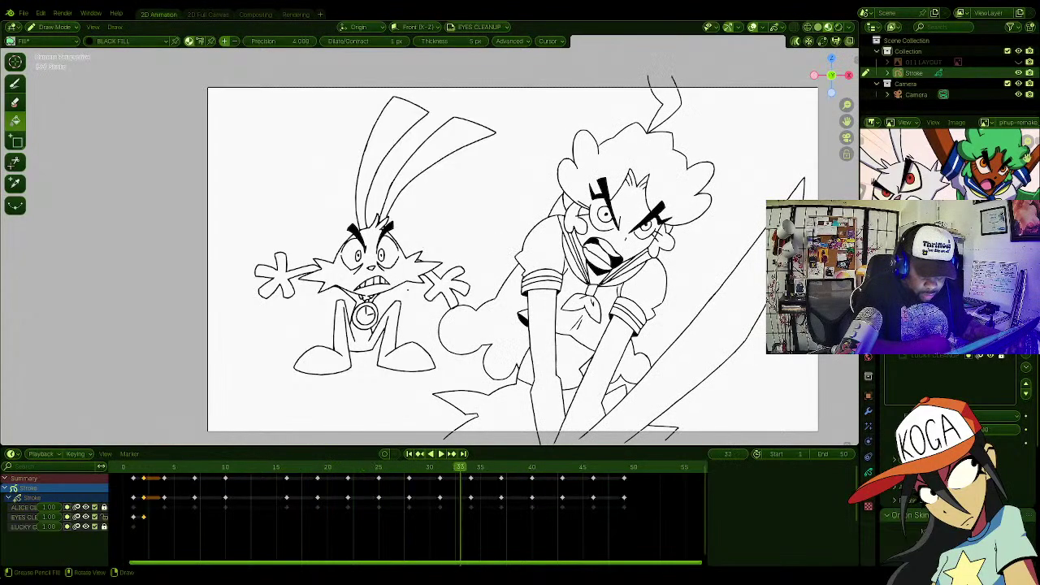
{"action": "key", "text": "Right"}
{"action": "key", "text": "Right"}
{"action": "key", "text": "Right"}
{"action": "key", "text": "Right"}
{"action": "key", "text": "Right"}
{"action": "key", "text": "Right"}
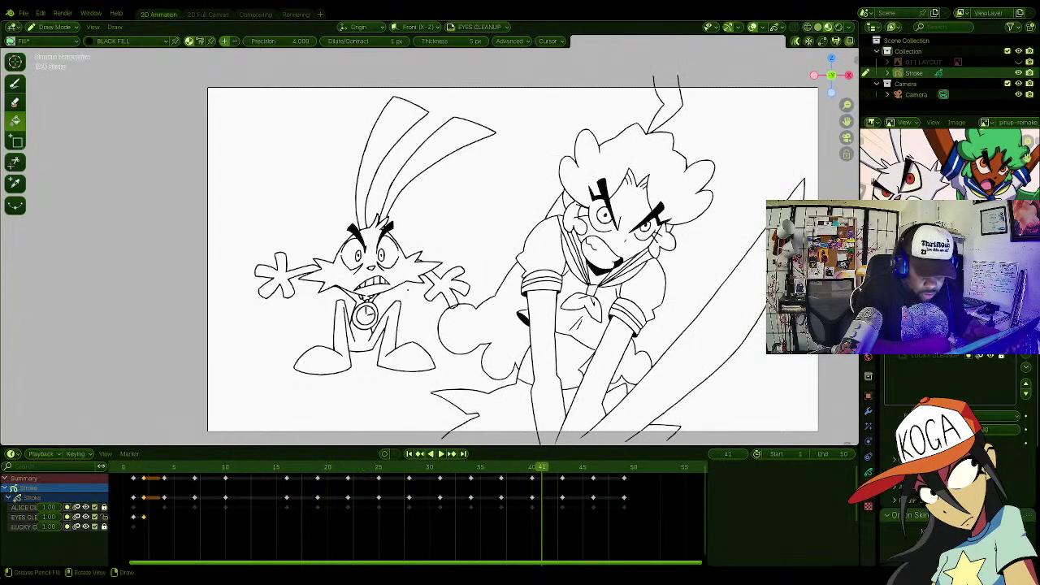
{"action": "key", "text": "Right"}
{"action": "key", "text": "Right"}
{"action": "key", "text": "Right"}
{"action": "key", "text": "Right"}
{"action": "key", "text": "Right"}
{"action": "key", "text": "Right"}
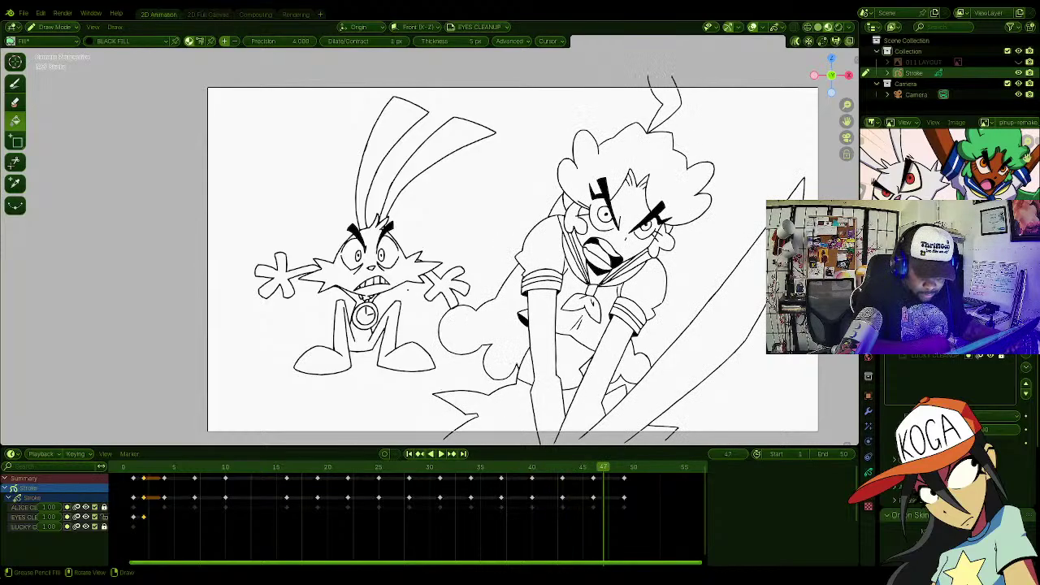
{"action": "key", "text": "space"}
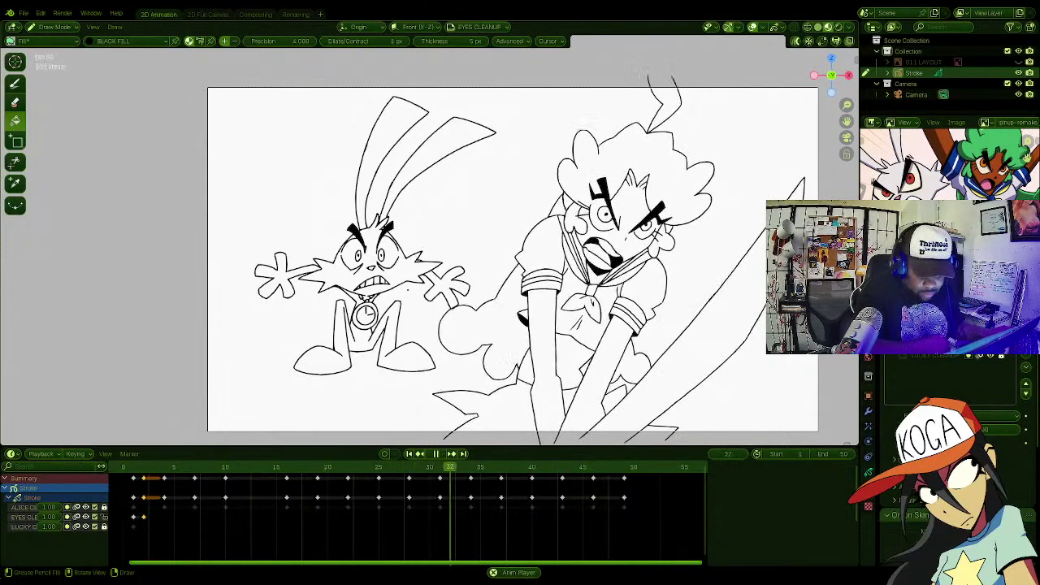
{"action": "key", "text": "space"}
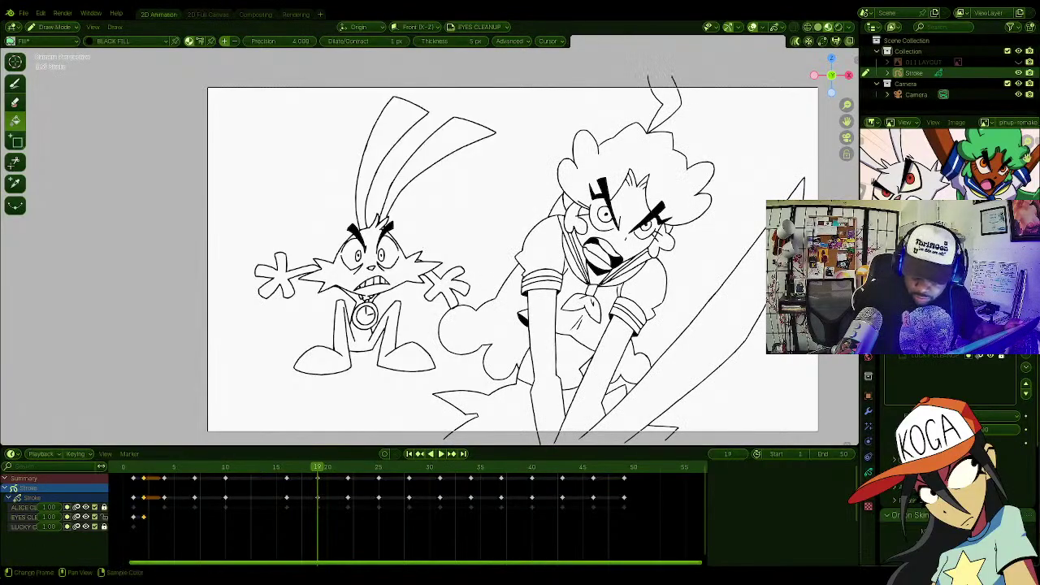
Step: Hide the LUCKY CLEANUP and EYES CLEANUP layers so that only the girl's line art is shown
{"action": "left_click", "coordinate": [990, 356]}
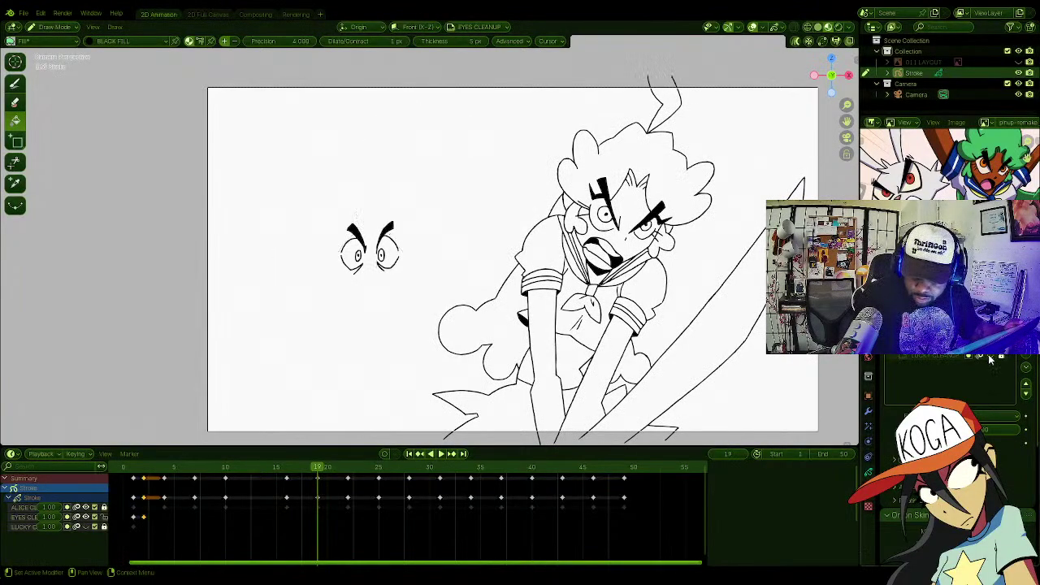
{"action": "scroll", "coordinate": [984, 357], "scroll_direction": "down", "scroll_amount": 1}
{"action": "left_click", "coordinate": [990, 356]}
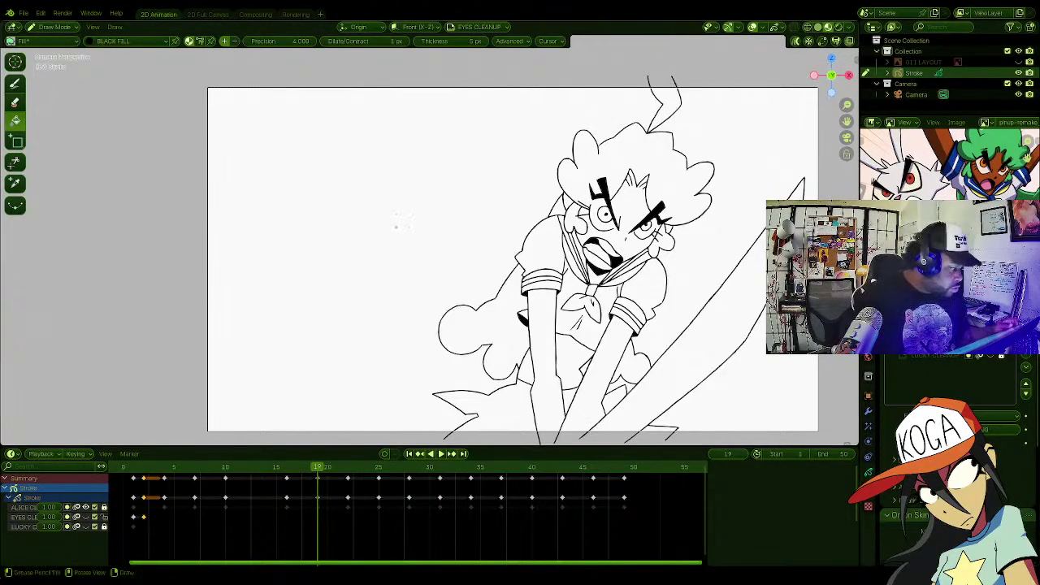
Step: Switch to the Draw tool with the Pencil brush and BLACK FILL material, and try a stroke on the canvas
{"action": "left_click", "coordinate": [15, 82]}
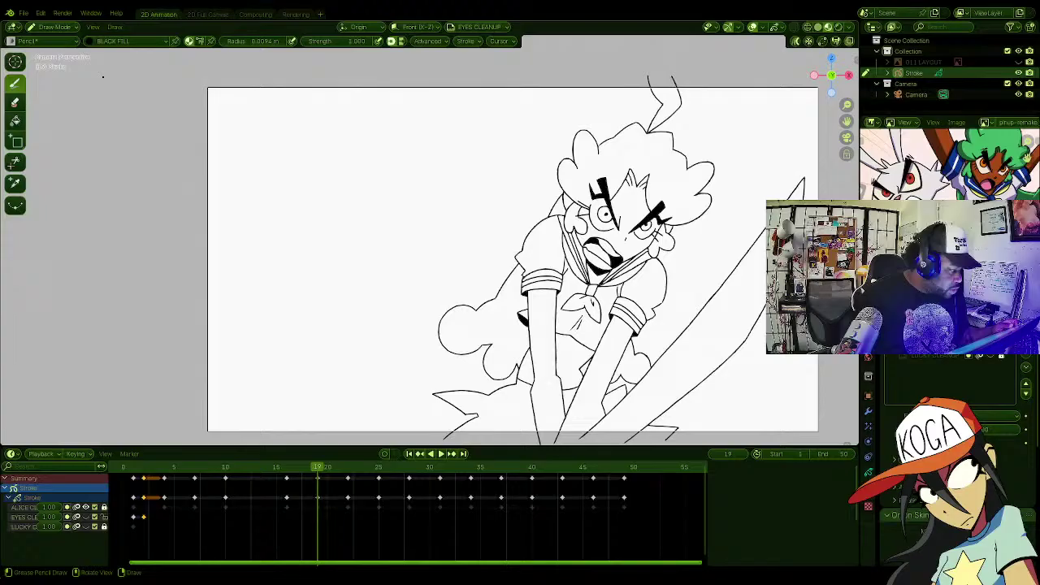
{"action": "left_click", "coordinate": [157, 42]}
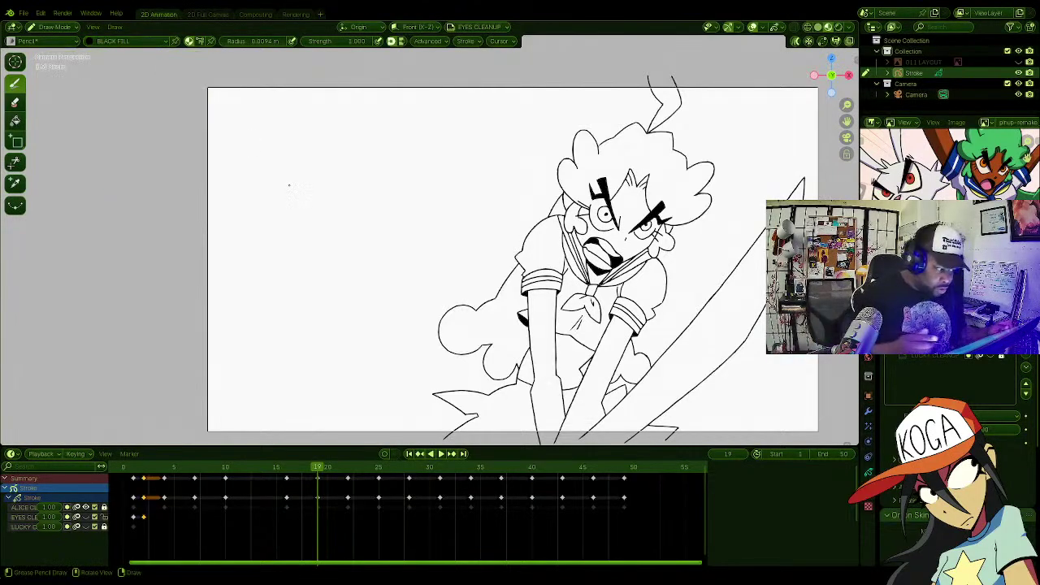
{"action": "left_click", "coordinate": [416, 139]}
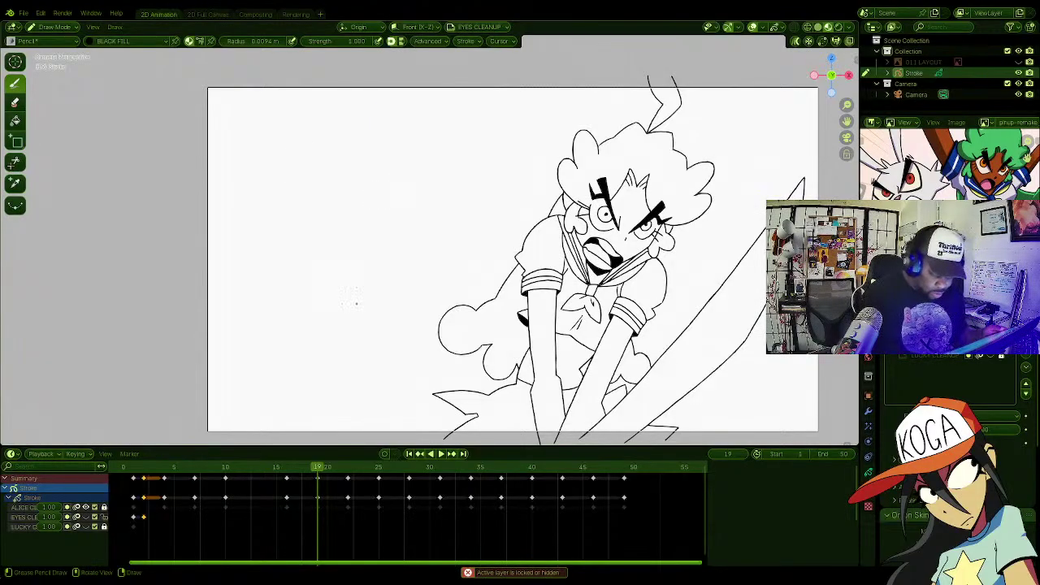
Step: Go to frame 1, duplicate the ALICE CLEANUP layer, and rename the copy ALICE COLOR
{"action": "left_click", "coordinate": [130, 466]}
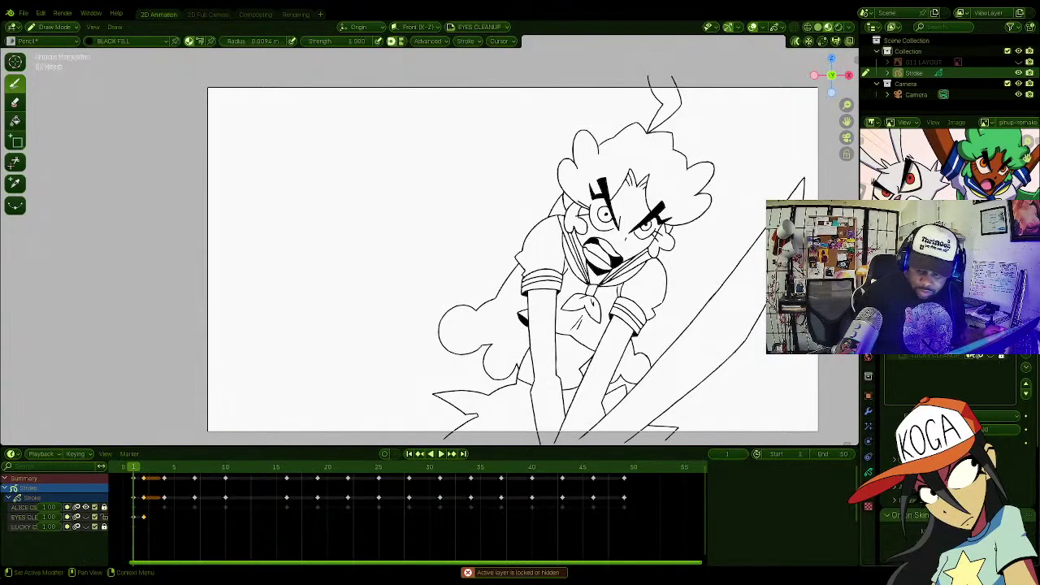
{"action": "left_click", "coordinate": [935, 334]}
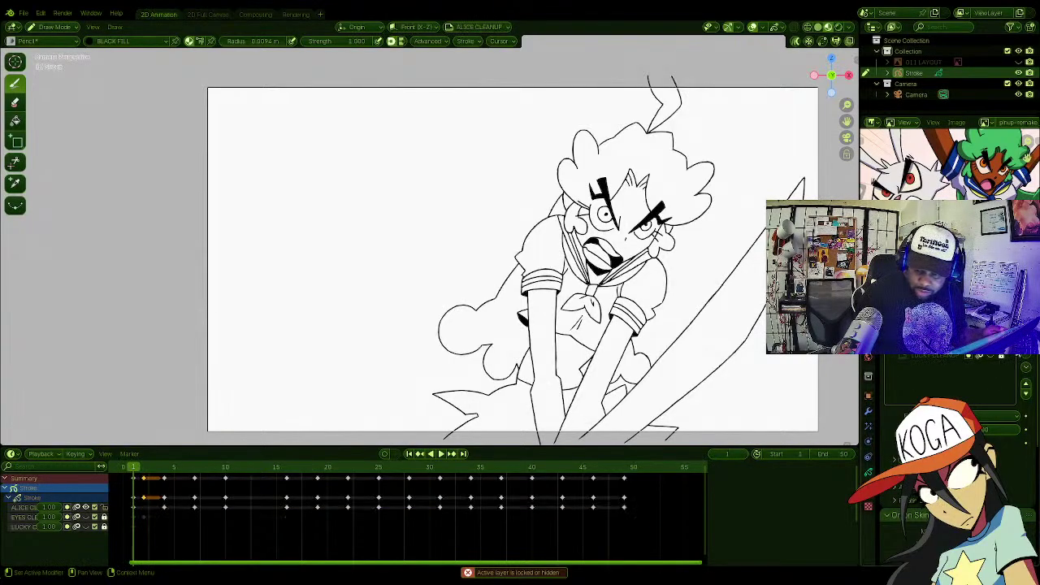
{"action": "left_click", "coordinate": [1026, 368]}
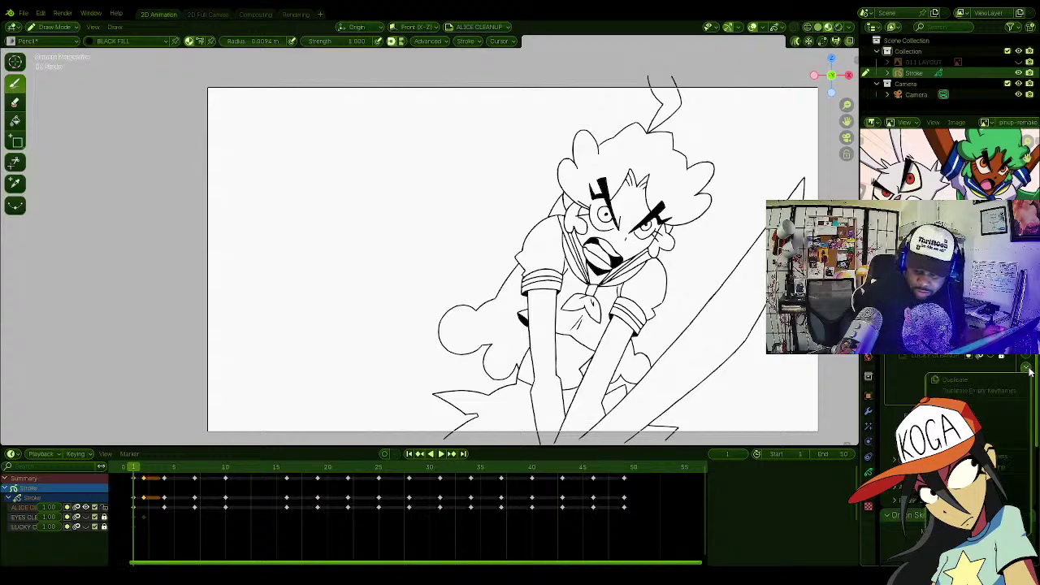
{"action": "left_click", "coordinate": [980, 380]}
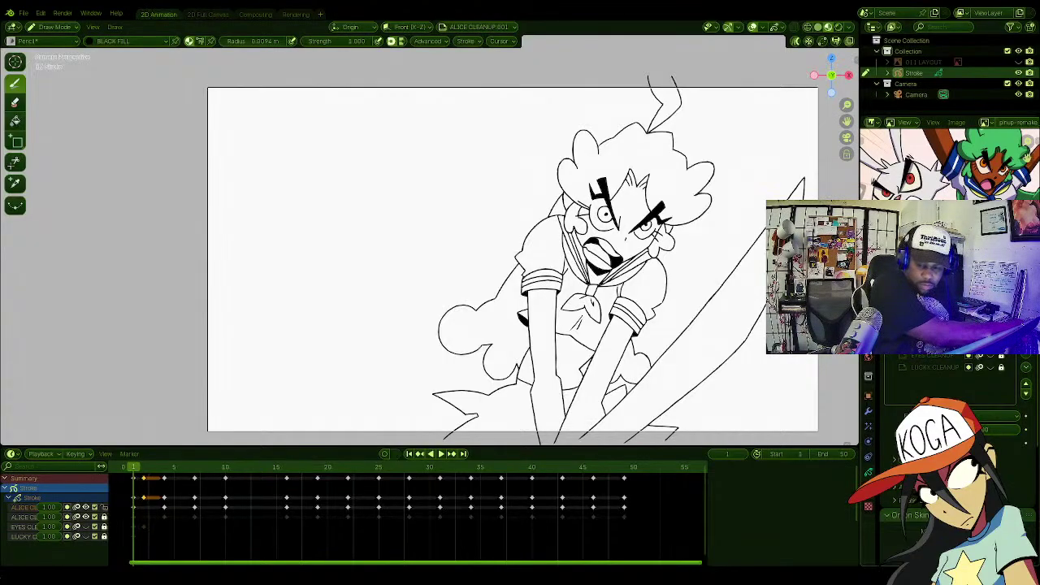
{"action": "key", "text": "Return"}
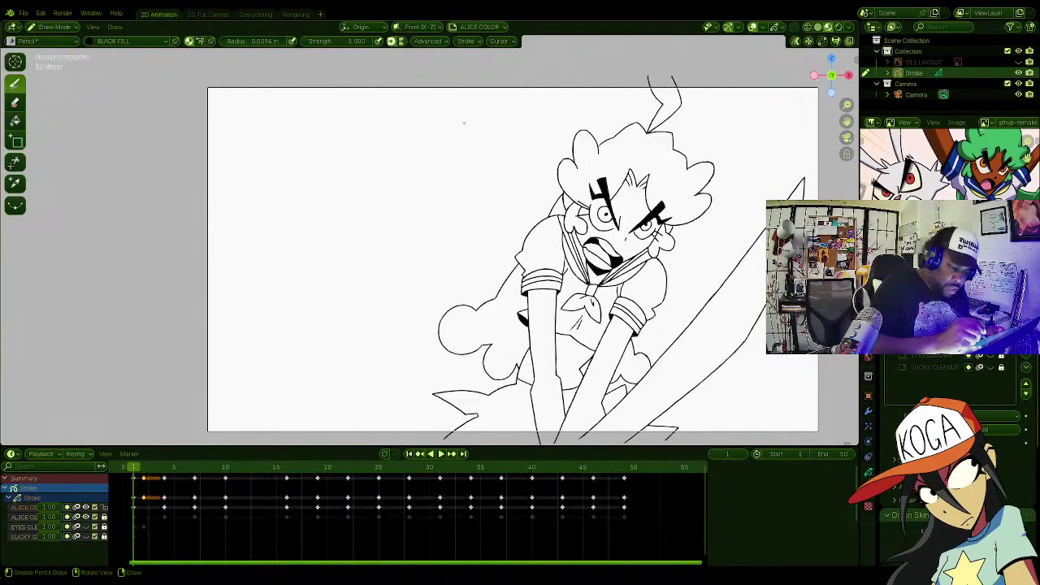
Step: Draw a large freeform BLACK FILL test shape on the ALICE COLOR layer beside the girl and undo it
{"action": "mouse_move", "coordinate": [464, 124]}
{"action": "left_mouse_down"}
{"action": "mouse_move", "coordinate": [361, 206]}
{"action": "mouse_move", "coordinate": [341, 301]}
{"action": "mouse_move", "coordinate": [455, 260]}
{"action": "mouse_move", "coordinate": [549, 130]}
{"action": "mouse_move", "coordinate": [451, 104]}
{"action": "left_mouse_up"}
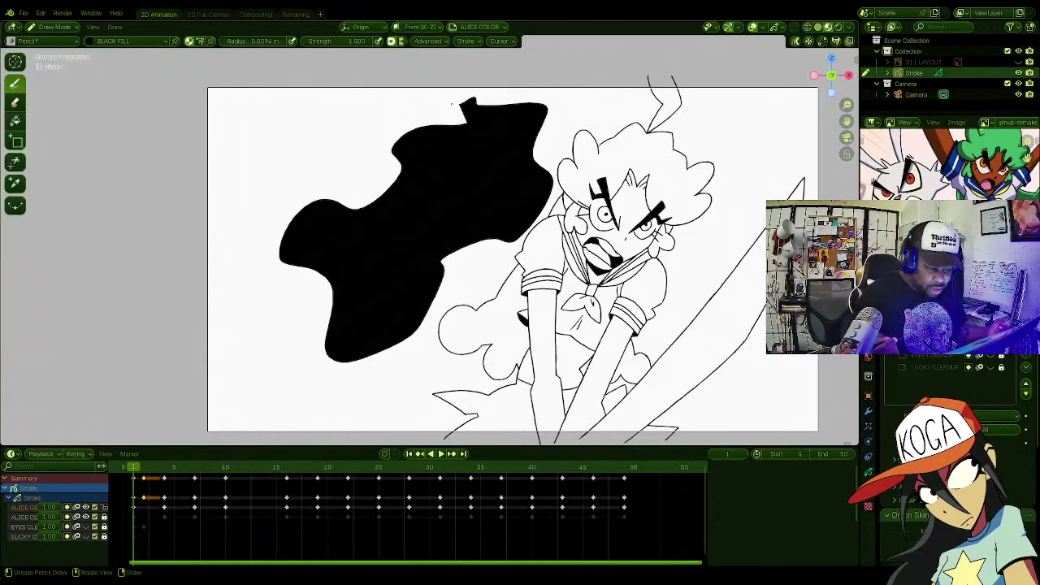
{"action": "key", "text": "ctrl+z"}
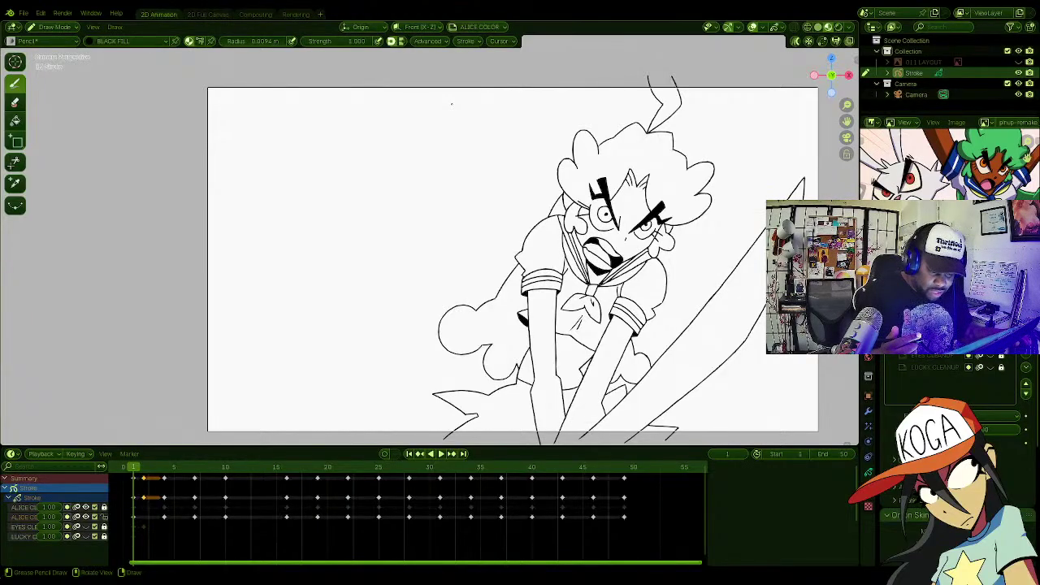
{"action": "scroll", "coordinate": [452, 103], "scroll_direction": "up", "scroll_amount": 4}
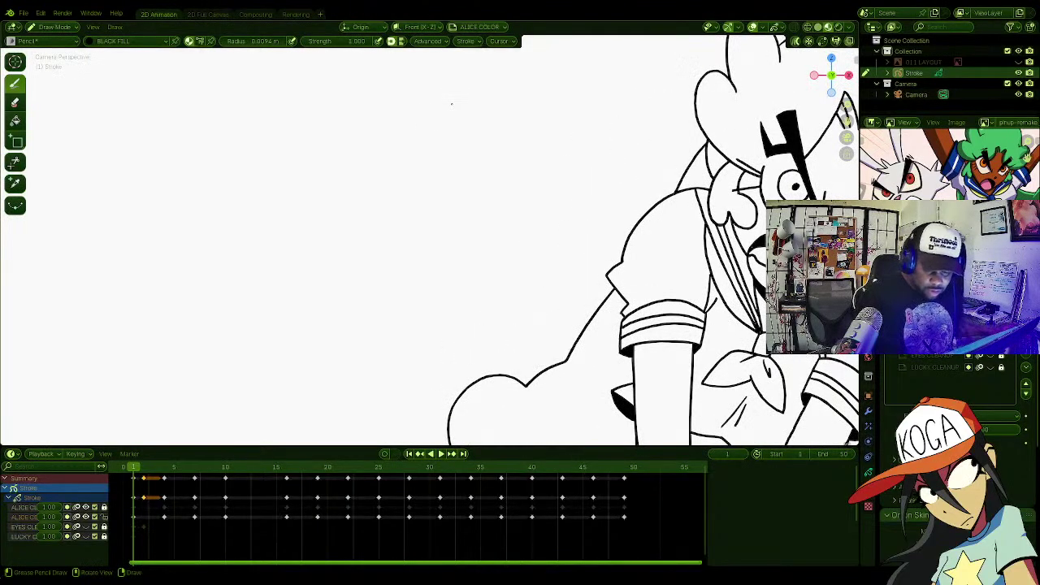
Step: Try a short BLACK FILL stroke on the blank canvas beside the girl's hair and undo it
{"action": "middle_click_drag", "start_coordinate": [537, 199], "coordinate": [460, 327], "text": "shift"}
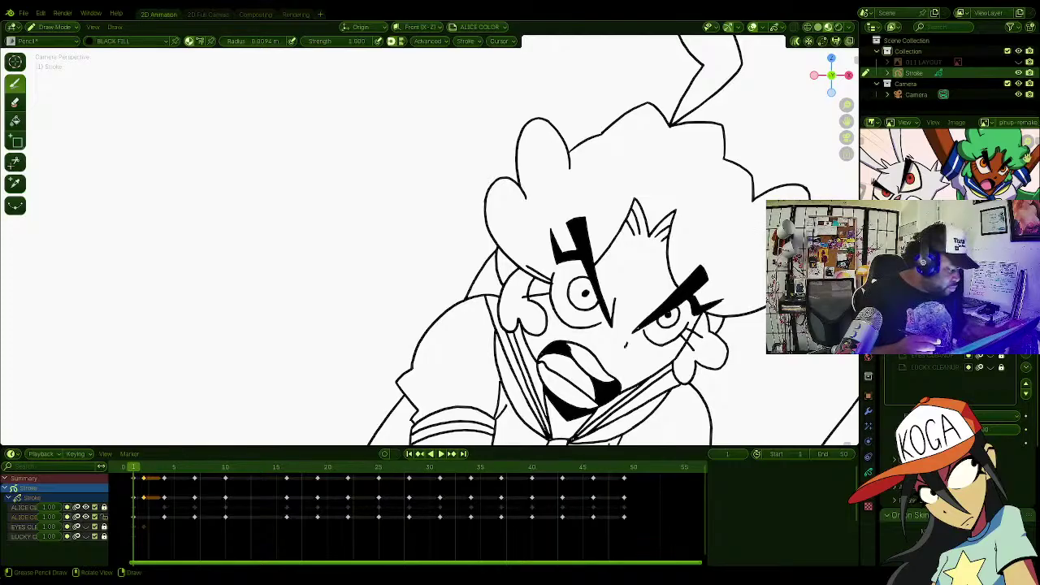
{"action": "middle_click_drag", "start_coordinate": [592, 187], "coordinate": [592, 71], "text": "ctrl"}
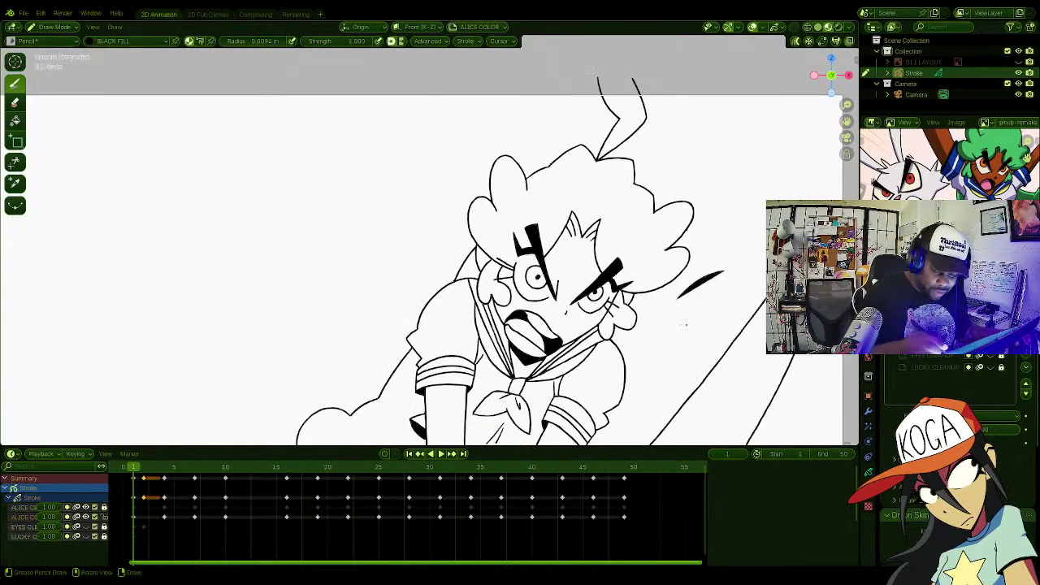
{"action": "left_click_drag", "start_coordinate": [685, 324], "coordinate": [737, 284]}
{"action": "key", "text": "ctrl+z"}
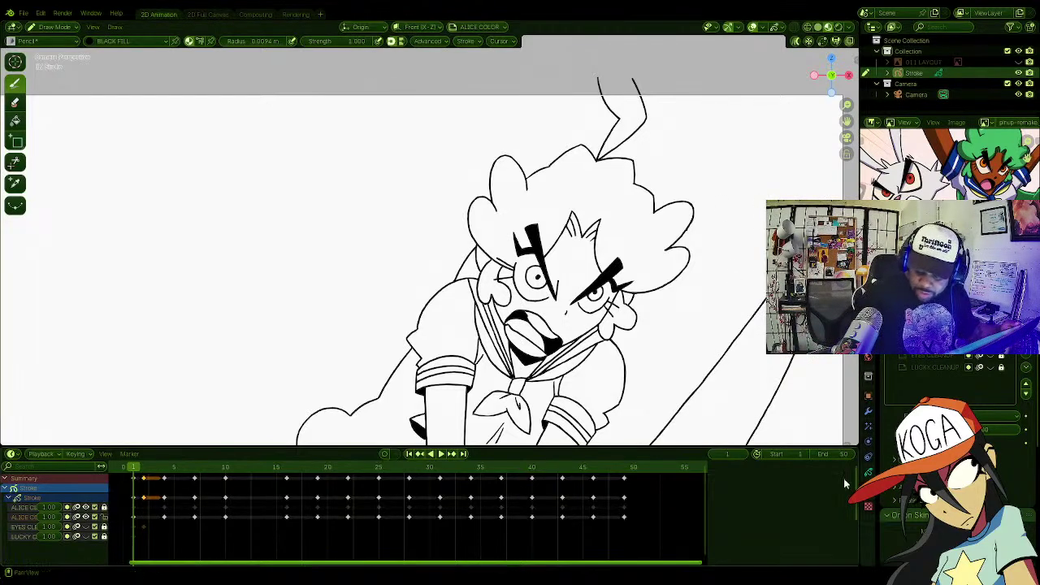
Step: Show the material properties and enlarge the properties and reference image areas, framing the girl in the reference
{"action": "left_click", "coordinate": [868, 506]}
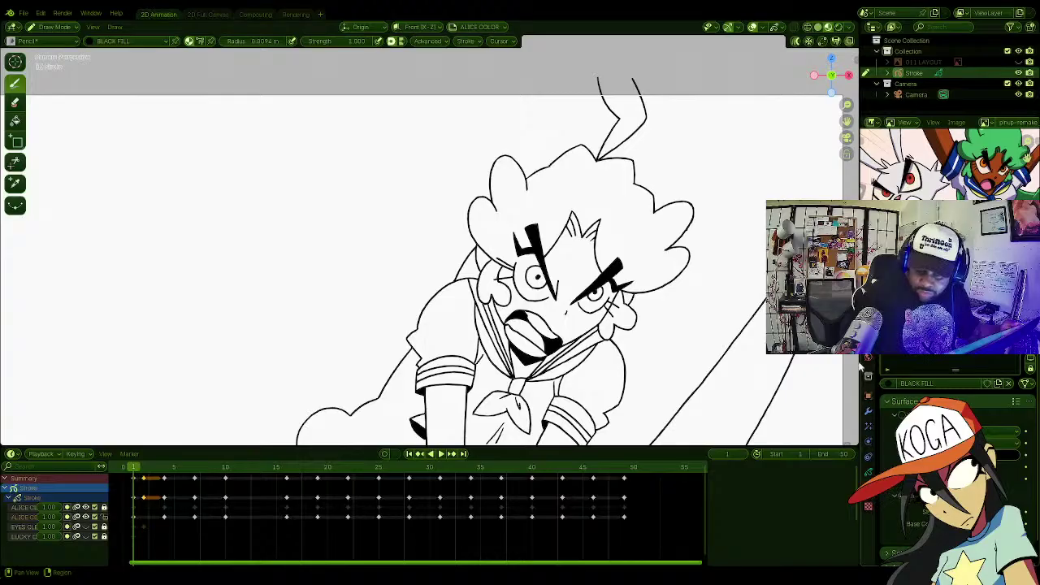
{"action": "left_click_drag", "start_coordinate": [860, 368], "coordinate": [792, 369]}
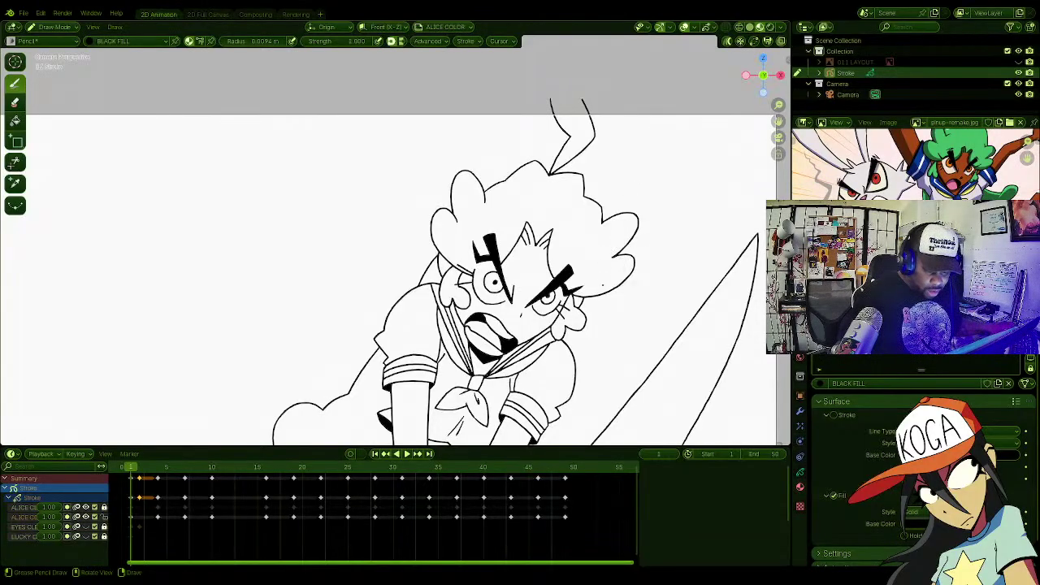
{"action": "middle_click_drag", "start_coordinate": [602, 284], "coordinate": [551, 233], "text": "shift"}
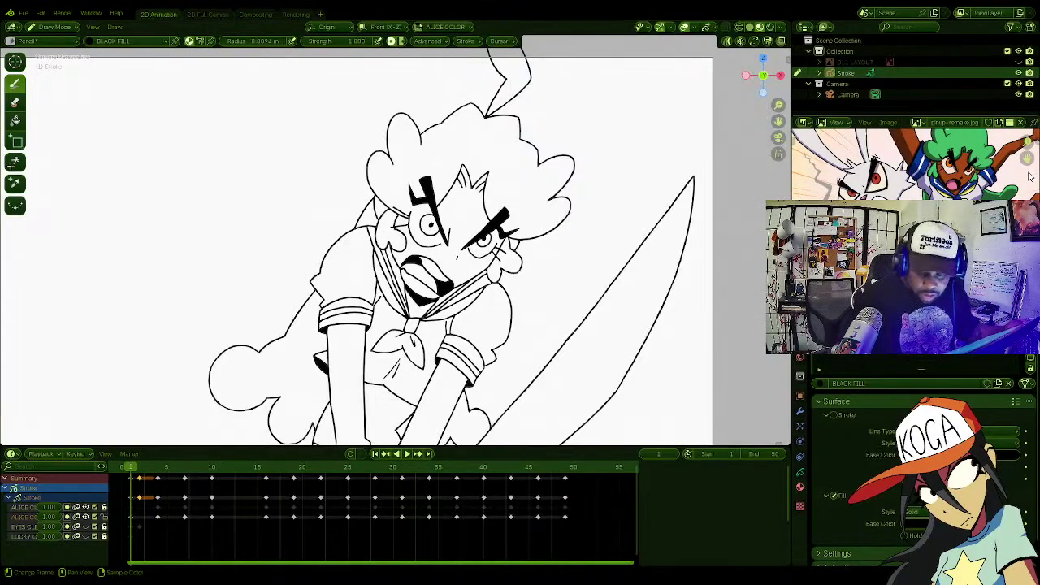
{"action": "scroll", "coordinate": [1027, 160], "scroll_direction": "up", "scroll_amount": 1}
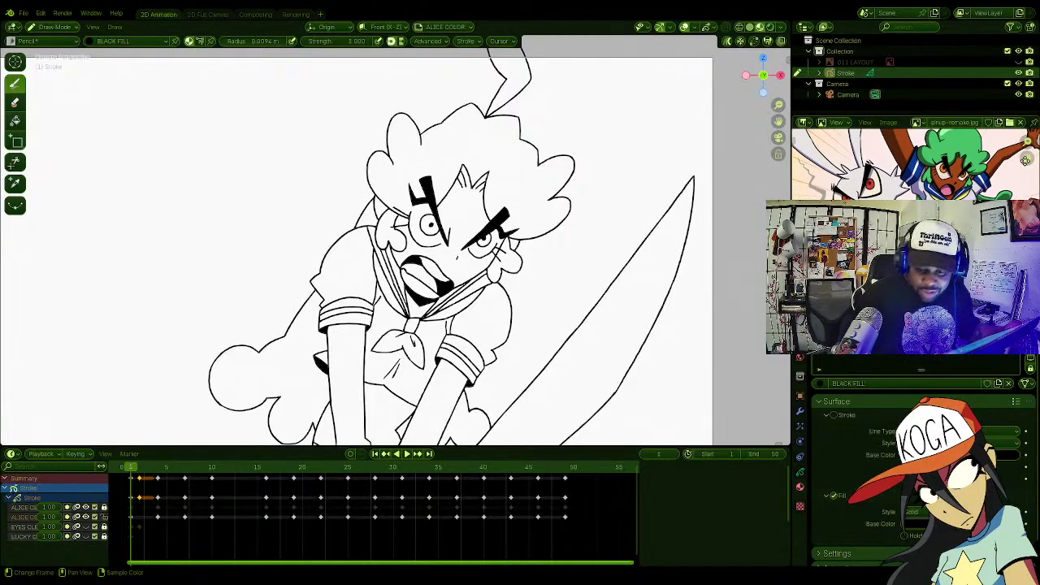
{"action": "left_click_drag", "start_coordinate": [895, 115], "coordinate": [895, 107]}
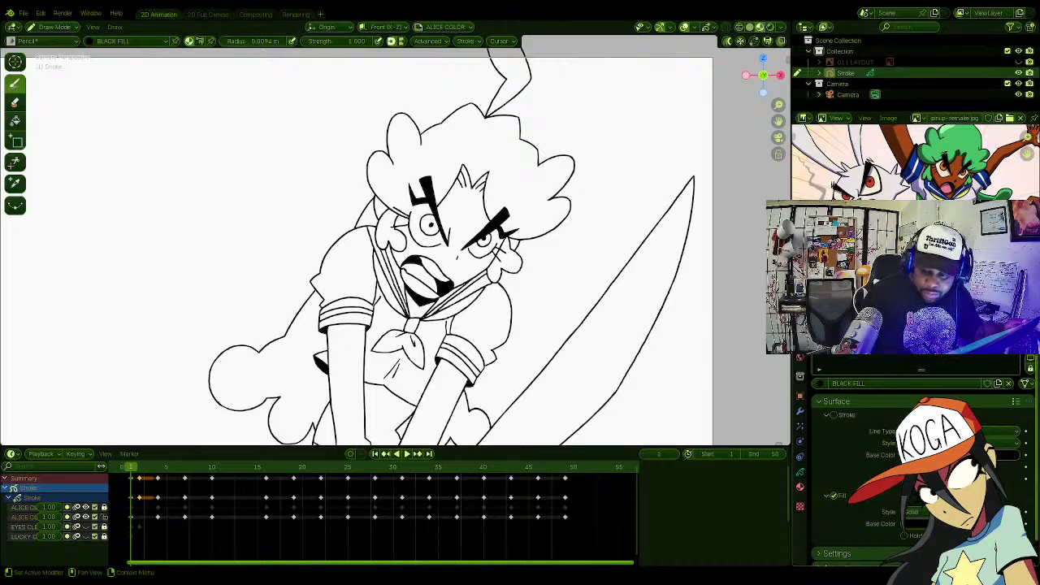
Step: Add a fill-only material named alice skin with its fill color sampled from the girl's brown arm in the reference image
{"action": "left_click", "coordinate": [1031, 292]}
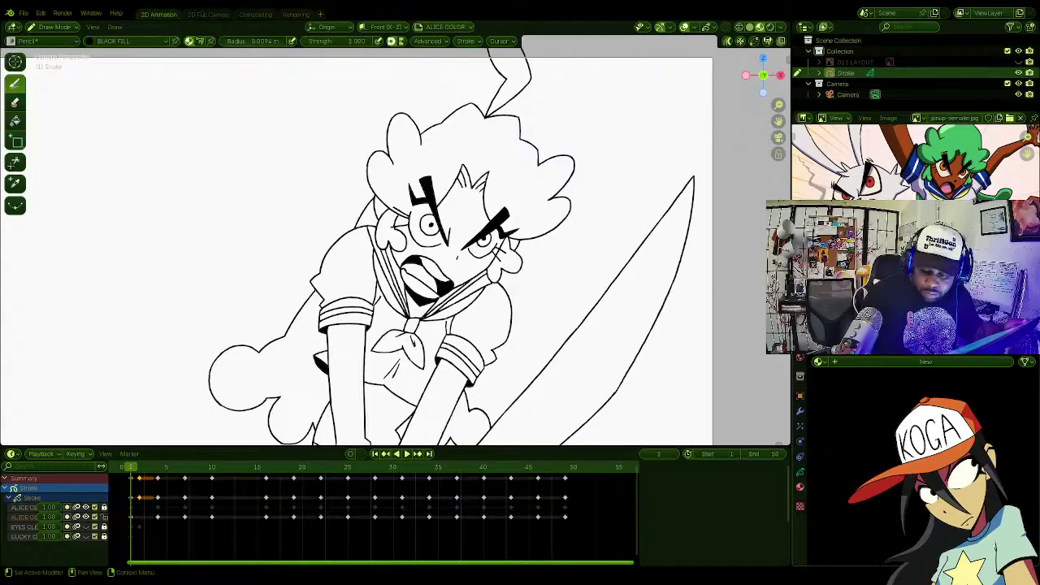
{"action": "left_click", "coordinate": [838, 359]}
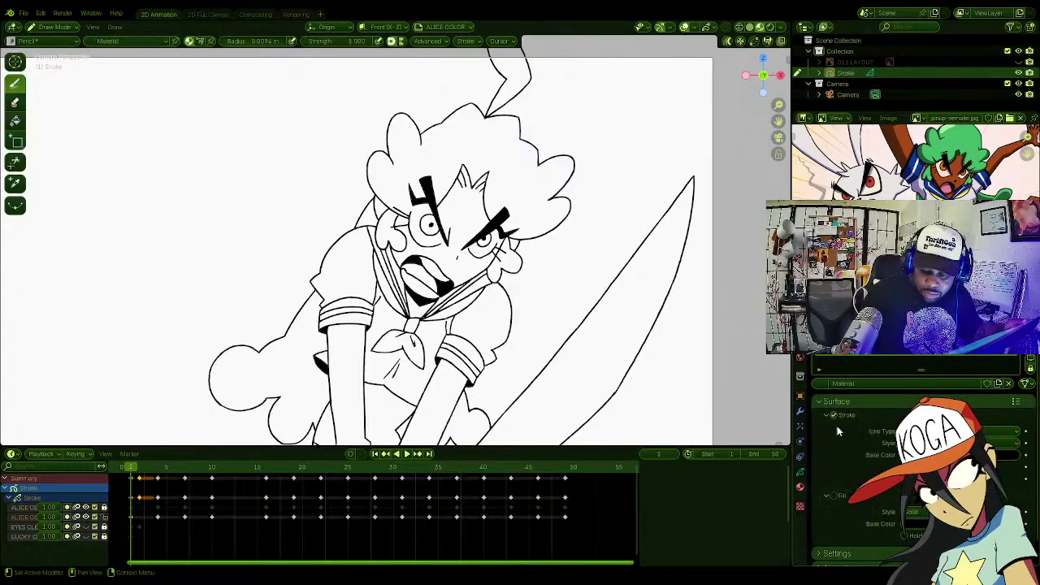
{"action": "left_click", "coordinate": [835, 495]}
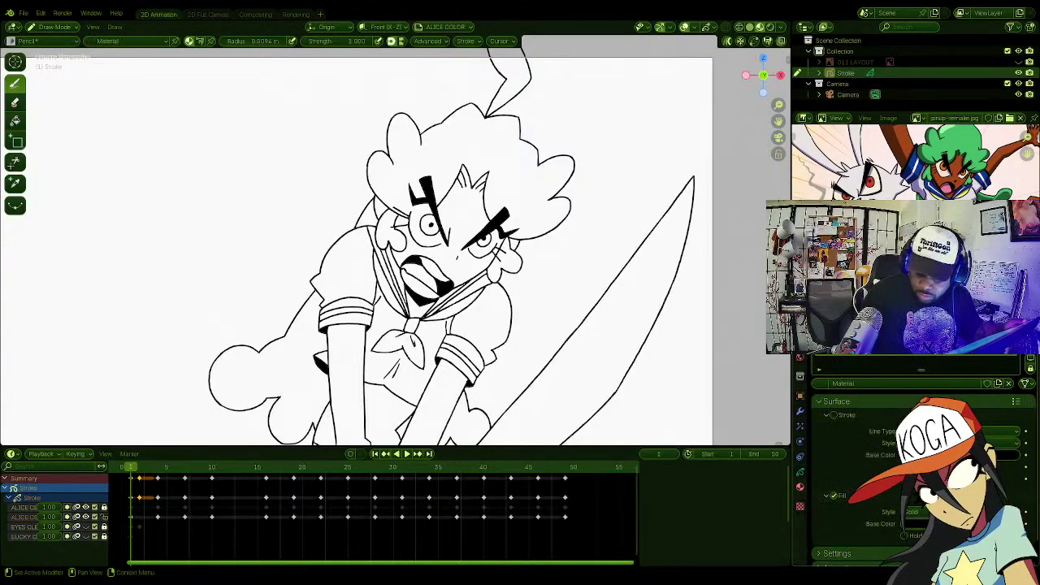
{"action": "left_click", "coordinate": [959, 524]}
{"action": "left_click", "coordinate": [1010, 508]}
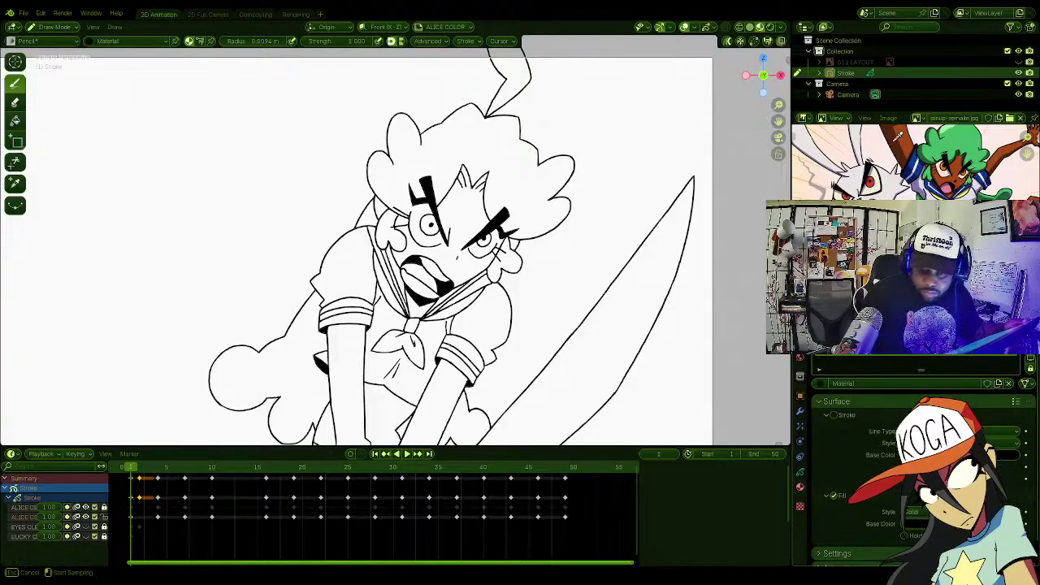
{"action": "left_click", "coordinate": [903, 134]}
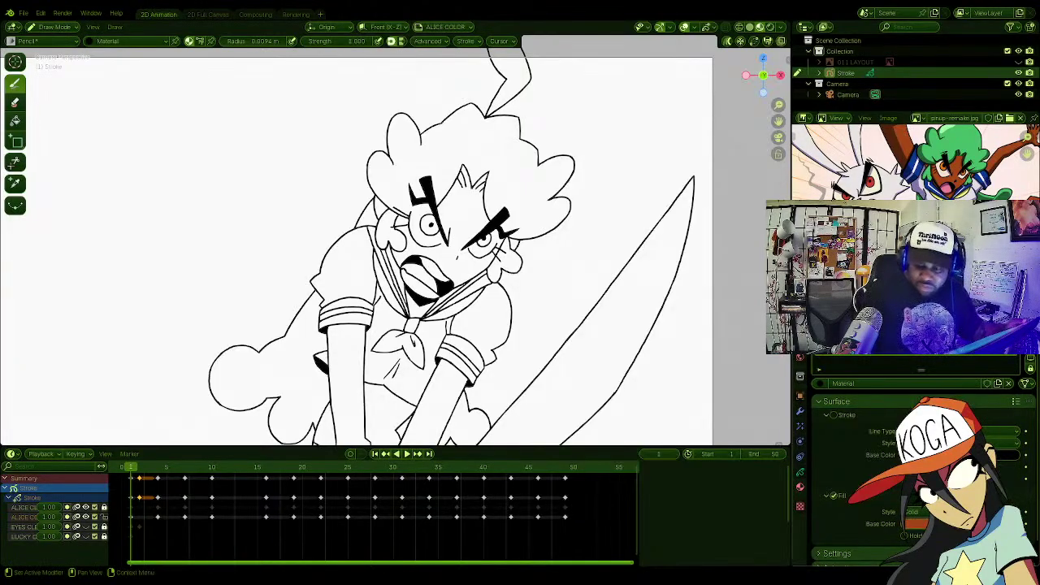
{"action": "scroll", "coordinate": [904, 163], "scroll_direction": "up", "scroll_amount": 2}
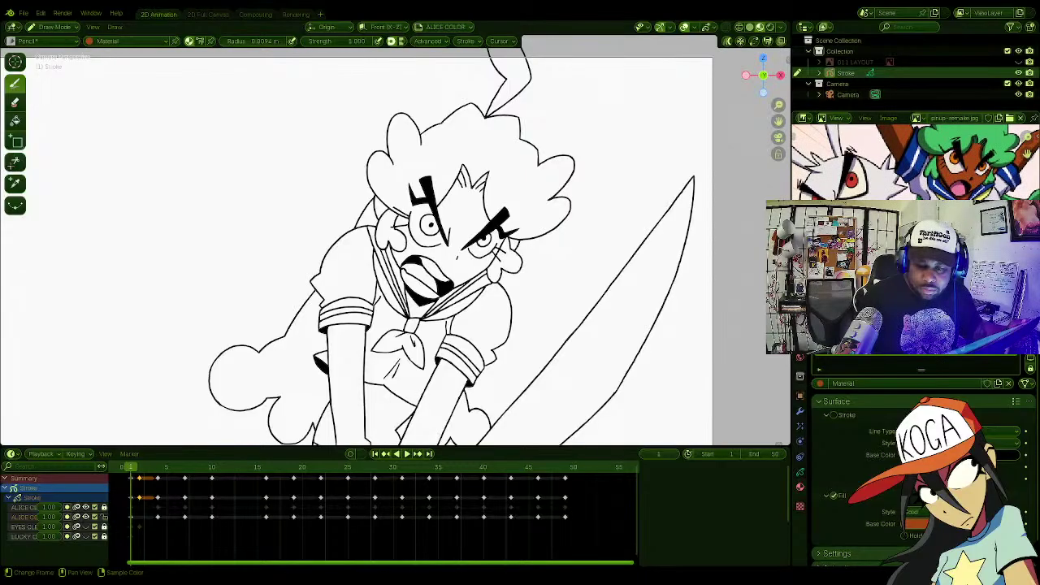
{"action": "left_click_drag", "start_coordinate": [1027, 152], "coordinate": [985, 200]}
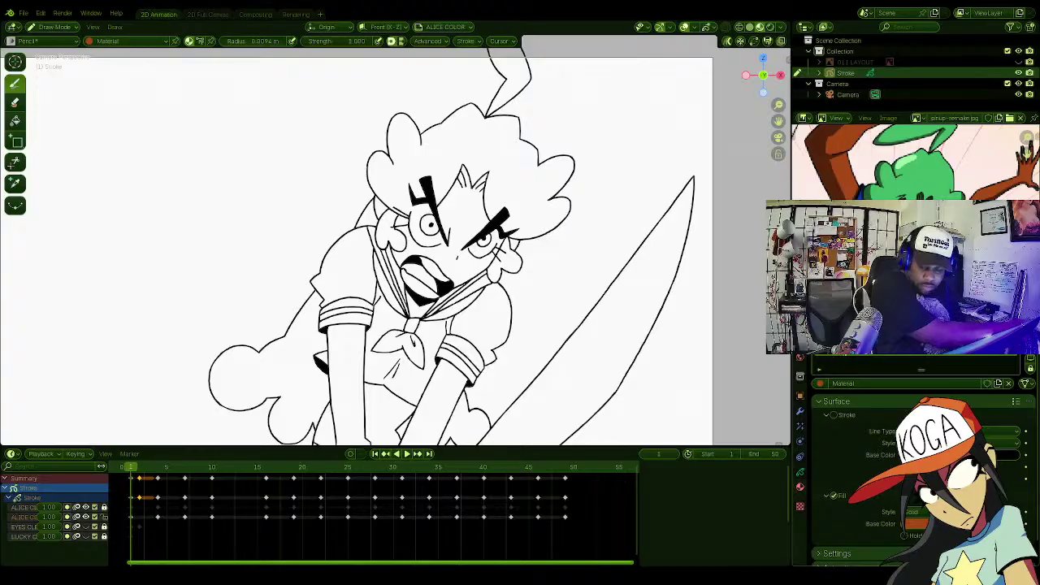
{"action": "key", "text": "Return"}
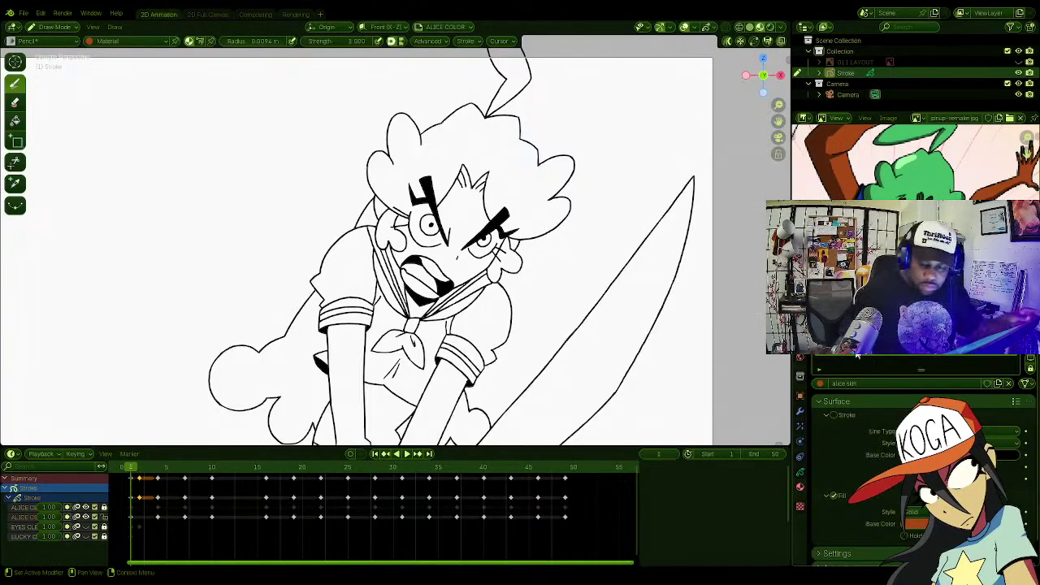
Step: Add a fill-only material named alice hair with its fill color sampled from the girl's green hair in the reference image
{"action": "left_click", "coordinate": [1030, 290]}
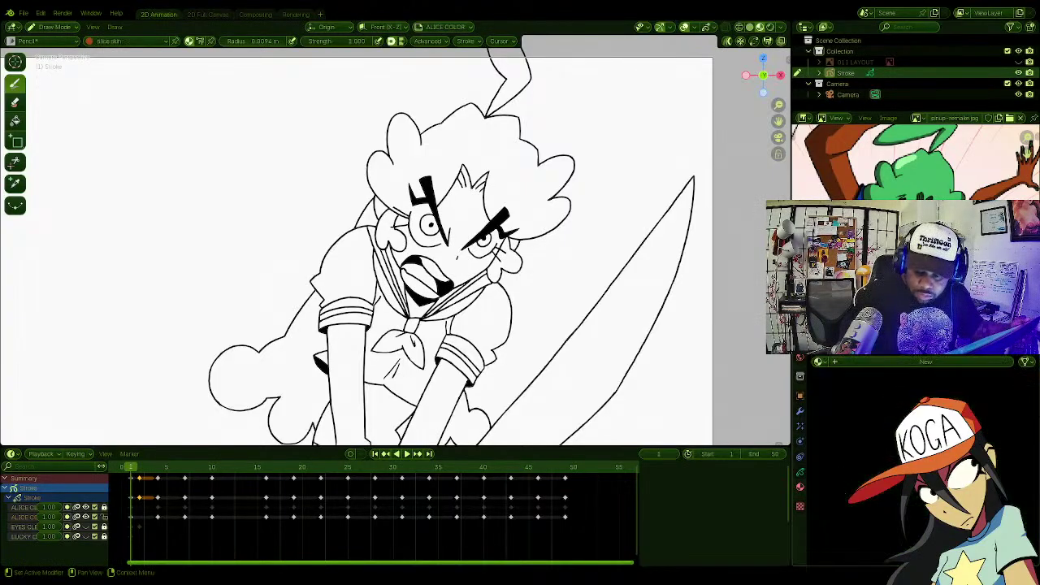
{"action": "left_click", "coordinate": [824, 362]}
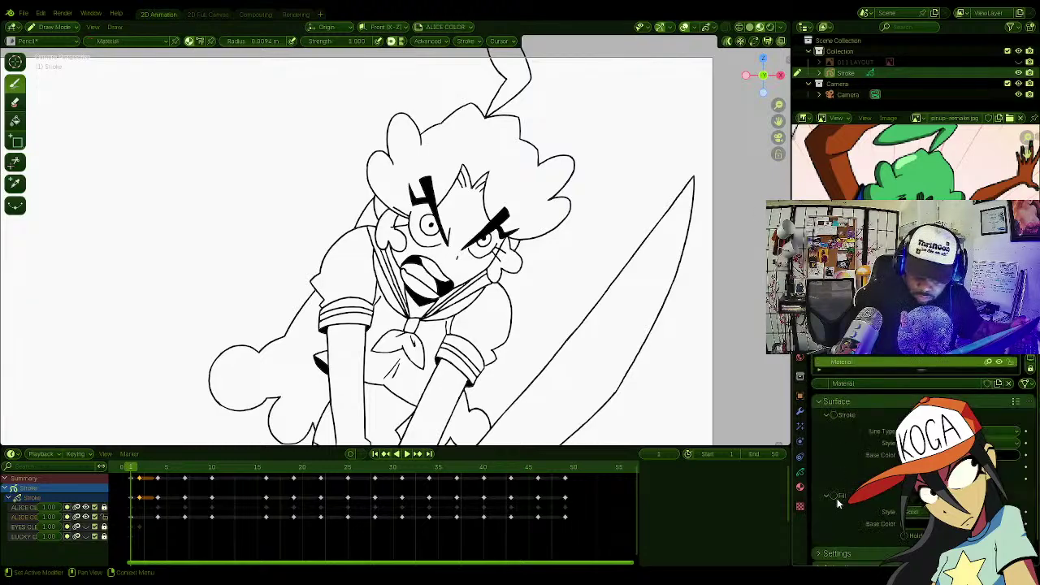
{"action": "left_click", "coordinate": [934, 524]}
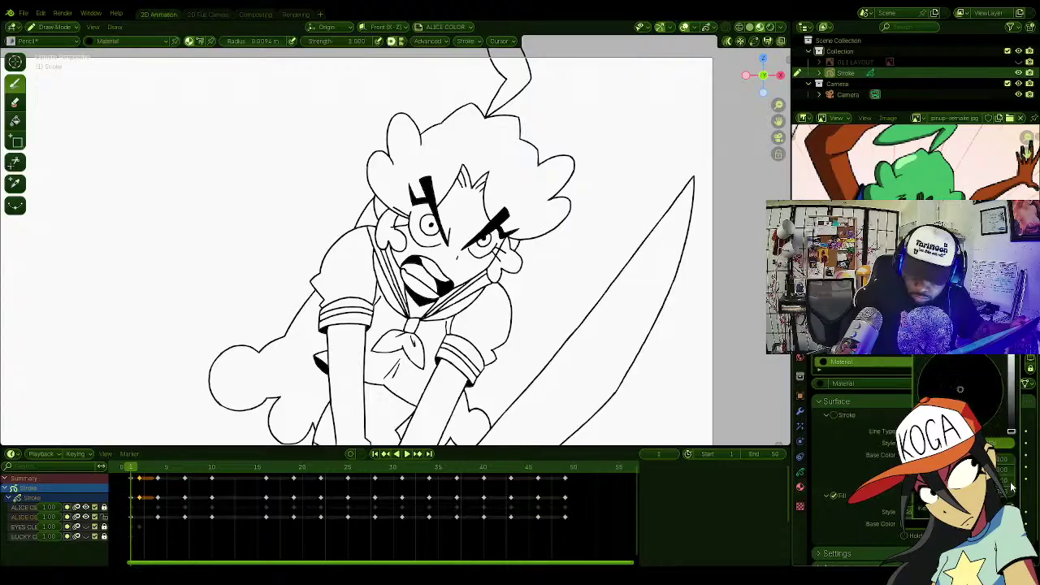
{"action": "left_click", "coordinate": [1013, 502]}
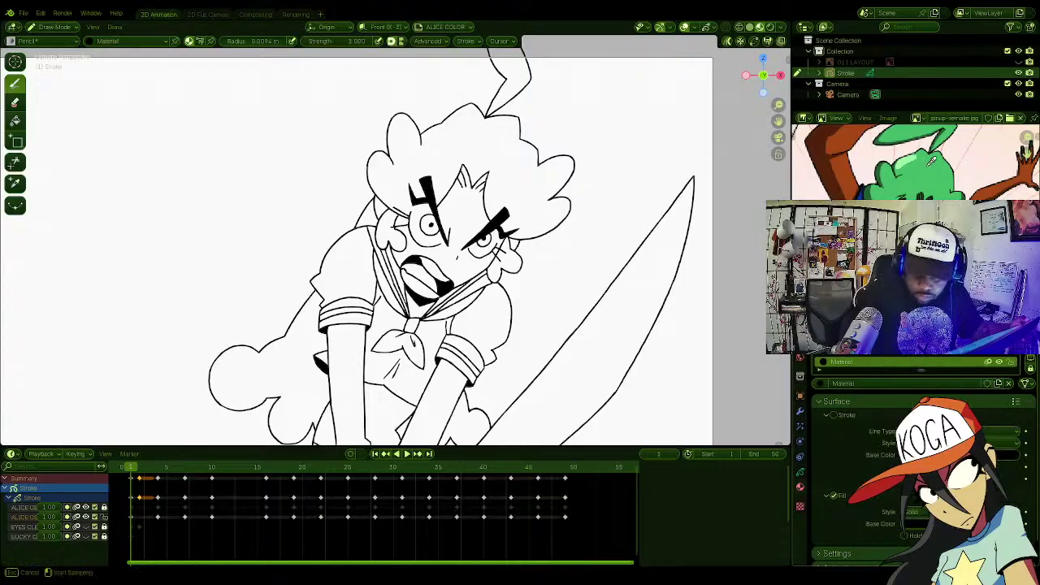
{"action": "left_click", "coordinate": [917, 181]}
{"action": "double_click", "coordinate": [843, 364]}
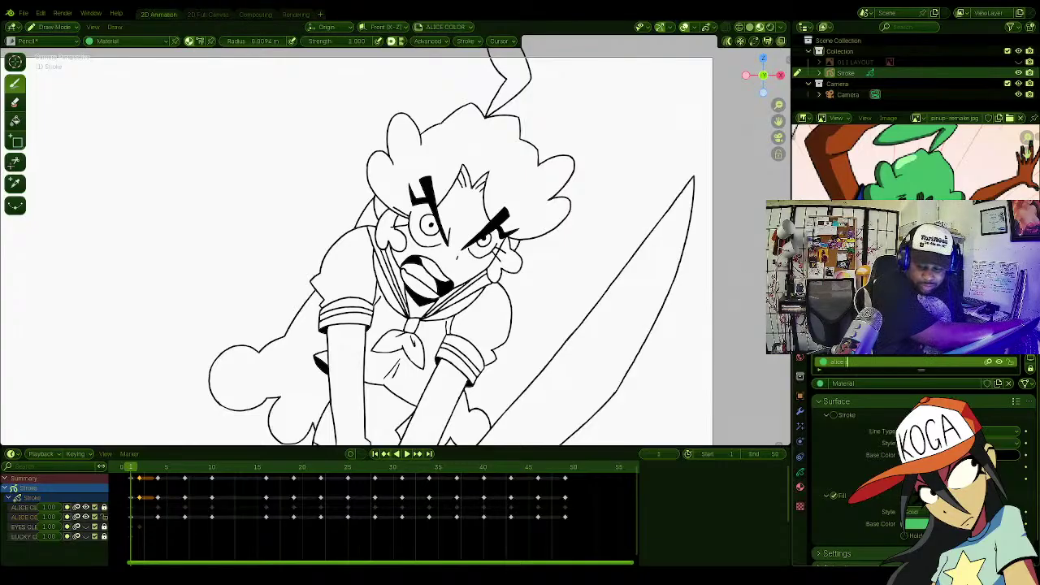
{"action": "type", "text": "r"}
{"action": "key", "text": "Return"}
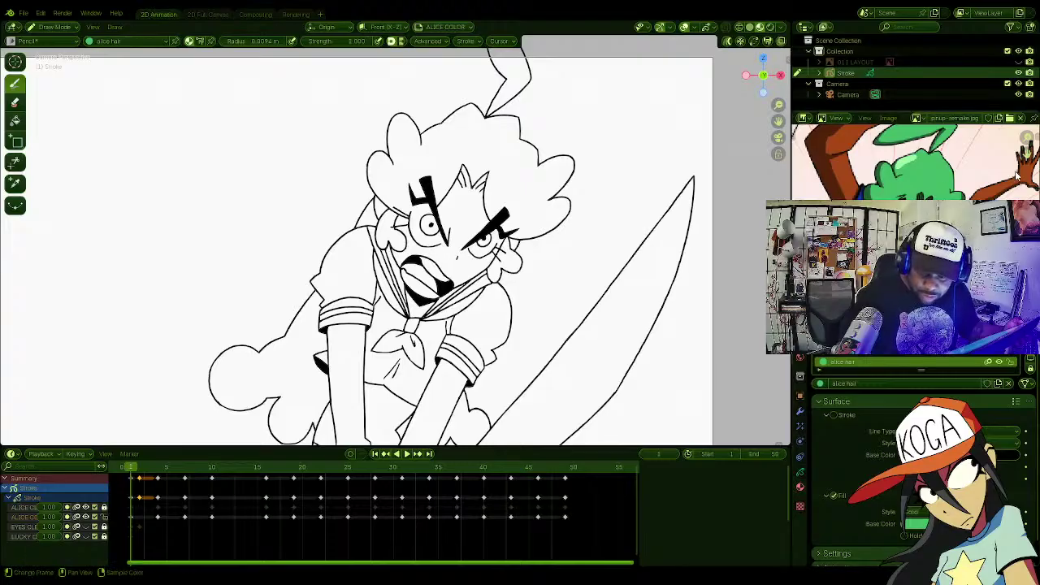
Step: Frame the girl's eyes in the reference image and add another new material with stroke off and fill on
{"action": "left_click_drag", "start_coordinate": [1027, 151], "coordinate": [1021, 102]}
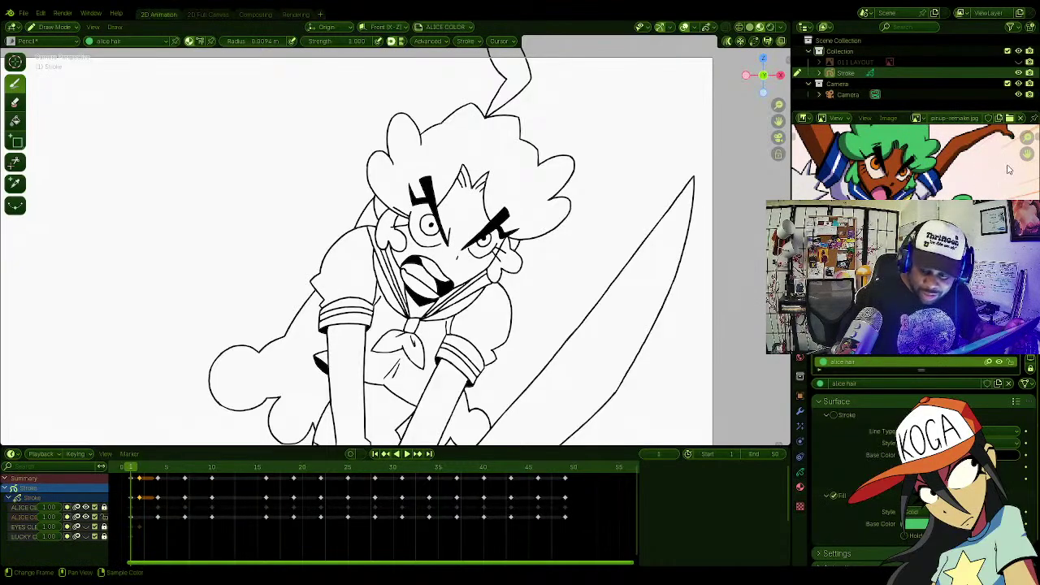
{"action": "left_click_drag", "start_coordinate": [1030, 155], "coordinate": [1027, 175]}
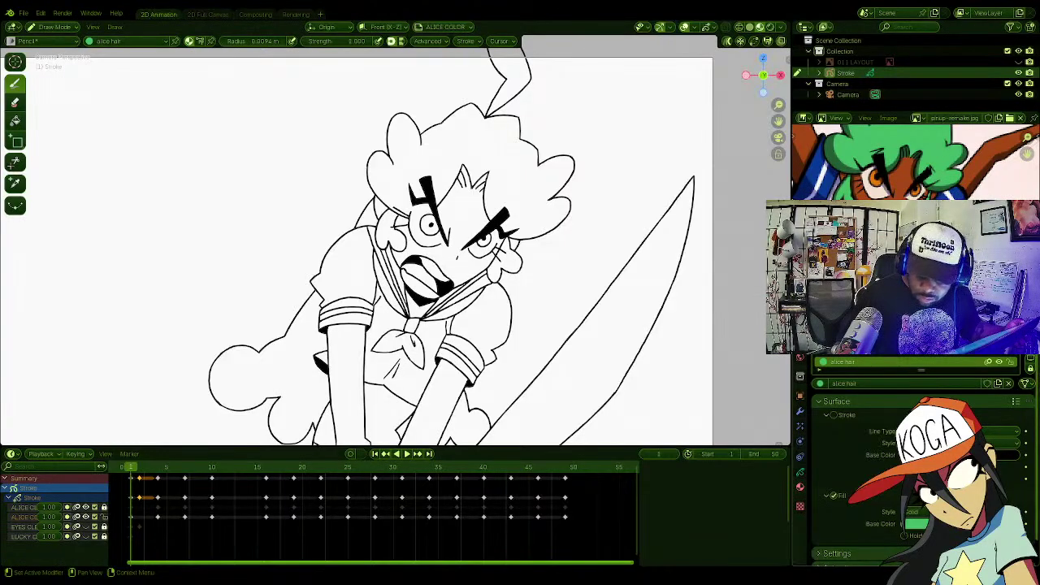
{"action": "left_click", "coordinate": [1030, 291]}
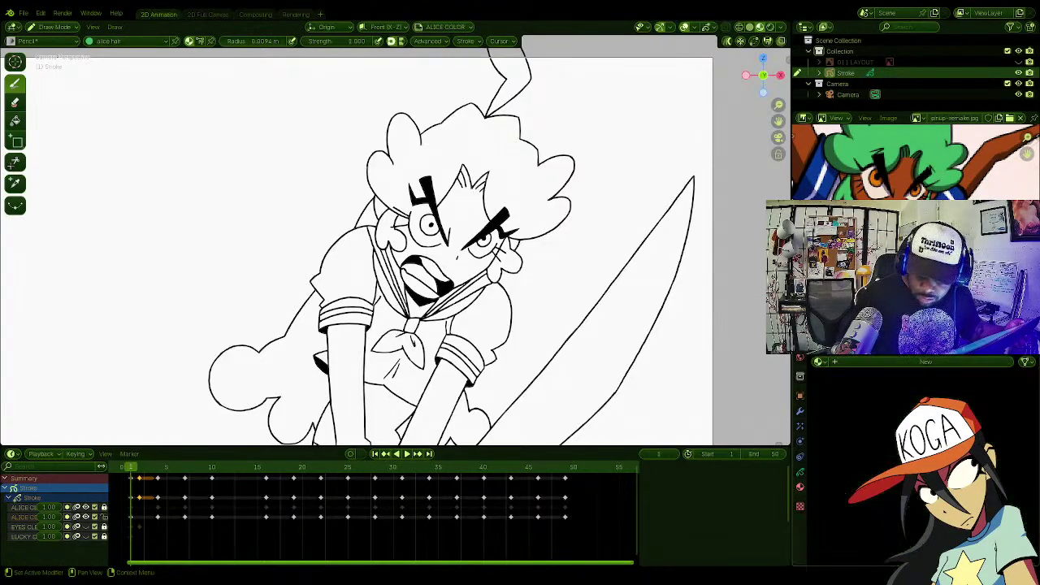
{"action": "left_click", "coordinate": [845, 363]}
{"action": "left_click", "coordinate": [837, 414]}
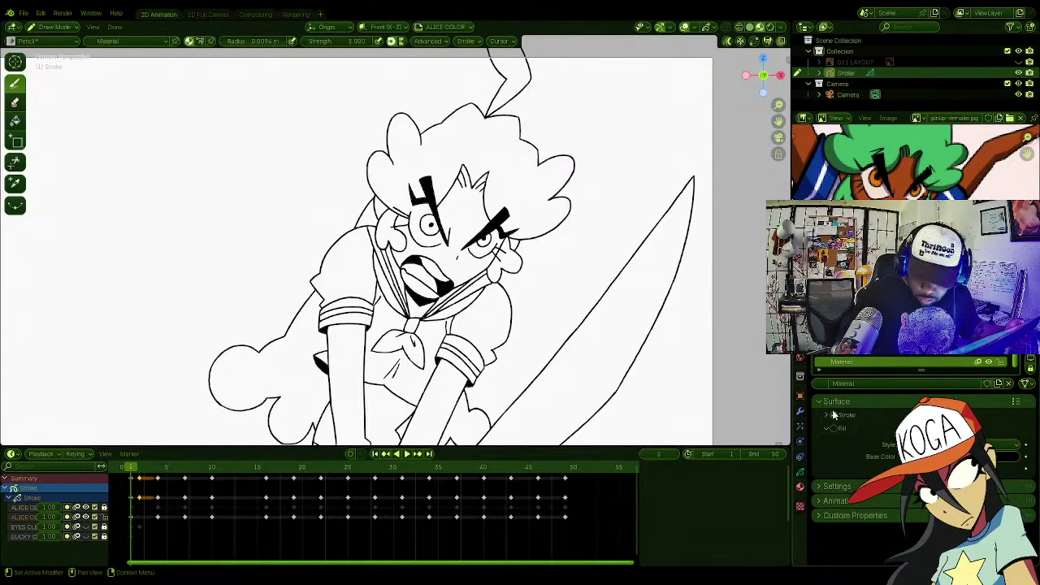
{"action": "left_click", "coordinate": [833, 429]}
{"action": "left_click", "coordinate": [824, 430]}
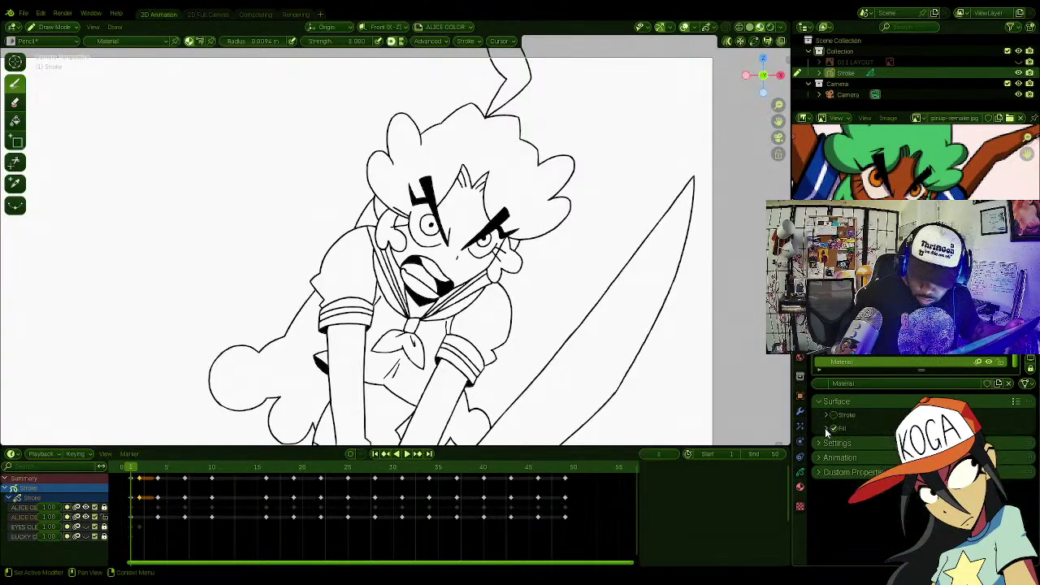
{"action": "left_click", "coordinate": [827, 428]}
{"action": "left_click", "coordinate": [826, 414]}
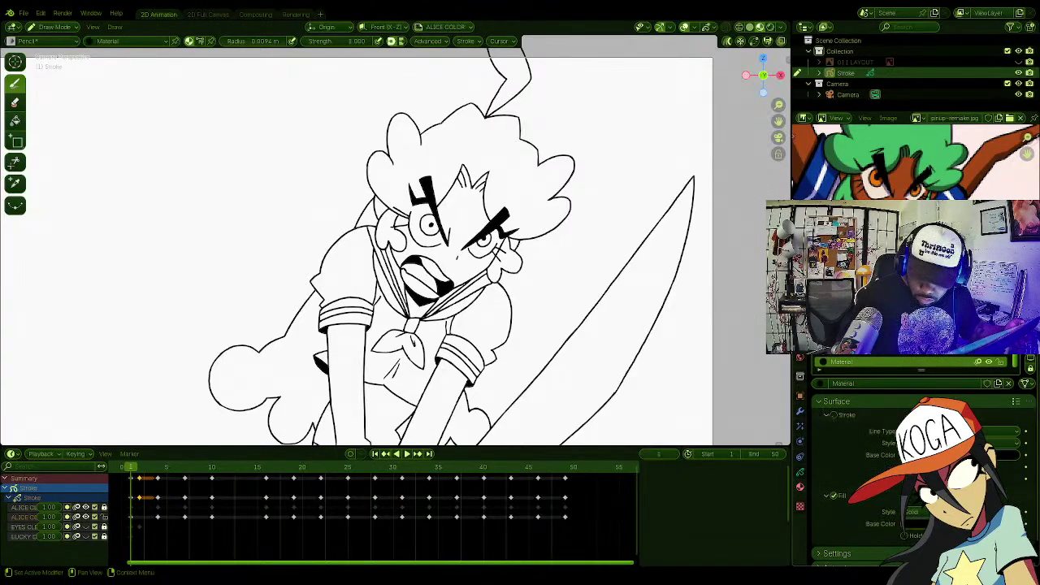
{"action": "left_click", "coordinate": [826, 415]}
Step: Sample the white of the girl's eye in the reference as the new material's fill color and rename it eye white
{"action": "left_click", "coordinate": [967, 456]}
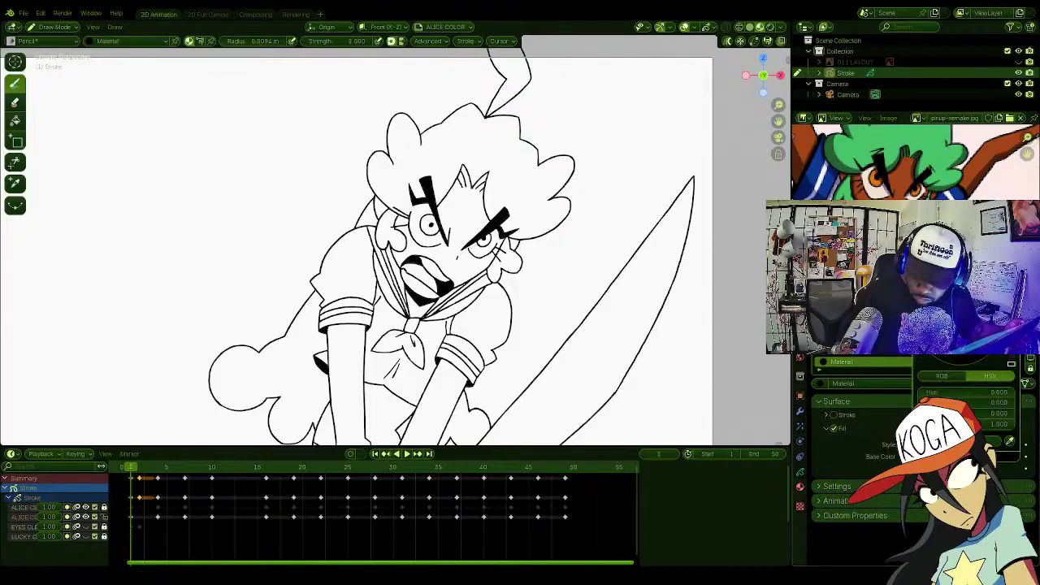
{"action": "left_click", "coordinate": [1012, 442]}
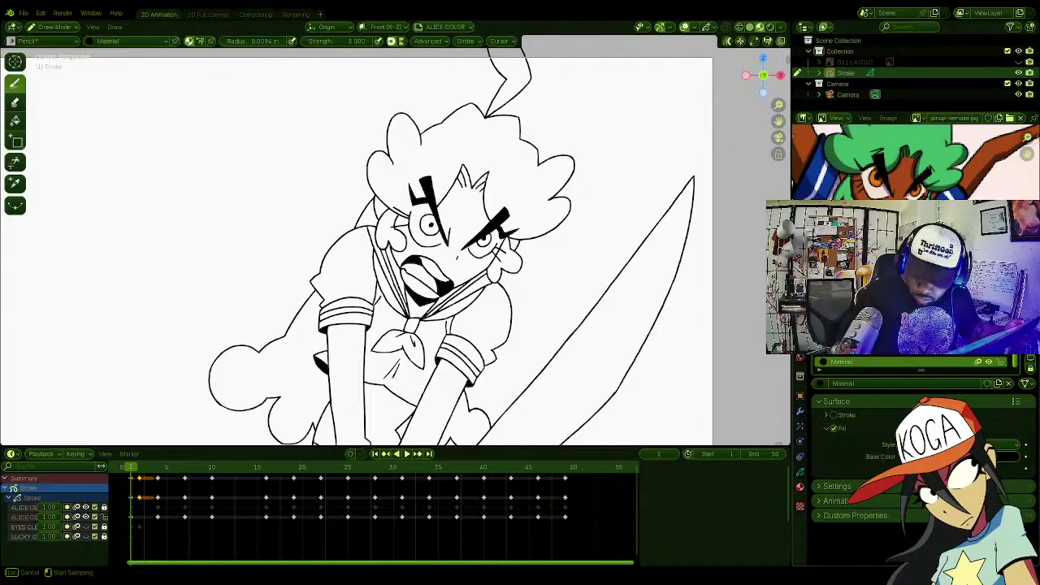
{"action": "left_click", "coordinate": [853, 362]}
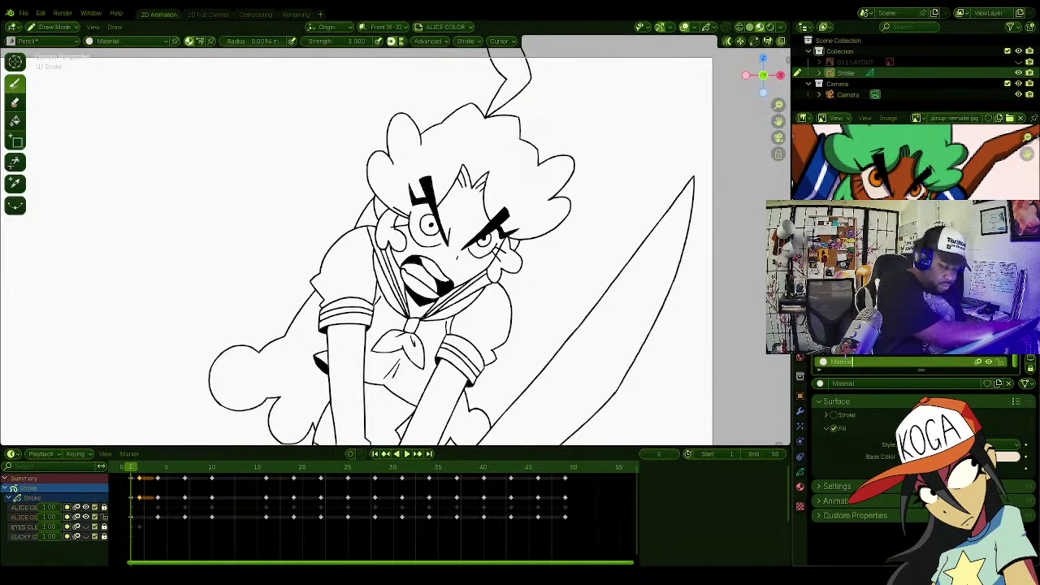
{"action": "left_click", "coordinate": [845, 358]}
{"action": "type", "text": "eye"}
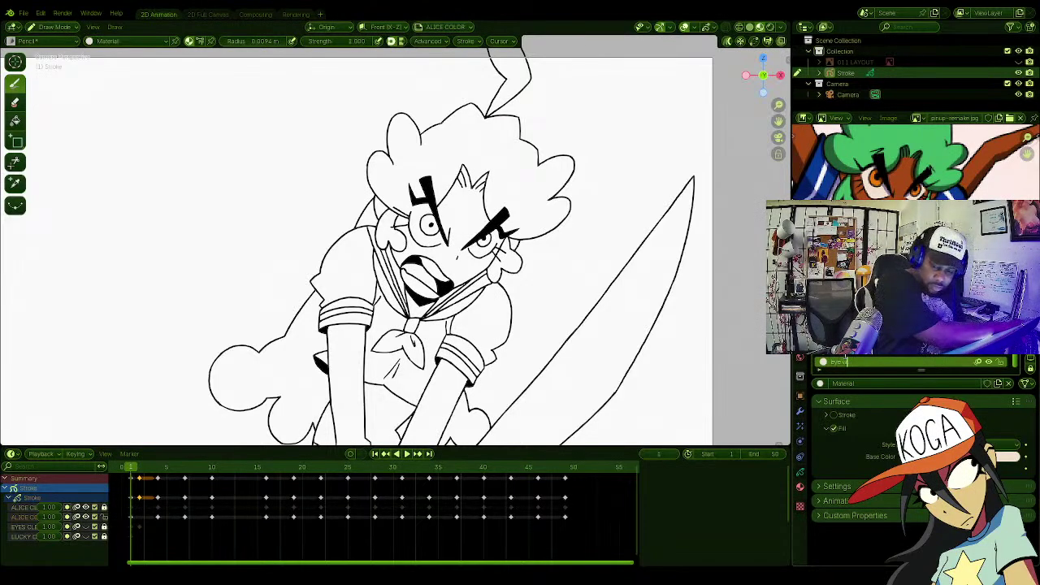
{"action": "type", "text": " white"}
{"action": "key", "text": "Return"}
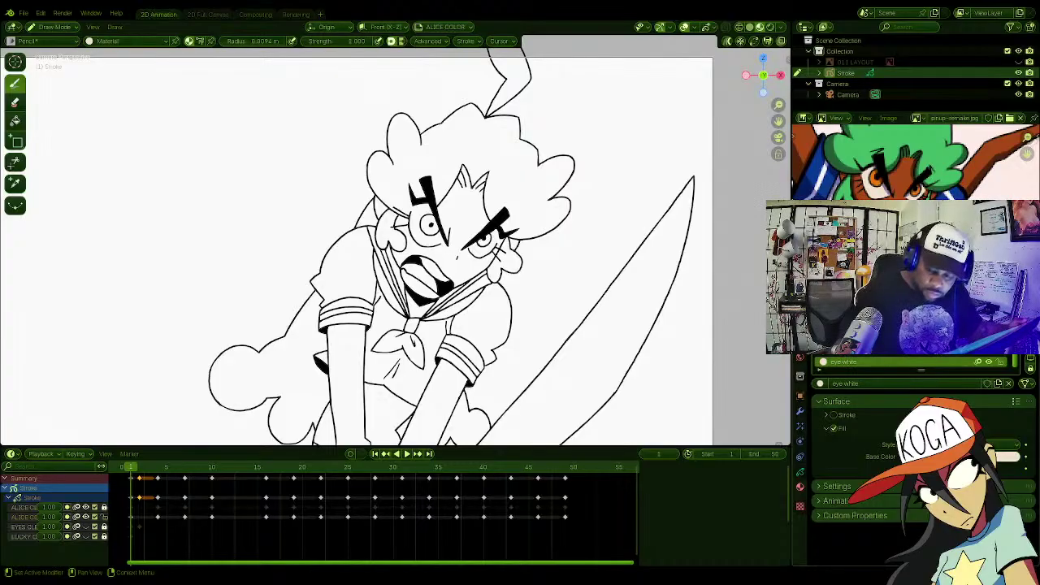
Step: Add a fill-only material named pupil with its fill color sampled from the girl's orange iris in the reference image
{"action": "left_click", "coordinate": [841, 363]}
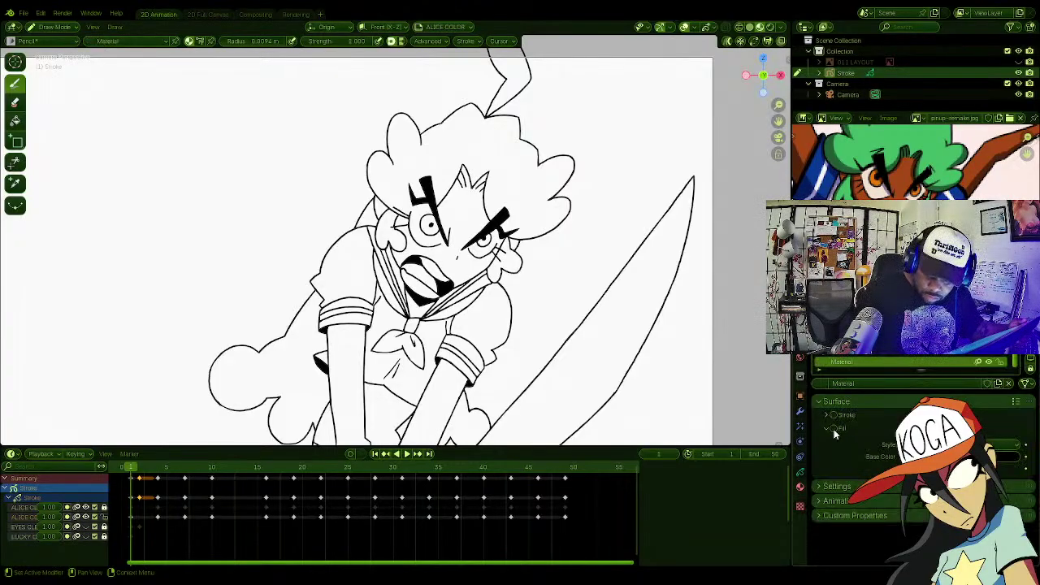
{"action": "left_click", "coordinate": [1001, 457]}
{"action": "left_click", "coordinate": [1012, 443]}
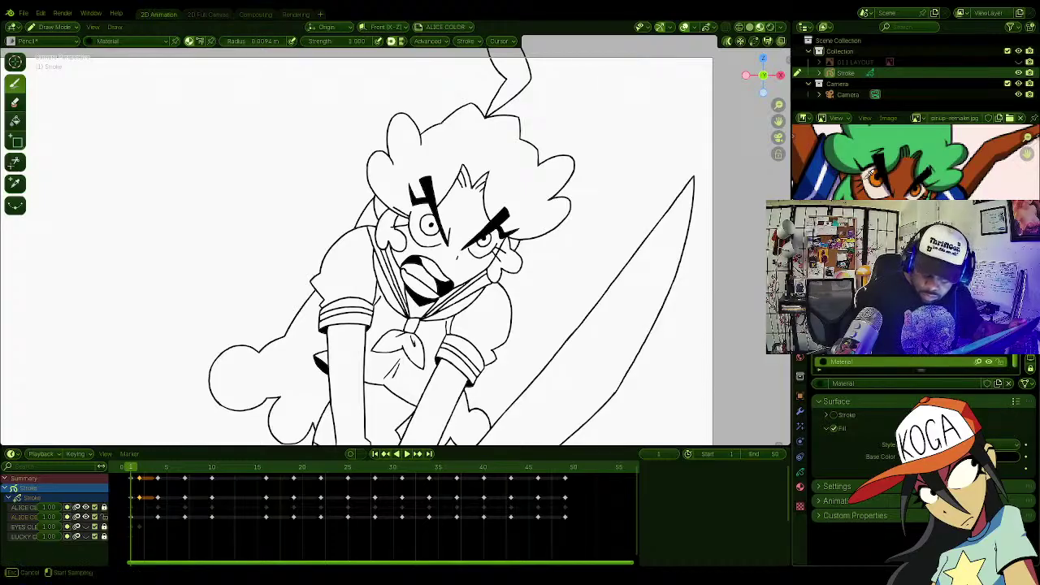
{"action": "left_click", "coordinate": [885, 176]}
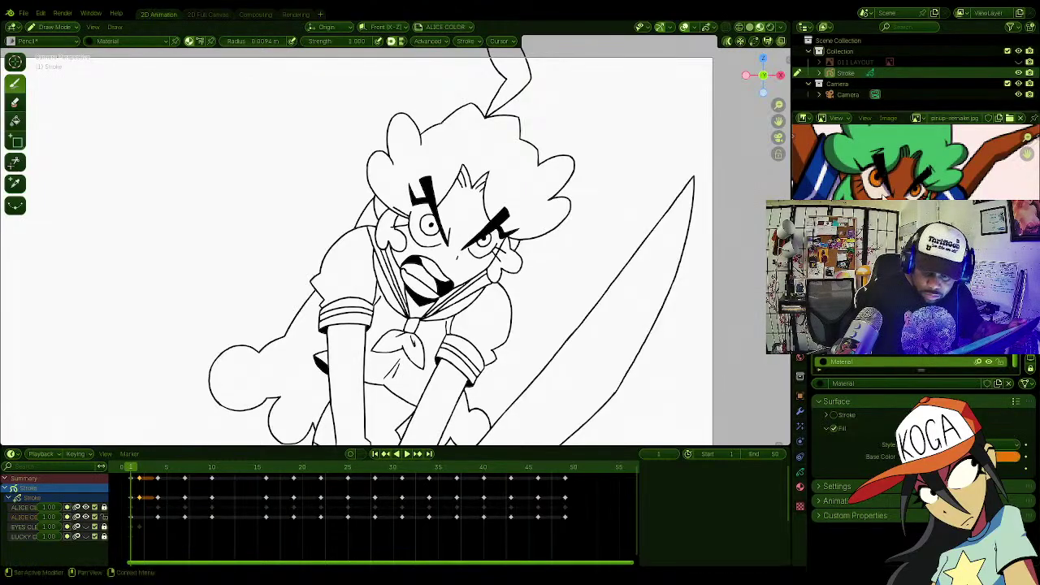
{"action": "double_click", "coordinate": [846, 365]}
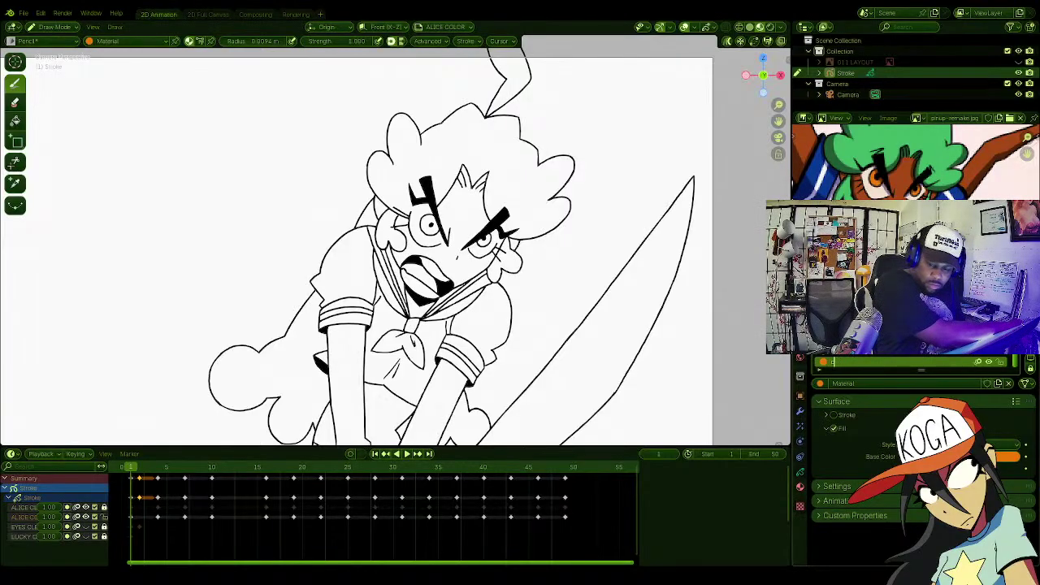
{"action": "key", "text": "BackSpace"}
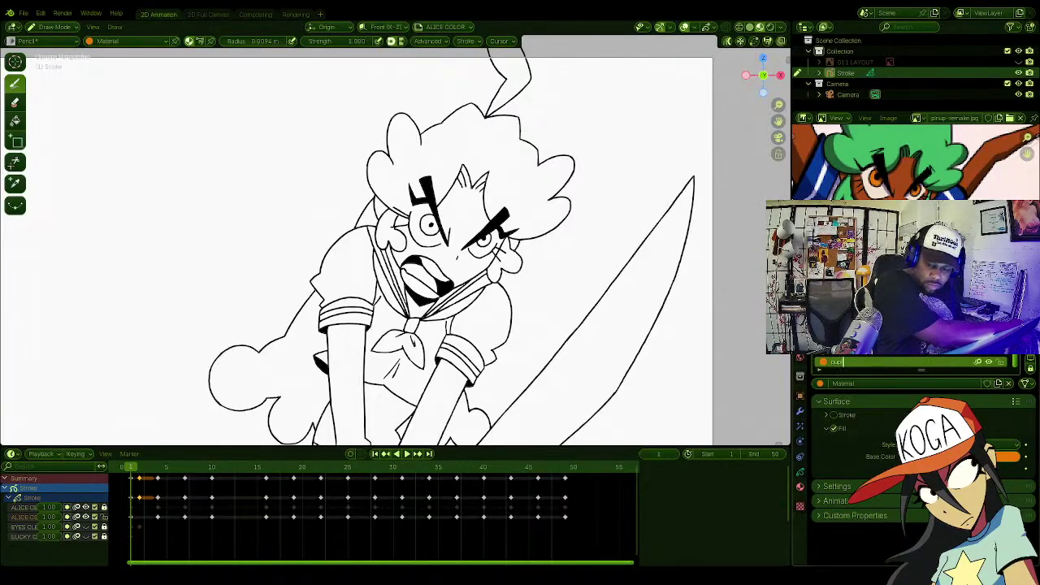
{"action": "type", "text": "pupil"}
{"action": "key", "text": "Return"}
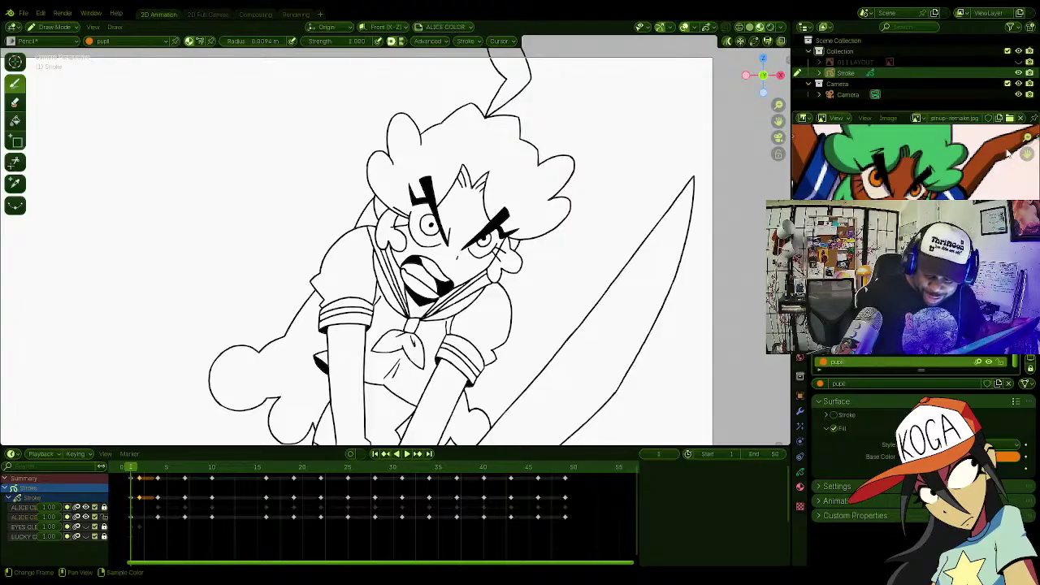
Step: Rename the pupil material as alice pupil
{"action": "middle_click_drag", "start_coordinate": [985, 169], "coordinate": [1022, 152]}
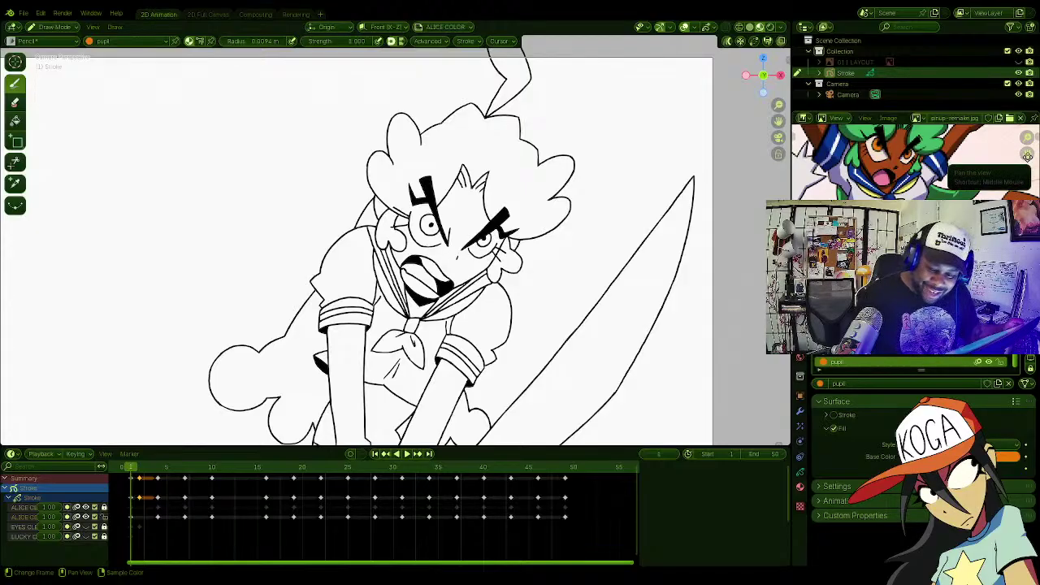
{"action": "mouse_move", "coordinate": [1027, 156]}
{"action": "left_mouse_down"}
{"action": "mouse_move", "coordinate": [1027, 185]}
{"action": "mouse_move", "coordinate": [1028, 130]}
{"action": "mouse_move", "coordinate": [1035, 151]}
{"action": "mouse_move", "coordinate": [1039, 142]}
{"action": "left_mouse_up"}
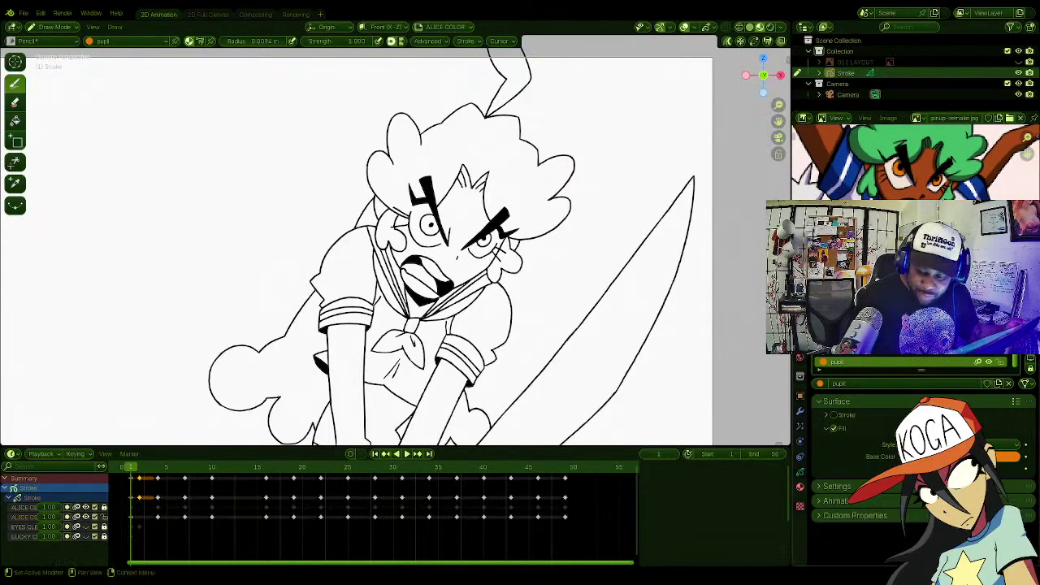
{"action": "left_click", "coordinate": [842, 352]}
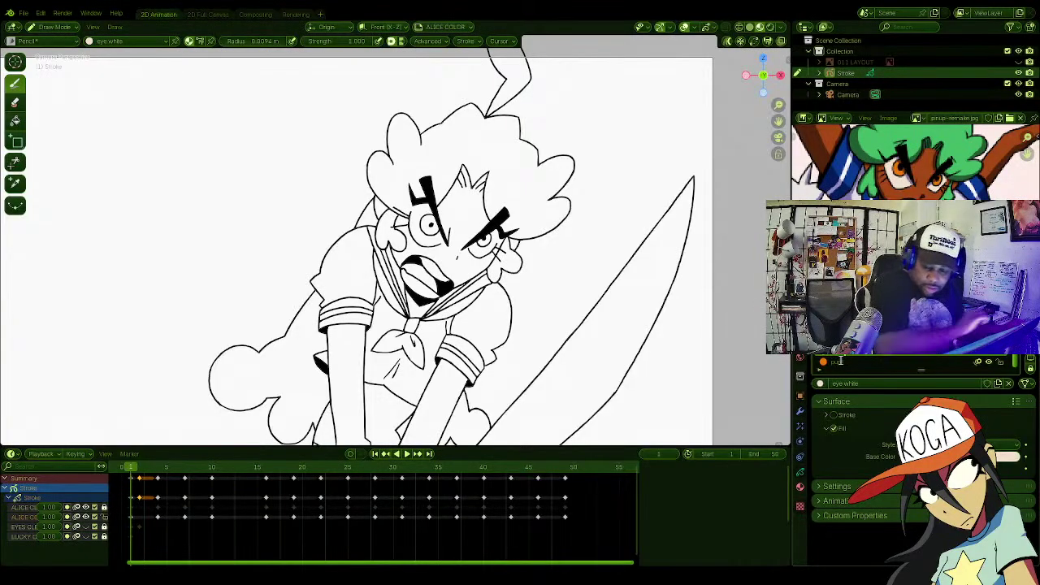
{"action": "left_click", "coordinate": [847, 363]}
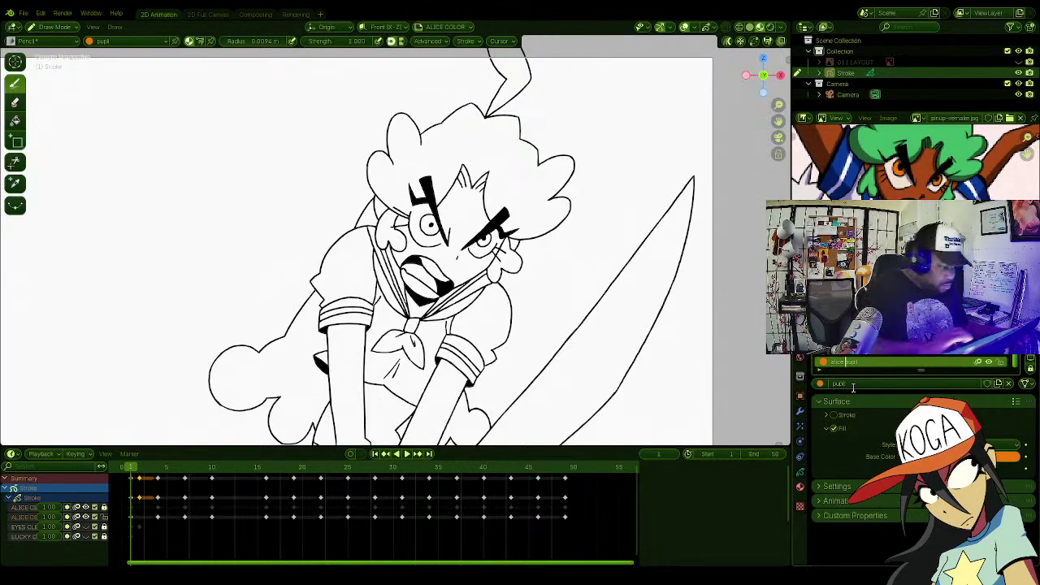
{"action": "key", "text": "Return"}
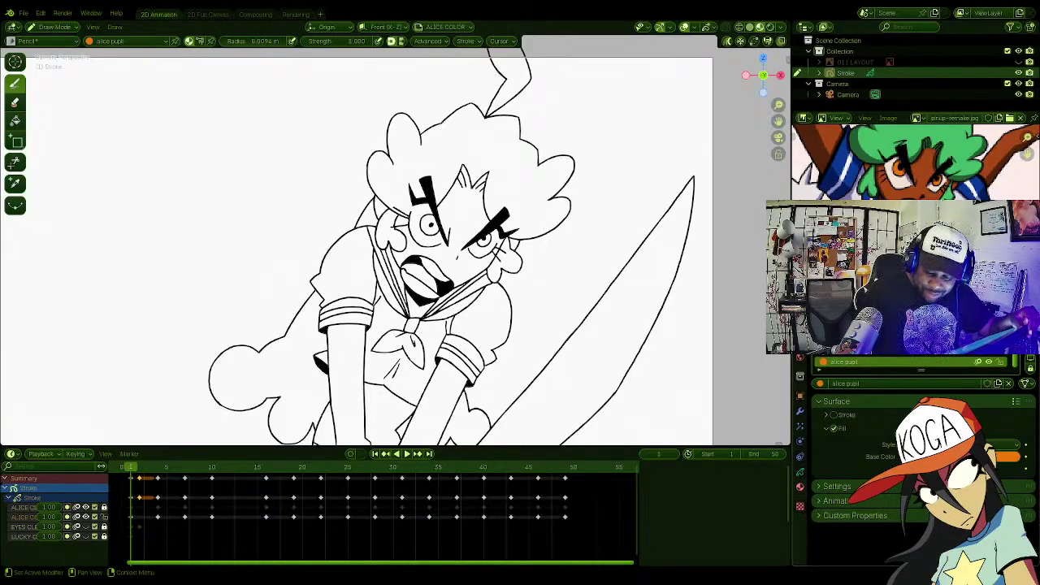
Step: Add a fill-only material named alice skirt with its fill color sampled from the blue of the girl's outfit in the reference image
{"action": "left_click", "coordinate": [1031, 291]}
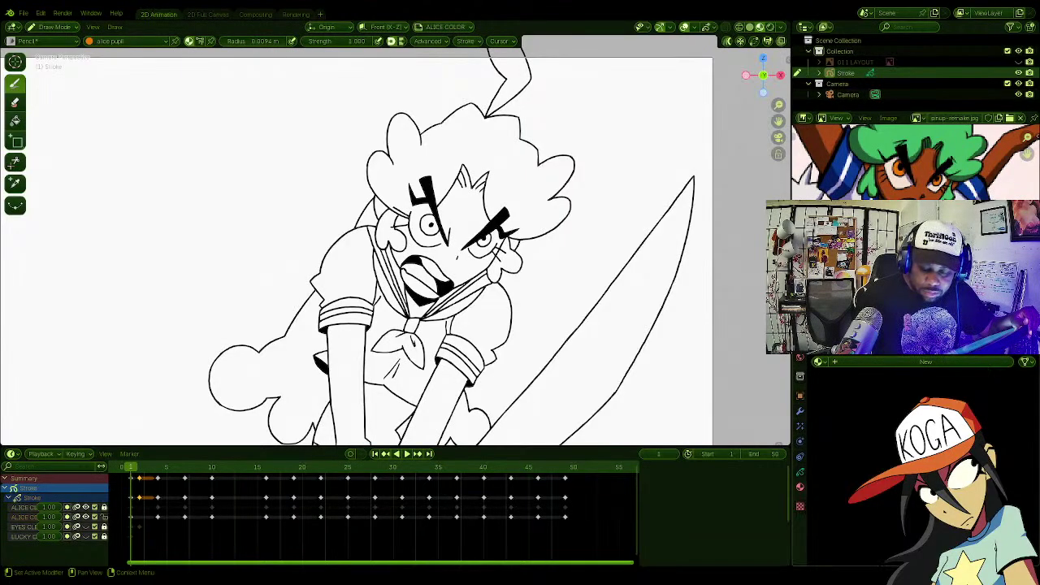
{"action": "left_click", "coordinate": [836, 363]}
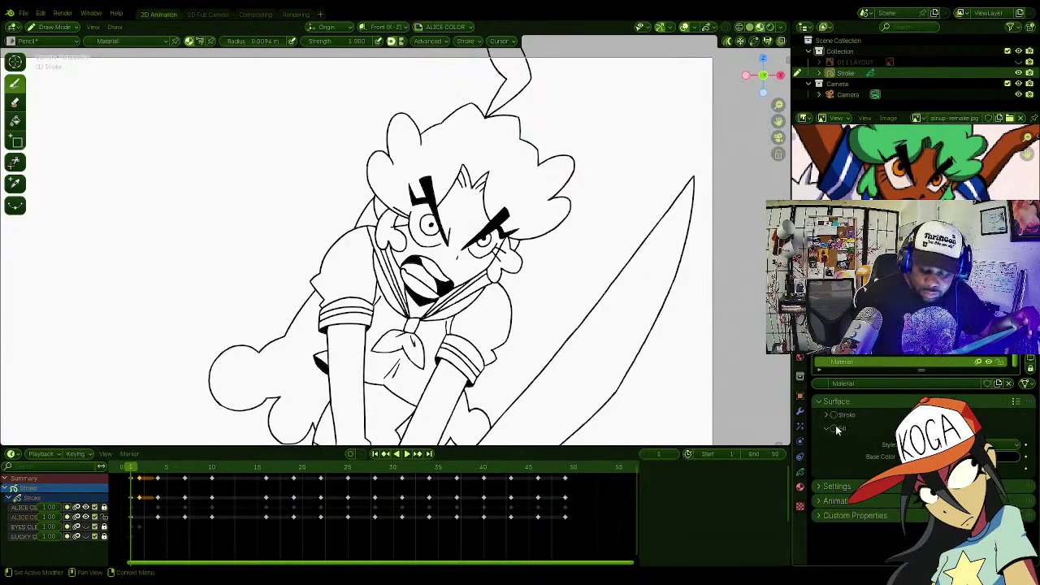
{"action": "left_click", "coordinate": [999, 454]}
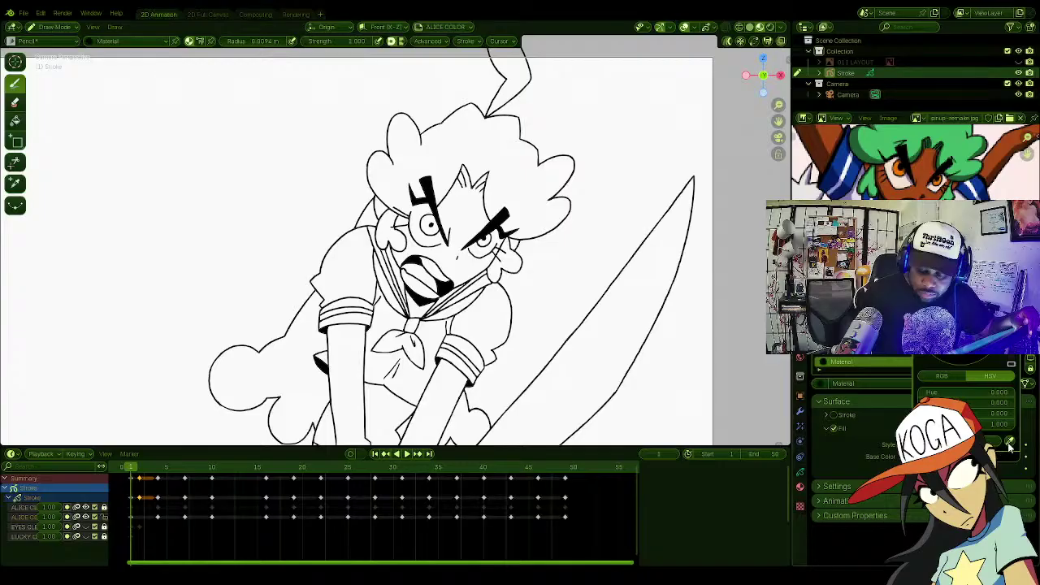
{"action": "left_click", "coordinate": [1010, 441]}
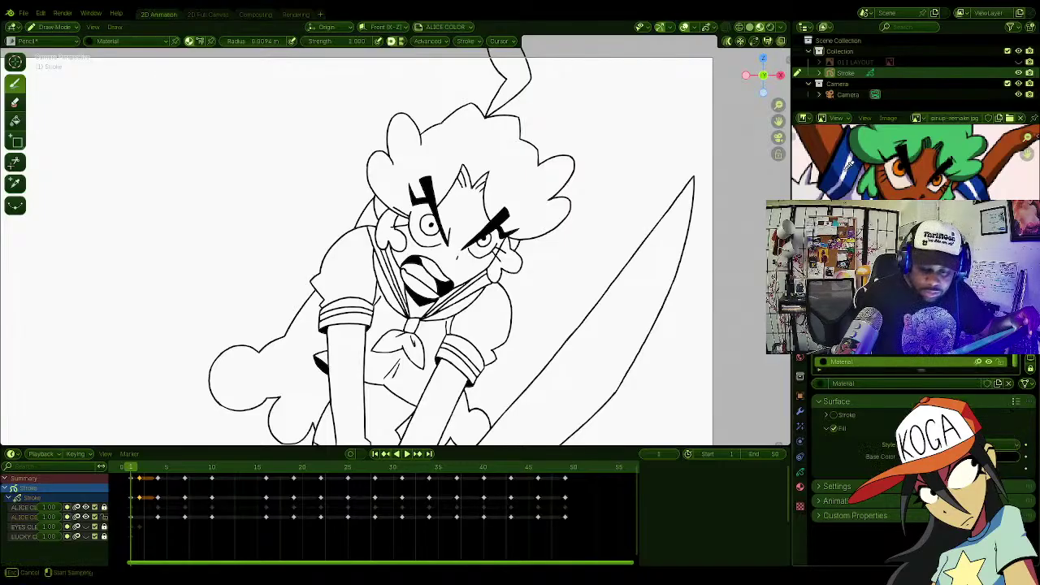
{"action": "double_click", "coordinate": [856, 363]}
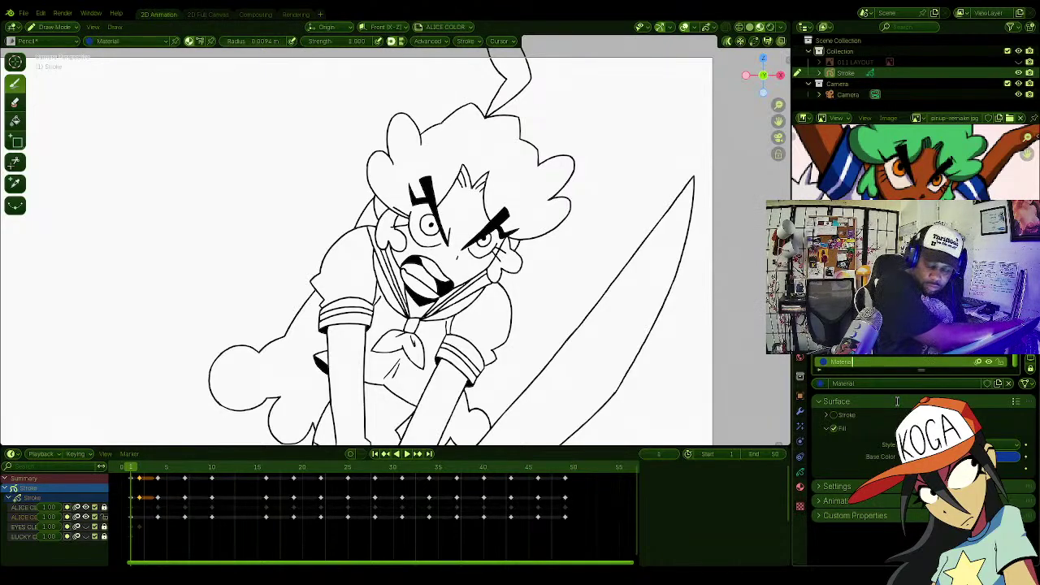
{"action": "type", "text": "alice skin"}
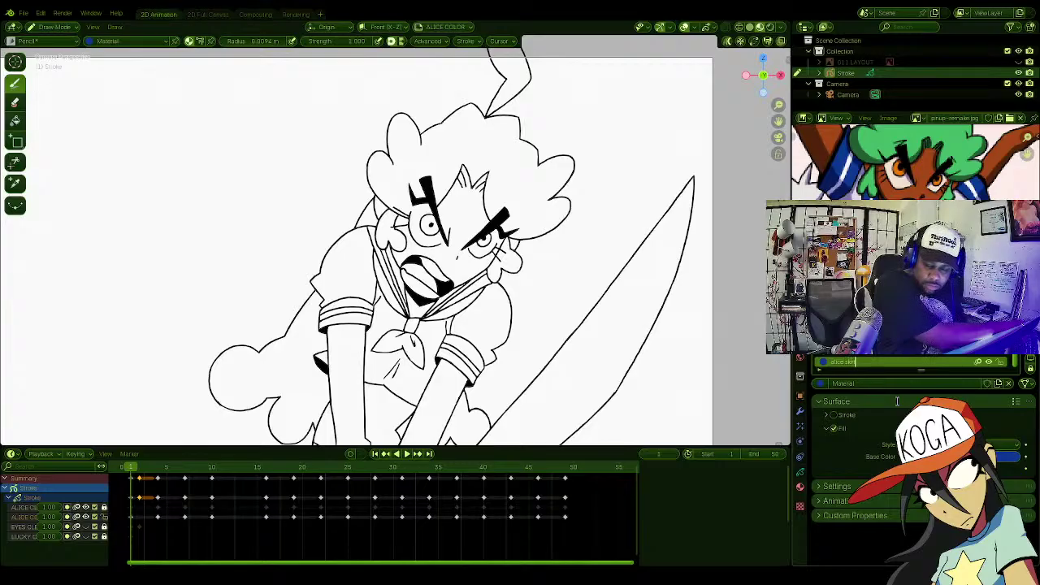
{"action": "key", "text": "Return"}
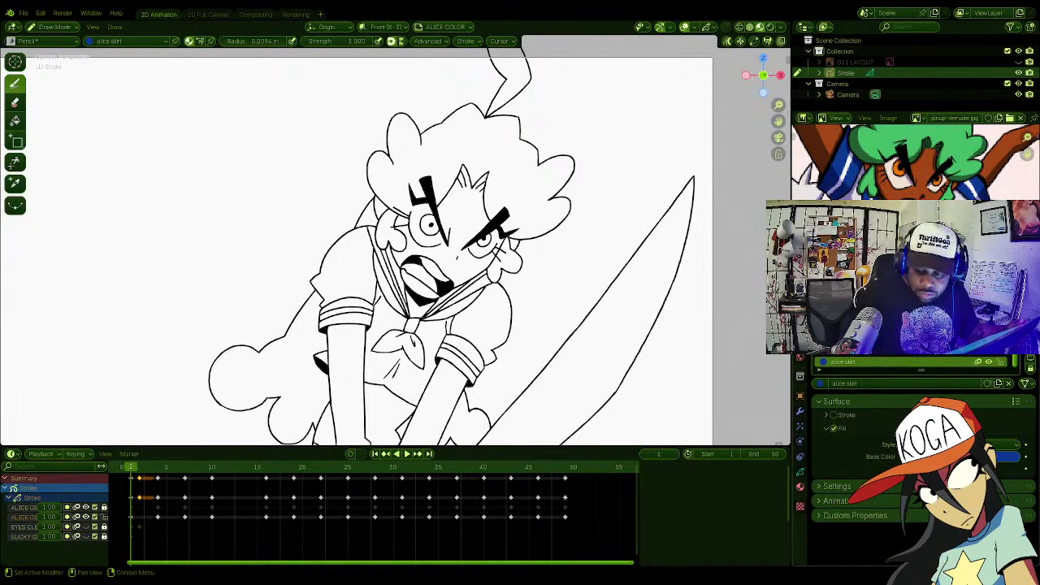
Step: Add another new material with stroke off and fill on, sampling the yellow of the girl's scarf in the reference as its fill color
{"action": "left_click", "coordinate": [1030, 292]}
{"action": "left_click", "coordinate": [830, 362]}
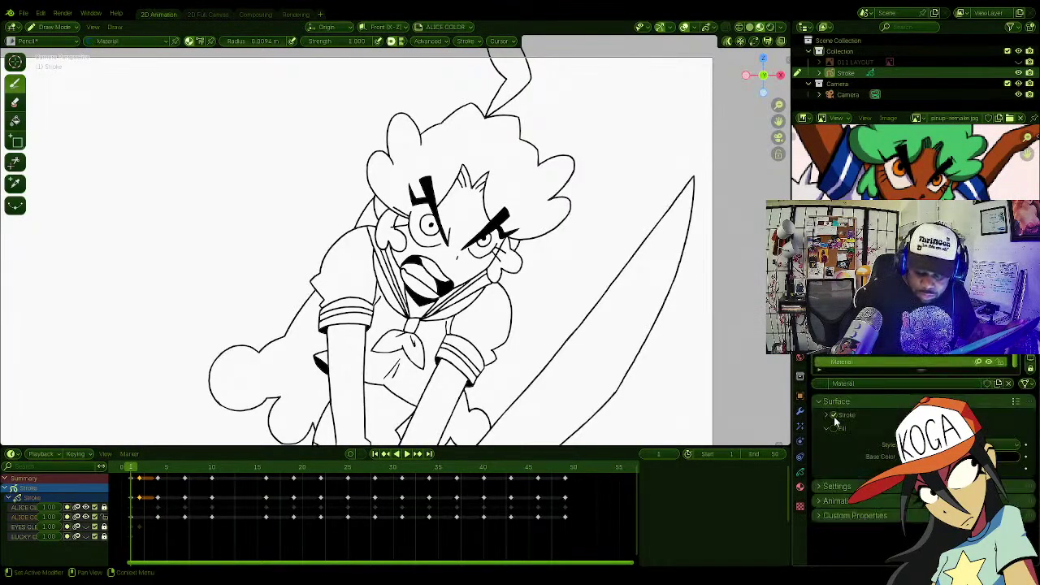
{"action": "left_click", "coordinate": [833, 416]}
{"action": "left_click", "coordinate": [999, 457]}
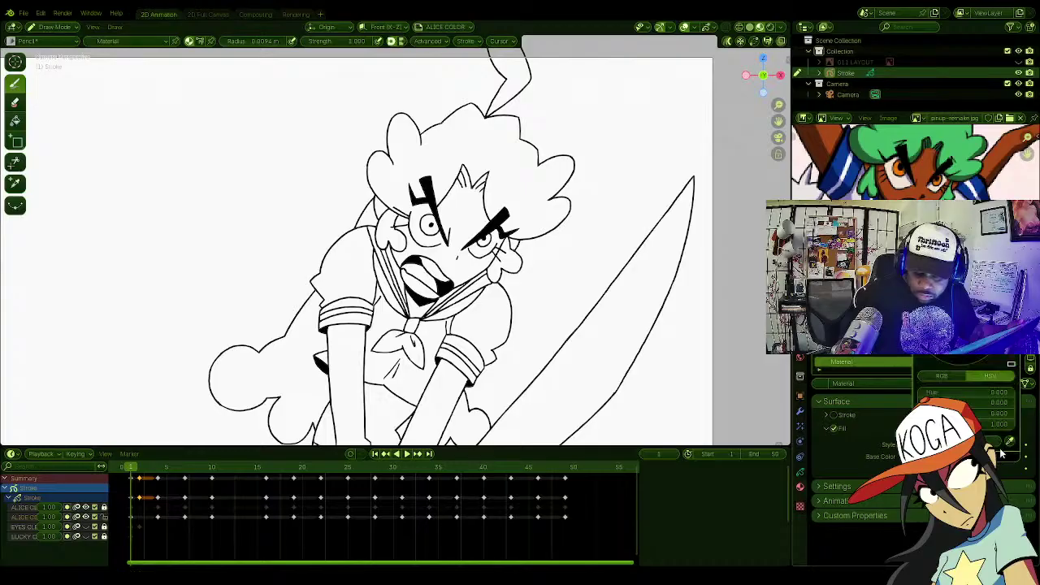
{"action": "left_click", "coordinate": [1011, 442]}
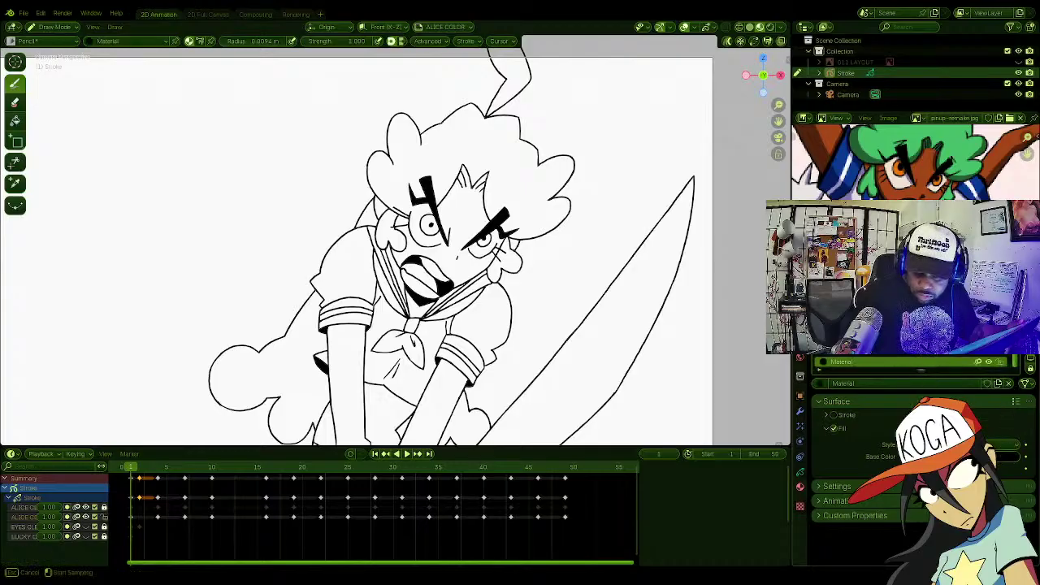
{"action": "left_click", "coordinate": [888, 246]}
Step: Rename the new yellow material as alice scarf
{"action": "double_click", "coordinate": [850, 363]}
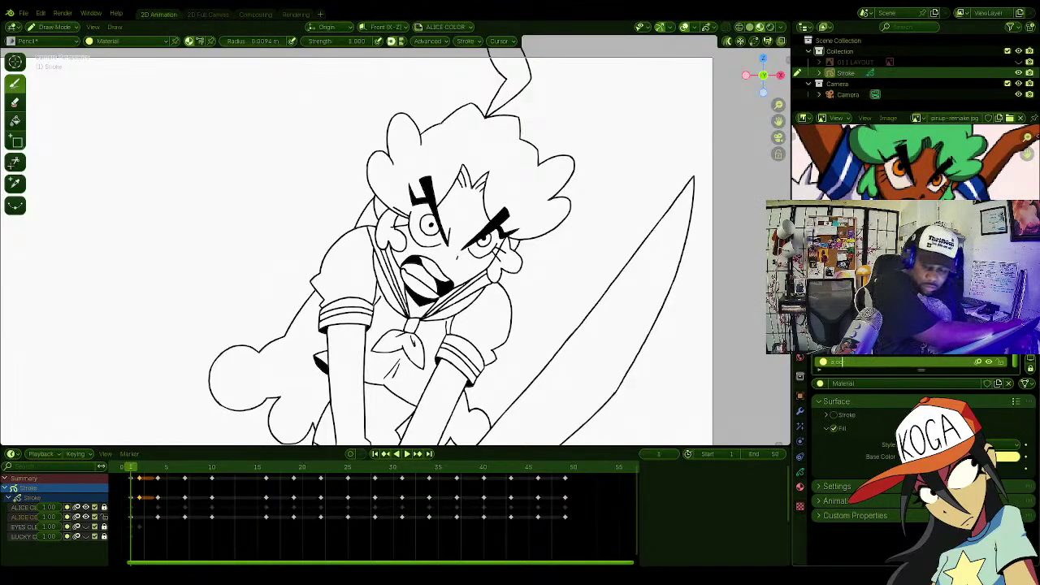
{"action": "type", "text": "a;oc"}
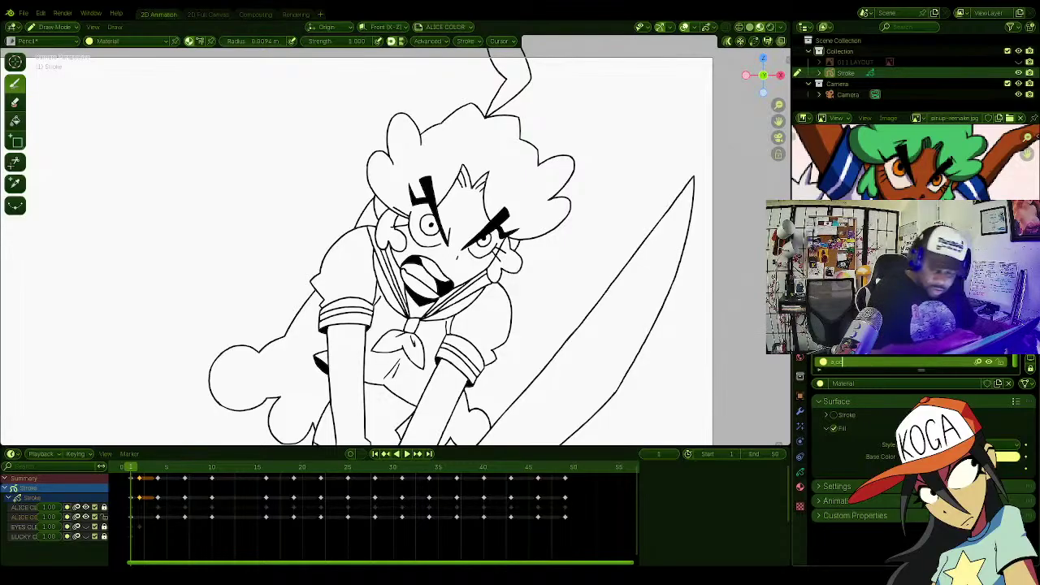
{"action": "key", "text": "BackSpace"}
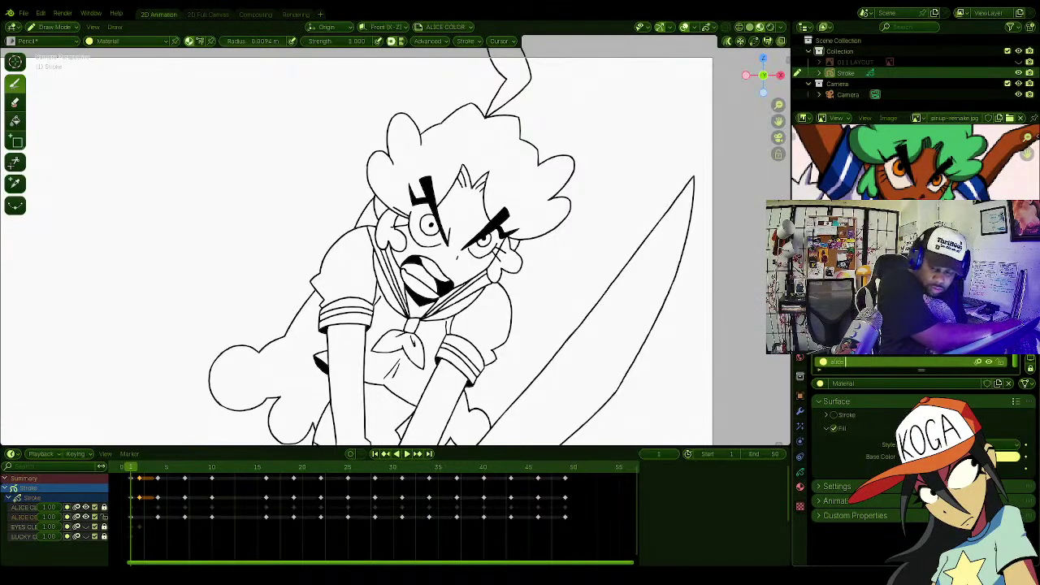
{"action": "type", "text": "rf"}
{"action": "key", "text": "Return"}
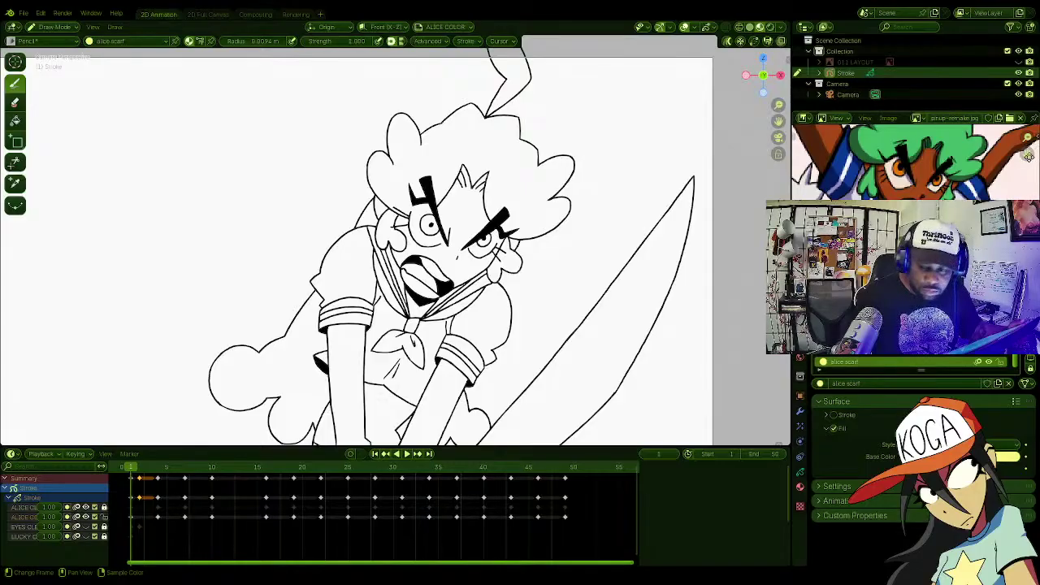
Step: Add a new fill-only material with its fill color sampled from the girl's pink tongue in the reference image
{"action": "left_click_drag", "start_coordinate": [1027, 154], "coordinate": [1012, 126]}
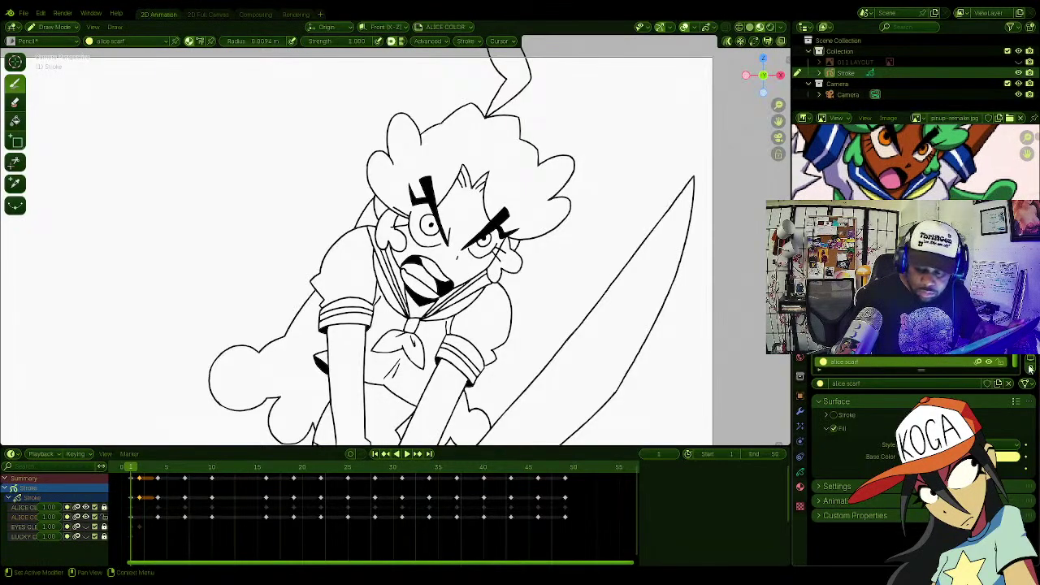
{"action": "left_click", "coordinate": [1031, 287]}
{"action": "left_click", "coordinate": [838, 363]}
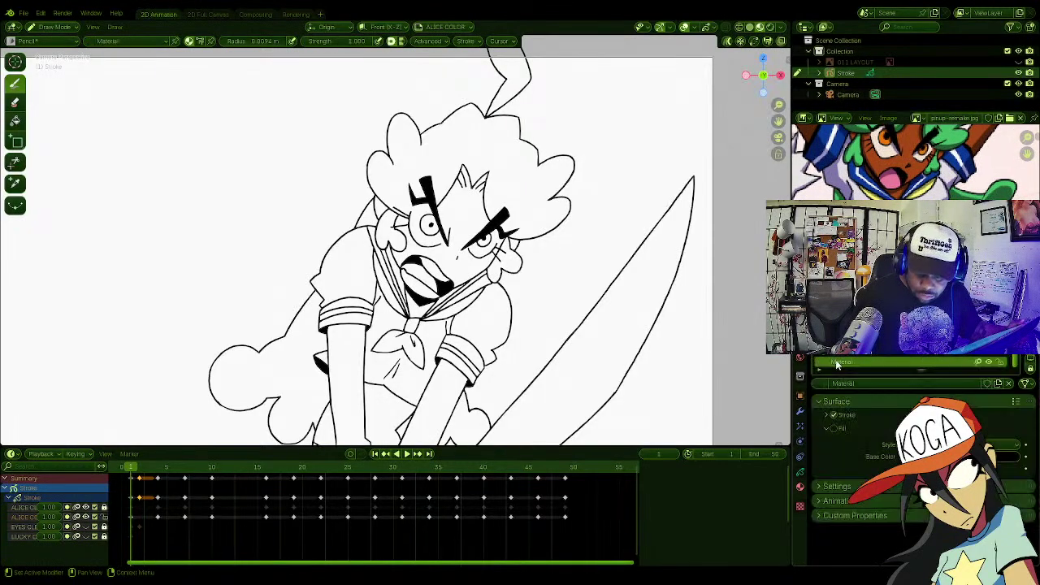
{"action": "left_click", "coordinate": [836, 427]}
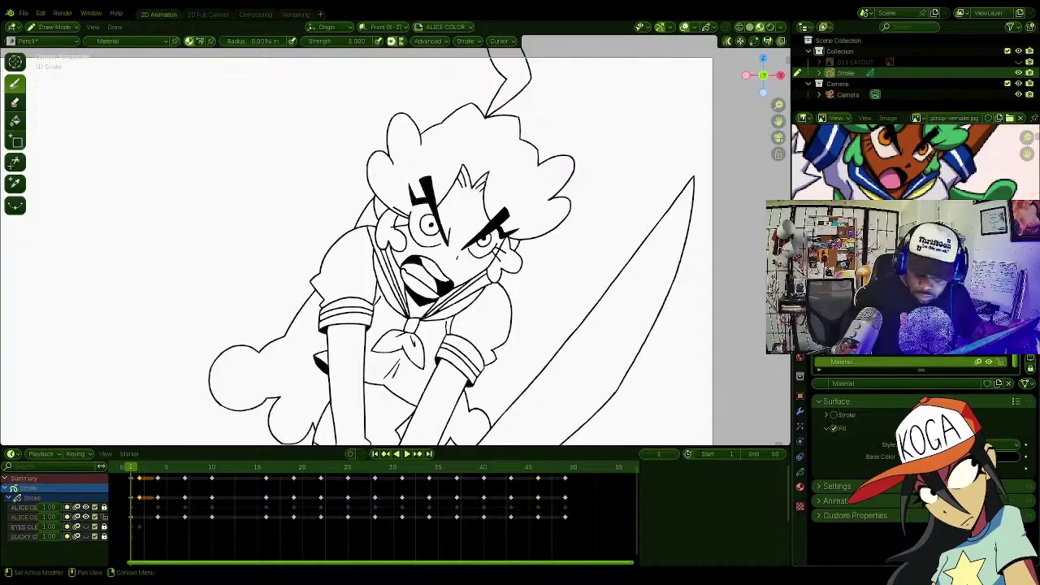
{"action": "left_click", "coordinate": [996, 450]}
{"action": "left_click", "coordinate": [1010, 442]}
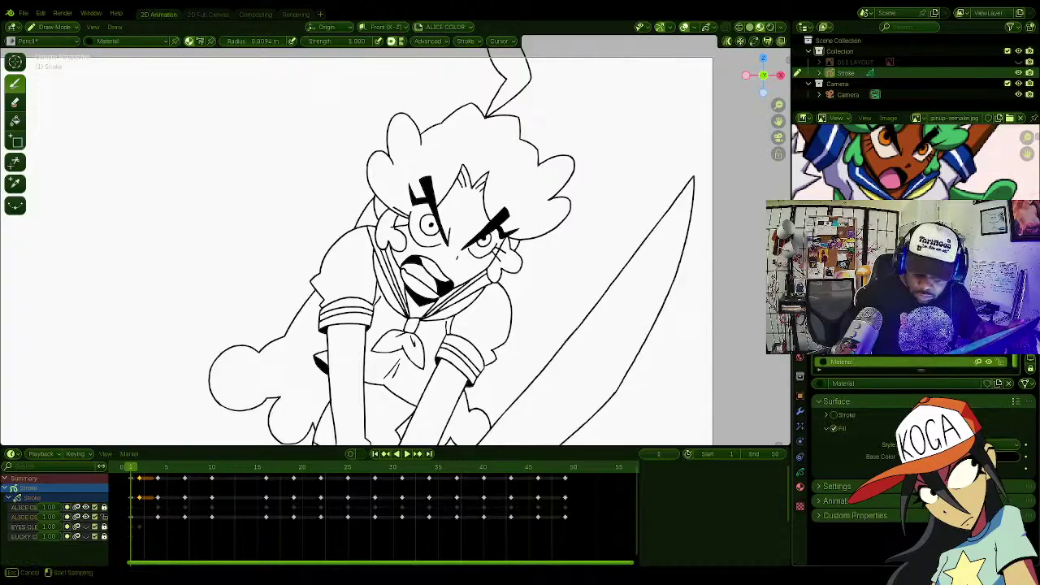
{"action": "left_click", "coordinate": [892, 178]}
Step: Rename the new pink material as alice tongue
{"action": "double_click", "coordinate": [847, 361]}
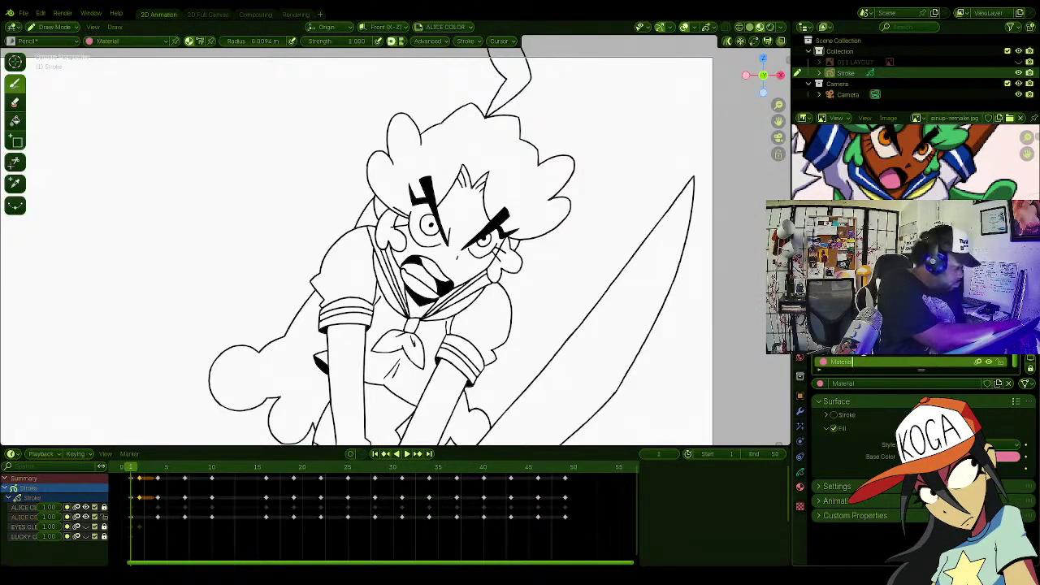
{"action": "type", "text": "alice"}
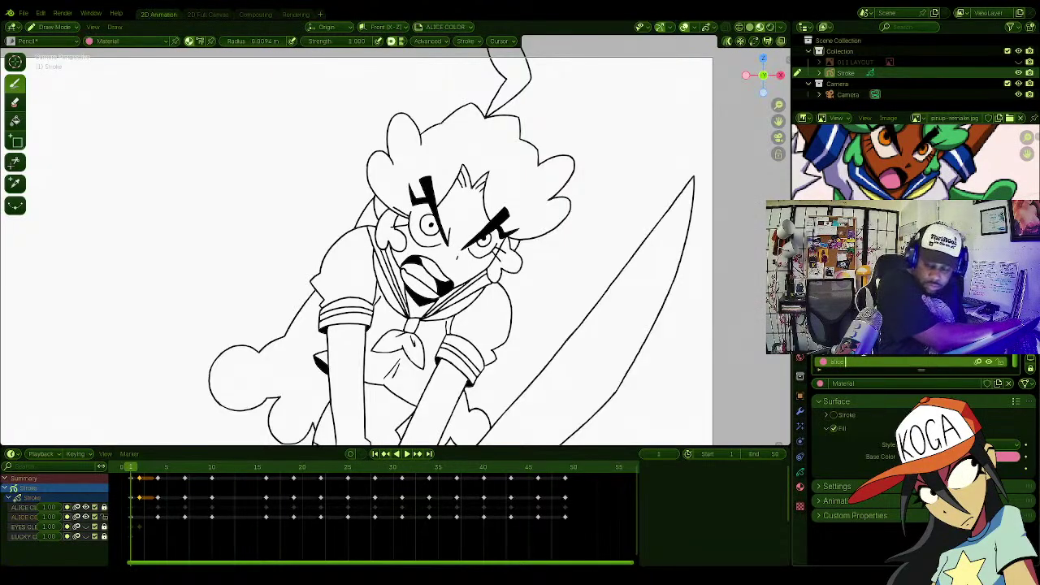
{"action": "type", "text": " color"}
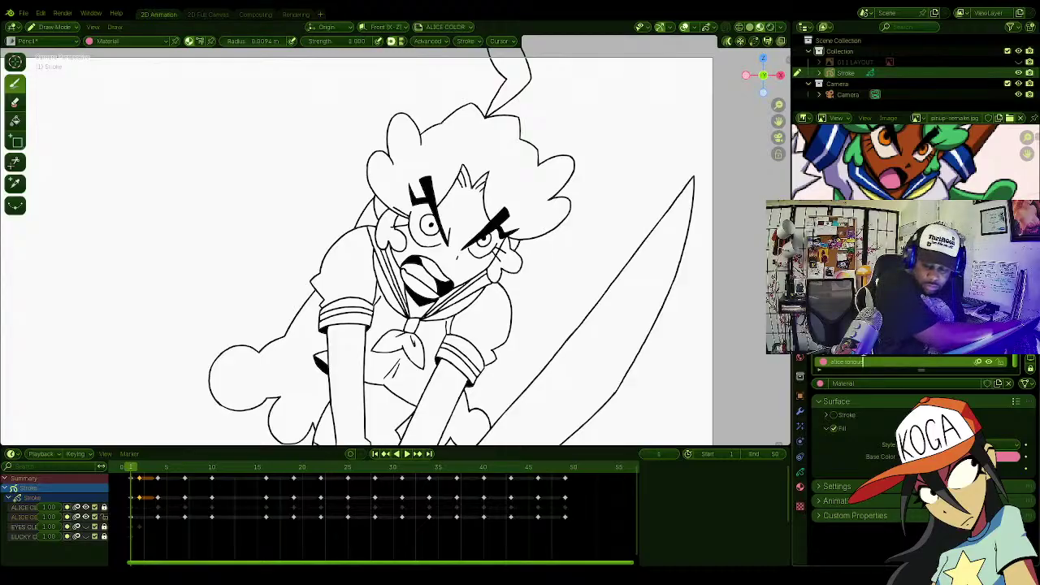
{"action": "type", "text": "ongue"}
{"action": "key", "text": "Return"}
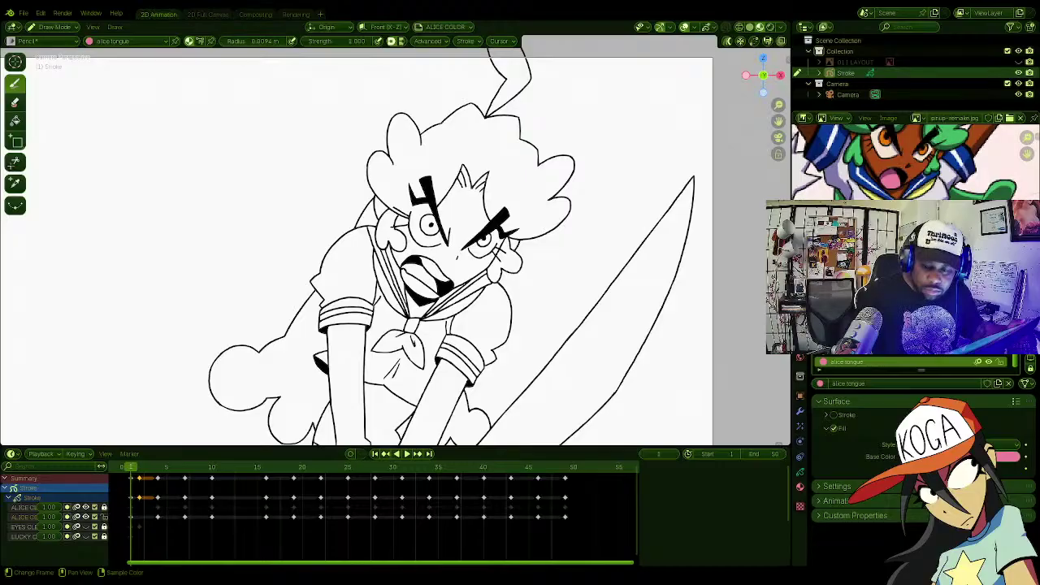
{"action": "scroll", "coordinate": [916, 165], "scroll_direction": "down", "scroll_amount": 4}
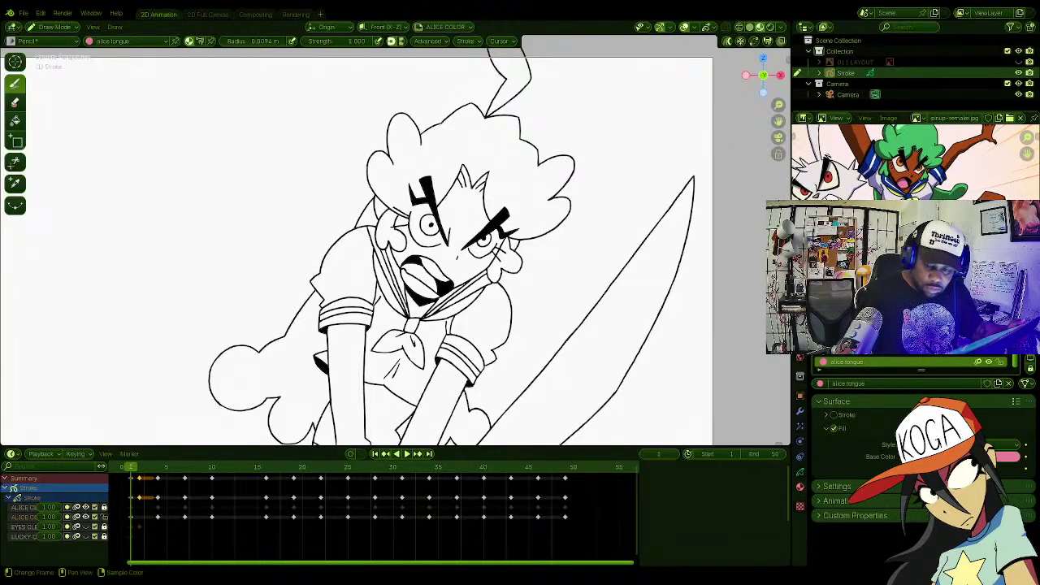
{"action": "middle_click_drag", "start_coordinate": [904, 167], "coordinate": [901, 178], "text": "ctrl"}
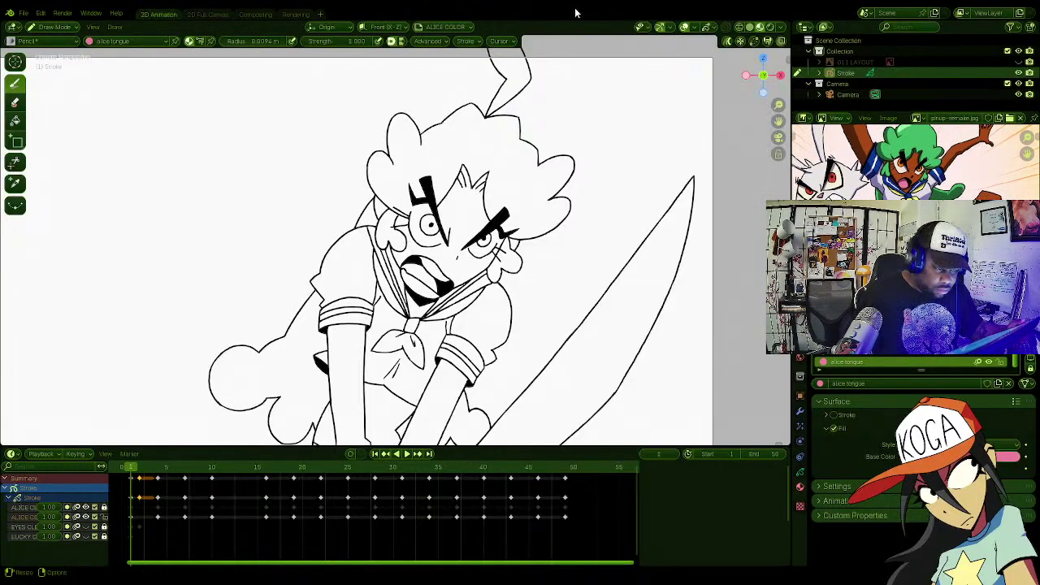
Step: Add a new material with stroke off and fill on, sampling the pale sword blade in the reference image as its fill color
{"action": "scroll", "coordinate": [583, 214], "scroll_direction": "down", "scroll_amount": 1}
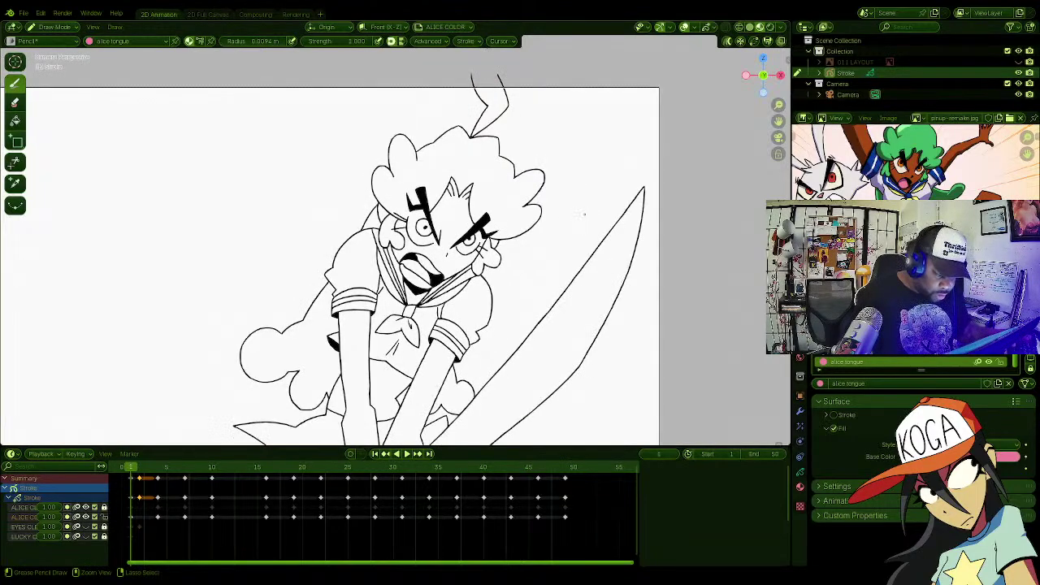
{"action": "scroll", "coordinate": [583, 213], "scroll_direction": "down", "scroll_amount": 1}
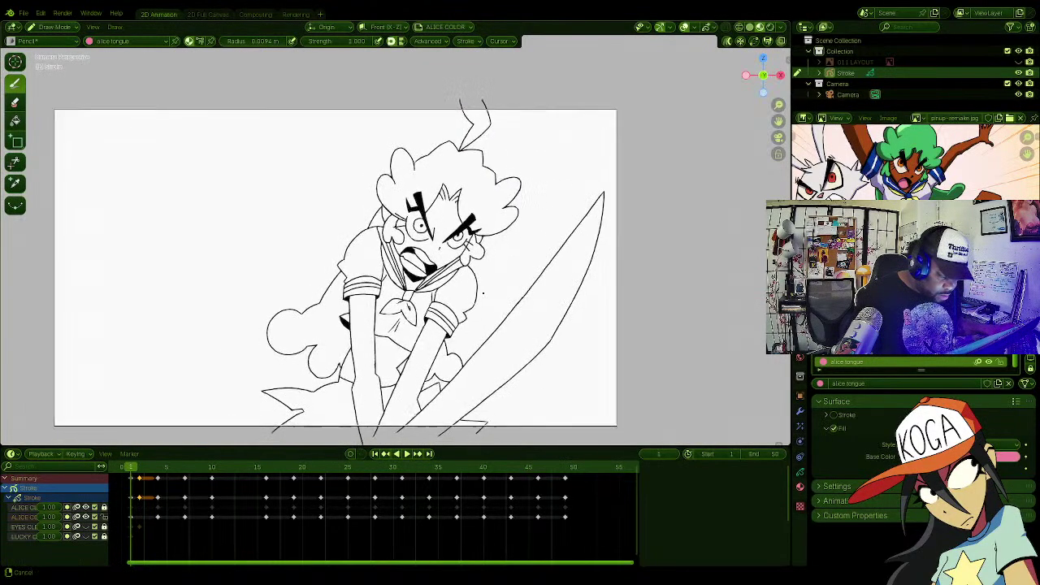
{"action": "middle_click_drag", "start_coordinate": [480, 278], "coordinate": [508, 223], "text": "shift"}
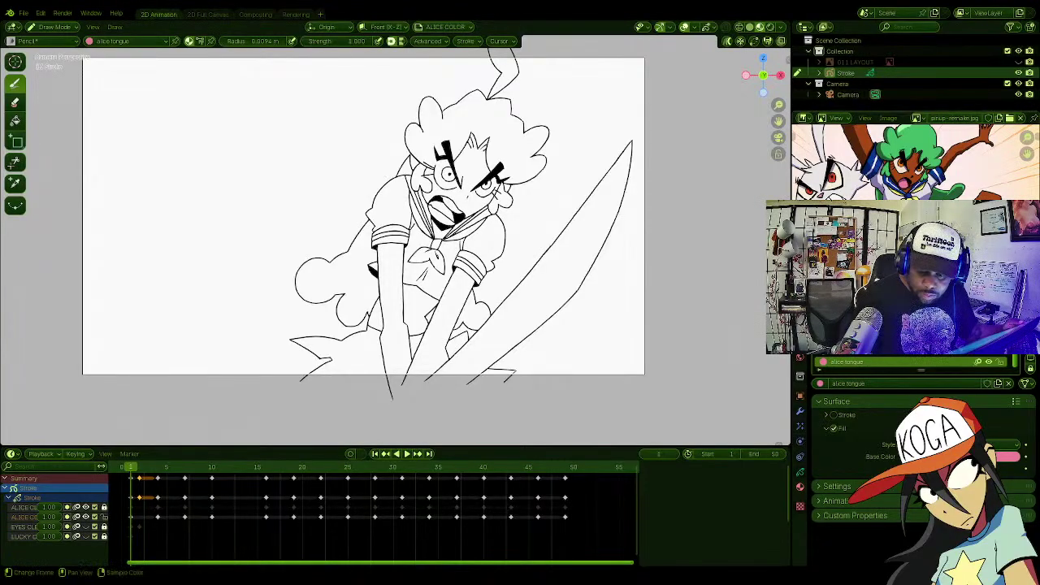
{"action": "left_click_drag", "start_coordinate": [1026, 156], "coordinate": [1026, 155]}
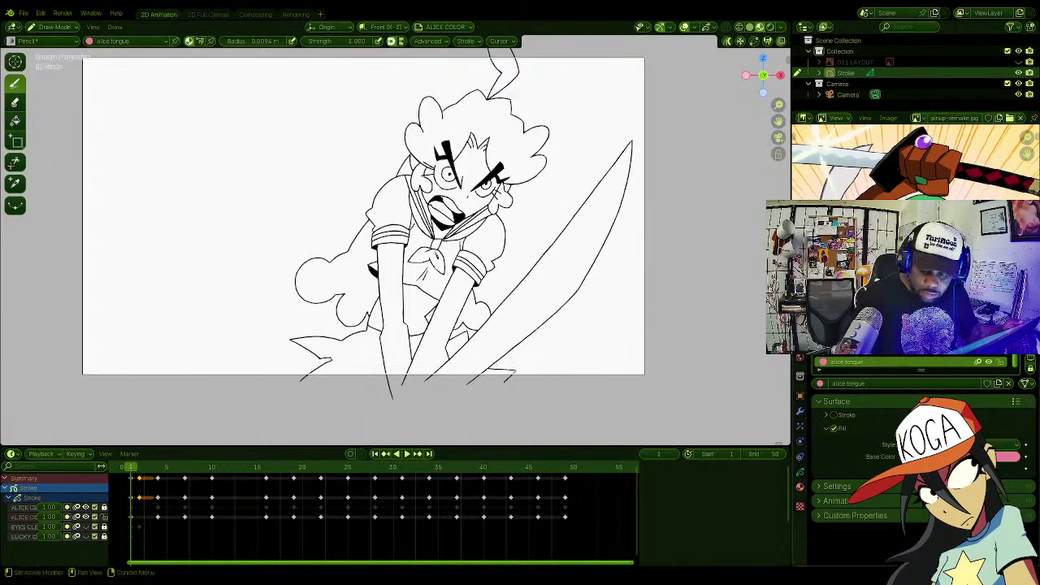
{"action": "left_click", "coordinate": [1031, 290]}
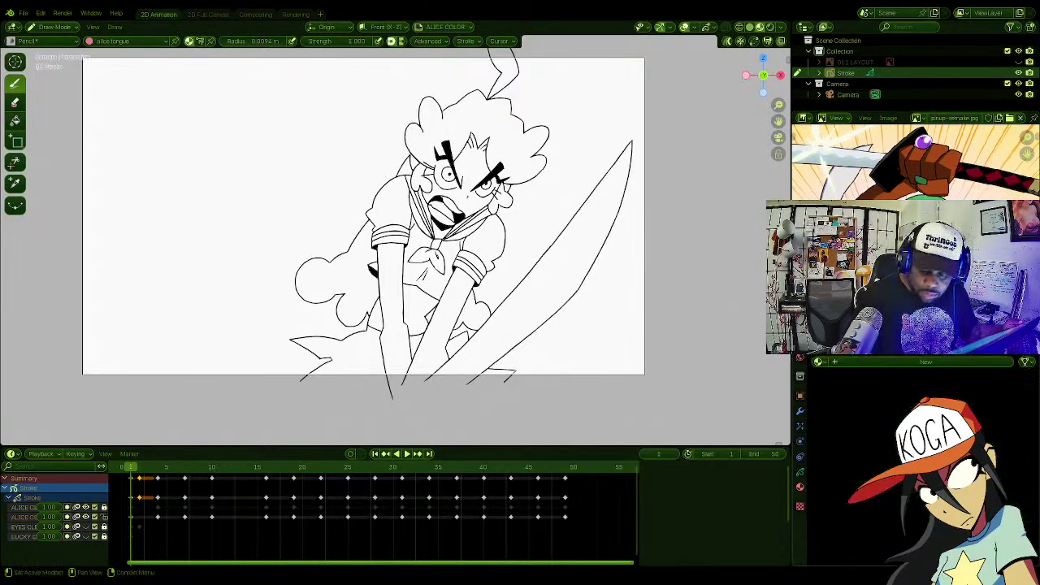
{"action": "left_click", "coordinate": [847, 365]}
{"action": "left_click", "coordinate": [835, 429]}
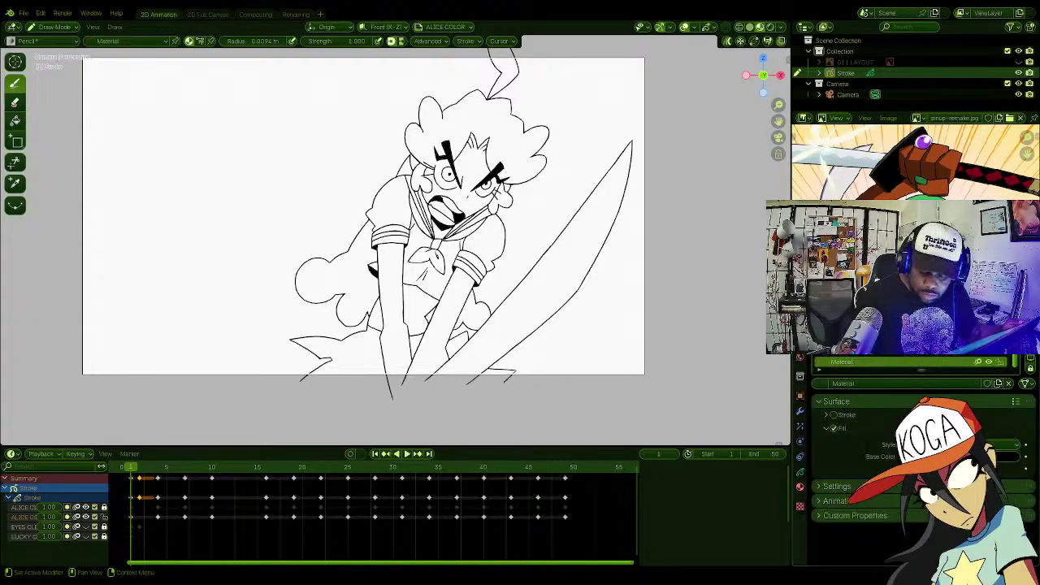
{"action": "key", "text": "e"}
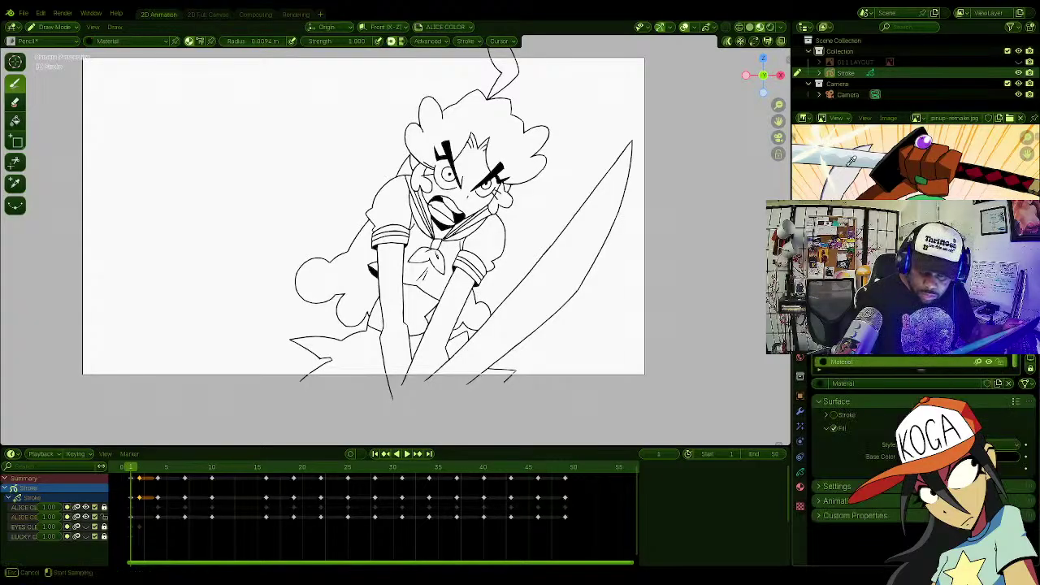
{"action": "left_click", "coordinate": [860, 148]}
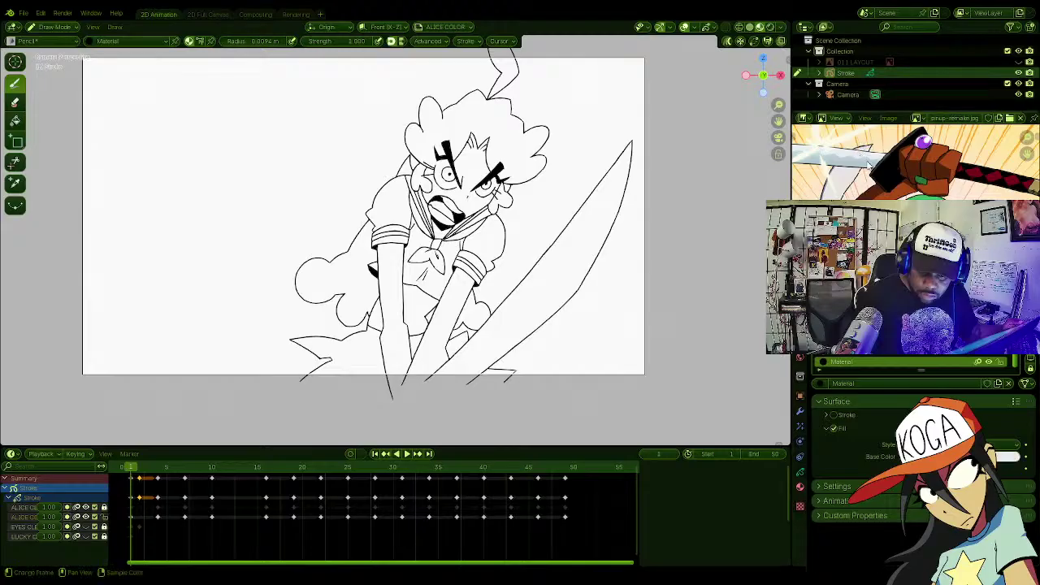
Step: Rename the new blade-colored material as sword
{"action": "double_click", "coordinate": [854, 360]}
{"action": "key", "text": "BackSpace"}
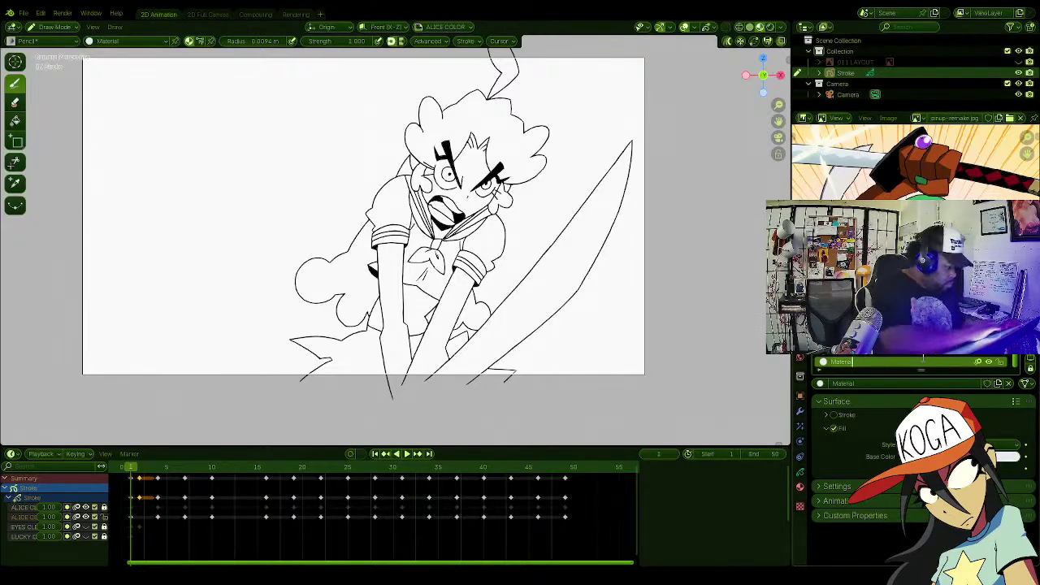
{"action": "type", "text": "sword"}
{"action": "key", "text": "Return"}
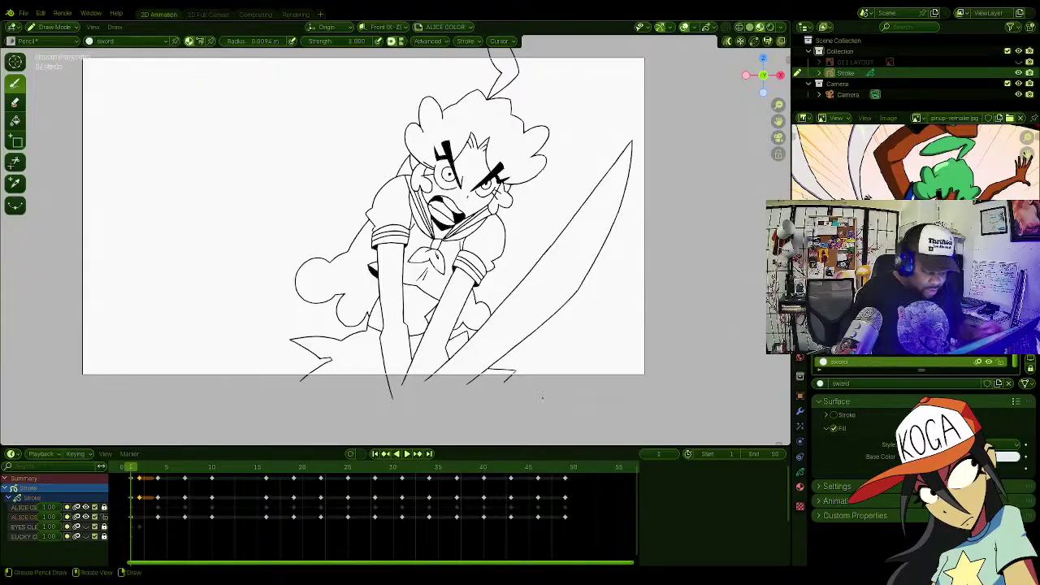
Step: Show the layer settings of the Stroke object and bring the girl's face into view in the reference image
{"action": "left_click", "coordinate": [800, 472]}
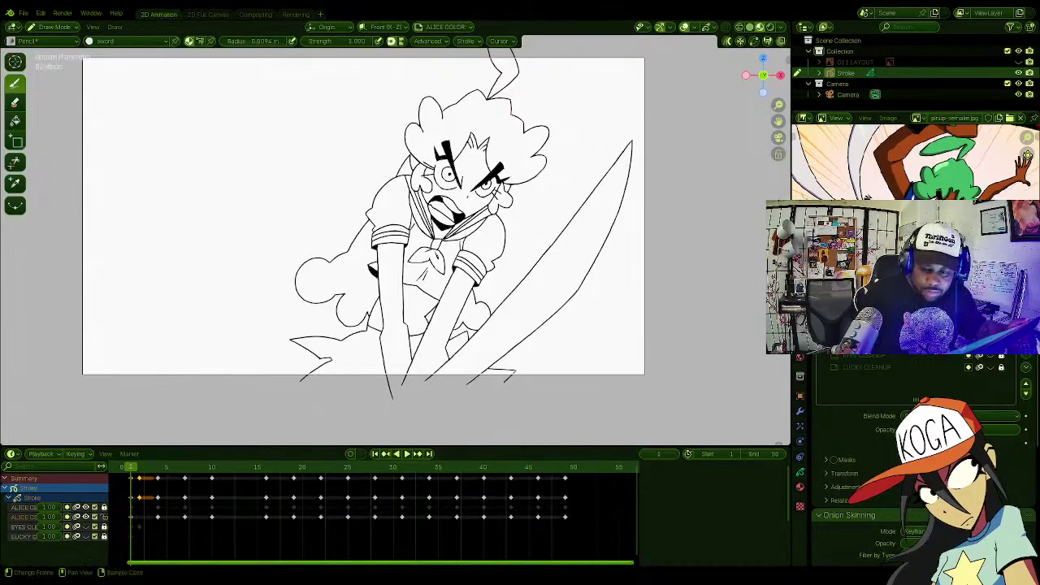
{"action": "middle_click_drag", "start_coordinate": [914, 175], "coordinate": [917, 146]}
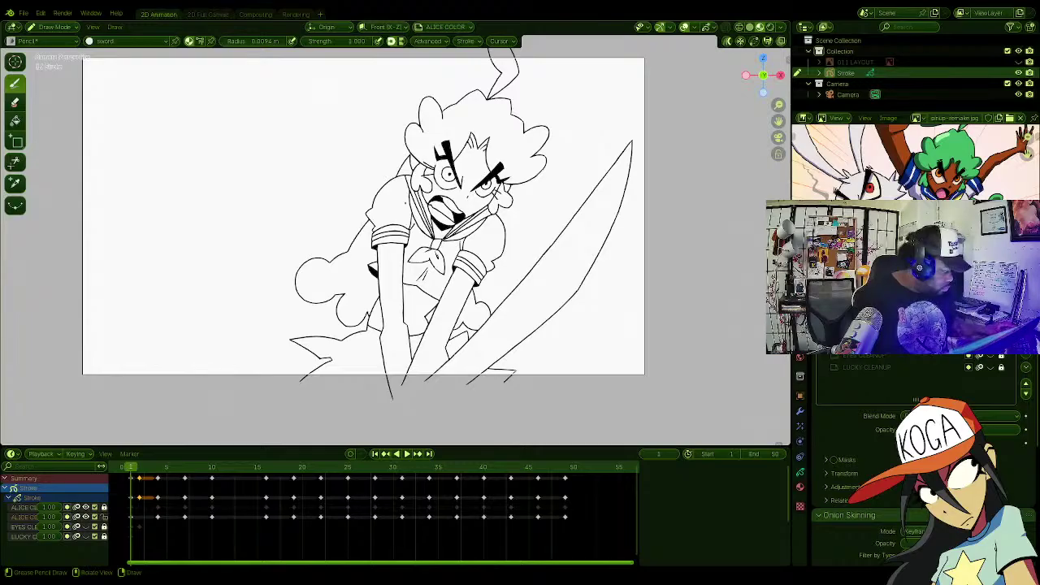
{"action": "middle_click_drag", "start_coordinate": [418, 174], "coordinate": [475, 209], "text": "shift"}
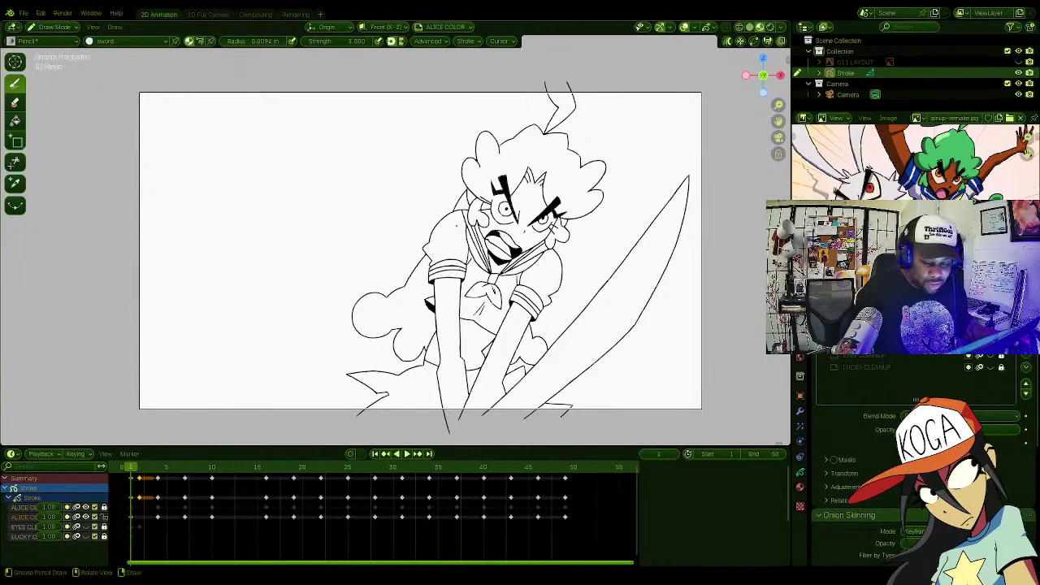
{"action": "middle_click_drag", "start_coordinate": [396, 261], "coordinate": [396, 213], "text": "ctrl"}
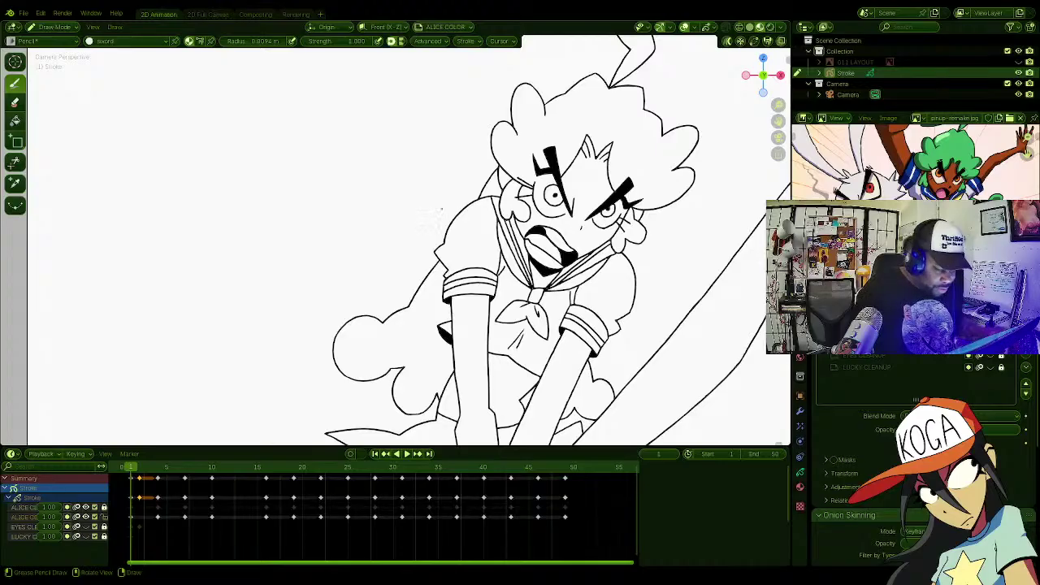
{"action": "middle_click_drag", "start_coordinate": [506, 359], "coordinate": [411, 339], "text": "shift"}
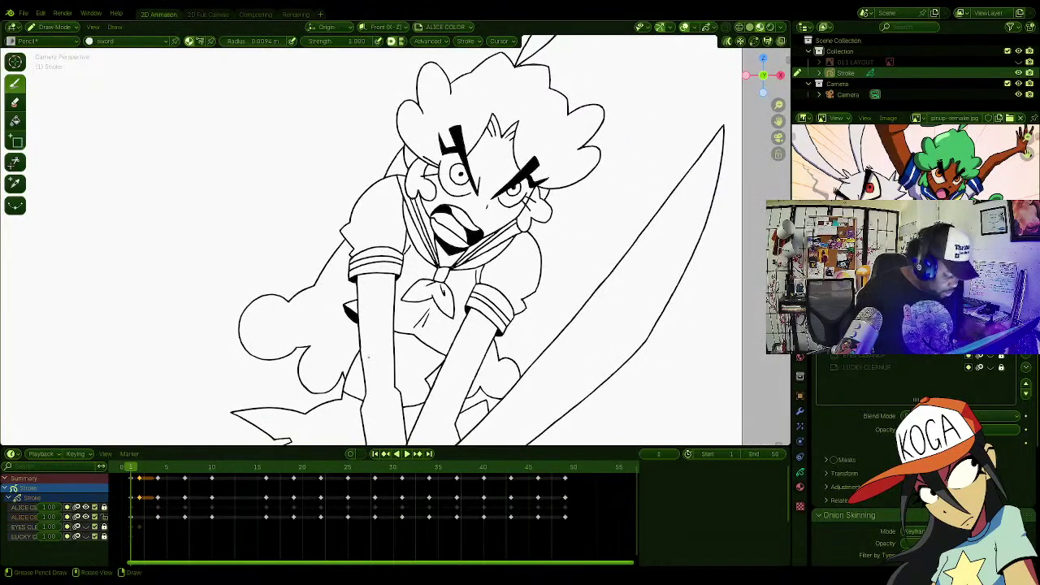
Step: Step back and forth through frames 1 to 7 to examine how the line drawings change between keyframes
{"action": "key", "text": "Right"}
{"action": "key", "text": "Right"}
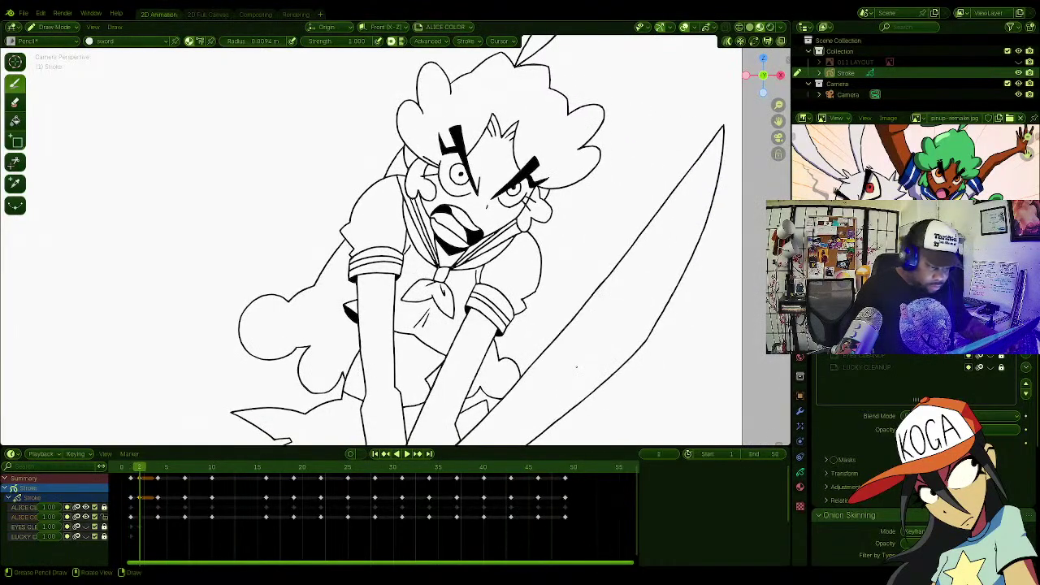
{"action": "key", "text": "Right"}
{"action": "key", "text": "Right"}
{"action": "key", "text": "Right"}
{"action": "key", "text": "Right"}
{"action": "key", "text": "Right"}
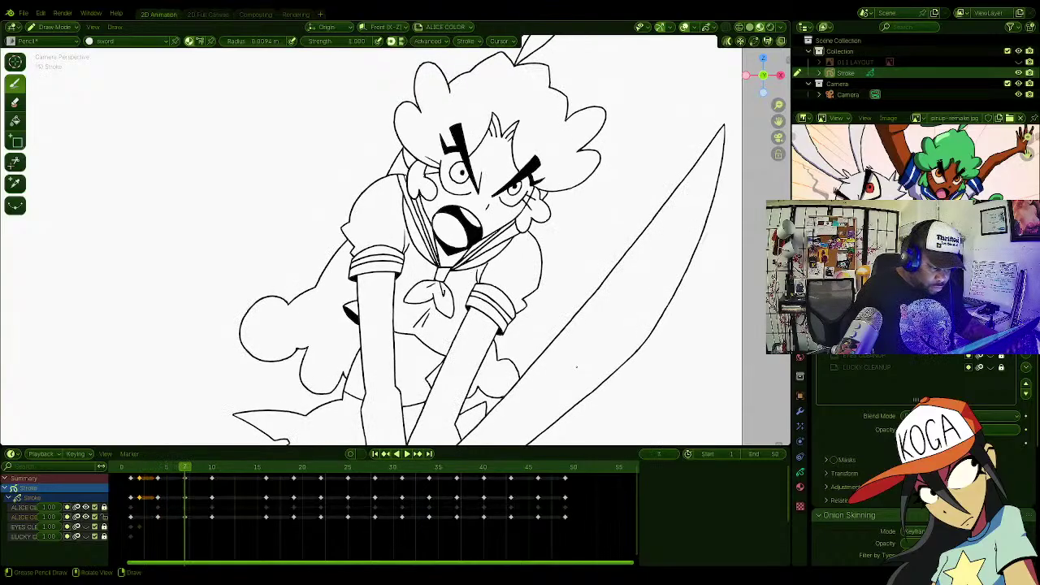
{"action": "key", "text": "Left"}
{"action": "key", "text": "Left"}
{"action": "key", "text": "Left"}
{"action": "key", "text": "Left"}
{"action": "key", "text": "Left"}
{"action": "key", "text": "Left"}
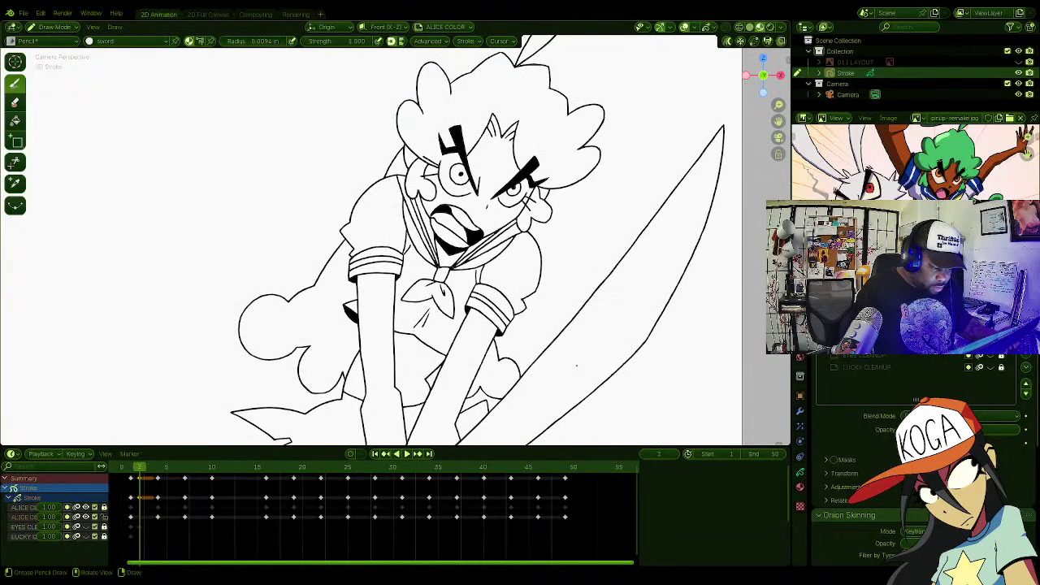
{"action": "key", "text": "Right"}
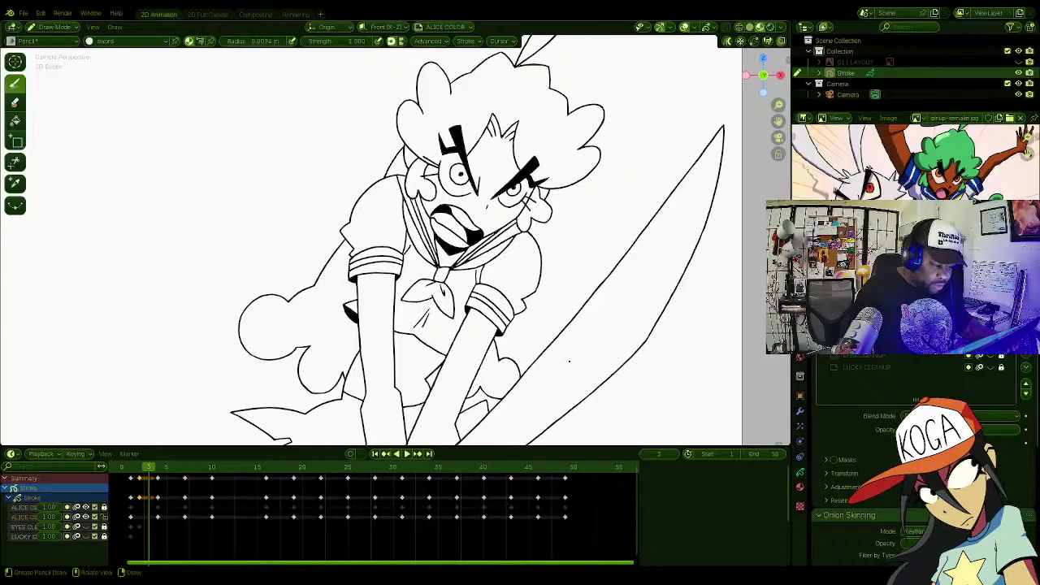
{"action": "key", "text": "Left"}
{"action": "key", "text": "Right"}
{"action": "key", "text": "Right"}
{"action": "key", "text": "Right"}
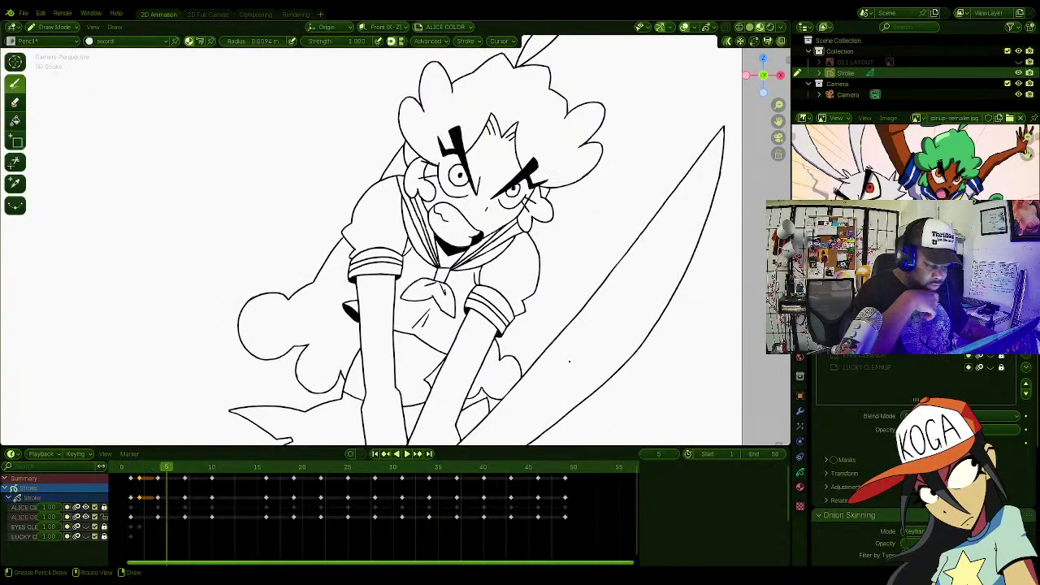
{"action": "key", "text": "Right"}
{"action": "key", "text": "Right"}
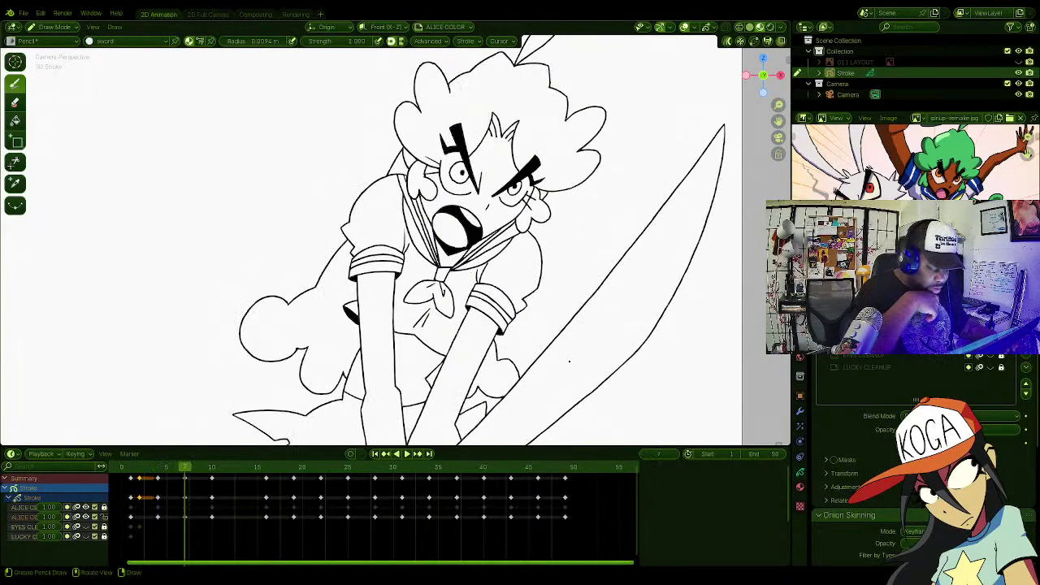
Step: Play the animation to check the motion, stop it, and step back to frame 1
{"action": "key", "text": "space"}
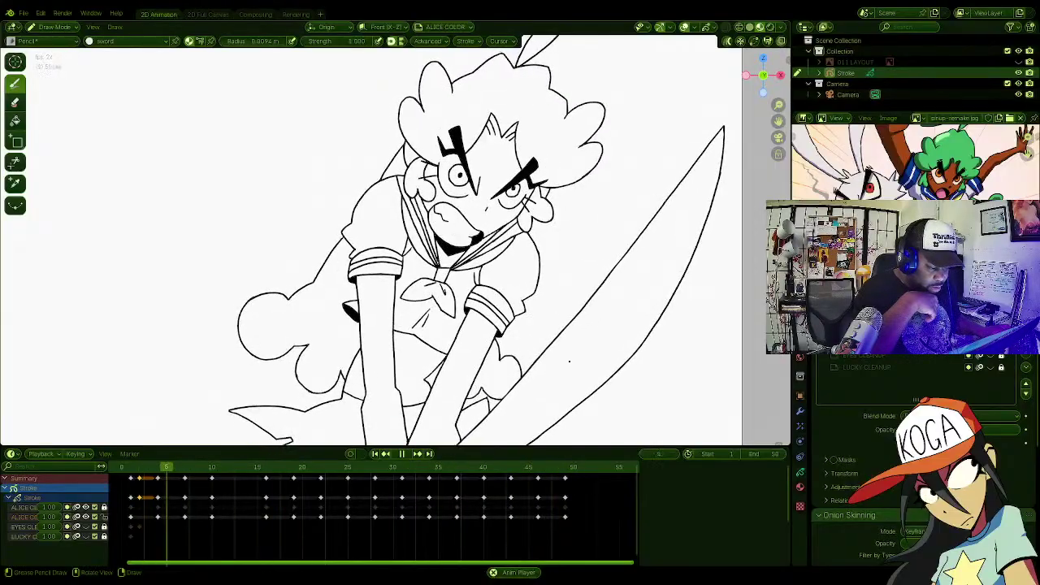
{"action": "key", "text": "space"}
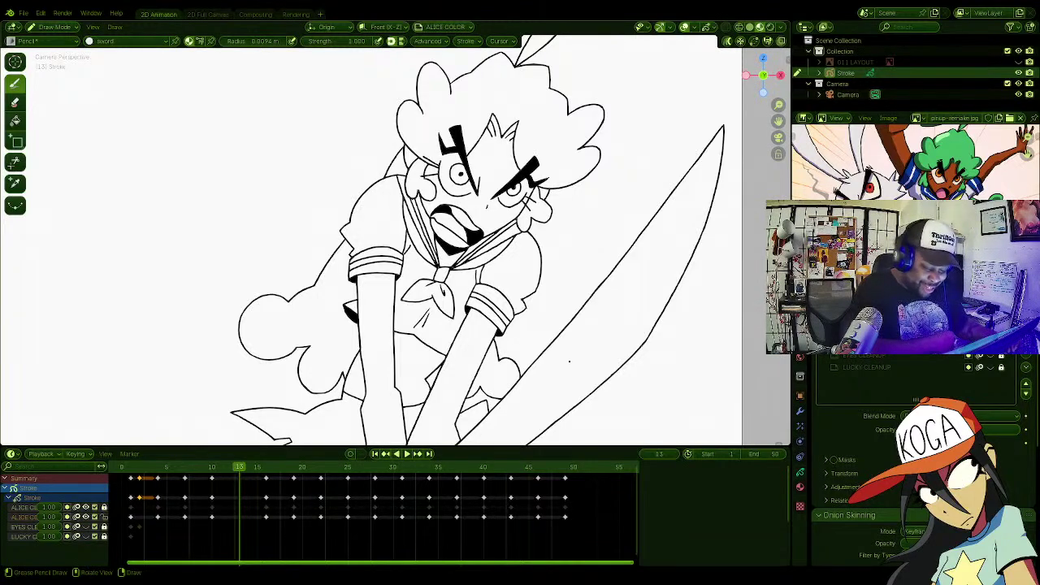
{"action": "key", "text": "Left"}
{"action": "key", "text": "Left"}
{"action": "key", "text": "Left"}
{"action": "key", "text": "Left"}
{"action": "key", "text": "Left"}
{"action": "key", "text": "Left"}
{"action": "key", "text": "Left"}
{"action": "key", "text": "Left"}
{"action": "key", "text": "Left"}
{"action": "key", "text": "Left"}
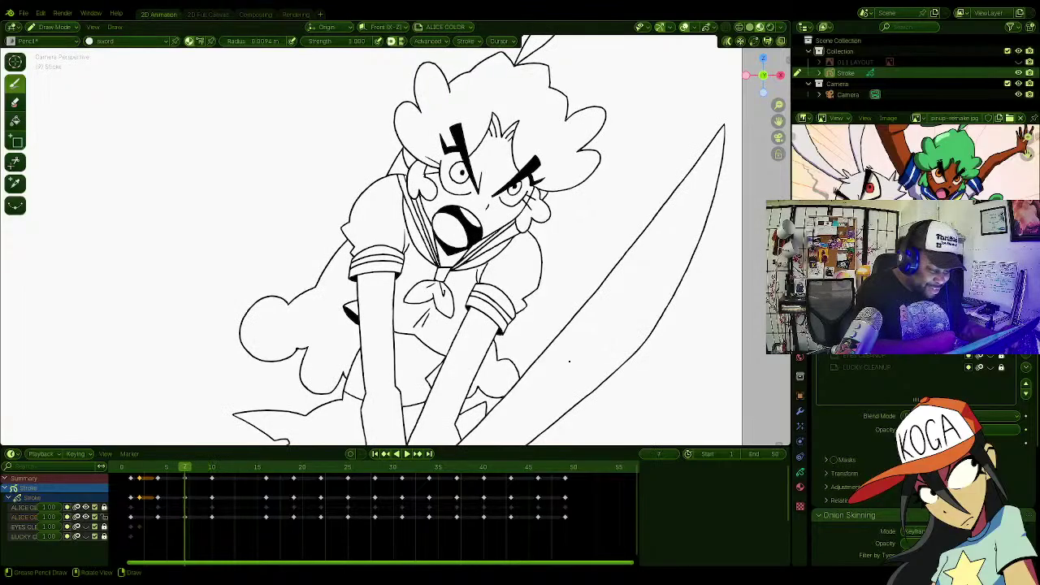
{"action": "key", "text": "Left"}
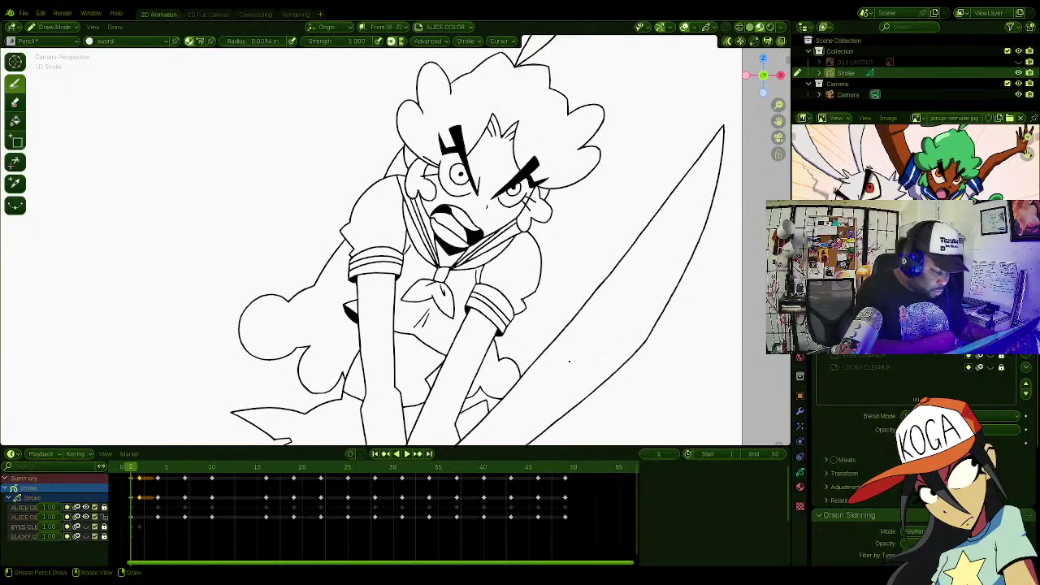
Step: Flip repeatedly through the opening frames to compare the mouth and body poses, stopping at frame 3
{"action": "key", "text": "Right"}
{"action": "key", "text": "Right"}
{"action": "key", "text": "Right"}
{"action": "key", "text": "Right"}
{"action": "key", "text": "Left"}
{"action": "key", "text": "Left"}
{"action": "key", "text": "Left"}
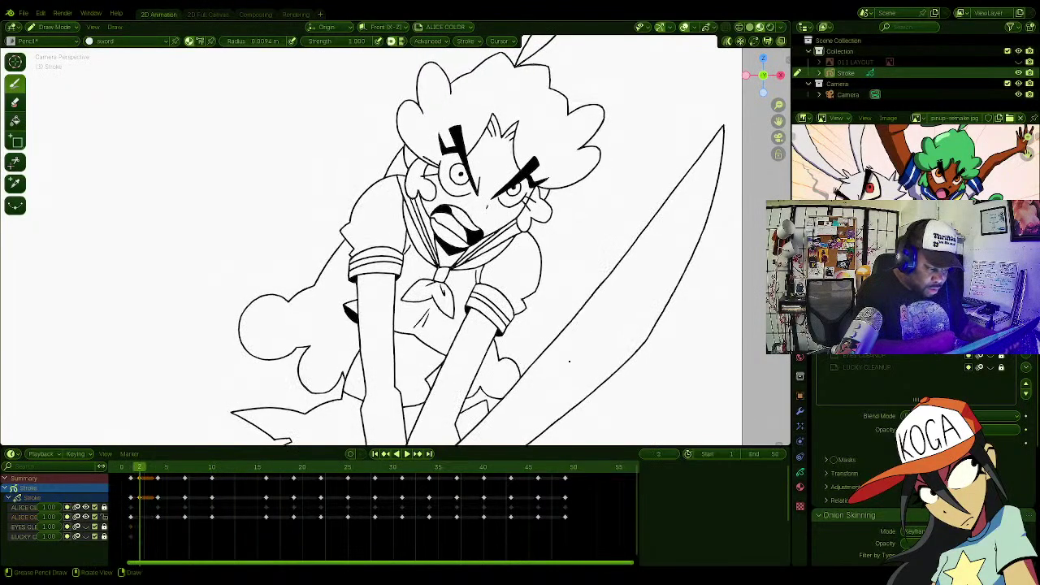
{"action": "key", "text": "Right"}
{"action": "key", "text": "Right"}
{"action": "key", "text": "Right"}
{"action": "key", "text": "Right"}
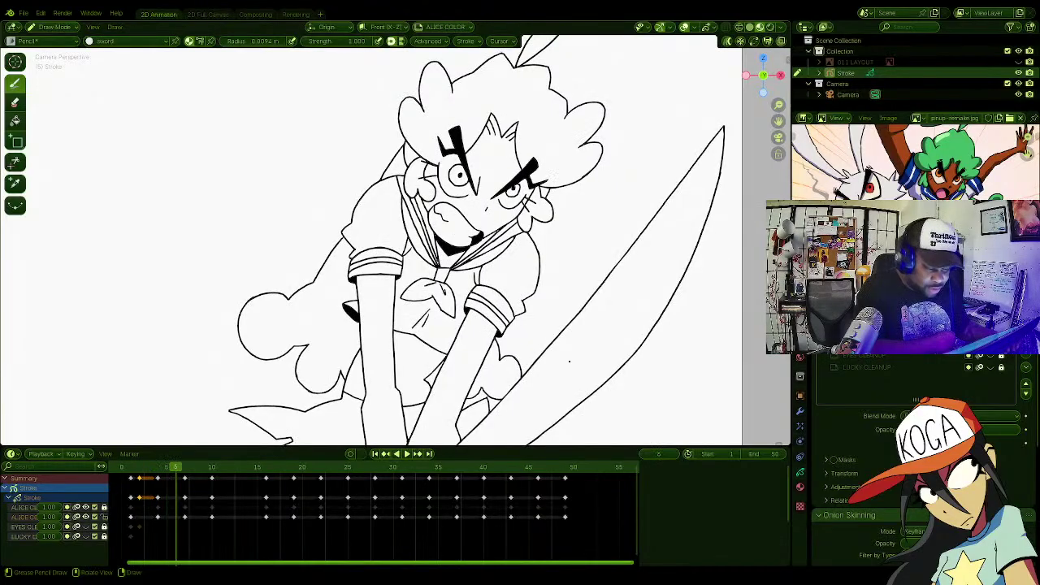
{"action": "key", "text": "Right"}
{"action": "key", "text": "Right"}
{"action": "key", "text": "Left"}
{"action": "key", "text": "Left"}
{"action": "key", "text": "Left"}
{"action": "key", "text": "Left"}
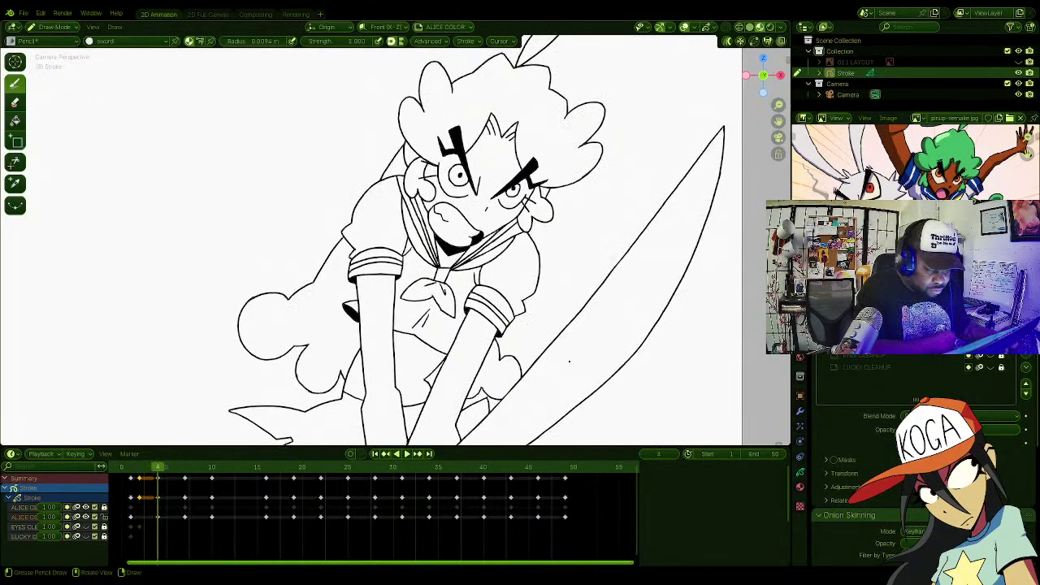
{"action": "key", "text": "Left"}
{"action": "key", "text": "Left"}
{"action": "key", "text": "Right"}
{"action": "key", "text": "Right"}
{"action": "key", "text": "Right"}
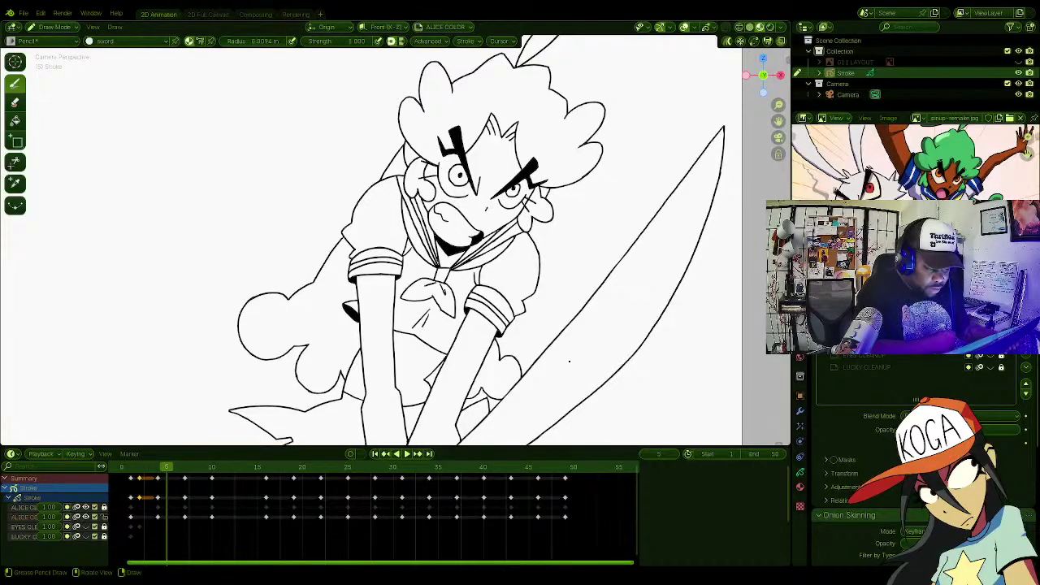
{"action": "key", "text": "Left"}
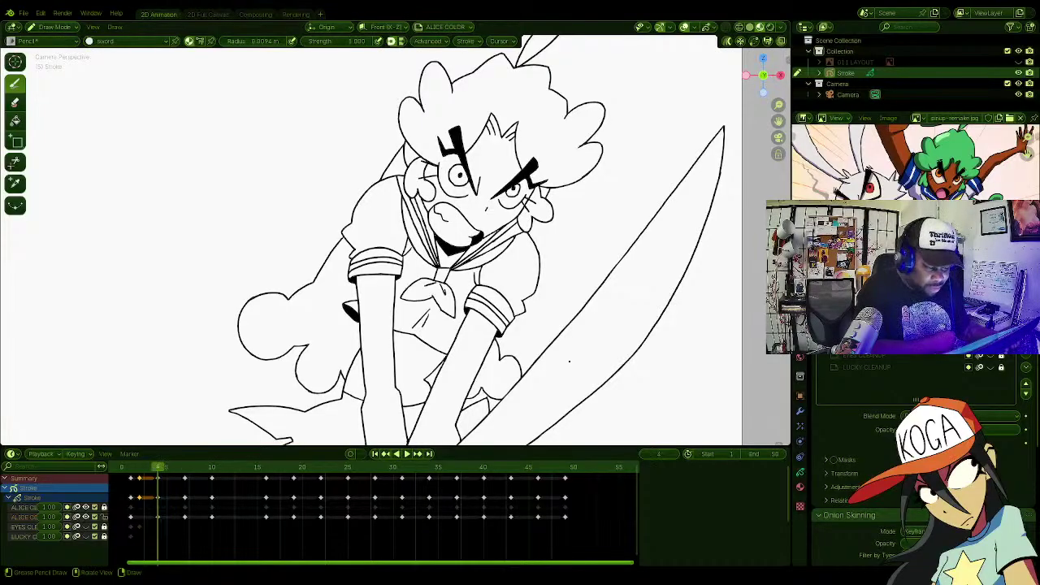
{"action": "key", "text": "Left"}
{"action": "key", "text": "Left"}
{"action": "key", "text": "Right"}
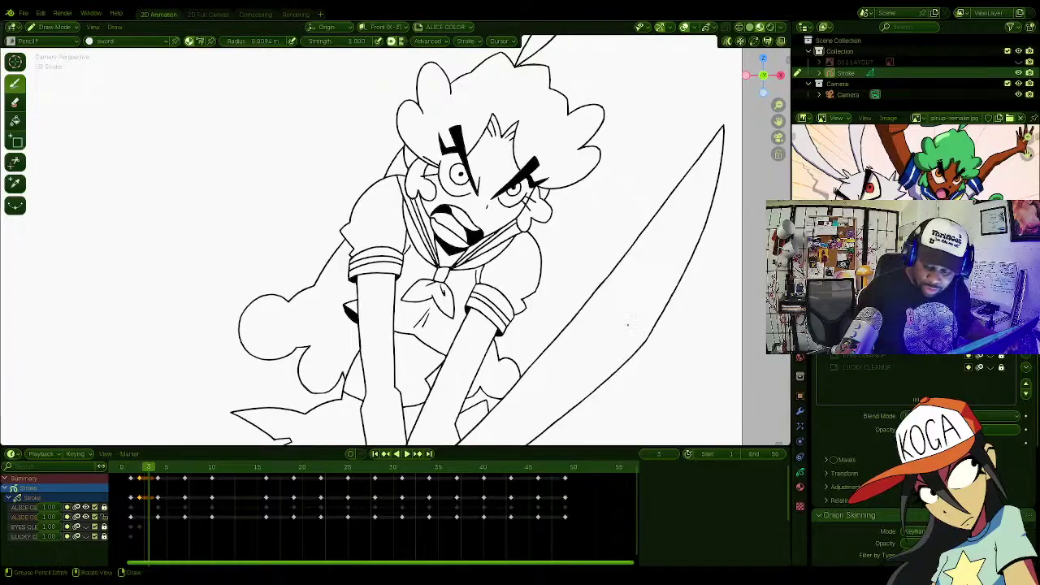
Step: Activate the Fill tool with the alice skin material
{"action": "left_click", "coordinate": [14, 121]}
{"action": "left_click", "coordinate": [126, 41]}
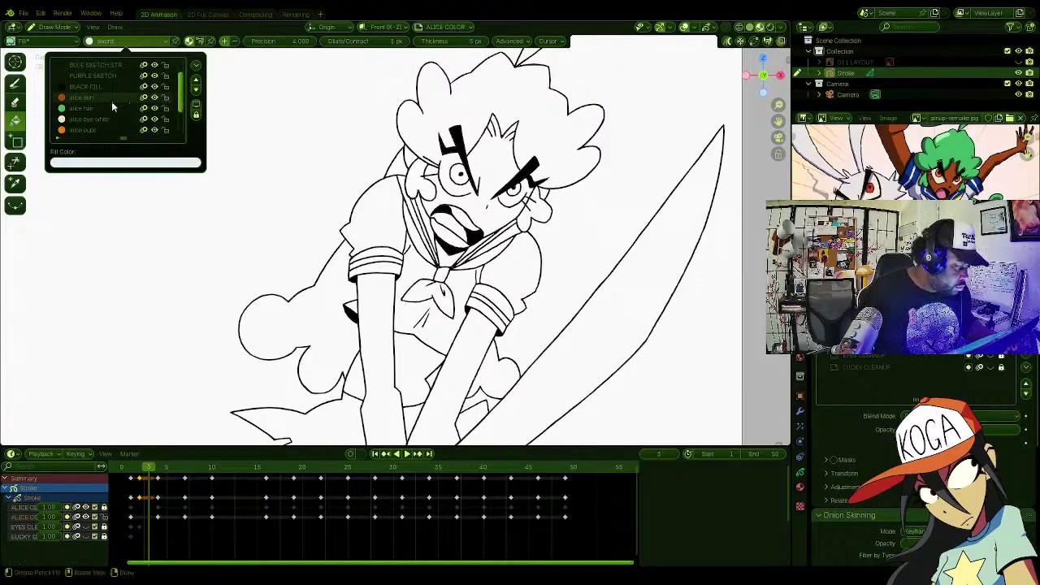
{"action": "left_click", "coordinate": [112, 98]}
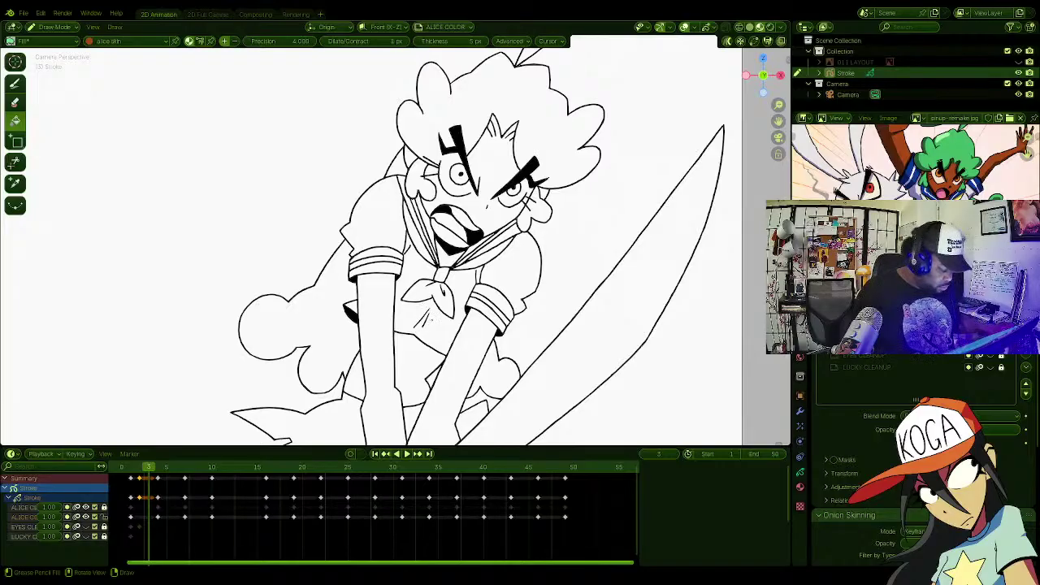
Step: Compare the first few frames once more and set the current frame to 1
{"action": "key", "text": "Left"}
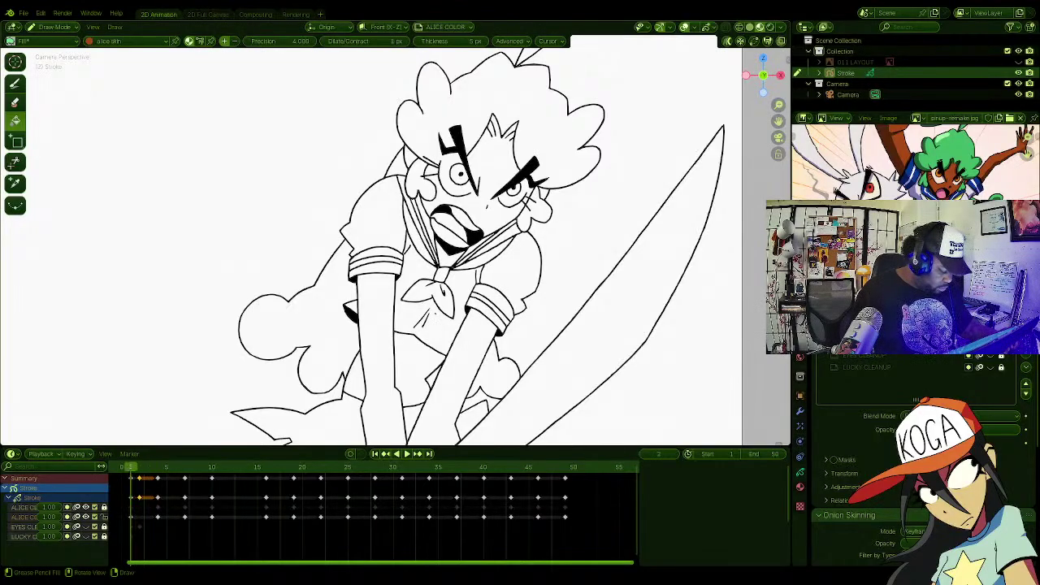
{"action": "key", "text": "Right"}
{"action": "key", "text": "Right"}
{"action": "key", "text": "Right"}
{"action": "key", "text": "Left"}
{"action": "key", "text": "Left"}
{"action": "key", "text": "Left"}
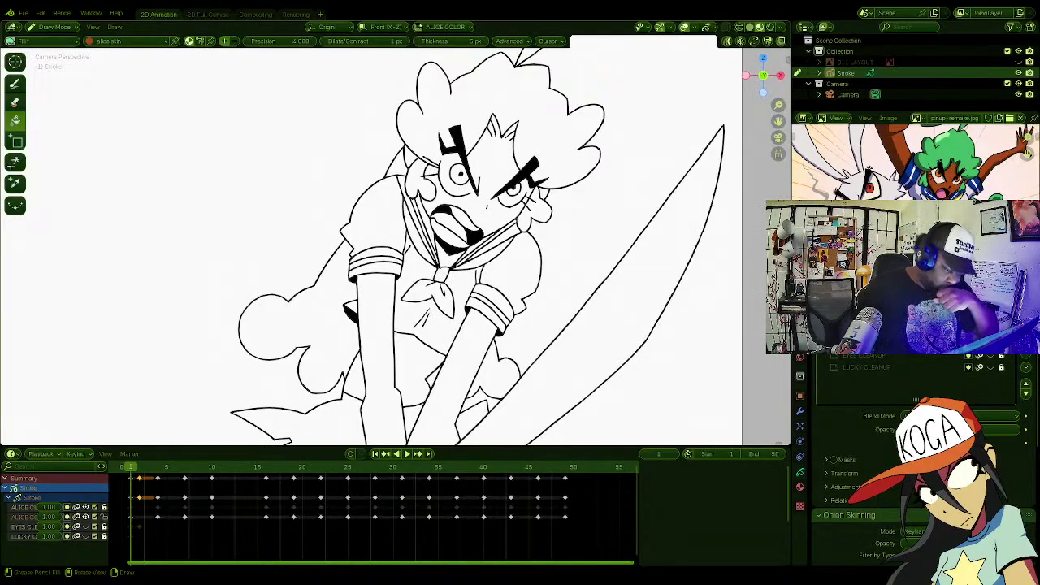
Step: Fill the girl's neck with alice skin, try filling her face as well, and undo that second fill
{"action": "left_click", "coordinate": [449, 252]}
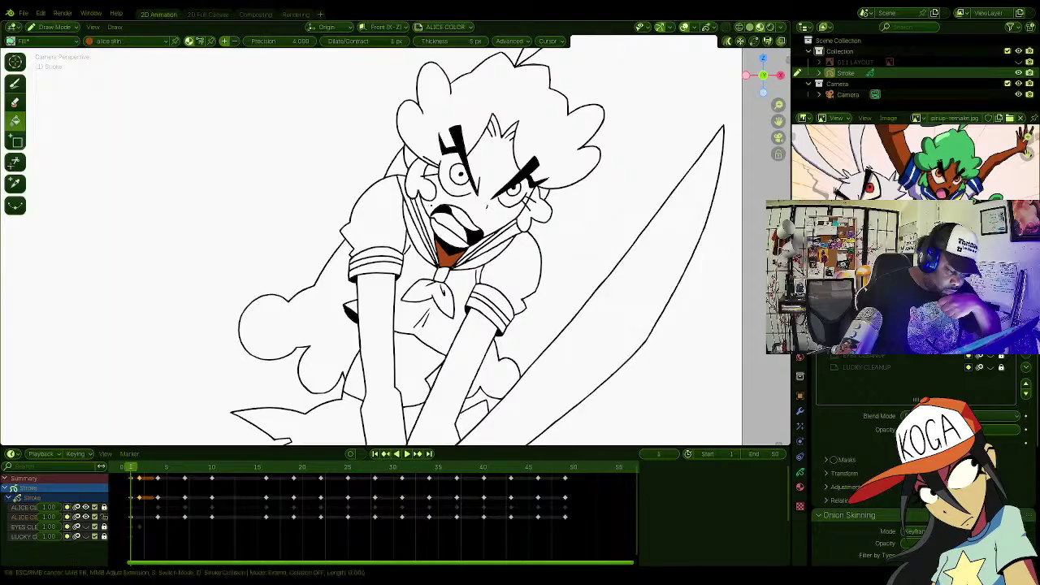
{"action": "left_click", "coordinate": [488, 89]}
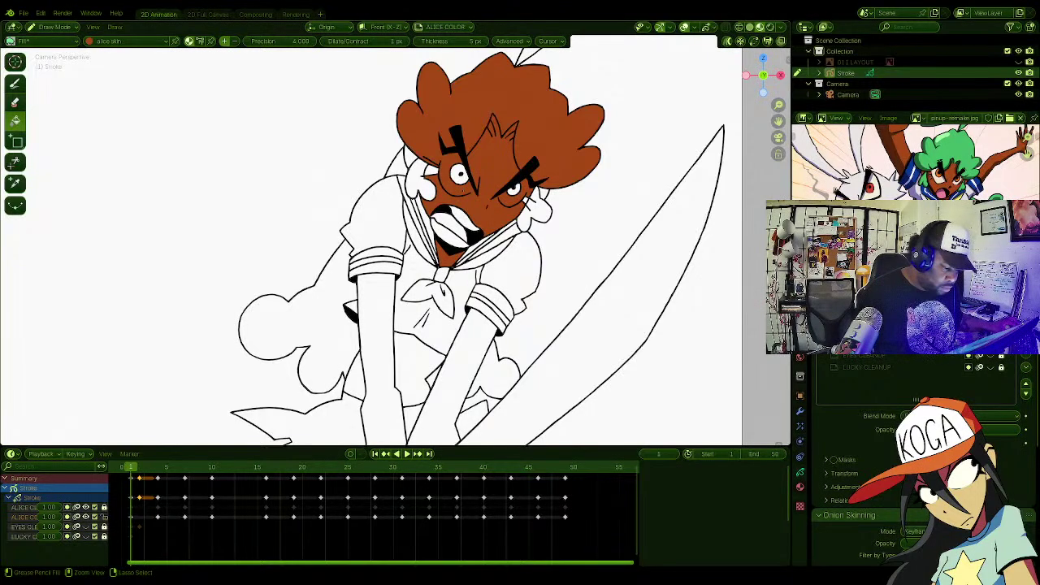
{"action": "key", "text": "ctrl+z"}
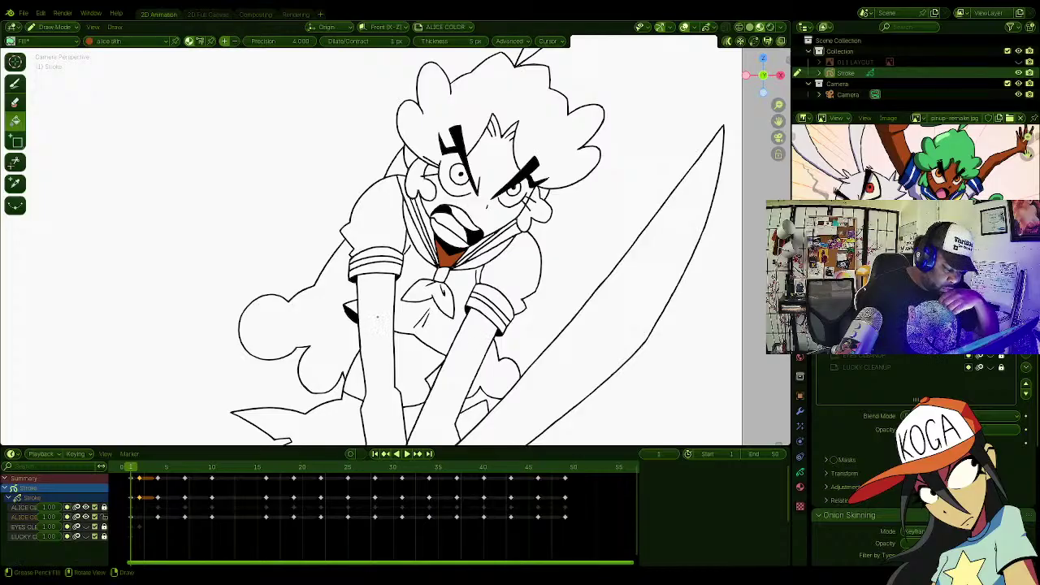
Step: On the ALICE CLEANUP layer, draw a Solid Stroke pencil line below the camera frame closing the figure's open lower ends on frame 1
{"action": "mouse_move", "coordinate": [377, 318]}
{"action": "middle_mouse_down", "text": "shift"}
{"action": "mouse_move", "coordinate": [353, 155]}
{"action": "mouse_move", "coordinate": [366, 283]}
{"action": "middle_mouse_up", "text": "shift"}
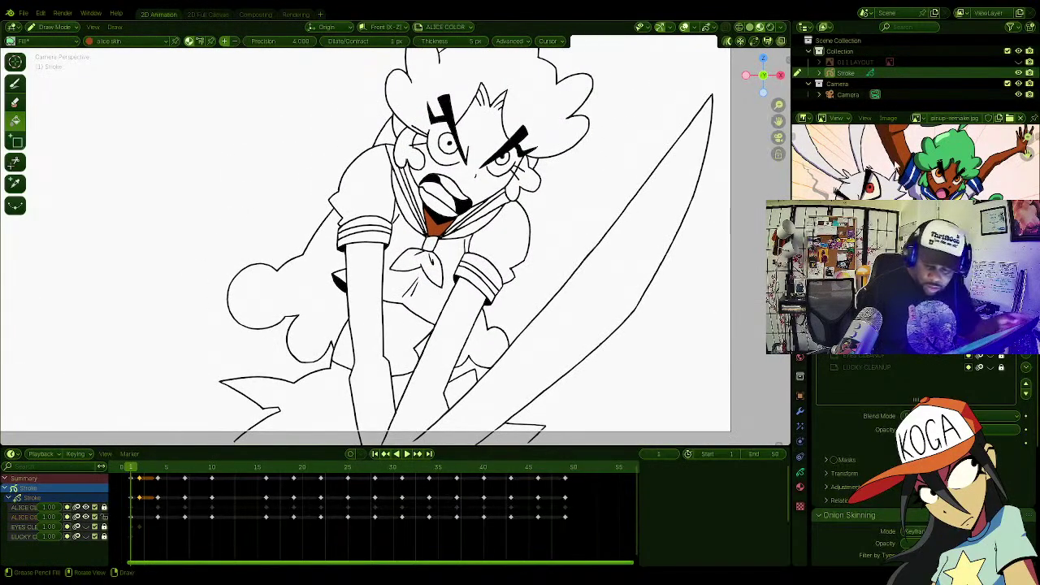
{"action": "left_click", "coordinate": [14, 84]}
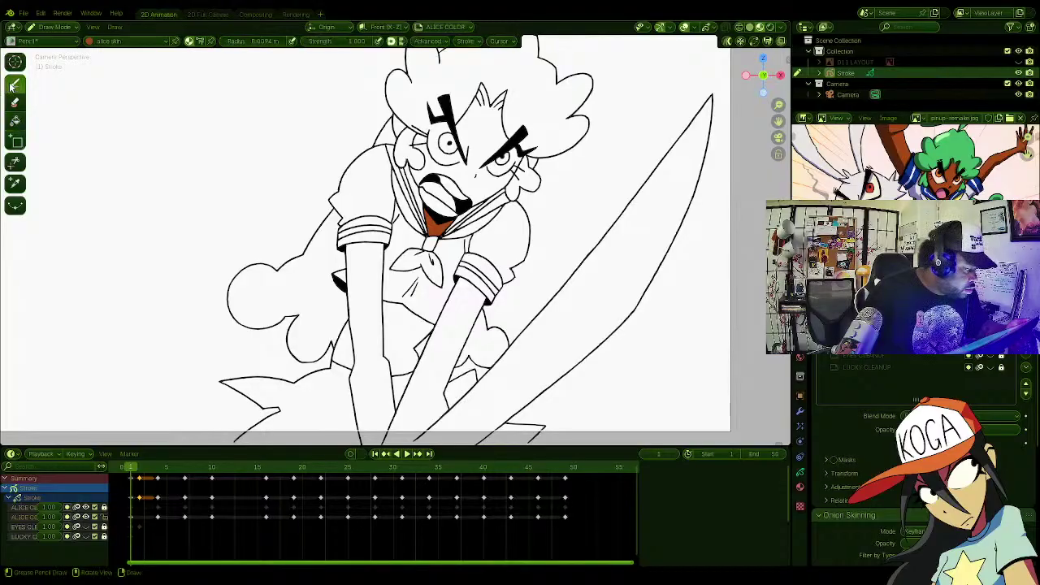
{"action": "left_click", "coordinate": [132, 42]}
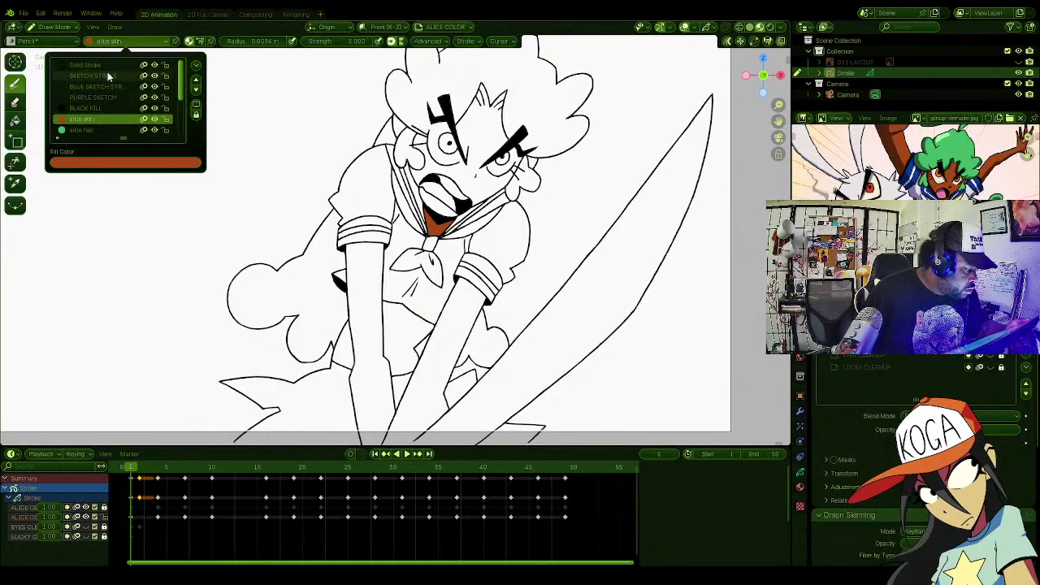
{"action": "left_click", "coordinate": [88, 65]}
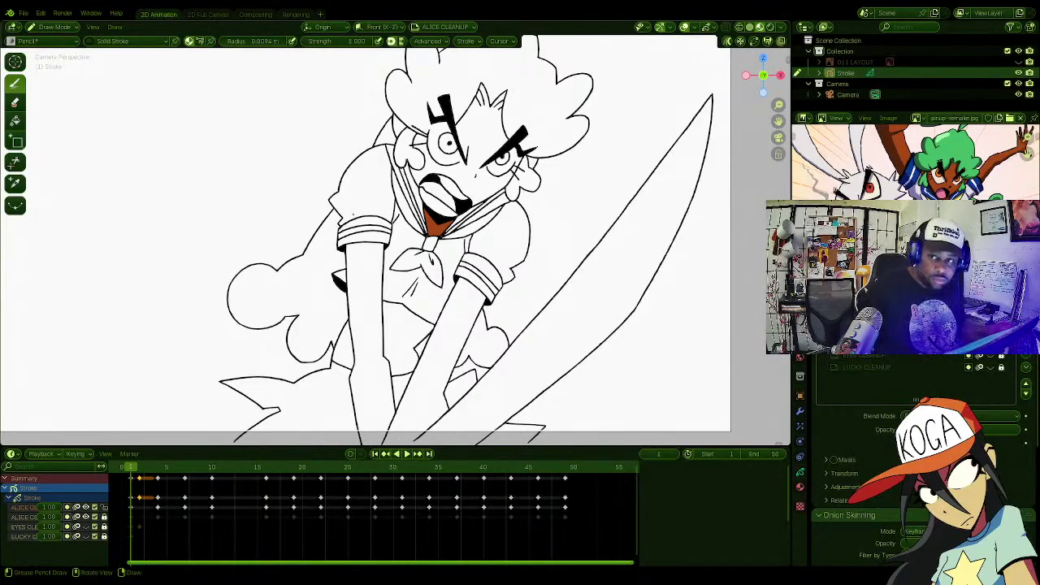
{"action": "middle_click_drag", "start_coordinate": [399, 348], "coordinate": [411, 294], "text": "shift"}
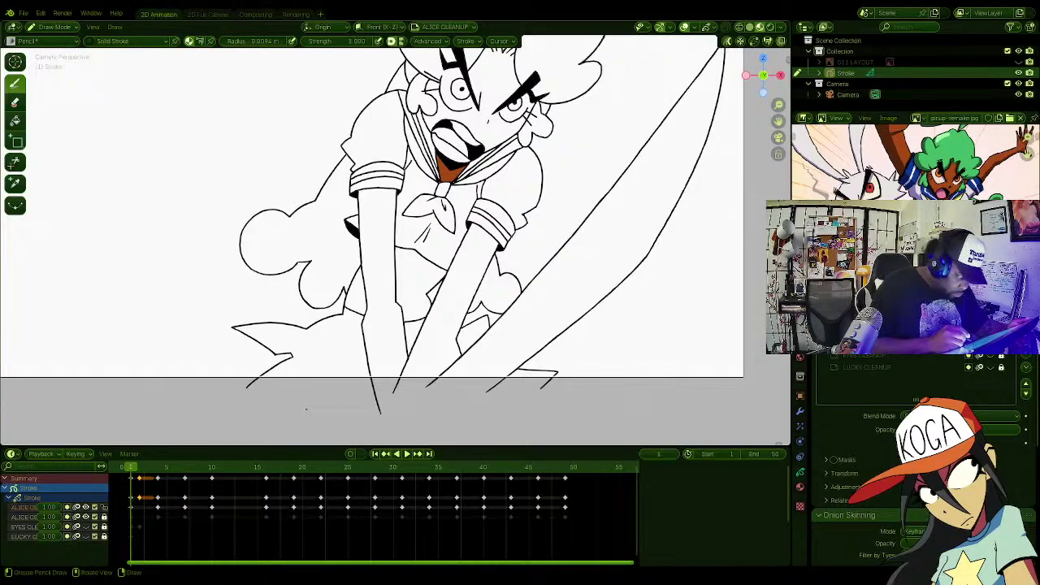
{"action": "left_click_drag", "start_coordinate": [241, 386], "coordinate": [574, 383]}
Step: Draw the same closing pencil line under the figure's open lower ends on frame 4
{"action": "key", "text": "Right"}
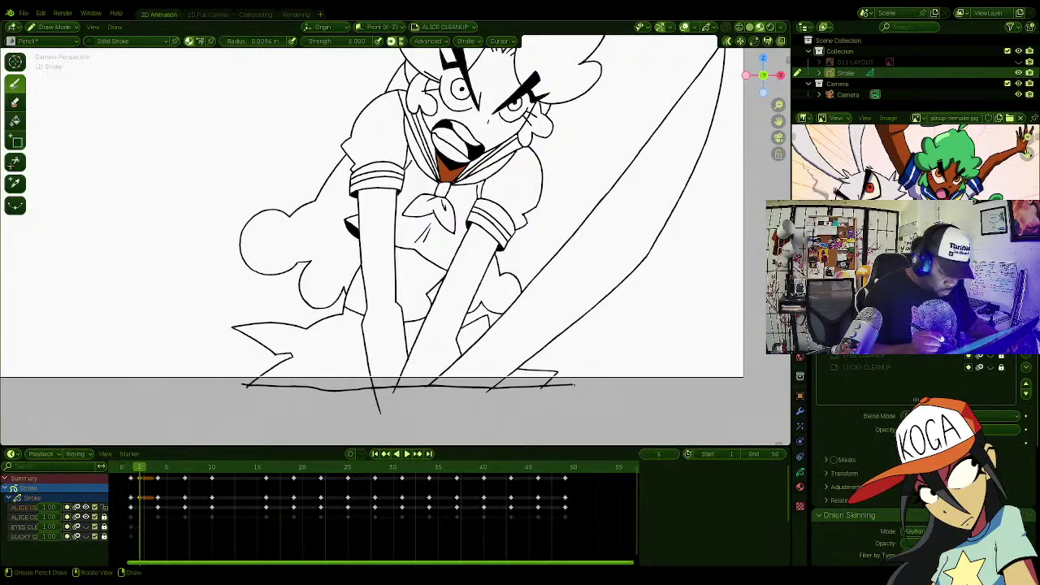
{"action": "key", "text": "Right"}
{"action": "key", "text": "Right"}
{"action": "key", "text": "Left"}
{"action": "key", "text": "Left"}
{"action": "key", "text": "Right"}
{"action": "key", "text": "Right"}
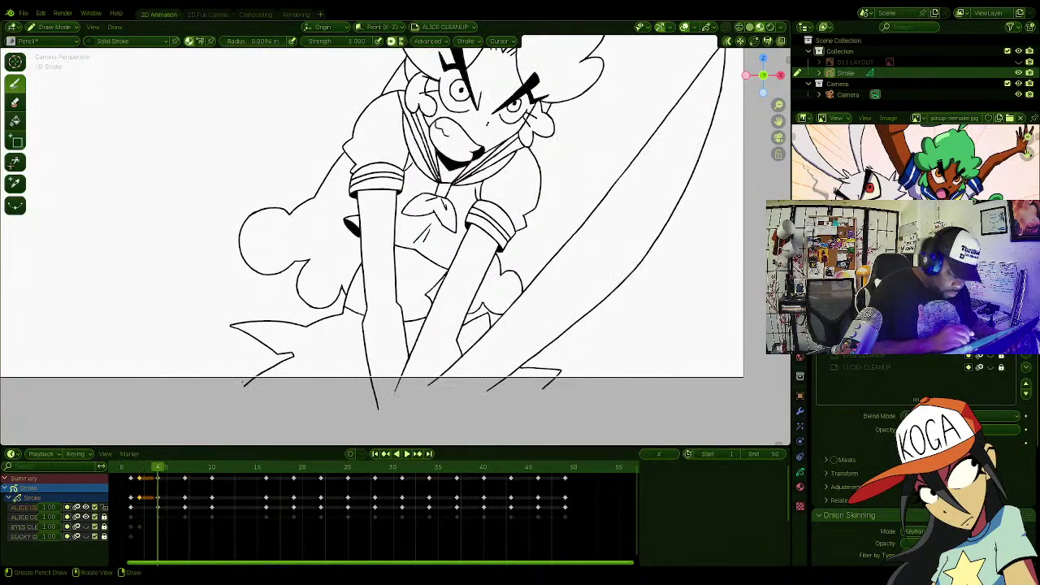
{"action": "left_click_drag", "start_coordinate": [240, 384], "coordinate": [571, 386]}
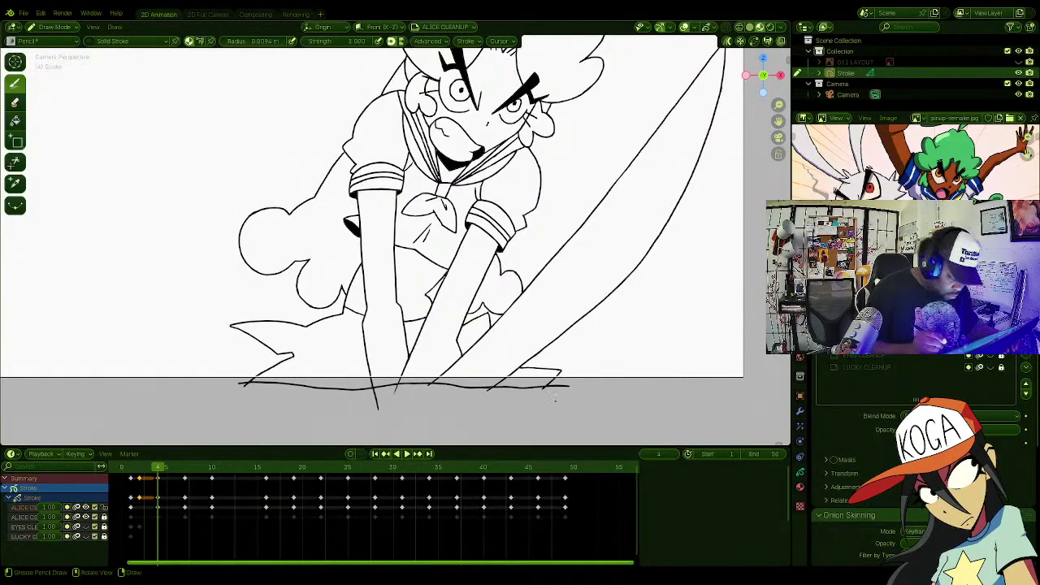
Step: Close the figure's open lower ends with a pencil line on frame 7 and return to frame 1
{"action": "key", "text": "Right"}
{"action": "key", "text": "Right"}
{"action": "key", "text": "Right"}
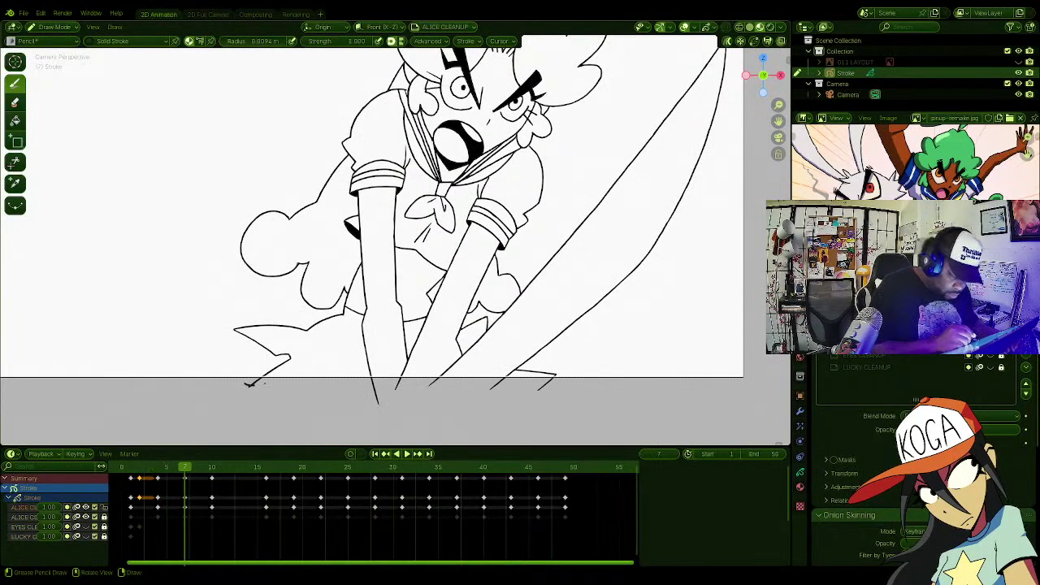
{"action": "left_click_drag", "start_coordinate": [258, 382], "coordinate": [571, 387]}
{"action": "key", "text": "Left"}
{"action": "key", "text": "Left"}
{"action": "key", "text": "Left"}
{"action": "key", "text": "Left"}
{"action": "key", "text": "Left"}
{"action": "key", "text": "Left"}
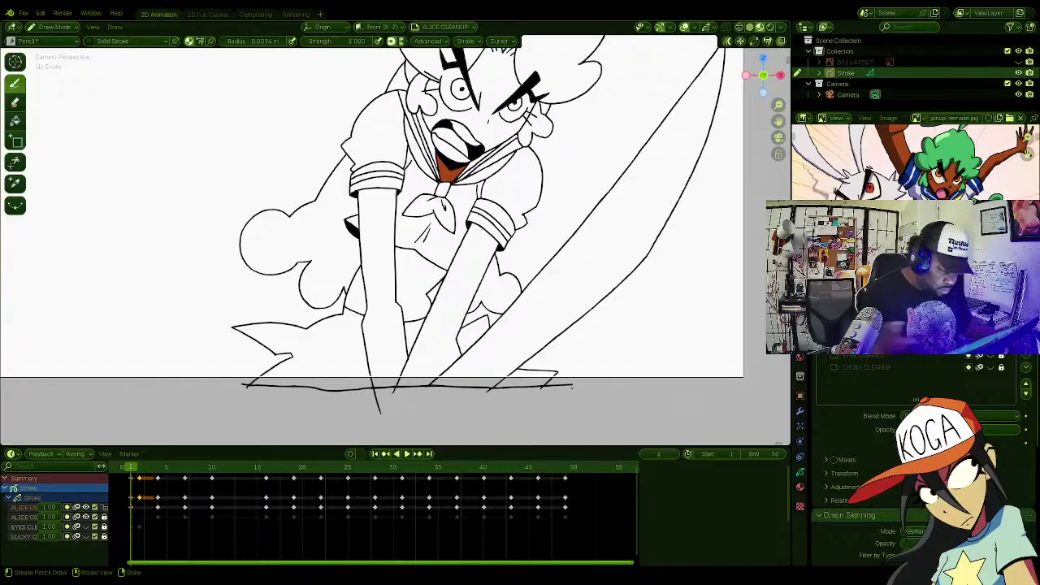
Step: On the ALICE COLOR layer, fill both arms, the midriff and the skin areas around the ears with alice skin
{"action": "middle_click_drag", "start_coordinate": [374, 244], "coordinate": [371, 296], "text": "shift"}
{"action": "left_click", "coordinate": [862, 357]}
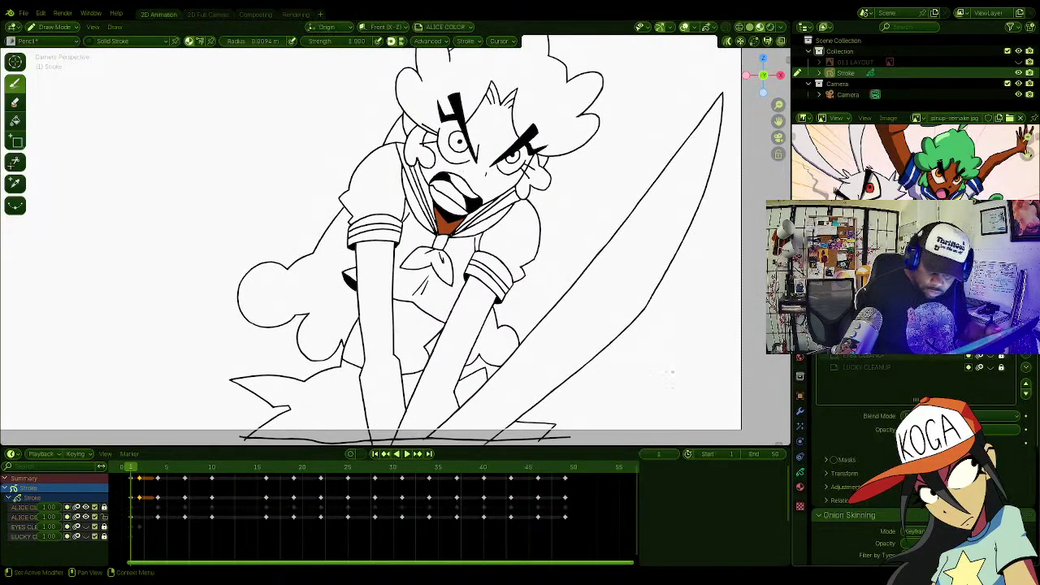
{"action": "left_click", "coordinate": [15, 121]}
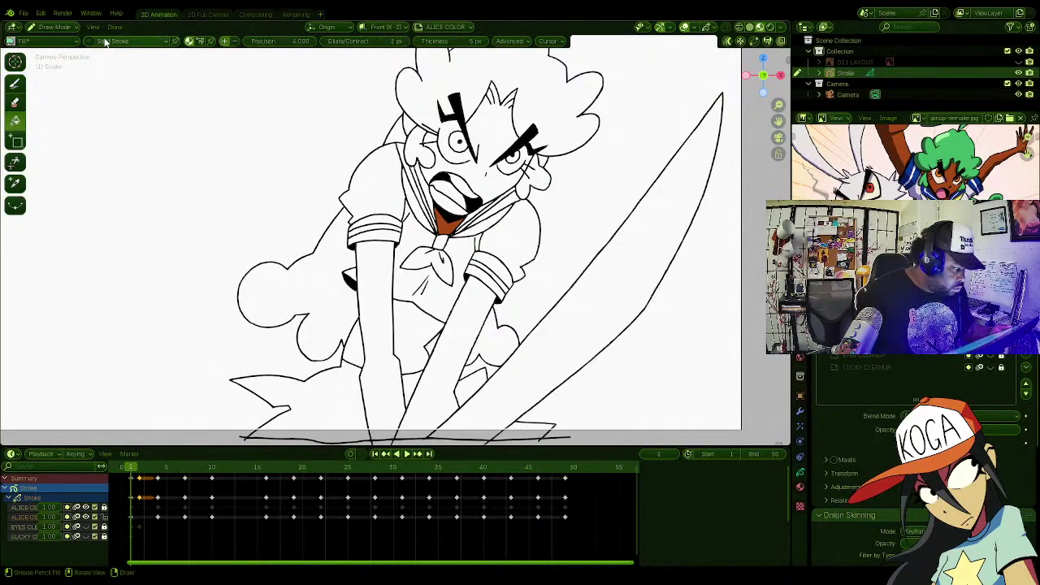
{"action": "left_click", "coordinate": [130, 41]}
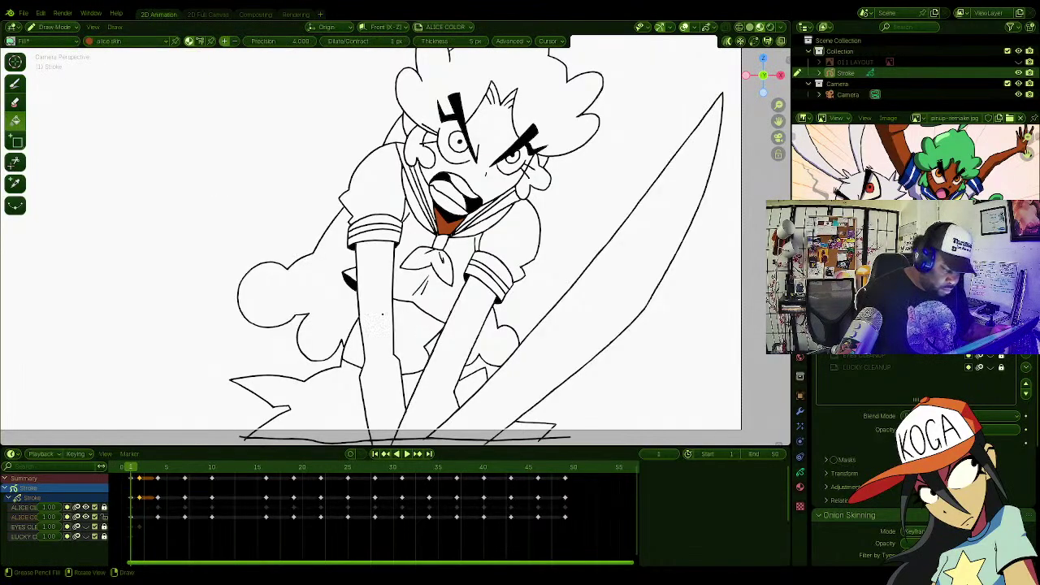
{"action": "left_click", "coordinate": [382, 315]}
{"action": "left_click", "coordinate": [416, 333]}
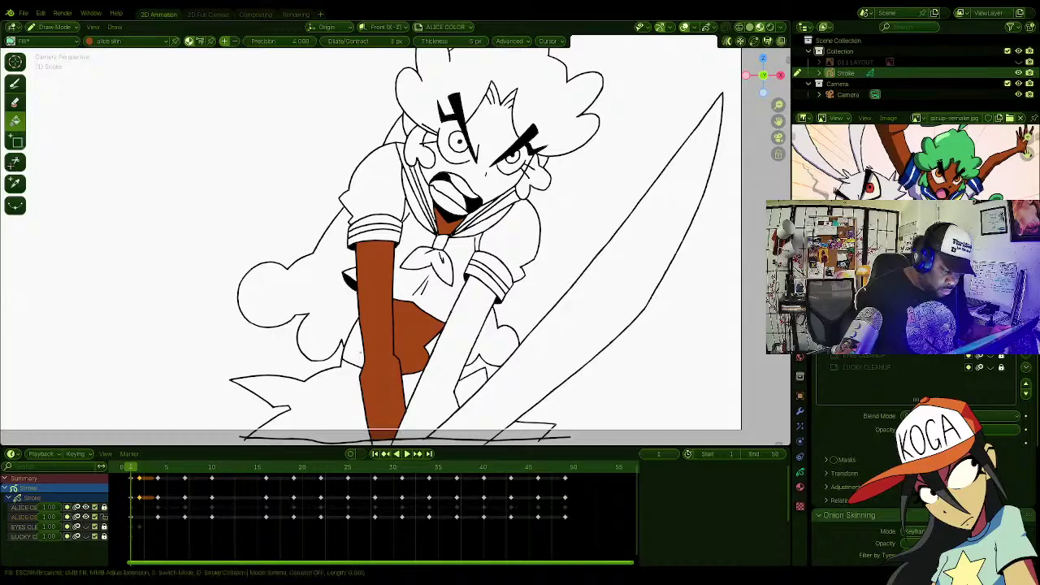
{"action": "left_click", "coordinate": [353, 343]}
{"action": "left_click", "coordinate": [445, 358]}
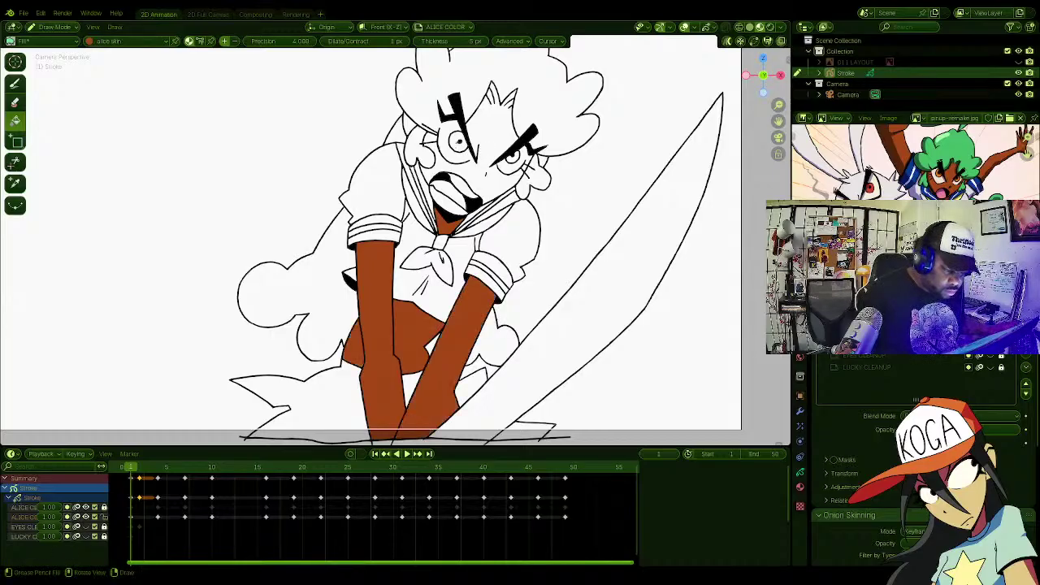
{"action": "middle_click_drag", "start_coordinate": [458, 142], "coordinate": [458, 177], "text": "shift"}
{"action": "left_click", "coordinate": [430, 172]}
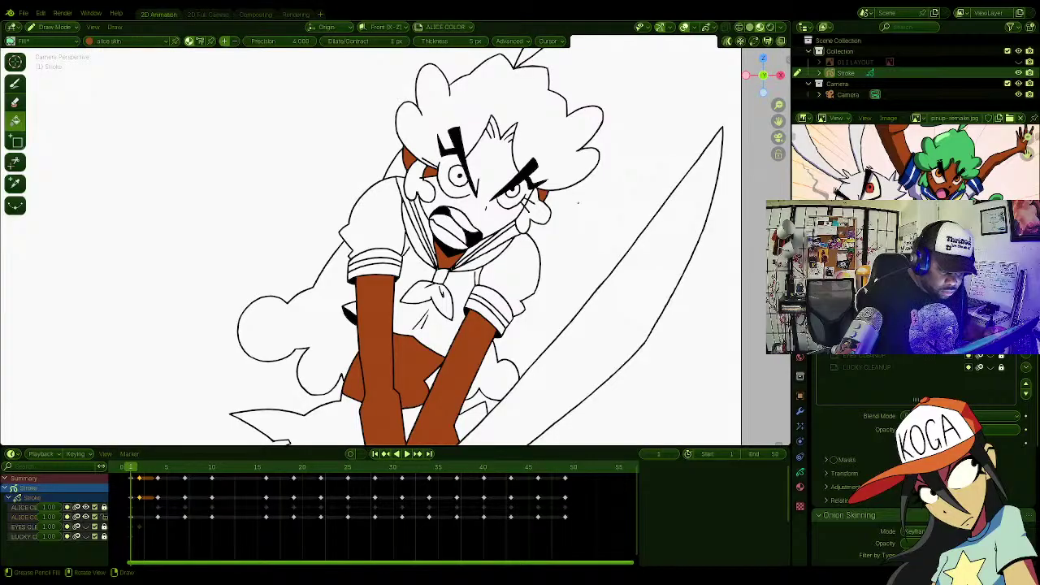
Step: Fill the girl's main hair mass with the alice hair material
{"action": "middle_click_drag", "start_coordinate": [265, 59], "coordinate": [258, 80], "text": "shift"}
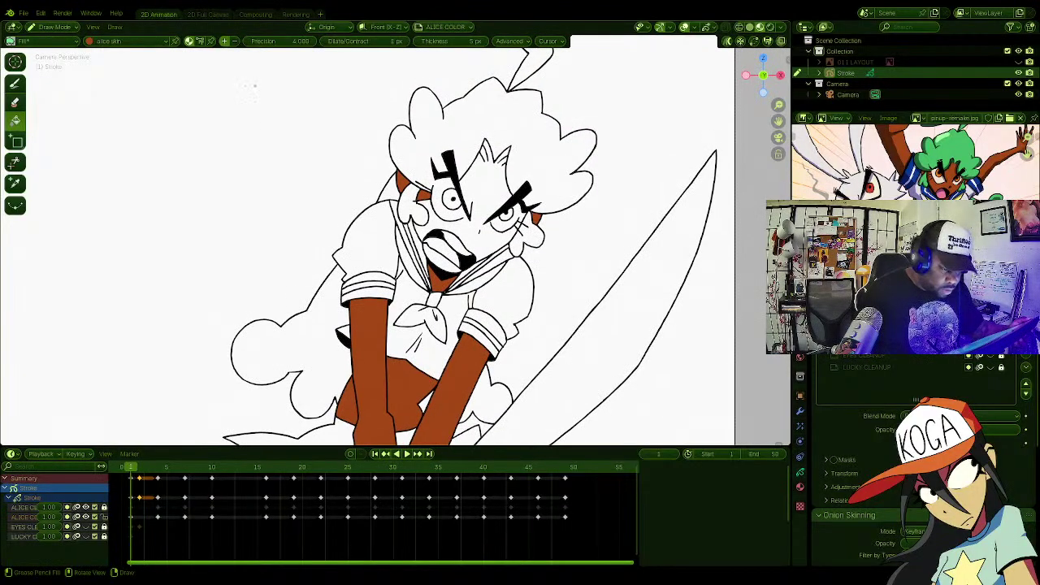
{"action": "left_click", "coordinate": [126, 43]}
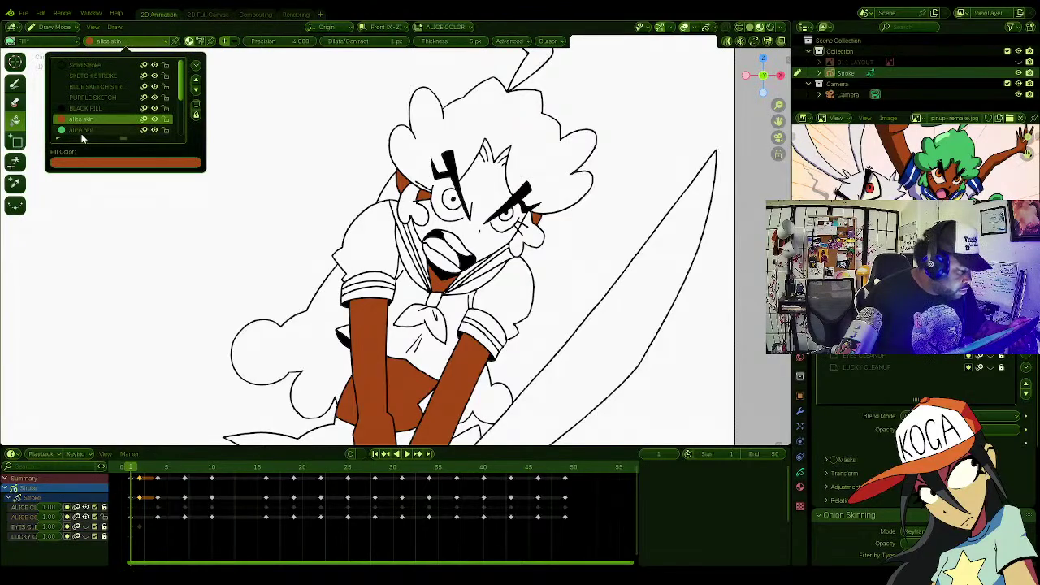
{"action": "left_click", "coordinate": [101, 124]}
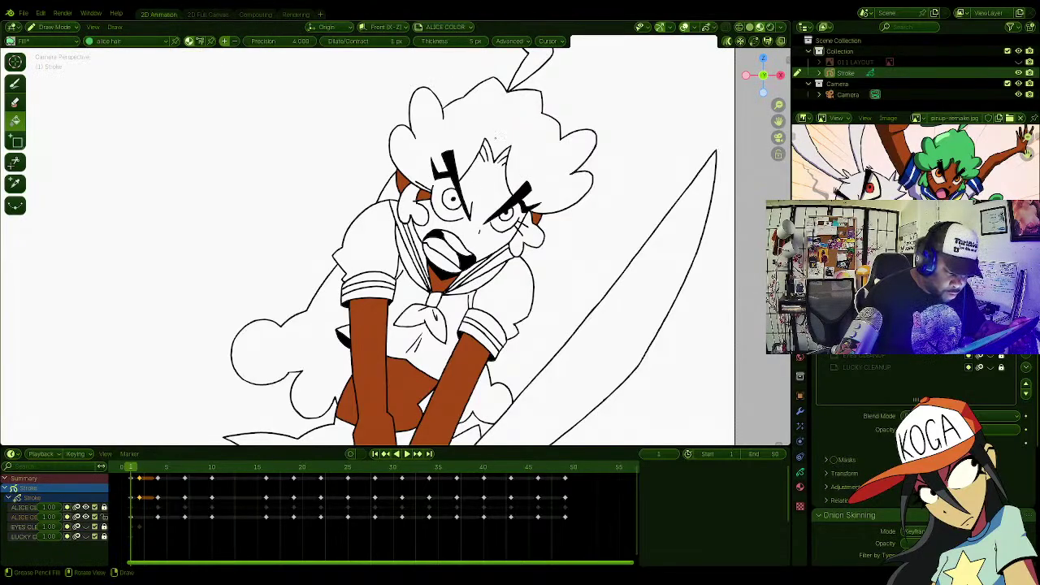
{"action": "left_click", "coordinate": [492, 186]}
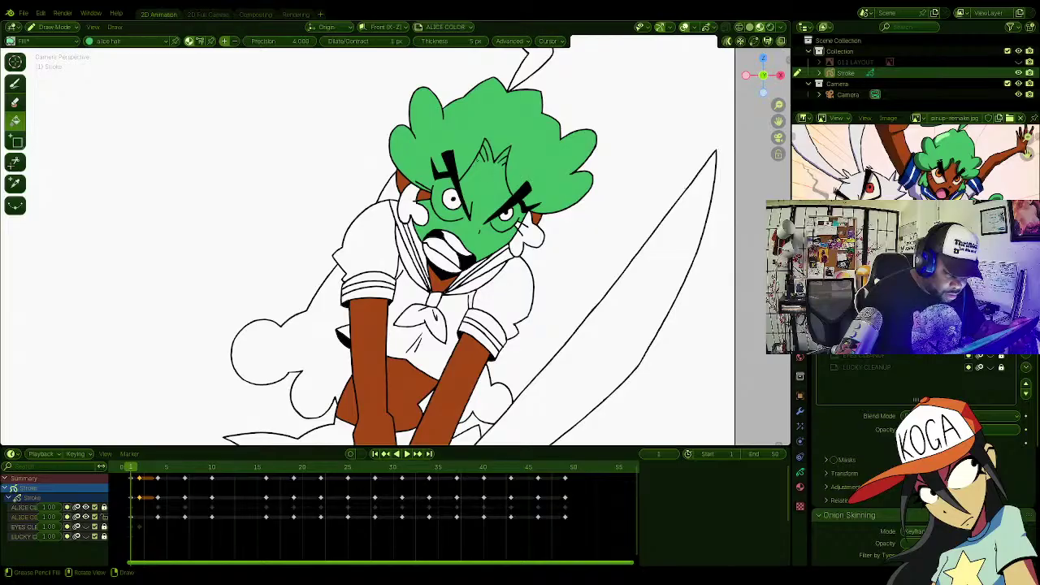
Step: Draw an alice skin pencil shape over the forehead between the hairline and the eyebrows
{"action": "left_click", "coordinate": [122, 40]}
{"action": "left_click", "coordinate": [90, 124]}
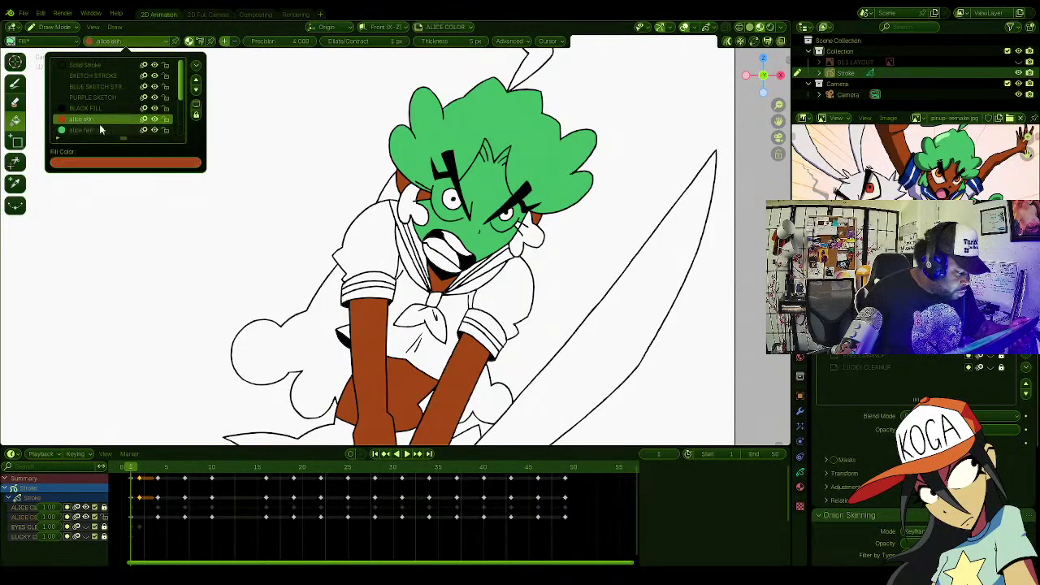
{"action": "left_click", "coordinate": [21, 86]}
{"action": "middle_click_drag", "start_coordinate": [176, 102], "coordinate": [203, 108], "text": "ctrl"}
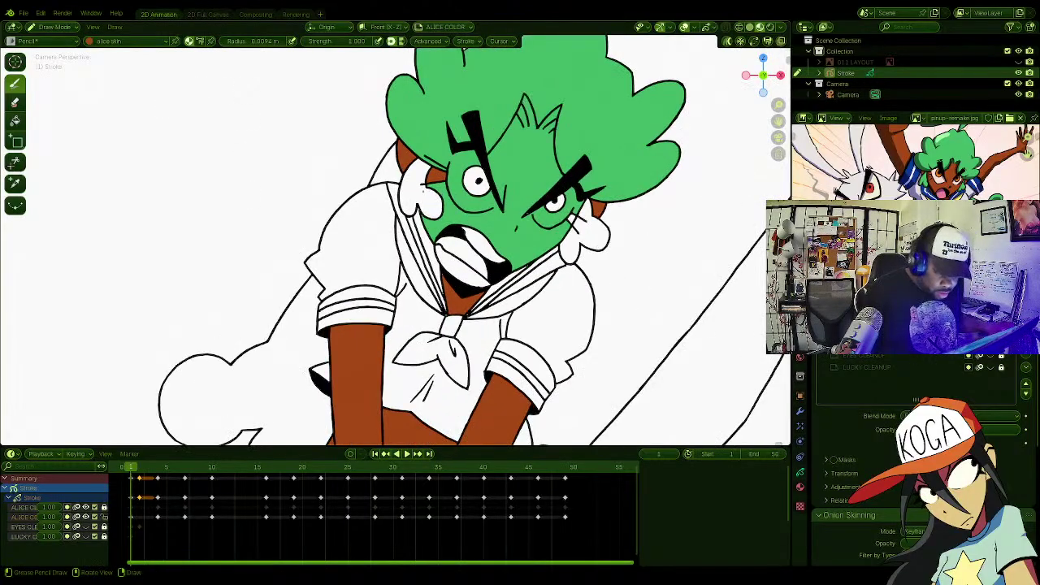
{"action": "middle_click_drag", "start_coordinate": [423, 192], "coordinate": [414, 265], "text": "shift"}
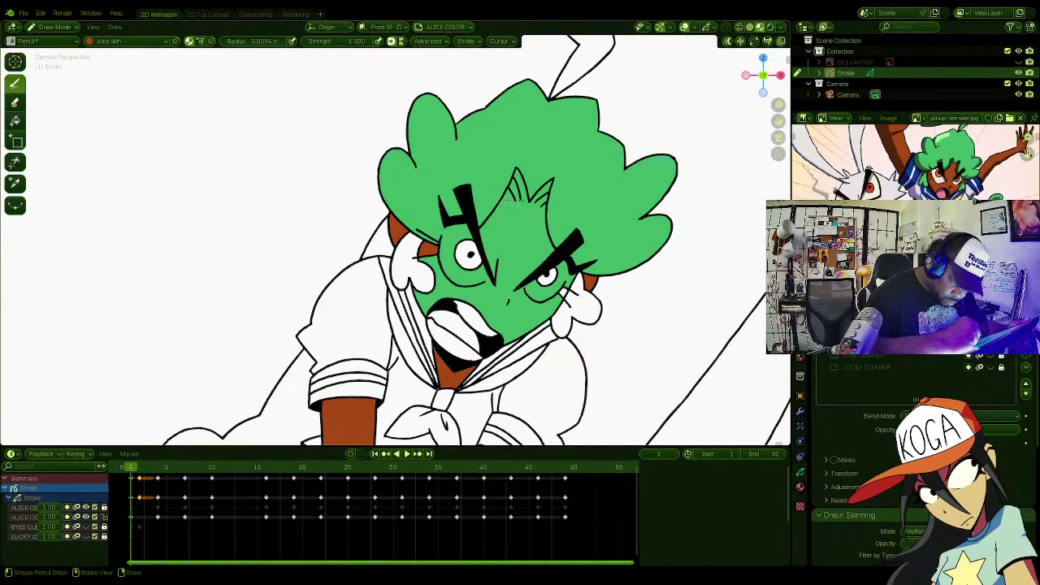
{"action": "mouse_move", "coordinate": [546, 209]}
{"action": "left_mouse_down"}
{"action": "mouse_move", "coordinate": [552, 241]}
{"action": "mouse_move", "coordinate": [516, 282]}
{"action": "mouse_move", "coordinate": [496, 270]}
{"action": "mouse_move", "coordinate": [488, 213]}
{"action": "mouse_move", "coordinate": [481, 236]}
{"action": "left_mouse_up"}
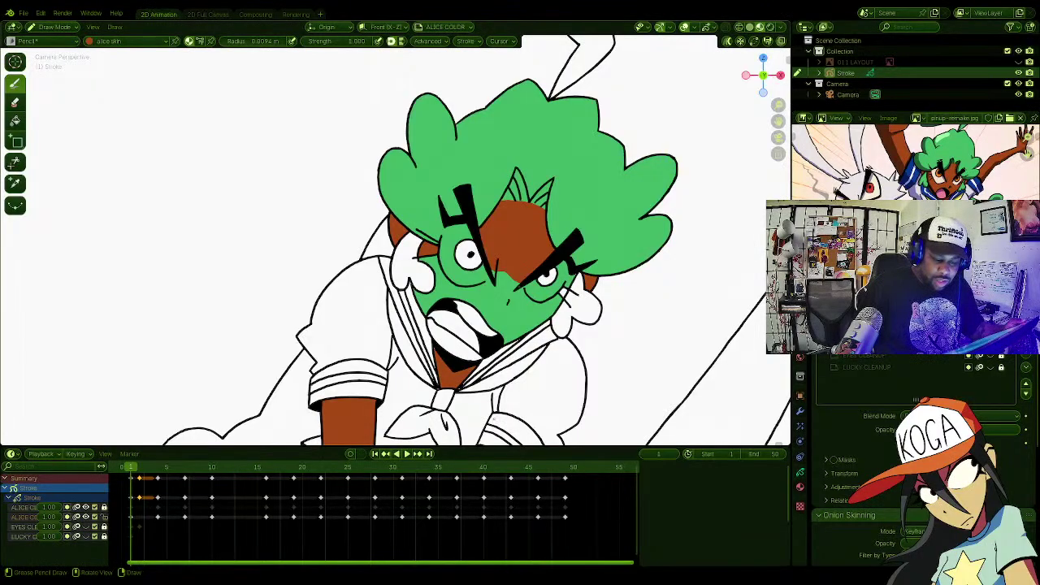
Step: Cover the rest of the green face, from the eyes and cheeks to above the mouth, with alice skin pencil shapes
{"action": "left_click", "coordinate": [800, 488]}
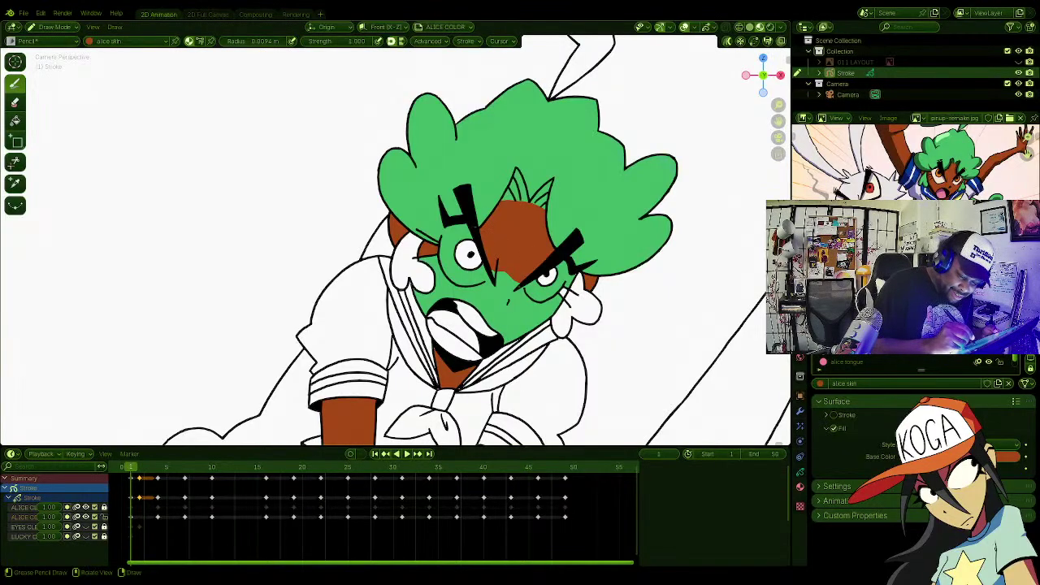
{"action": "mouse_move", "coordinate": [443, 229]}
{"action": "left_mouse_down"}
{"action": "mouse_move", "coordinate": [439, 247]}
{"action": "mouse_move", "coordinate": [497, 323]}
{"action": "mouse_move", "coordinate": [524, 280]}
{"action": "mouse_move", "coordinate": [533, 303]}
{"action": "mouse_move", "coordinate": [563, 269]}
{"action": "left_mouse_up"}
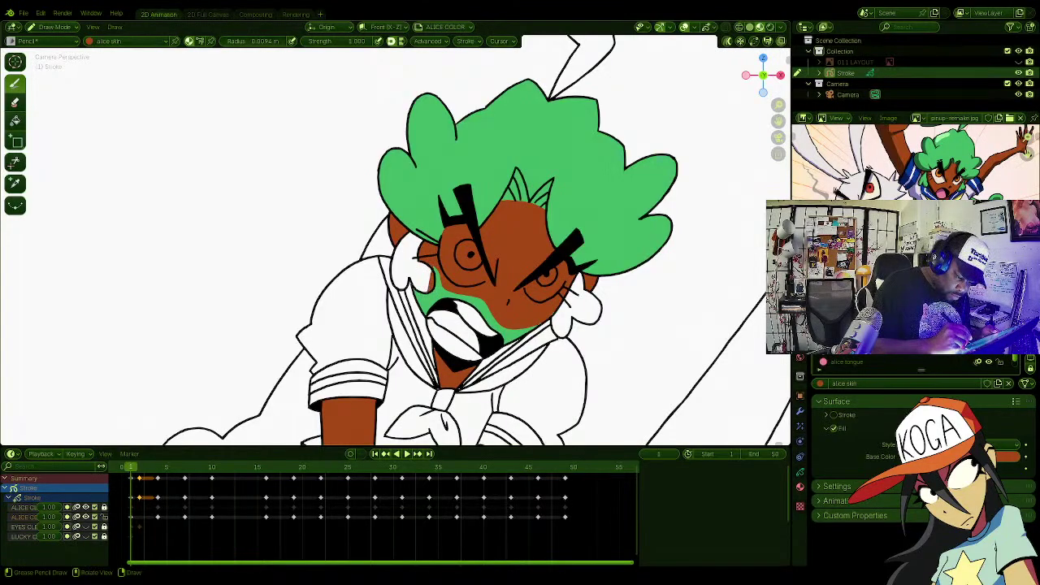
{"action": "mouse_move", "coordinate": [428, 293]}
{"action": "left_mouse_down"}
{"action": "mouse_move", "coordinate": [411, 284]}
{"action": "mouse_move", "coordinate": [427, 310]}
{"action": "mouse_move", "coordinate": [447, 292]}
{"action": "left_mouse_up"}
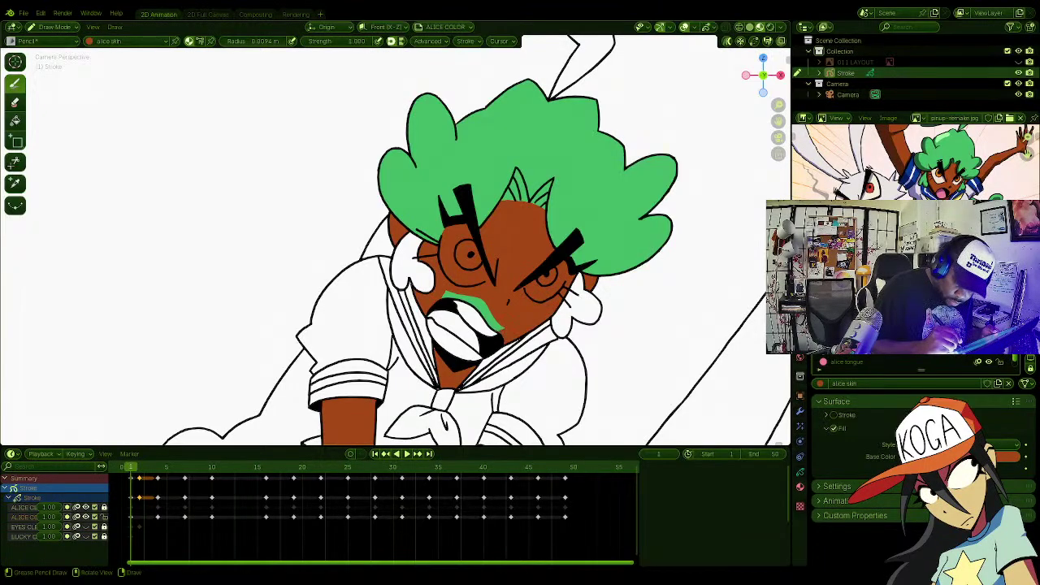
{"action": "left_click_drag", "start_coordinate": [496, 320], "coordinate": [481, 307]}
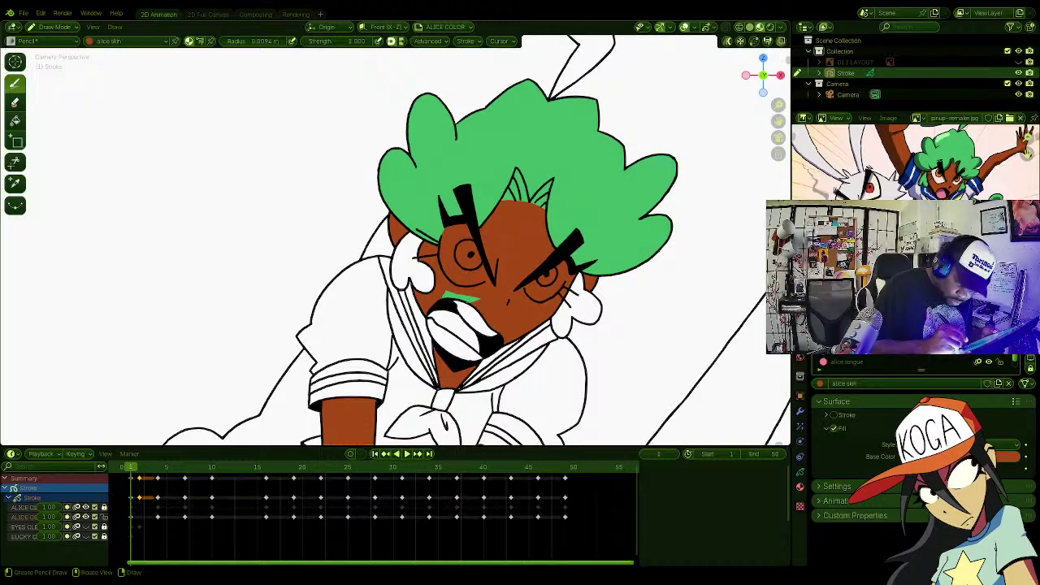
{"action": "left_click_drag", "start_coordinate": [479, 301], "coordinate": [461, 296]}
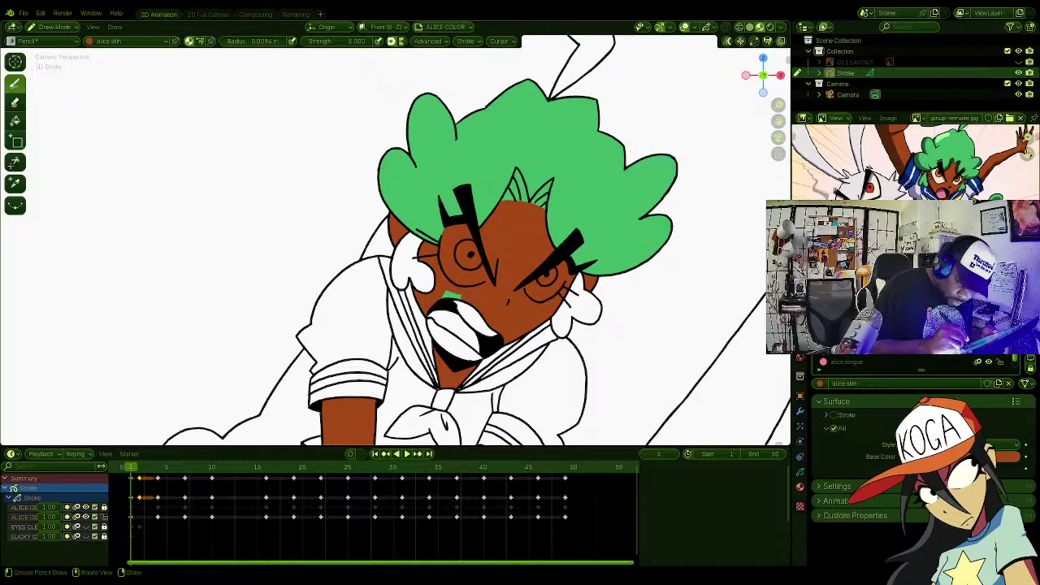
{"action": "left_click_drag", "start_coordinate": [462, 295], "coordinate": [445, 294]}
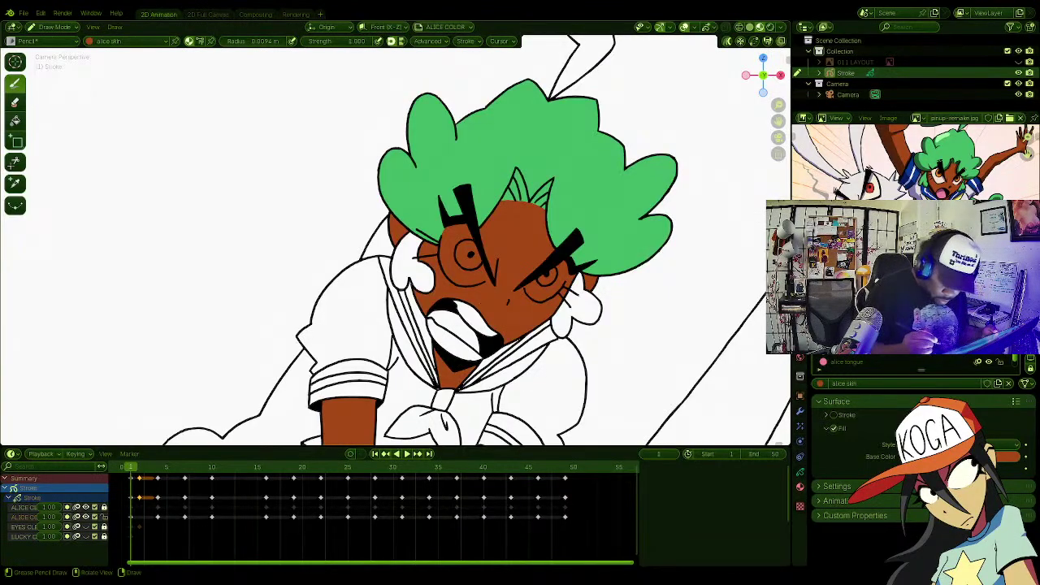
Step: Fill the two small hair tufts beside the face with alice hair
{"action": "left_click", "coordinate": [91, 41]}
{"action": "left_click", "coordinate": [81, 130]}
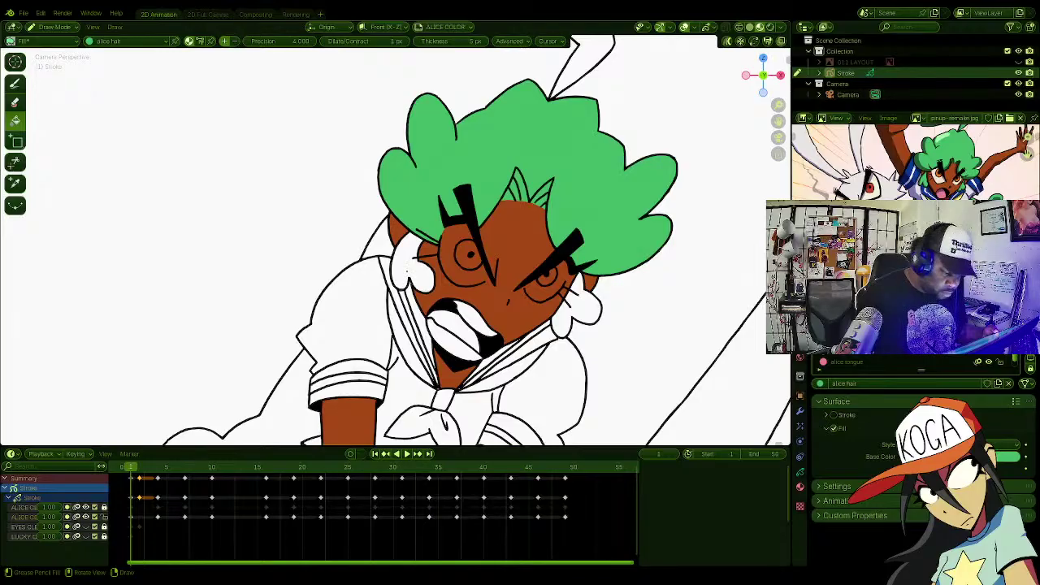
{"action": "left_click", "coordinate": [410, 268]}
{"action": "left_click", "coordinate": [579, 312]}
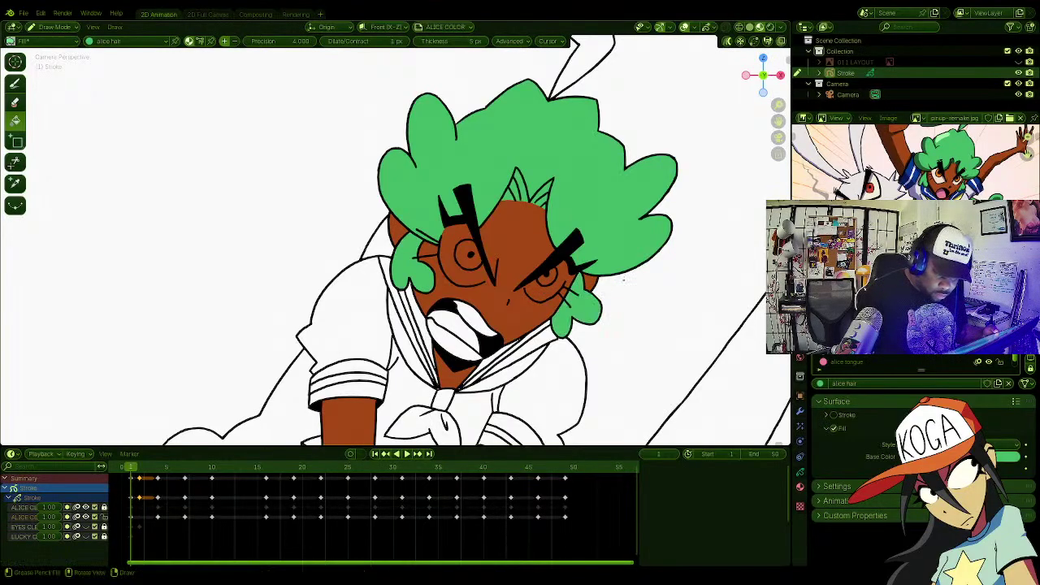
Step: Step through the frames up to frame 8 to check the open hair strand on top, and return to frame 1
{"action": "middle_click_drag", "start_coordinate": [622, 197], "coordinate": [596, 287], "text": "shift"}
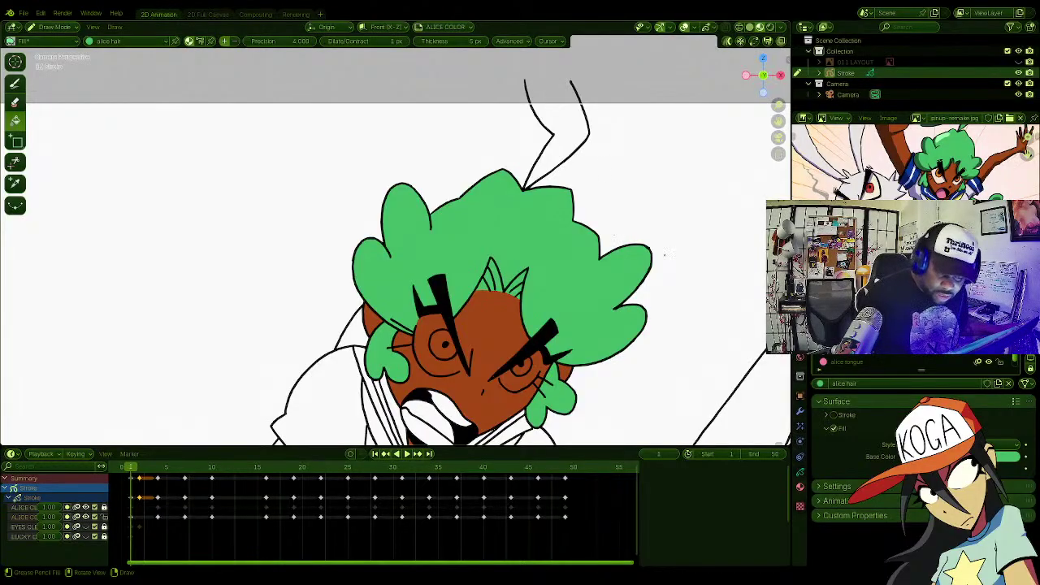
{"action": "mouse_move", "coordinate": [648, 363]}
{"action": "middle_mouse_down", "text": "shift"}
{"action": "mouse_move", "coordinate": [541, 273]}
{"action": "mouse_move", "coordinate": [569, 325]}
{"action": "middle_mouse_up", "text": "shift"}
{"action": "scroll", "coordinate": [540, 273], "scroll_direction": "down", "scroll_amount": 2}
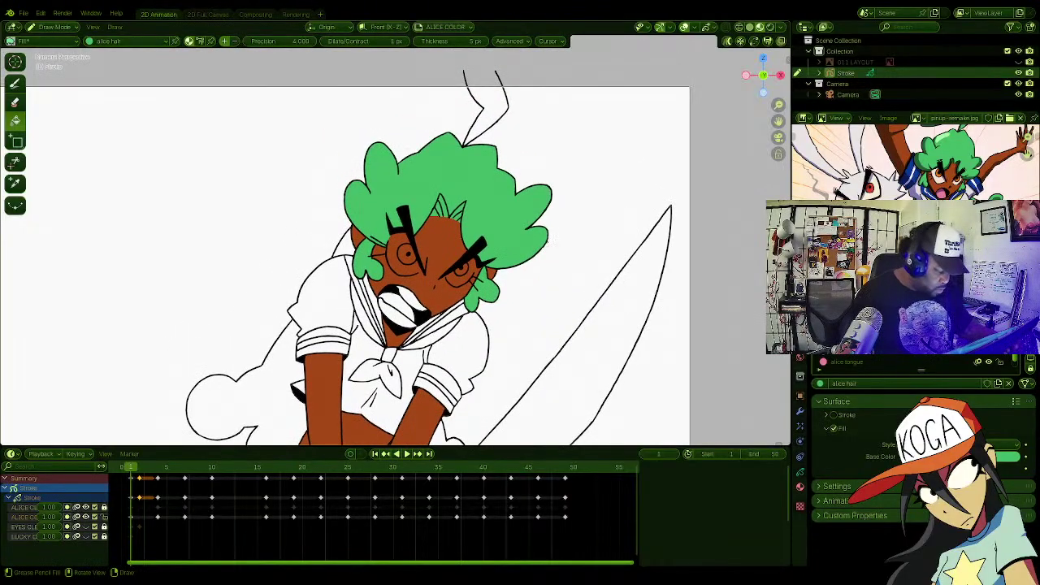
{"action": "key", "text": "Right"}
{"action": "key", "text": "Right"}
{"action": "key", "text": "Right"}
{"action": "key", "text": "Right"}
{"action": "key", "text": "Right"}
{"action": "key", "text": "Right"}
{"action": "key", "text": "Right"}
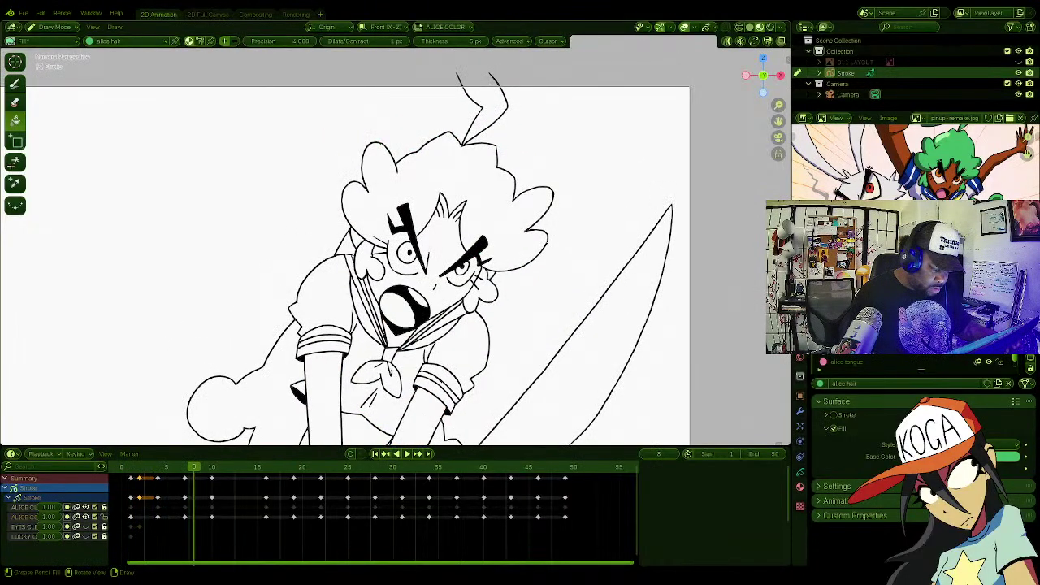
{"action": "key", "text": "Down"}
{"action": "key", "text": "Down"}
{"action": "key", "text": "Down"}
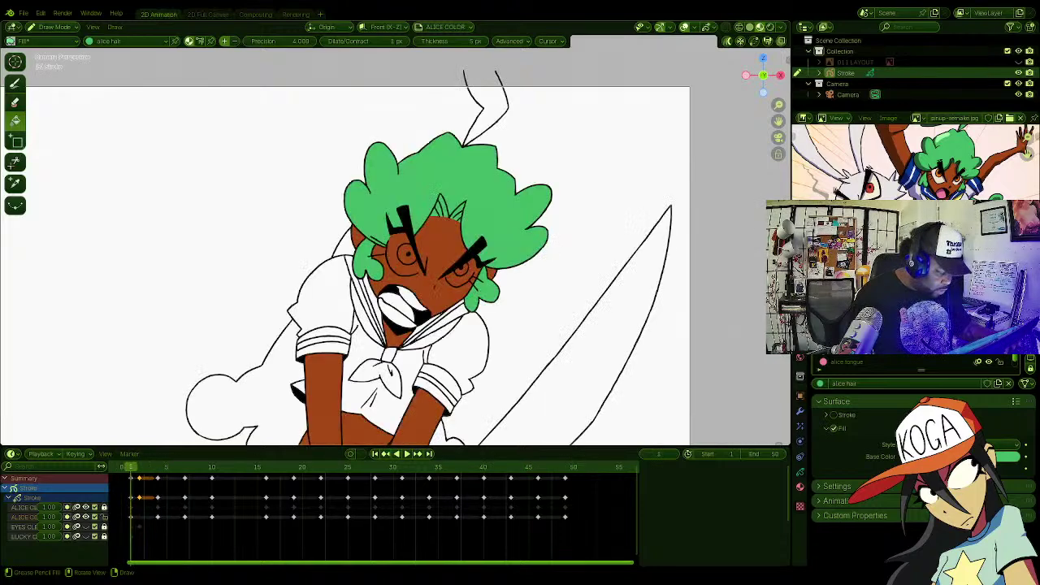
Step: Activate the Pencil brush on frame 1
{"action": "left_click", "coordinate": [14, 82]}
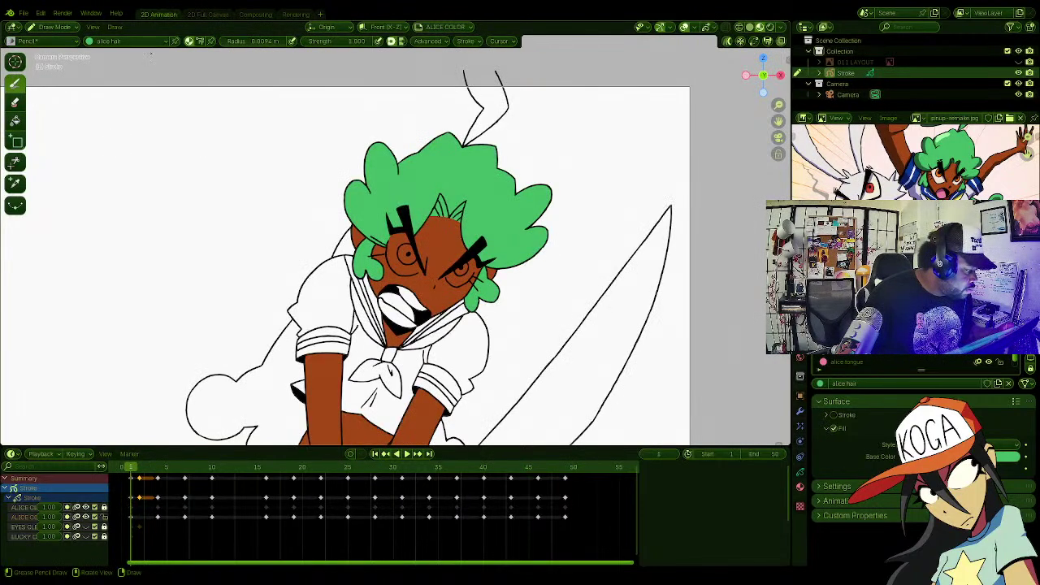
Step: Using the Solid Stroke material on the ALICE CLEANUP layer, draw a short line closing the raised hair strand's open tip on frame 1
{"action": "left_click", "coordinate": [130, 41]}
{"action": "left_click", "coordinate": [104, 65]}
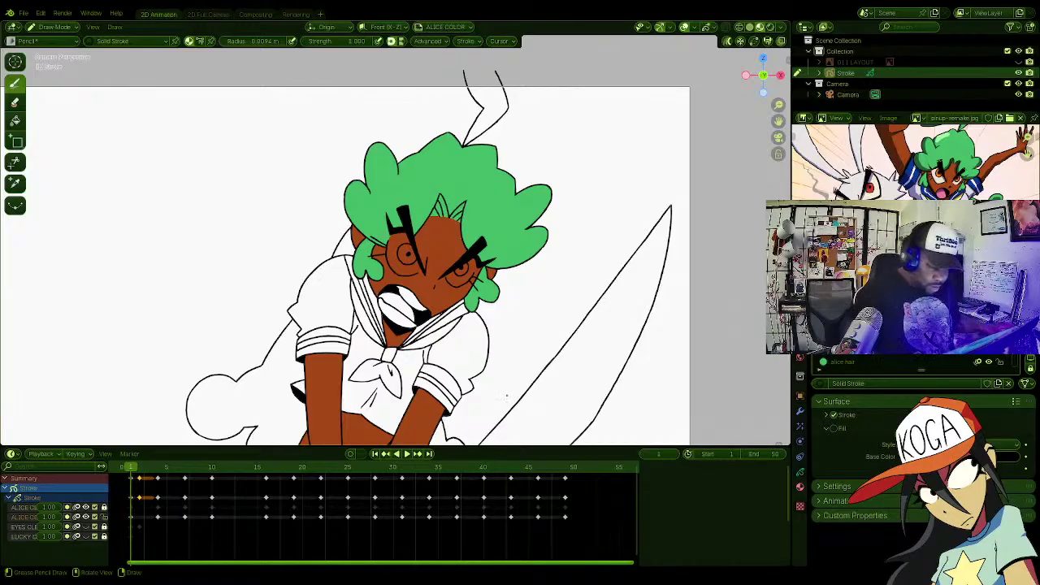
{"action": "mouse_move", "coordinate": [506, 396]}
{"action": "middle_mouse_down", "text": "shift"}
{"action": "mouse_move", "coordinate": [513, 350]}
{"action": "mouse_move", "coordinate": [603, 302]}
{"action": "middle_mouse_up", "text": "shift"}
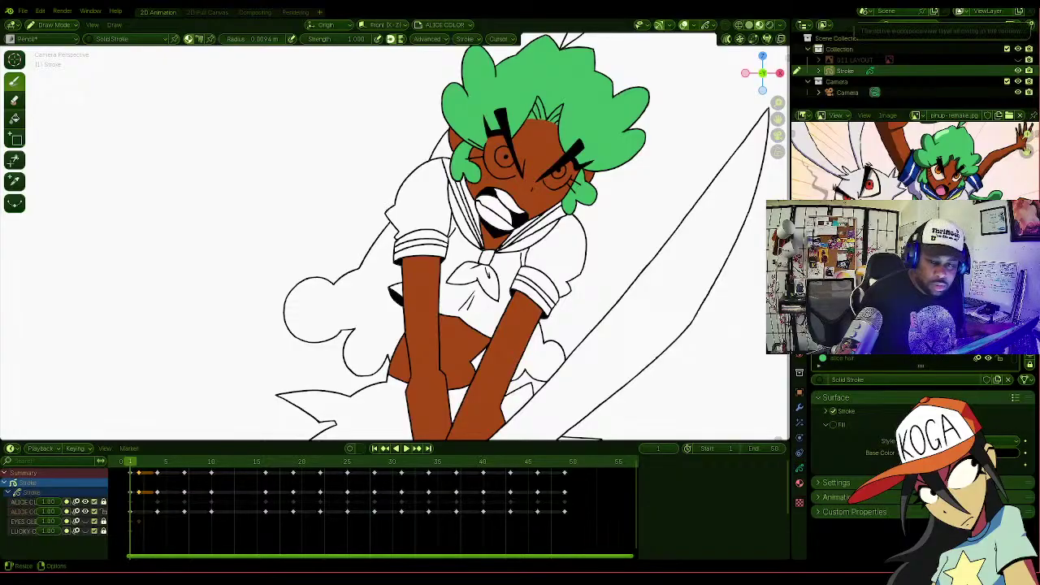
{"action": "middle_click_drag", "start_coordinate": [503, 121], "coordinate": [444, 292], "text": "shift"}
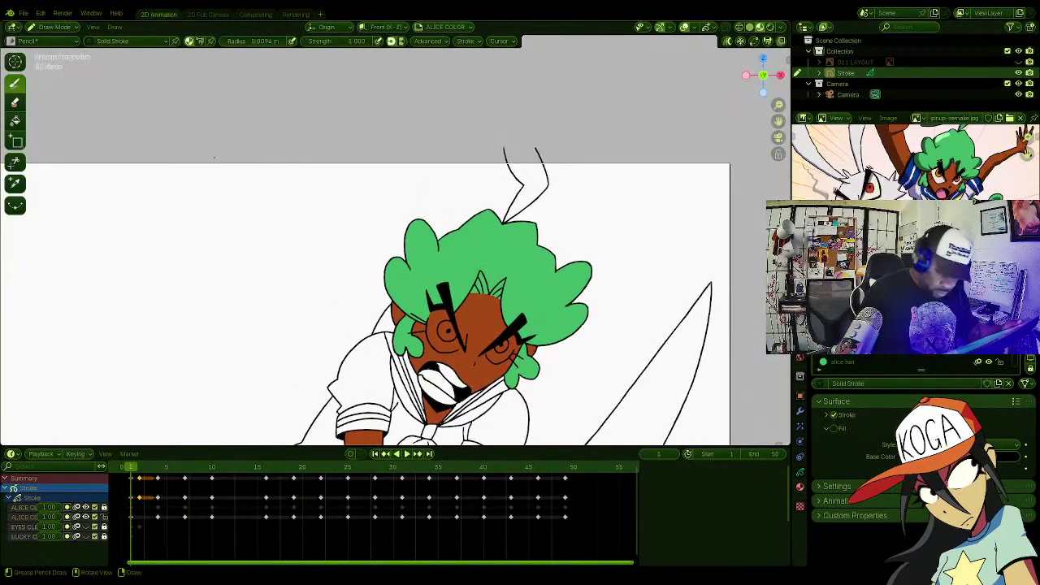
{"action": "left_click", "coordinate": [801, 472]}
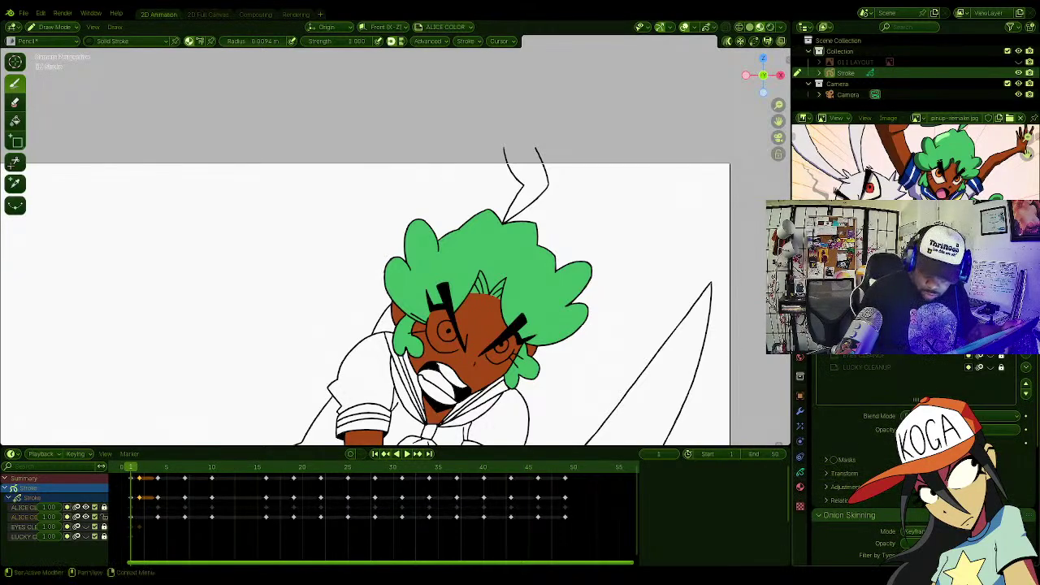
{"action": "left_click", "coordinate": [861, 331]}
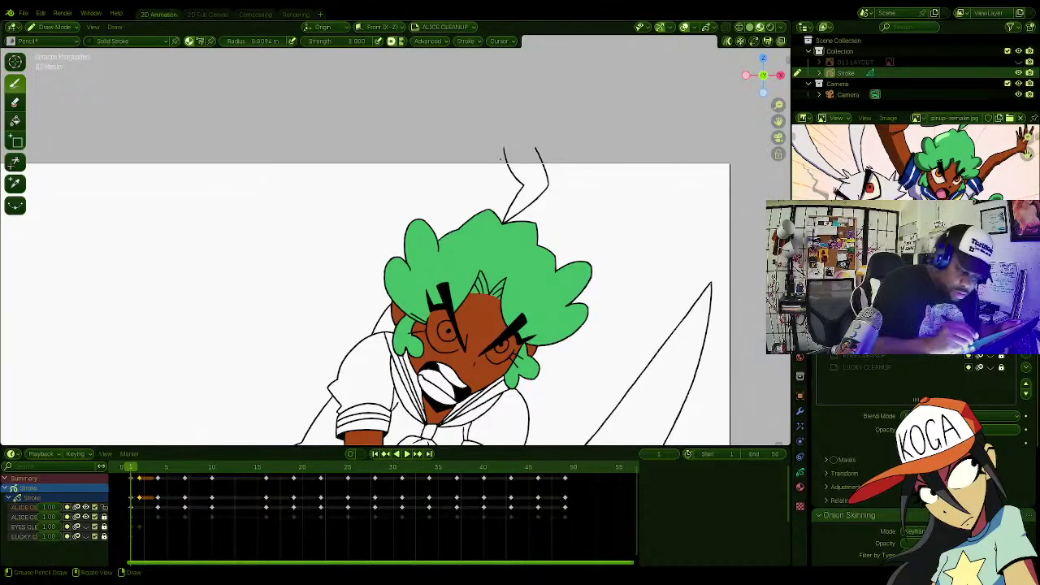
{"action": "left_click_drag", "start_coordinate": [495, 159], "coordinate": [550, 151]}
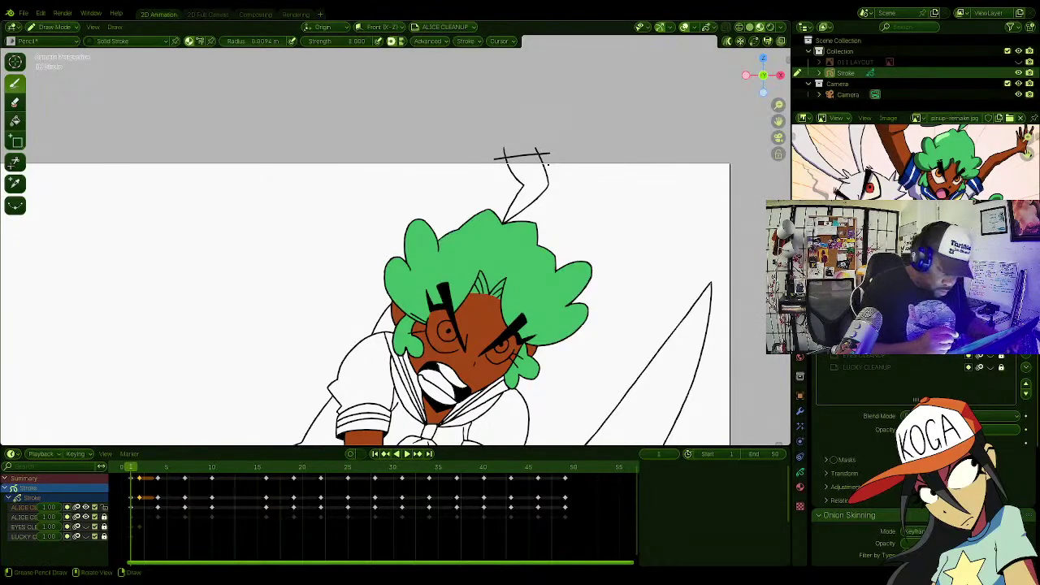
Step: Close the raised hair strand's open tip with a short line on frames 4 and 7, and return to frame 3
{"action": "key", "text": "Right"}
{"action": "key", "text": "Right"}
{"action": "key", "text": "Right"}
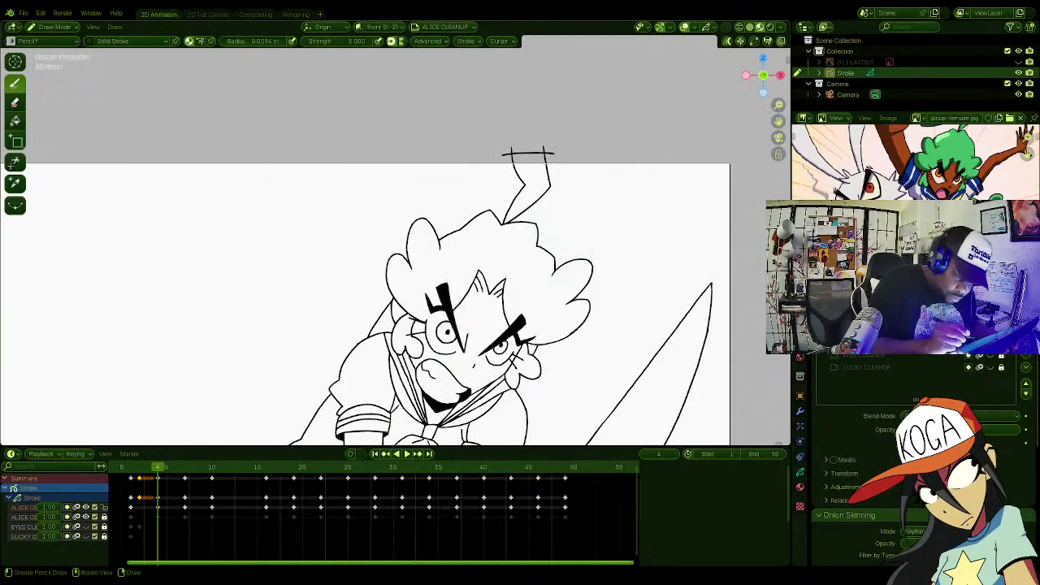
{"action": "key", "text": "Right"}
{"action": "key", "text": "Right"}
{"action": "key", "text": "Right"}
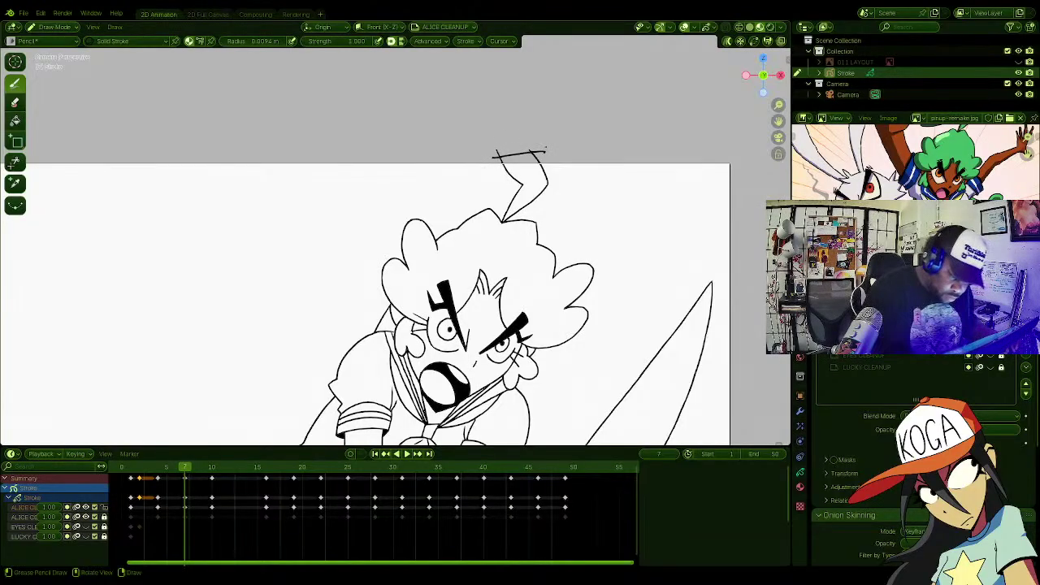
{"action": "key", "text": "Left"}
{"action": "key", "text": "Left"}
{"action": "key", "text": "Left"}
{"action": "key", "text": "Left"}
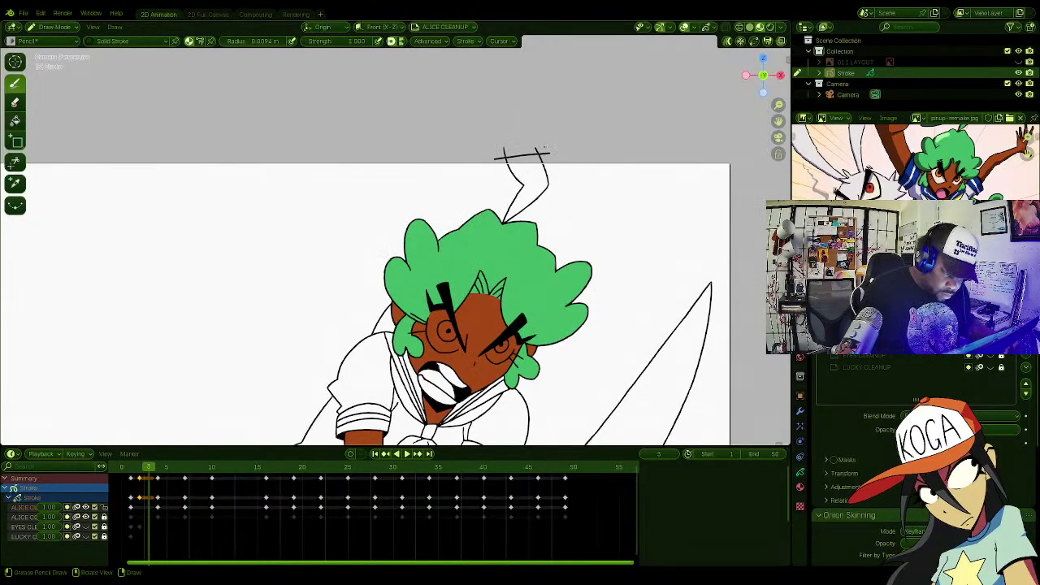
Step: Fill the raised hair strand on frame 3 with the alice hair material on the ALICE COLOR layer
{"action": "left_click", "coordinate": [126, 41]}
{"action": "left_click", "coordinate": [86, 131]}
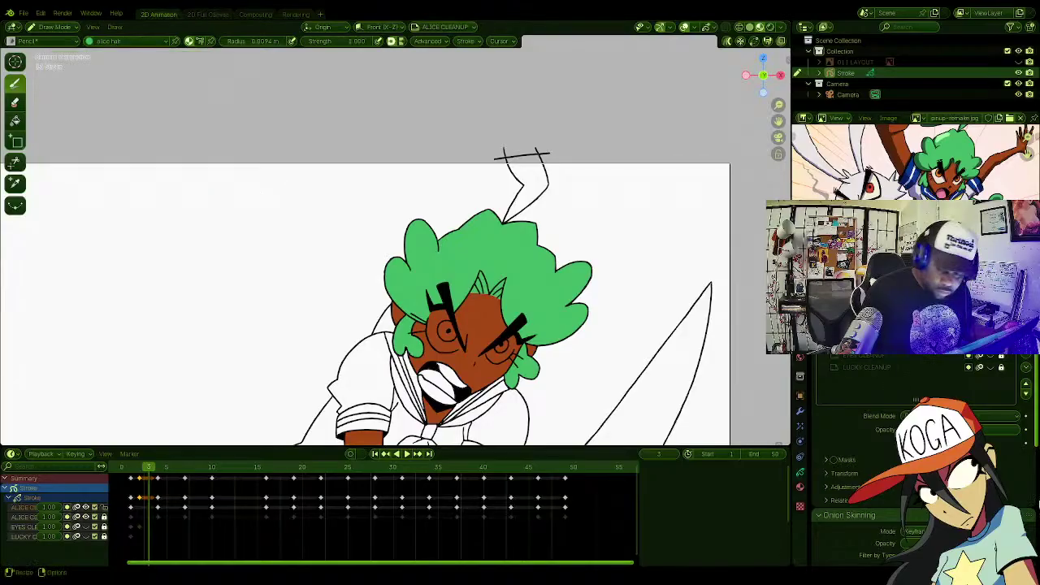
{"action": "left_click", "coordinate": [15, 120]}
{"action": "middle_click_drag", "start_coordinate": [473, 354], "coordinate": [460, 265], "text": "shift"}
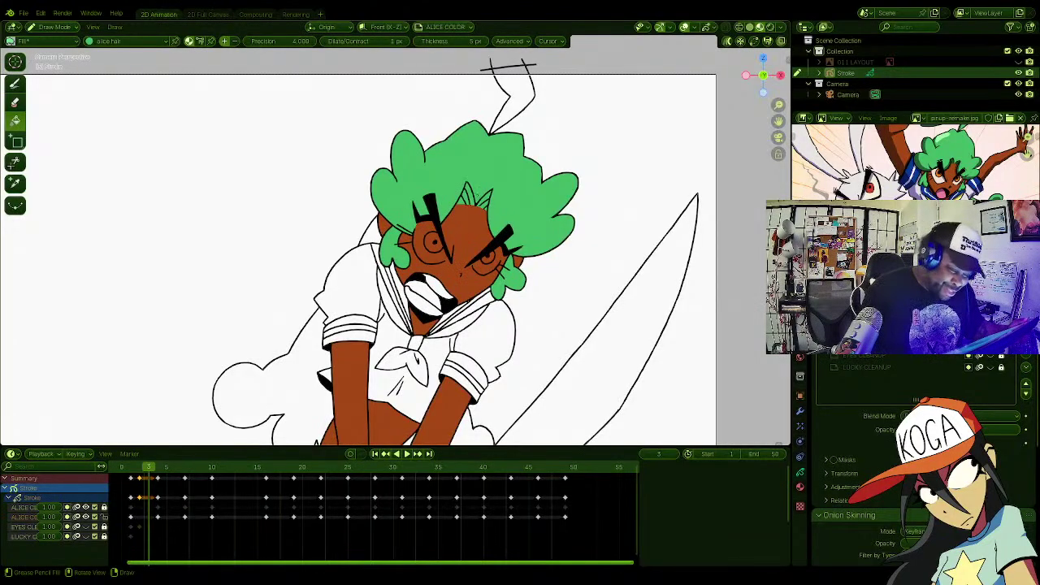
{"action": "left_click", "coordinate": [525, 89]}
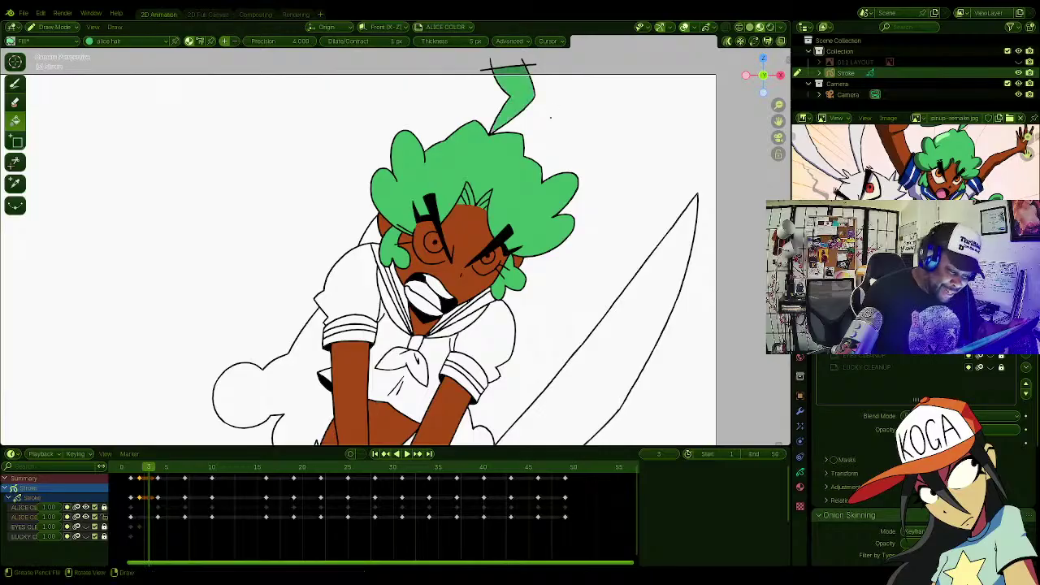
Step: Fill the long back hair on both sides of the body and the piece behind the neck on frame 3 with alice hair
{"action": "middle_click_drag", "start_coordinate": [534, 263], "coordinate": [567, 174], "text": "shift"}
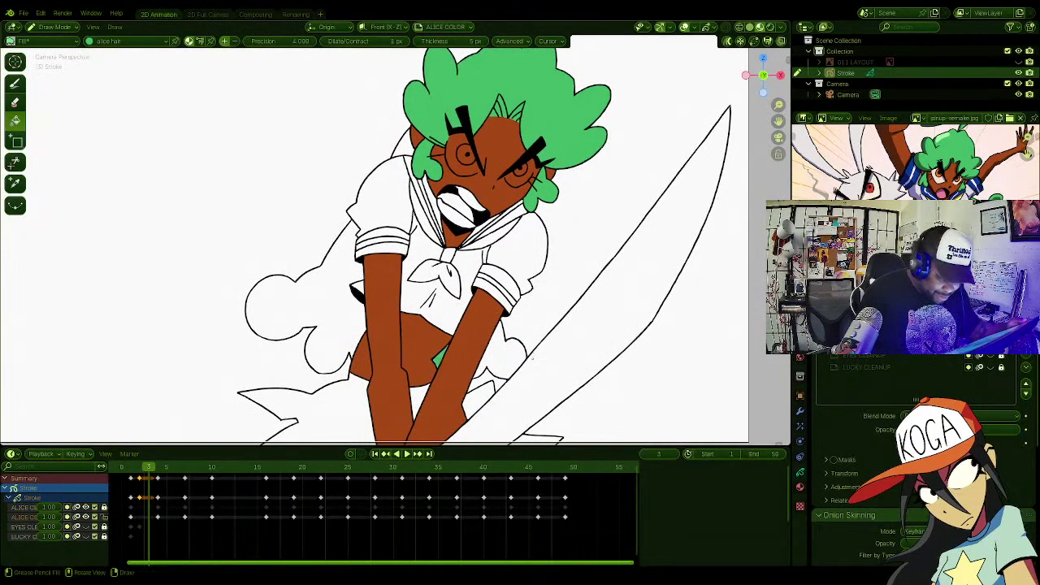
{"action": "left_click", "coordinate": [499, 358]}
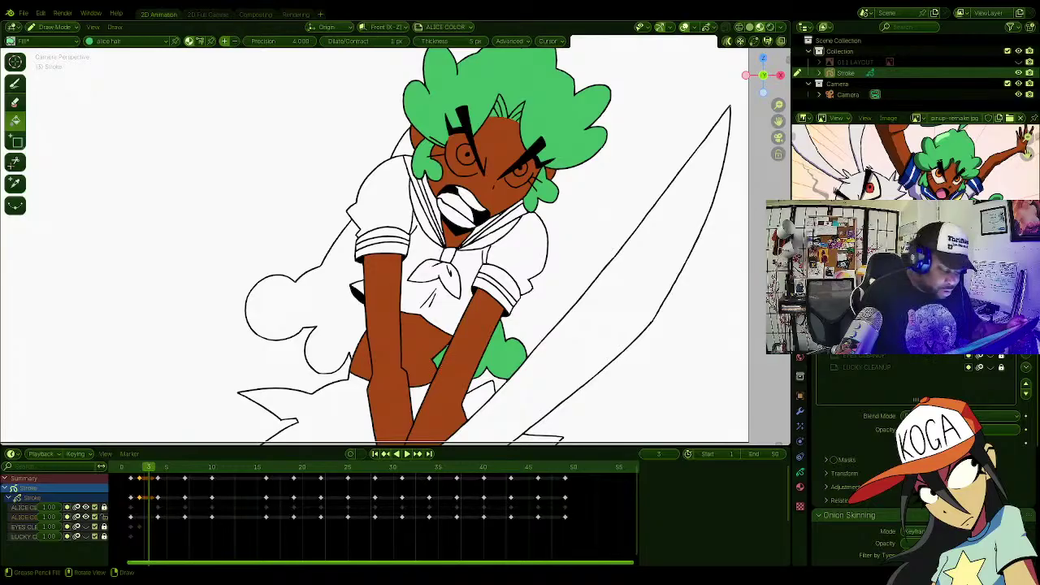
{"action": "left_click", "coordinate": [345, 320]}
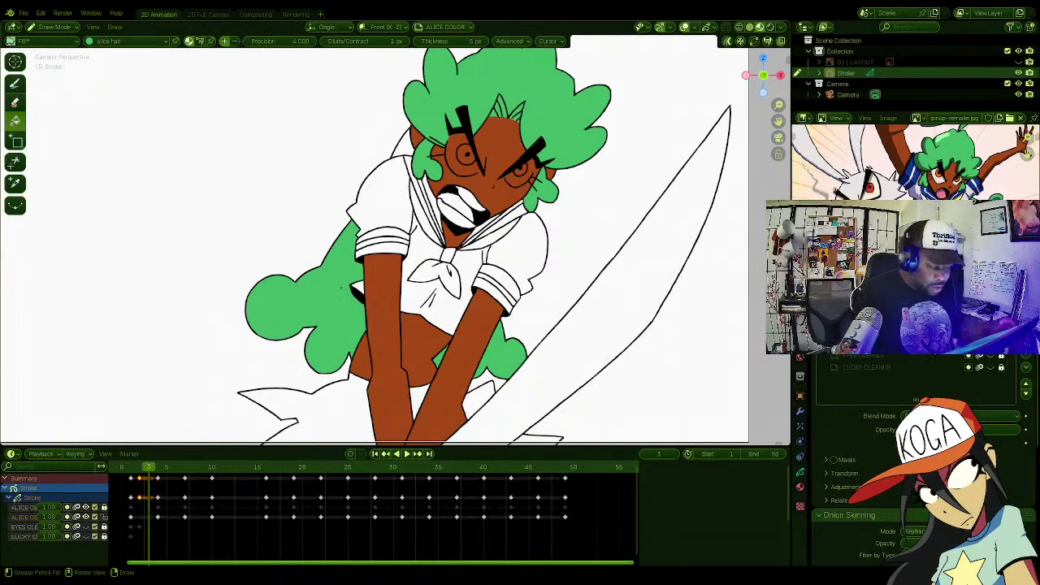
{"action": "middle_click_drag", "start_coordinate": [406, 151], "coordinate": [404, 186], "text": "shift"}
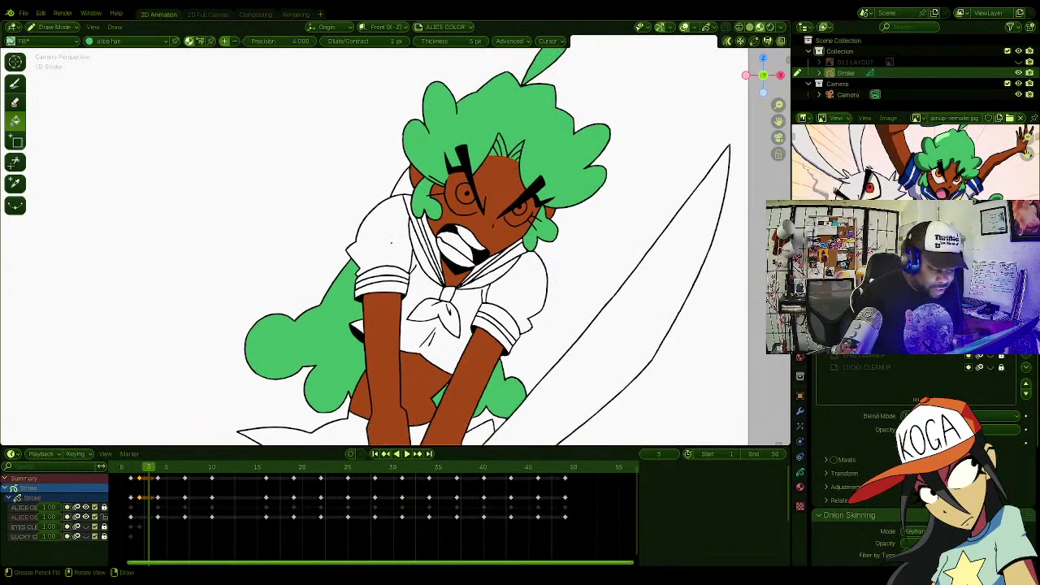
{"action": "left_click", "coordinate": [402, 183]}
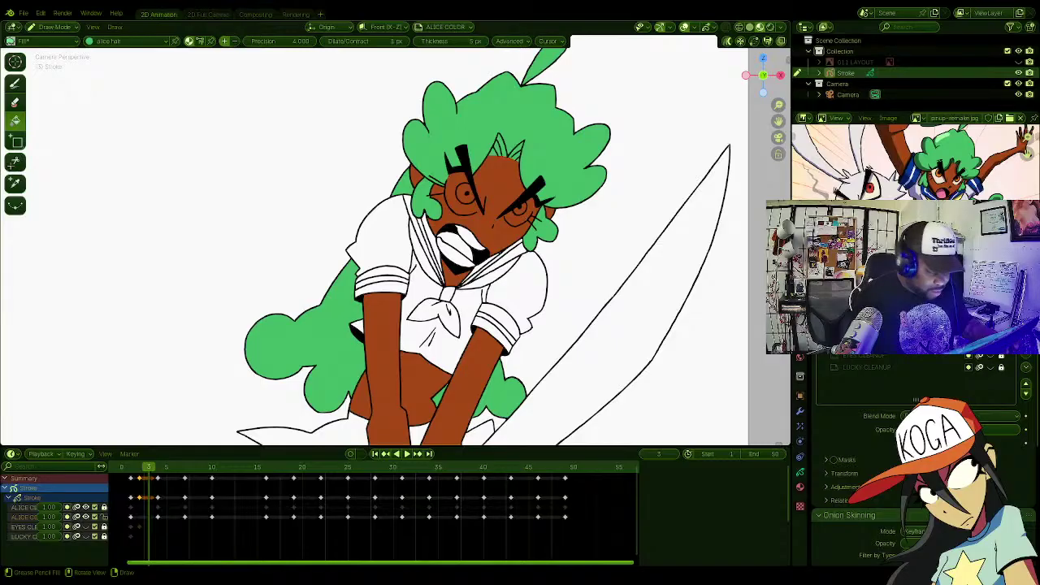
Step: Flip back and forth through the first frames to check the hair fills against the neighbouring drawings
{"action": "key", "text": "Left"}
{"action": "key", "text": "Left"}
{"action": "key", "text": "Left"}
{"action": "key", "text": "Right"}
{"action": "key", "text": "Right"}
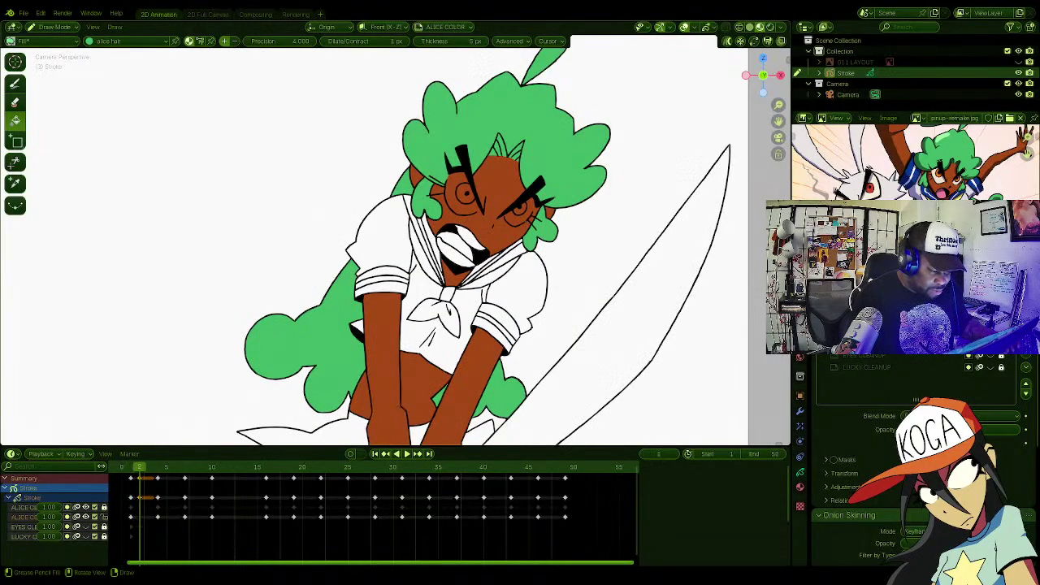
{"action": "key", "text": "Right"}
{"action": "key", "text": "Right"}
{"action": "key", "text": "Left"}
{"action": "key", "text": "Right"}
{"action": "key", "text": "Left"}
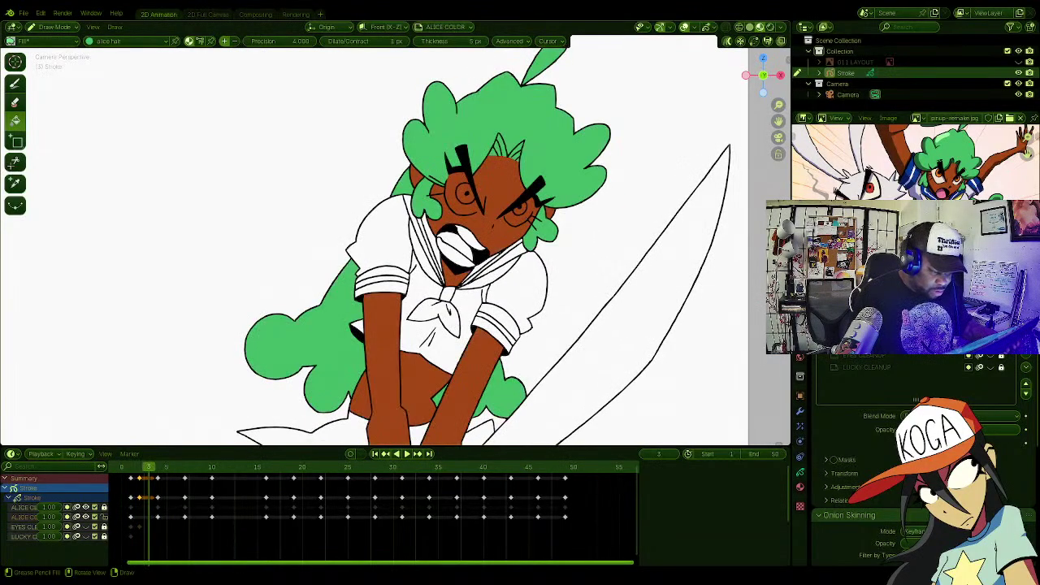
Step: Fill the long back hair on both sides and the two locks beside the face on frame 4 with alice hair
{"action": "key", "text": "Right"}
{"action": "left_click", "coordinate": [499, 390]}
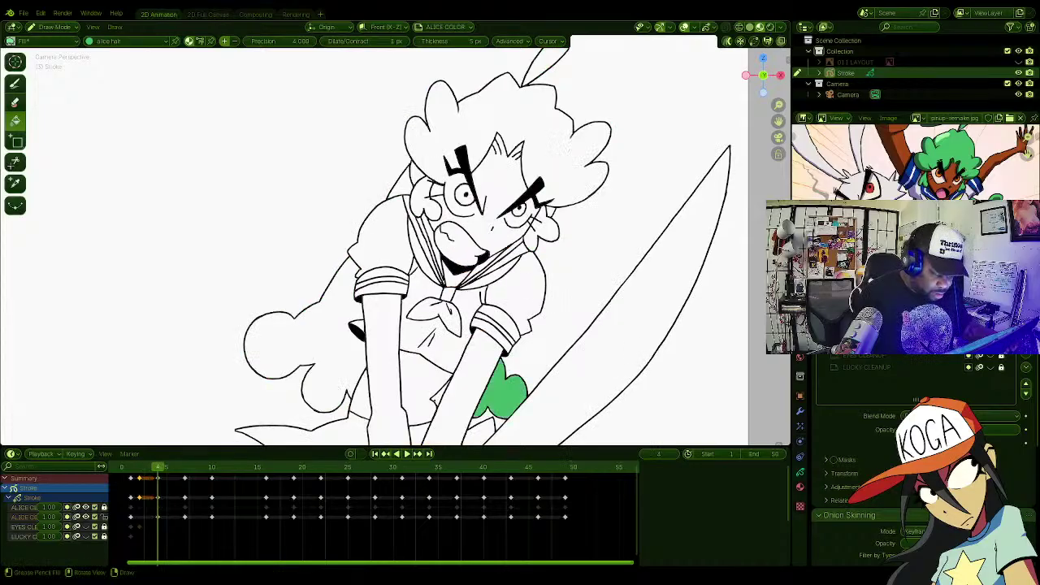
{"action": "left_click", "coordinate": [304, 350]}
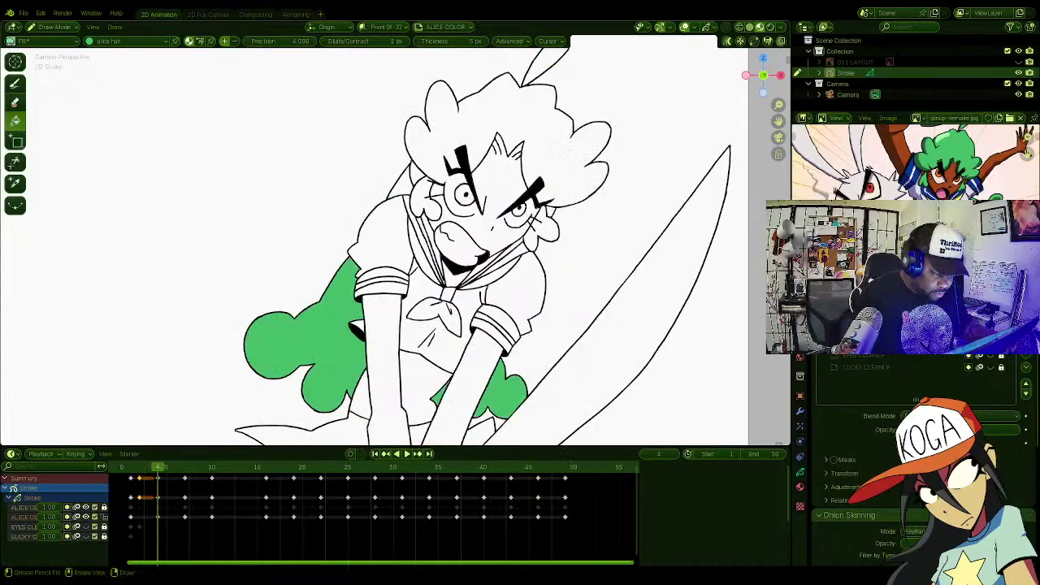
{"action": "left_click", "coordinate": [424, 200]}
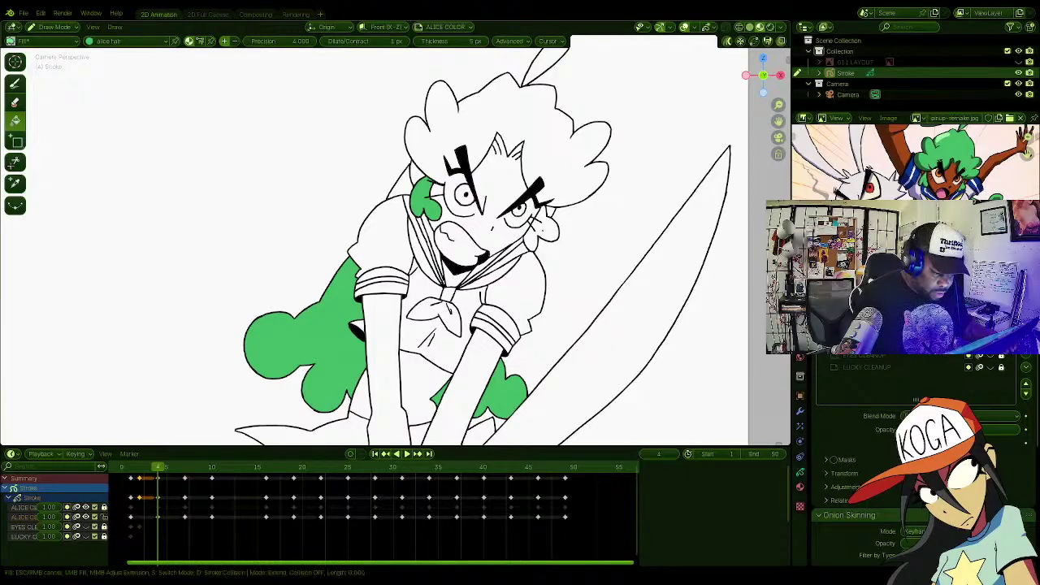
{"action": "left_click", "coordinate": [540, 228]}
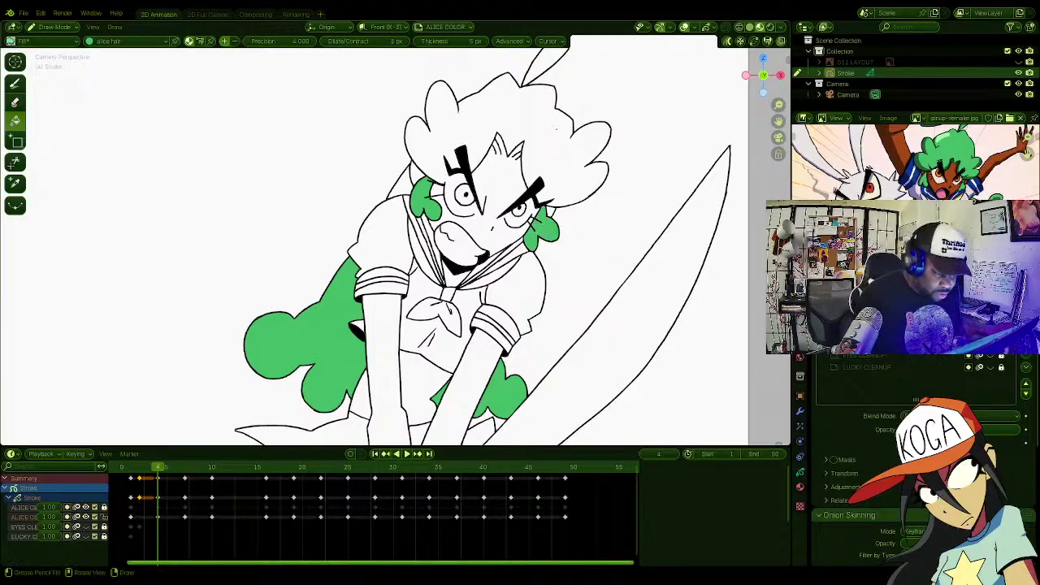
Step: Fill the raised hair strand and the piece behind the neck on frame 4, comparing with the coloured frame 3
{"action": "middle_click_drag", "start_coordinate": [546, 195], "coordinate": [521, 252], "text": "shift"}
{"action": "left_click", "coordinate": [530, 109]}
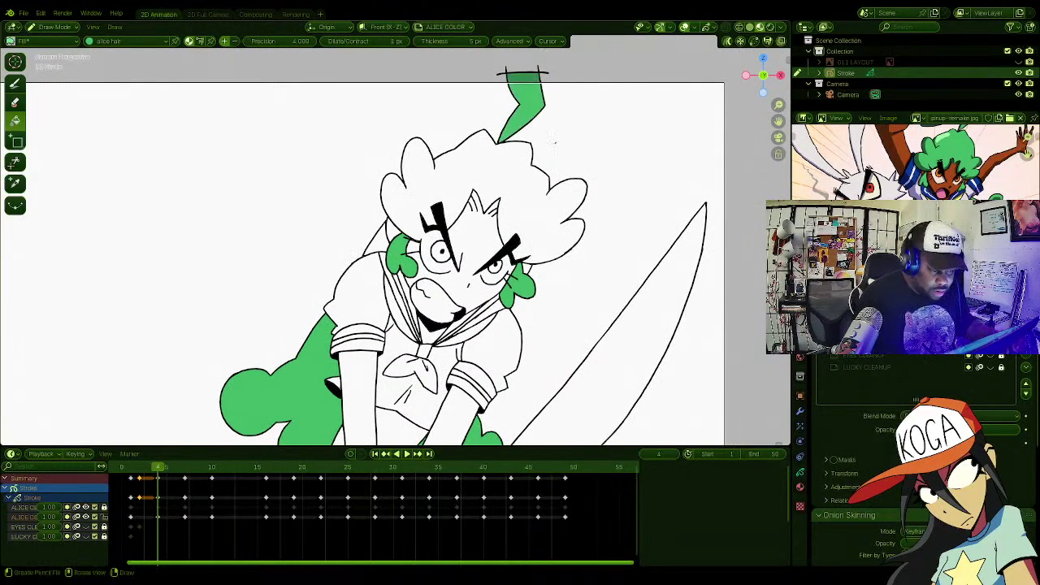
{"action": "key", "text": "Right"}
{"action": "key", "text": "Left"}
{"action": "key", "text": "Left"}
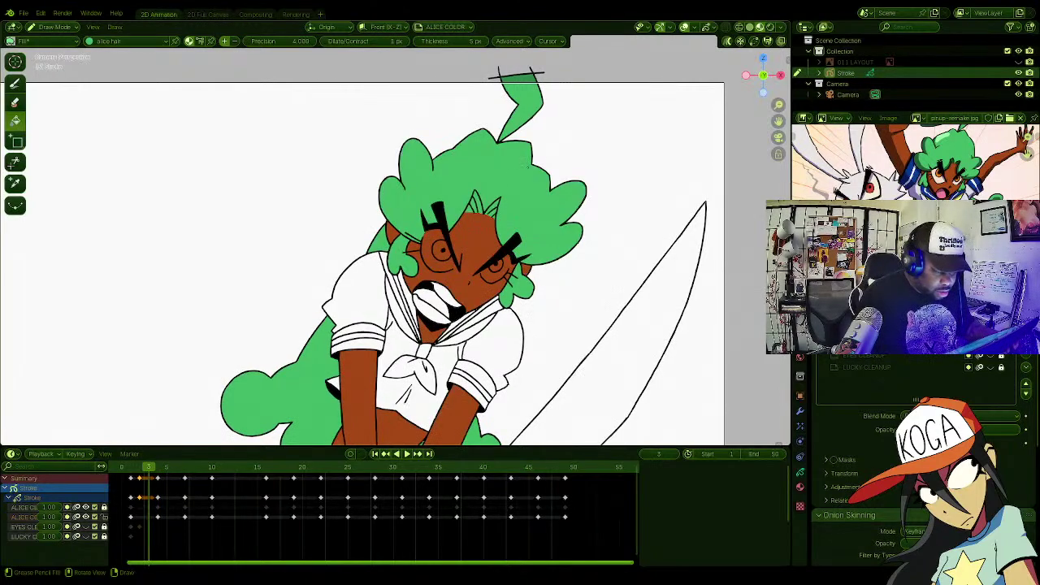
{"action": "key", "text": "Right"}
{"action": "left_click", "coordinate": [386, 243]}
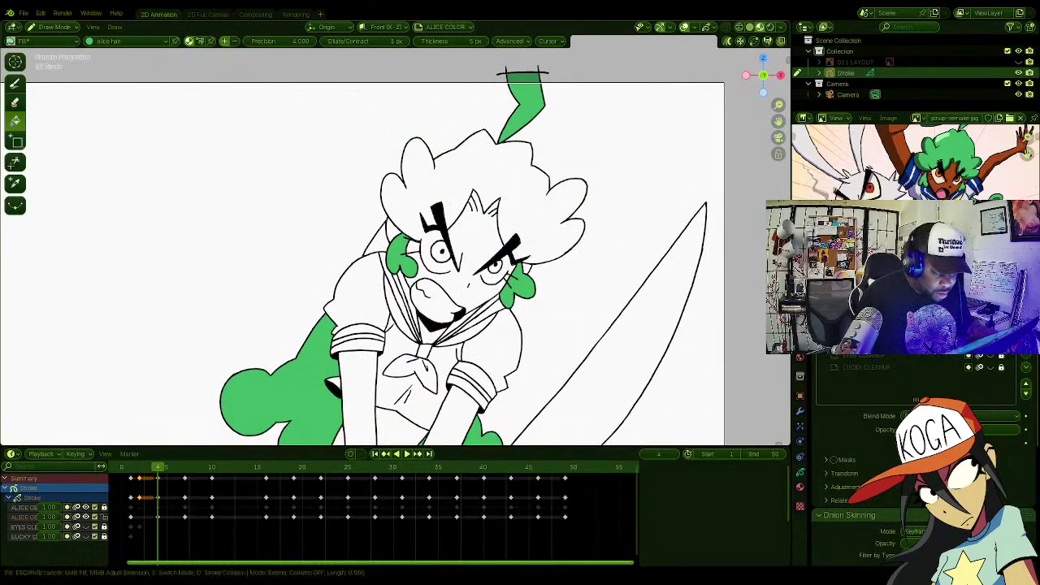
Step: Fill the large back hair, both locks beside the face and the piece behind the neck on frame 7 with alice hair
{"action": "key", "text": "Right"}
{"action": "key", "text": "Right"}
{"action": "key", "text": "Right"}
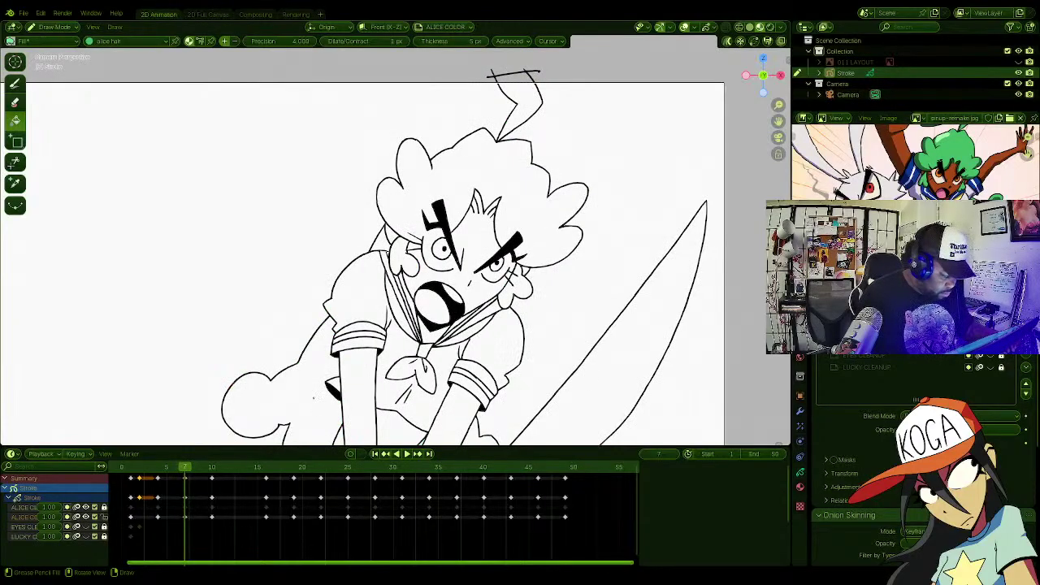
{"action": "left_click", "coordinate": [313, 398]}
{"action": "left_click", "coordinate": [402, 258]}
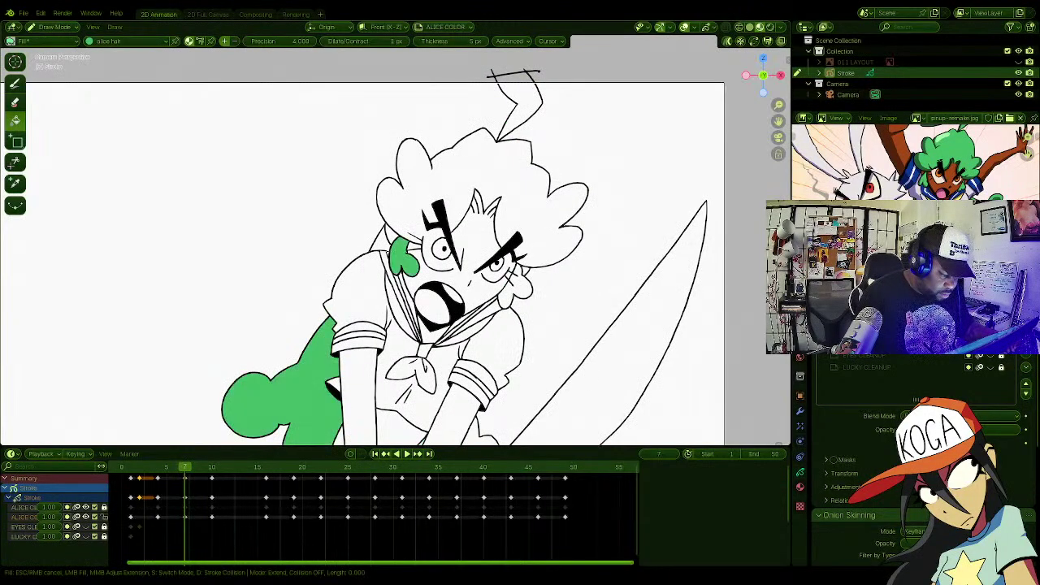
{"action": "left_click", "coordinate": [381, 242]}
{"action": "left_click", "coordinate": [521, 286]}
Step: Fill the back hair between the arm and the blade and the raised hair strand on frame 7
{"action": "middle_click_drag", "start_coordinate": [531, 315], "coordinate": [533, 173], "text": "shift"}
{"action": "left_click", "coordinate": [484, 310]}
{"action": "key", "text": "Left"}
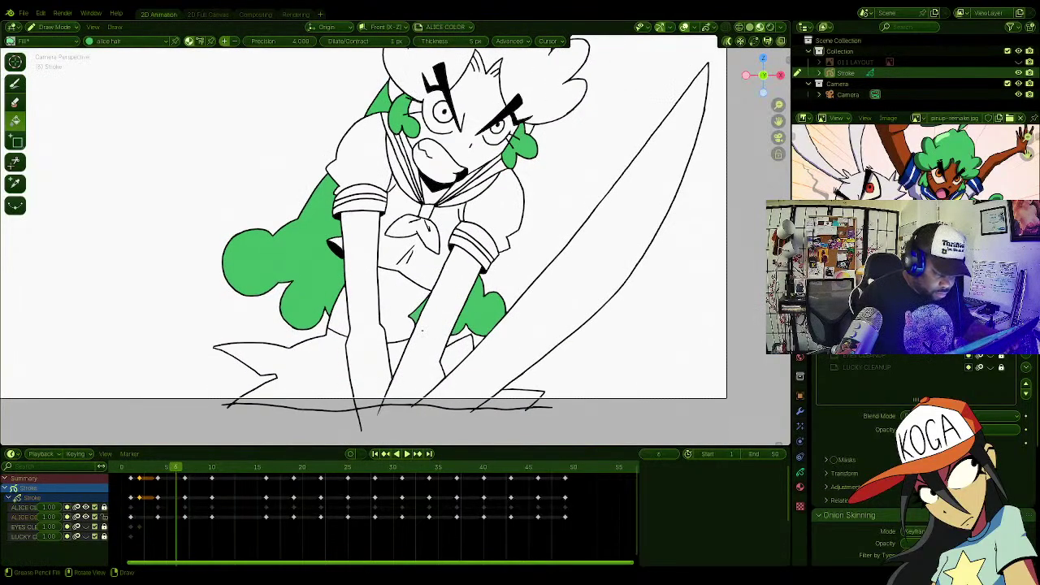
{"action": "key", "text": "Right"}
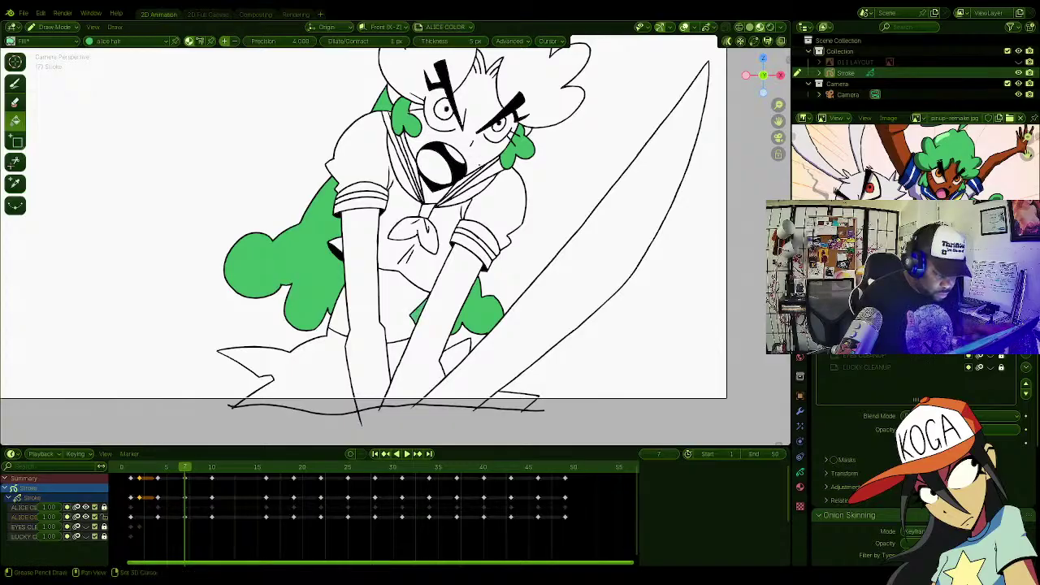
{"action": "middle_click_drag", "start_coordinate": [520, 154], "coordinate": [475, 285], "text": "shift"}
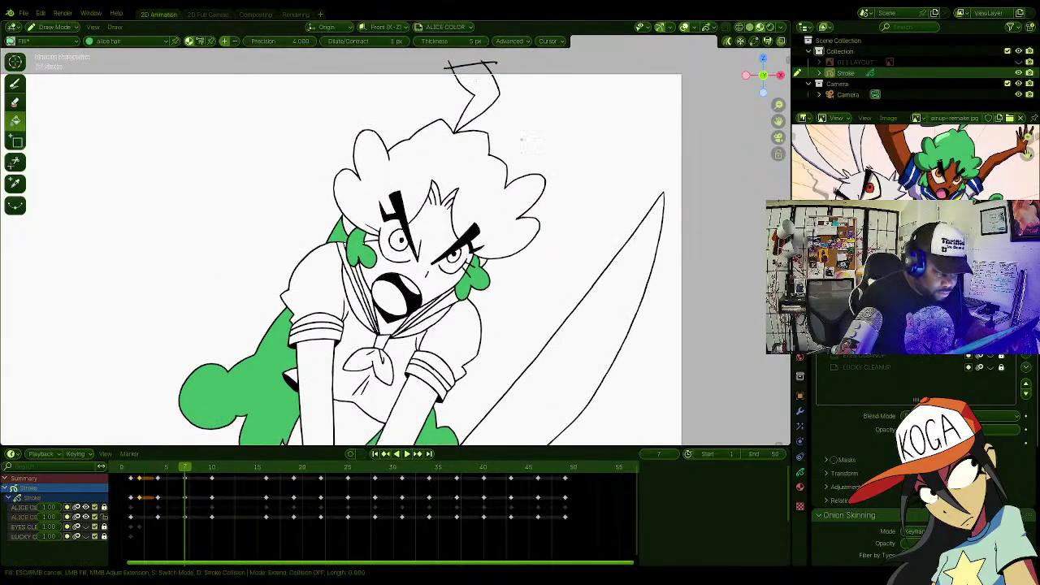
Step: Return to frame 3, switch to the Draw tool with the alice eye white material, and save the file
{"action": "key", "text": "Left"}
{"action": "key", "text": "Left"}
{"action": "key", "text": "Left"}
{"action": "key", "text": "Left"}
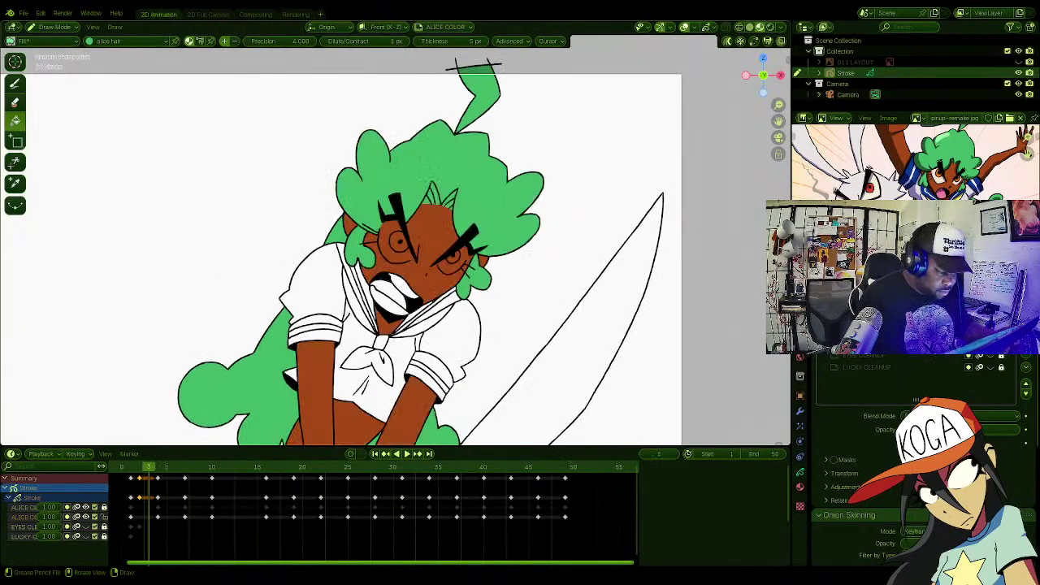
{"action": "middle_click_drag", "start_coordinate": [439, 309], "coordinate": [464, 248], "text": "shift"}
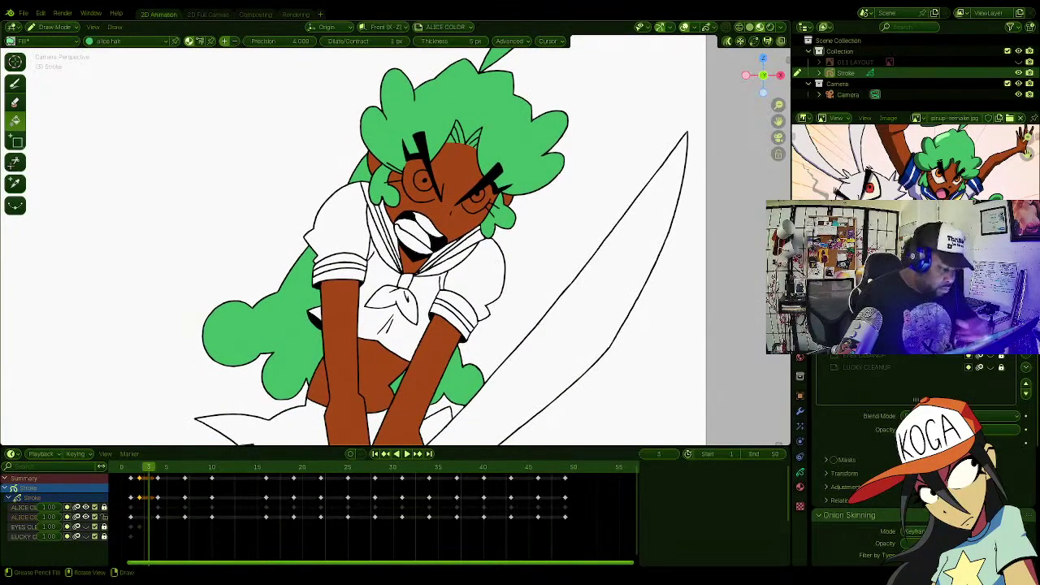
{"action": "left_click", "coordinate": [127, 41]}
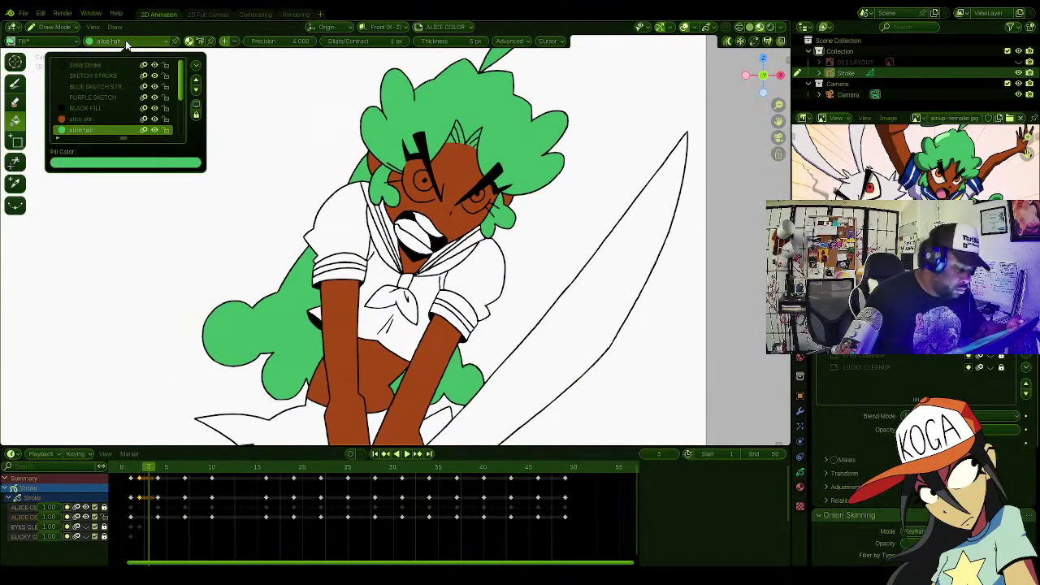
{"action": "scroll", "coordinate": [181, 99], "scroll_direction": "down", "scroll_amount": 3}
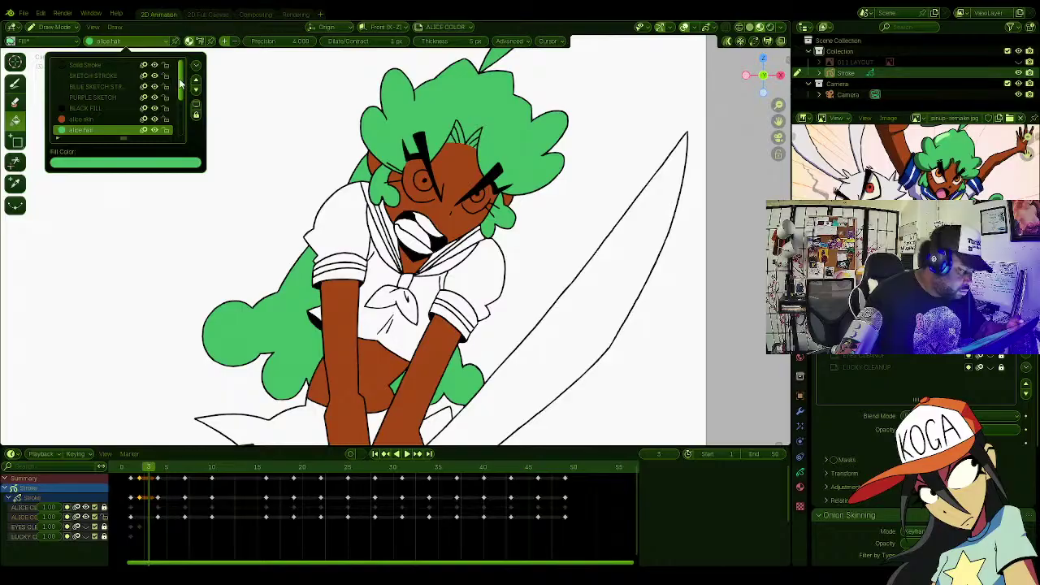
{"action": "left_click", "coordinate": [118, 109]}
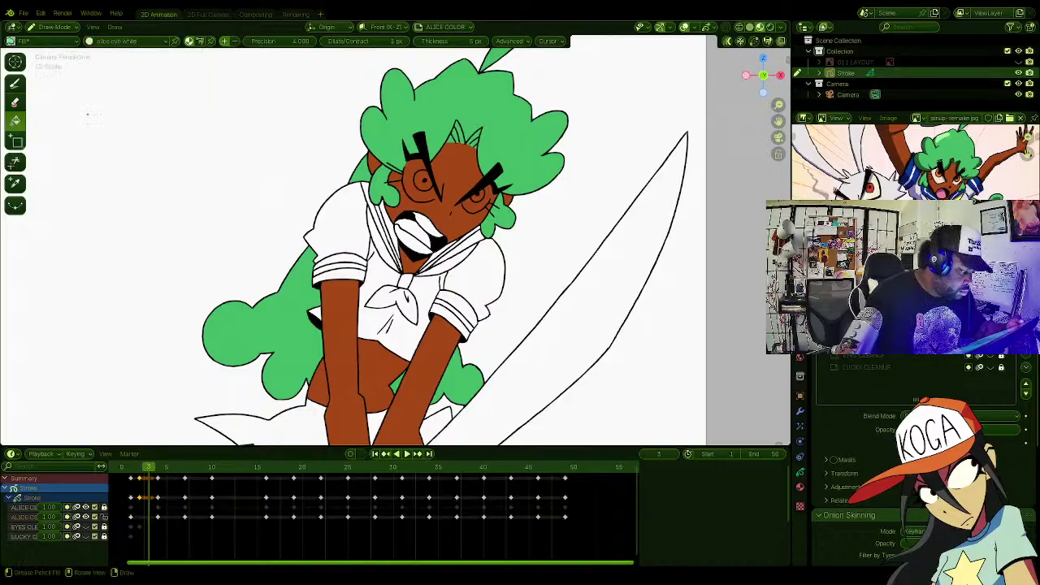
{"action": "left_click", "coordinate": [16, 83]}
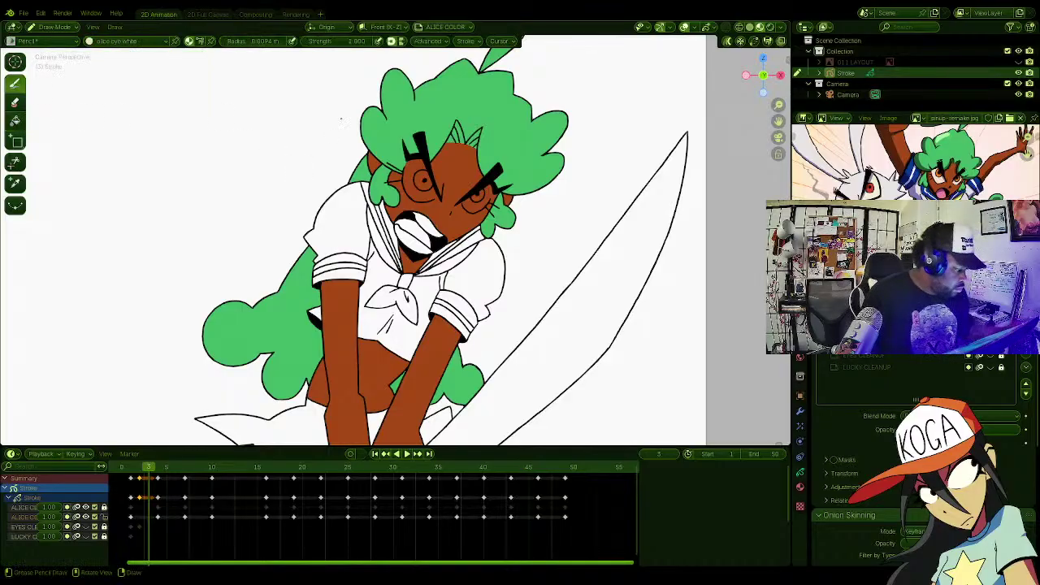
{"action": "scroll", "coordinate": [341, 118], "scroll_direction": "up", "scroll_amount": 3}
{"action": "key", "text": "ctrl+s"}
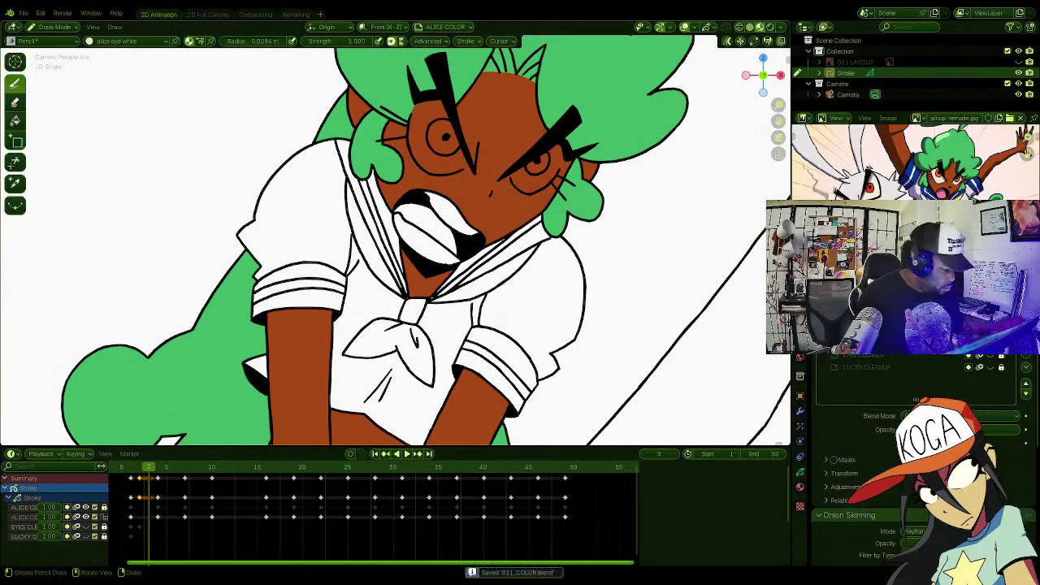
Step: Paint the whites of both eyes on frame 3 with alice eye white, up to the eye outlines
{"action": "middle_click_drag", "start_coordinate": [395, 212], "coordinate": [400, 270], "text": "shift"}
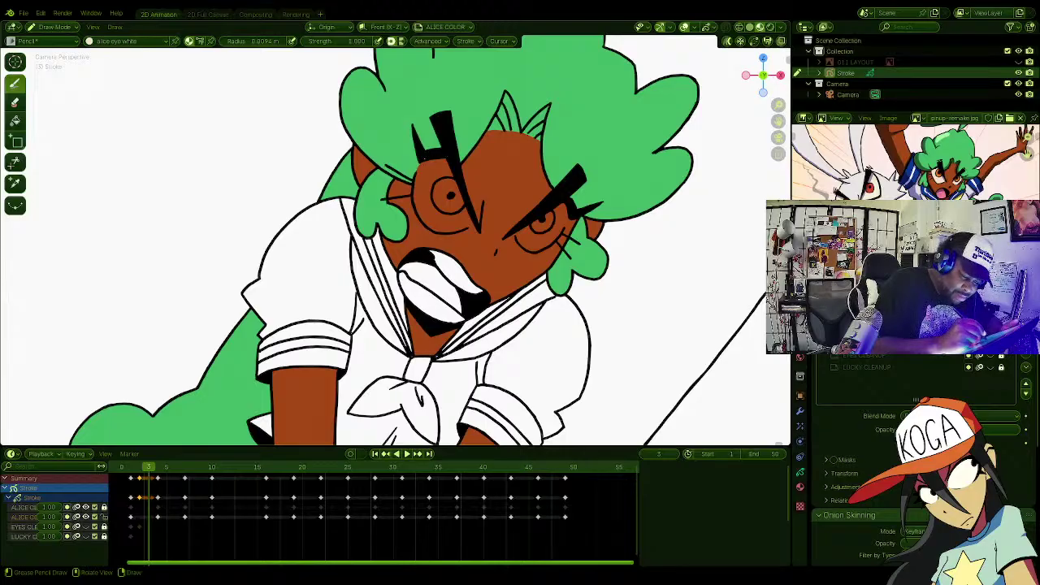
{"action": "mouse_move", "coordinate": [439, 160]}
{"action": "left_mouse_down"}
{"action": "mouse_move", "coordinate": [421, 174]}
{"action": "mouse_move", "coordinate": [415, 209]}
{"action": "mouse_move", "coordinate": [441, 228]}
{"action": "mouse_move", "coordinate": [450, 165]}
{"action": "left_mouse_up"}
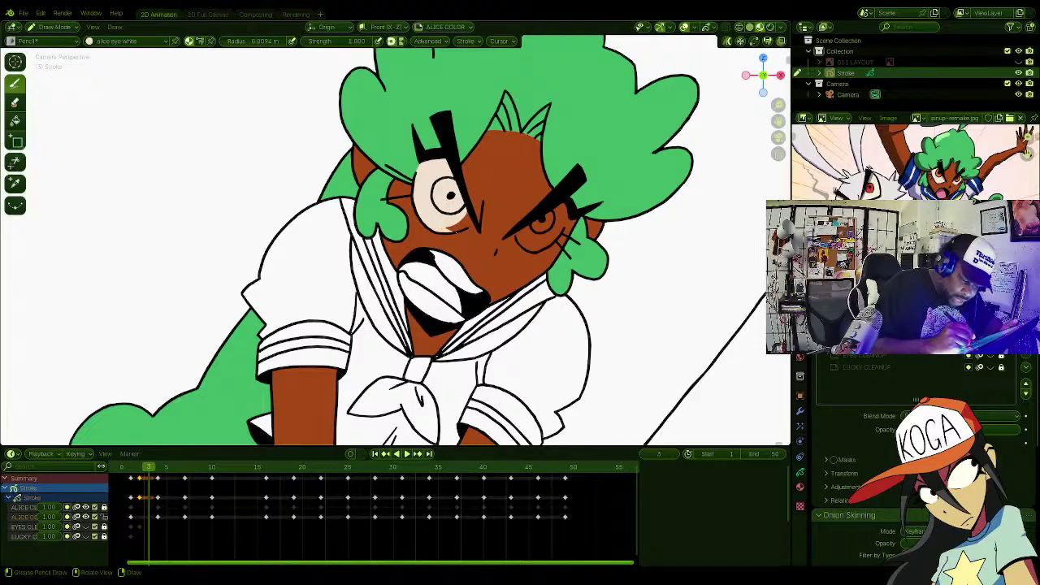
{"action": "left_click_drag", "start_coordinate": [445, 232], "coordinate": [475, 215]}
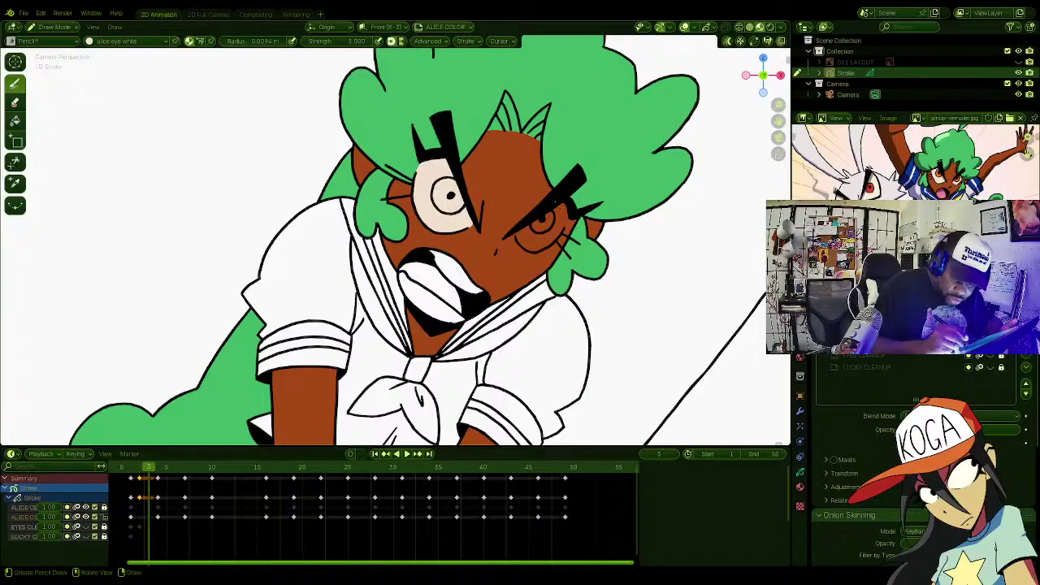
{"action": "mouse_move", "coordinate": [517, 232]}
{"action": "left_mouse_down"}
{"action": "mouse_move", "coordinate": [549, 215]}
{"action": "mouse_move", "coordinate": [539, 243]}
{"action": "mouse_move", "coordinate": [552, 210]}
{"action": "mouse_move", "coordinate": [557, 244]}
{"action": "left_mouse_up"}
{"action": "mouse_move", "coordinate": [562, 204]}
{"action": "left_mouse_down"}
{"action": "mouse_move", "coordinate": [562, 234]}
{"action": "mouse_move", "coordinate": [567, 208]}
{"action": "mouse_move", "coordinate": [569, 219]}
{"action": "left_mouse_up"}
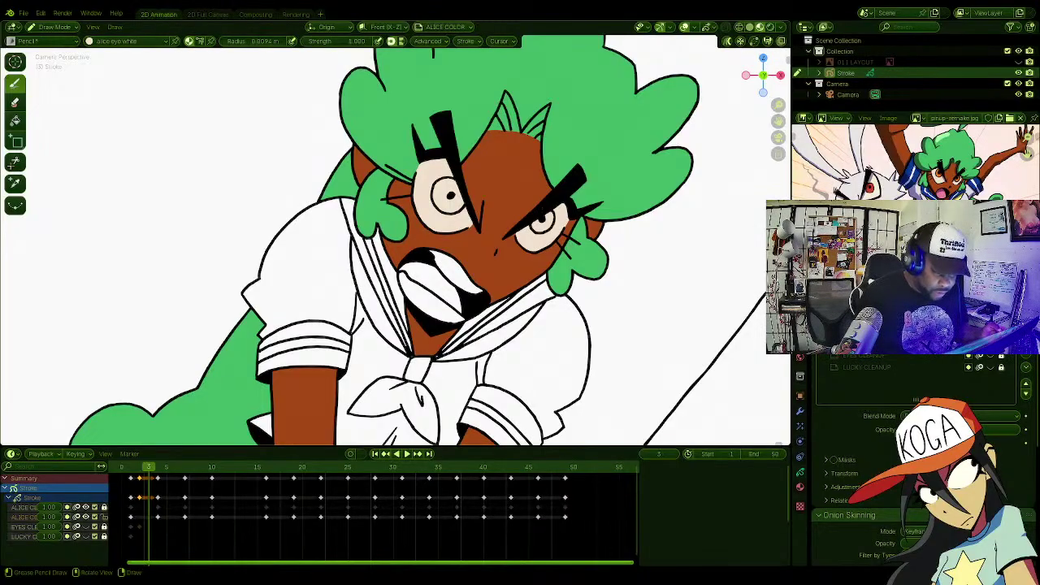
Step: Fill the irises of both eyes on frame 3 with the alice pupil material using the Fill tool
{"action": "left_click", "coordinate": [130, 40]}
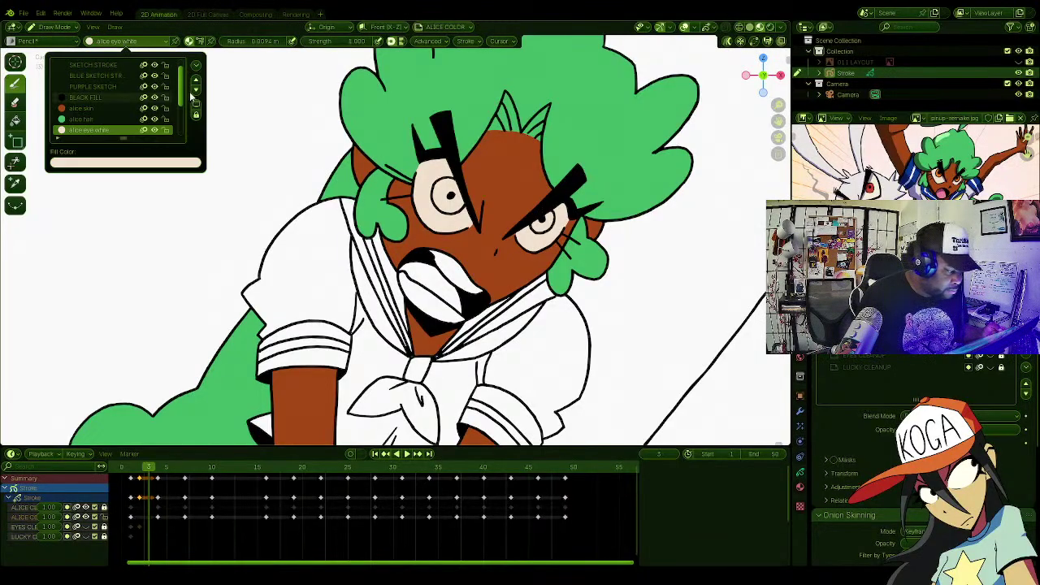
{"action": "scroll", "coordinate": [182, 97], "scroll_direction": "down", "scroll_amount": 3}
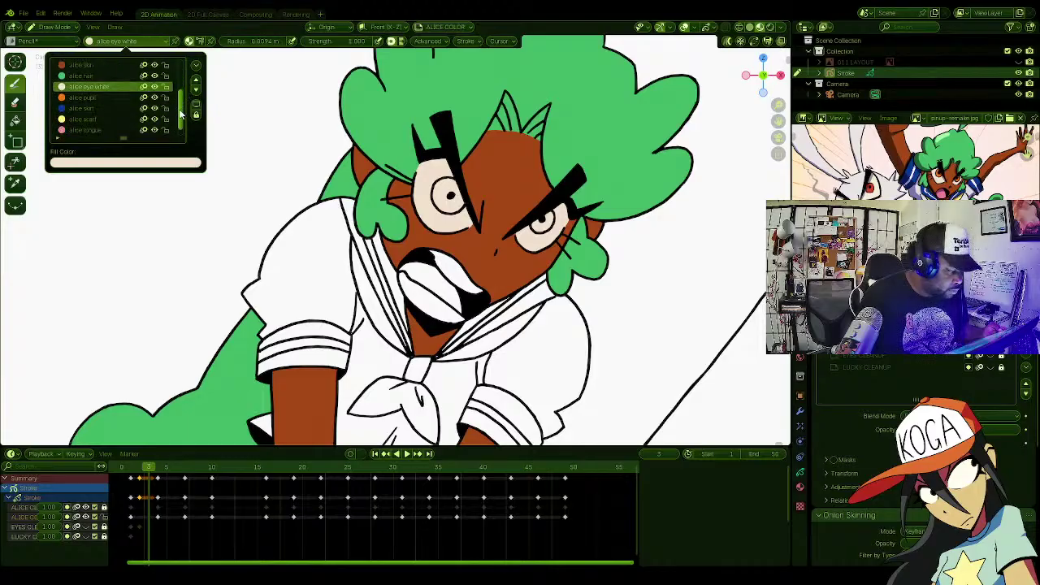
{"action": "left_click", "coordinate": [81, 98]}
{"action": "left_click", "coordinate": [15, 120]}
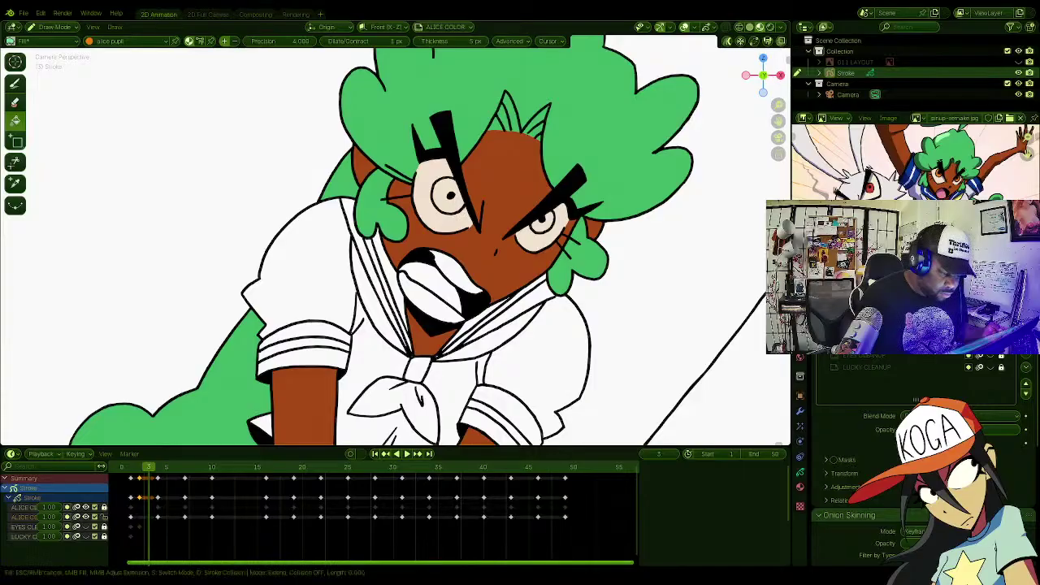
{"action": "left_click", "coordinate": [448, 196]}
{"action": "left_click", "coordinate": [542, 221]}
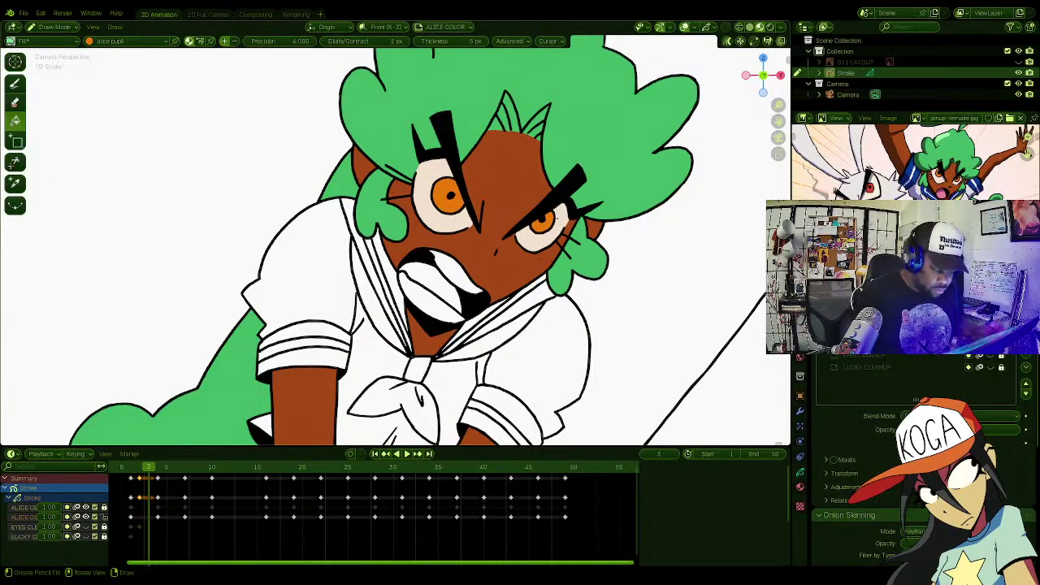
Step: Add a new material slot after the sword material and create a new material in it
{"action": "mouse_move", "coordinate": [390, 244]}
{"action": "middle_mouse_down", "text": "shift"}
{"action": "mouse_move", "coordinate": [396, 169]}
{"action": "mouse_move", "coordinate": [396, 203]}
{"action": "middle_mouse_up", "text": "shift"}
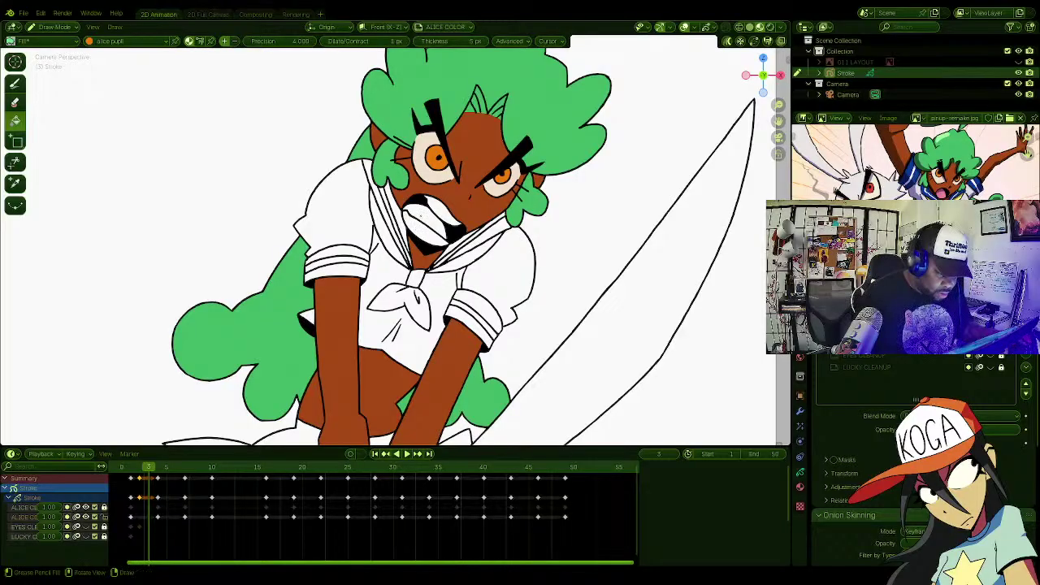
{"action": "middle_click_drag", "start_coordinate": [672, 392], "coordinate": [689, 378], "text": "shift"}
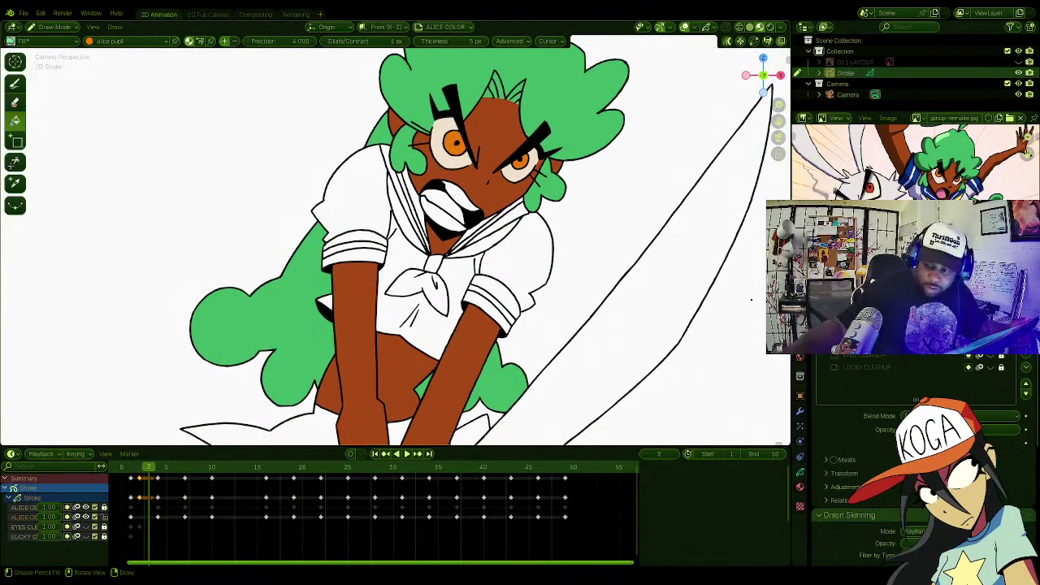
{"action": "left_click", "coordinate": [800, 487]}
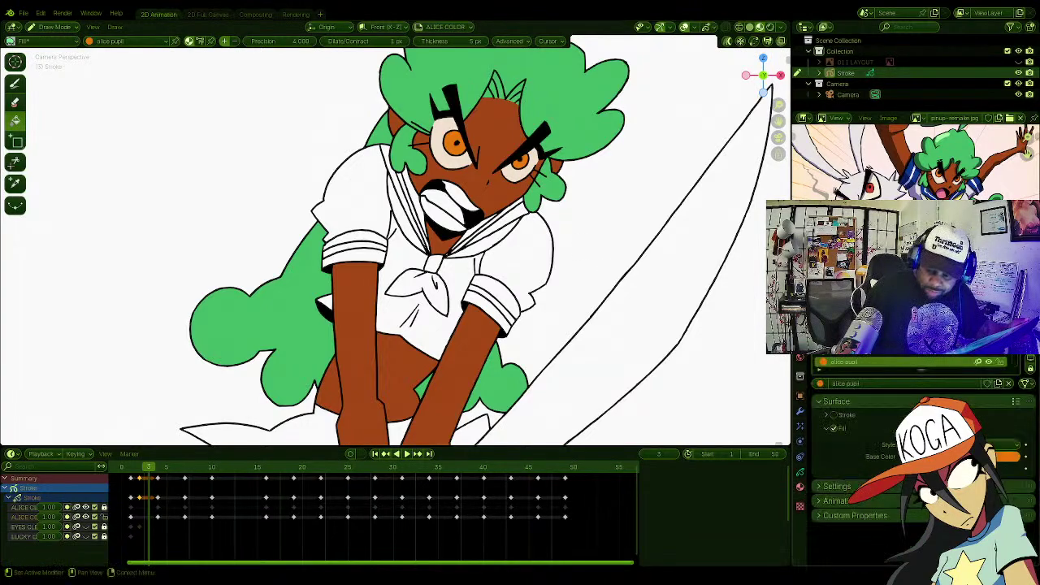
{"action": "left_click_drag", "start_coordinate": [1019, 329], "coordinate": [1019, 355]}
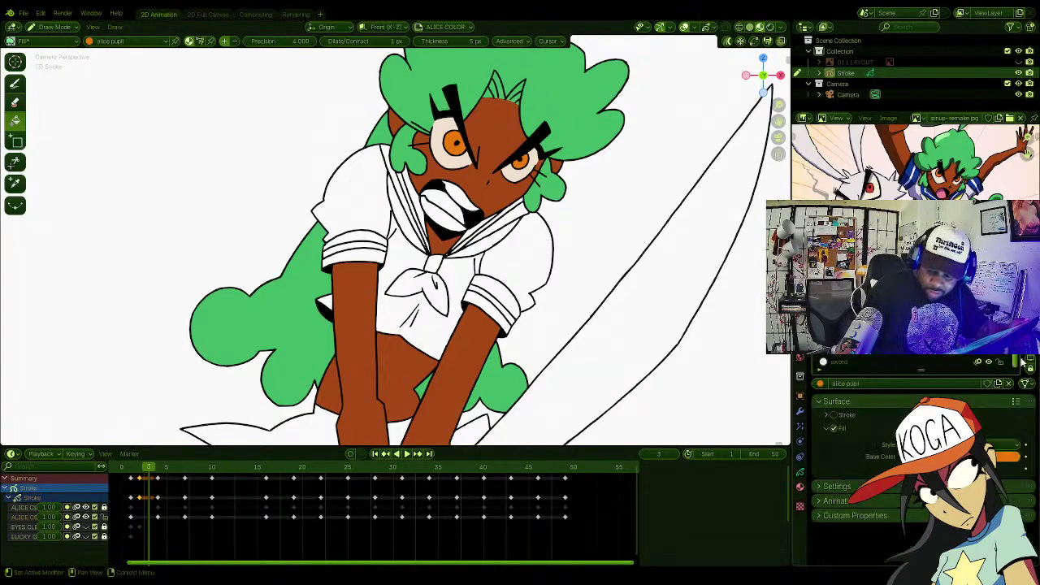
{"action": "left_click", "coordinate": [850, 363]}
{"action": "left_click", "coordinate": [1030, 296]}
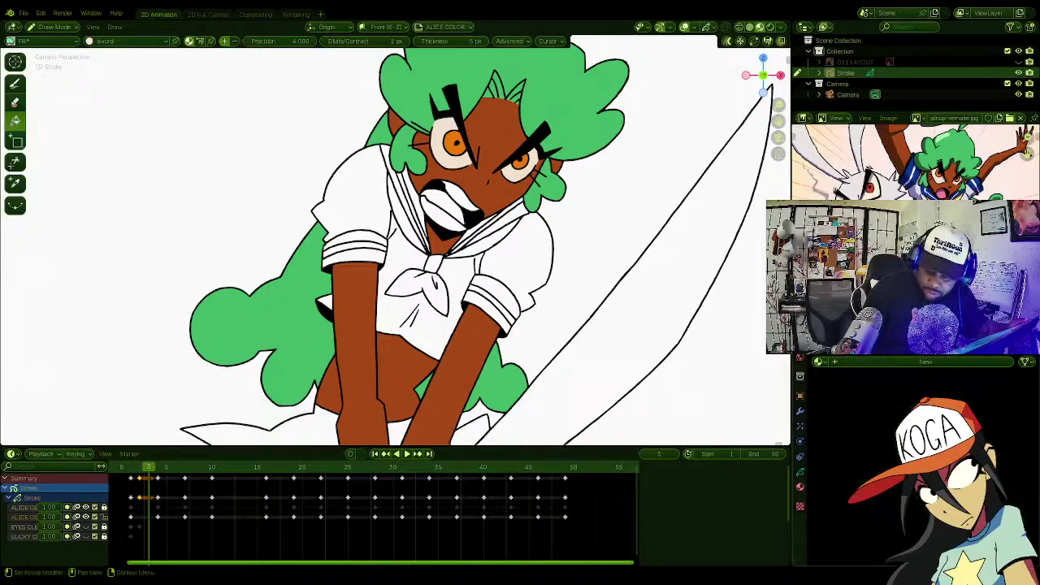
{"action": "left_click", "coordinate": [861, 361]}
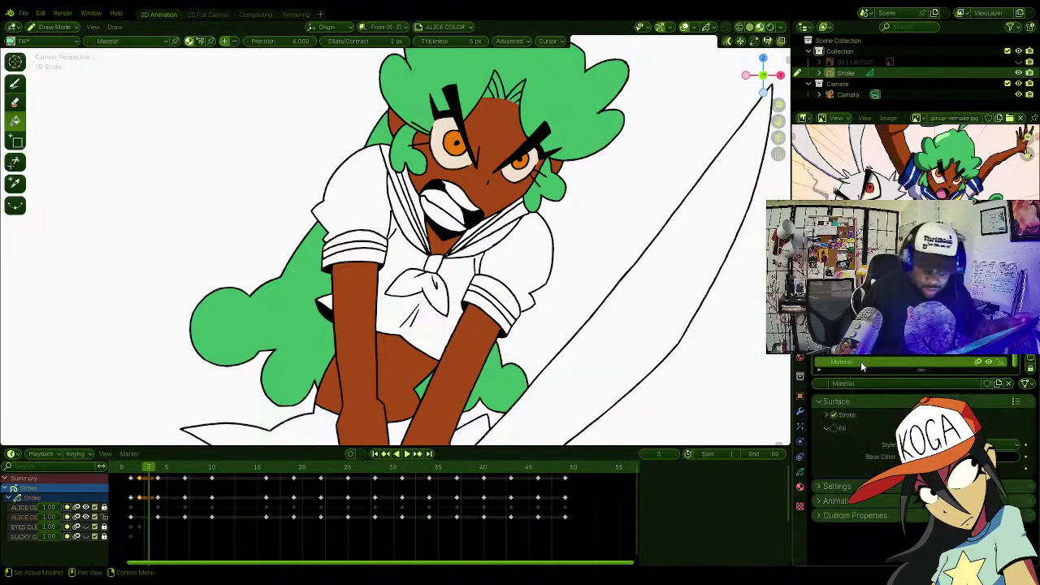
Step: Make the new material fill-only with stroke disabled, set its fill colour to white, and rename it white
{"action": "left_click", "coordinate": [833, 414]}
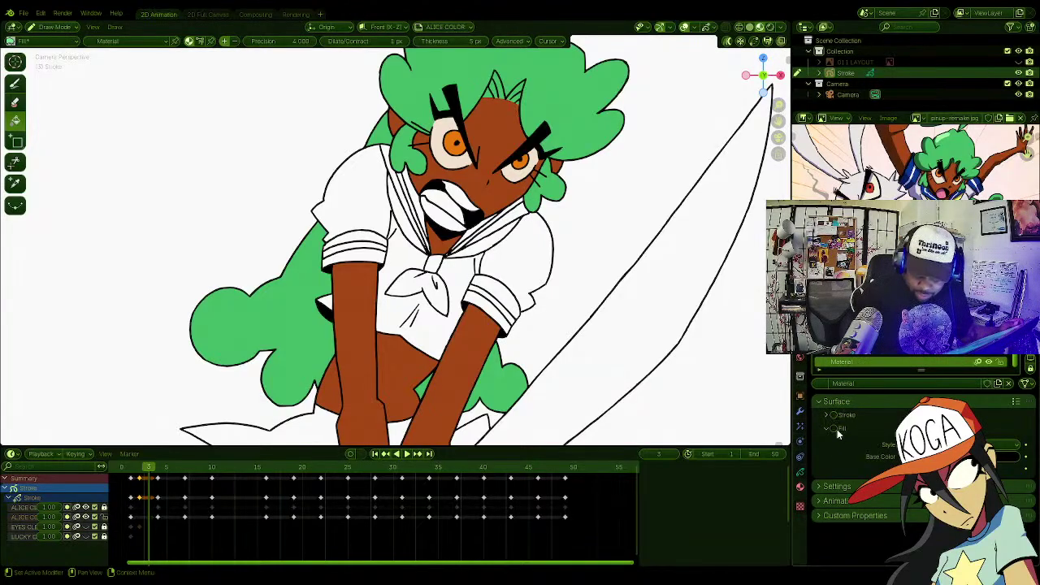
{"action": "left_click", "coordinate": [833, 428]}
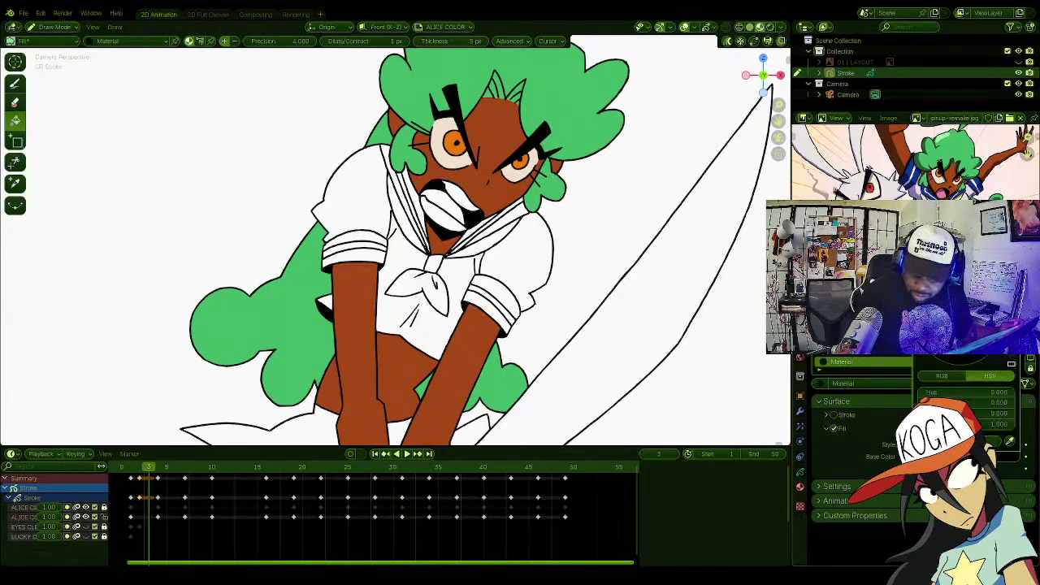
{"action": "left_click", "coordinate": [1002, 444]}
{"action": "left_click_drag", "start_coordinate": [1011, 368], "coordinate": [1011, 356]}
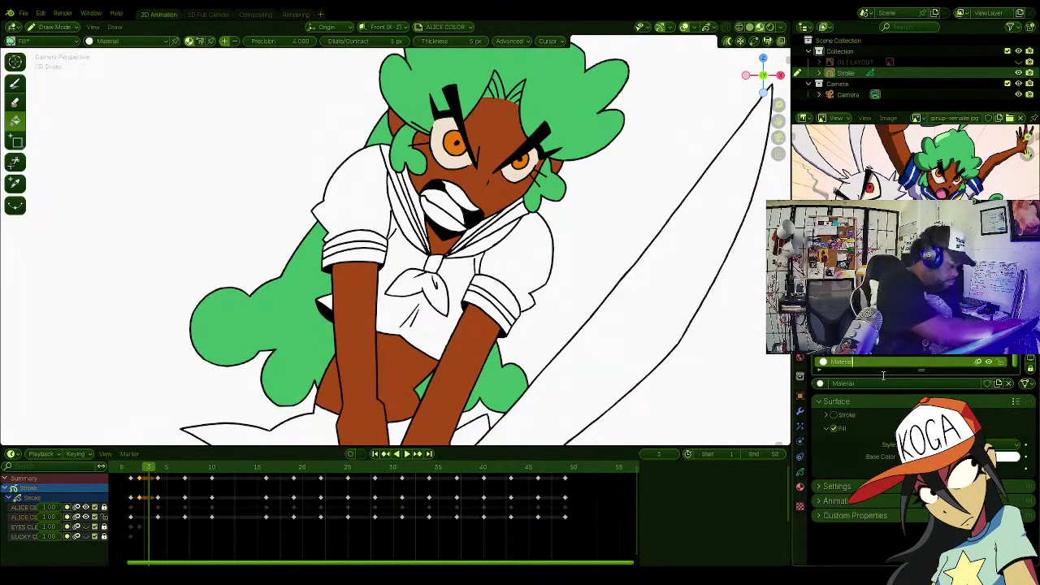
{"action": "type", "text": "white"}
{"action": "key", "text": "Return"}
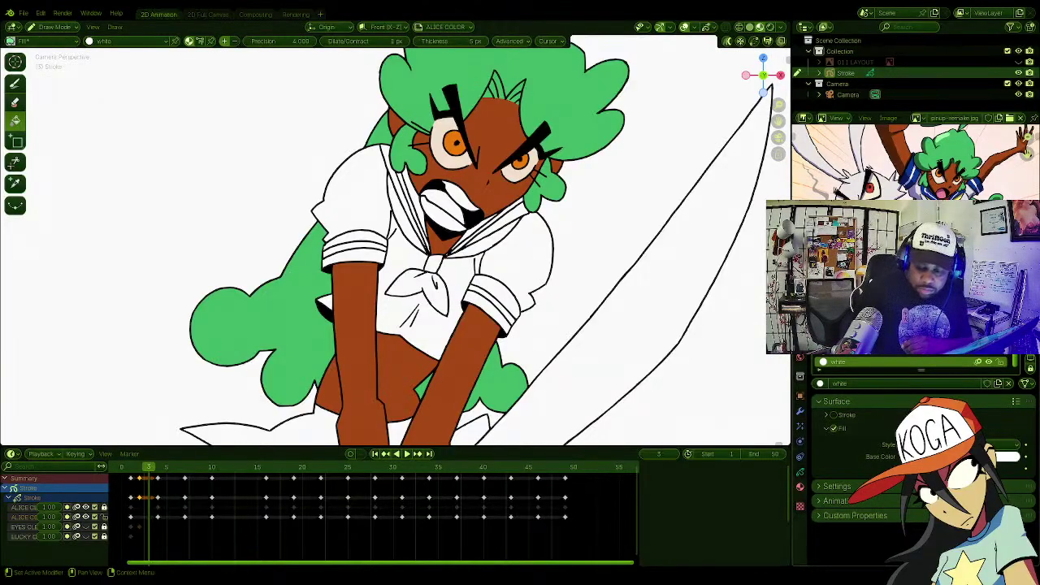
Step: Fill the blue bands on both sides of the sailor collar on frame 3 with the alice skirt material
{"action": "mouse_move", "coordinate": [1018, 345]}
{"action": "left_mouse_down"}
{"action": "mouse_move", "coordinate": [1018, 327]}
{"action": "mouse_move", "coordinate": [1019, 364]}
{"action": "mouse_move", "coordinate": [1018, 333]}
{"action": "mouse_move", "coordinate": [1018, 354]}
{"action": "left_mouse_up"}
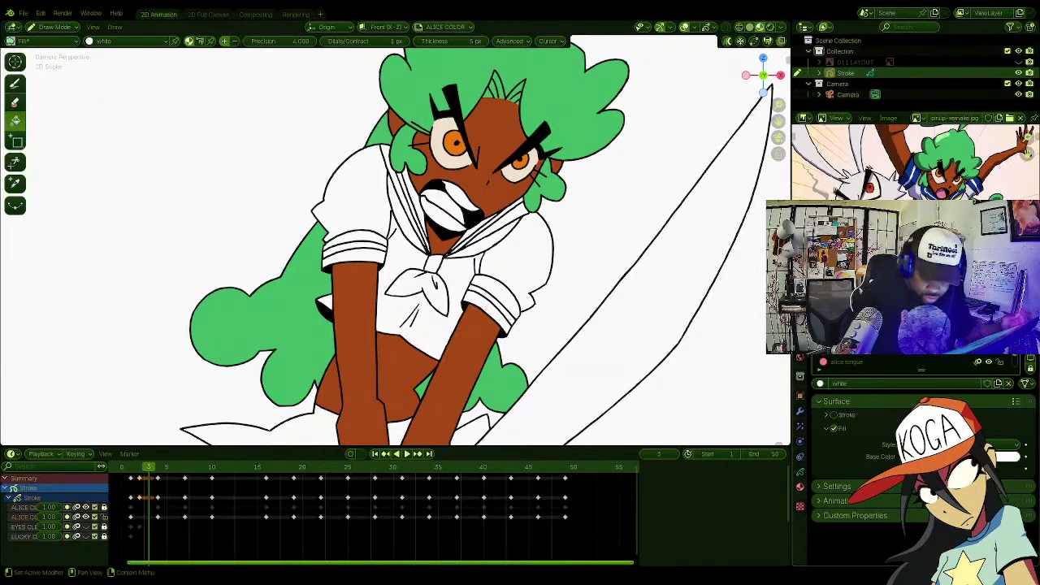
{"action": "left_click", "coordinate": [862, 341]}
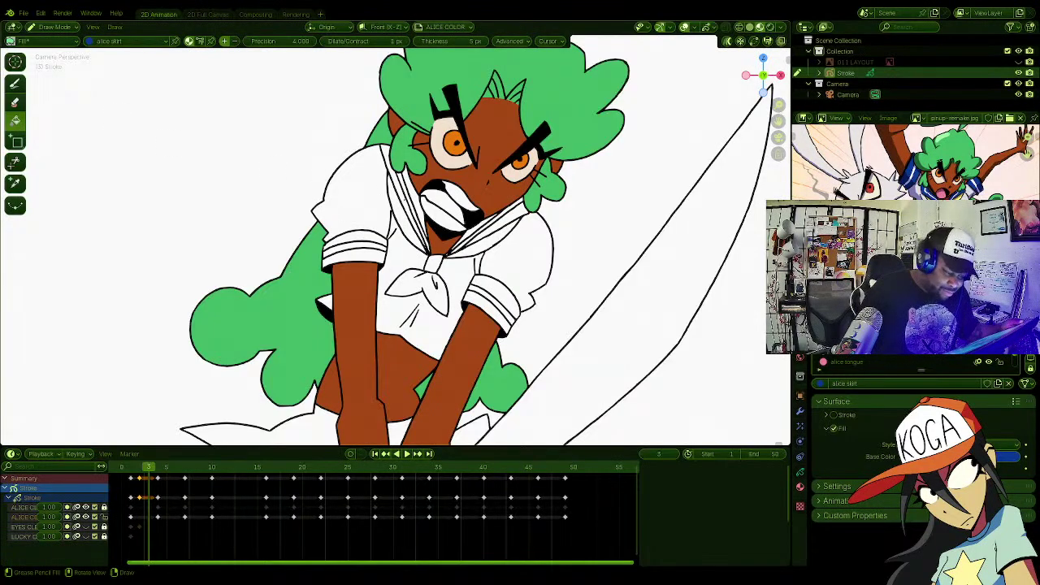
{"action": "left_click", "coordinate": [402, 195]}
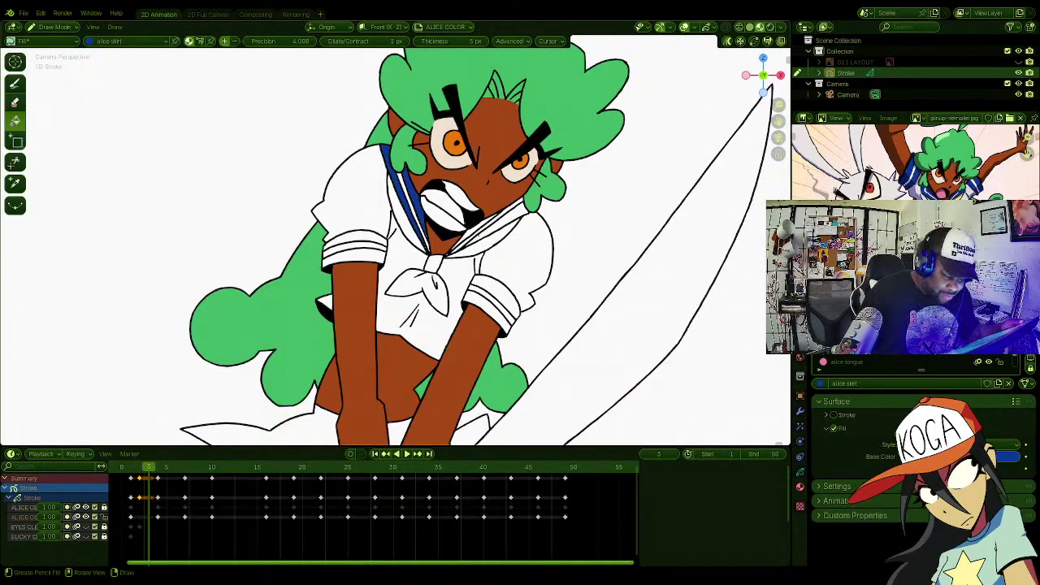
{"action": "left_click", "coordinate": [478, 231]}
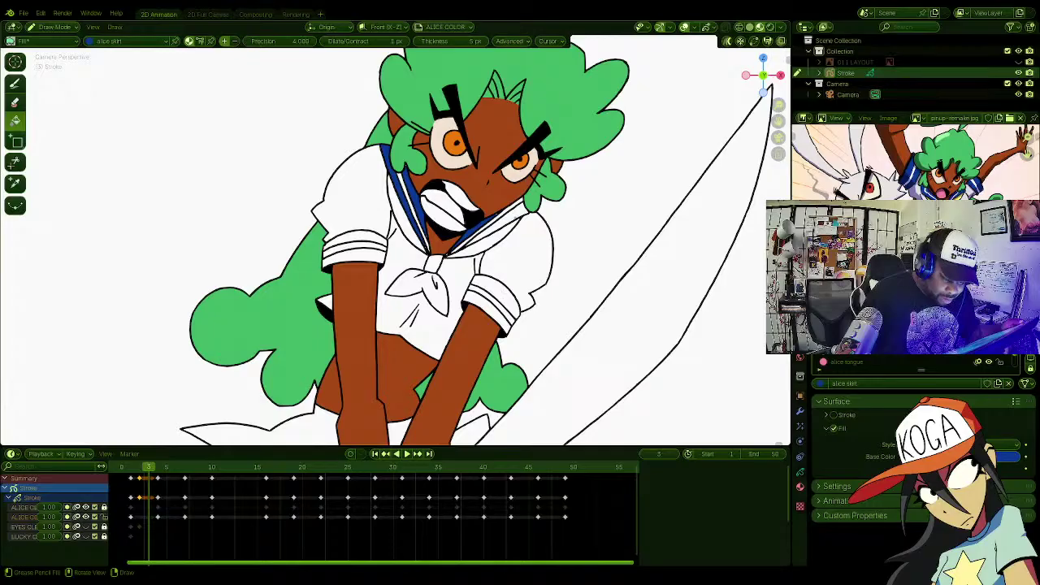
{"action": "left_click", "coordinate": [517, 212]}
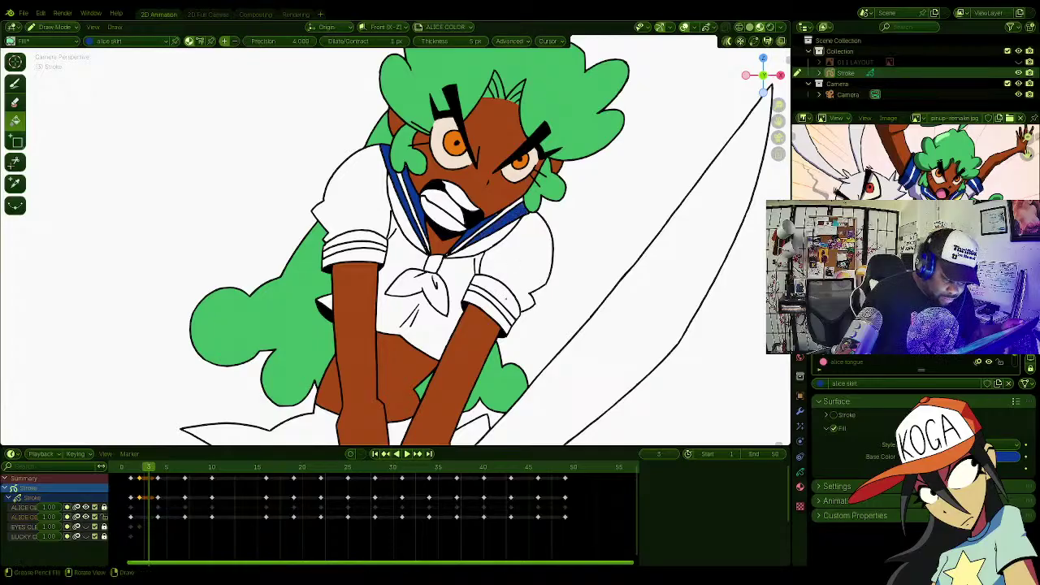
Step: Fill the stripes of both sleeve cuffs and the scarf knot on frame 3 with alice skirt
{"action": "left_click", "coordinate": [505, 299]}
{"action": "left_click", "coordinate": [498, 314]}
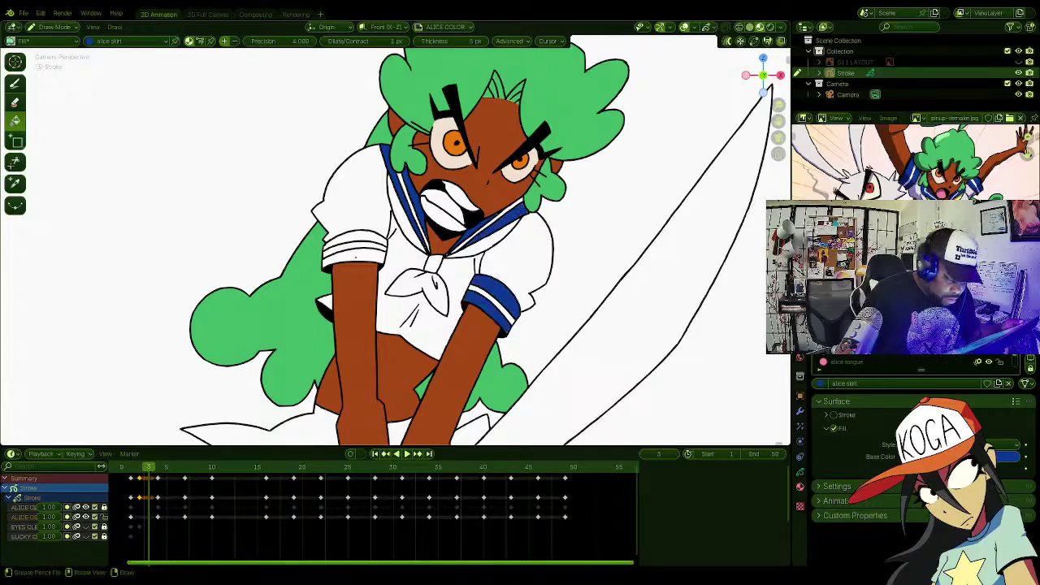
{"action": "left_click", "coordinate": [355, 256]}
{"action": "left_click", "coordinate": [389, 239]}
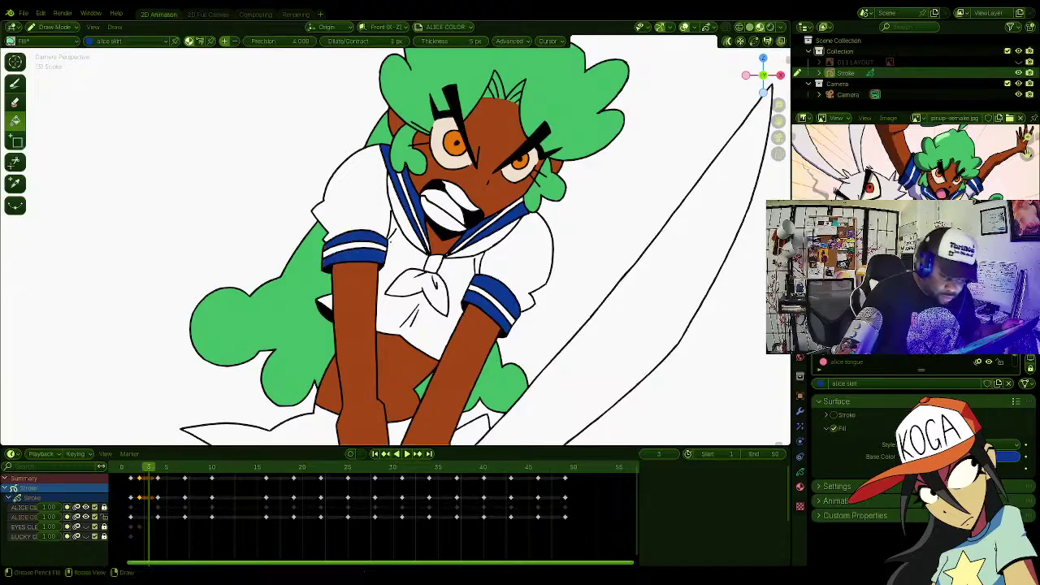
{"action": "left_click", "coordinate": [430, 264]}
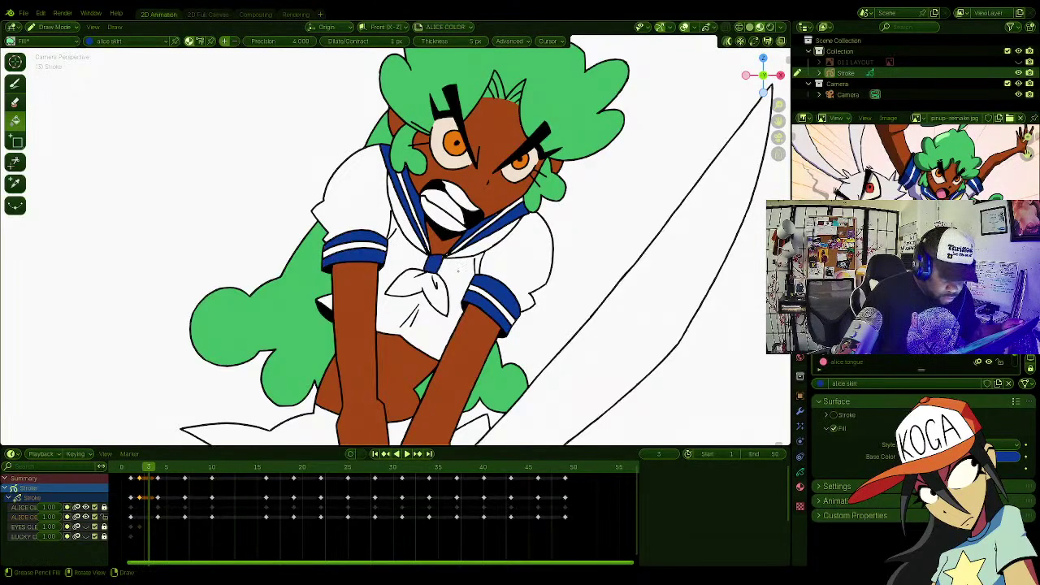
{"action": "left_click", "coordinate": [15, 84]}
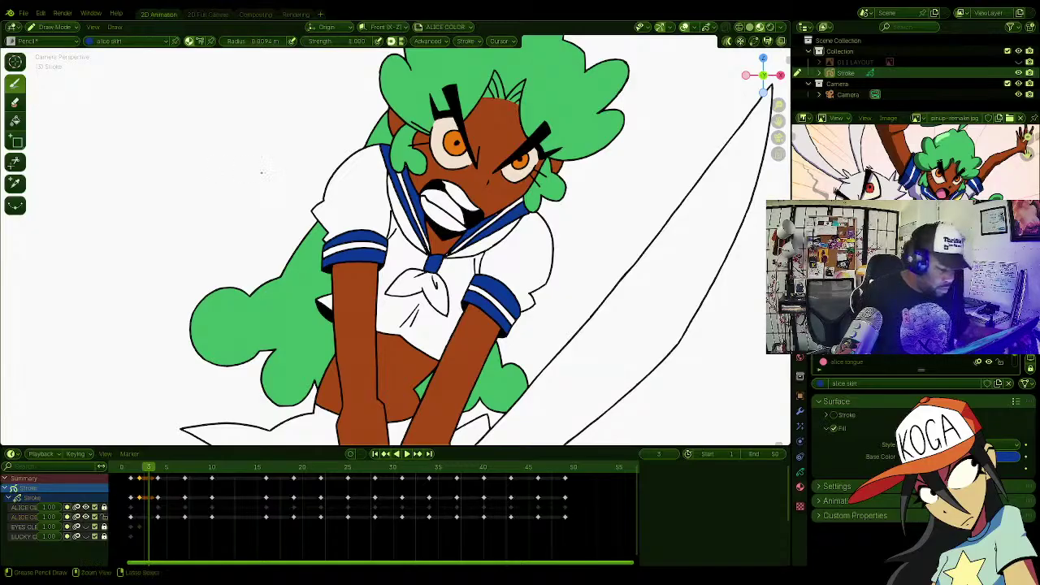
{"action": "middle_click_drag", "start_coordinate": [263, 170], "coordinate": [290, 165], "text": "ctrl"}
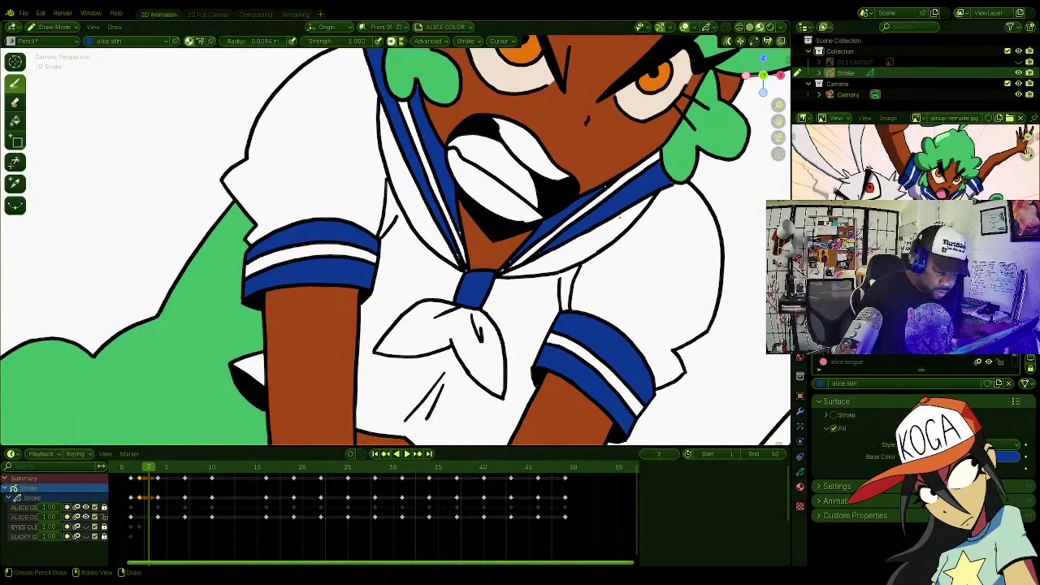
{"action": "middle_click_drag", "start_coordinate": [221, 350], "coordinate": [207, 408], "text": "shift"}
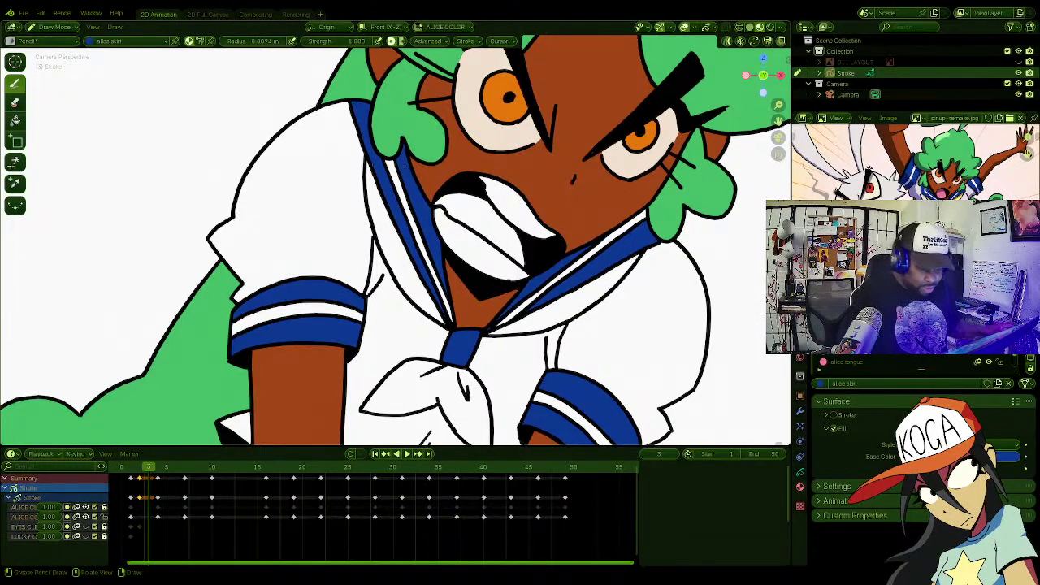
{"action": "middle_click_drag", "start_coordinate": [504, 268], "coordinate": [441, 310], "text": "shift"}
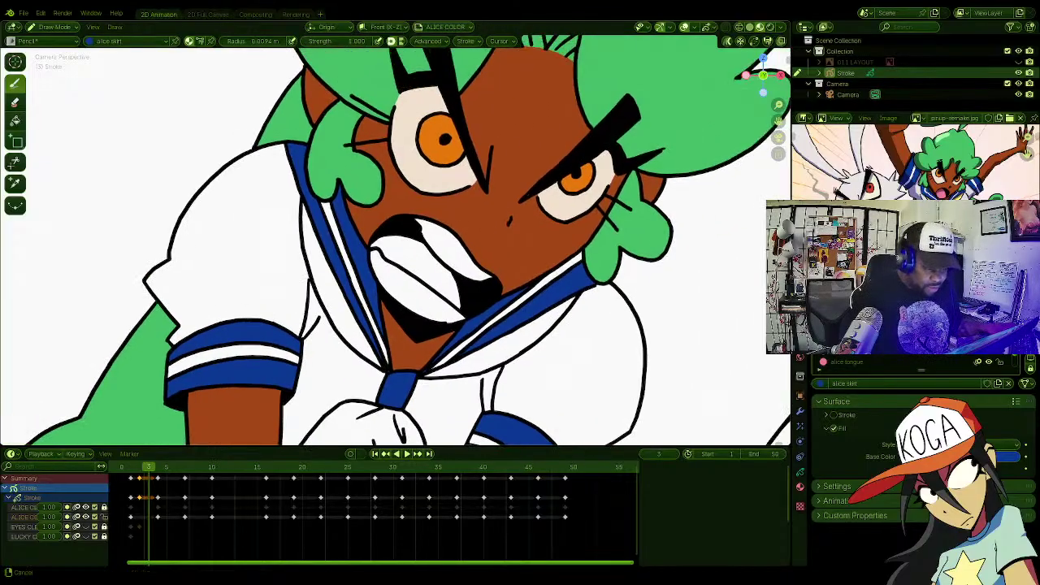
{"action": "left_click", "coordinate": [129, 41]}
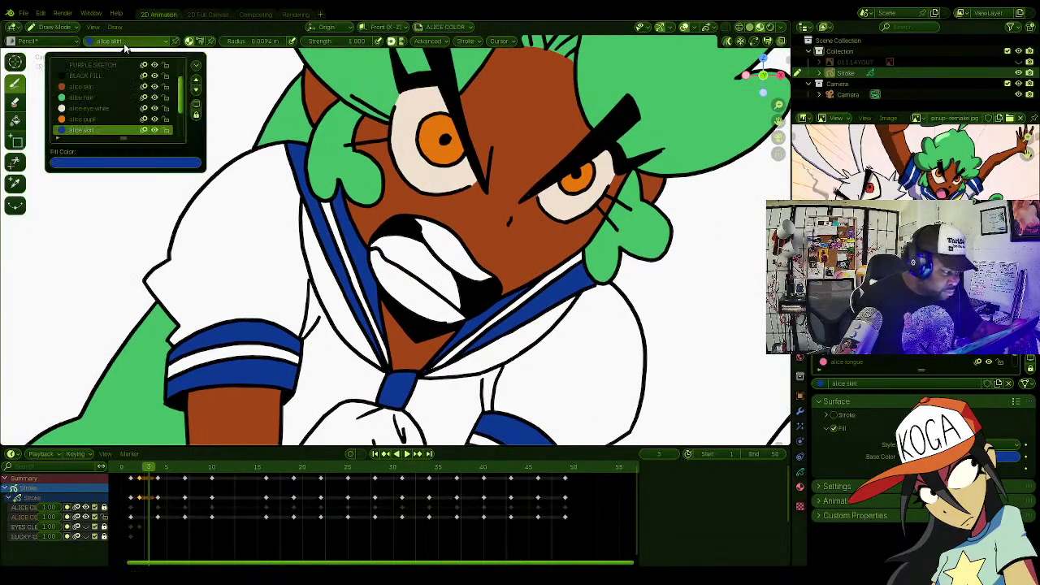
{"action": "left_click", "coordinate": [74, 96]}
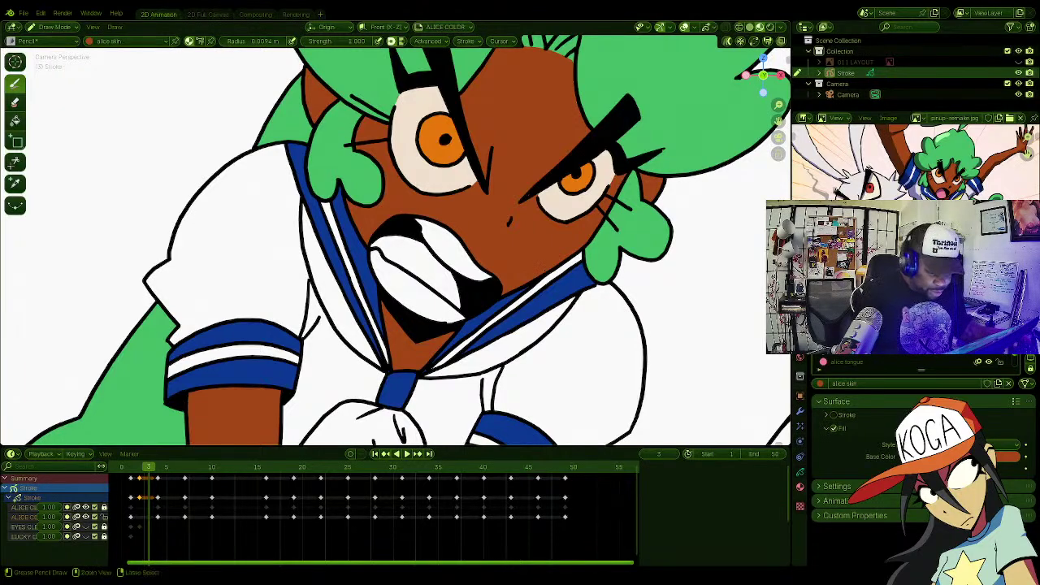
{"action": "scroll", "coordinate": [396, 240], "scroll_direction": "down", "scroll_amount": 2}
{"action": "scroll", "coordinate": [395, 240], "scroll_direction": "down", "scroll_amount": 2}
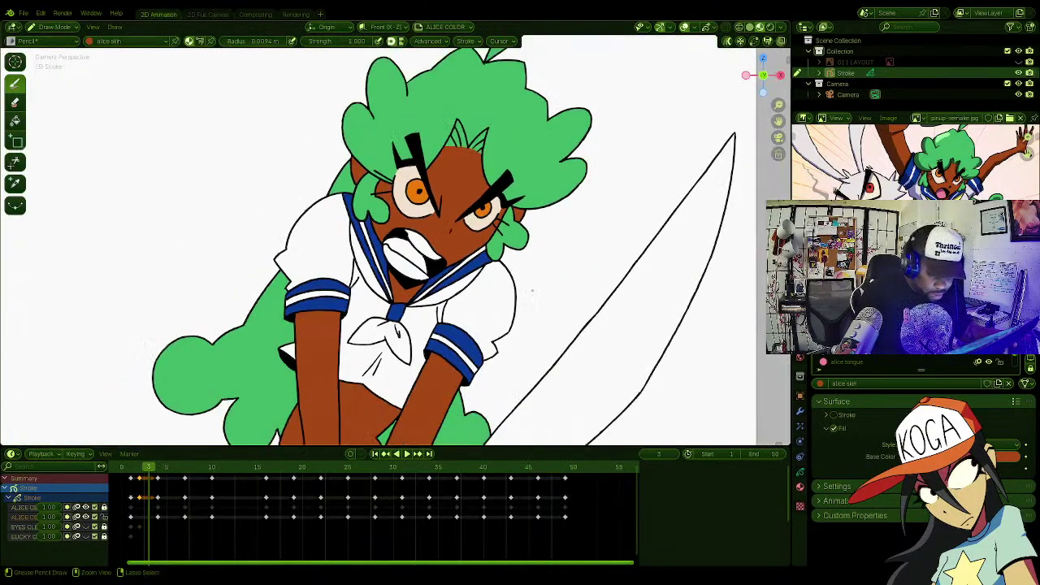
{"action": "scroll", "coordinate": [396, 240], "scroll_direction": "up", "scroll_amount": 2}
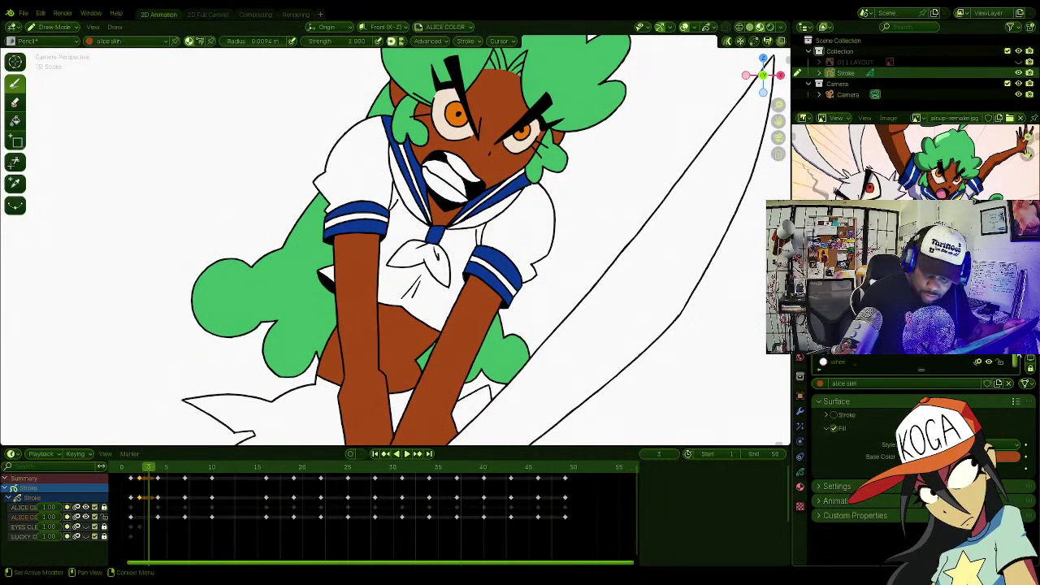
Step: Fill the inner collar bands on both sides and the scarf's tails on frame 3 with the alice scarf material
{"action": "left_click", "coordinate": [857, 357]}
{"action": "left_click", "coordinate": [14, 121]}
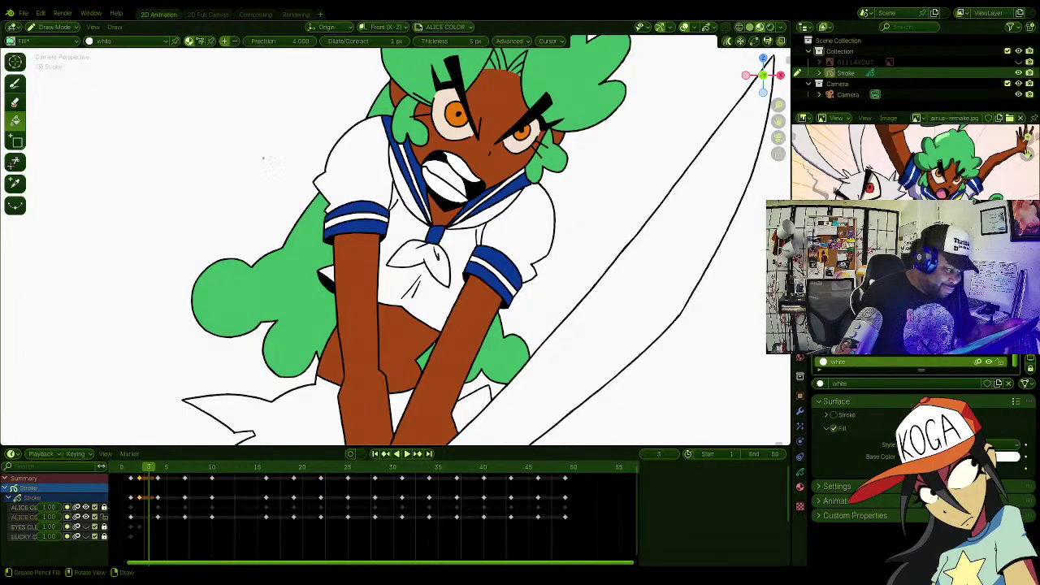
{"action": "left_click", "coordinate": [863, 340]}
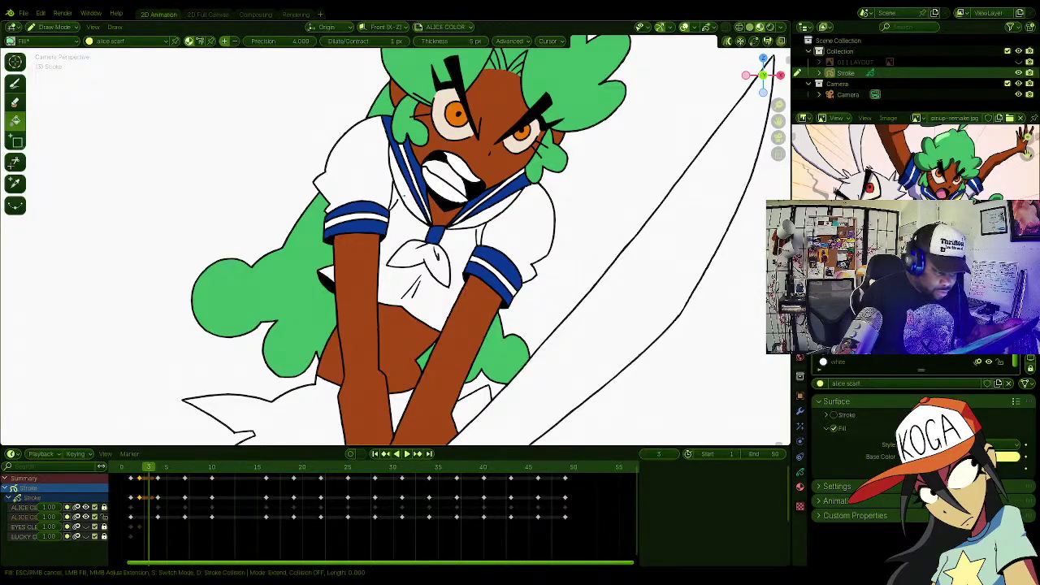
{"action": "left_click", "coordinate": [408, 184]}
{"action": "left_click", "coordinate": [486, 213]}
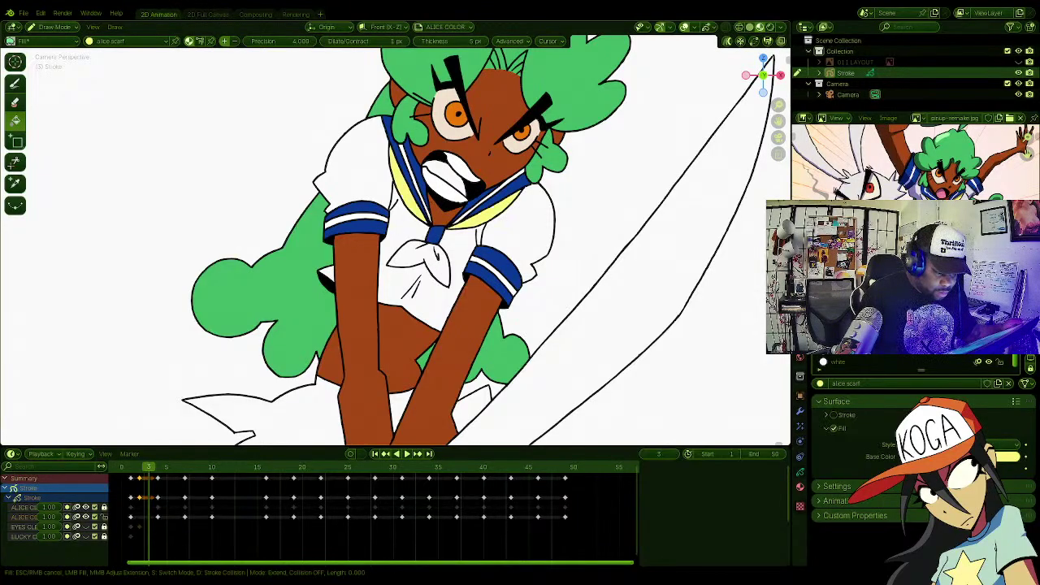
{"action": "left_click", "coordinate": [416, 259]}
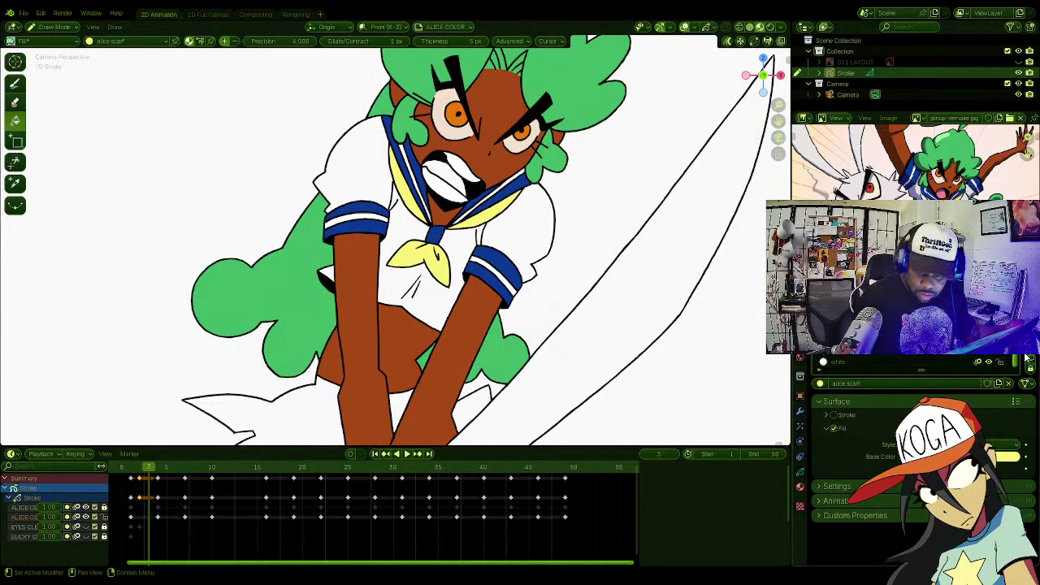
Step: Add a new material after white and make it fill-only, with stroke disabled
{"action": "left_click", "coordinate": [897, 362]}
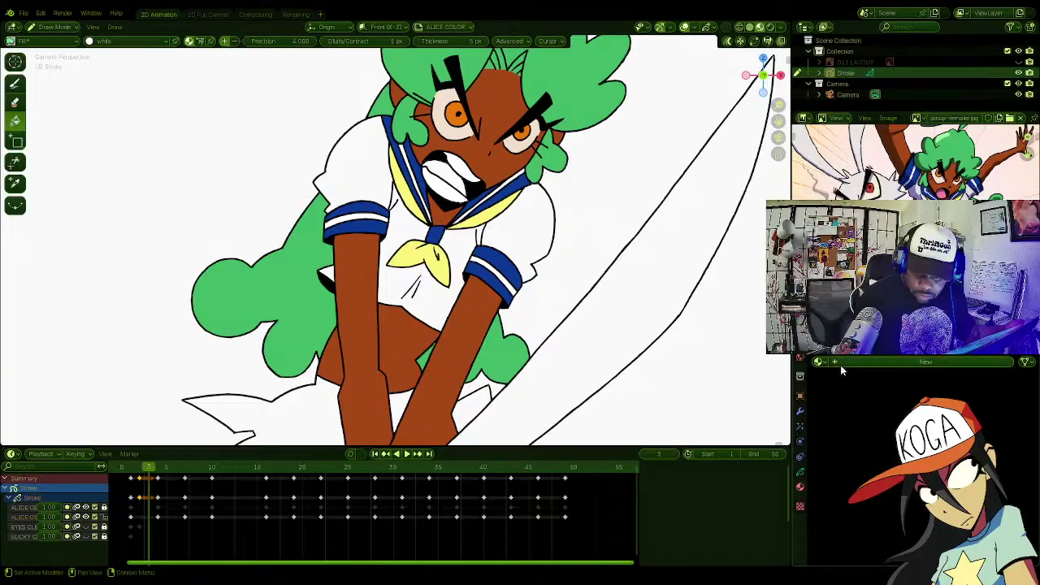
{"action": "left_click", "coordinate": [840, 365]}
{"action": "left_click", "coordinate": [833, 416]}
{"action": "left_click", "coordinate": [835, 429]}
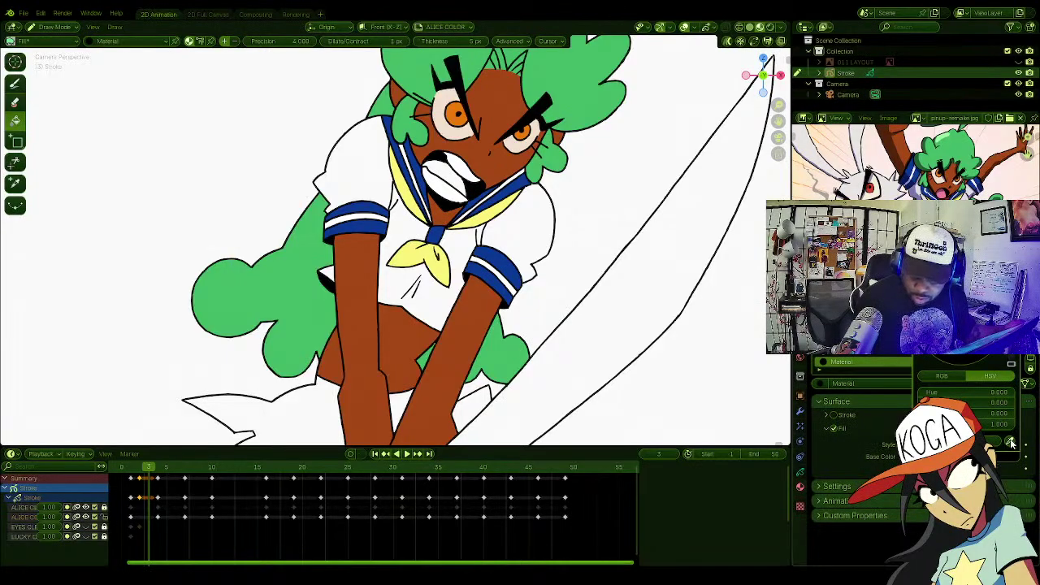
Step: Sample the new material's fill colour from the reference image and rename the material alice shirt
{"action": "key", "text": "e"}
{"action": "left_click", "coordinate": [943, 221]}
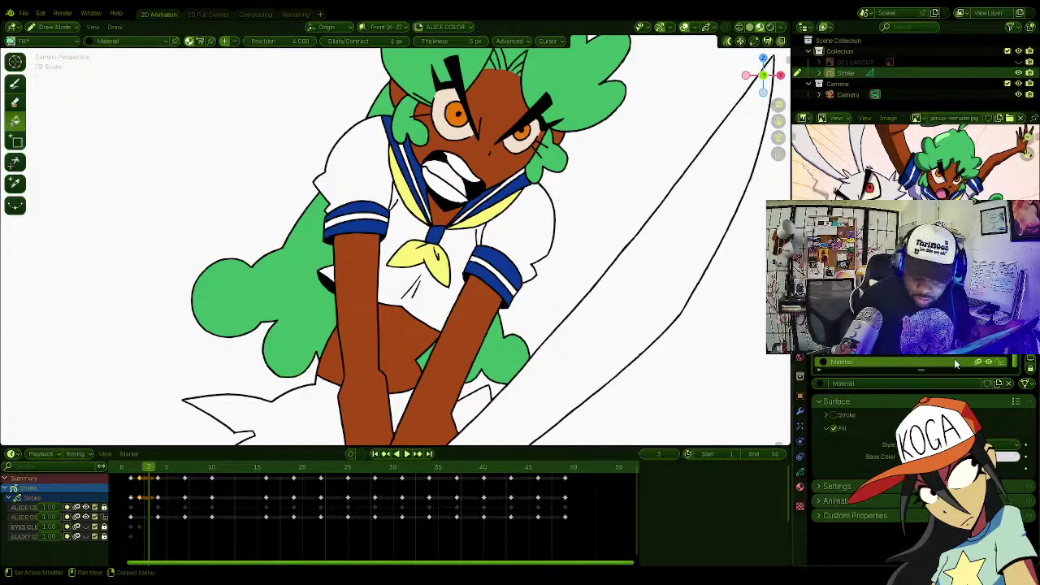
{"action": "double_click", "coordinate": [842, 363]}
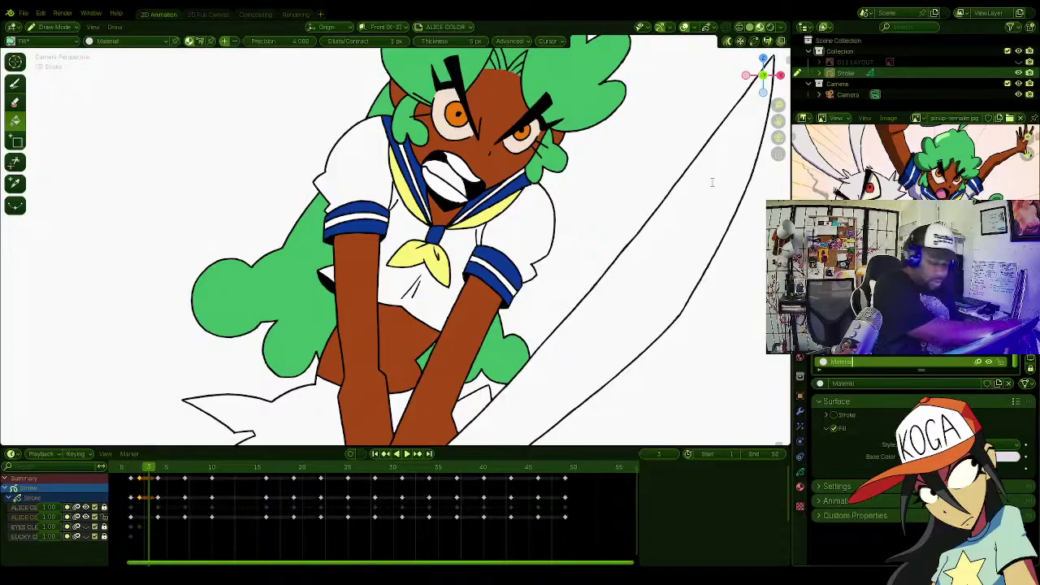
{"action": "key", "text": "BackSpace"}
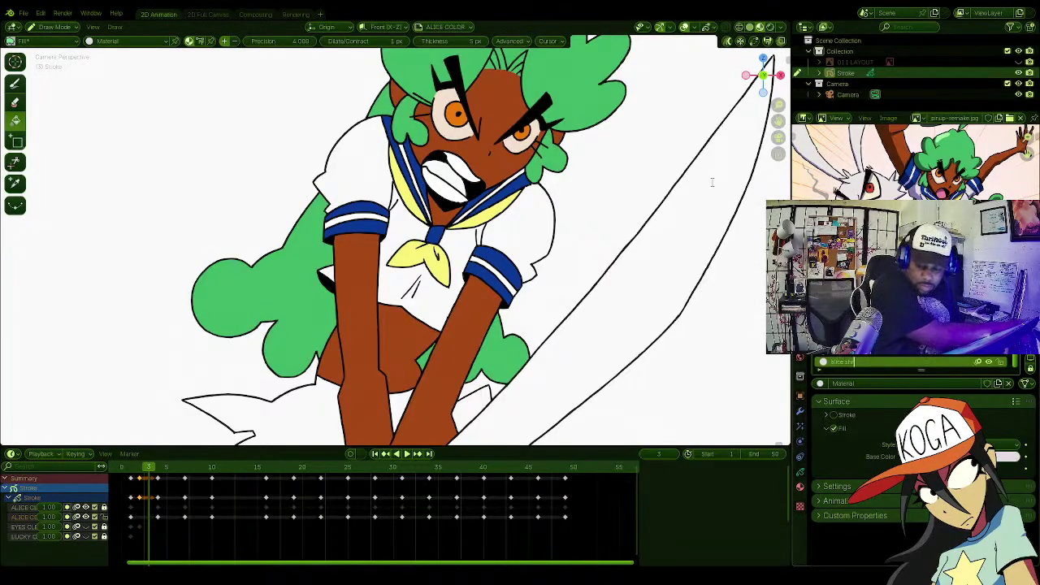
{"action": "type", "text": "alice shirt"}
{"action": "key", "text": "Return"}
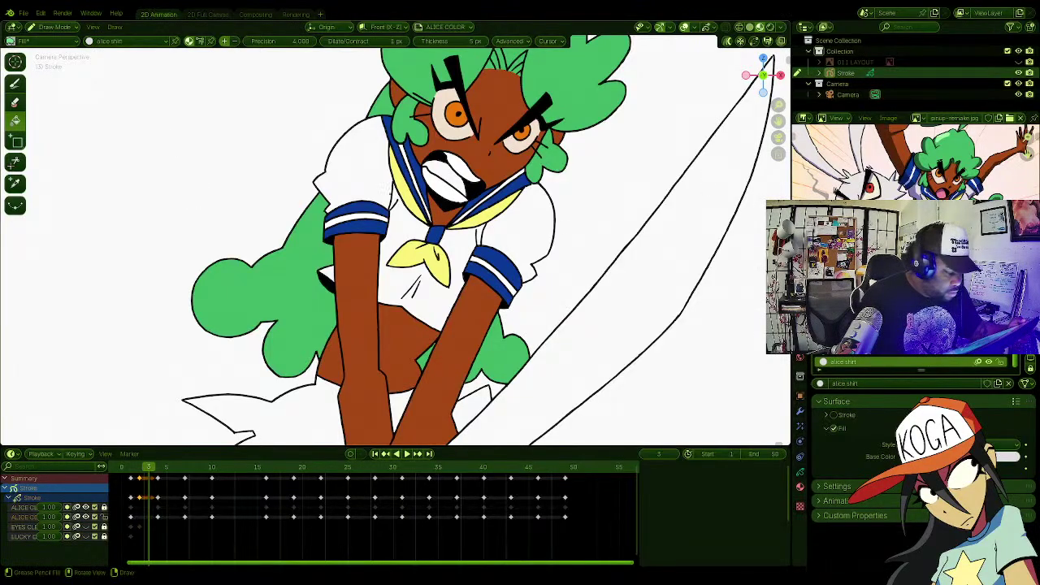
Step: Fill both shirt sleeves and the shirt's torso on frame 3 with the alice shirt material
{"action": "left_click", "coordinate": [387, 193]}
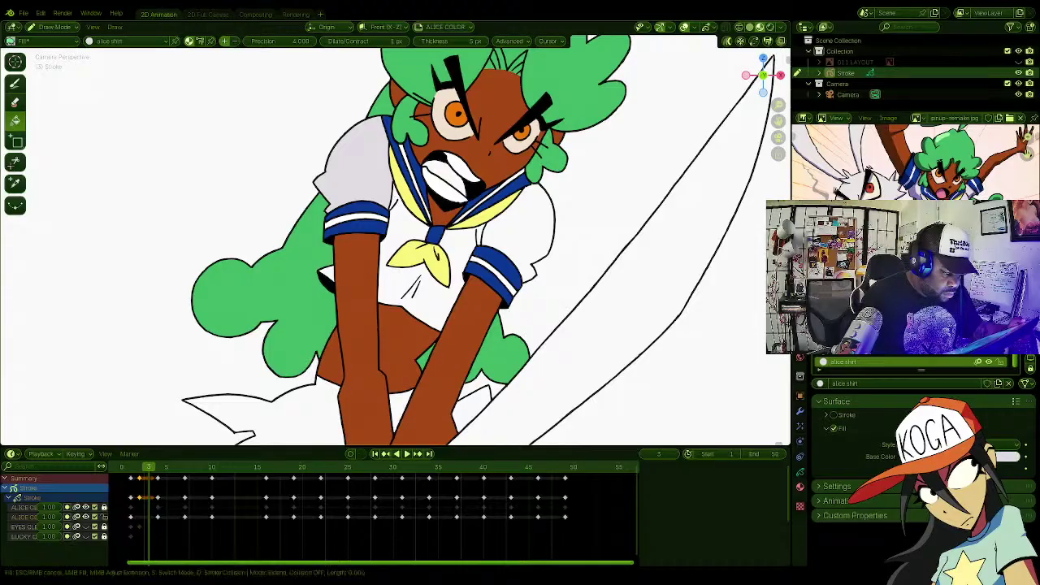
{"action": "left_click", "coordinate": [406, 268]}
{"action": "left_click", "coordinate": [536, 236]}
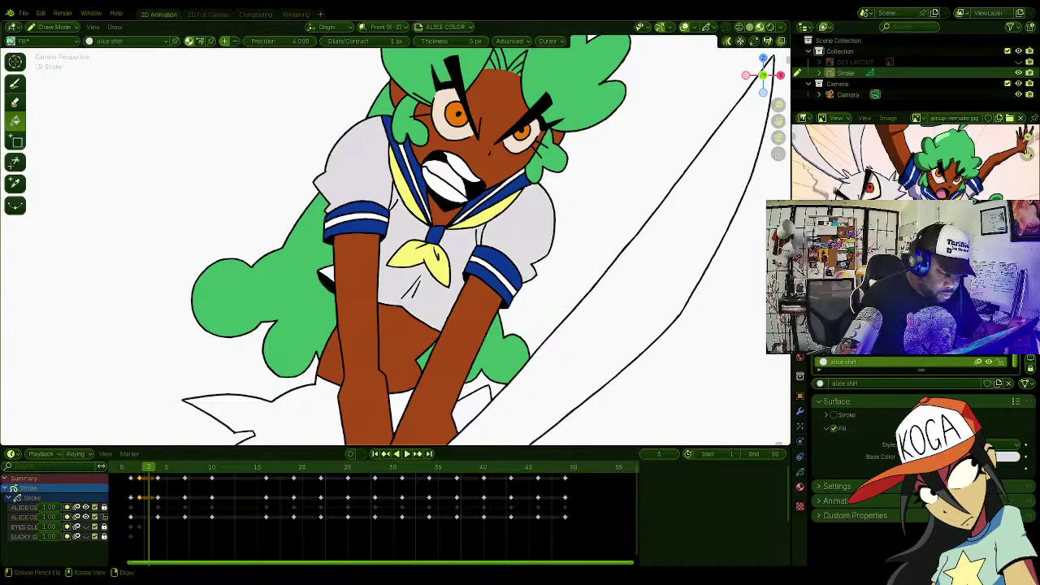
Step: Fill the tongue inside the open mouth on frame 3 with the alice tongue material
{"action": "middle_click_drag", "start_coordinate": [534, 233], "coordinate": [536, 305], "text": "shift"}
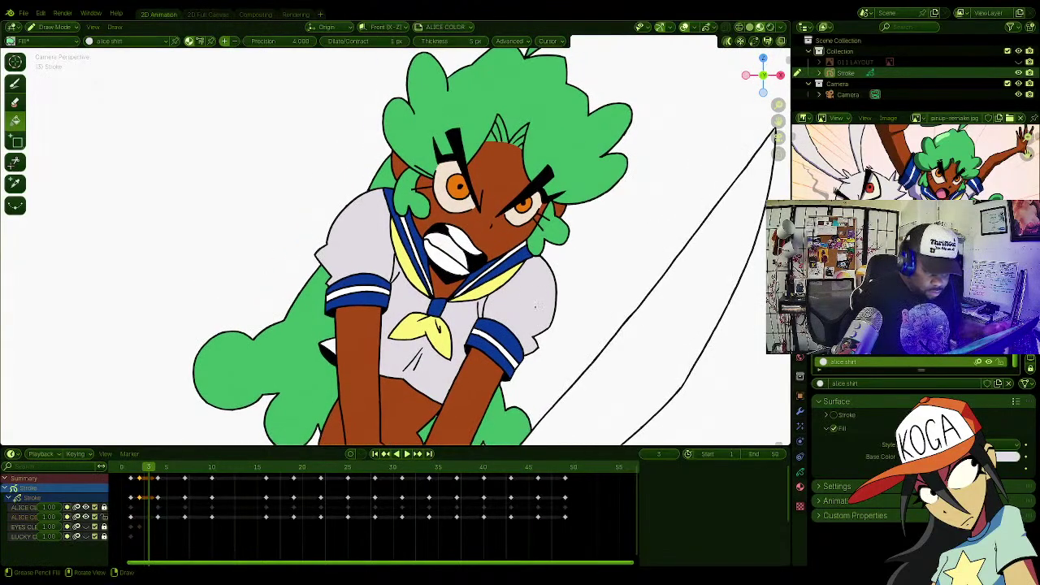
{"action": "left_click", "coordinate": [854, 355]}
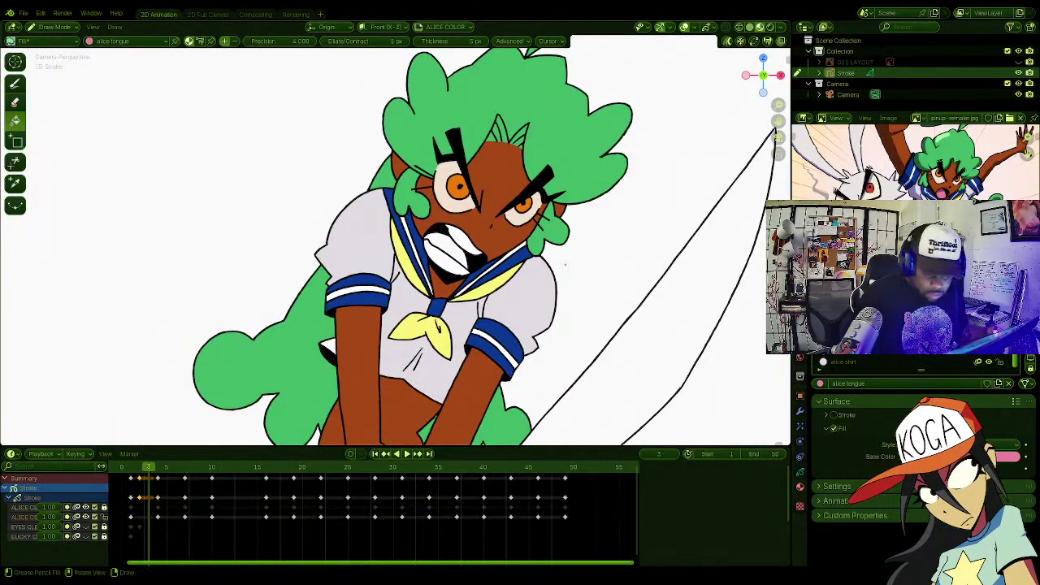
{"action": "left_click", "coordinate": [445, 248]}
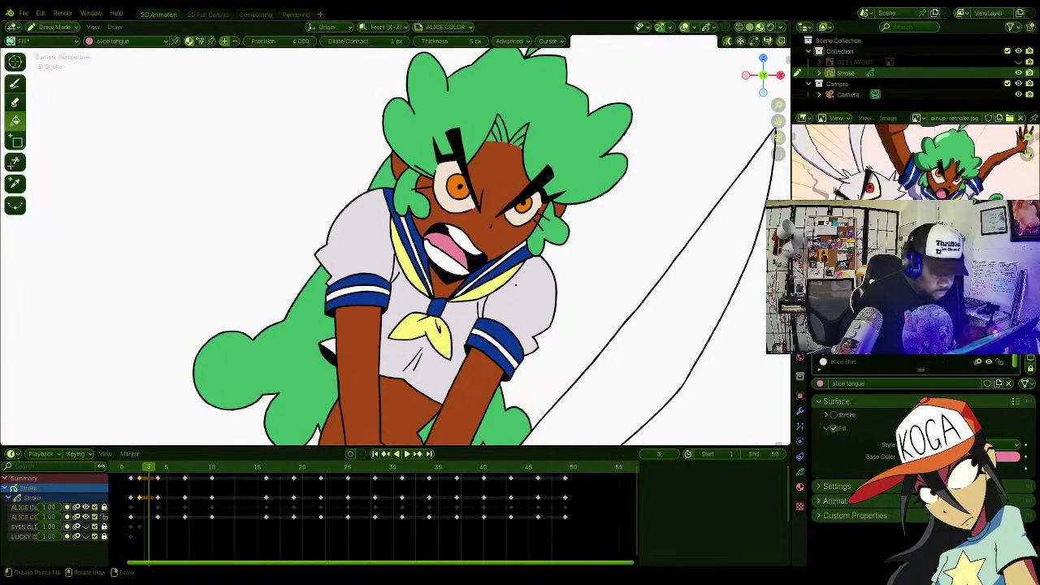
Step: Fill the skirt sections beside and between the arms and beyond the sword blade on frame 3 with alice skirt
{"action": "mouse_move", "coordinate": [396, 244]}
{"action": "middle_mouse_down", "text": "shift"}
{"action": "mouse_move", "coordinate": [426, 228]}
{"action": "mouse_move", "coordinate": [473, 89]}
{"action": "mouse_move", "coordinate": [442, 114]}
{"action": "middle_mouse_up", "text": "shift"}
{"action": "left_click", "coordinate": [845, 360]}
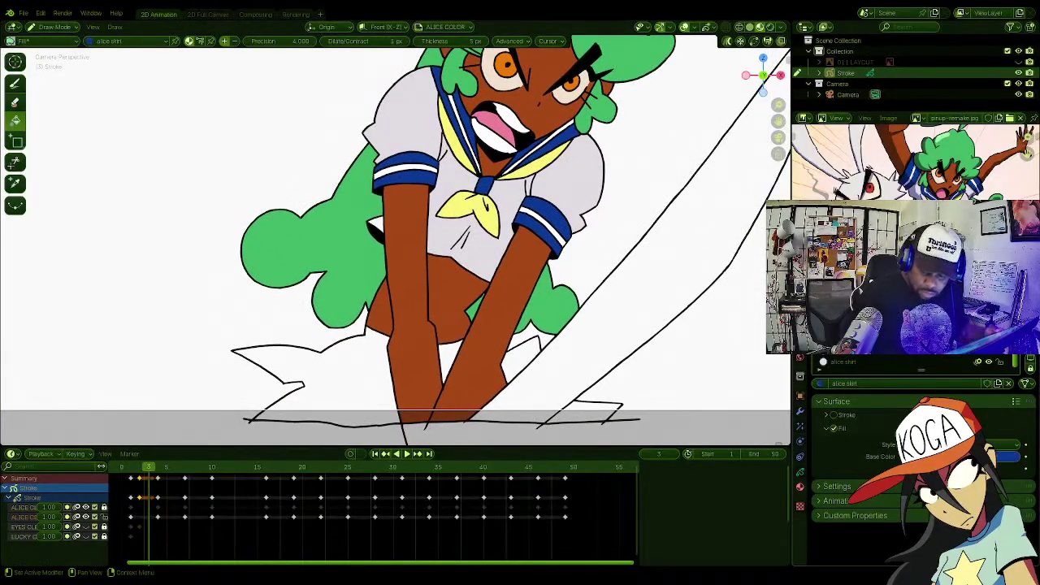
{"action": "left_click", "coordinate": [347, 387]}
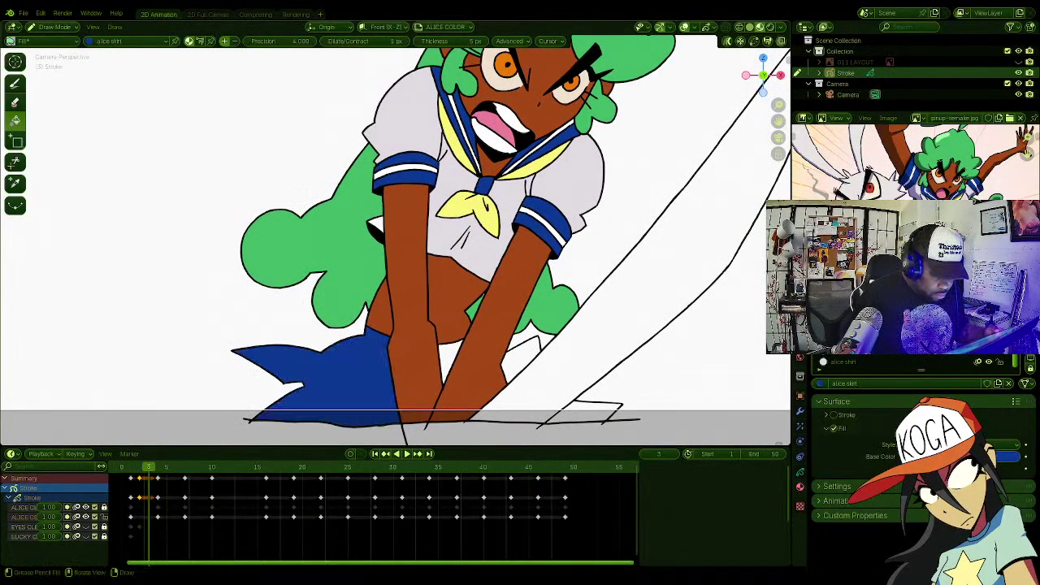
{"action": "left_click", "coordinate": [451, 362]}
{"action": "left_click", "coordinate": [515, 356]}
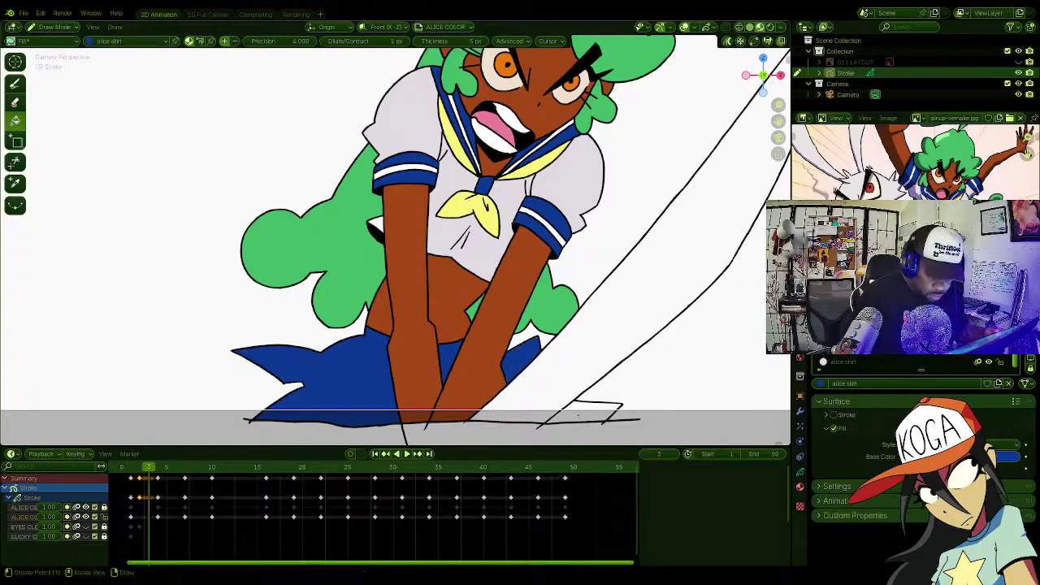
{"action": "left_click", "coordinate": [585, 412]}
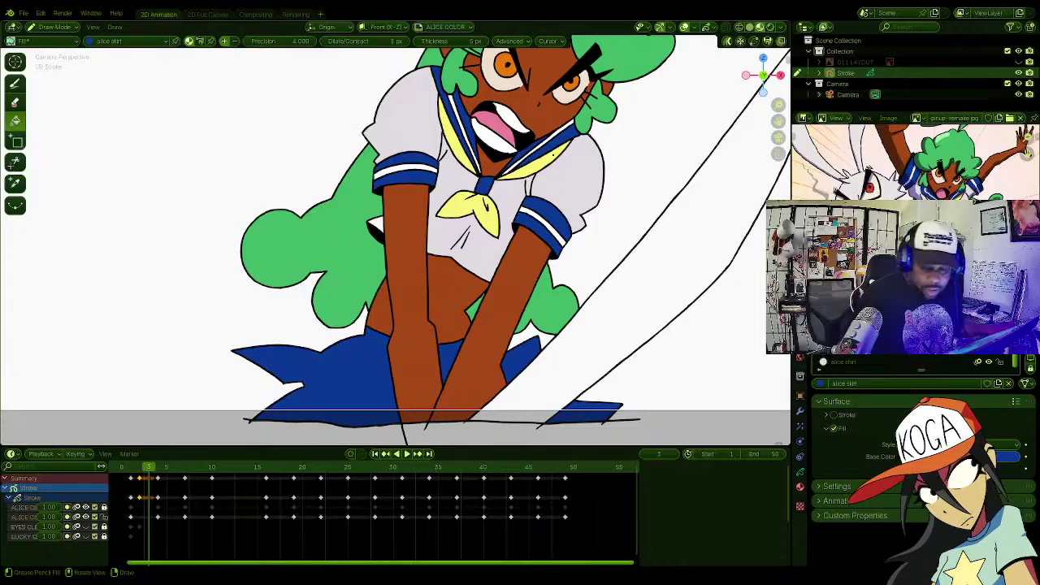
{"action": "middle_click_drag", "start_coordinate": [247, 367], "coordinate": [211, 435], "text": "shift"}
{"action": "left_click", "coordinate": [854, 332]}
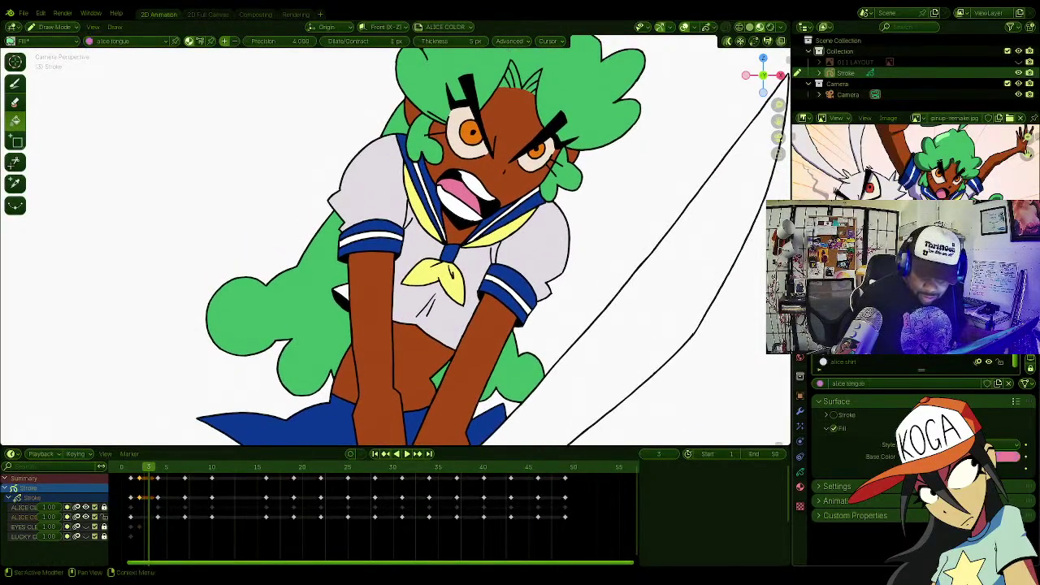
{"action": "left_click", "coordinate": [15, 82]}
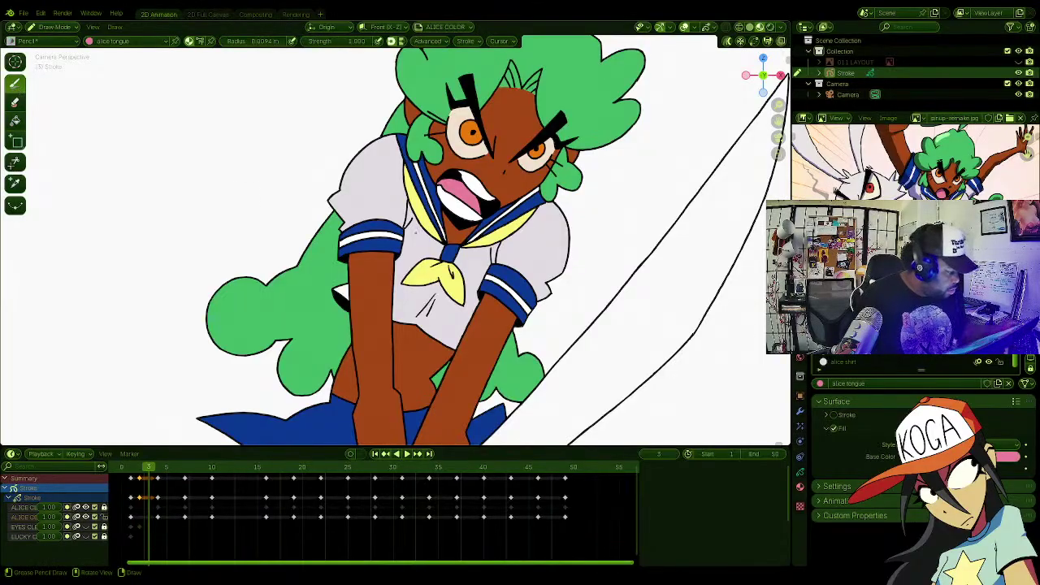
{"action": "middle_click_drag", "start_coordinate": [460, 229], "coordinate": [465, 154], "text": "ctrl"}
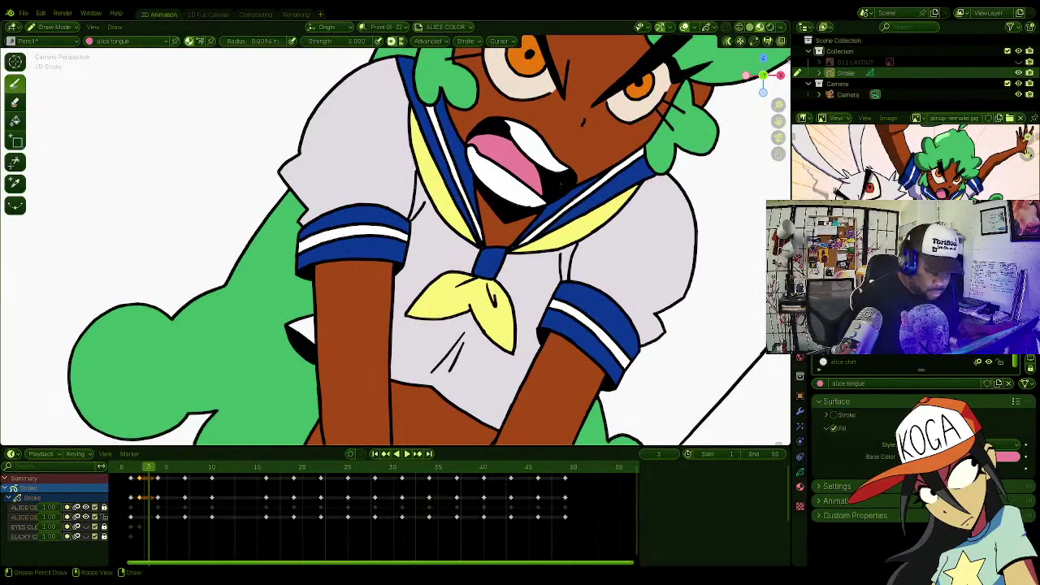
{"action": "middle_click_drag", "start_coordinate": [479, 195], "coordinate": [409, 374], "text": "shift"}
Step: Fill the large curved sword blade on frame 3 with the sword material
{"action": "mouse_move", "coordinate": [493, 347]}
{"action": "middle_mouse_down", "text": "shift"}
{"action": "mouse_move", "coordinate": [458, 478]}
{"action": "mouse_move", "coordinate": [465, 278]}
{"action": "mouse_move", "coordinate": [495, 77]}
{"action": "middle_mouse_up", "text": "shift"}
{"action": "middle_click_drag", "start_coordinate": [439, 356], "coordinate": [323, 205], "text": "shift"}
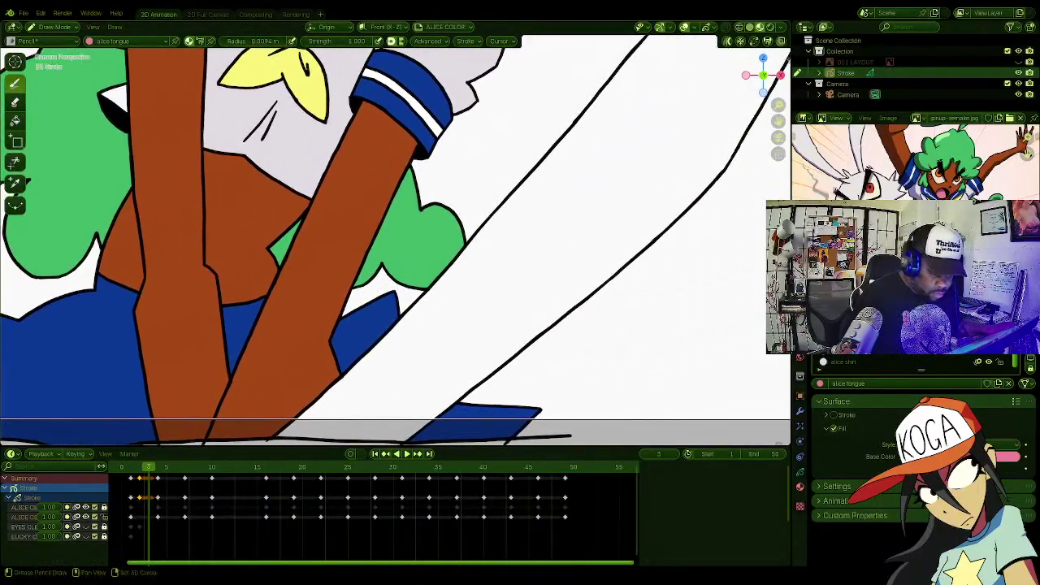
{"action": "left_click", "coordinate": [841, 364]}
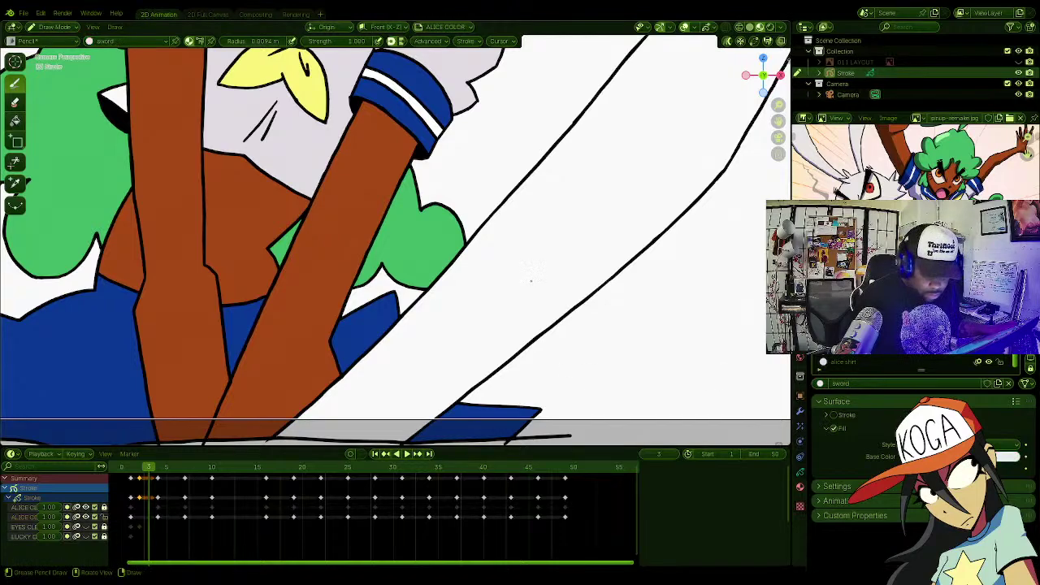
{"action": "left_click", "coordinate": [15, 121]}
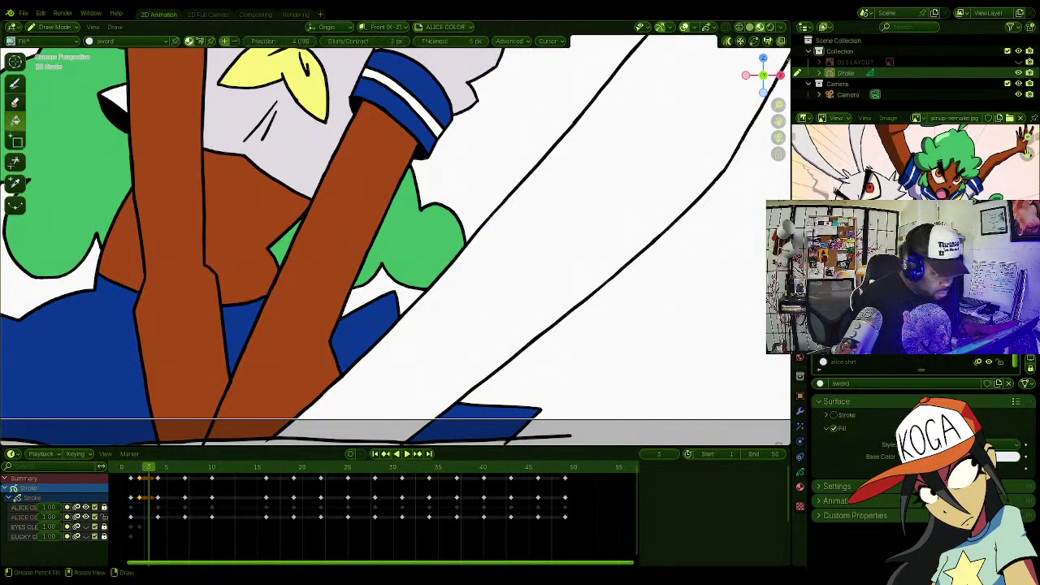
{"action": "left_click", "coordinate": [606, 247]}
{"action": "middle_click_drag", "start_coordinate": [599, 249], "coordinate": [637, 260], "text": "shift"}
{"action": "mouse_move", "coordinate": [485, 203]}
{"action": "middle_mouse_down", "text": "ctrl"}
{"action": "mouse_move", "coordinate": [485, 106]}
{"action": "mouse_move", "coordinate": [467, 134]}
{"action": "mouse_move", "coordinate": [502, 273]}
{"action": "mouse_move", "coordinate": [559, 221]}
{"action": "middle_mouse_up", "text": "ctrl"}
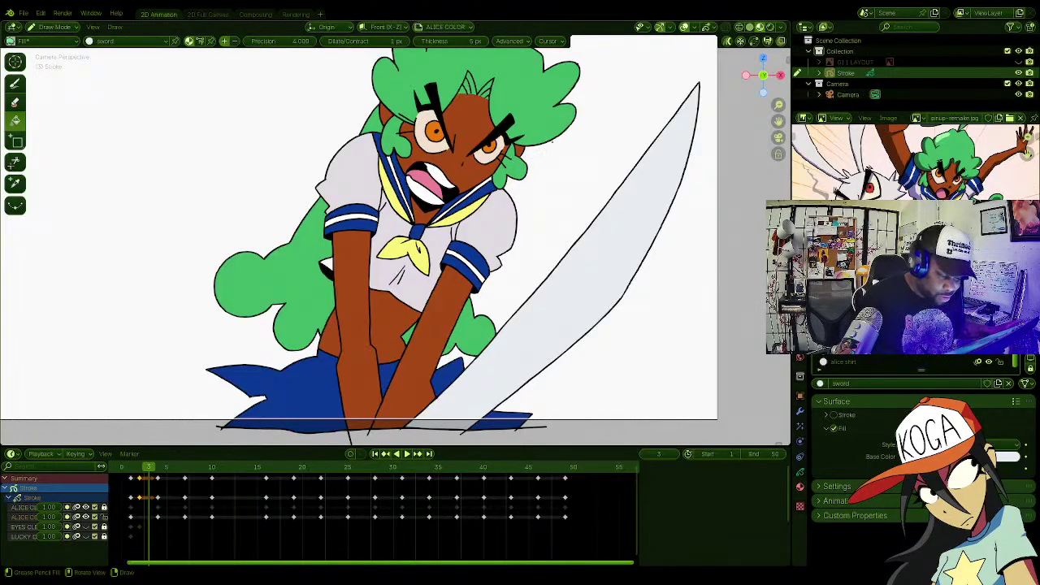
{"action": "middle_click_drag", "start_coordinate": [555, 146], "coordinate": [551, 222], "text": "shift"}
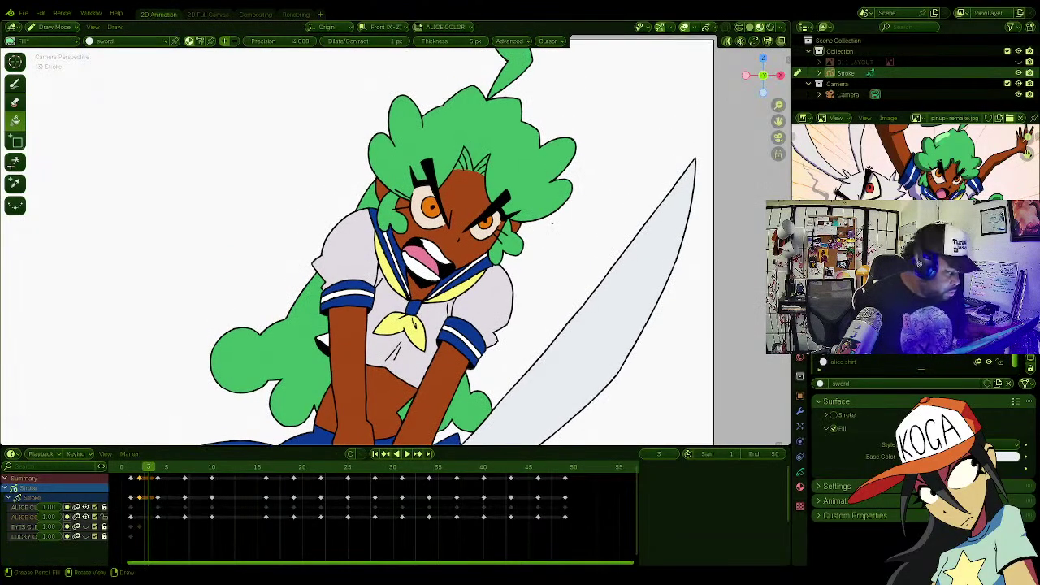
Step: Move on to frame 4, compare its drawing with frame 3 and save the file
{"action": "scroll", "coordinate": [553, 224], "scroll_direction": "down", "scroll_amount": 3}
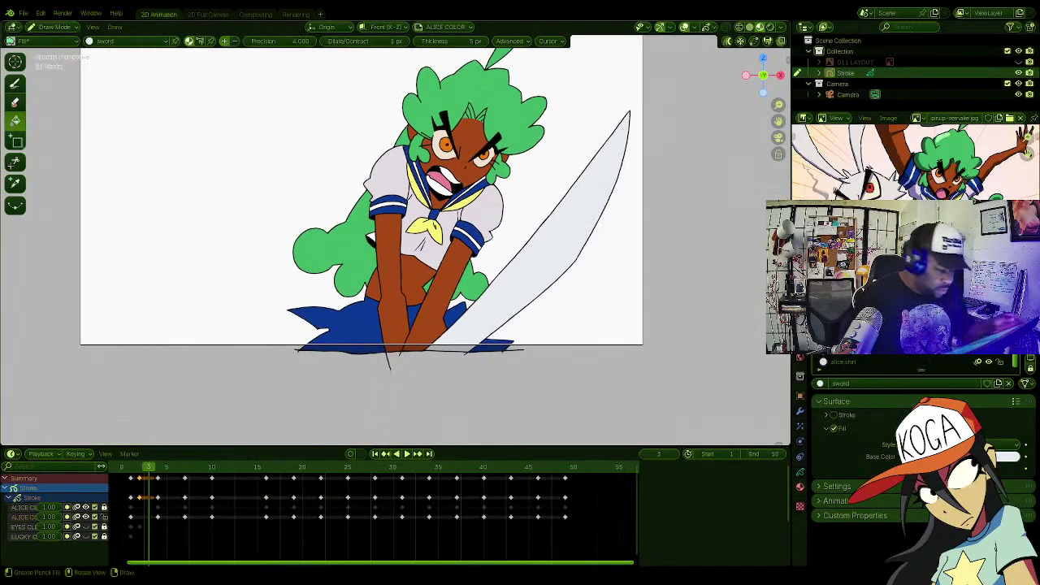
{"action": "left_click", "coordinate": [839, 363]}
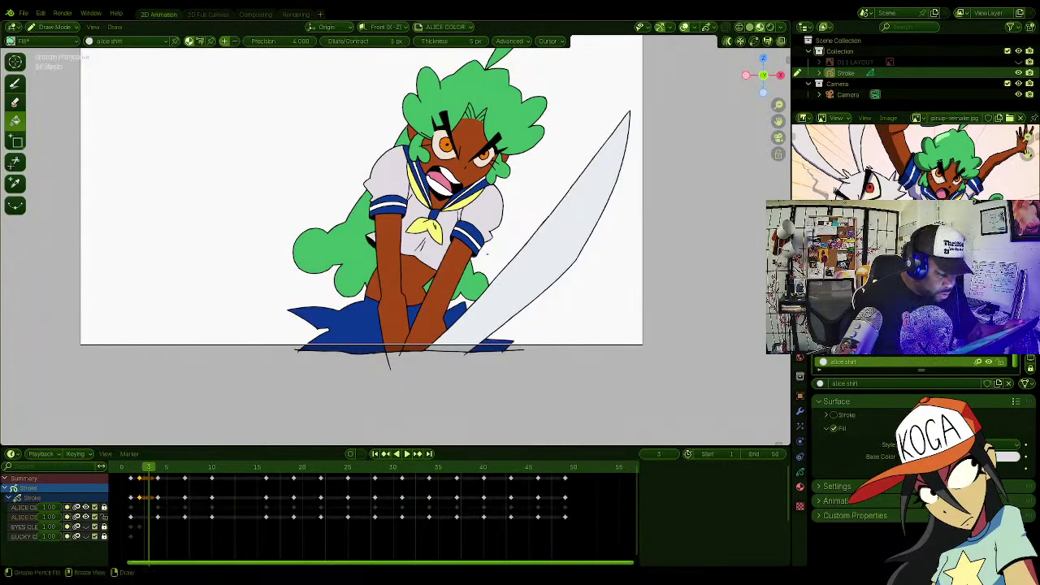
{"action": "key", "text": "Right"}
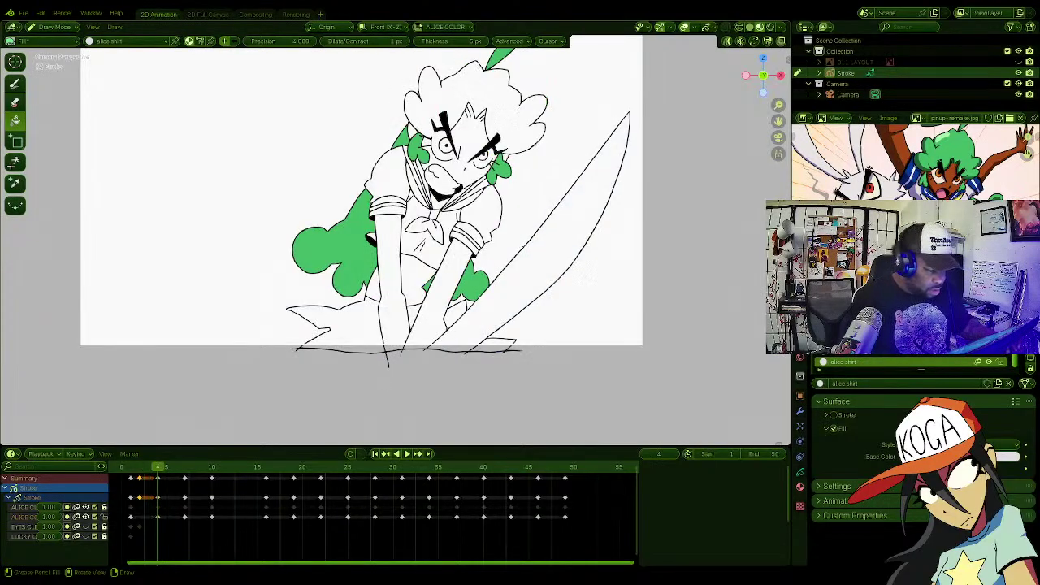
{"action": "key", "text": "Left"}
{"action": "key", "text": "Right"}
{"action": "key", "text": "ctrl+s"}
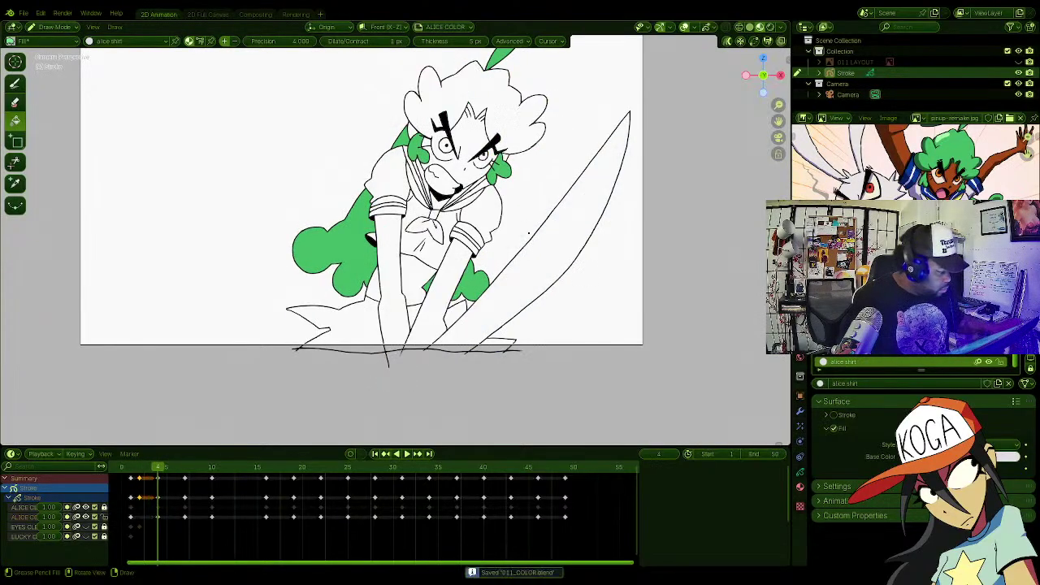
{"action": "key", "text": "Left"}
{"action": "key", "text": "Right"}
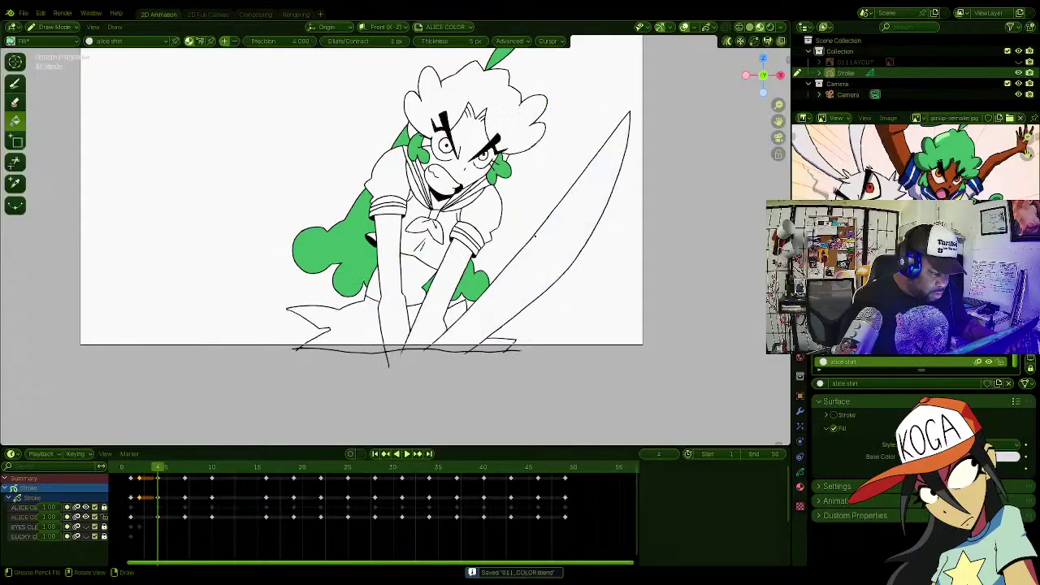
{"action": "key", "text": "Left"}
{"action": "key", "text": "Right"}
{"action": "key", "text": "Left"}
{"action": "key", "text": "Right"}
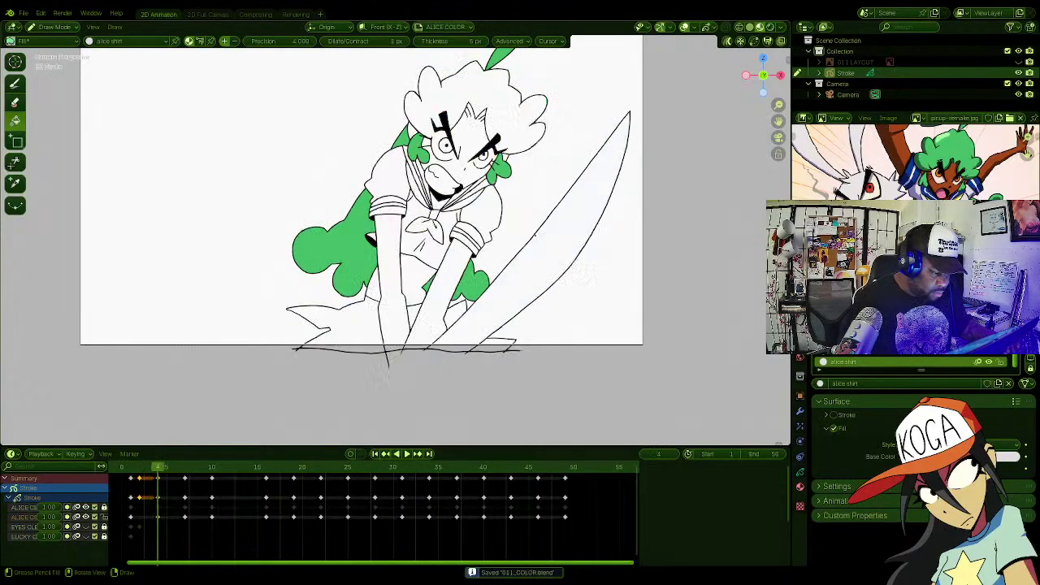
Step: Fill the large hair area on top of the head on frame 4 with the alice hair material
{"action": "scroll", "coordinate": [917, 361], "scroll_direction": "up", "scroll_amount": 3}
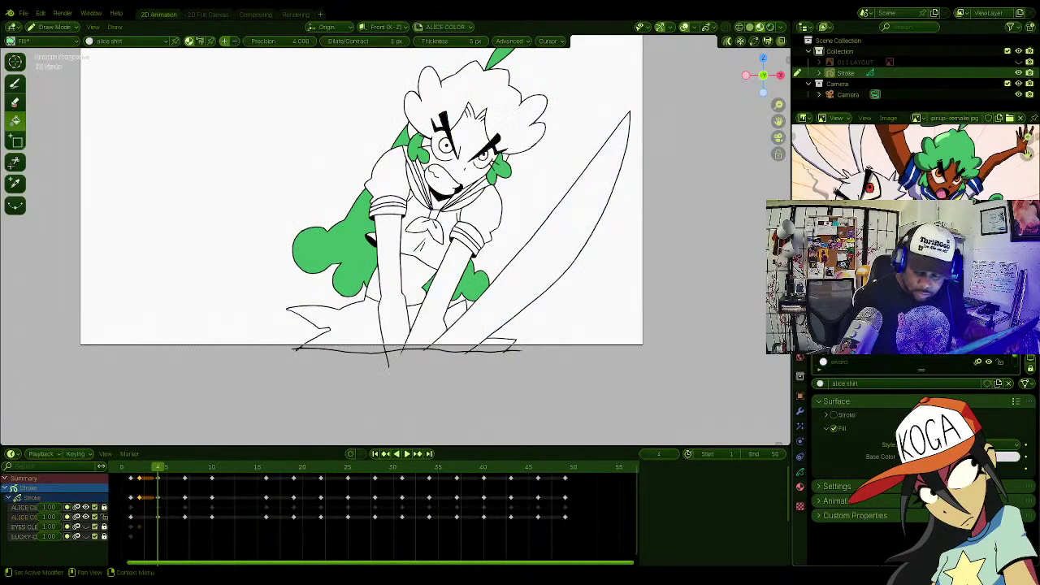
{"action": "left_click", "coordinate": [853, 334]}
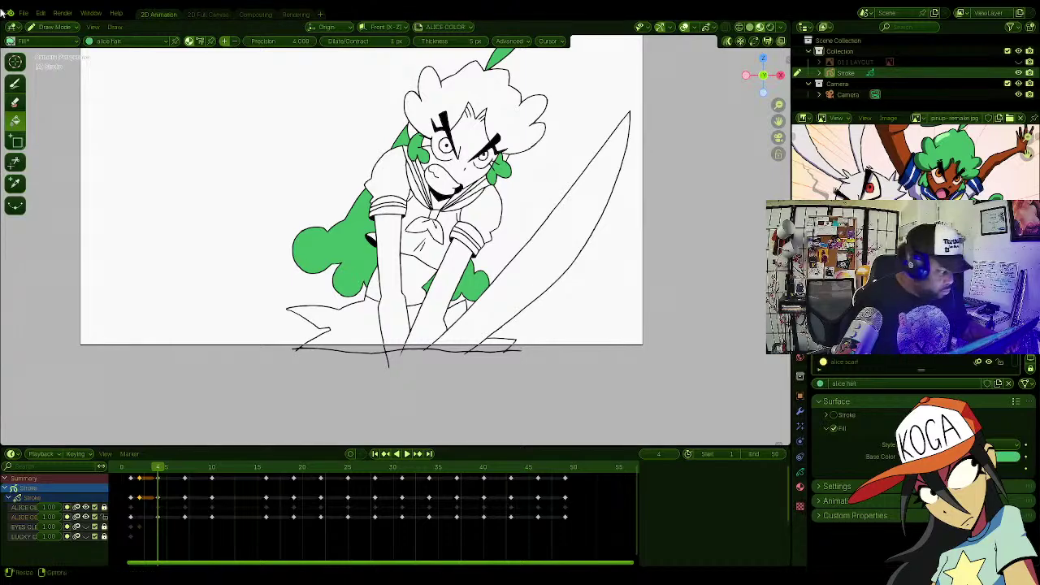
{"action": "scroll", "coordinate": [508, 104], "scroll_direction": "up", "scroll_amount": 4}
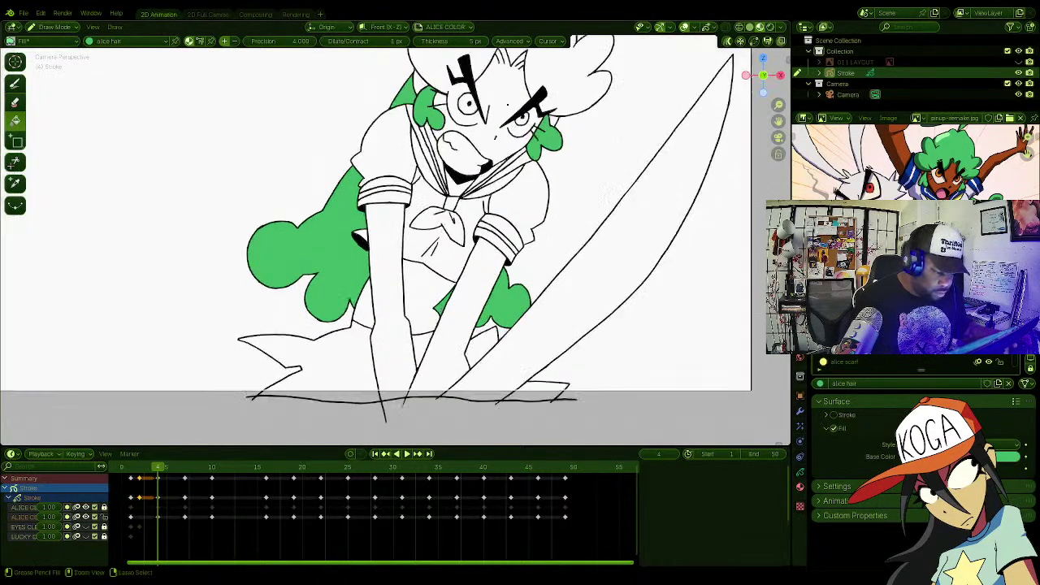
{"action": "middle_click_drag", "start_coordinate": [467, 127], "coordinate": [396, 276], "text": "shift"}
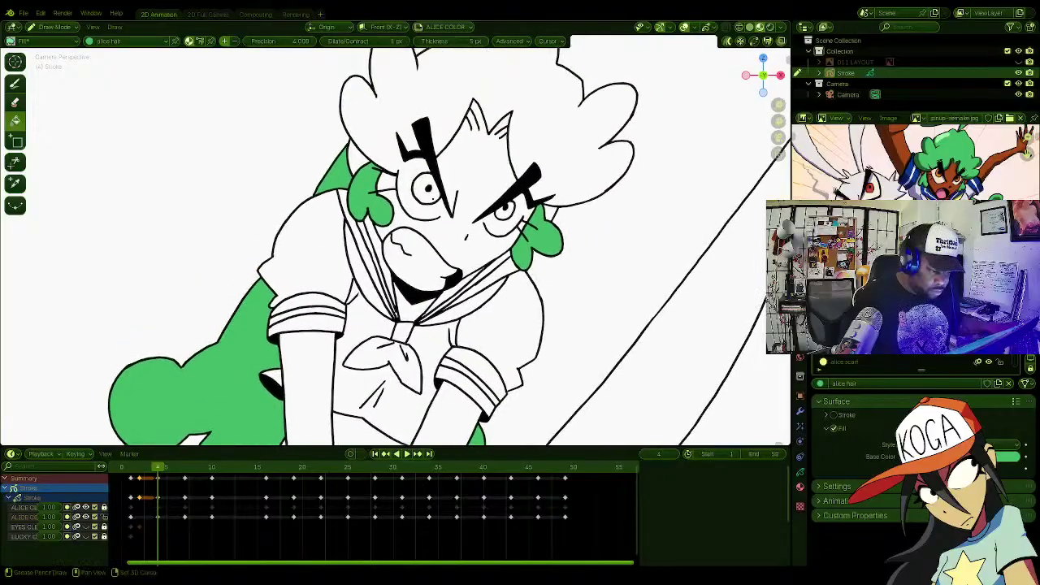
{"action": "middle_click_drag", "start_coordinate": [515, 133], "coordinate": [499, 218], "text": "shift"}
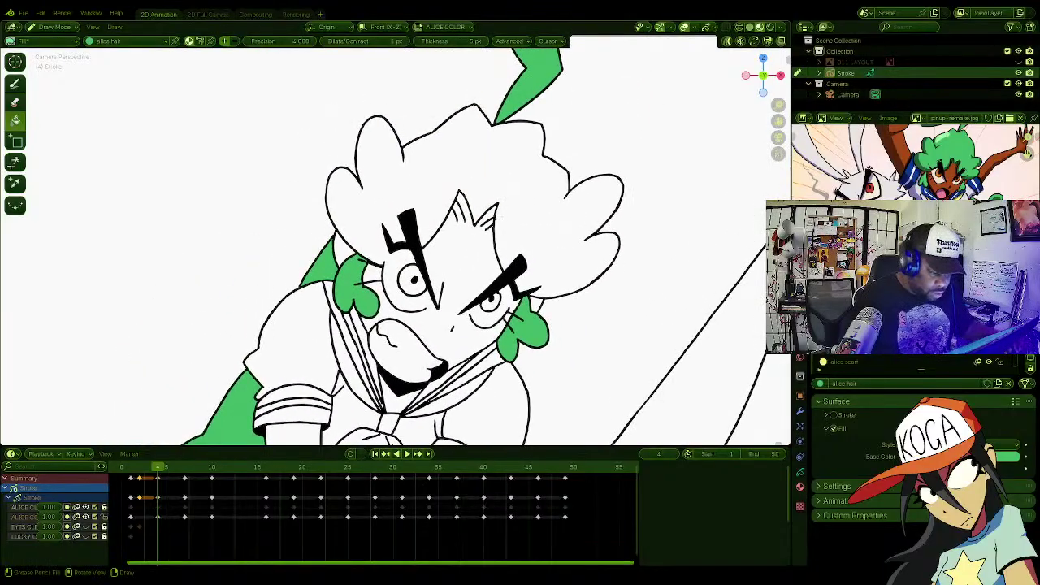
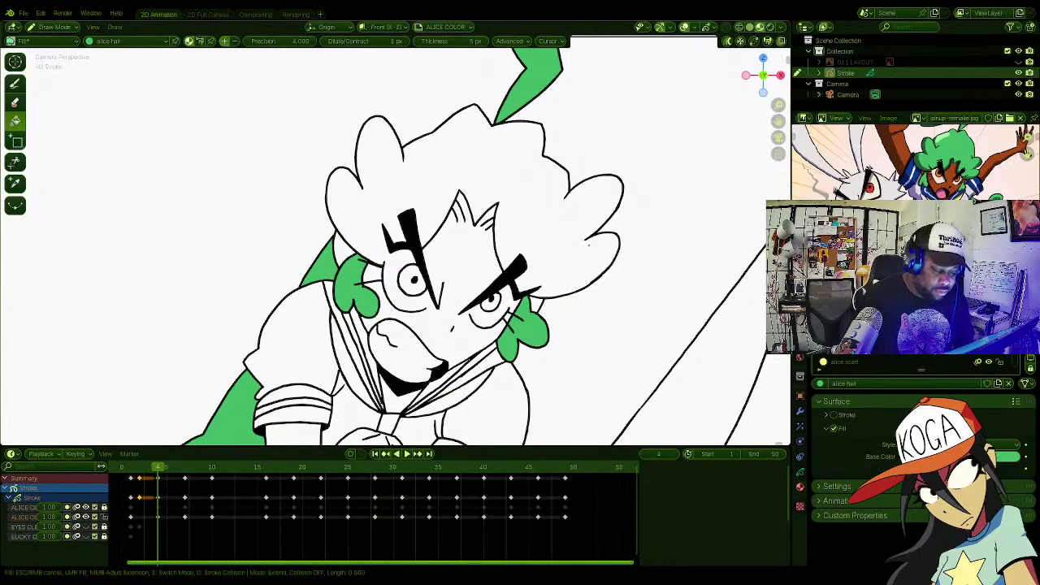
{"action": "left_click", "coordinate": [581, 248]}
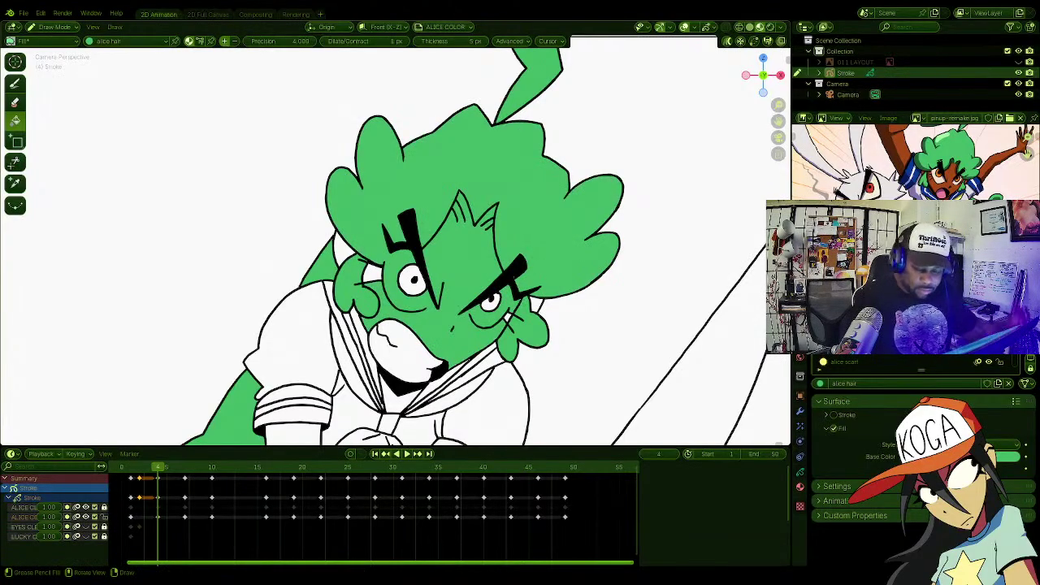
Step: Paint the forehead between the hairline and eyebrows on frame 4 freehand with the Pencil and the alice skin material
{"action": "left_click", "coordinate": [146, 42]}
{"action": "left_click", "coordinate": [89, 122]}
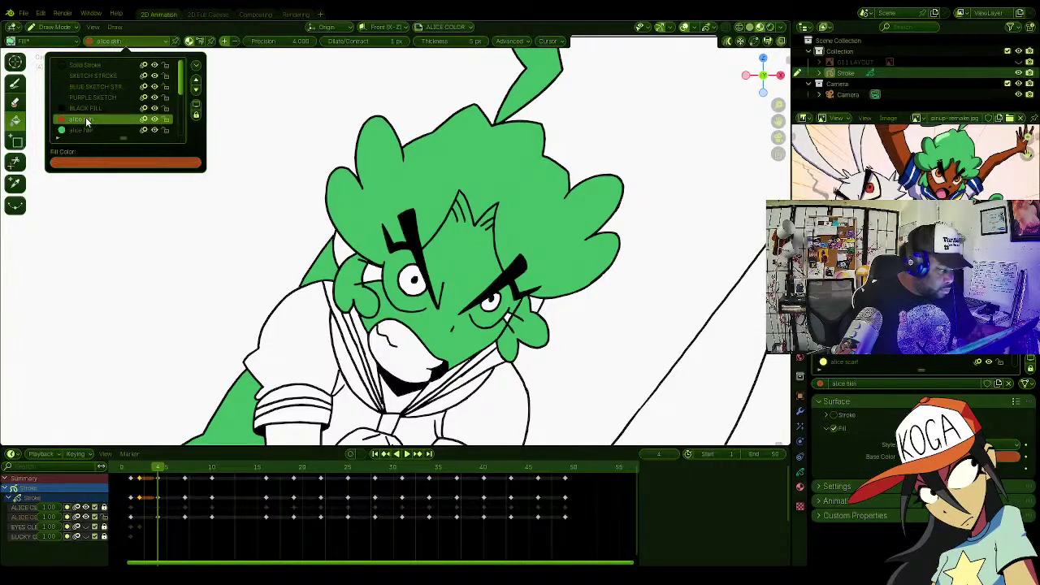
{"action": "left_click", "coordinate": [14, 81]}
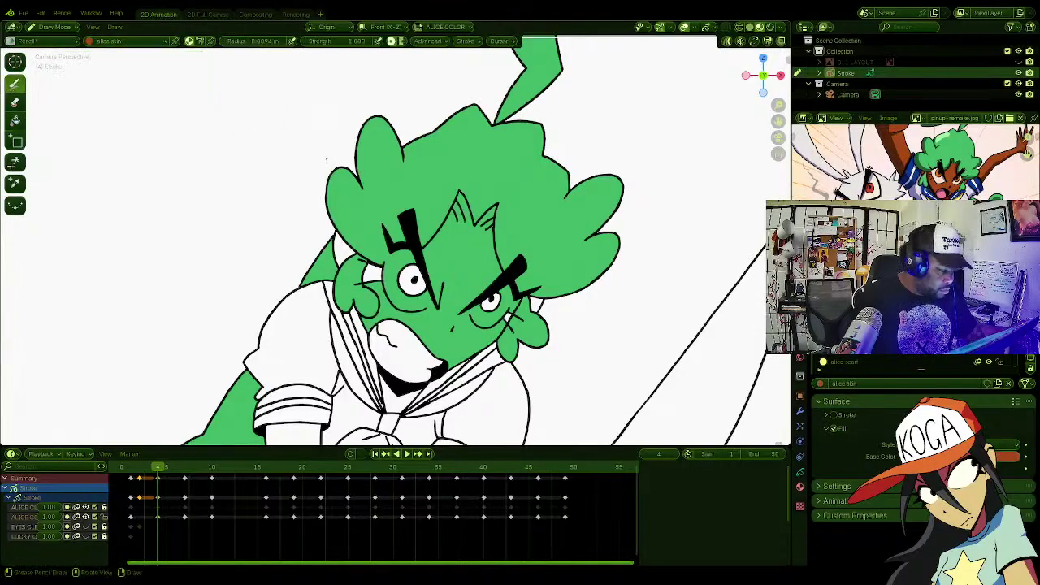
{"action": "middle_click_drag", "start_coordinate": [406, 244], "coordinate": [422, 234], "text": "shift"}
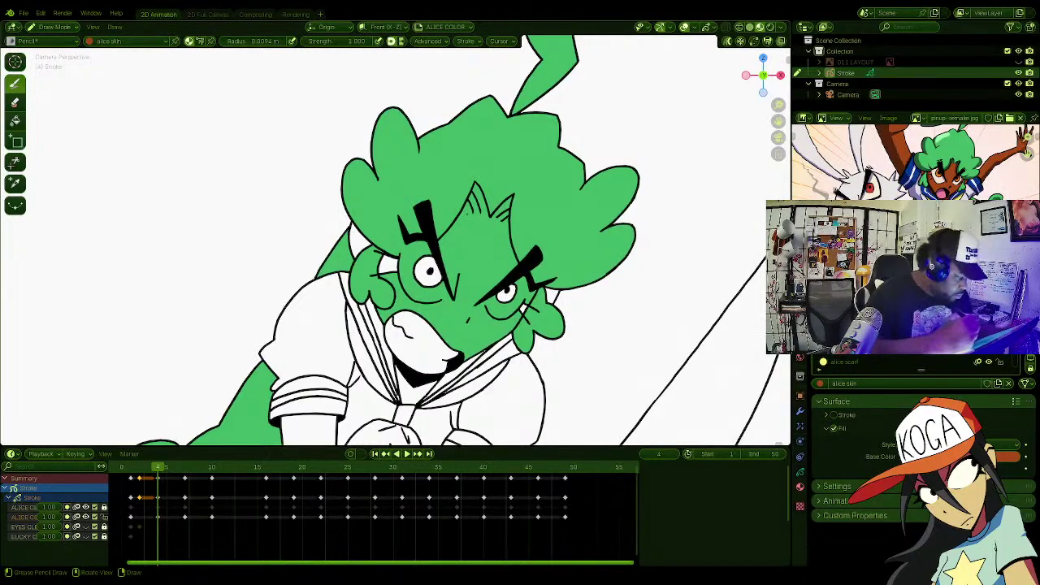
{"action": "key", "text": "Left"}
{"action": "key", "text": "Right"}
{"action": "key", "text": "Left"}
{"action": "key", "text": "Right"}
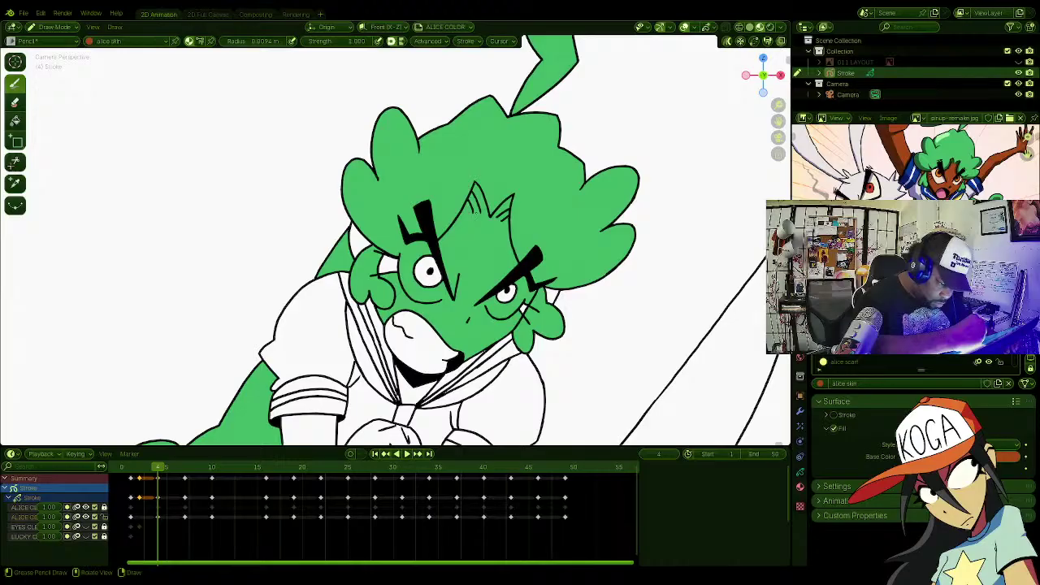
{"action": "mouse_move", "coordinate": [470, 213]}
{"action": "left_mouse_down"}
{"action": "mouse_move", "coordinate": [507, 229]}
{"action": "mouse_move", "coordinate": [498, 255]}
{"action": "mouse_move", "coordinate": [455, 226]}
{"action": "left_mouse_up"}
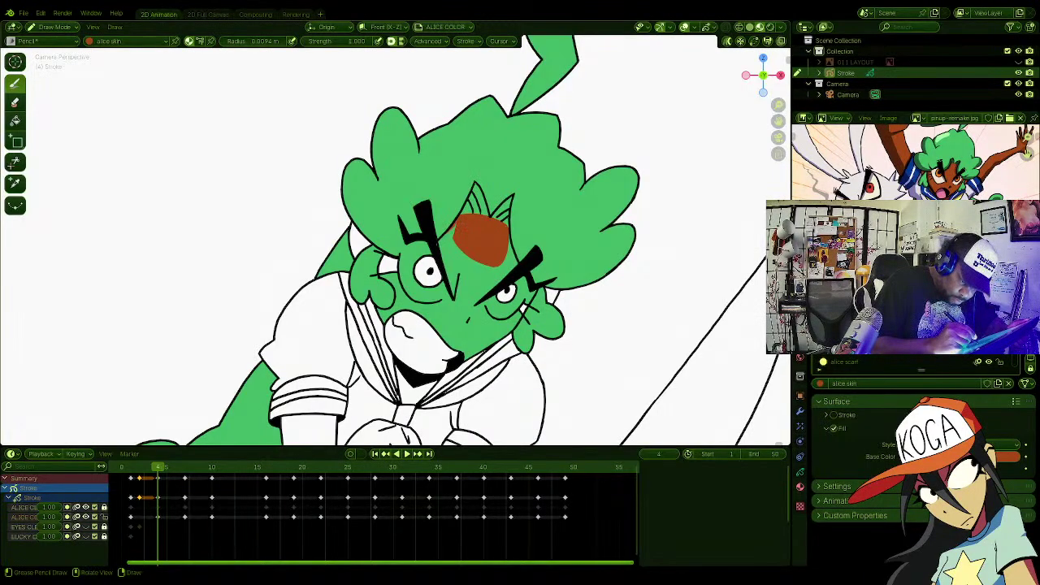
{"action": "mouse_move", "coordinate": [439, 225]}
{"action": "left_mouse_down"}
{"action": "mouse_move", "coordinate": [455, 293]}
{"action": "mouse_move", "coordinate": [470, 305]}
{"action": "mouse_move", "coordinate": [490, 260]}
{"action": "mouse_move", "coordinate": [510, 266]}
{"action": "mouse_move", "coordinate": [514, 252]}
{"action": "left_mouse_up"}
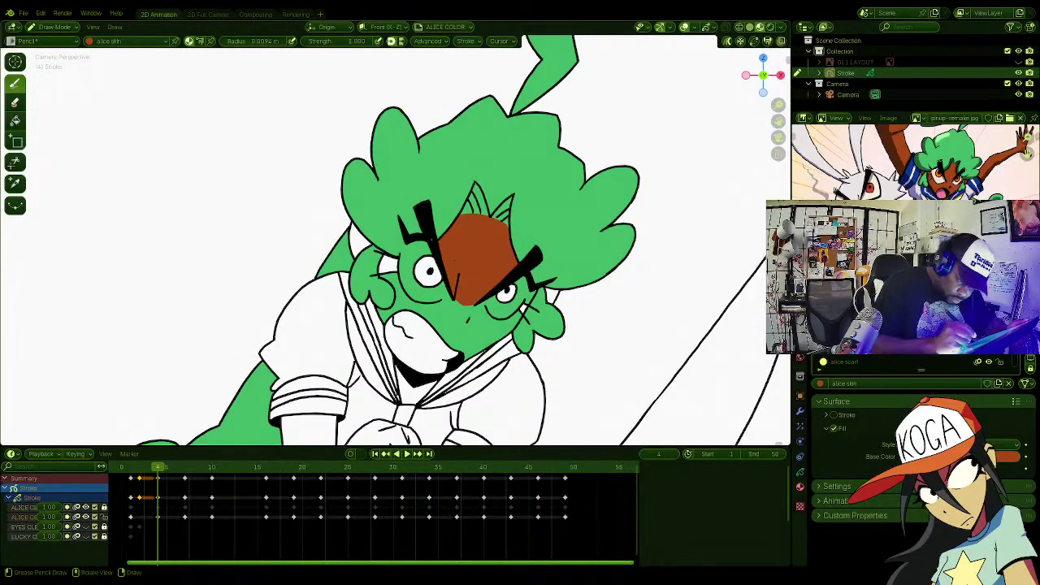
Step: Paint the face around both eyes, the cheeks and the area down to the mouth on frame 4 with alice skin
{"action": "mouse_move", "coordinate": [426, 244]}
{"action": "left_mouse_down"}
{"action": "mouse_move", "coordinate": [380, 266]}
{"action": "mouse_move", "coordinate": [418, 311]}
{"action": "mouse_move", "coordinate": [463, 315]}
{"action": "left_mouse_up"}
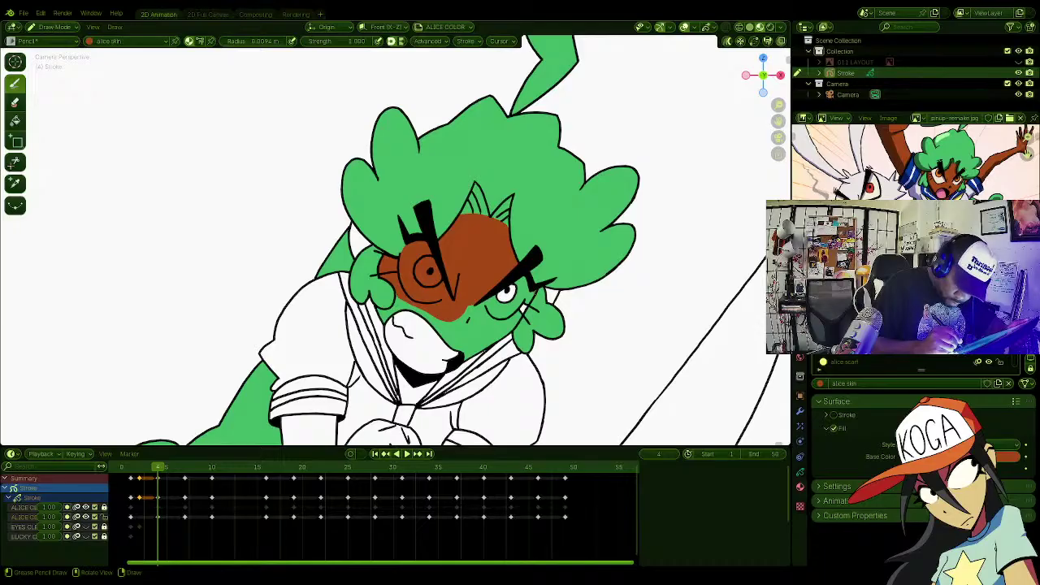
{"action": "mouse_move", "coordinate": [530, 278]}
{"action": "left_mouse_down"}
{"action": "mouse_move", "coordinate": [506, 337]}
{"action": "mouse_move", "coordinate": [452, 316]}
{"action": "left_mouse_up"}
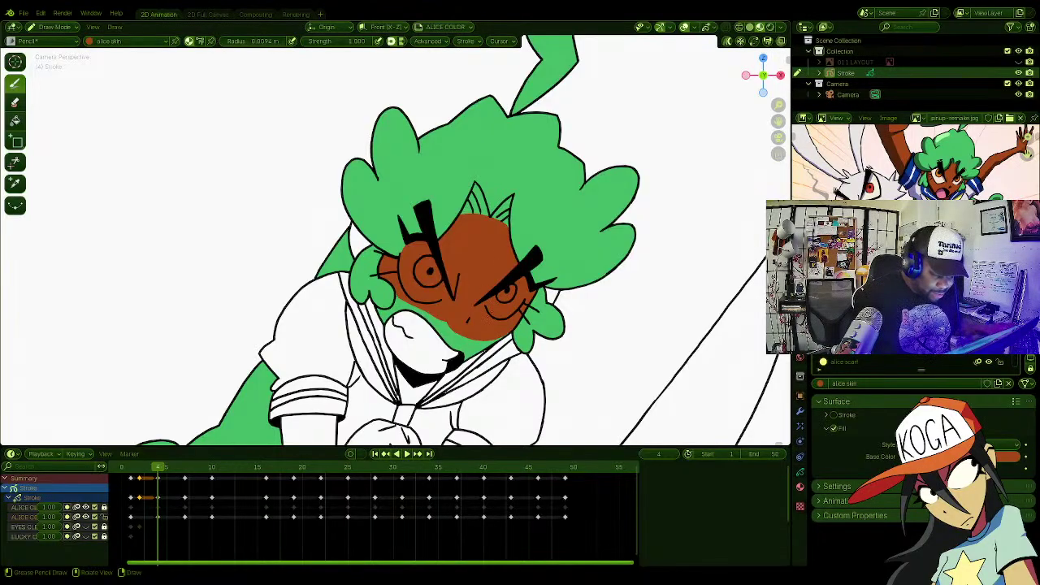
{"action": "middle_click_drag", "start_coordinate": [407, 244], "coordinate": [471, 158], "text": "shift"}
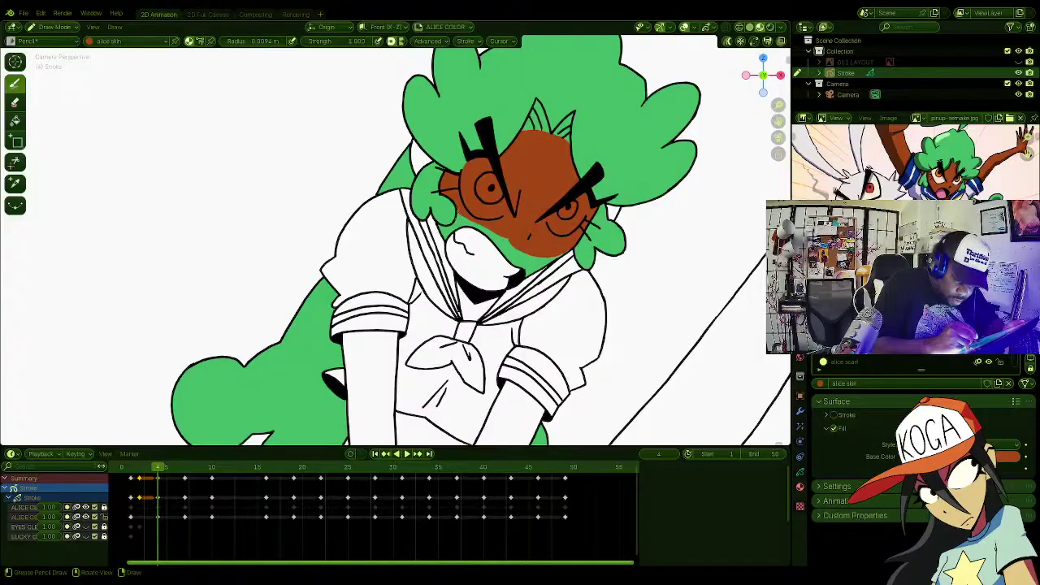
{"action": "mouse_move", "coordinate": [453, 209]}
{"action": "left_mouse_down"}
{"action": "mouse_move", "coordinate": [450, 226]}
{"action": "mouse_move", "coordinate": [439, 219]}
{"action": "mouse_move", "coordinate": [446, 241]}
{"action": "mouse_move", "coordinate": [470, 227]}
{"action": "left_mouse_up"}
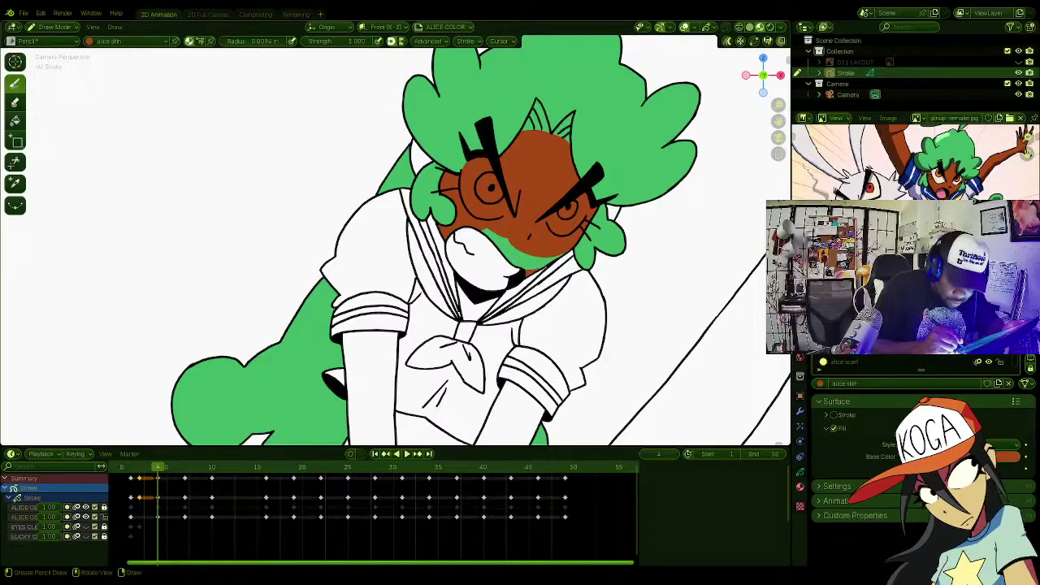
{"action": "mouse_move", "coordinate": [540, 265]}
{"action": "left_mouse_down"}
{"action": "mouse_move", "coordinate": [554, 260]}
{"action": "mouse_move", "coordinate": [528, 265]}
{"action": "mouse_move", "coordinate": [486, 228]}
{"action": "left_mouse_up"}
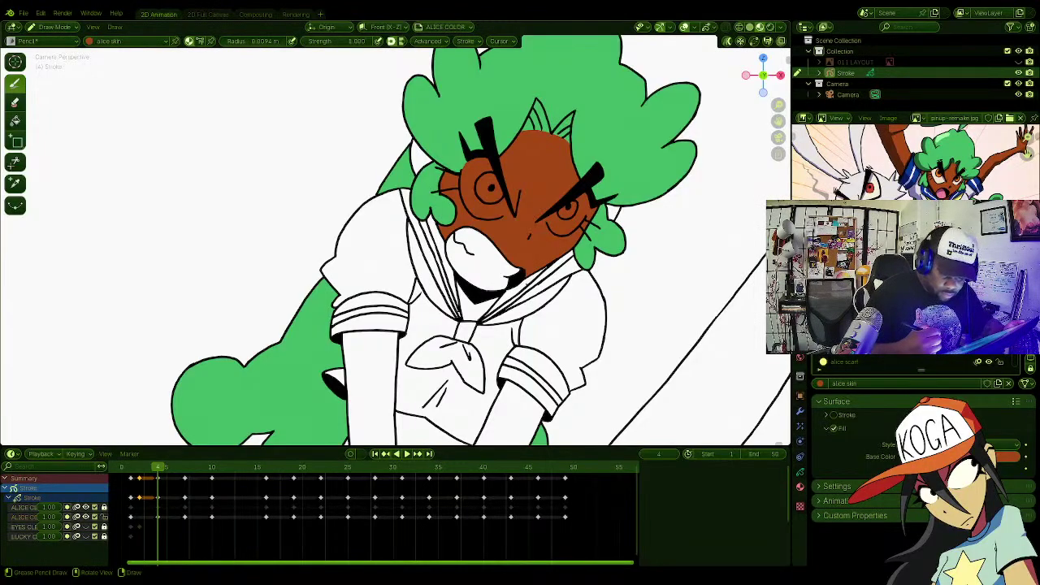
Step: Save the file and fill the neck and both ears on frame 4 with alice skin
{"action": "left_click", "coordinate": [15, 120]}
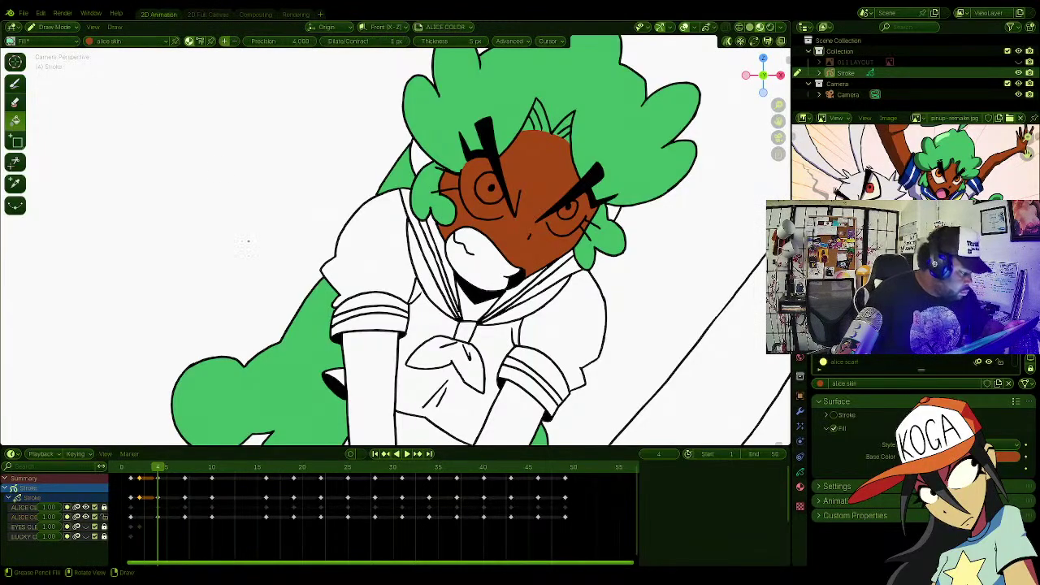
{"action": "key", "text": "ctrl+s"}
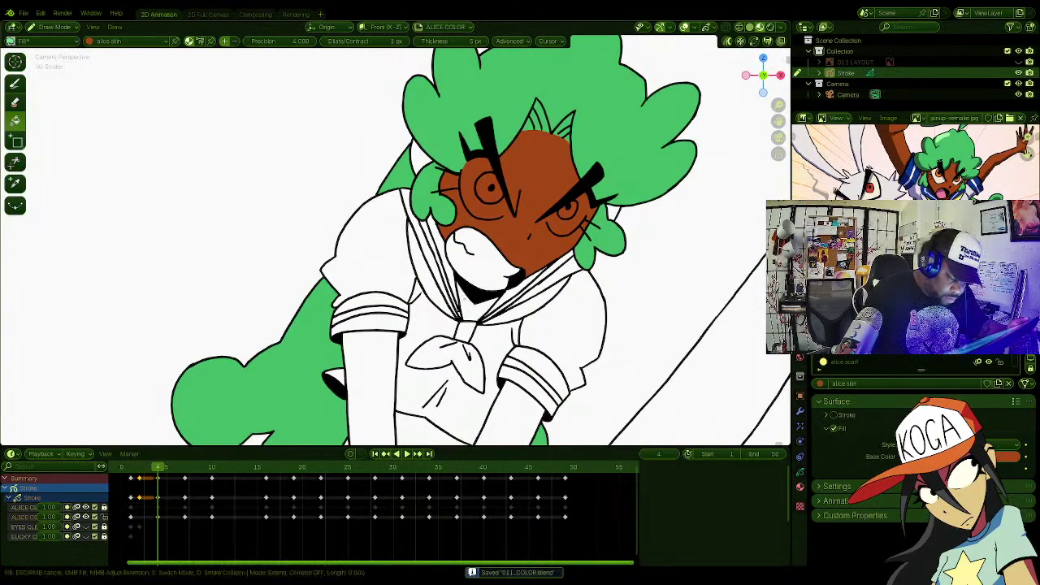
{"action": "left_click", "coordinate": [475, 296]}
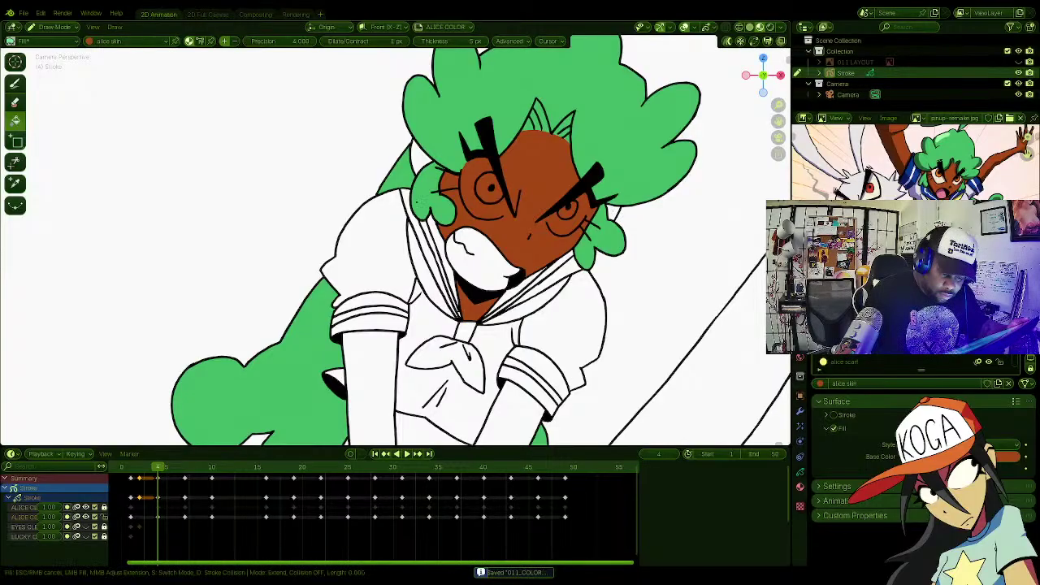
{"action": "left_click", "coordinate": [422, 148]}
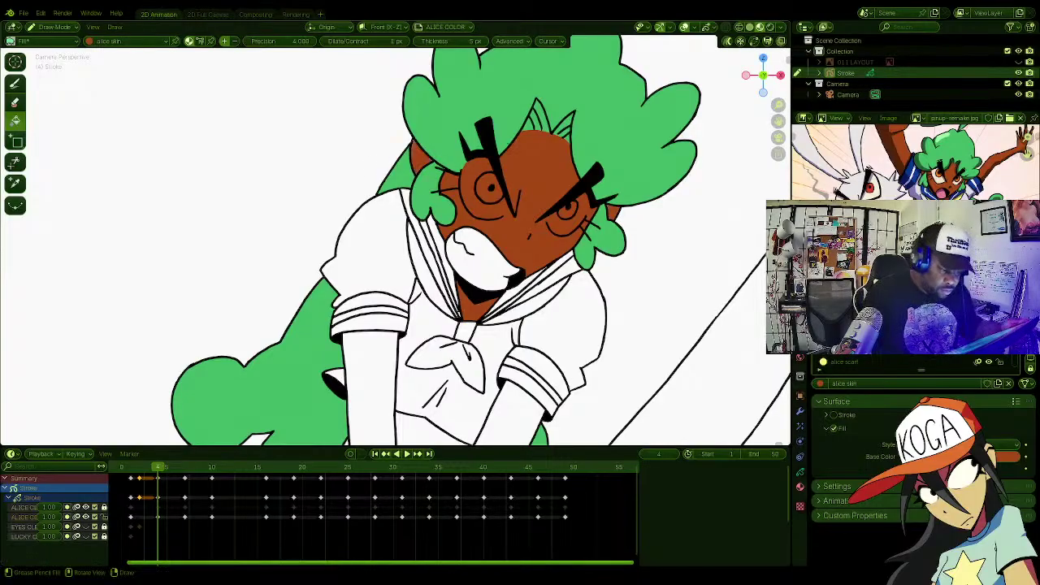
Step: Fill both arms and the exposed midriff on frame 4 with the alice skin material
{"action": "middle_click_drag", "start_coordinate": [459, 325], "coordinate": [459, 235], "text": "shift"}
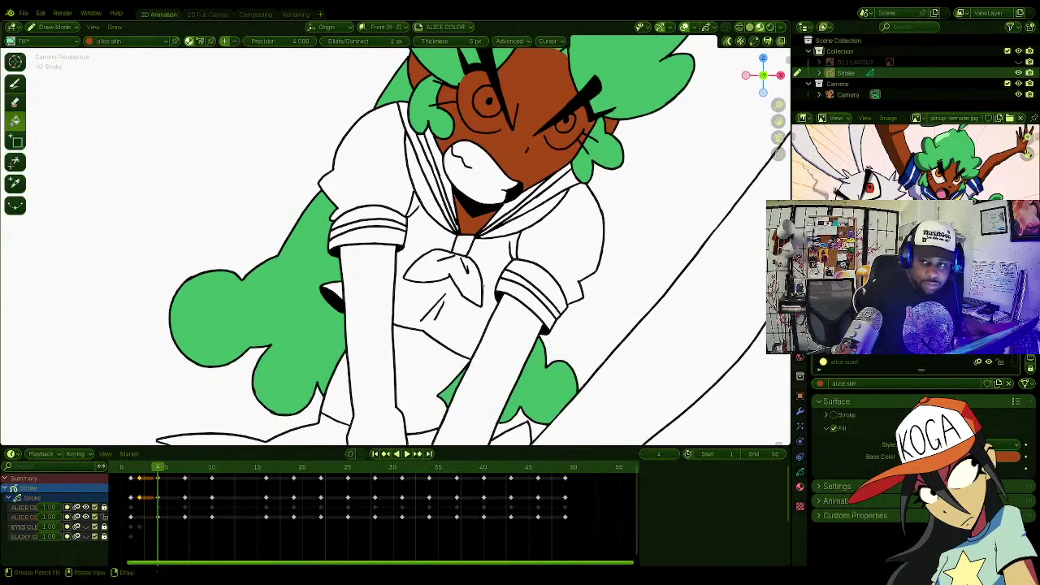
{"action": "mouse_move", "coordinate": [459, 288]}
{"action": "middle_mouse_down", "text": "shift"}
{"action": "mouse_move", "coordinate": [484, 238]}
{"action": "mouse_move", "coordinate": [504, 267]}
{"action": "middle_mouse_up", "text": "shift"}
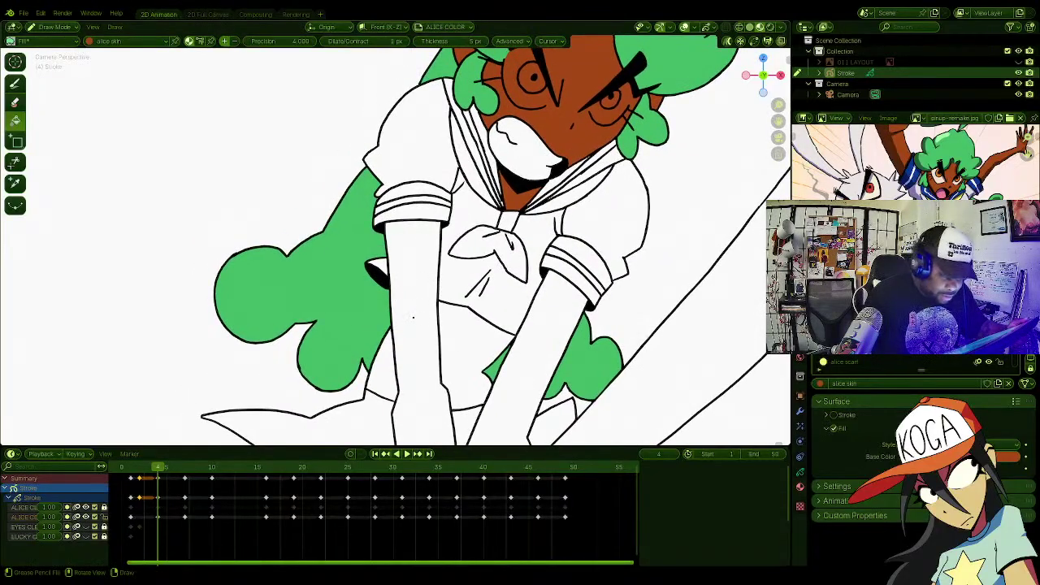
{"action": "left_click", "coordinate": [413, 317]}
{"action": "left_click", "coordinate": [382, 370]}
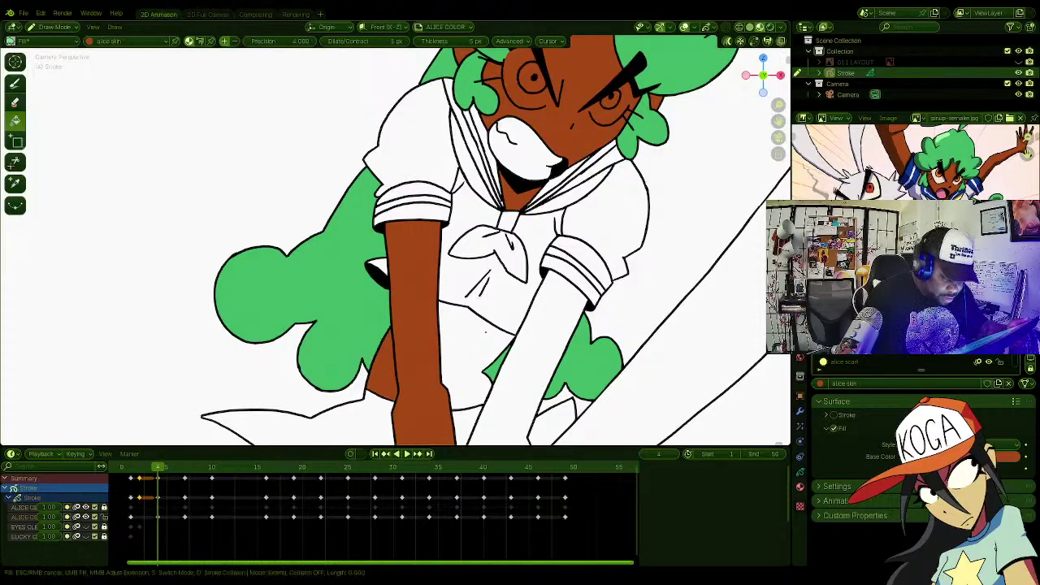
{"action": "left_click", "coordinate": [485, 332]}
{"action": "left_click", "coordinate": [532, 357]}
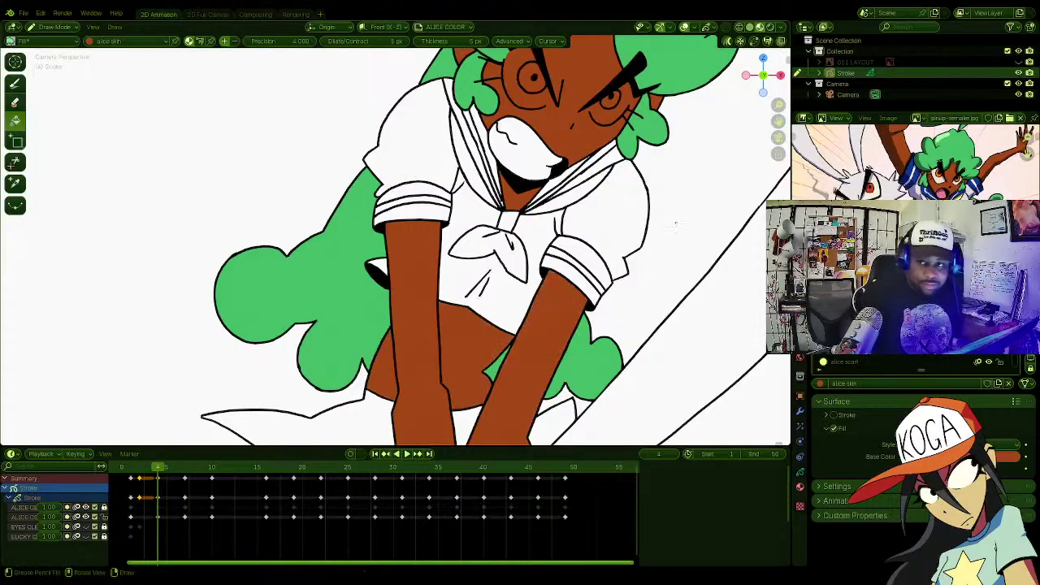
{"action": "mouse_move", "coordinate": [396, 244]}
{"action": "middle_mouse_down", "text": "shift"}
{"action": "mouse_move", "coordinate": [360, 178]}
{"action": "mouse_move", "coordinate": [363, 142]}
{"action": "mouse_move", "coordinate": [359, 284]}
{"action": "mouse_move", "coordinate": [348, 312]}
{"action": "middle_mouse_up", "text": "shift"}
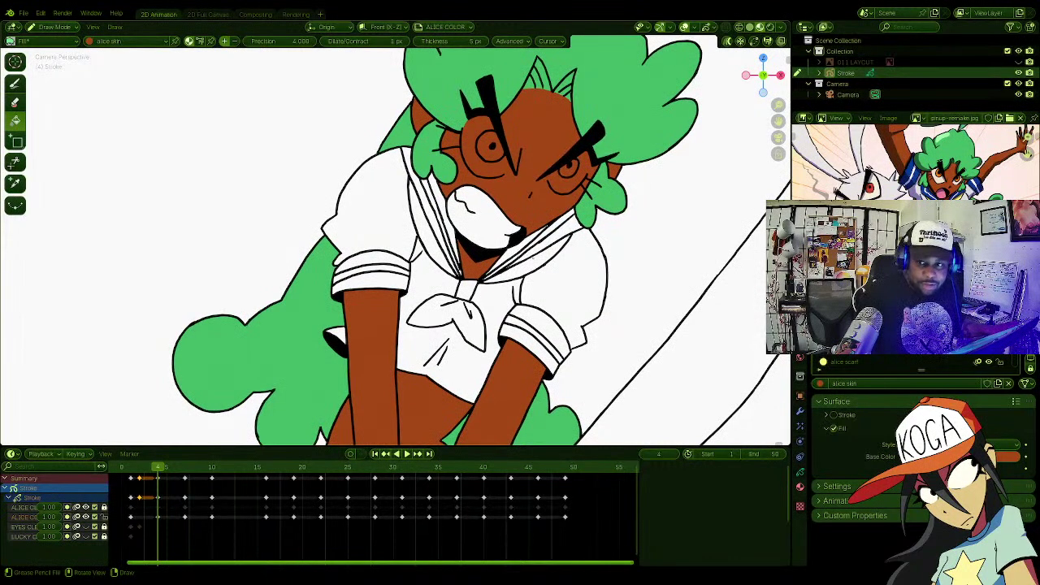
{"action": "middle_click_drag", "start_coordinate": [348, 312], "coordinate": [341, 376], "text": "shift"}
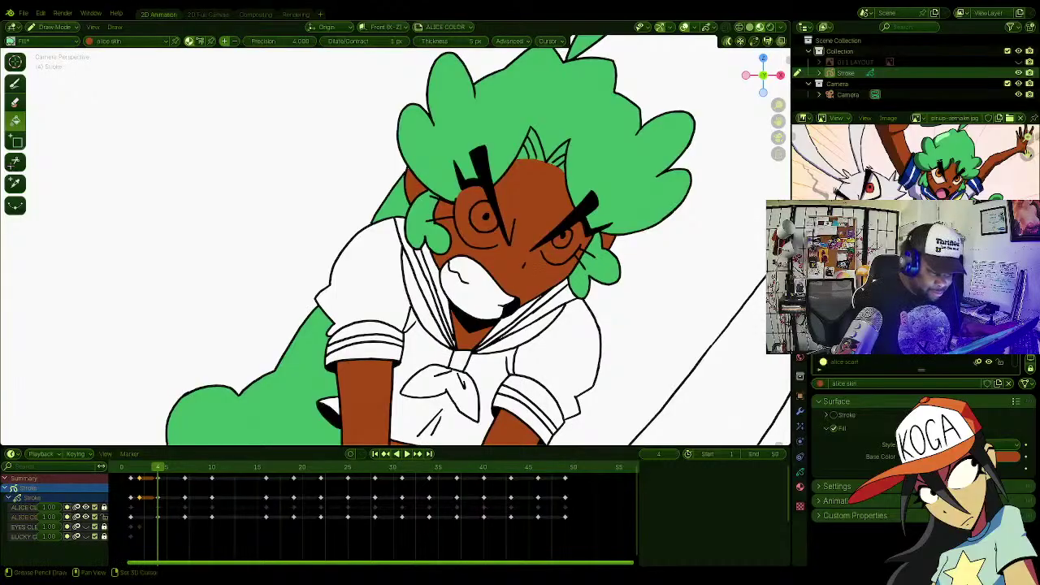
{"action": "middle_click_drag", "start_coordinate": [527, 336], "coordinate": [511, 238], "text": "shift"}
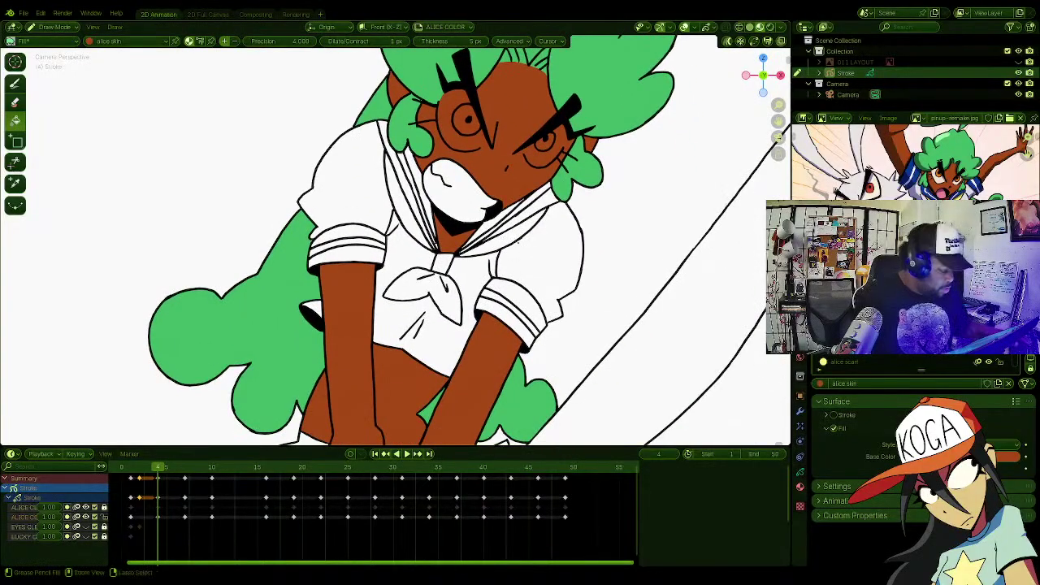
Step: Compare the coloured character on frame 3 with the partly coloured drawing on frame 4
{"action": "scroll", "coordinate": [520, 240], "scroll_direction": "down", "scroll_amount": 1}
{"action": "scroll", "coordinate": [518, 240], "scroll_direction": "down", "scroll_amount": 1}
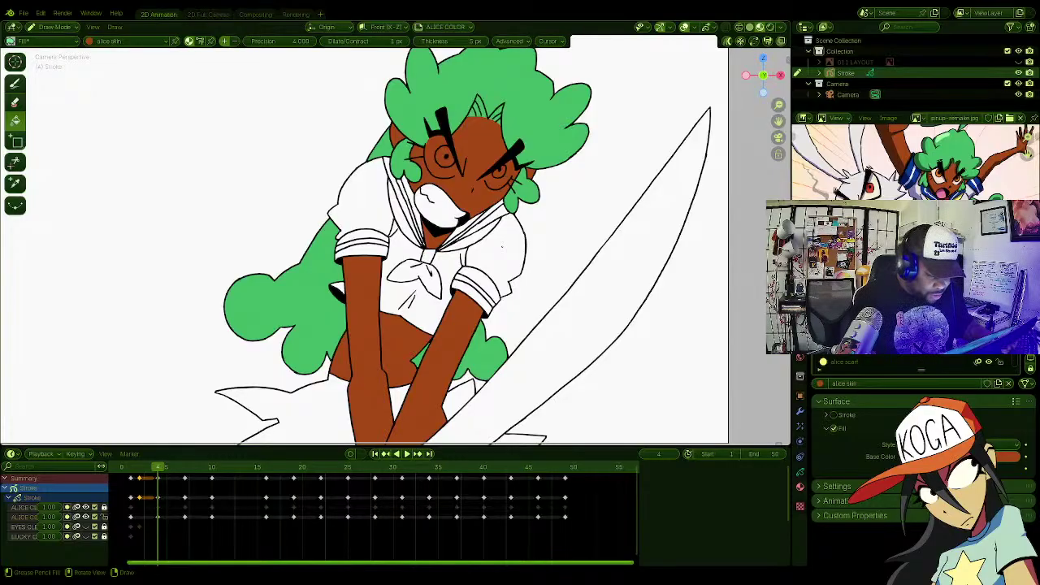
{"action": "key", "text": "Left"}
{"action": "key", "text": "Right"}
{"action": "key", "text": "Left"}
{"action": "key", "text": "Right"}
{"action": "key", "text": "Left"}
{"action": "key", "text": "Right"}
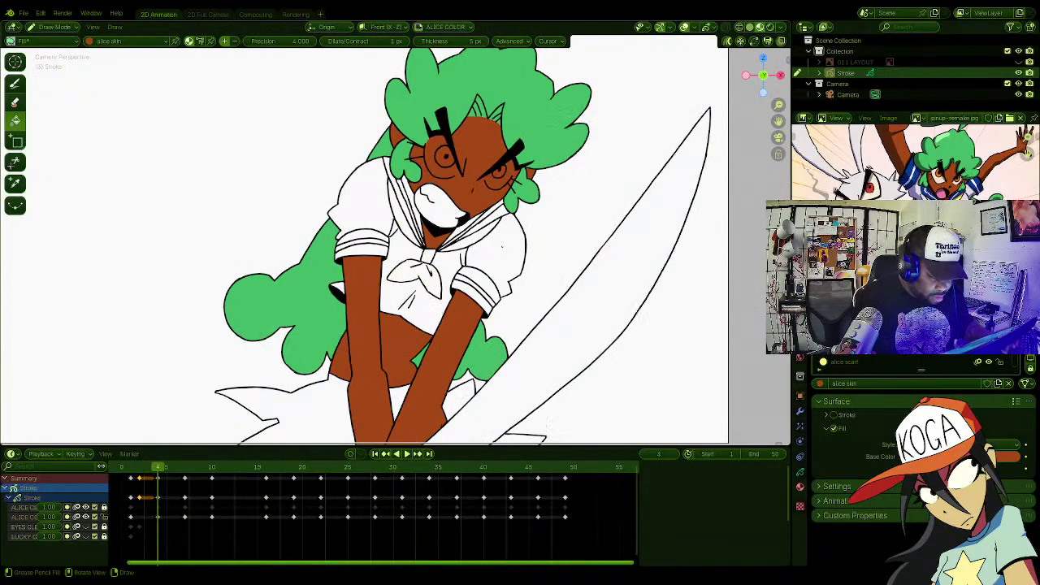
{"action": "key", "text": "Left"}
{"action": "key", "text": "Right"}
{"action": "key", "text": "Left"}
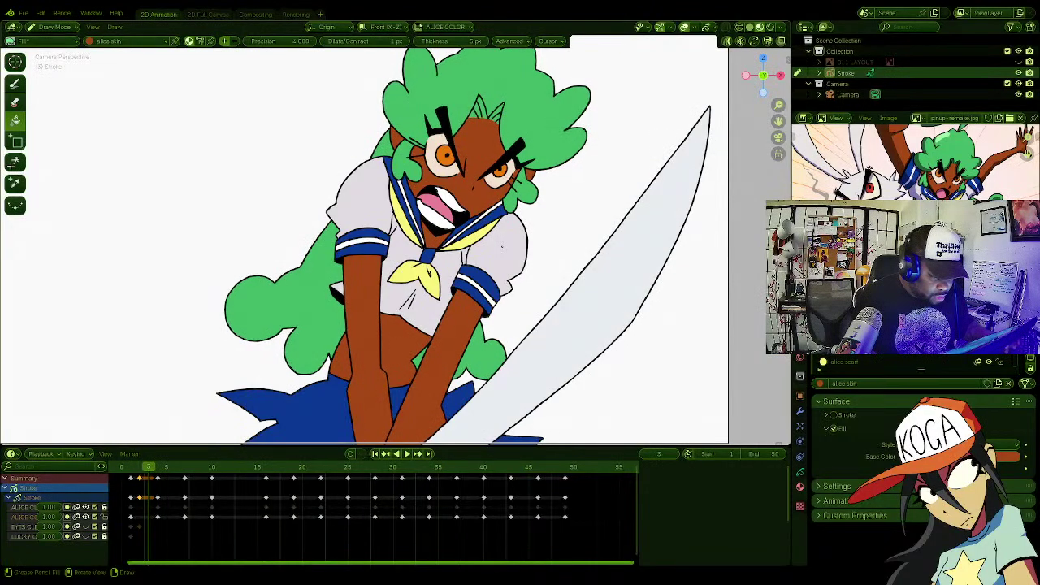
{"action": "key", "text": "Right"}
{"action": "key", "text": "Left"}
{"action": "key", "text": "Right"}
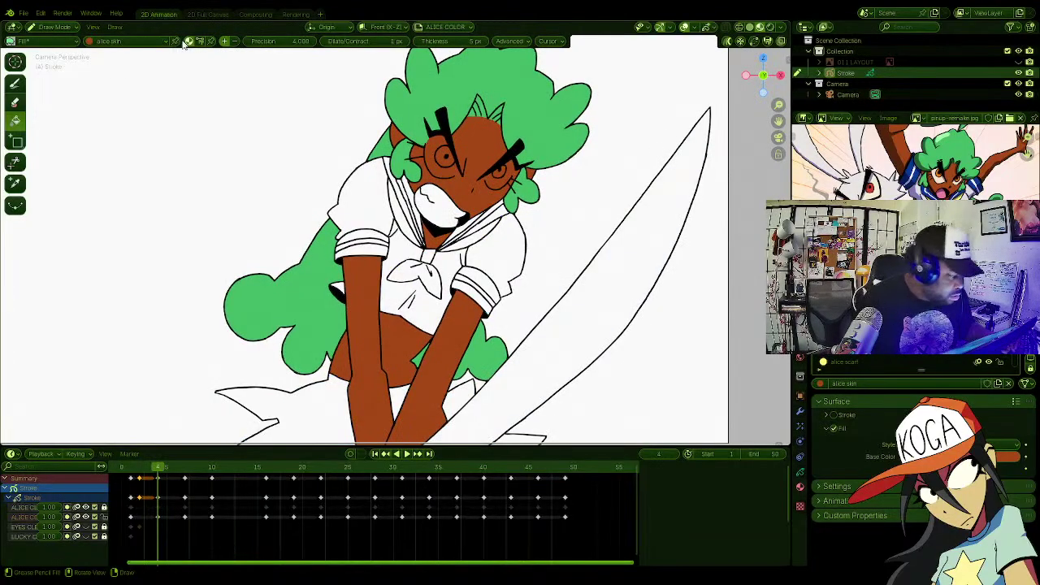
Step: Switch to the Pencil with the alice eye white material for frame 4 and save the file
{"action": "left_click", "coordinate": [109, 41]}
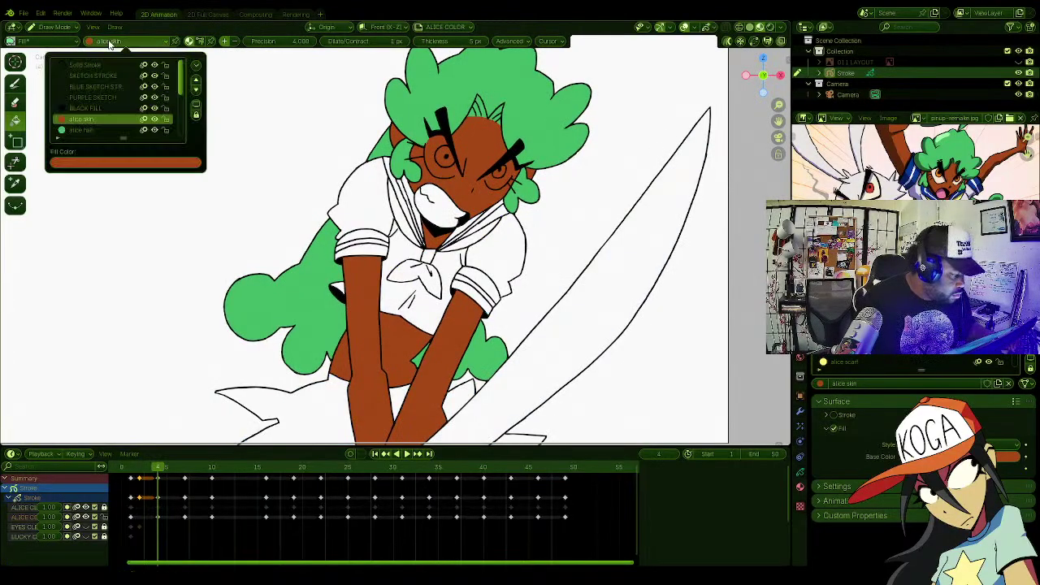
{"action": "scroll", "coordinate": [81, 106], "scroll_direction": "down", "scroll_amount": 6}
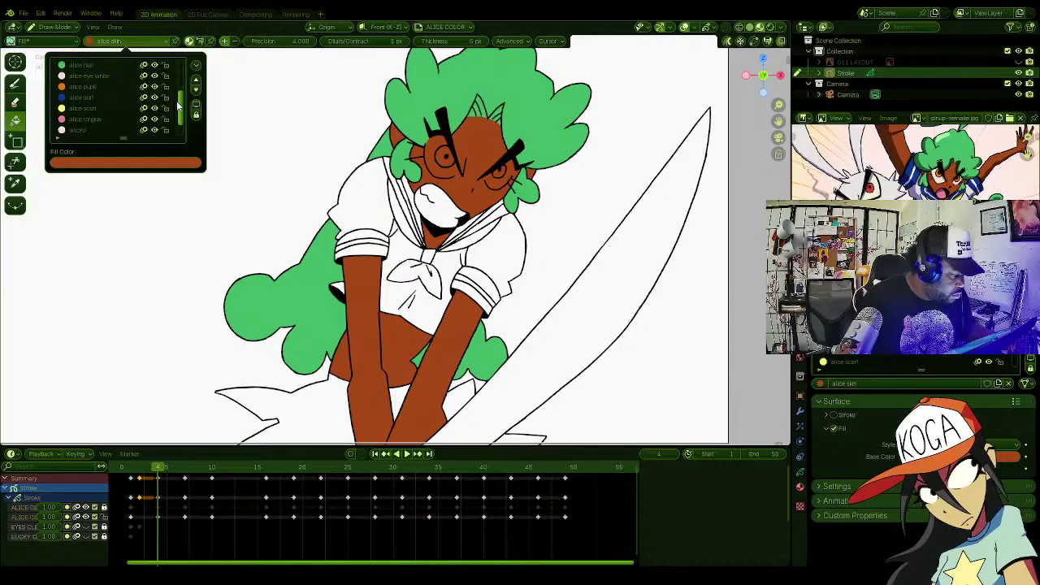
{"action": "left_click", "coordinate": [71, 76]}
{"action": "key", "text": "d"}
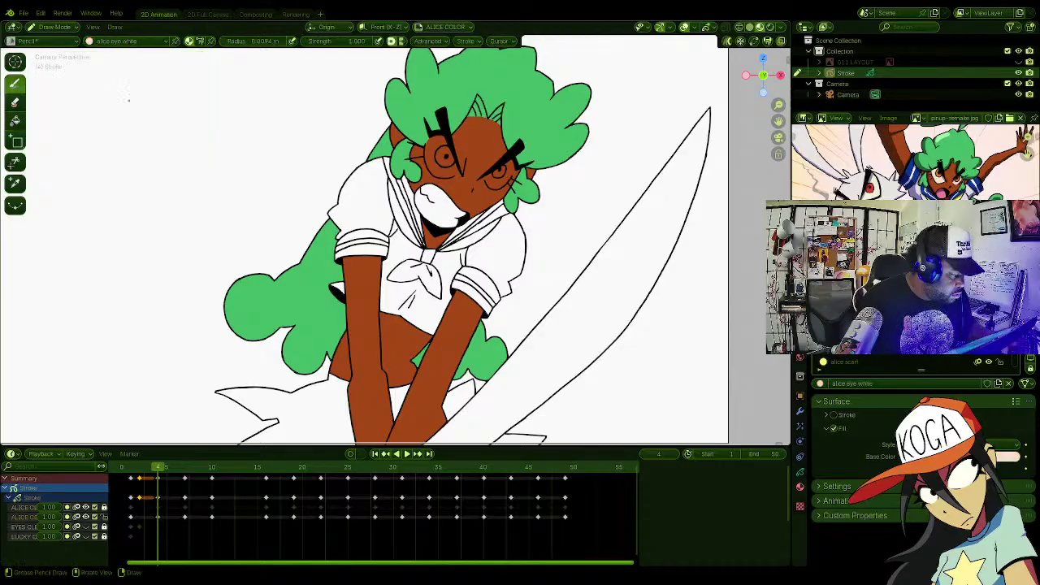
{"action": "middle_click_drag", "start_coordinate": [129, 106], "coordinate": [203, 73], "text": "ctrl"}
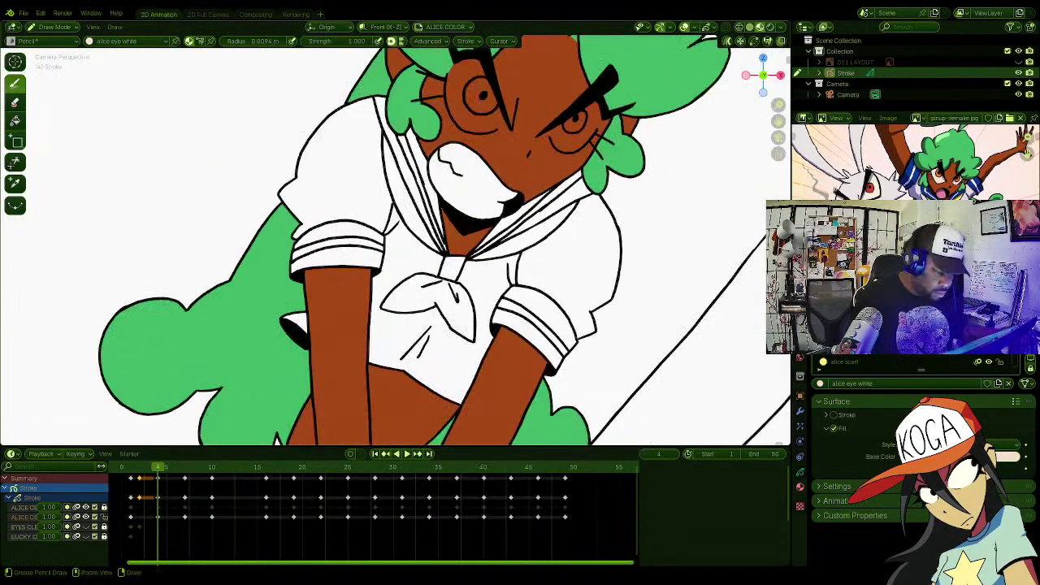
{"action": "left_click_drag", "start_coordinate": [505, 187], "coordinate": [509, 190]}
{"action": "middle_click_drag", "start_coordinate": [510, 190], "coordinate": [504, 282], "text": "shift"}
{"action": "key", "text": "ctrl+s"}
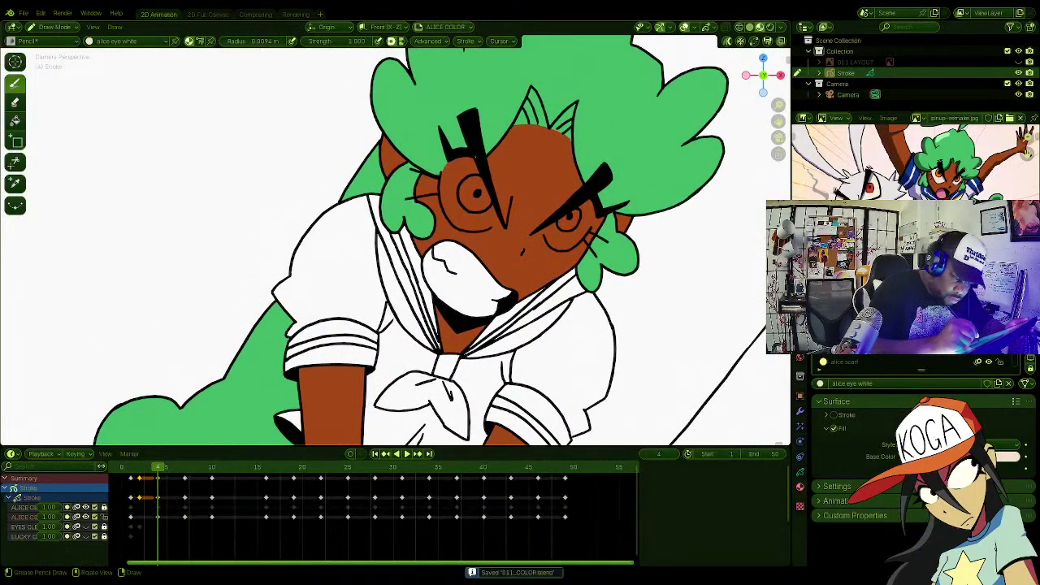
Step: Examine how the eyes are coloured on frame 3 against the uncoloured eyes on frame 4
{"action": "key", "text": "Left"}
{"action": "key", "text": "Right"}
{"action": "key", "text": "Left"}
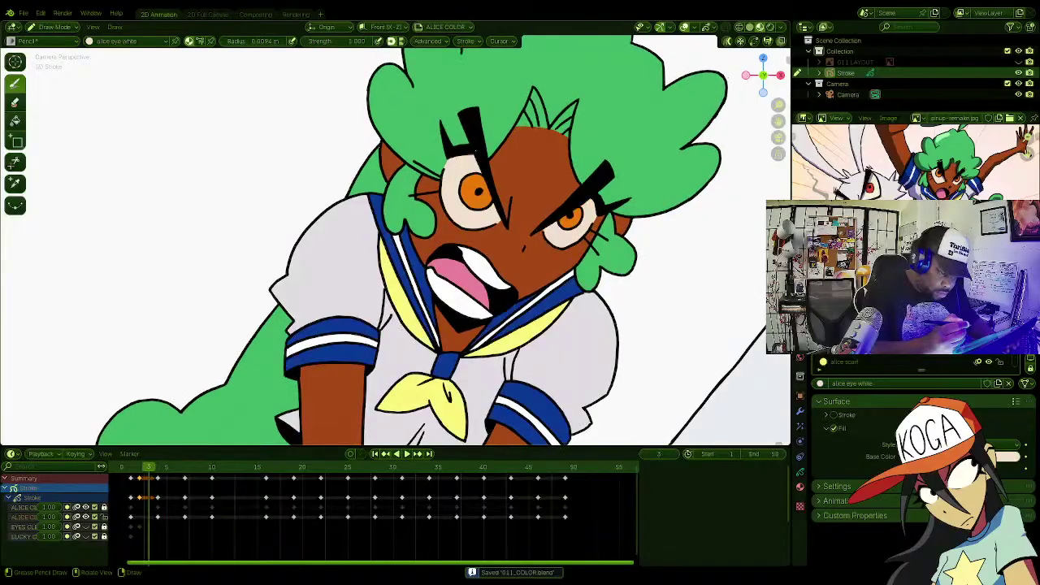
{"action": "key", "text": "Right"}
{"action": "key", "text": "Left"}
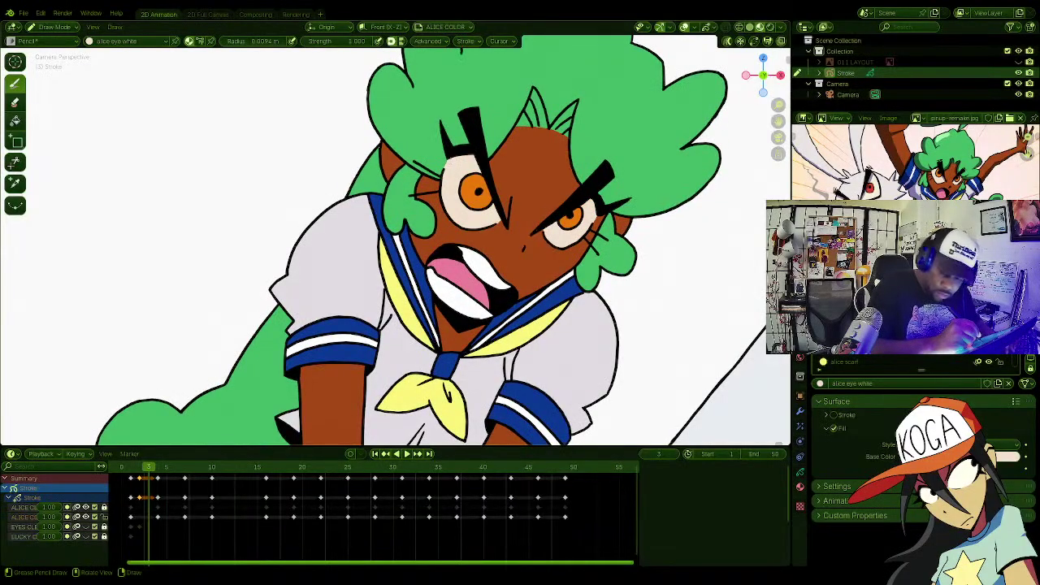
{"action": "left_click", "coordinate": [800, 471]}
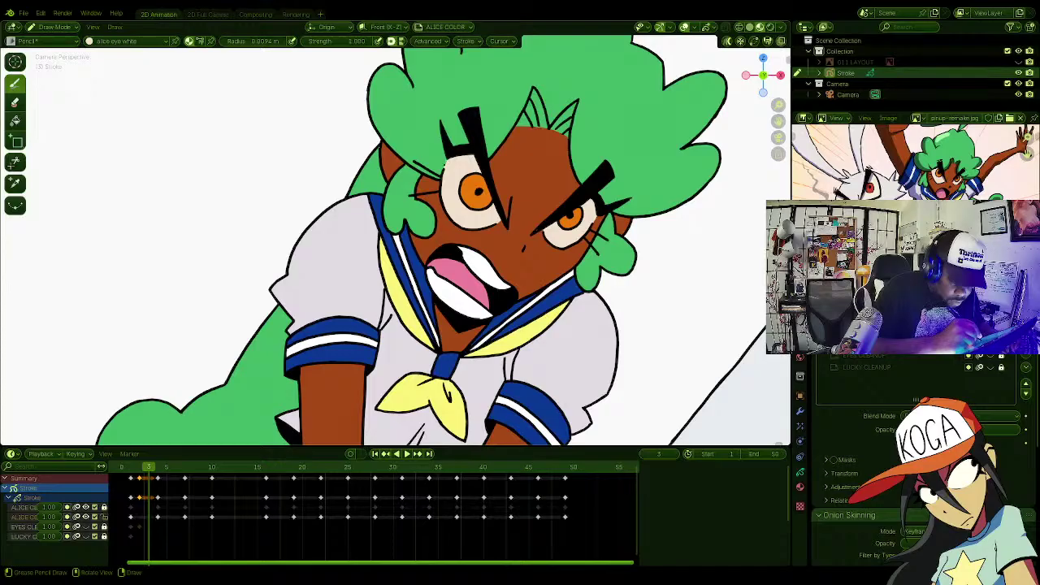
{"action": "key", "text": "Right"}
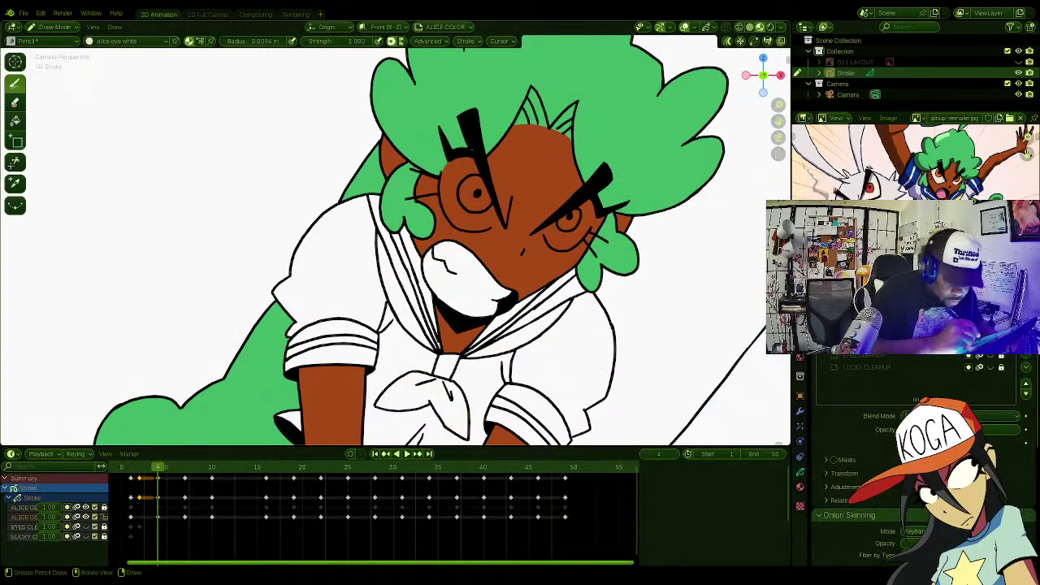
Step: Paint the whites of both eyes on frame 4 freehand around the irises with alice eye white
{"action": "mouse_move", "coordinate": [445, 164]}
{"action": "left_mouse_down"}
{"action": "mouse_move", "coordinate": [441, 203]}
{"action": "mouse_move", "coordinate": [454, 224]}
{"action": "mouse_move", "coordinate": [483, 221]}
{"action": "mouse_move", "coordinate": [492, 199]}
{"action": "left_mouse_up"}
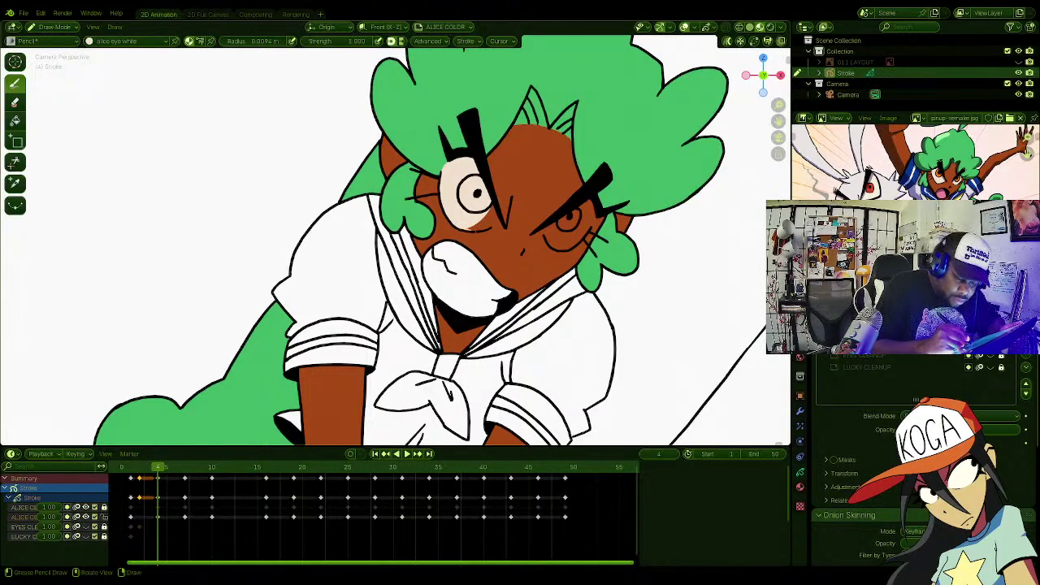
{"action": "left_click_drag", "start_coordinate": [471, 230], "coordinate": [492, 227]}
{"action": "left_click_drag", "start_coordinate": [492, 227], "coordinate": [497, 218]}
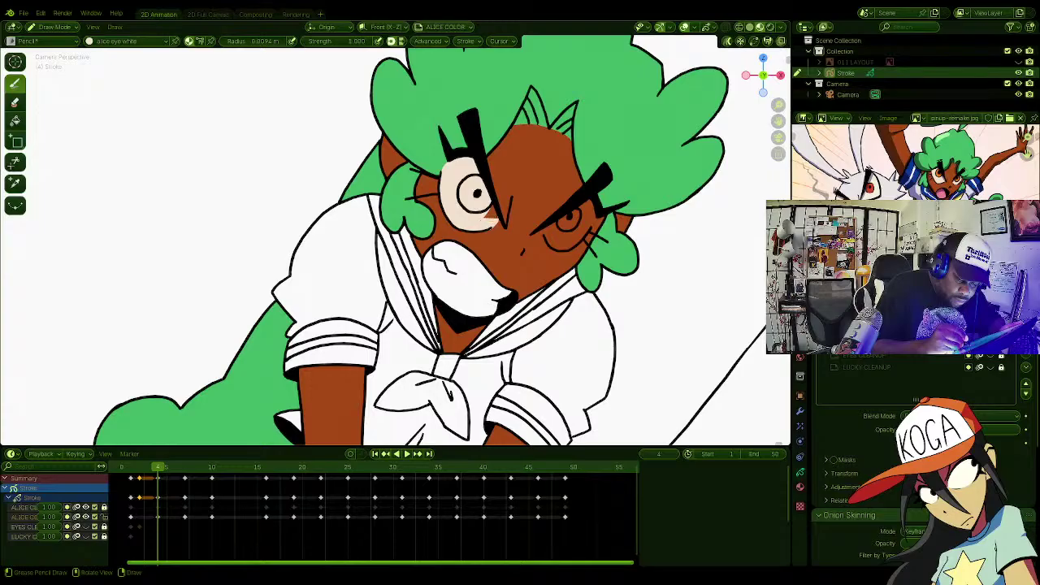
{"action": "key", "text": "ctrl+z"}
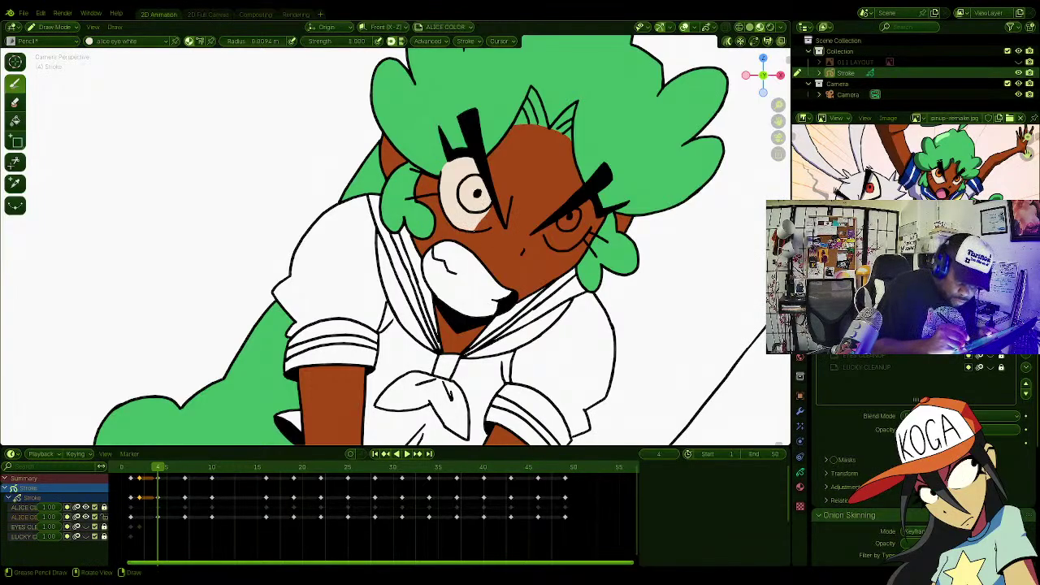
{"action": "left_click_drag", "start_coordinate": [476, 229], "coordinate": [496, 206]}
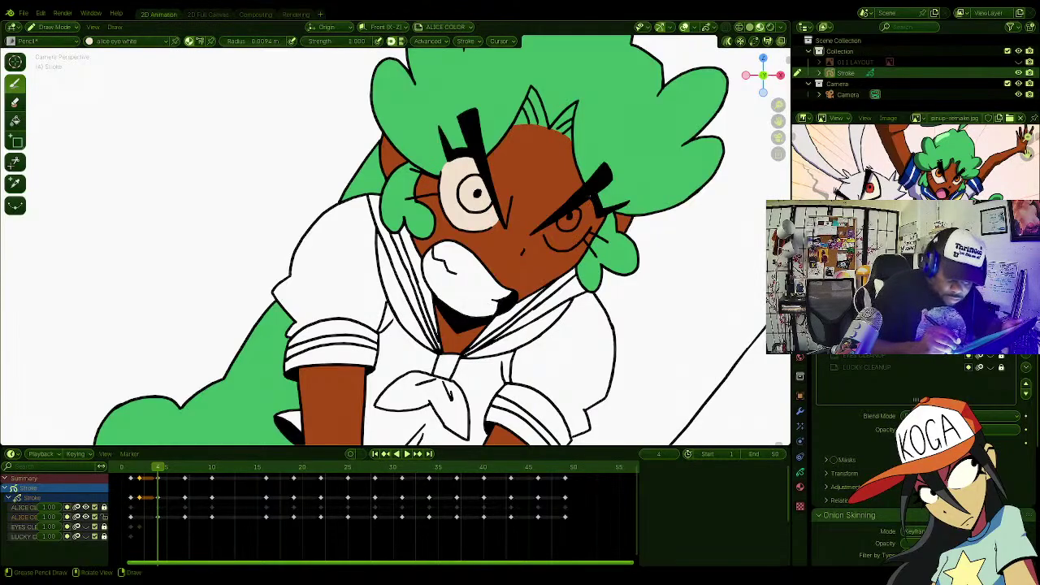
{"action": "mouse_move", "coordinate": [549, 231]}
{"action": "left_mouse_down"}
{"action": "mouse_move", "coordinate": [580, 208]}
{"action": "mouse_move", "coordinate": [569, 243]}
{"action": "mouse_move", "coordinate": [581, 213]}
{"action": "mouse_move", "coordinate": [583, 243]}
{"action": "mouse_move", "coordinate": [588, 203]}
{"action": "mouse_move", "coordinate": [594, 218]}
{"action": "left_mouse_up"}
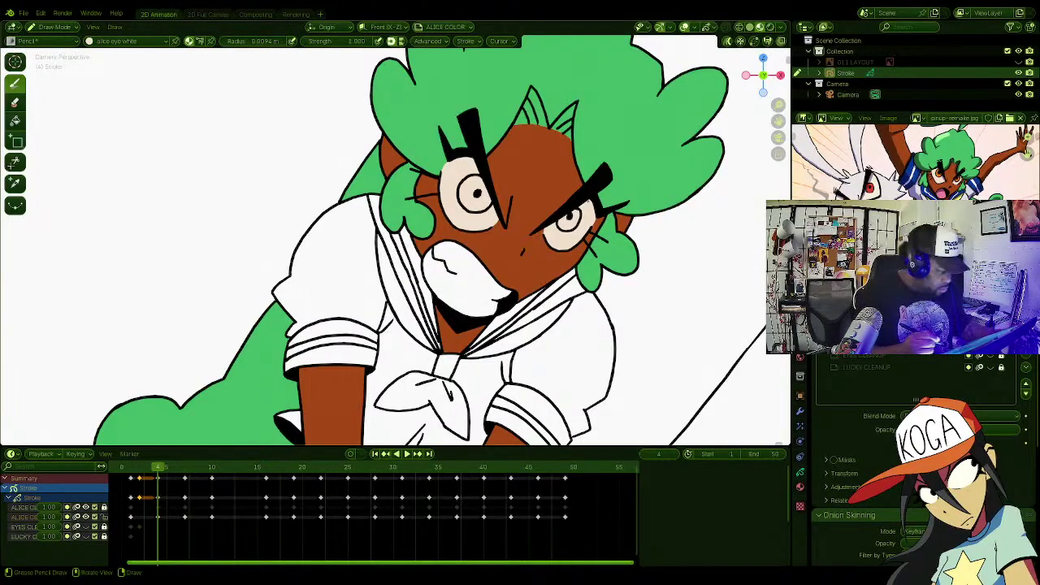
Step: Fill both irises on frame 4 with the alice pupil material, switch back to the Pencil and save the file
{"action": "middle_click_drag", "start_coordinate": [569, 220], "coordinate": [569, 256], "text": "ctrl"}
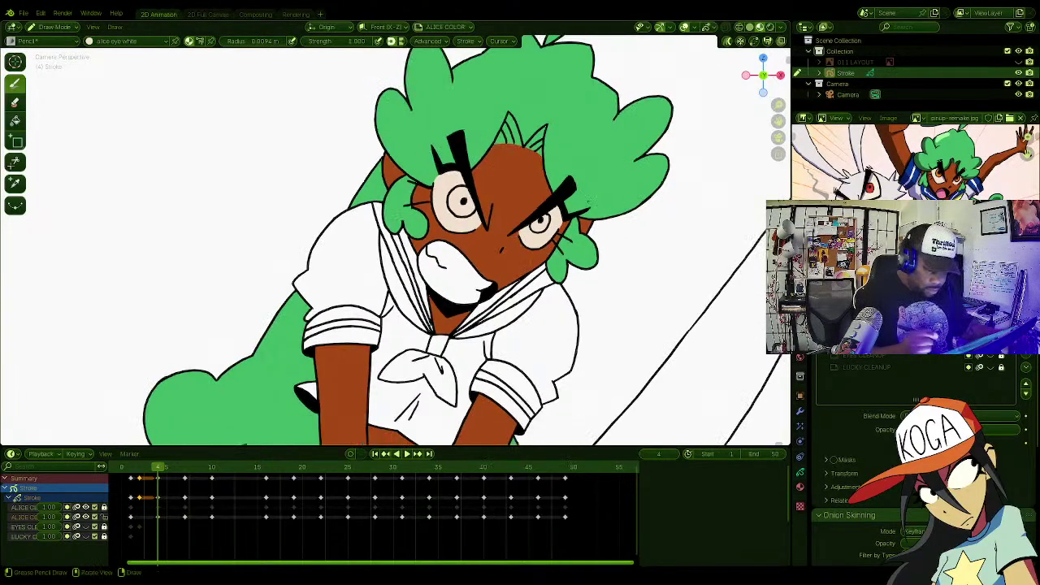
{"action": "left_click", "coordinate": [155, 40]}
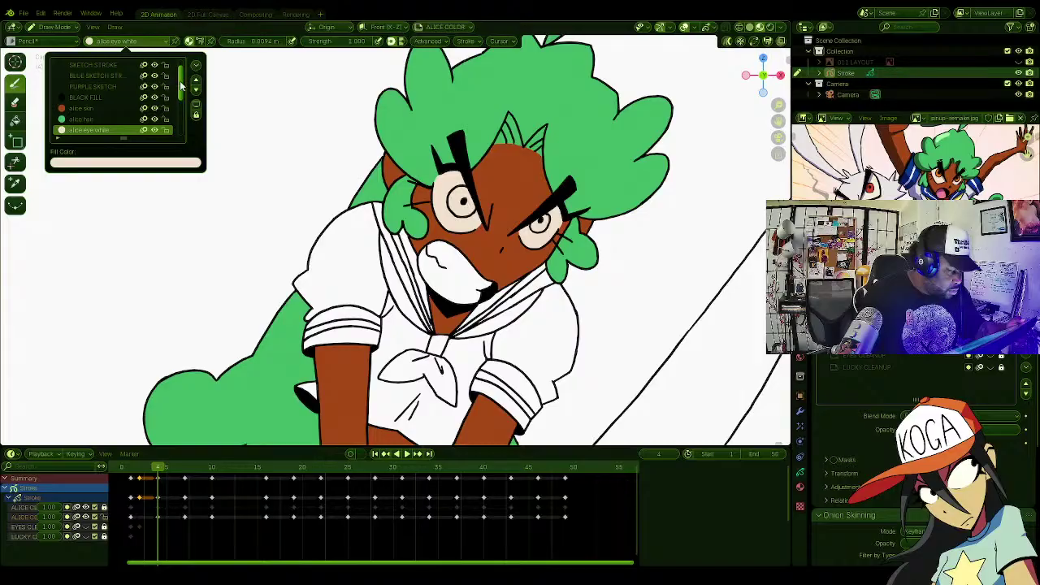
{"action": "scroll", "coordinate": [122, 97], "scroll_direction": "down", "scroll_amount": 2}
{"action": "left_click", "coordinate": [109, 104]}
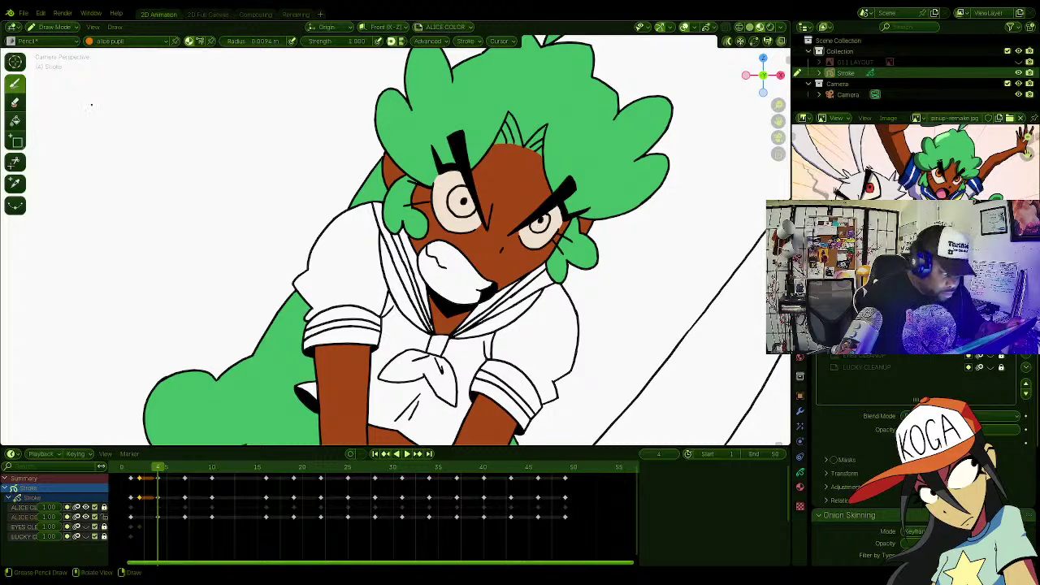
{"action": "left_click", "coordinate": [15, 120]}
{"action": "left_click", "coordinate": [460, 203]}
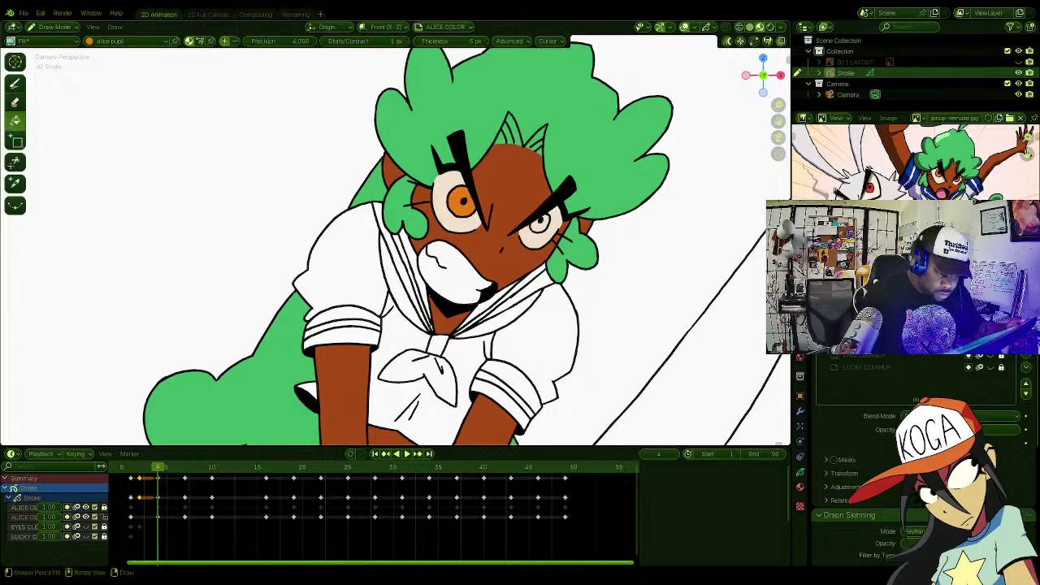
{"action": "left_click", "coordinate": [541, 221]}
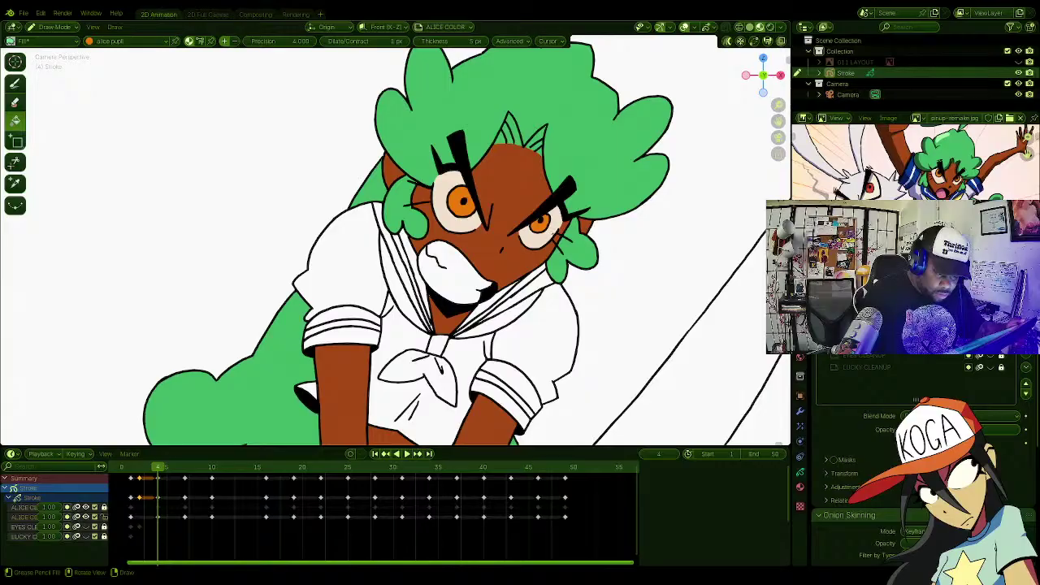
{"action": "left_click", "coordinate": [15, 83]}
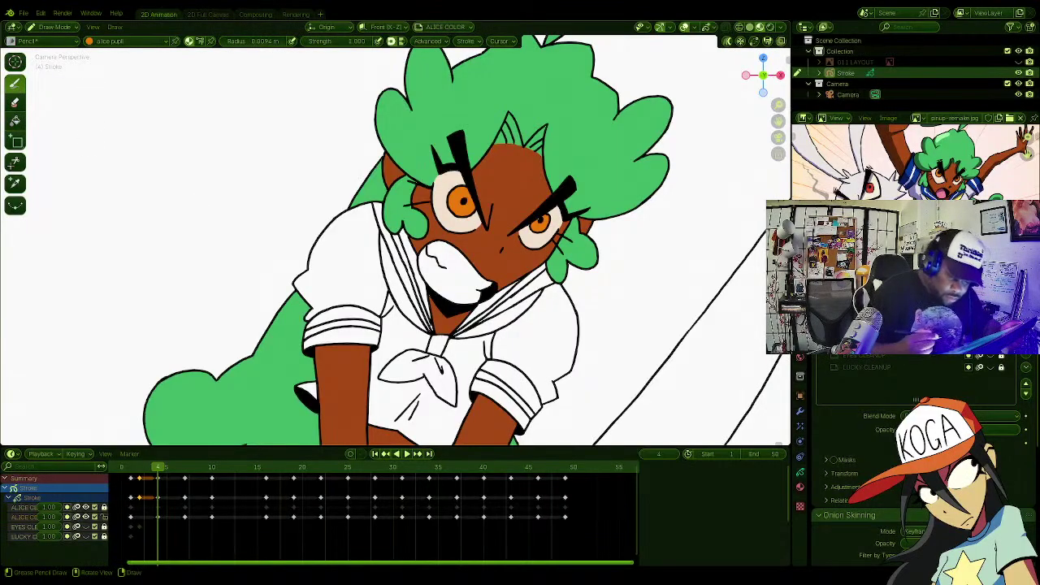
{"action": "key", "text": "ctrl+s"}
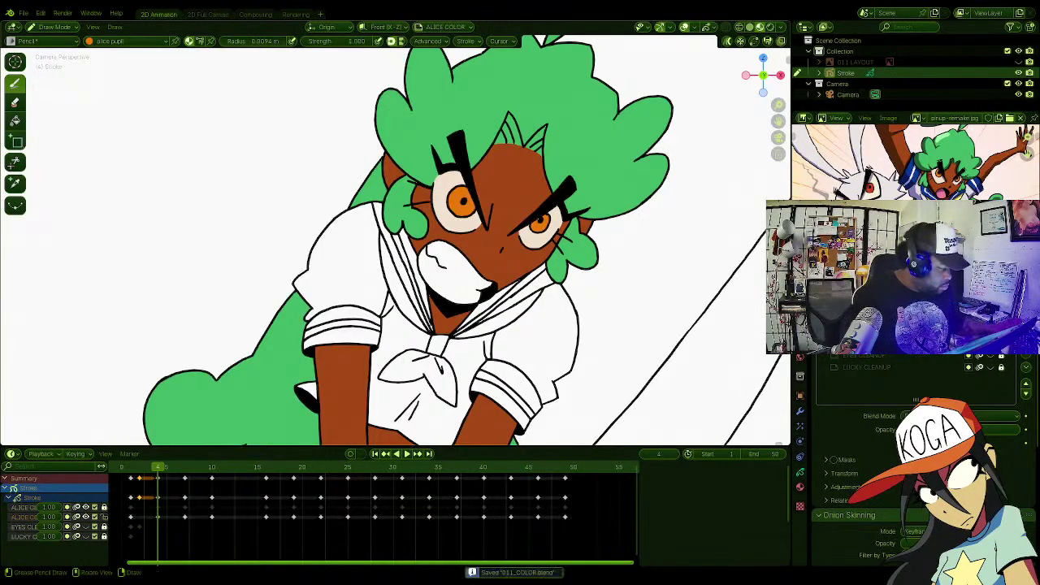
Step: Flip between frames 3 and 4 to check the newly coloured eyes and the areas still uncoloured
{"action": "key", "text": "Left"}
{"action": "key", "text": "Right"}
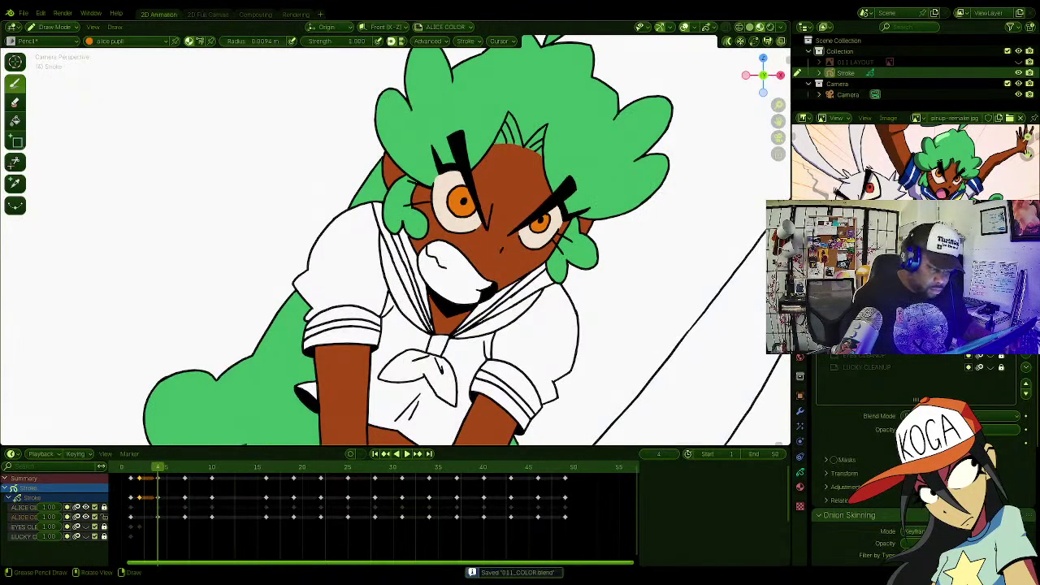
{"action": "key", "text": "Left"}
{"action": "key", "text": "Right"}
{"action": "key", "text": "Left"}
{"action": "key", "text": "Right"}
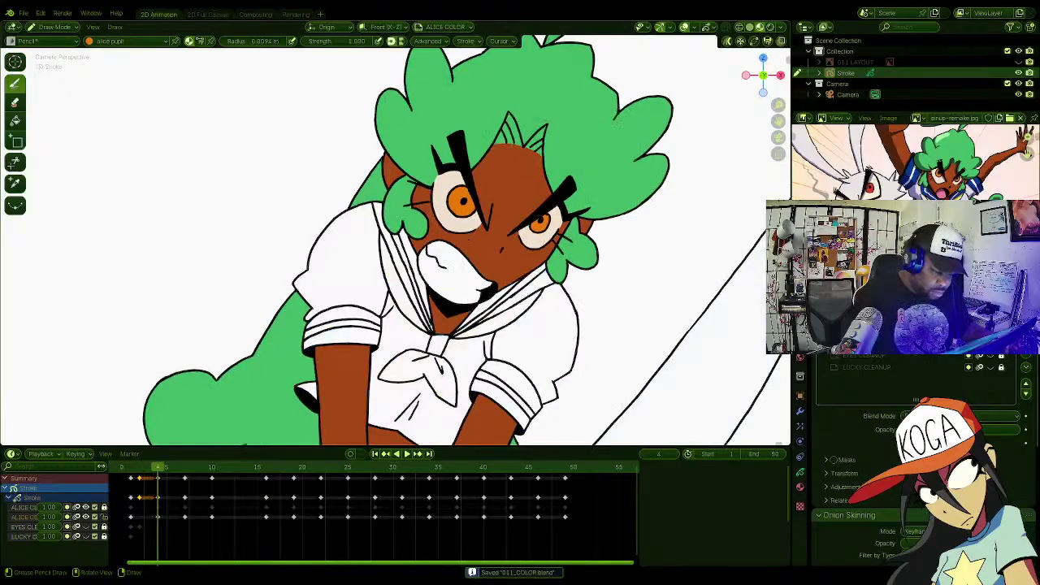
{"action": "key", "text": "Left"}
{"action": "key", "text": "Right"}
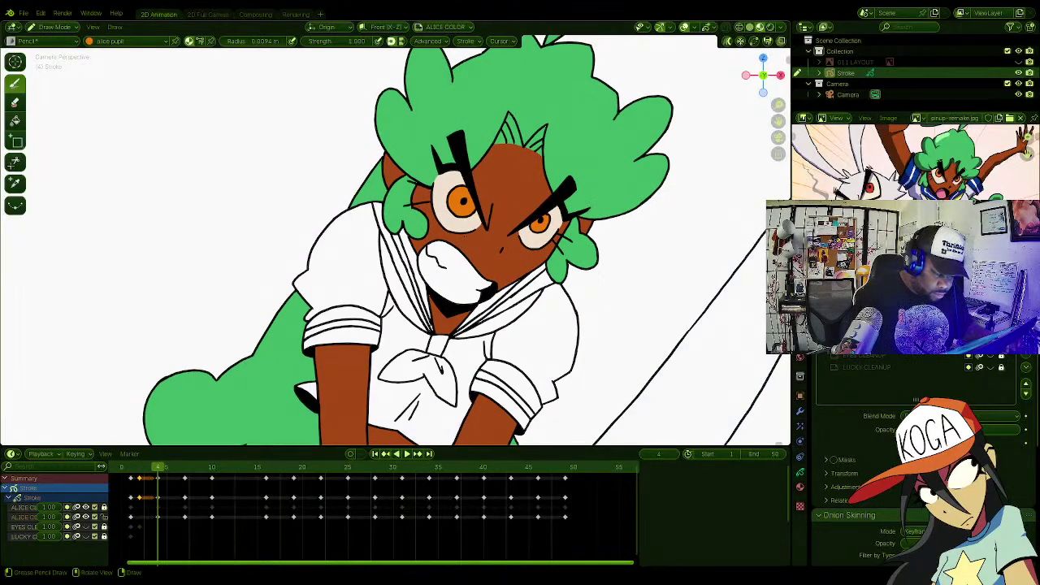
{"action": "key", "text": "Left"}
{"action": "key", "text": "Right"}
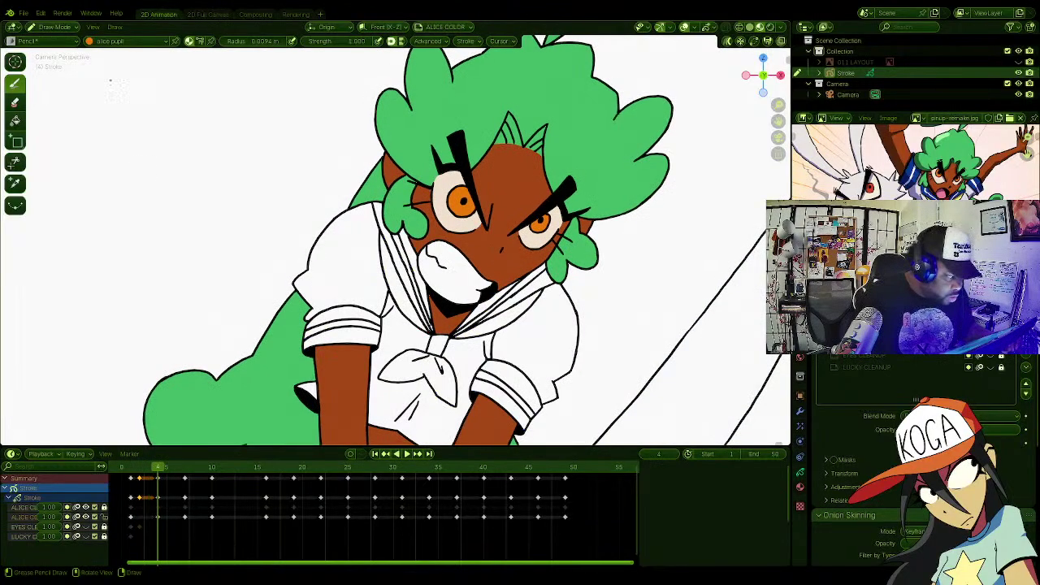
Step: Set up the Fill tool with the white material on frame 4
{"action": "left_click", "coordinate": [125, 41]}
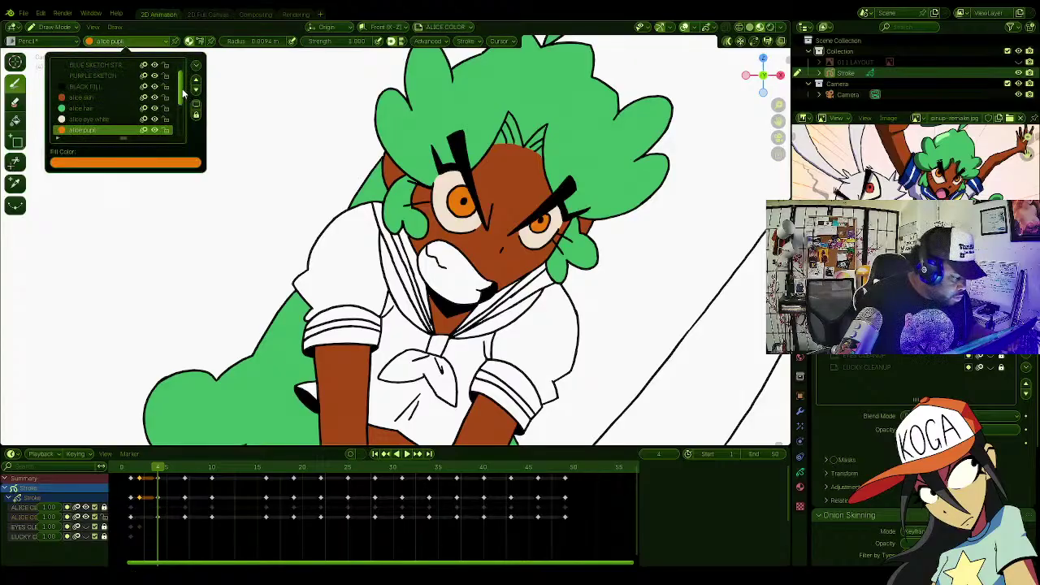
{"action": "scroll", "coordinate": [182, 89], "scroll_direction": "down", "scroll_amount": 3}
{"action": "left_click", "coordinate": [90, 129]}
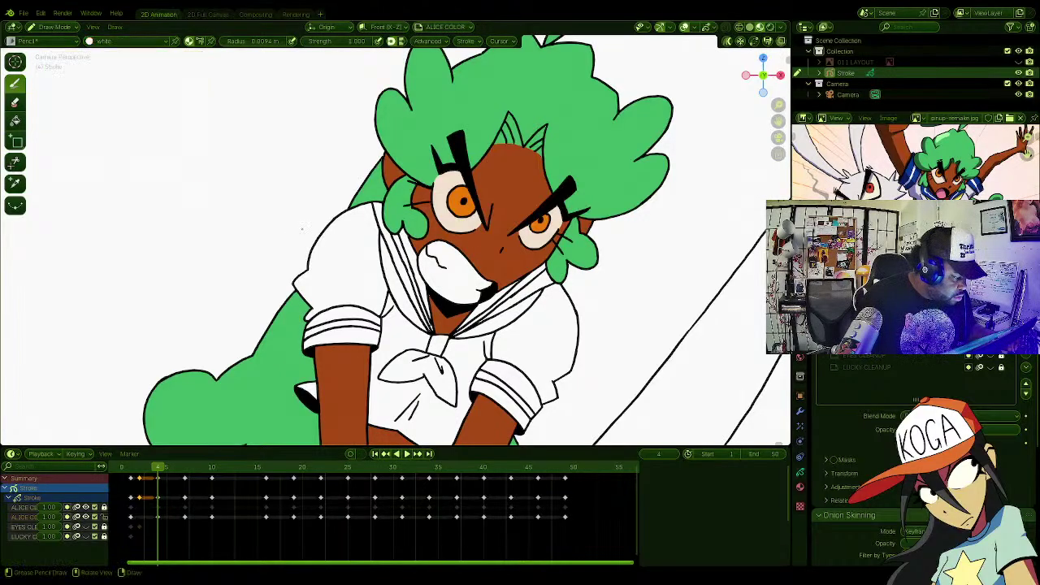
{"action": "left_click", "coordinate": [15, 122]}
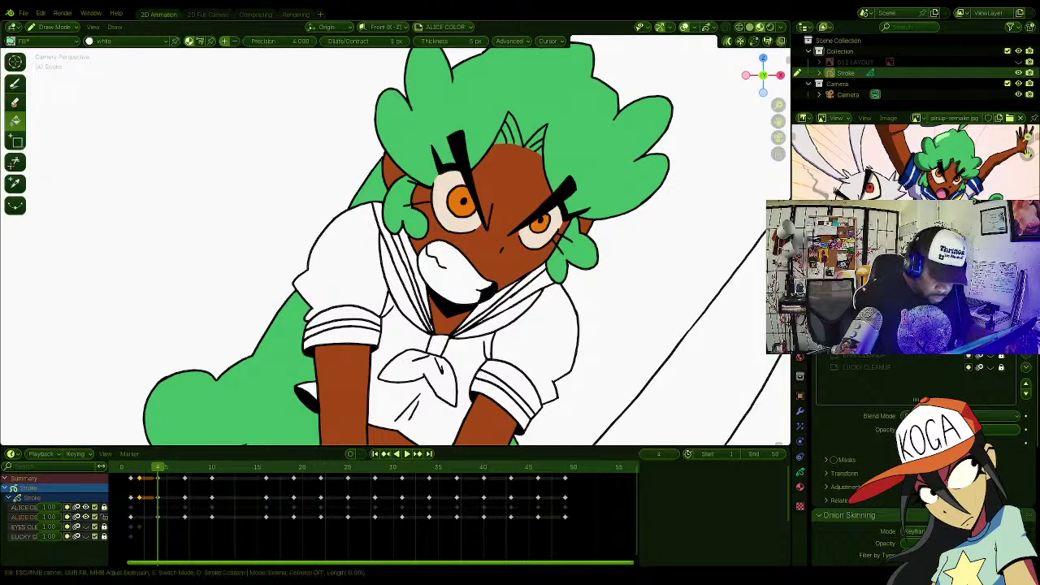
{"action": "mouse_move", "coordinate": [396, 341]}
{"action": "middle_mouse_down", "text": "shift"}
{"action": "mouse_move", "coordinate": [392, 262]}
{"action": "mouse_move", "coordinate": [429, 77]}
{"action": "mouse_move", "coordinate": [419, 321]}
{"action": "middle_mouse_up", "text": "shift"}
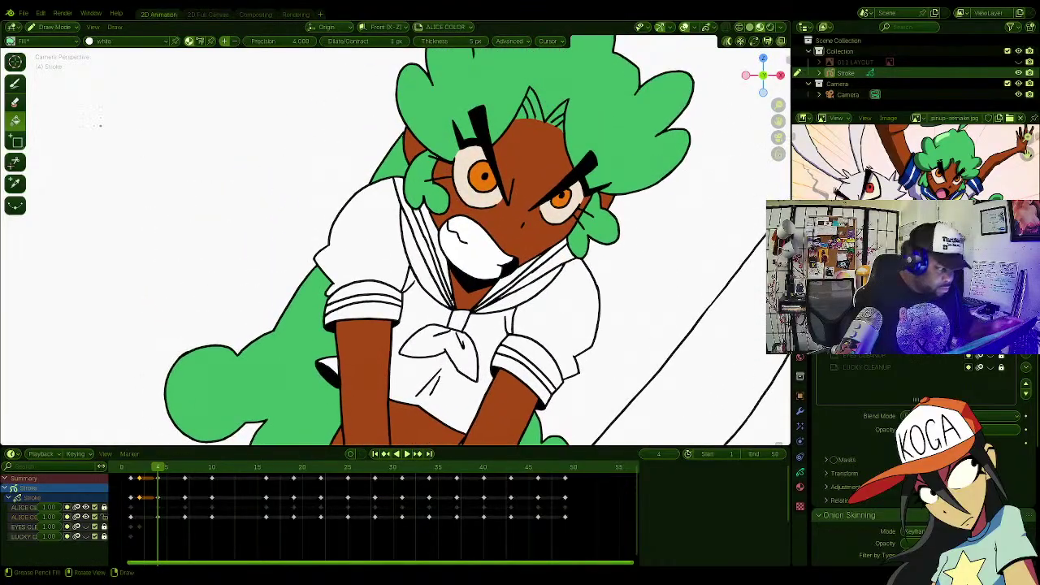
Step: Fill both sleeve cuffs and the blue bands of the sailor collar on frame 4 with the alice skirt material
{"action": "left_click", "coordinate": [122, 41]}
{"action": "left_click", "coordinate": [96, 86]}
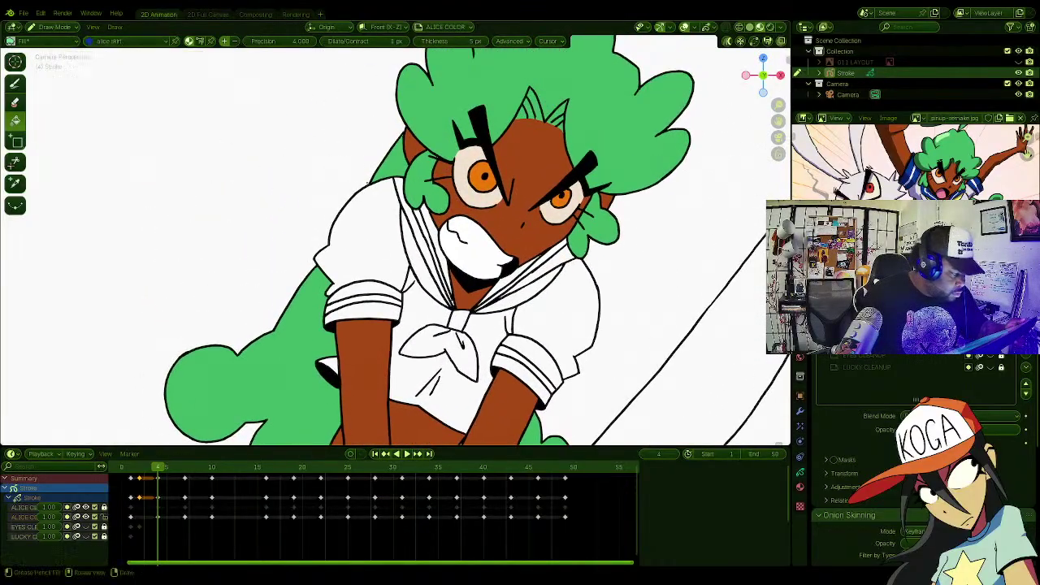
{"action": "left_click", "coordinate": [364, 317]}
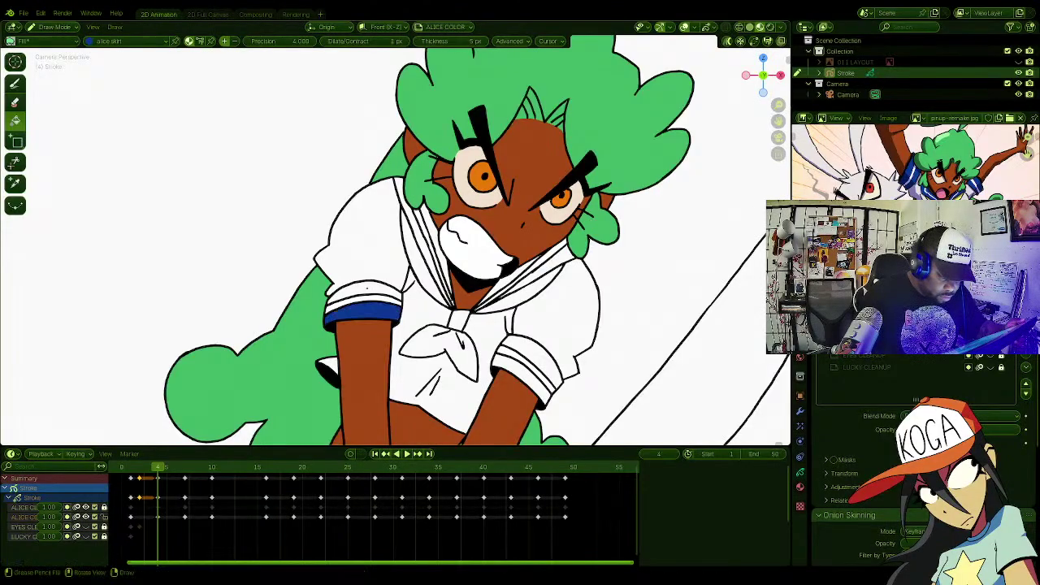
{"action": "left_click", "coordinate": [364, 291]}
{"action": "left_click", "coordinate": [410, 213]}
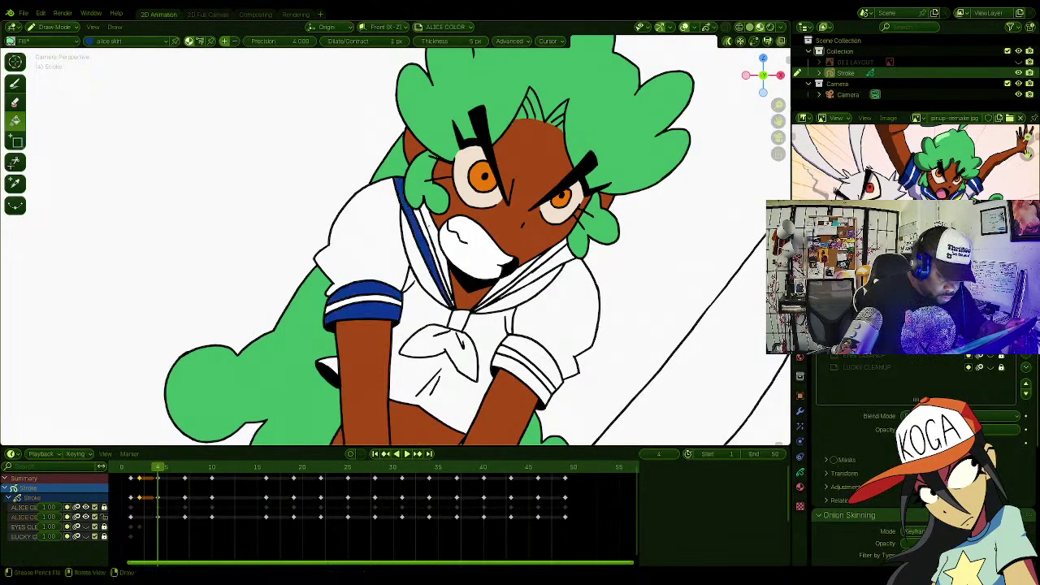
{"action": "left_click", "coordinate": [433, 260]}
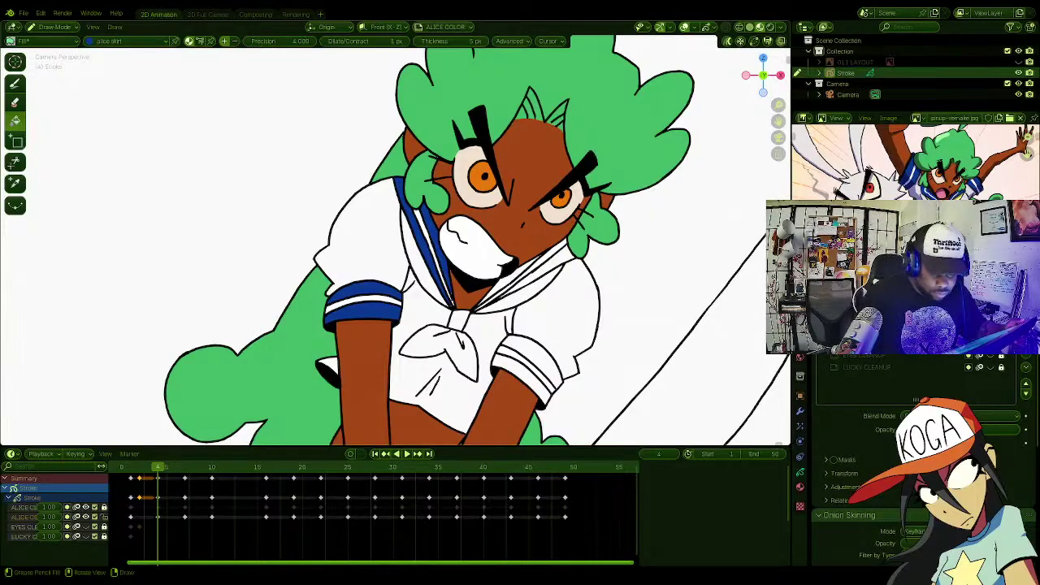
{"action": "left_click", "coordinate": [501, 283]}
{"action": "left_click", "coordinate": [554, 258]}
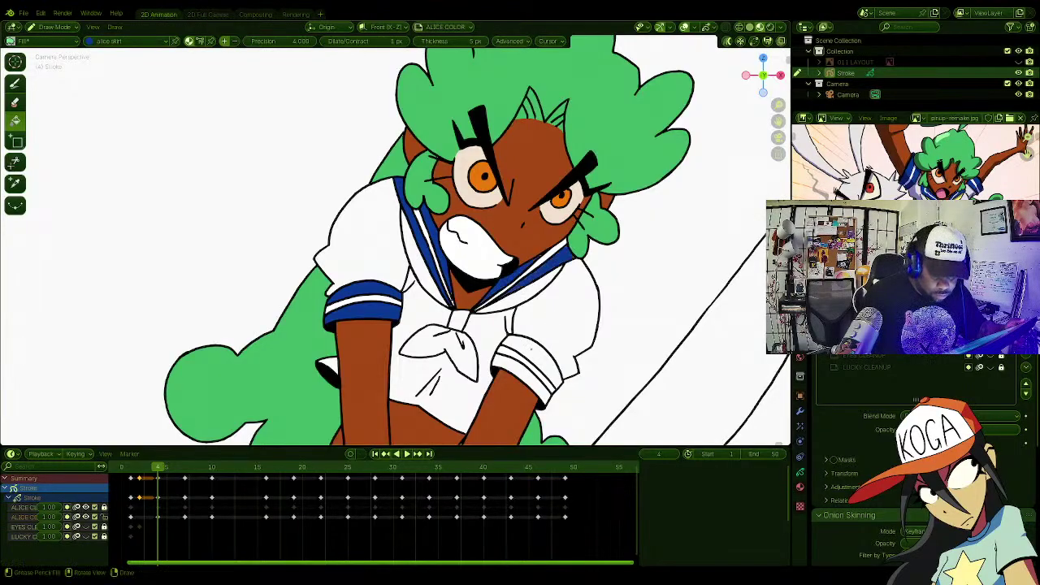
{"action": "left_click", "coordinate": [540, 351]}
{"action": "left_click", "coordinate": [524, 382]}
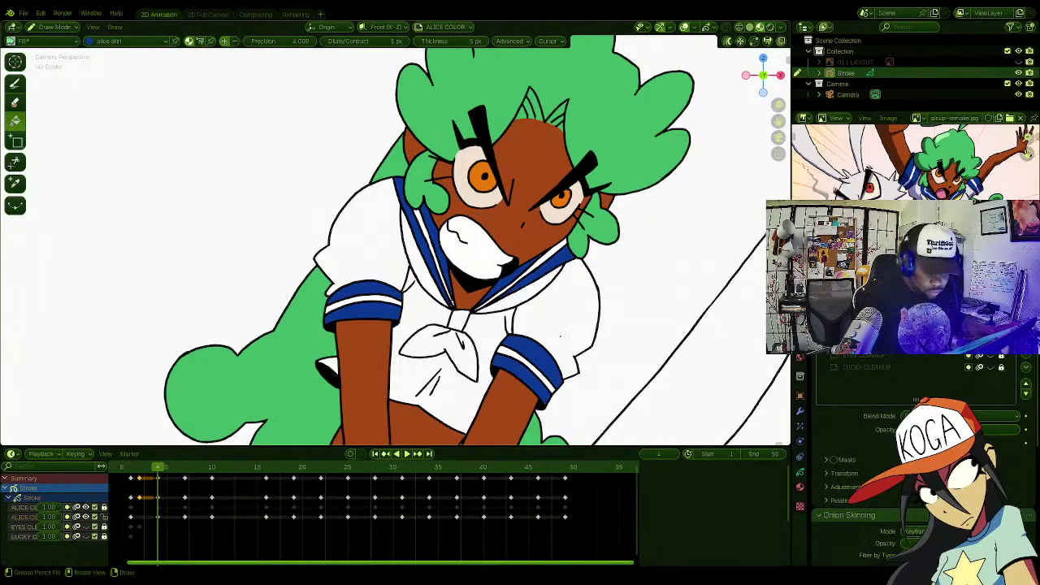
Step: Fill every part of the skirt on frame 4 with alice skirt, including the gaps between the arms and the piece beyond the sword
{"action": "mouse_move", "coordinate": [509, 368]}
{"action": "middle_mouse_down", "text": "shift"}
{"action": "mouse_move", "coordinate": [495, 266]}
{"action": "mouse_move", "coordinate": [504, 160]}
{"action": "middle_mouse_up", "text": "shift"}
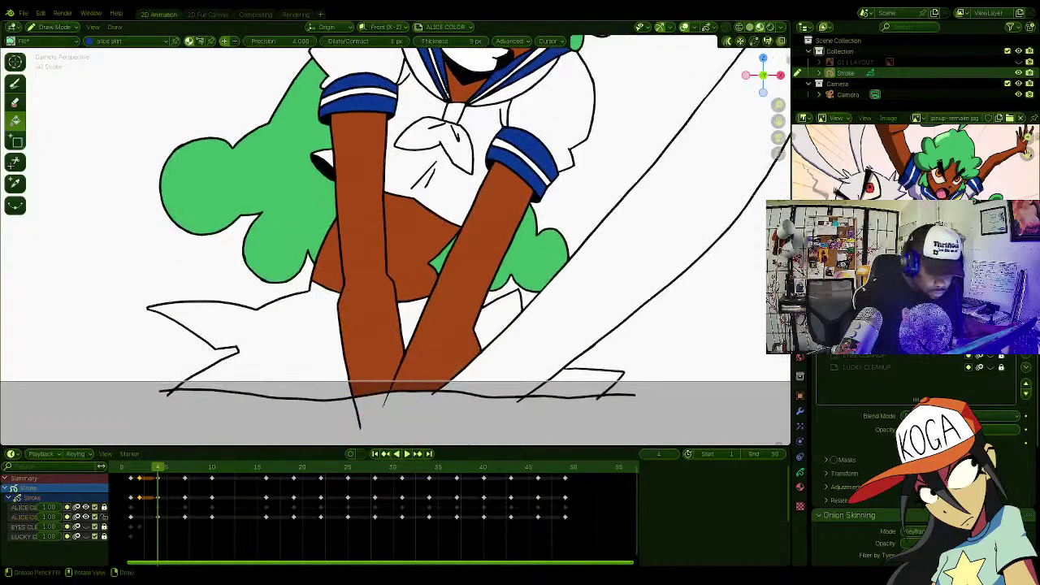
{"action": "left_click", "coordinate": [413, 318]}
{"action": "left_click", "coordinate": [497, 321]}
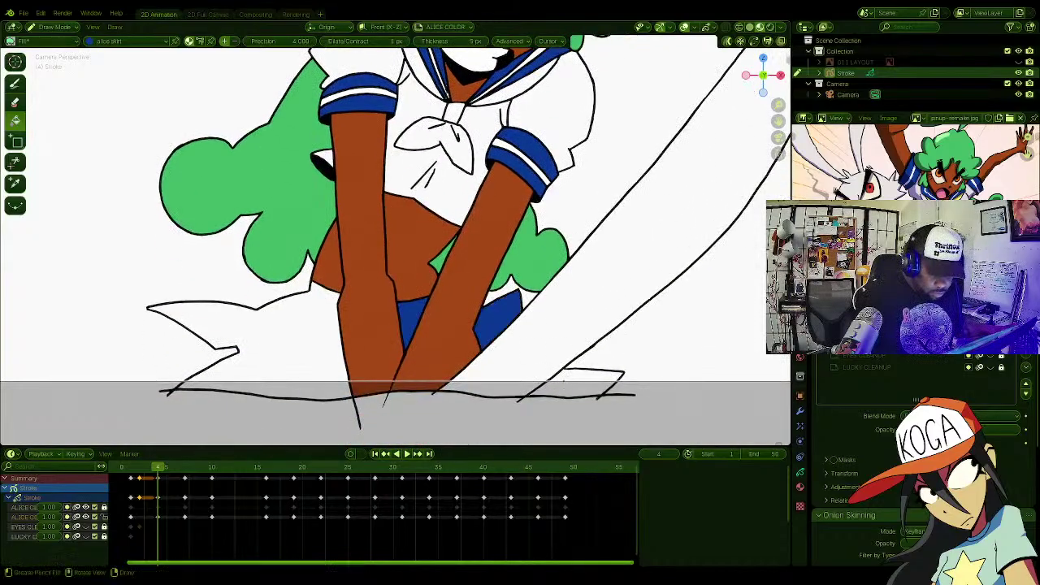
{"action": "left_click", "coordinate": [573, 383]}
{"action": "left_click", "coordinate": [276, 361]}
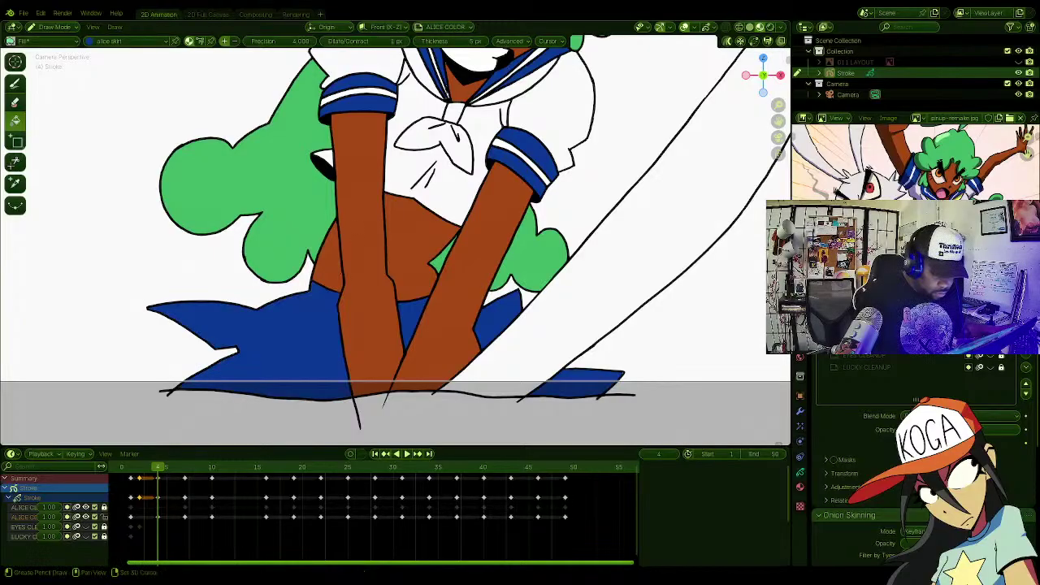
{"action": "mouse_move", "coordinate": [365, 139]}
{"action": "middle_mouse_down", "text": "shift"}
{"action": "mouse_move", "coordinate": [380, 252]}
{"action": "mouse_move", "coordinate": [332, 321]}
{"action": "middle_mouse_up", "text": "shift"}
{"action": "left_click", "coordinate": [15, 85]}
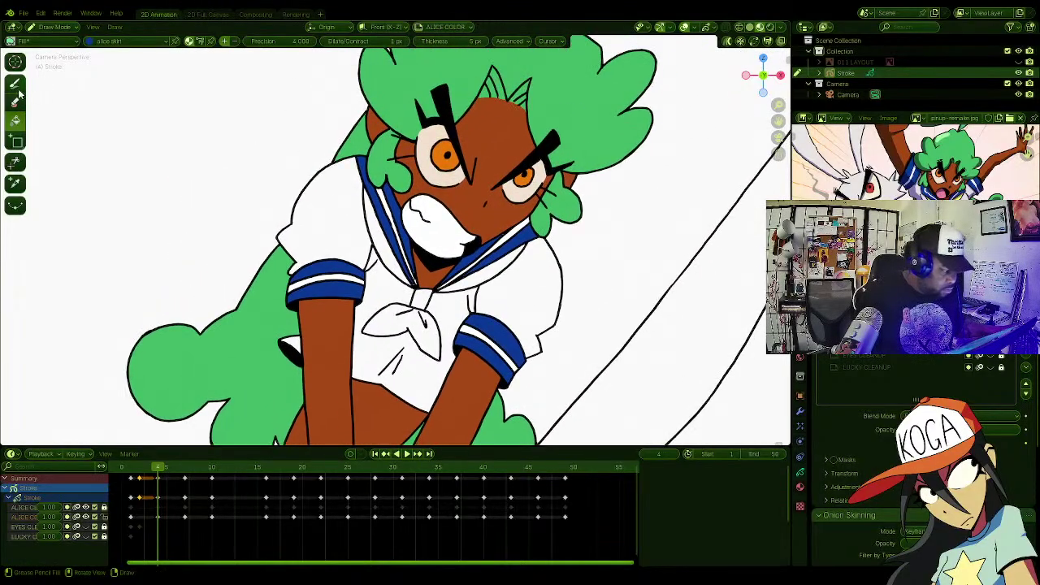
{"action": "scroll", "coordinate": [390, 243], "scroll_direction": "up", "scroll_amount": 3}
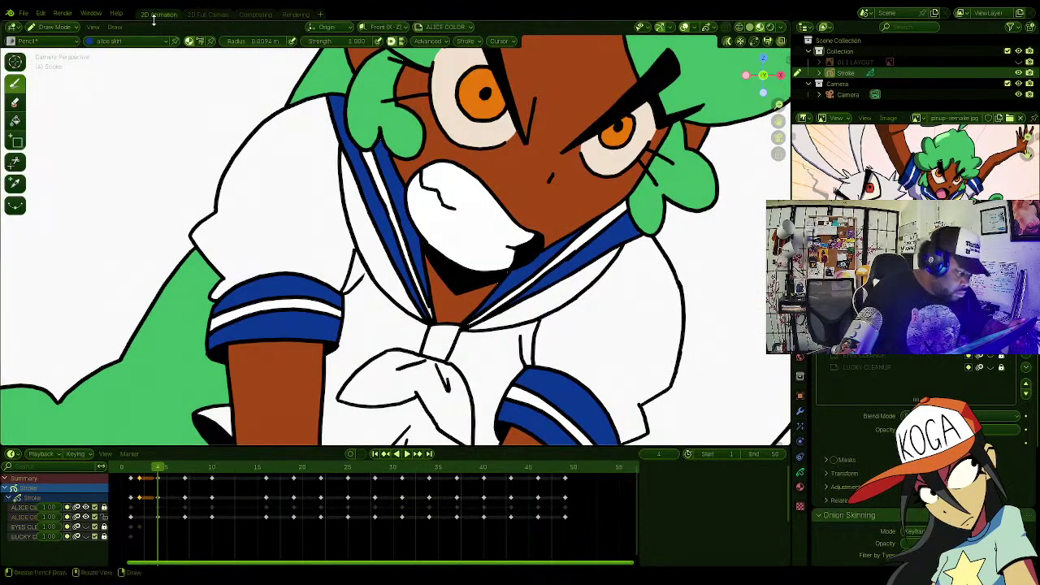
{"action": "left_click", "coordinate": [130, 41]}
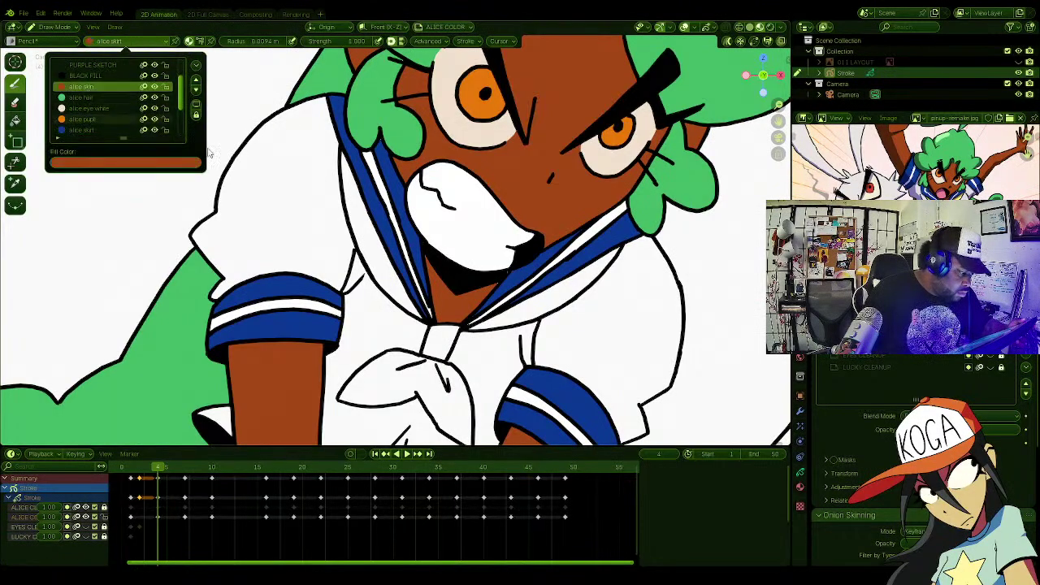
{"action": "left_click", "coordinate": [81, 86]}
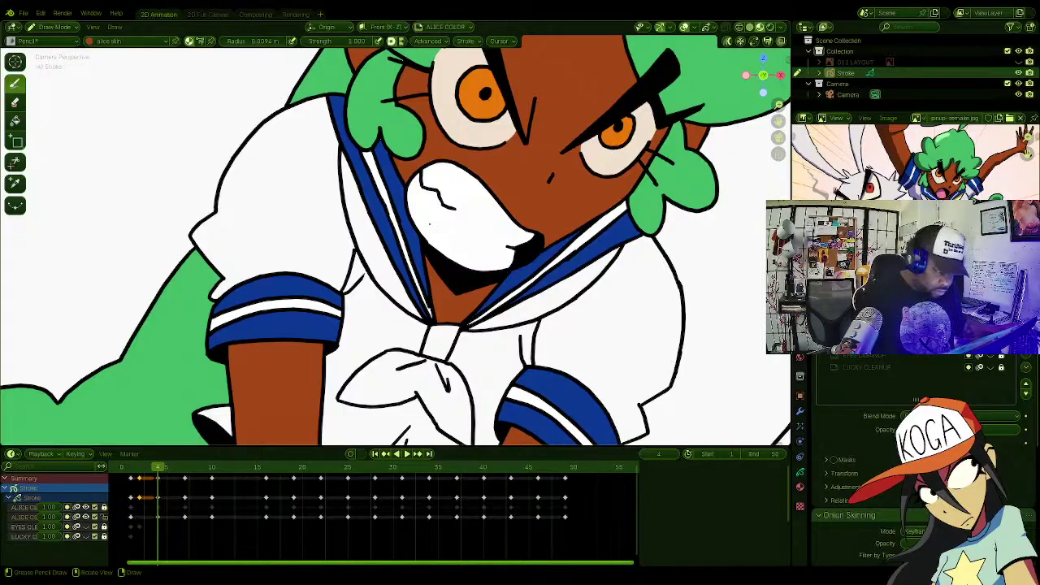
{"action": "middle_click_drag", "start_coordinate": [430, 225], "coordinate": [447, 257], "text": "shift"}
{"action": "left_click", "coordinate": [105, 42]}
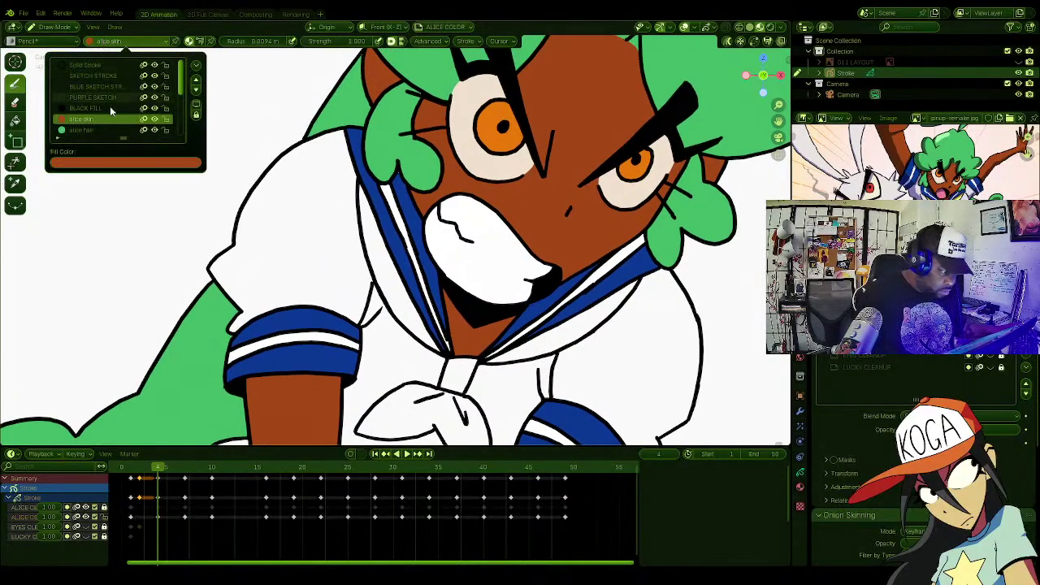
{"action": "scroll", "coordinate": [101, 98], "scroll_direction": "down", "scroll_amount": 4}
{"action": "left_click", "coordinate": [96, 87]}
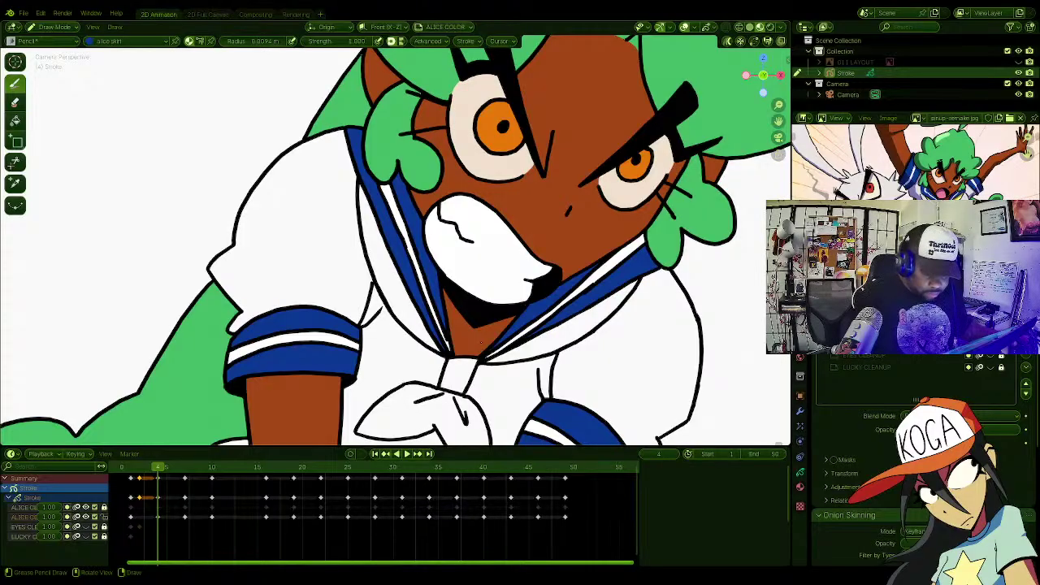
Step: Save the file and compare frame 4 with the fully coloured frame 3
{"action": "key", "text": "ctrl"}
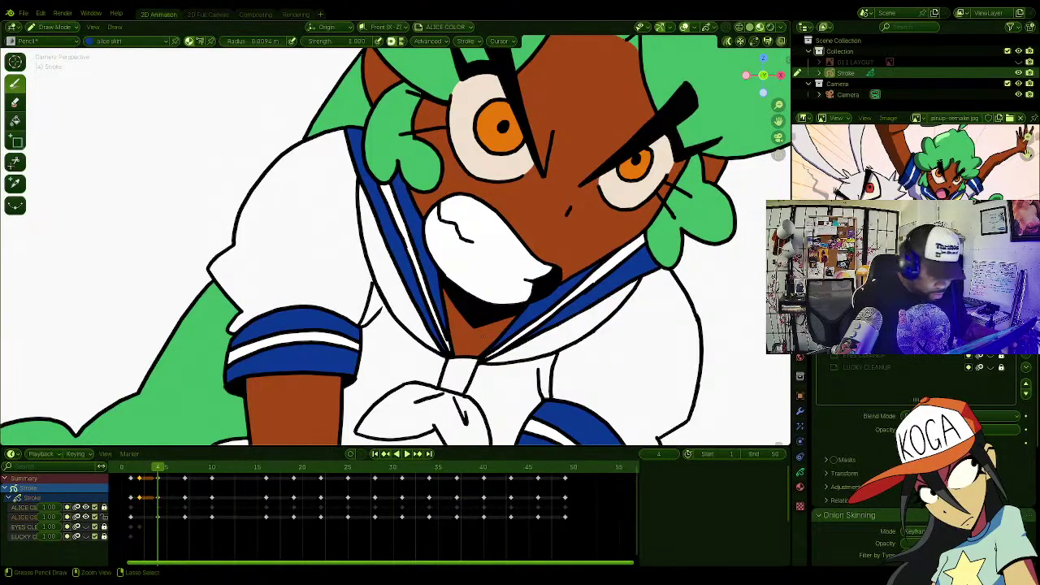
{"action": "middle_click_drag", "start_coordinate": [396, 244], "coordinate": [374, 280], "text": "ctrl"}
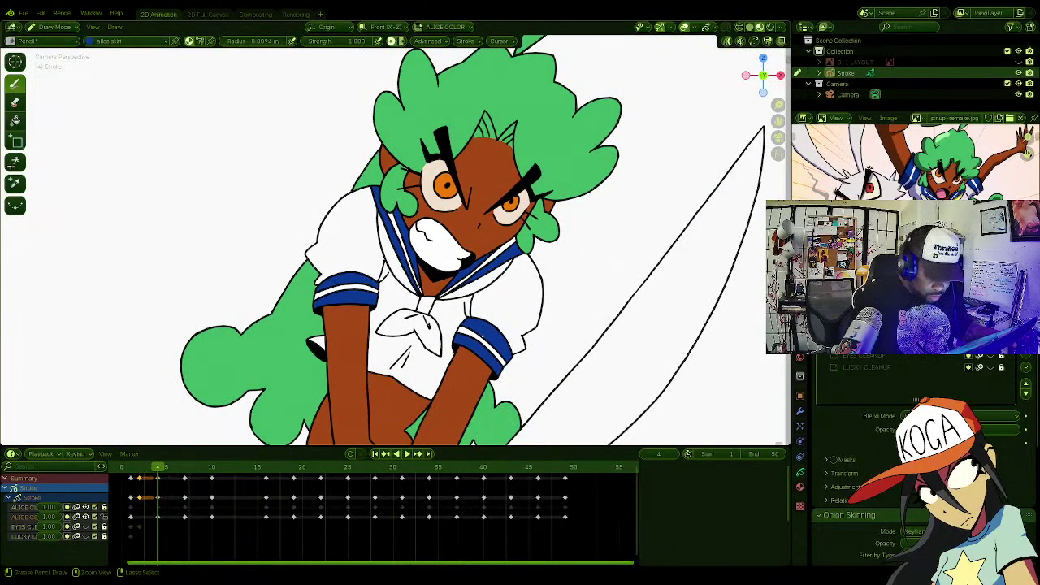
{"action": "middle_click_drag", "start_coordinate": [507, 332], "coordinate": [489, 245], "text": "shift"}
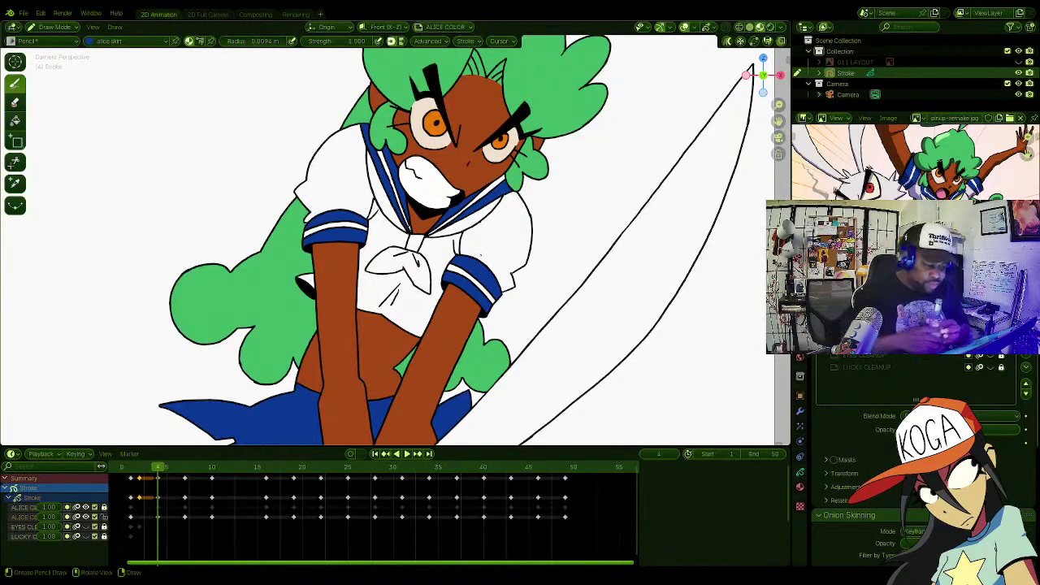
{"action": "key", "text": "ctrl+s"}
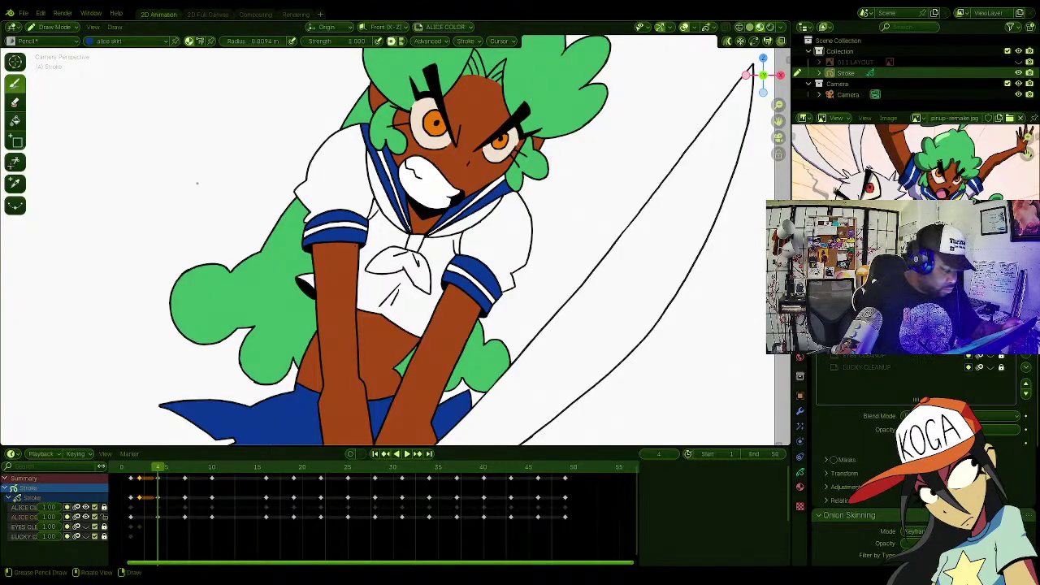
{"action": "key", "text": "Right"}
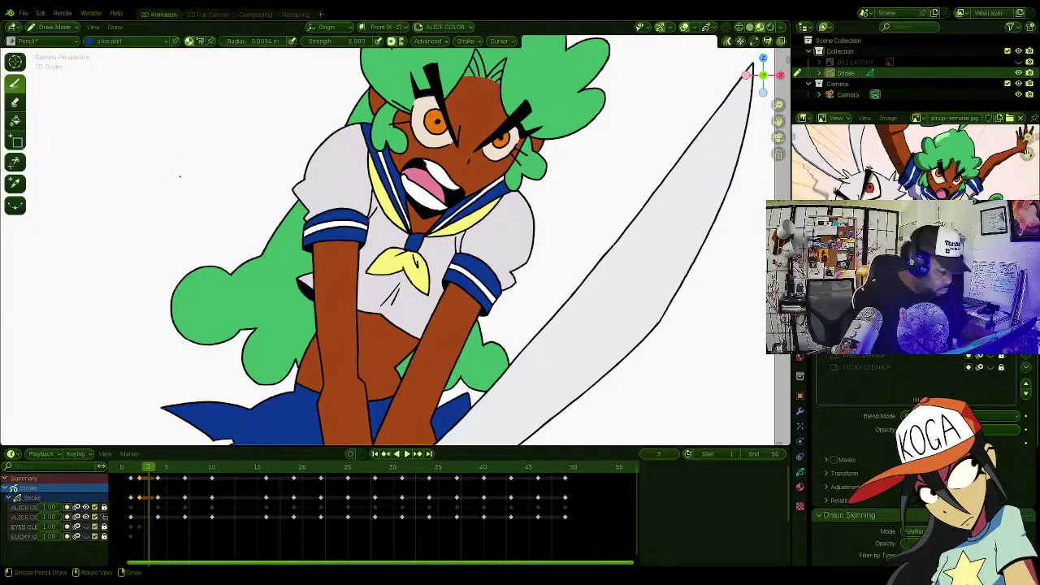
{"action": "key", "text": "Left"}
Step: Fill the outer collar edges and the neck scarf on frame 4 with the alice scarf material, using the Fill tool
{"action": "left_click", "coordinate": [122, 41]}
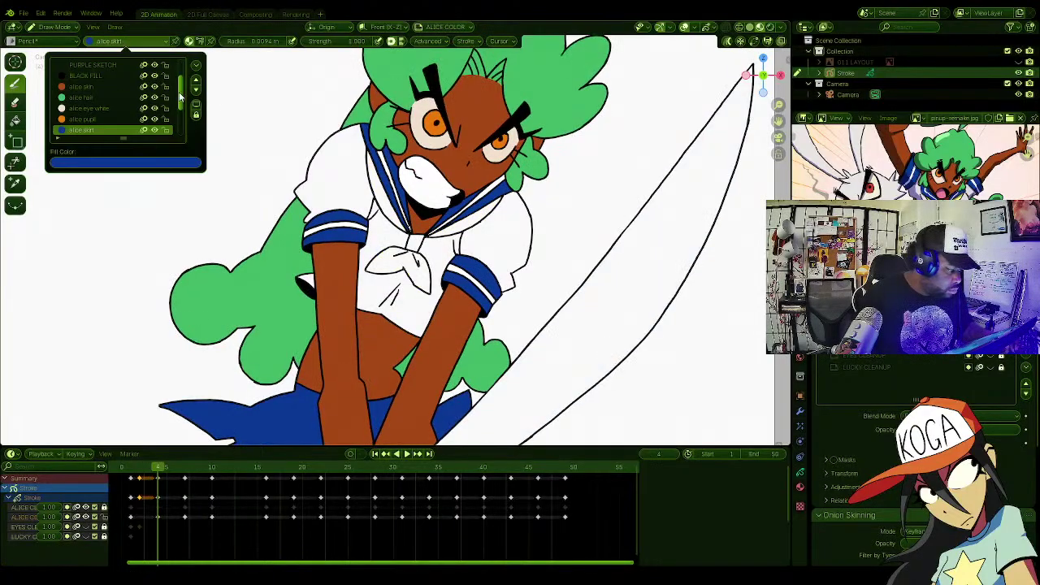
{"action": "scroll", "coordinate": [180, 97], "scroll_direction": "down", "scroll_amount": 4}
{"action": "left_click", "coordinate": [76, 98]}
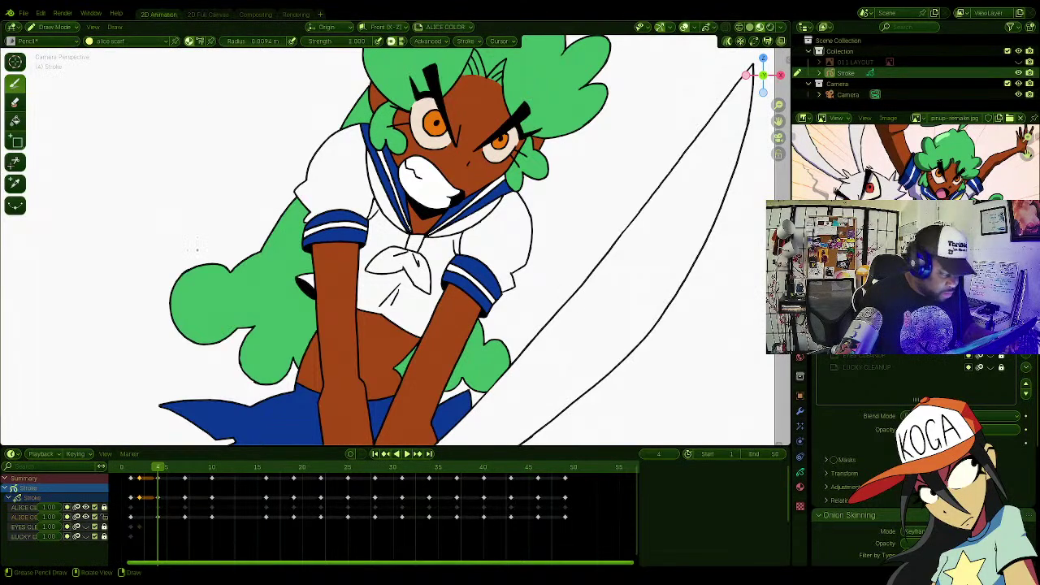
{"action": "left_click", "coordinate": [16, 121]}
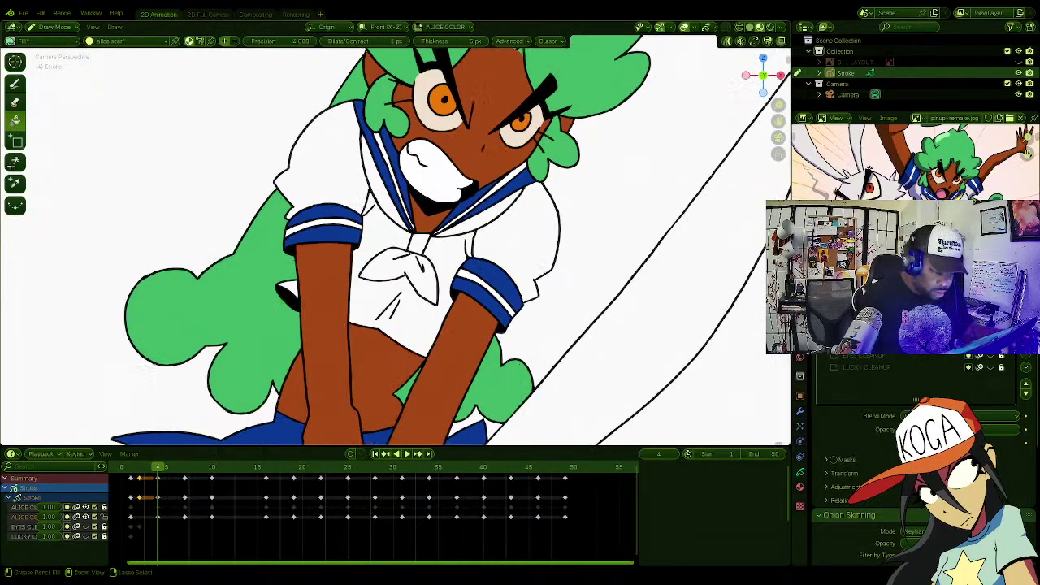
{"action": "scroll", "coordinate": [395, 240], "scroll_direction": "up", "scroll_amount": 2}
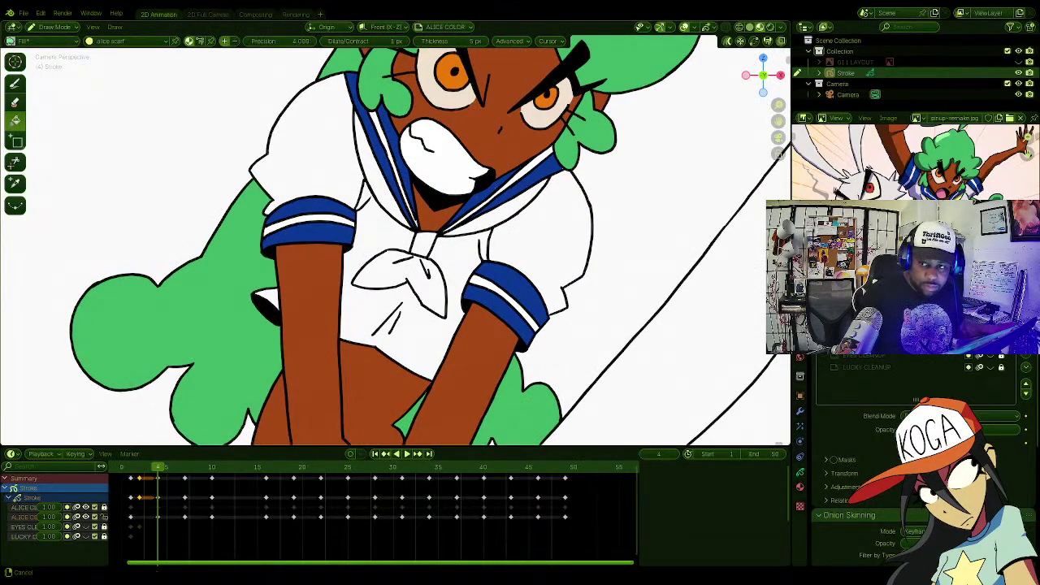
{"action": "middle_click_drag", "start_coordinate": [496, 187], "coordinate": [490, 226], "text": "shift"}
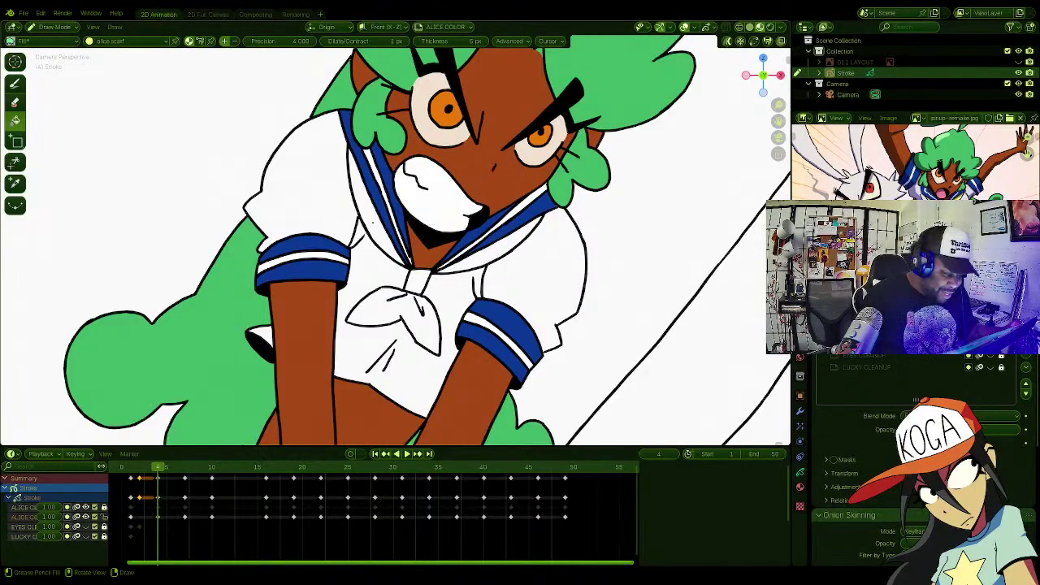
{"action": "left_click", "coordinate": [377, 219]}
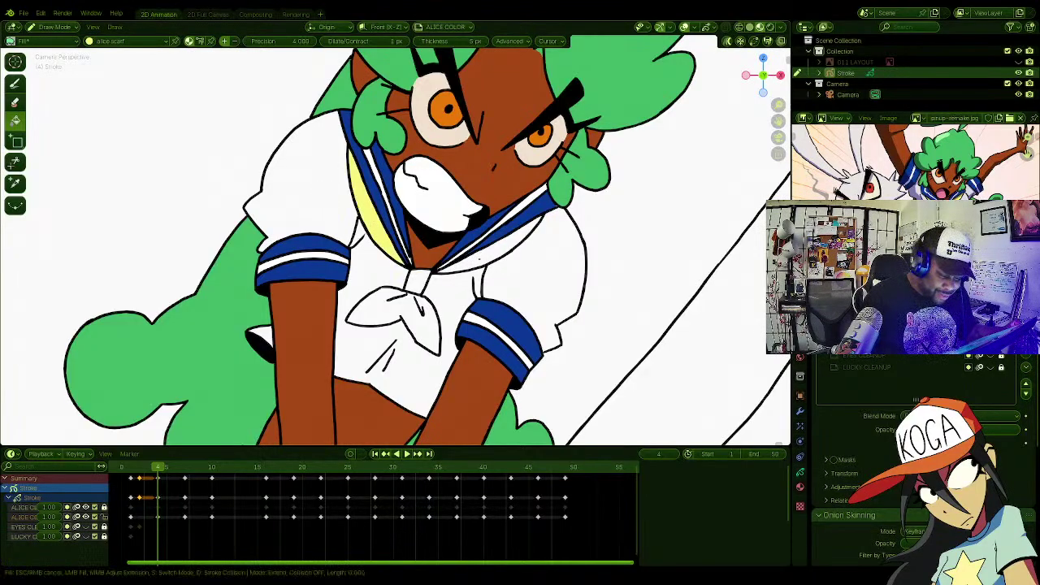
{"action": "left_click", "coordinate": [479, 260]}
{"action": "left_click", "coordinate": [396, 321]}
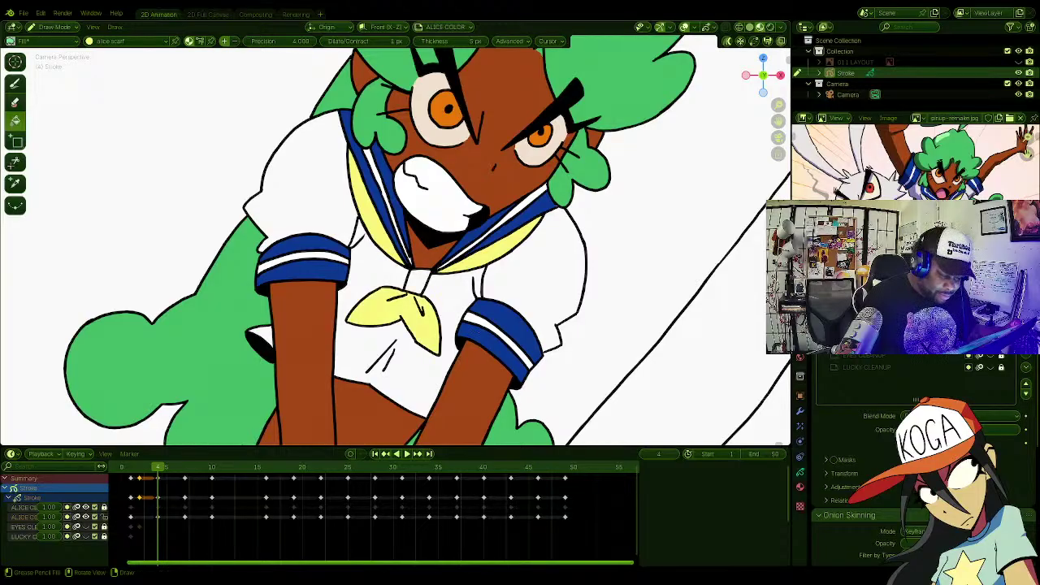
Step: Fill the scarf's knot on frame 4 with the alice skirt material
{"action": "left_click", "coordinate": [122, 40]}
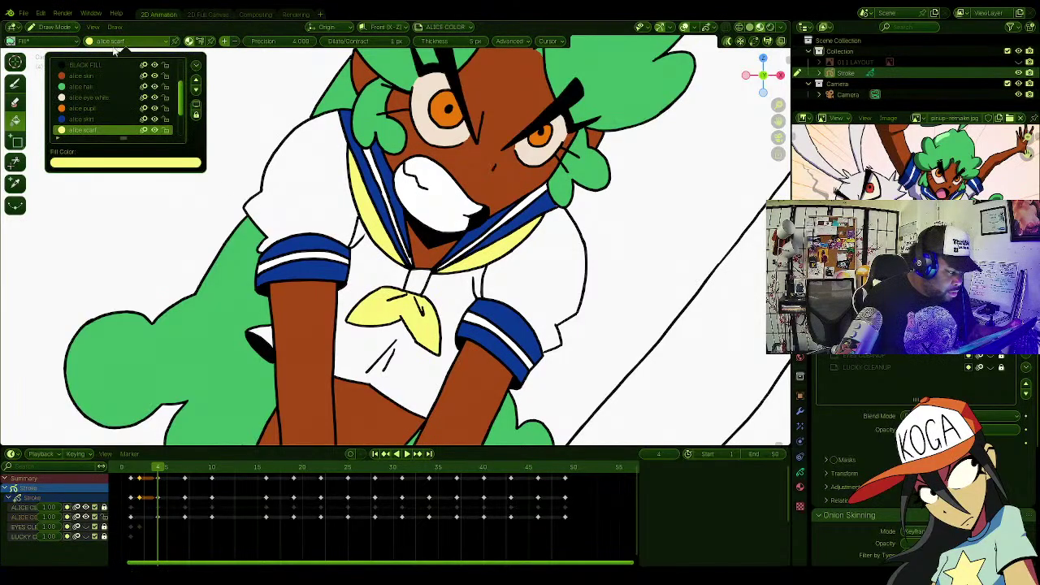
{"action": "left_click", "coordinate": [75, 120]}
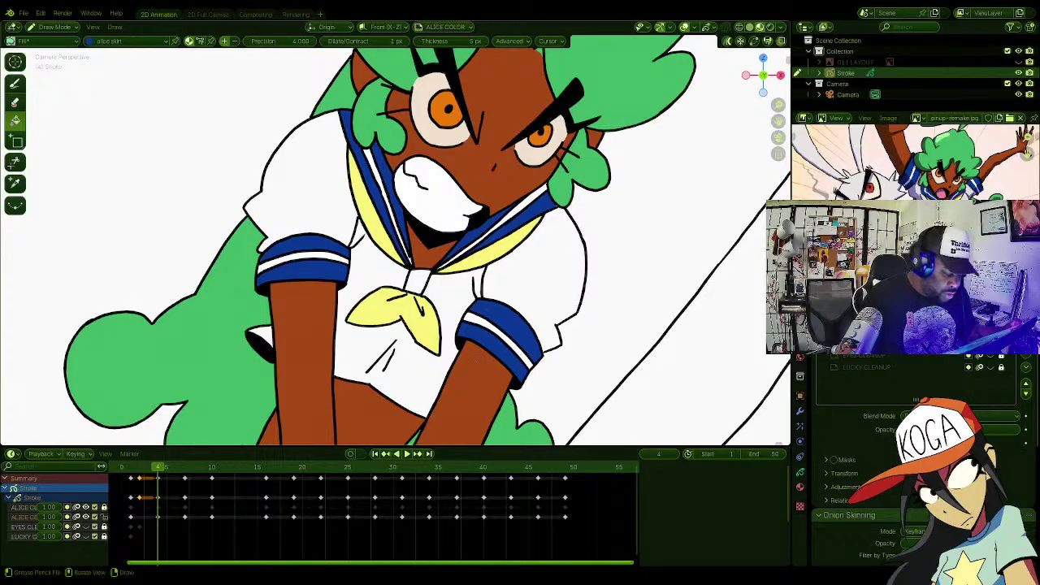
{"action": "left_click", "coordinate": [414, 282]}
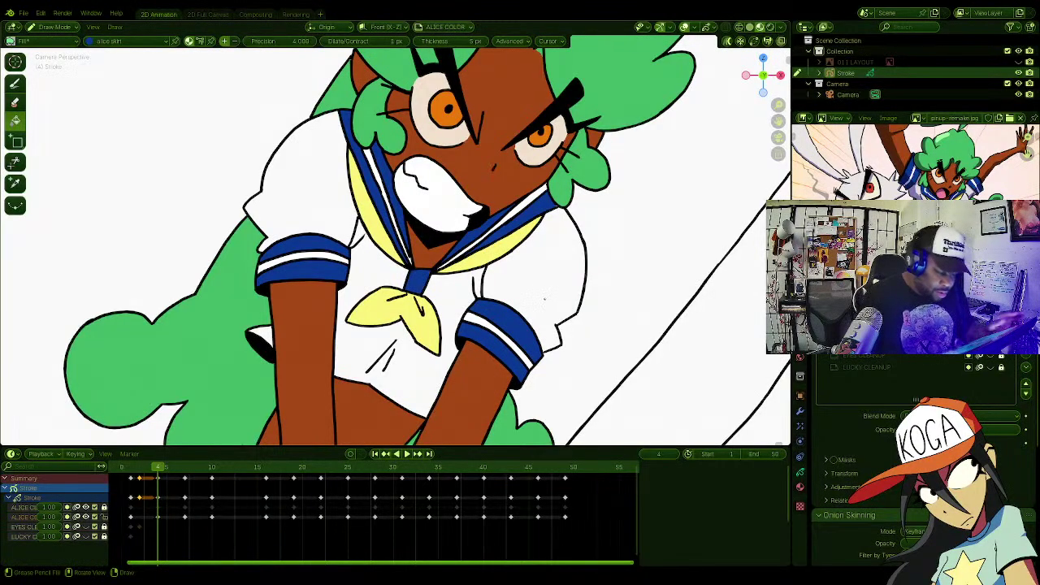
Step: Fill both sleeves and the torso of the sailor top on frame 4 with the alice shirt material
{"action": "scroll", "coordinate": [533, 320], "scroll_direction": "down", "scroll_amount": 4}
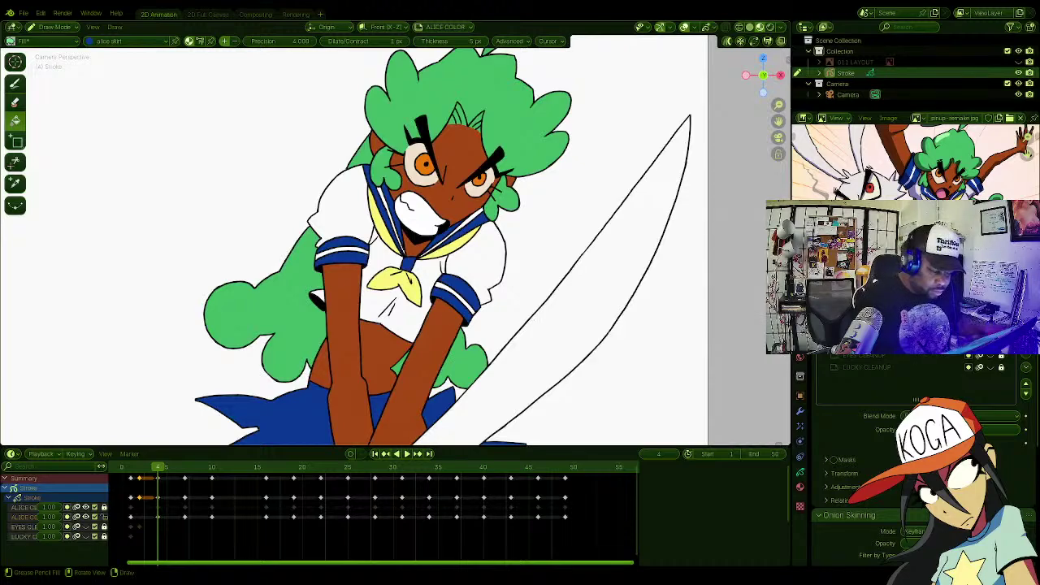
{"action": "middle_click_drag", "start_coordinate": [481, 334], "coordinate": [491, 293], "text": "shift"}
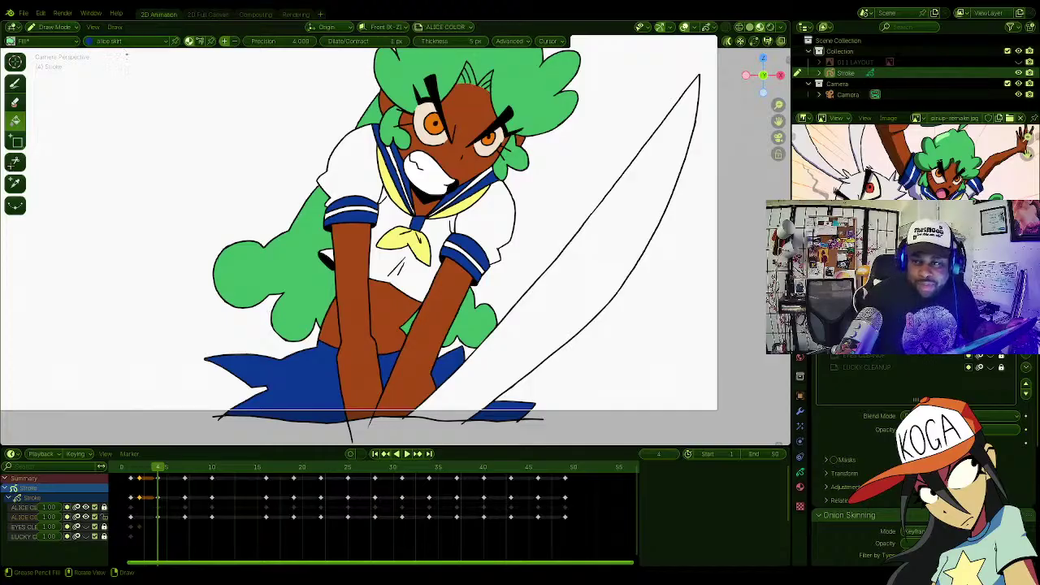
{"action": "left_click", "coordinate": [126, 40]}
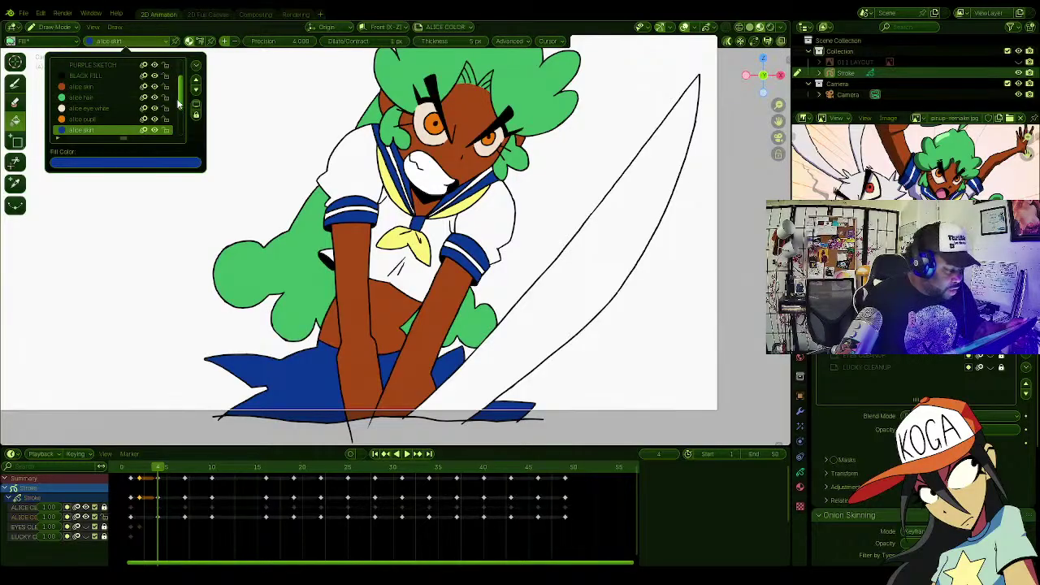
{"action": "left_click_drag", "start_coordinate": [182, 96], "coordinate": [185, 128]}
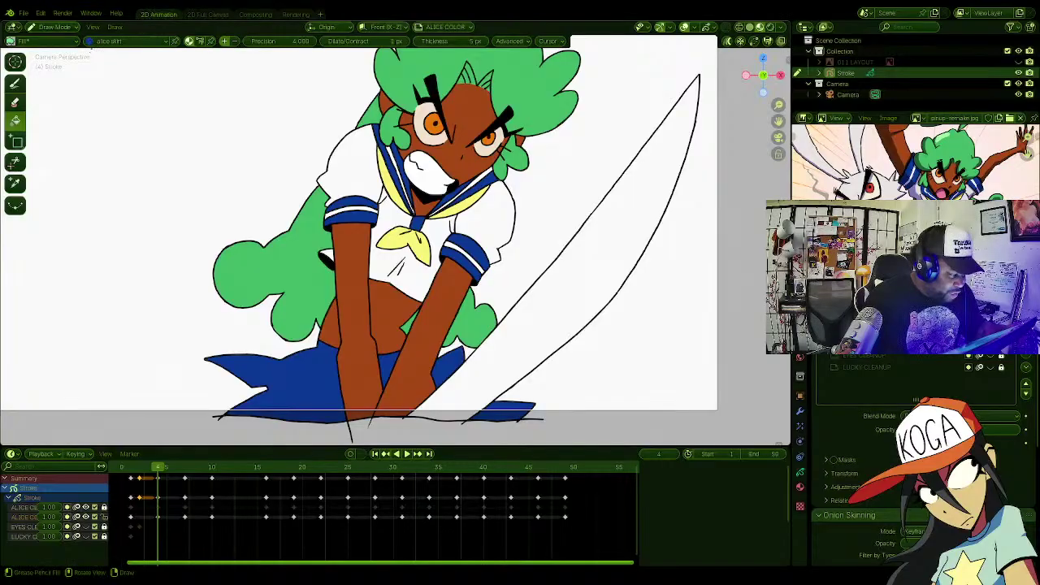
{"action": "left_click", "coordinate": [104, 41]}
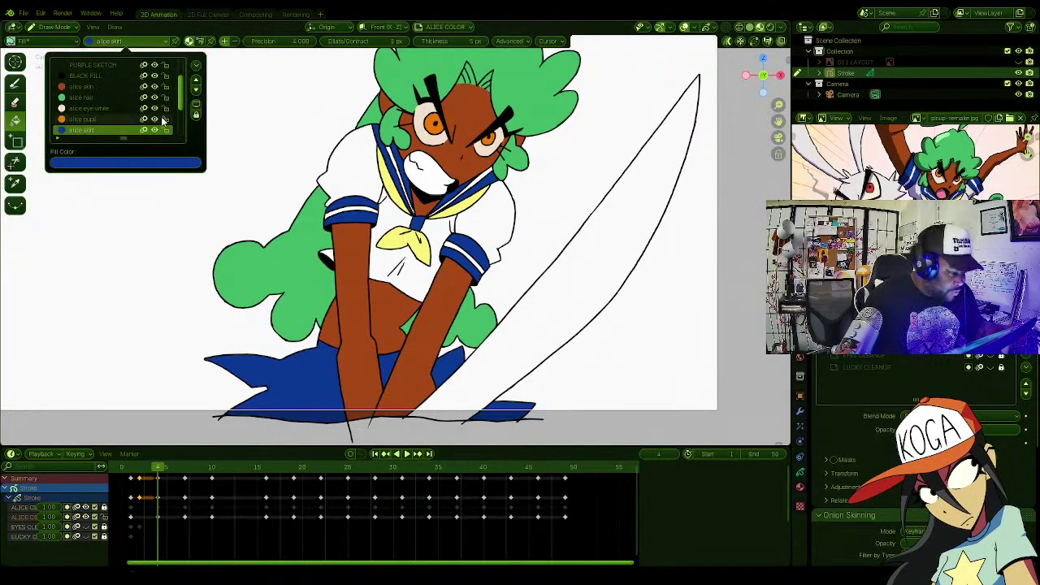
{"action": "left_click", "coordinate": [114, 42]}
{"action": "scroll", "coordinate": [180, 88], "scroll_direction": "down", "scroll_amount": 5}
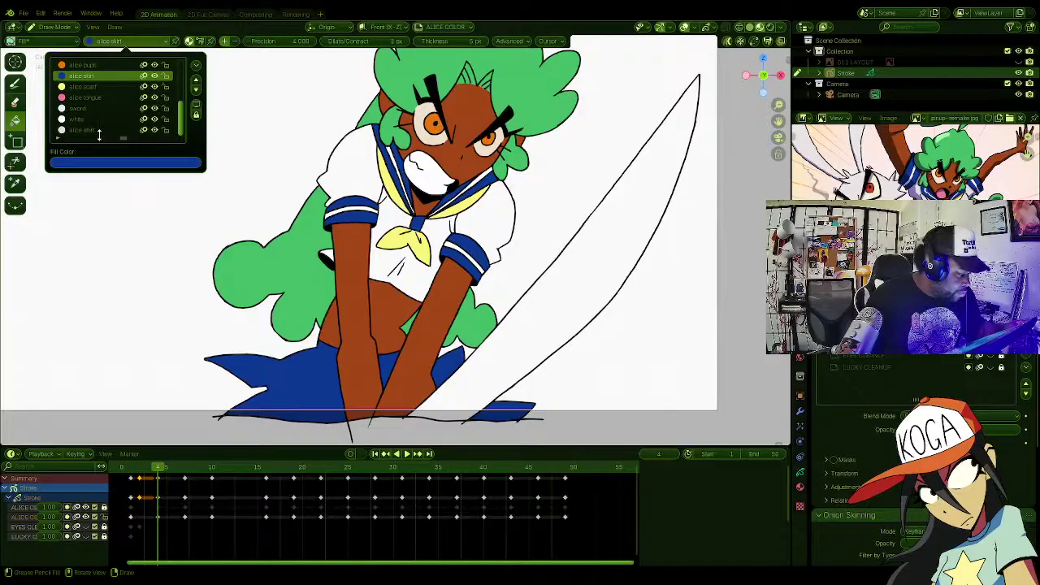
{"action": "left_click", "coordinate": [130, 129]}
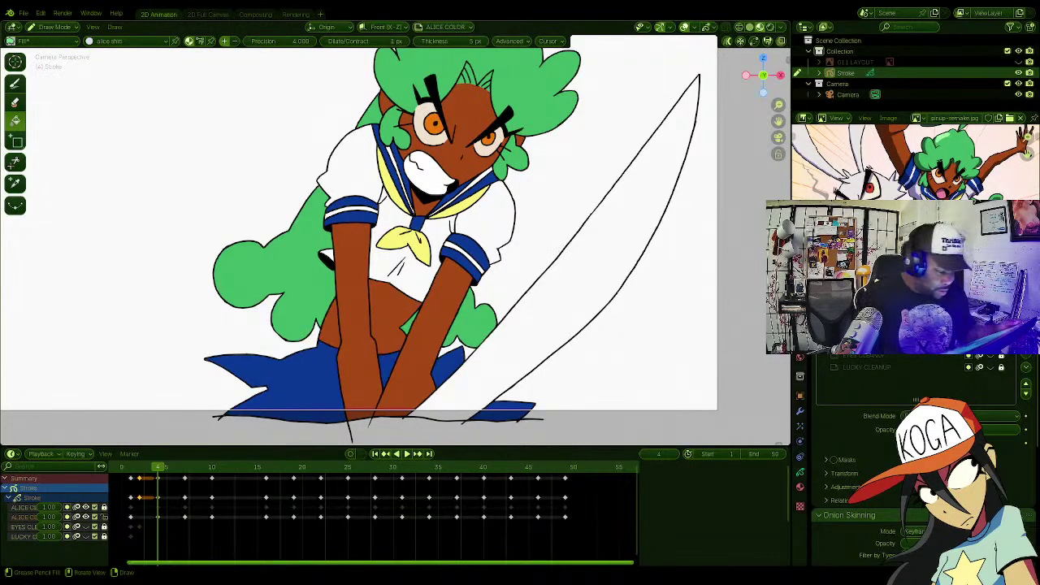
{"action": "left_click", "coordinate": [367, 179]}
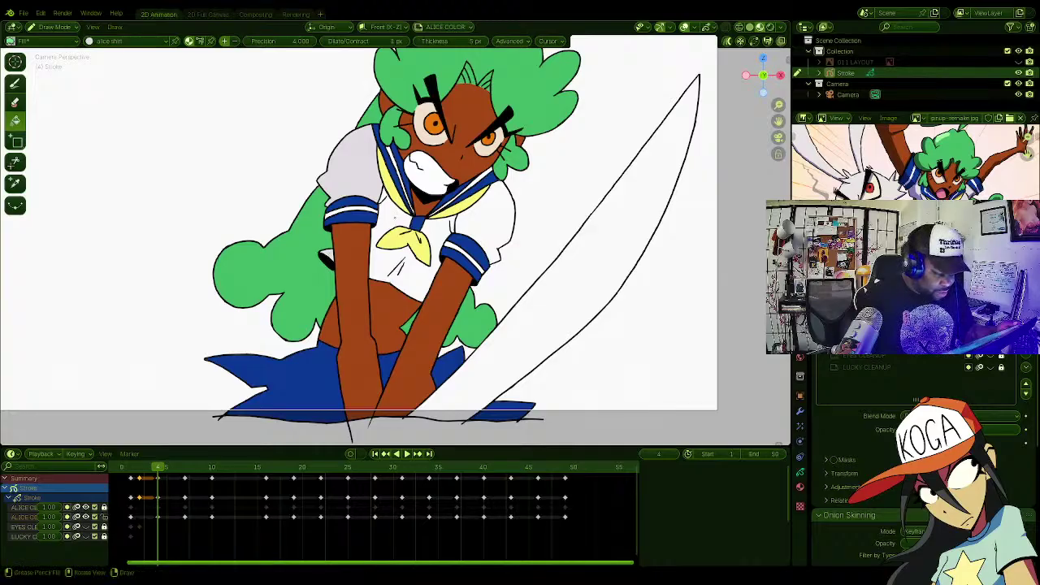
{"action": "left_click", "coordinate": [390, 208]}
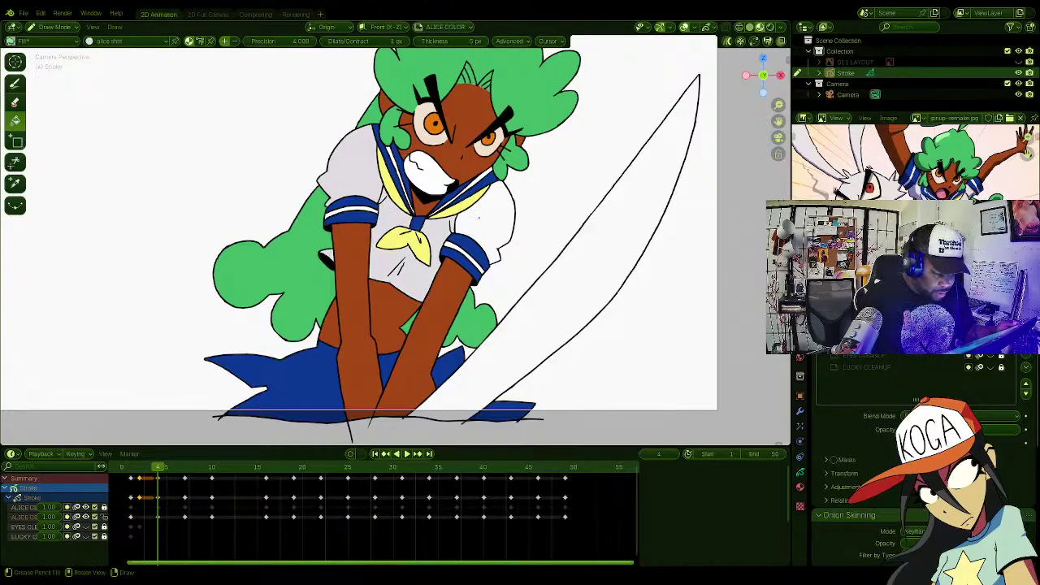
{"action": "left_click", "coordinate": [487, 223]}
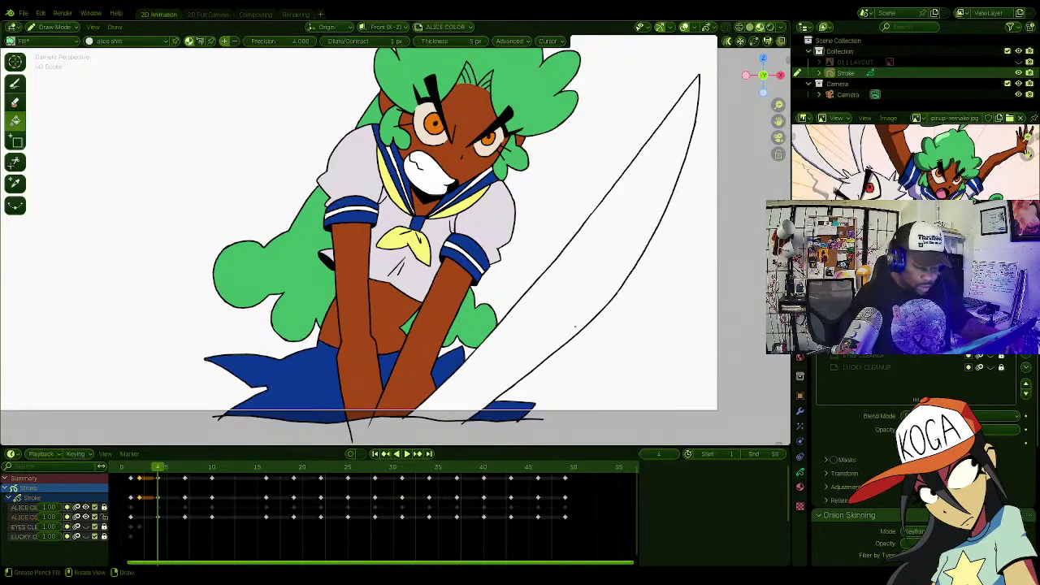
Step: Compare the shirt and sword colours on frame 4 with the fully coloured frame 3
{"action": "key", "text": "Left"}
{"action": "key", "text": "Right"}
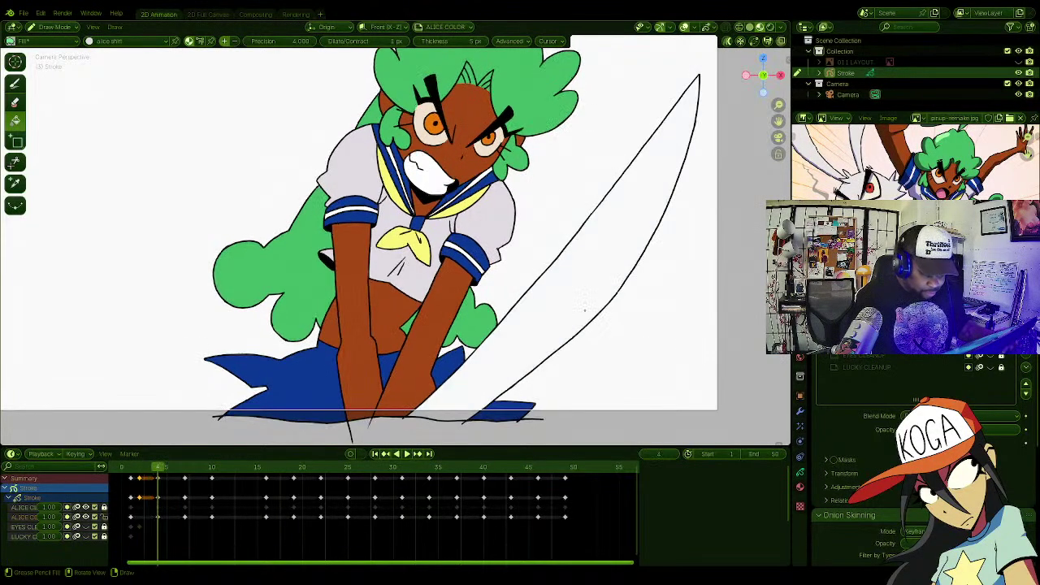
{"action": "key", "text": "Left"}
{"action": "key", "text": "Right"}
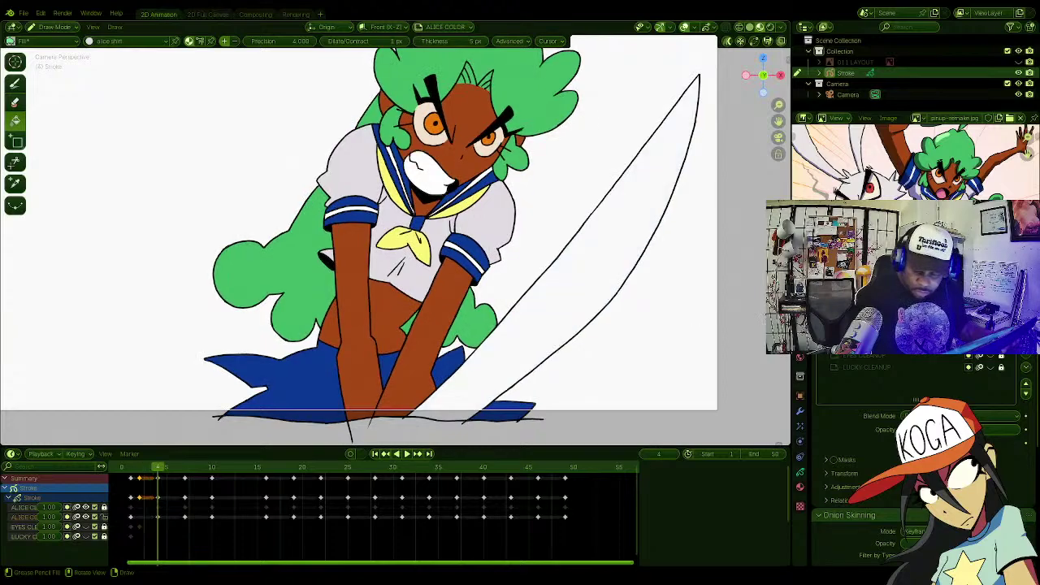
Step: Try to fill the sword blade on frame 4 with the white material
{"action": "left_click", "coordinate": [800, 487]}
{"action": "left_click", "coordinate": [875, 351]}
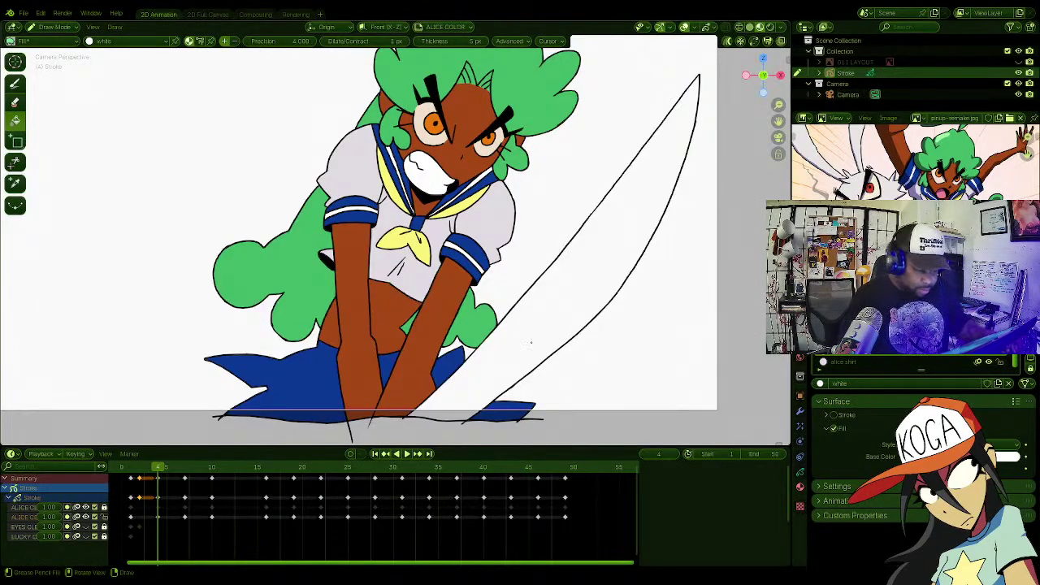
{"action": "left_click", "coordinate": [616, 345]}
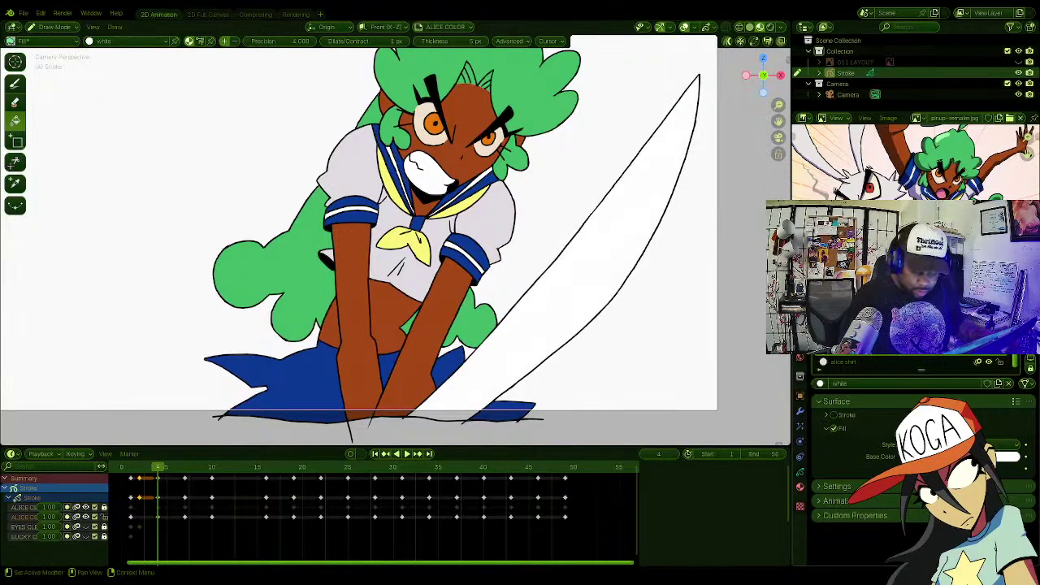
{"action": "key", "text": "ctrl+z"}
Step: Fill the sword blade on frame 4 with the sword material and check it against frame 3
{"action": "left_click", "coordinate": [862, 350]}
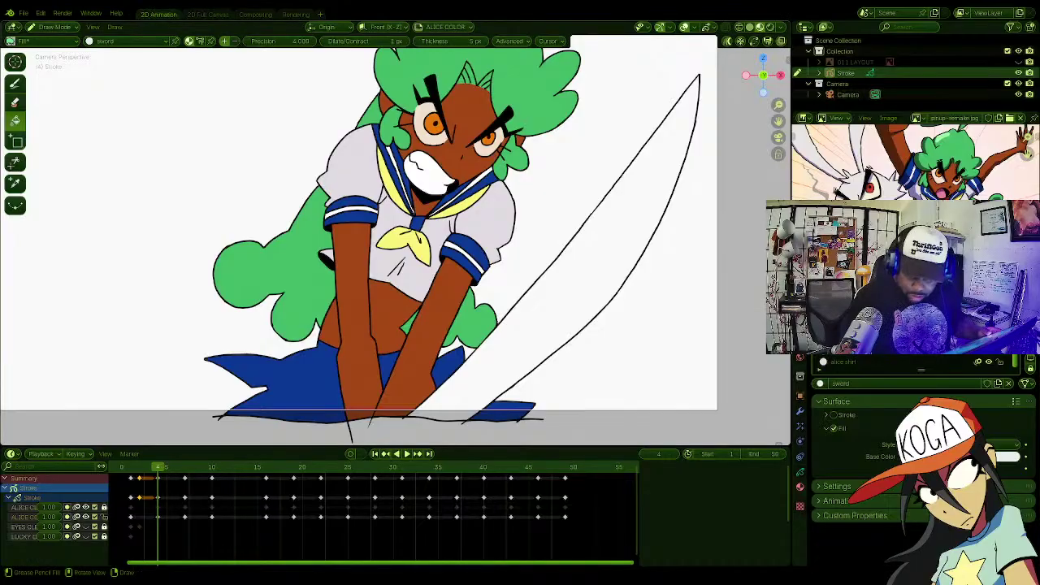
{"action": "left_click", "coordinate": [632, 321]}
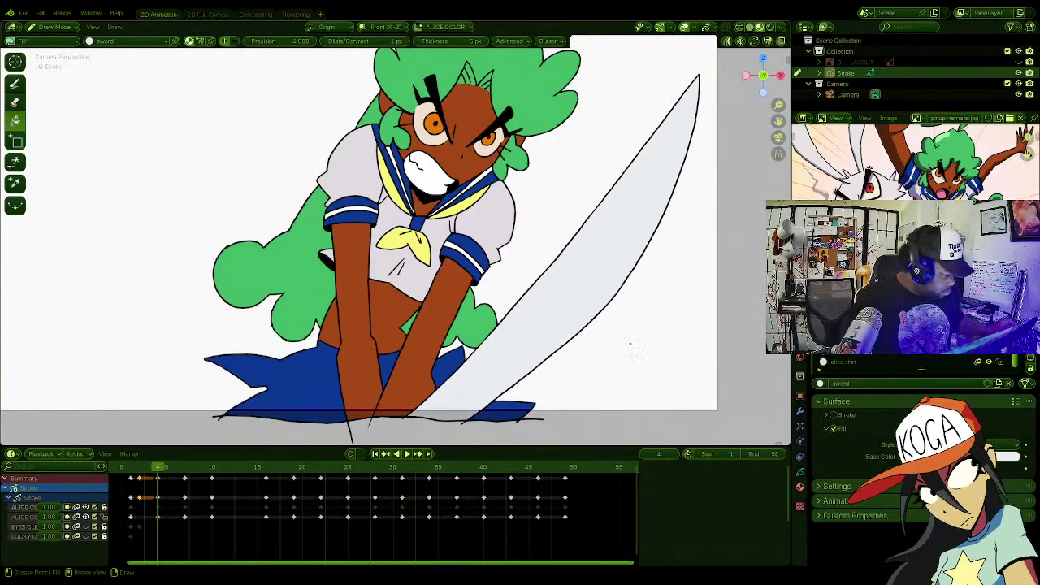
{"action": "key", "text": "Left"}
{"action": "key", "text": "Right"}
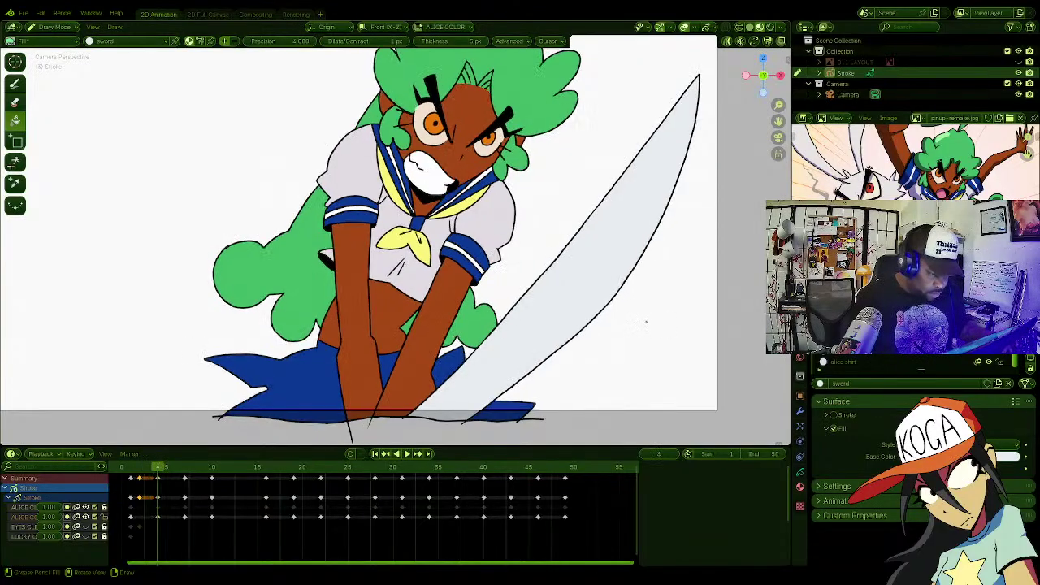
{"action": "key", "text": "Left"}
{"action": "key", "text": "Right"}
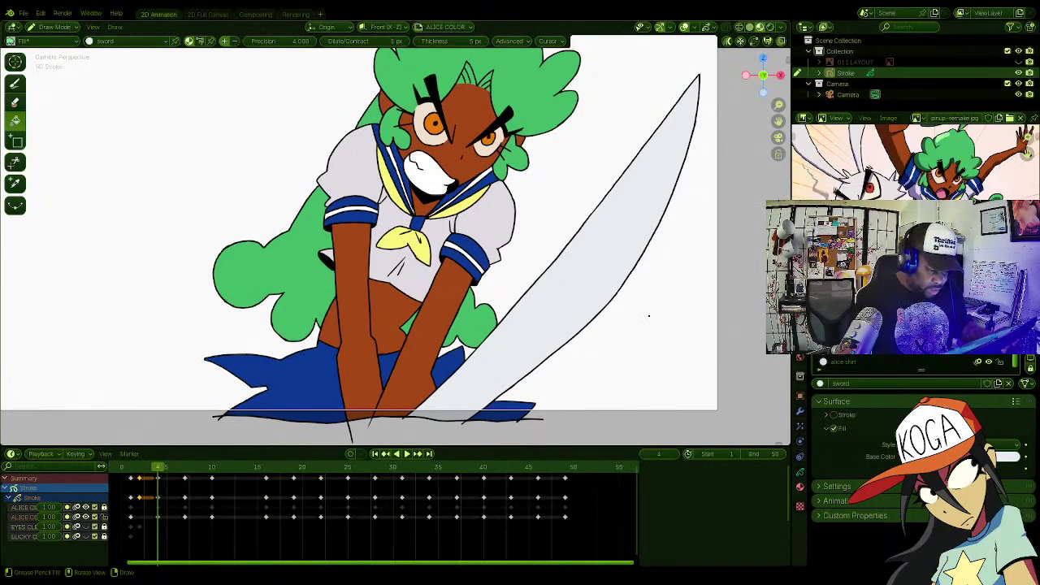
Step: Step back and forth between frame 4 and the earlier frames to check that their colouring matches
{"action": "key", "text": "Left"}
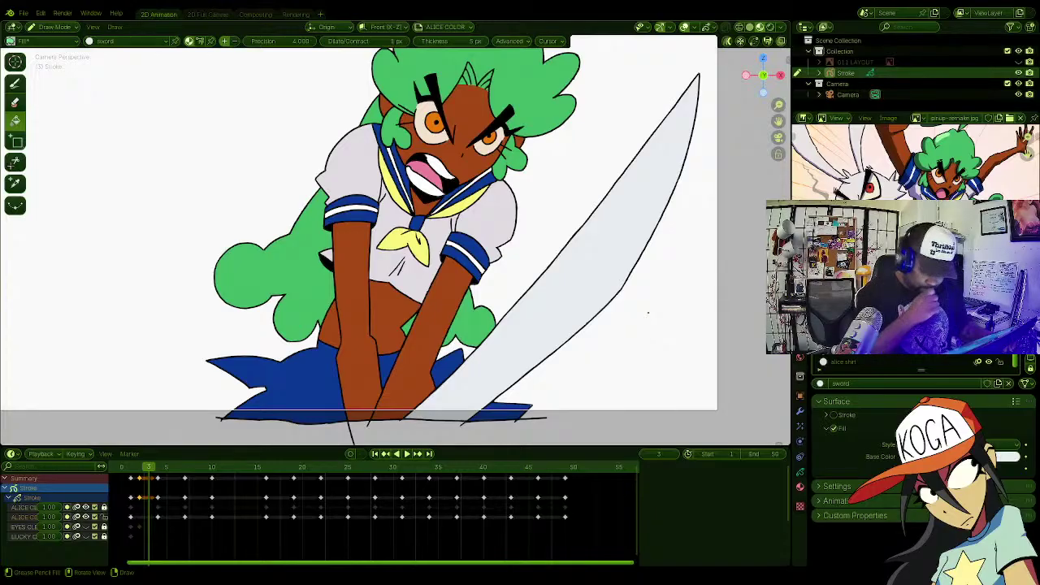
{"action": "key", "text": "Left"}
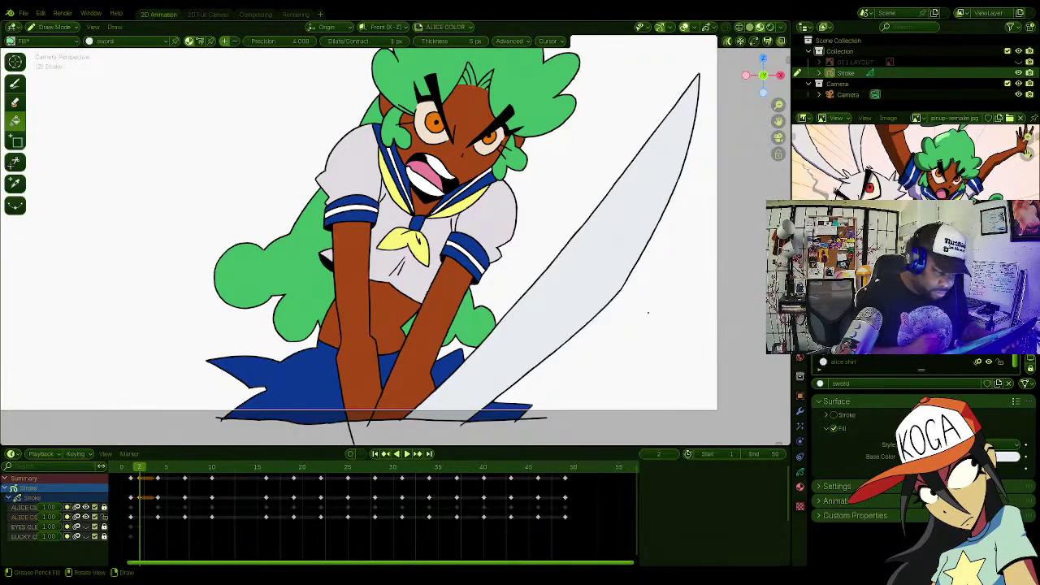
{"action": "key", "text": "Right"}
{"action": "key", "text": "Right"}
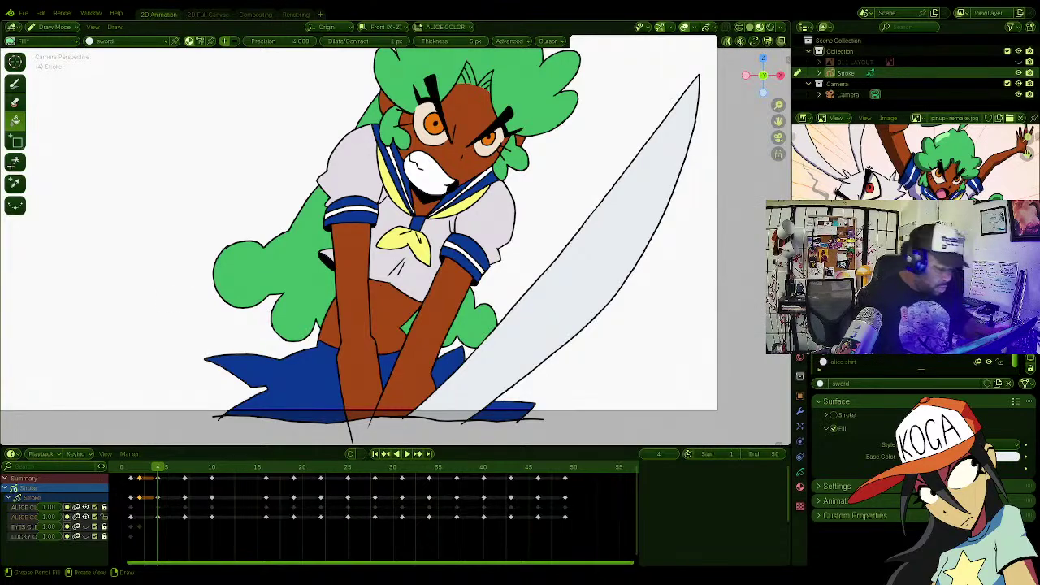
{"action": "key", "text": "Left"}
{"action": "key", "text": "Left"}
{"action": "key", "text": "Right"}
{"action": "key", "text": "Right"}
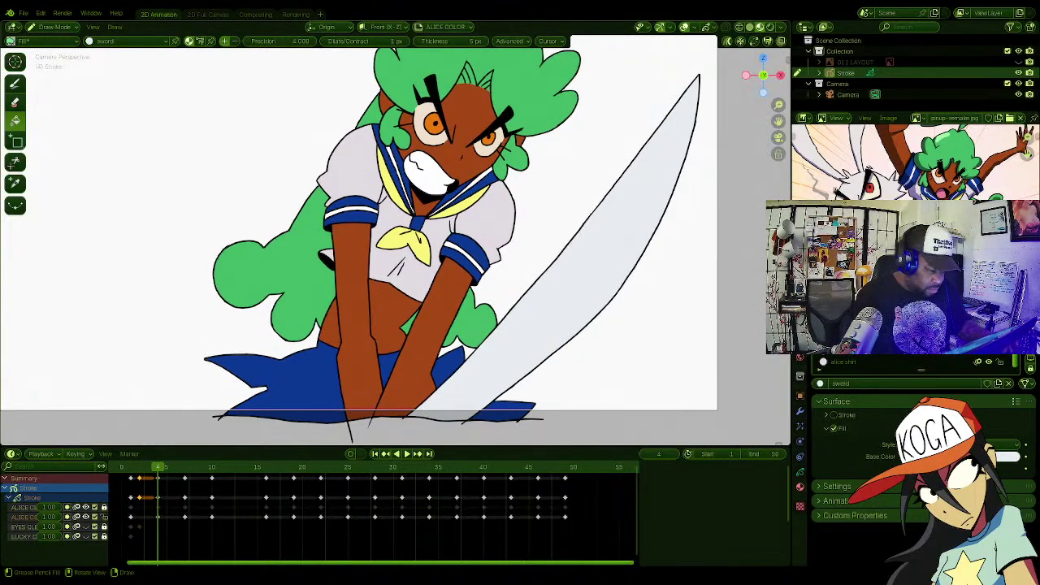
{"action": "key", "text": "Left"}
{"action": "key", "text": "Left"}
{"action": "key", "text": "Left"}
{"action": "key", "text": "Right"}
{"action": "key", "text": "Right"}
{"action": "key", "text": "Right"}
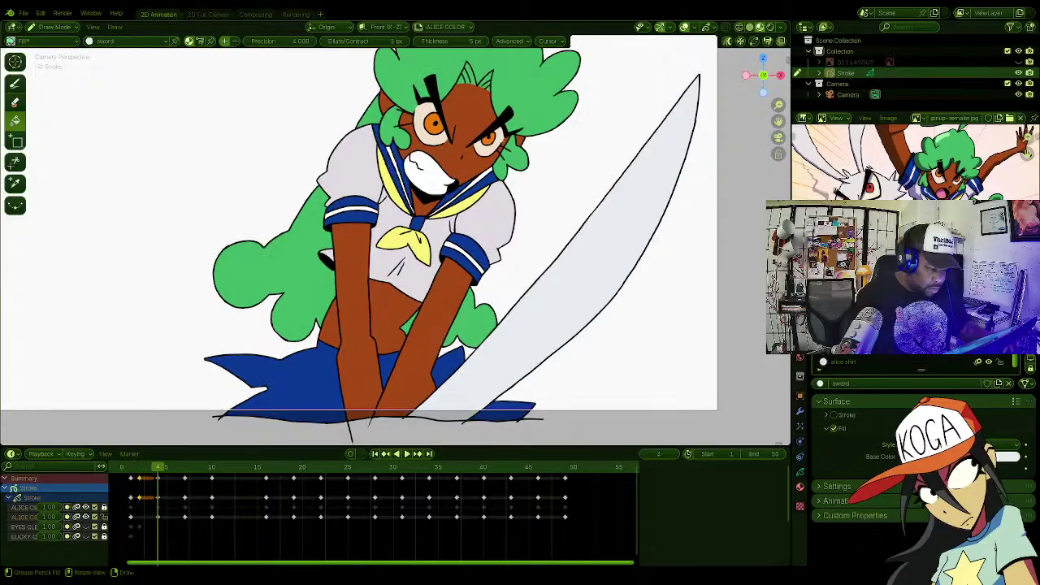
Step: Flip between the coloured frame 4 drawing and the uncoloured drawing on frame 7 to compare them
{"action": "key", "text": "Right"}
{"action": "key", "text": "Right"}
{"action": "key", "text": "Right"}
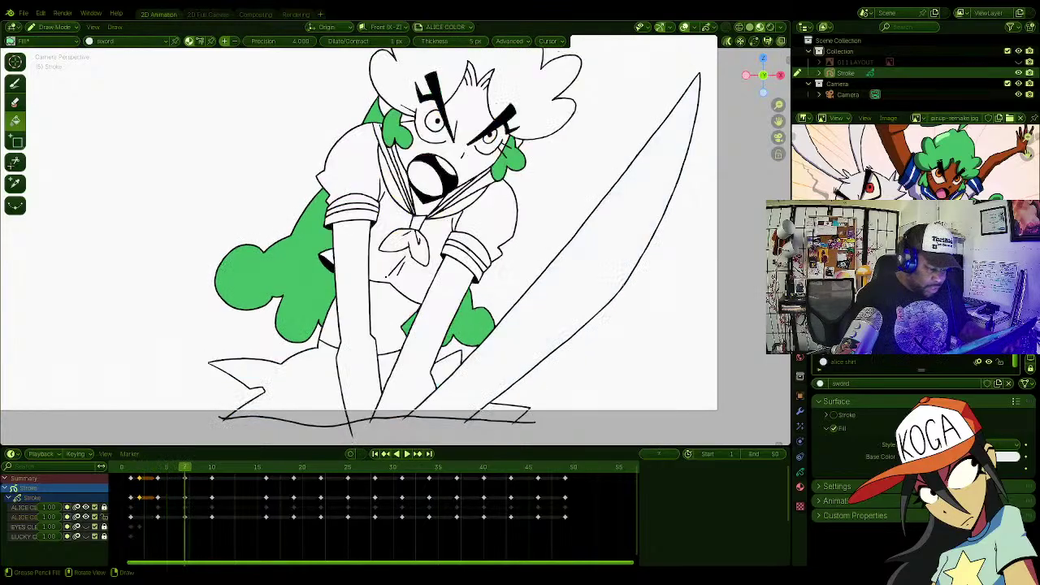
{"action": "key", "text": "Left"}
{"action": "key", "text": "Right"}
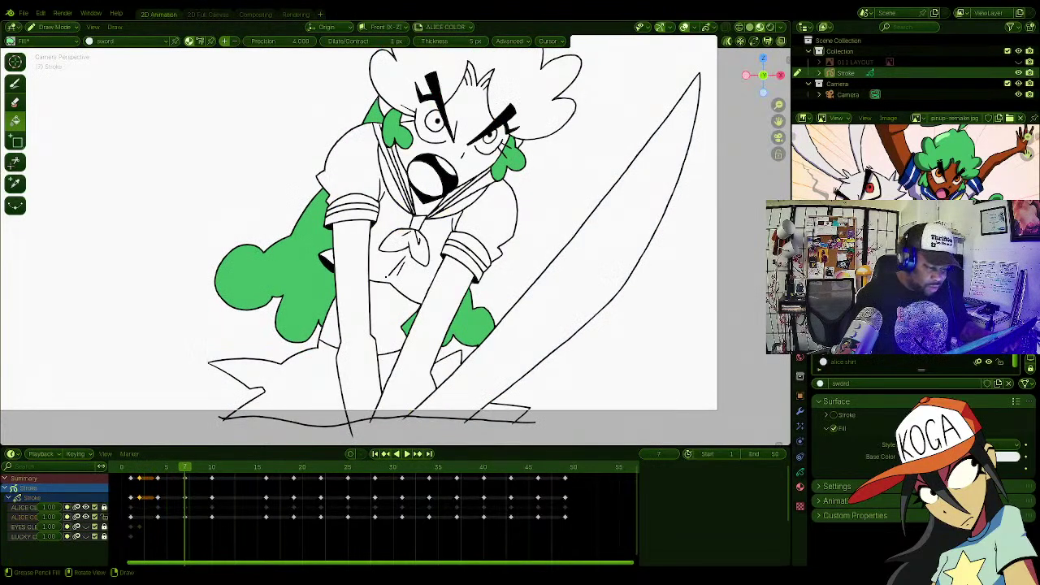
{"action": "key", "text": "Left"}
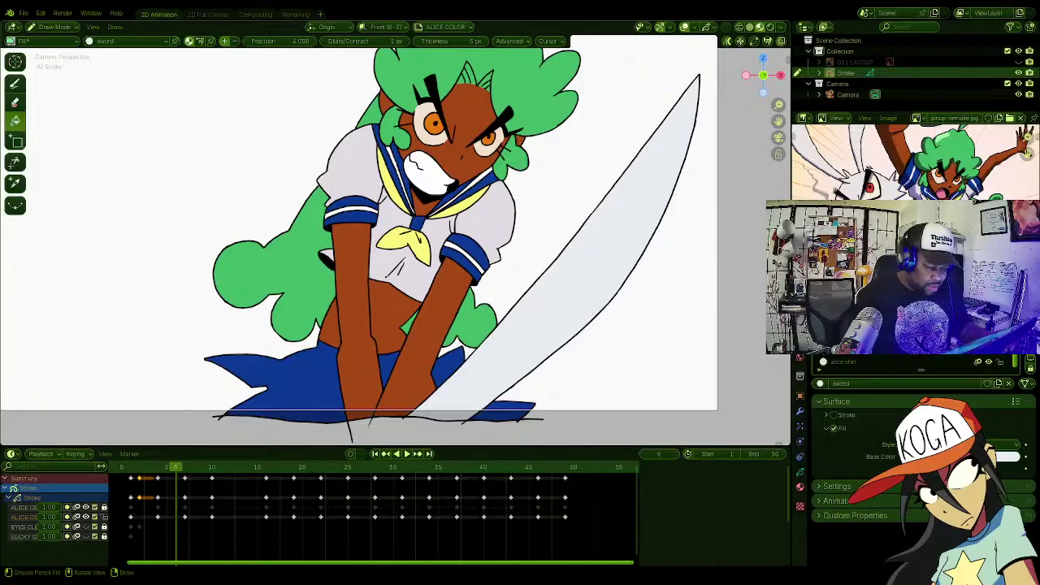
{"action": "key", "text": "Right"}
{"action": "key", "text": "Left"}
{"action": "key", "text": "Right"}
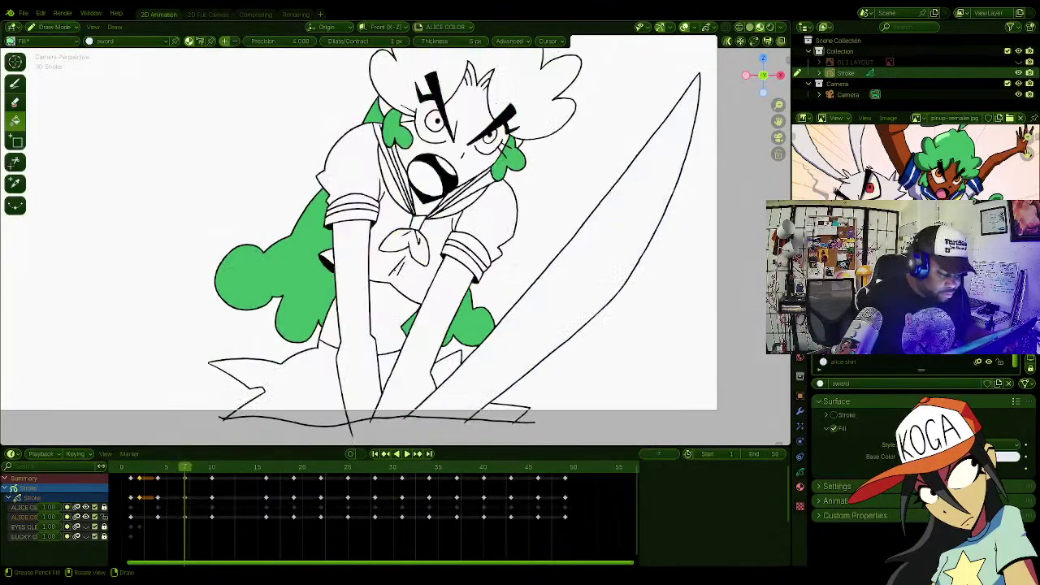
{"action": "key", "text": "Left"}
{"action": "key", "text": "Right"}
{"action": "key", "text": "Left"}
{"action": "key", "text": "Right"}
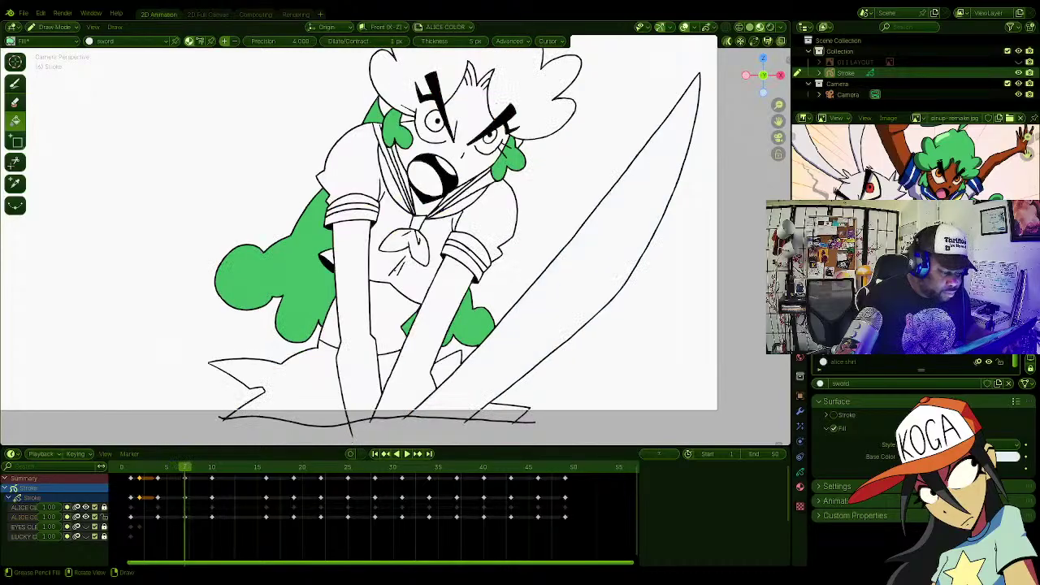
Step: Step through frames 2 to 7 and back to frame 4 to review the coloured motion
{"action": "key", "text": "Left"}
{"action": "key", "text": "Left"}
{"action": "key", "text": "Left"}
{"action": "key", "text": "Left"}
{"action": "key", "text": "Left"}
{"action": "key", "text": "Left"}
{"action": "key", "text": "Left"}
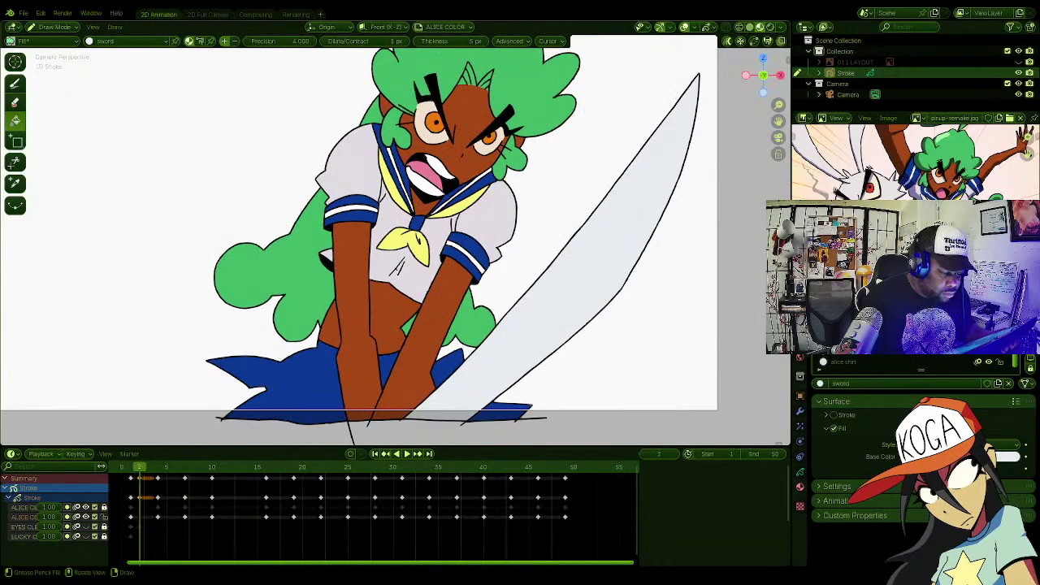
{"action": "key", "text": "Right"}
{"action": "key", "text": "Right"}
{"action": "key", "text": "Right"}
{"action": "key", "text": "Right"}
{"action": "key", "text": "Right"}
{"action": "key", "text": "Right"}
{"action": "key", "text": "Right"}
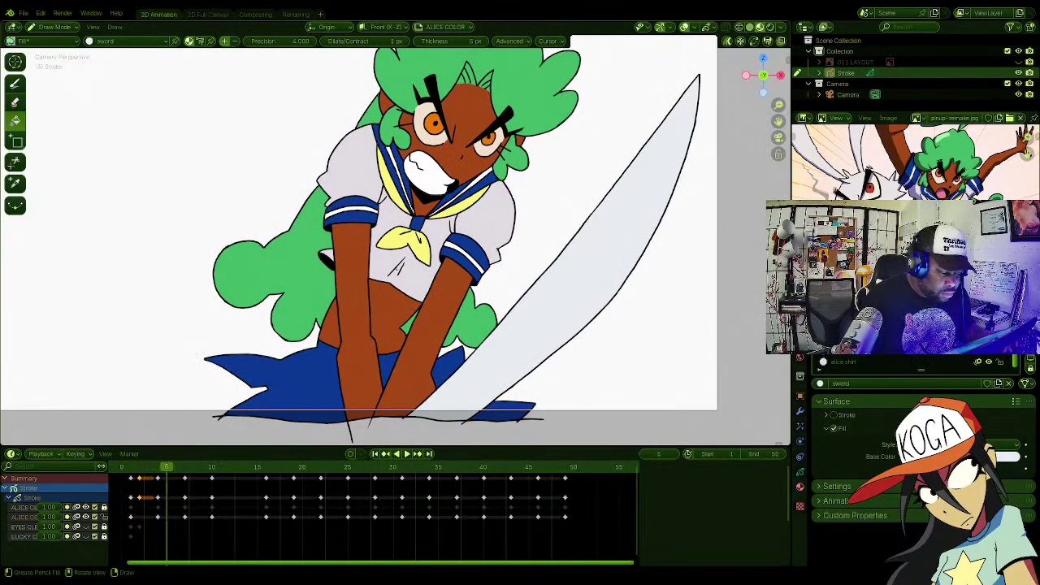
{"action": "key", "text": "Left"}
{"action": "key", "text": "Right"}
{"action": "key", "text": "Left"}
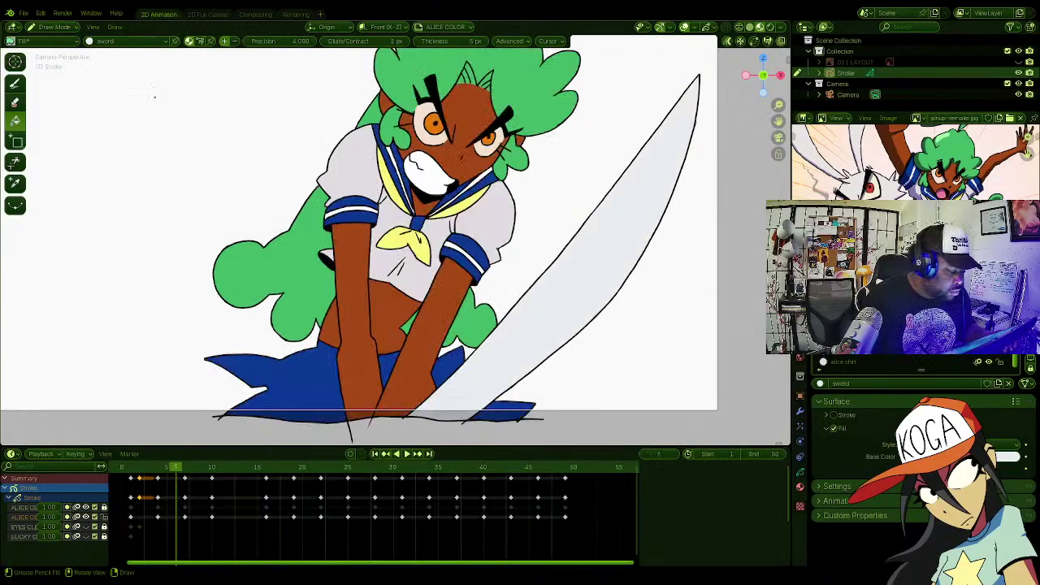
{"action": "key", "text": "Left"}
{"action": "key", "text": "Left"}
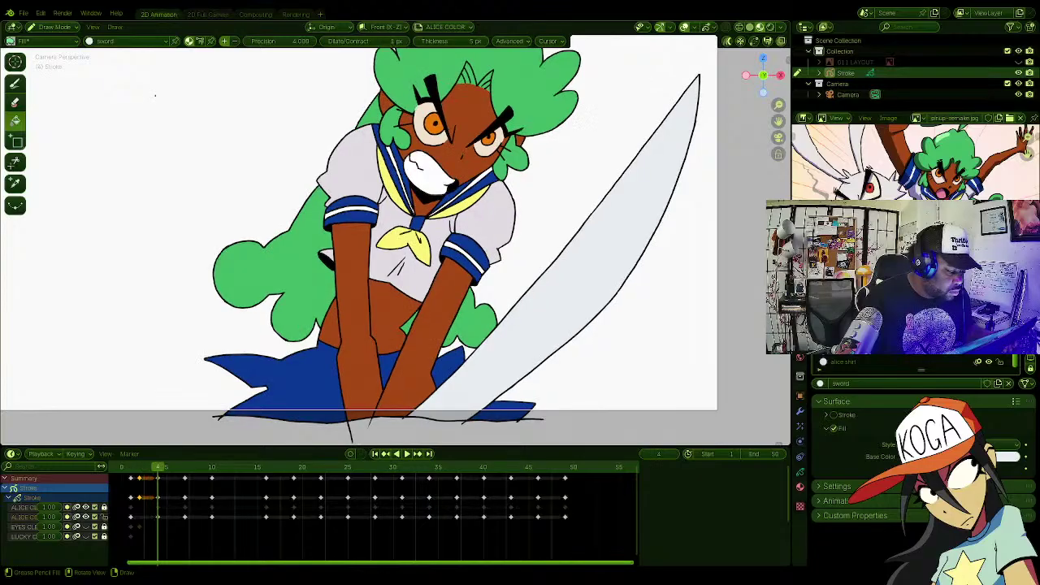
Step: Go to frame 7 and fill the main mass of hair on the head with the alice hair material
{"action": "key", "text": "Right"}
{"action": "key", "text": "Right"}
{"action": "key", "text": "Right"}
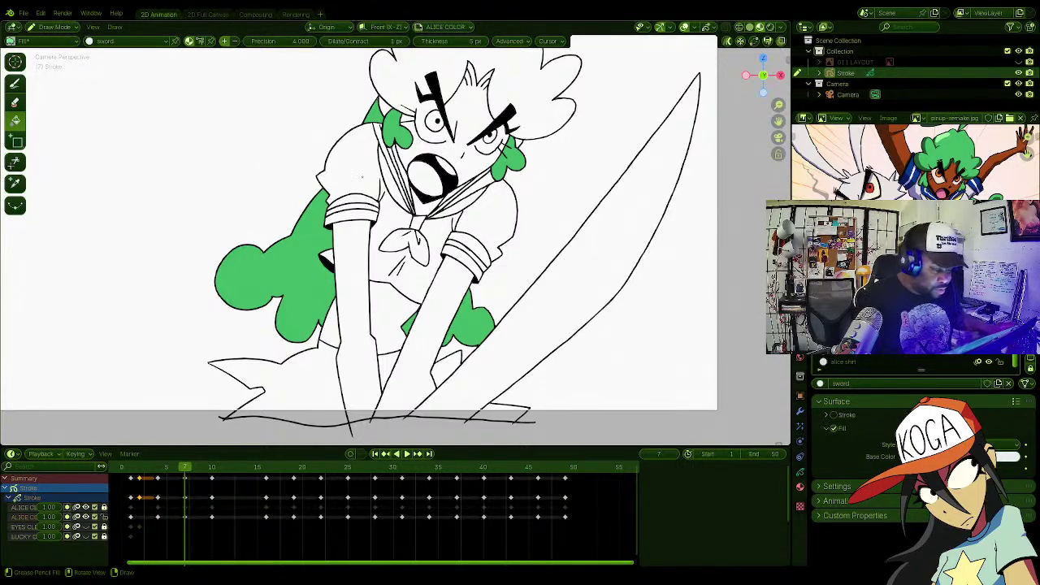
{"action": "scroll", "coordinate": [358, 240], "scroll_direction": "up", "scroll_amount": 2}
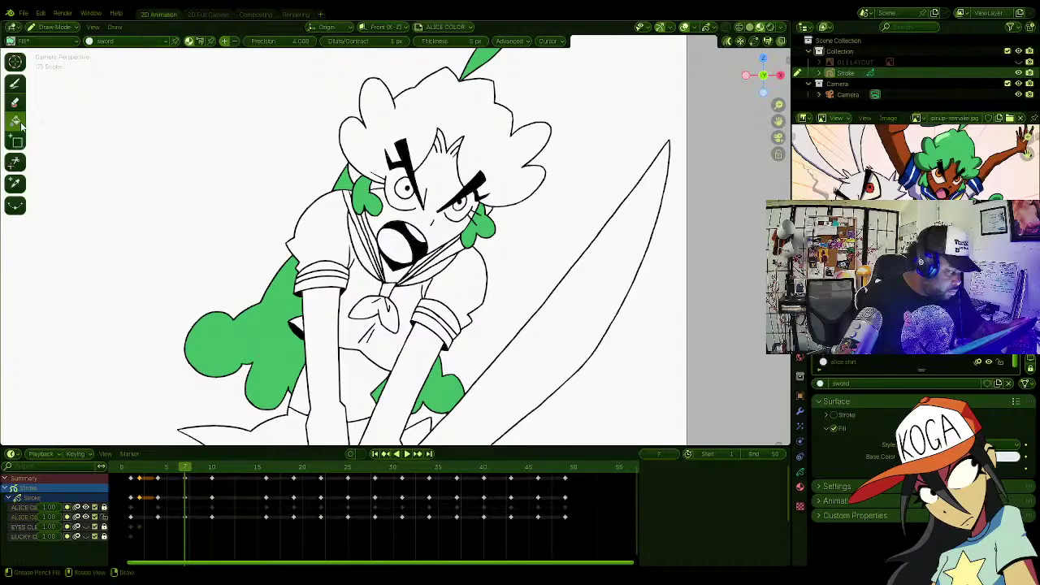
{"action": "left_click", "coordinate": [113, 42]}
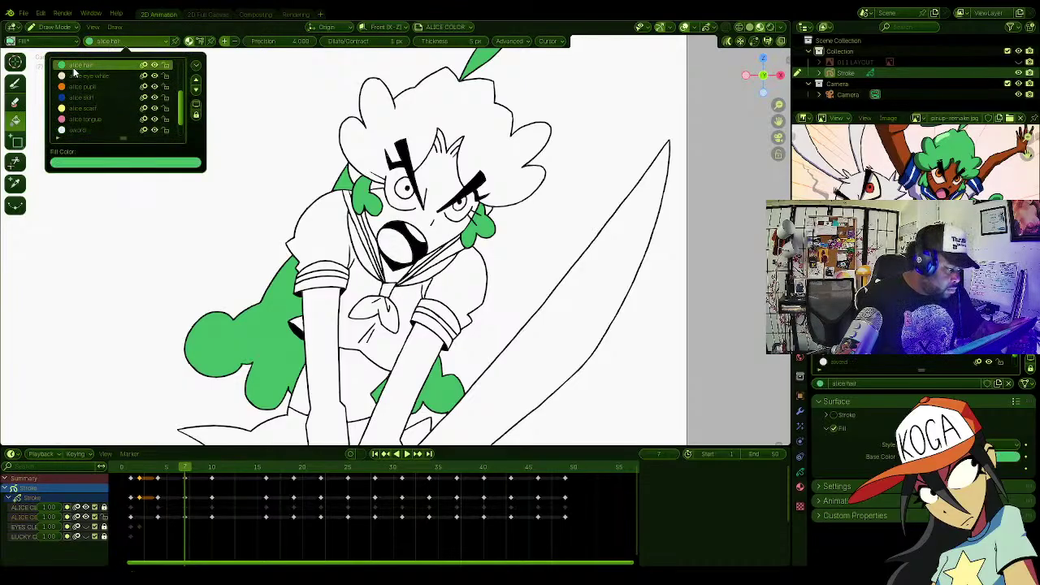
{"action": "left_click", "coordinate": [98, 75]}
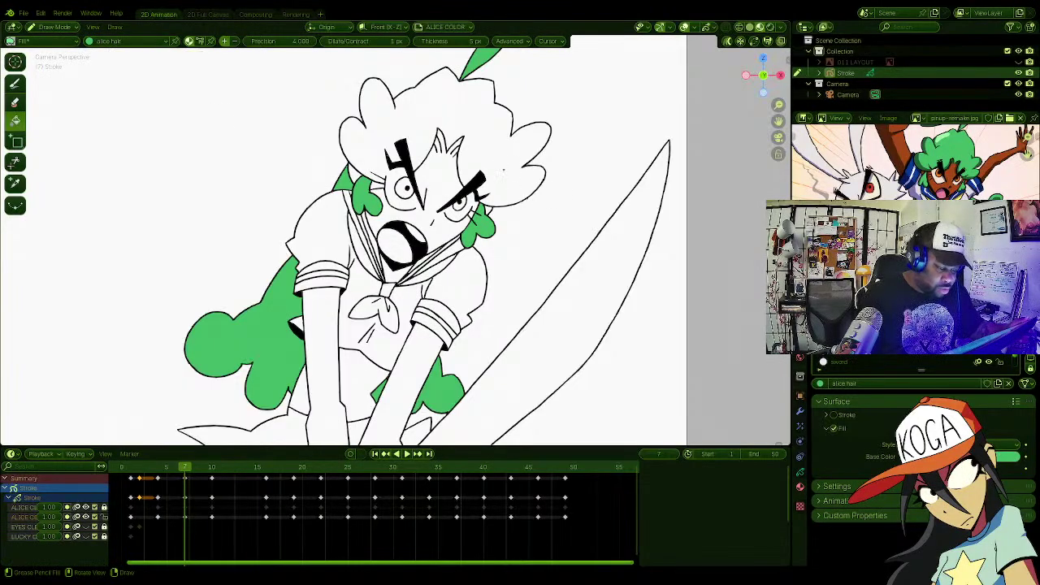
{"action": "left_click", "coordinate": [514, 149]}
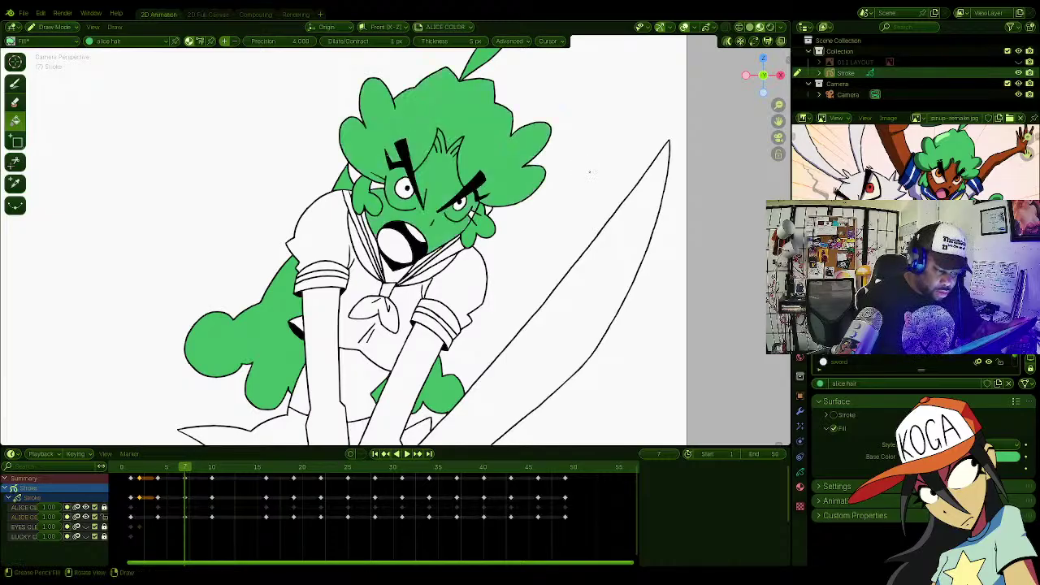
Step: Fill both ears on frame 7 with the alice skin material
{"action": "left_click", "coordinate": [104, 41]}
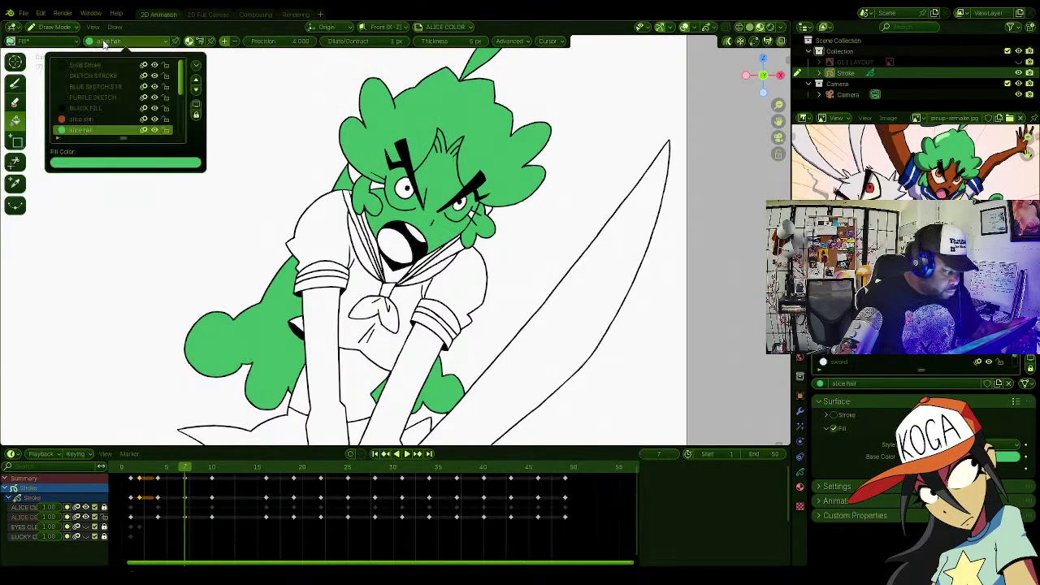
{"action": "left_click", "coordinate": [96, 118]}
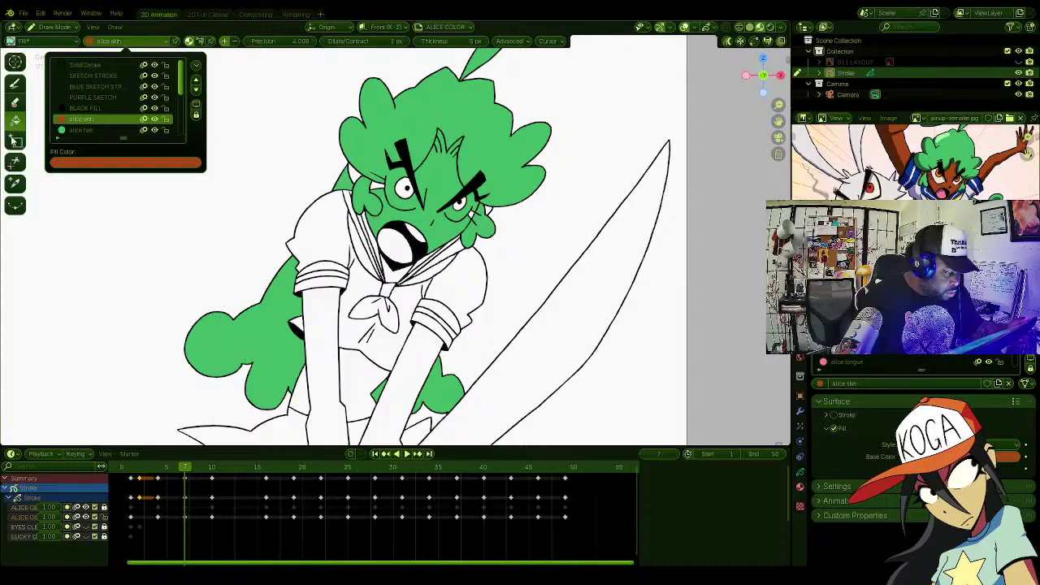
{"action": "left_click", "coordinate": [14, 82]}
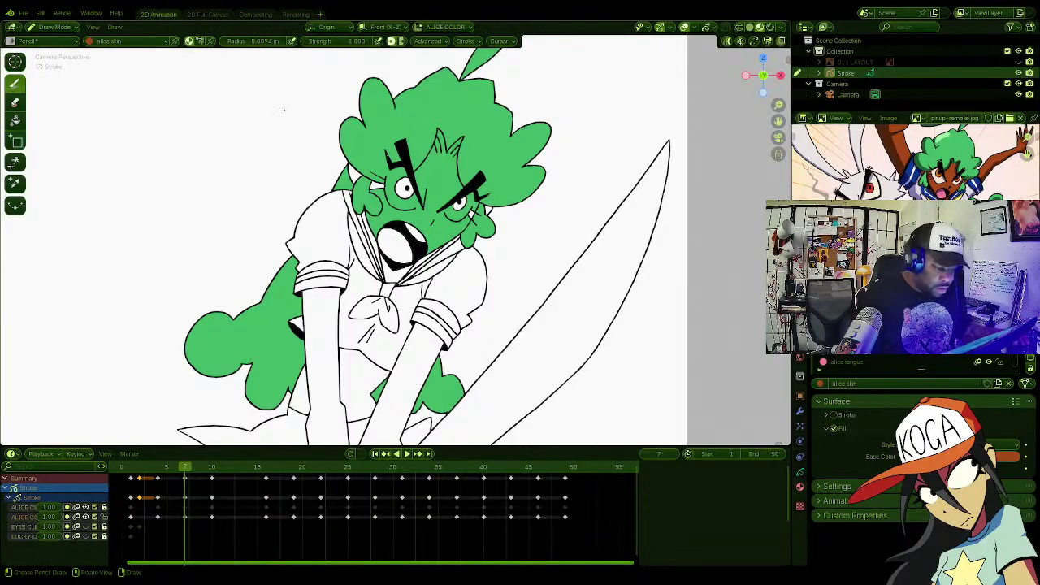
{"action": "scroll", "coordinate": [340, 105], "scroll_direction": "up", "scroll_amount": 3}
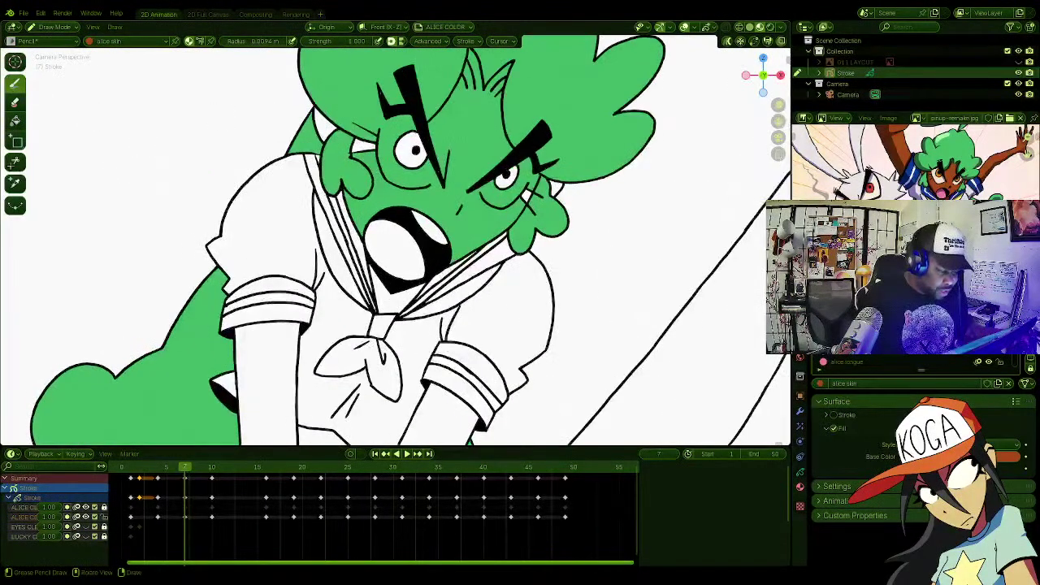
{"action": "middle_click_drag", "start_coordinate": [301, 109], "coordinate": [349, 186], "text": "shift"}
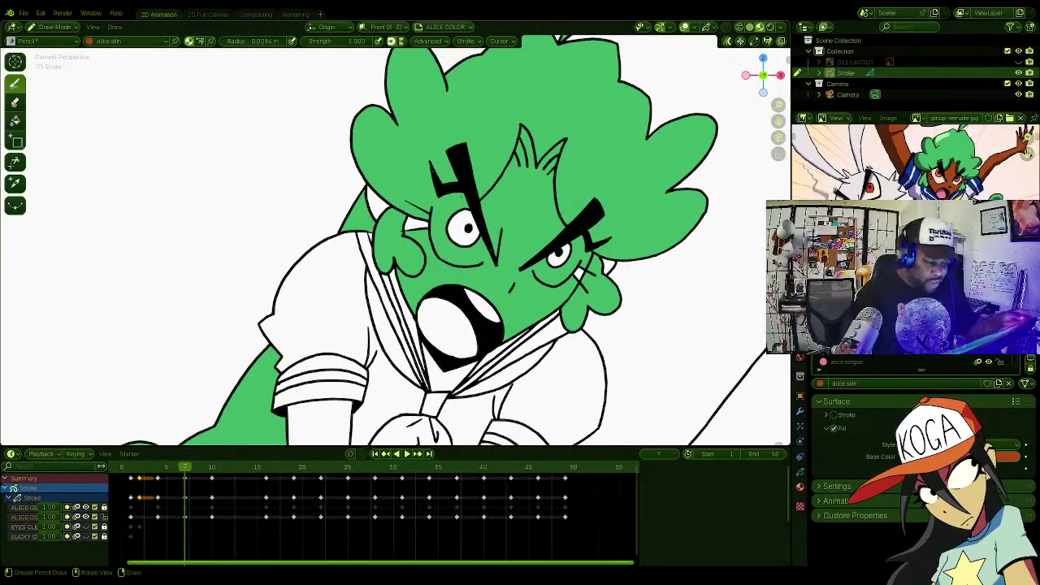
{"action": "left_click", "coordinate": [15, 120]}
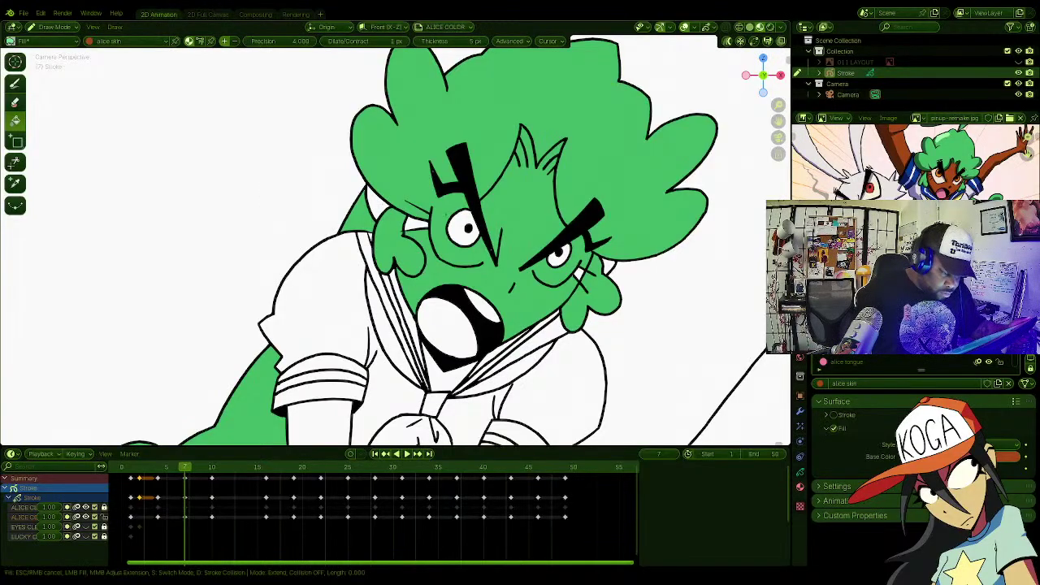
{"action": "left_click", "coordinate": [375, 203]}
{"action": "left_click", "coordinate": [610, 266]}
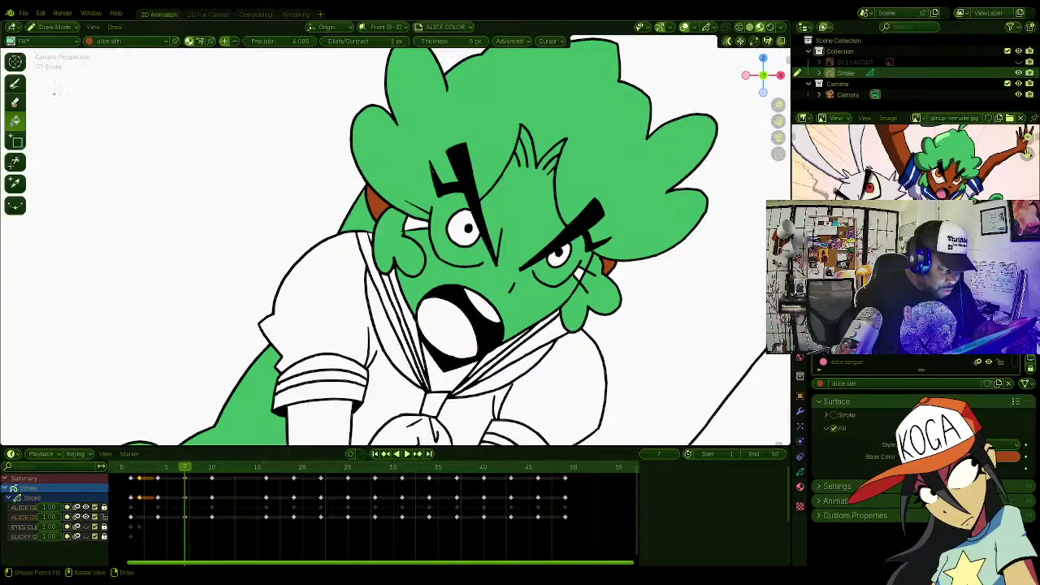
Step: Draw a strip of alice skin along the hairline on frame 7 with the Pencil brush, using the coloured frame 6 as reference
{"action": "left_click", "coordinate": [15, 82]}
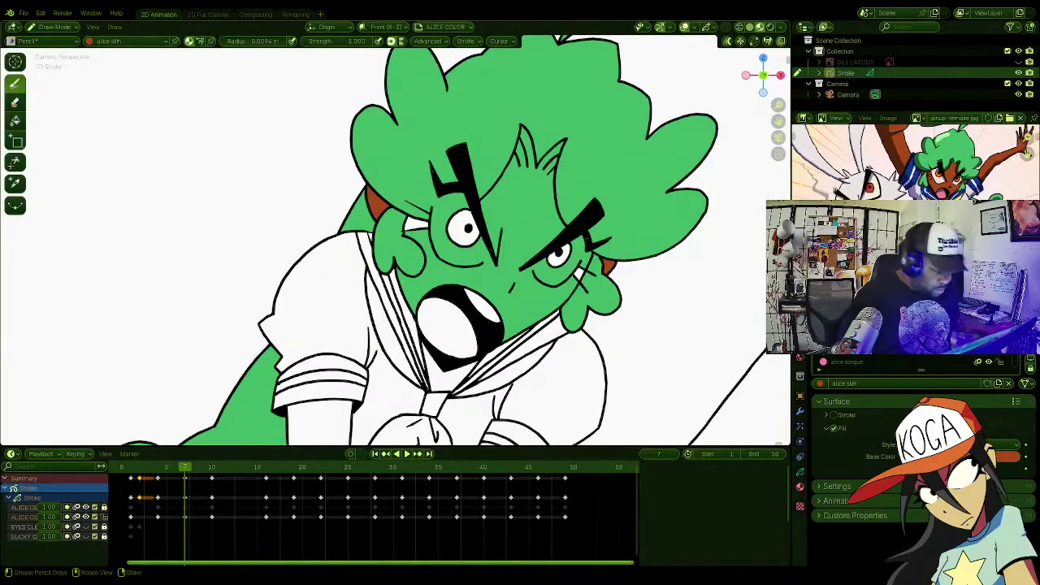
{"action": "key", "text": "shift+KP_6"}
{"action": "middle_click_drag", "start_coordinate": [471, 260], "coordinate": [453, 249], "text": "shift"}
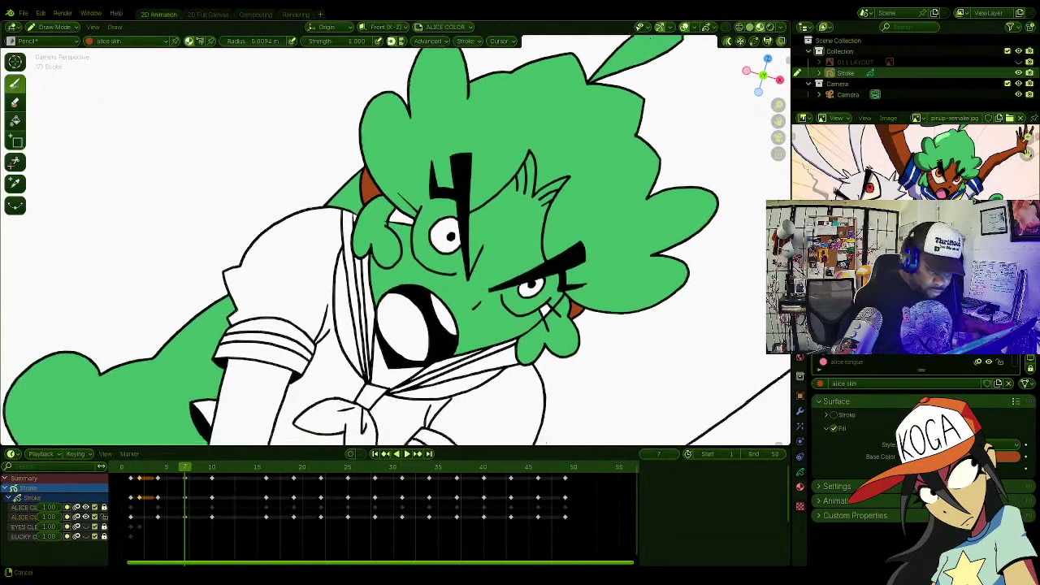
{"action": "middle_click_drag", "start_coordinate": [612, 240], "coordinate": [585, 220], "text": "shift"}
{"action": "key", "text": "Left"}
{"action": "key", "text": "Right"}
{"action": "key", "text": "Left"}
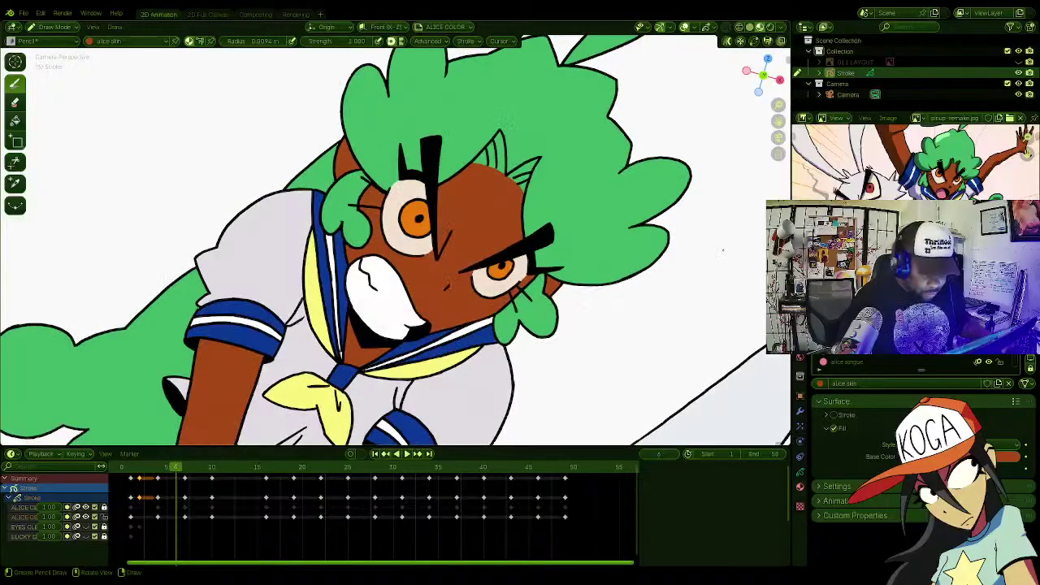
{"action": "key", "text": "Right"}
{"action": "key", "text": "Left"}
{"action": "key", "text": "Right"}
{"action": "key", "text": "Left"}
{"action": "key", "text": "Right"}
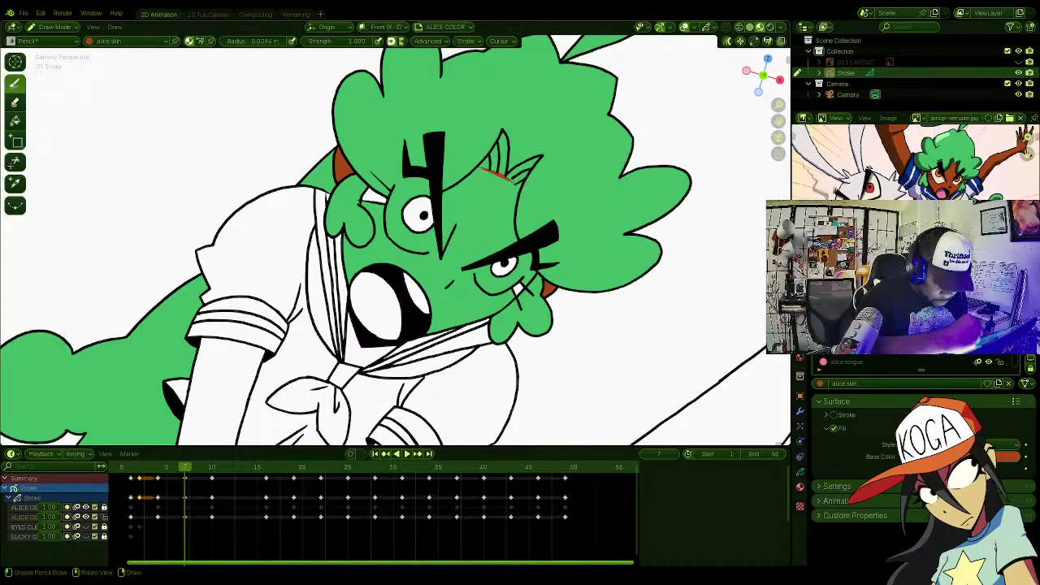
{"action": "left_click_drag", "start_coordinate": [514, 183], "coordinate": [517, 196]}
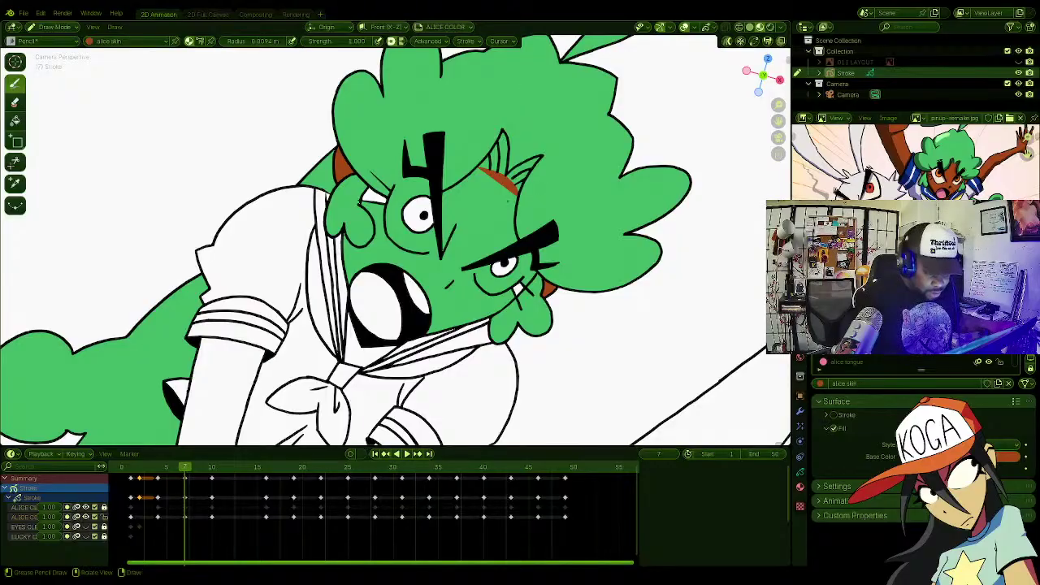
Step: Paint the forehead between the hairline and the eyebrows on frame 7 in alice skin, comparing with frame 6
{"action": "middle_click_drag", "start_coordinate": [501, 371], "coordinate": [729, 199], "text": "shift"}
{"action": "middle_click_drag", "start_coordinate": [548, 273], "coordinate": [599, 341], "text": "shift"}
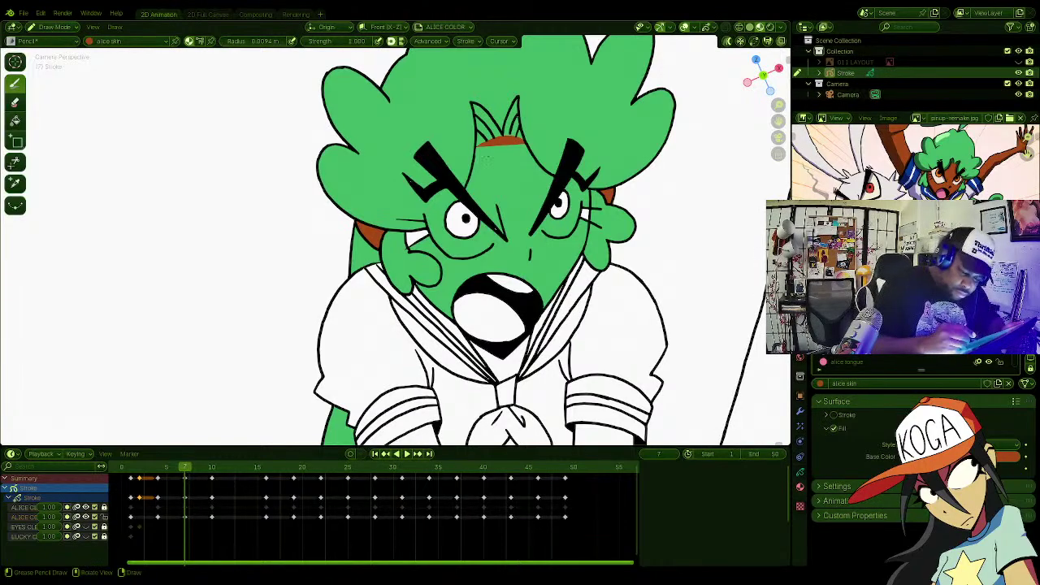
{"action": "key", "text": "Left"}
{"action": "key", "text": "Right"}
{"action": "key", "text": "Left"}
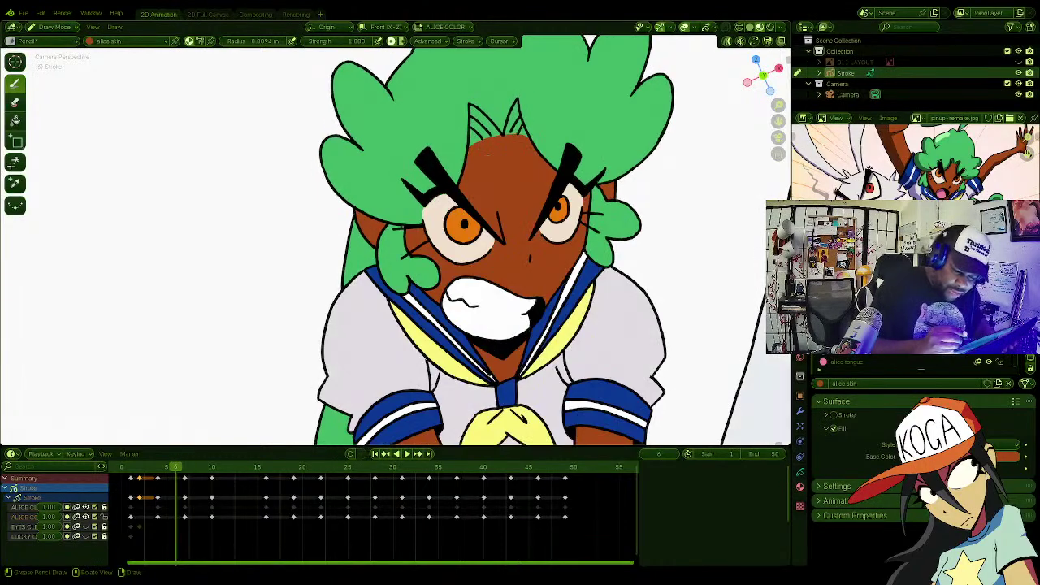
{"action": "key", "text": "Right"}
{"action": "key", "text": "Left"}
{"action": "key", "text": "Right"}
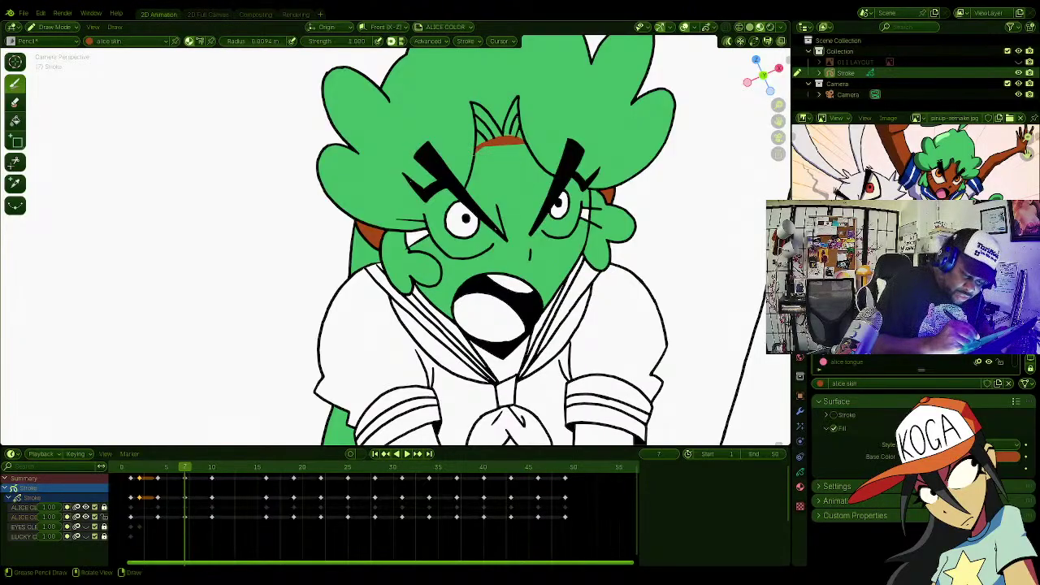
{"action": "mouse_move", "coordinate": [472, 176]}
{"action": "left_mouse_down"}
{"action": "mouse_move", "coordinate": [478, 205]}
{"action": "mouse_move", "coordinate": [516, 242]}
{"action": "mouse_move", "coordinate": [532, 235]}
{"action": "mouse_move", "coordinate": [549, 156]}
{"action": "left_mouse_up"}
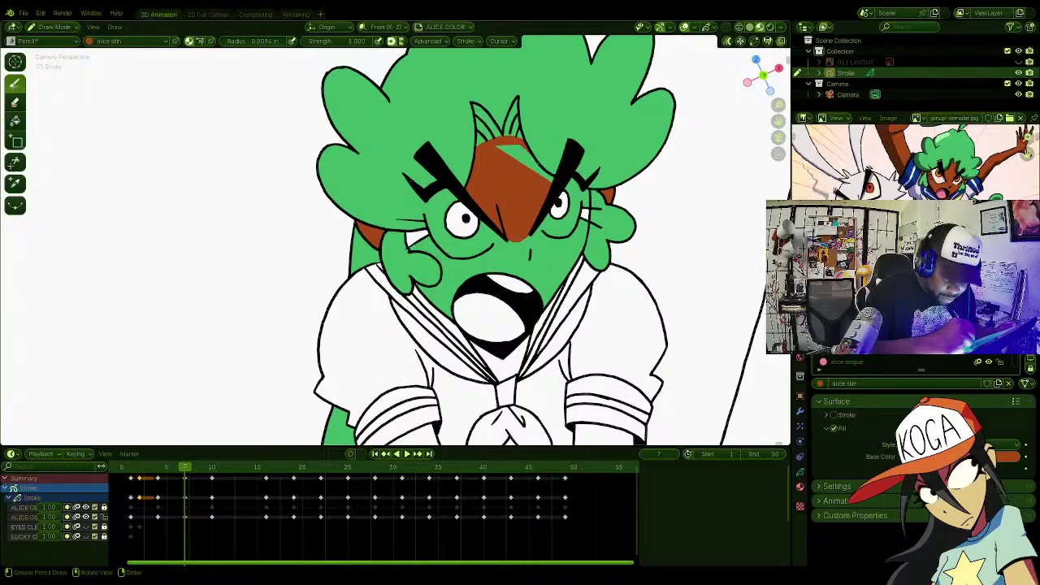
{"action": "left_click_drag", "start_coordinate": [548, 177], "coordinate": [496, 146]}
Step: Flip back and forth between frames 6 and 7 to compare the forehead colouring
{"action": "key", "text": "Left"}
{"action": "key", "text": "Right"}
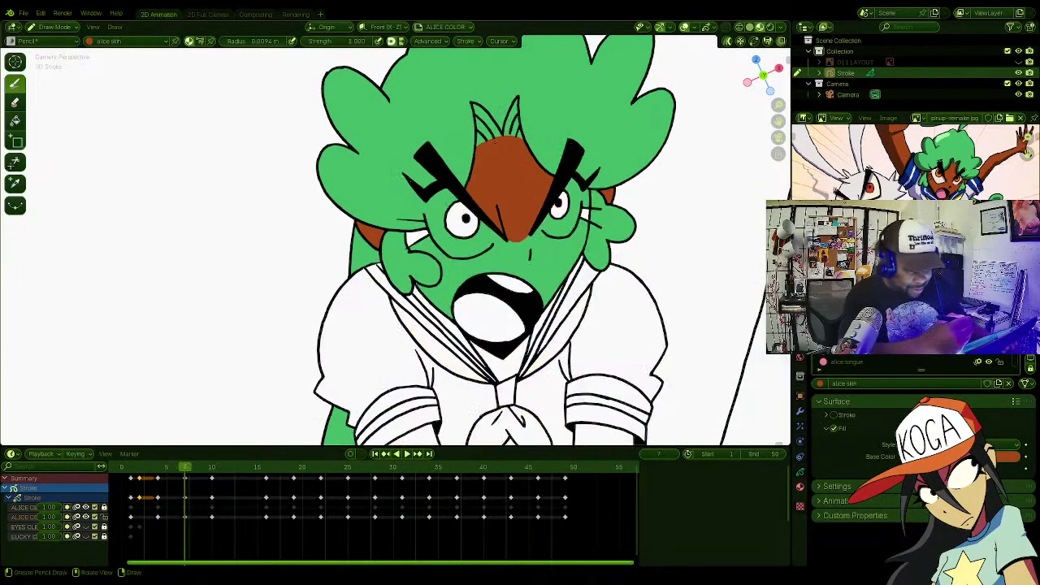
{"action": "key", "text": "Left"}
{"action": "key", "text": "Right"}
{"action": "key", "text": "Left"}
{"action": "key", "text": "Right"}
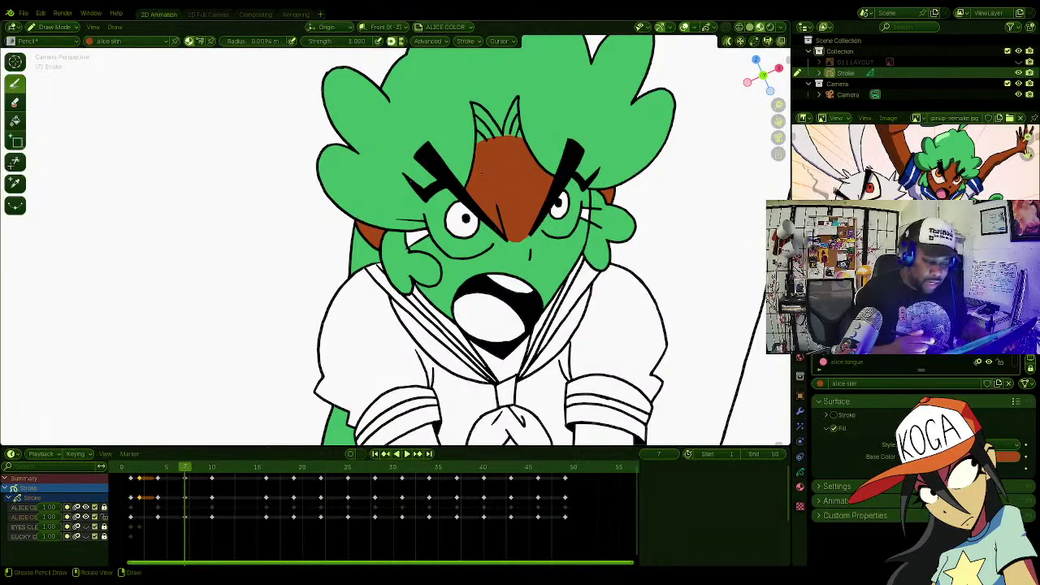
{"action": "key", "text": "Left"}
{"action": "key", "text": "Right"}
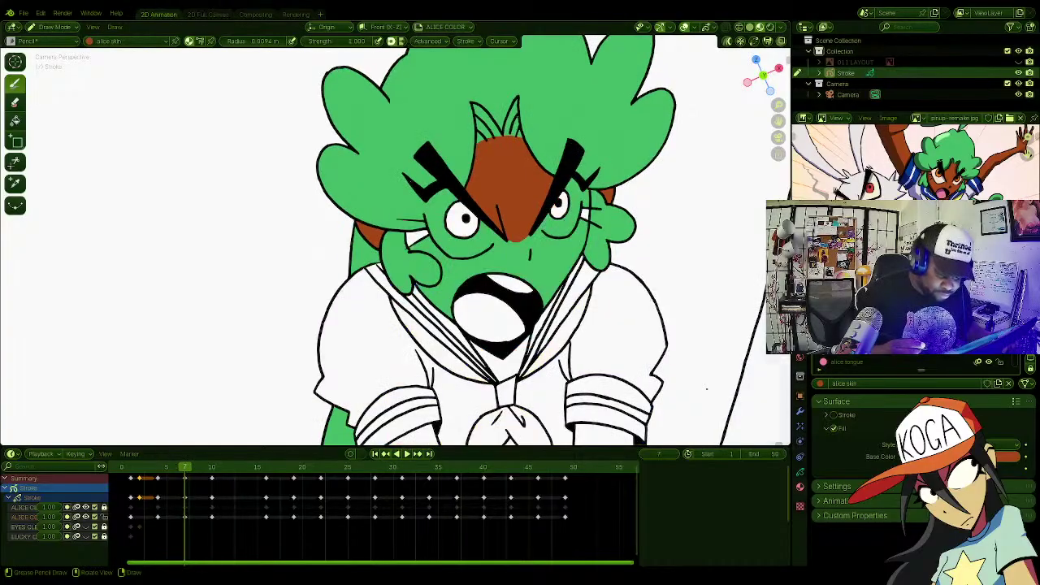
{"action": "key", "text": "Left"}
{"action": "key", "text": "Right"}
{"action": "key", "text": "Left"}
{"action": "key", "text": "Right"}
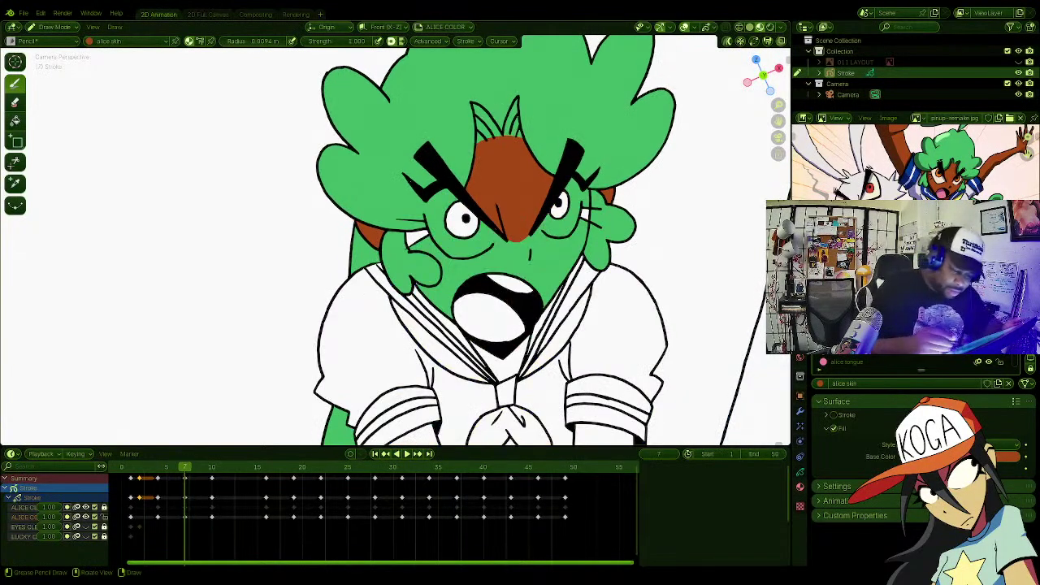
Step: Paint alice skin over both eye areas and the nose on frame 7, undoing and redrawing the first stroke
{"action": "mouse_move", "coordinate": [449, 191]}
{"action": "left_mouse_down"}
{"action": "mouse_move", "coordinate": [425, 204]}
{"action": "mouse_move", "coordinate": [429, 228]}
{"action": "mouse_move", "coordinate": [406, 234]}
{"action": "mouse_move", "coordinate": [410, 244]}
{"action": "mouse_move", "coordinate": [438, 213]}
{"action": "mouse_move", "coordinate": [445, 268]}
{"action": "mouse_move", "coordinate": [455, 235]}
{"action": "mouse_move", "coordinate": [488, 244]}
{"action": "mouse_move", "coordinate": [503, 268]}
{"action": "left_mouse_up"}
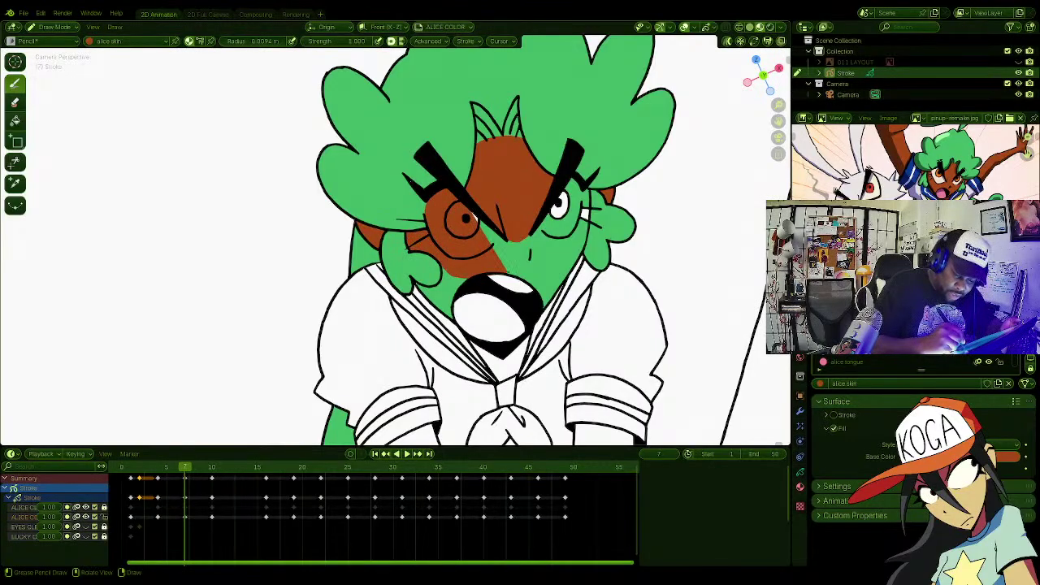
{"action": "key", "text": "ctrl+z"}
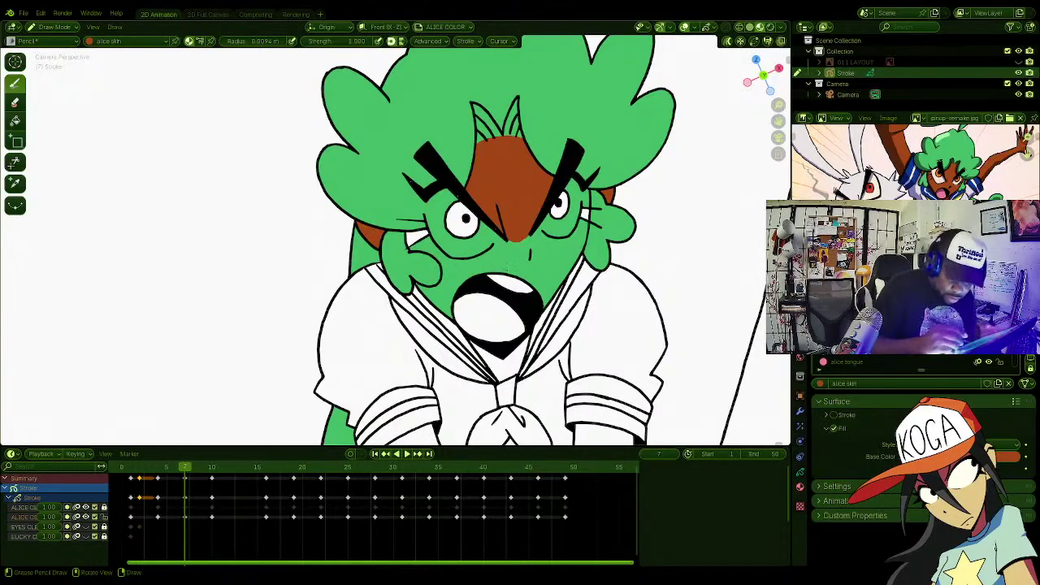
{"action": "mouse_move", "coordinate": [443, 191]}
{"action": "left_mouse_down"}
{"action": "mouse_move", "coordinate": [427, 213]}
{"action": "mouse_move", "coordinate": [438, 229]}
{"action": "mouse_move", "coordinate": [414, 230]}
{"action": "mouse_move", "coordinate": [408, 246]}
{"action": "mouse_move", "coordinate": [423, 240]}
{"action": "mouse_move", "coordinate": [443, 195]}
{"action": "mouse_move", "coordinate": [431, 252]}
{"action": "mouse_move", "coordinate": [452, 195]}
{"action": "mouse_move", "coordinate": [505, 242]}
{"action": "left_mouse_up"}
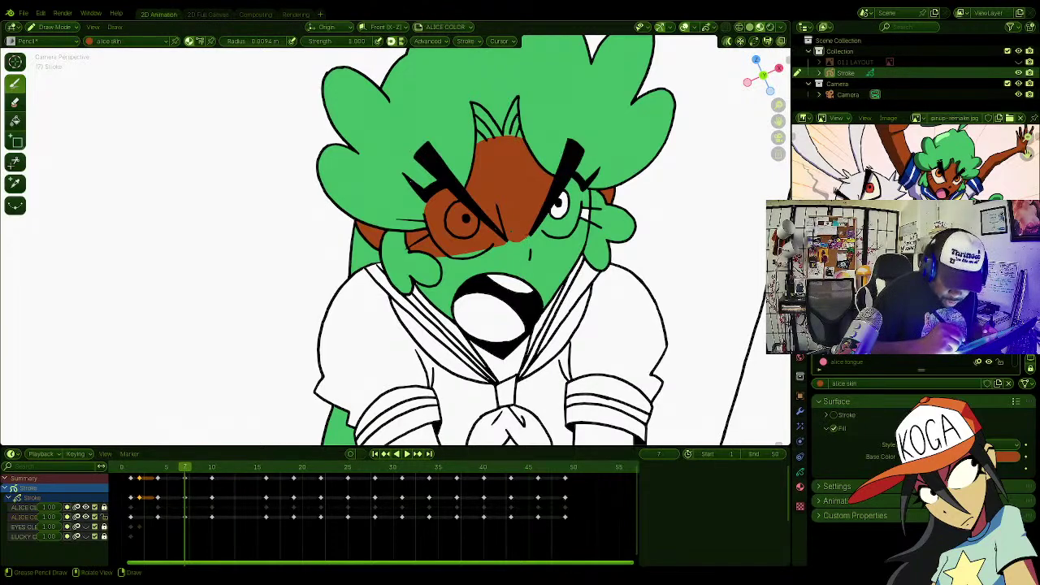
{"action": "mouse_move", "coordinate": [568, 186]}
{"action": "left_mouse_down"}
{"action": "mouse_move", "coordinate": [564, 211]}
{"action": "mouse_move", "coordinate": [580, 195]}
{"action": "mouse_move", "coordinate": [545, 224]}
{"action": "mouse_move", "coordinate": [579, 210]}
{"action": "mouse_move", "coordinate": [537, 231]}
{"action": "mouse_move", "coordinate": [585, 232]}
{"action": "mouse_move", "coordinate": [537, 254]}
{"action": "mouse_move", "coordinate": [530, 268]}
{"action": "mouse_move", "coordinate": [500, 246]}
{"action": "left_mouse_up"}
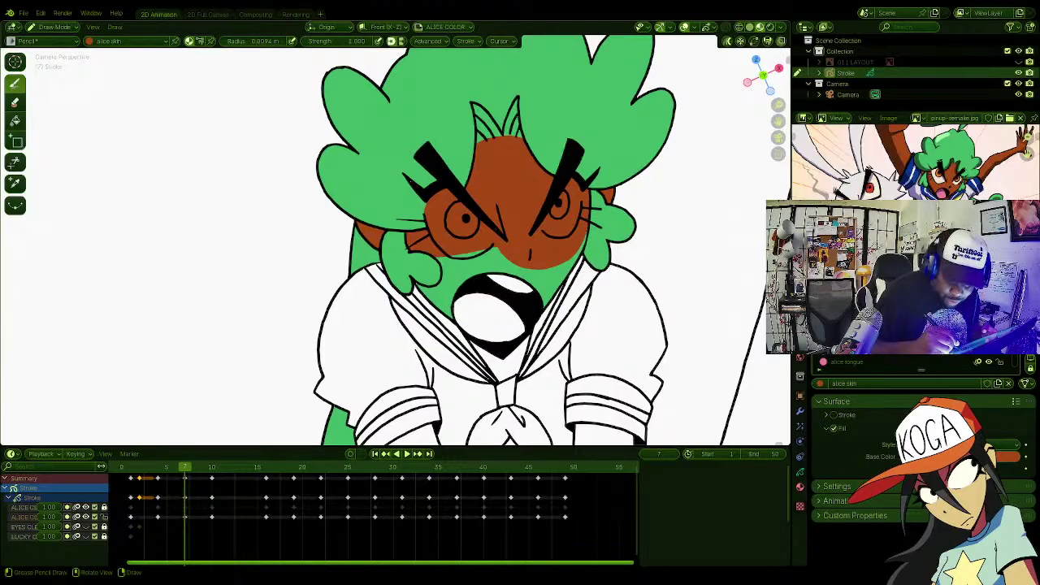
Step: Cover the remaining cheeks, the area above the mouth and the jaw edges on frame 7 with alice skin
{"action": "mouse_move", "coordinate": [580, 242]}
{"action": "left_mouse_down"}
{"action": "mouse_move", "coordinate": [561, 278]}
{"action": "mouse_move", "coordinate": [541, 274]}
{"action": "left_mouse_up"}
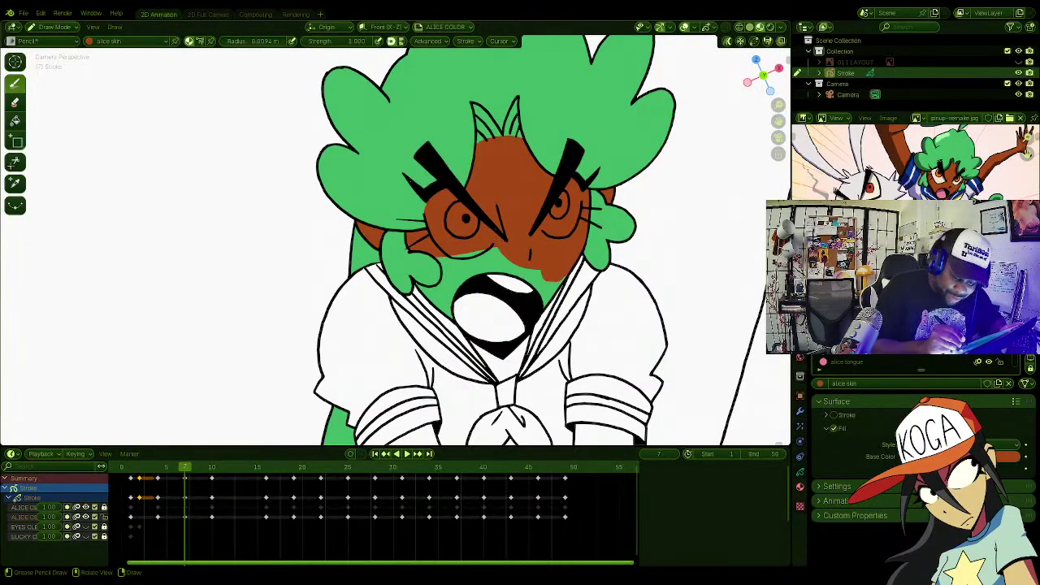
{"action": "mouse_move", "coordinate": [432, 257]}
{"action": "left_mouse_down"}
{"action": "mouse_move", "coordinate": [445, 289]}
{"action": "mouse_move", "coordinate": [495, 259]}
{"action": "mouse_move", "coordinate": [504, 274]}
{"action": "mouse_move", "coordinate": [556, 268]}
{"action": "left_mouse_up"}
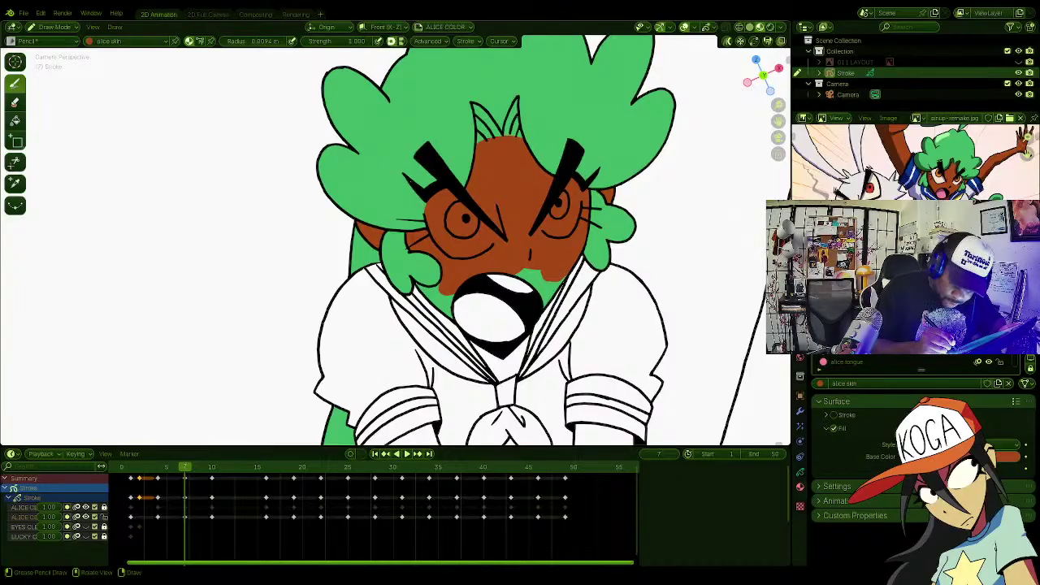
{"action": "left_click_drag", "start_coordinate": [556, 304], "coordinate": [512, 271]}
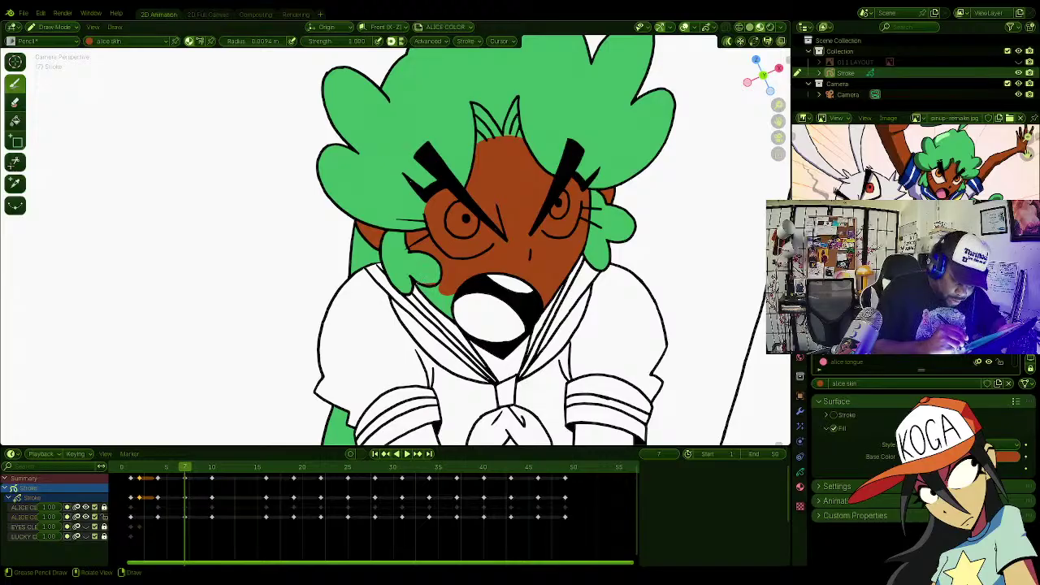
{"action": "mouse_move", "coordinate": [426, 284]}
{"action": "left_mouse_down"}
{"action": "mouse_move", "coordinate": [414, 282]}
{"action": "mouse_move", "coordinate": [452, 322]}
{"action": "left_mouse_up"}
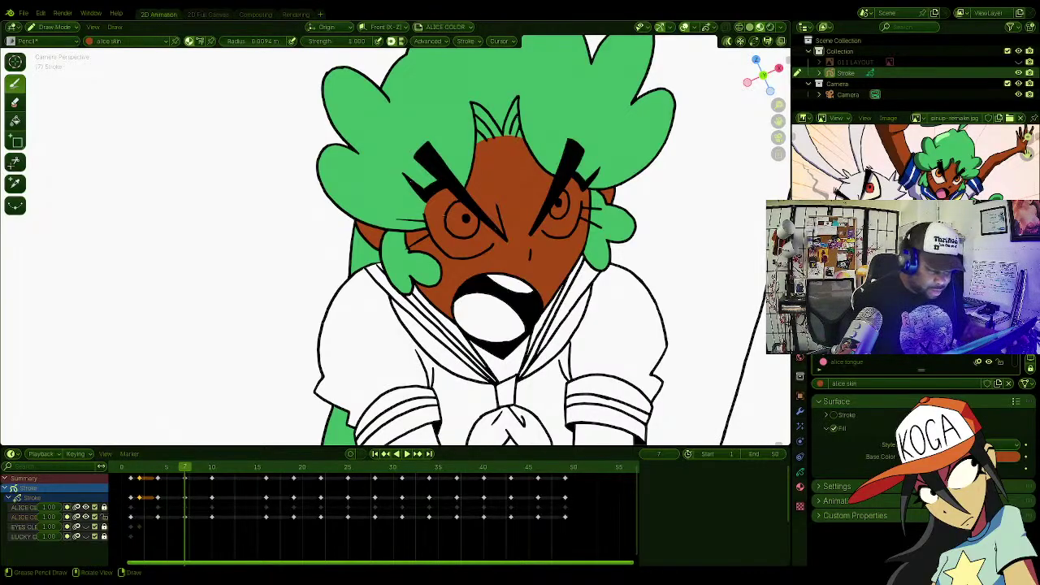
{"action": "mouse_move", "coordinate": [395, 243]}
{"action": "middle_mouse_down", "text": "ctrl"}
{"action": "mouse_move", "coordinate": [395, 260]}
{"action": "mouse_move", "coordinate": [415, 272]}
{"action": "middle_mouse_up", "text": "ctrl"}
{"action": "key", "text": "KP_0"}
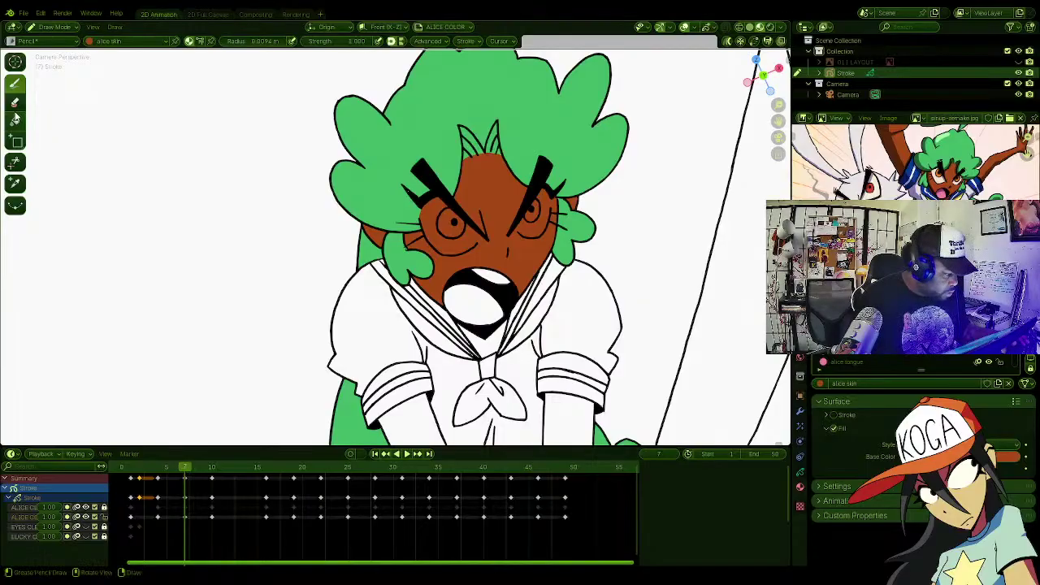
{"action": "left_click", "coordinate": [125, 41]}
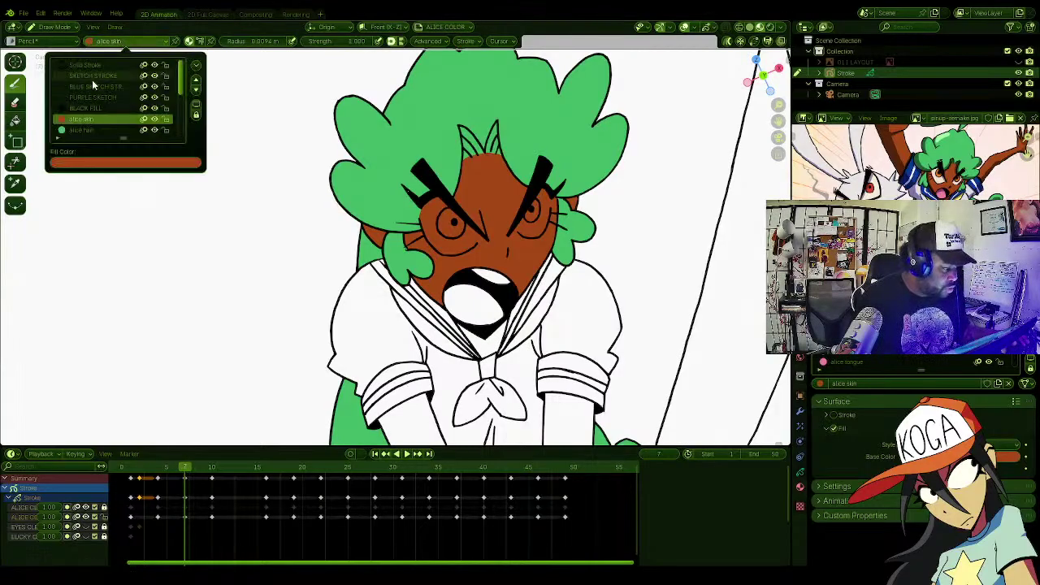
{"action": "left_click", "coordinate": [73, 131]}
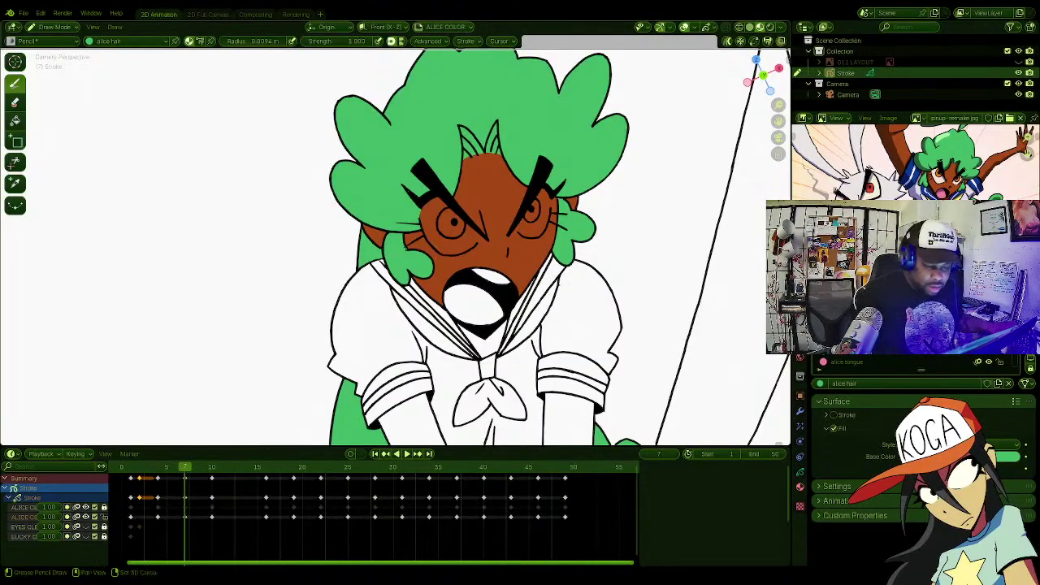
Step: Fill the neck, both arms and the bare midriff on frame 7 with the alice skin material using the Fill tool
{"action": "mouse_move", "coordinate": [480, 300]}
{"action": "middle_mouse_down", "text": "shift"}
{"action": "mouse_move", "coordinate": [443, 269]}
{"action": "mouse_move", "coordinate": [431, 212]}
{"action": "middle_mouse_up", "text": "shift"}
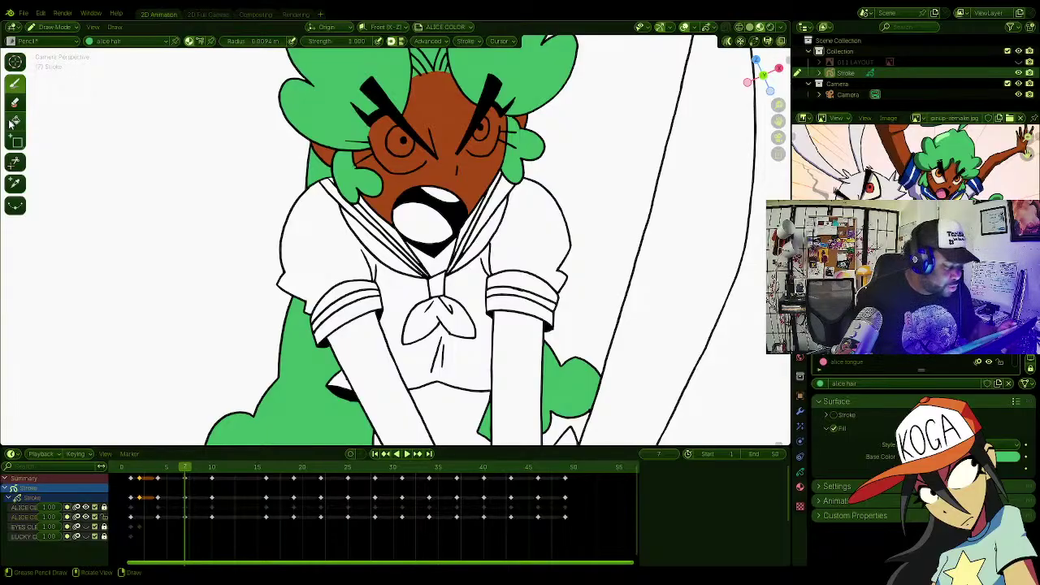
{"action": "left_click", "coordinate": [125, 44]}
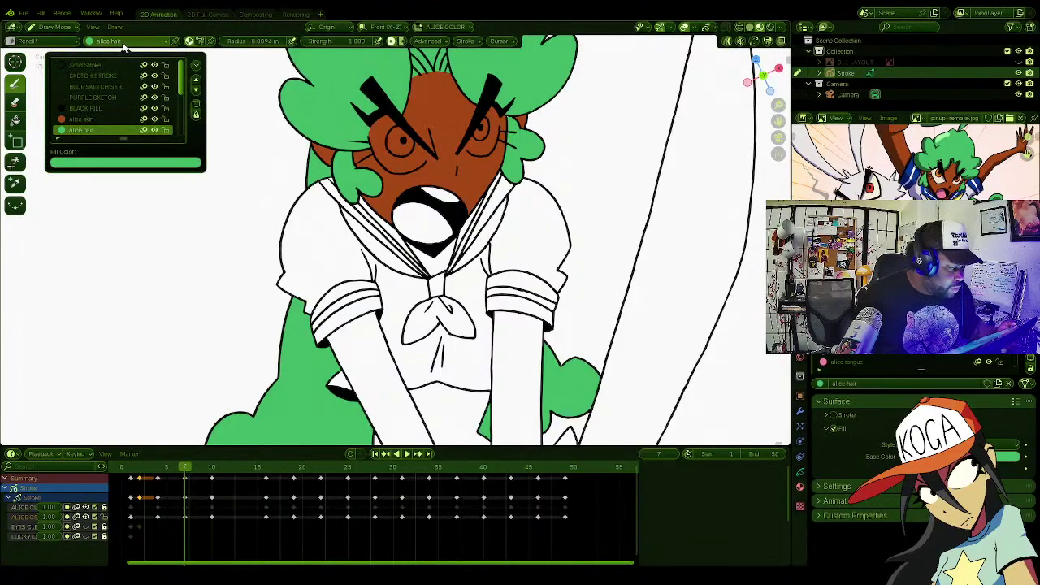
{"action": "left_click", "coordinate": [98, 125]}
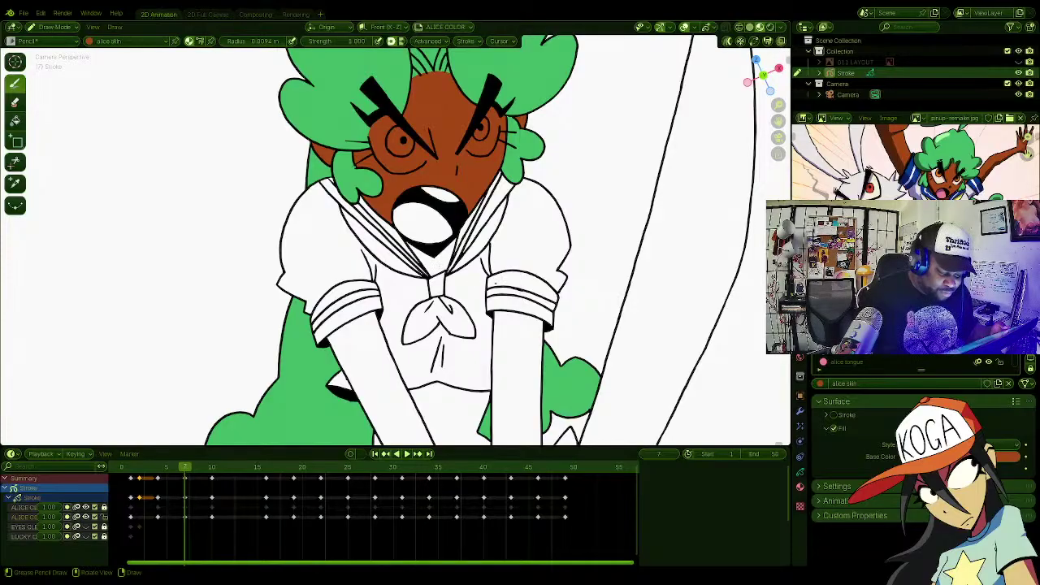
{"action": "left_click", "coordinate": [16, 122]}
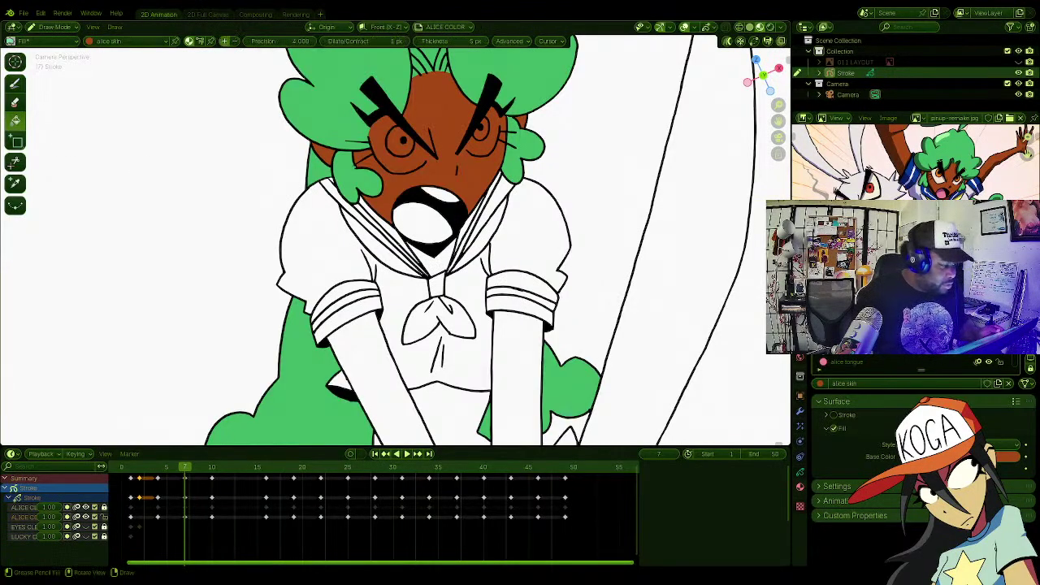
{"action": "middle_click_drag", "start_coordinate": [453, 256], "coordinate": [436, 158], "text": "shift"}
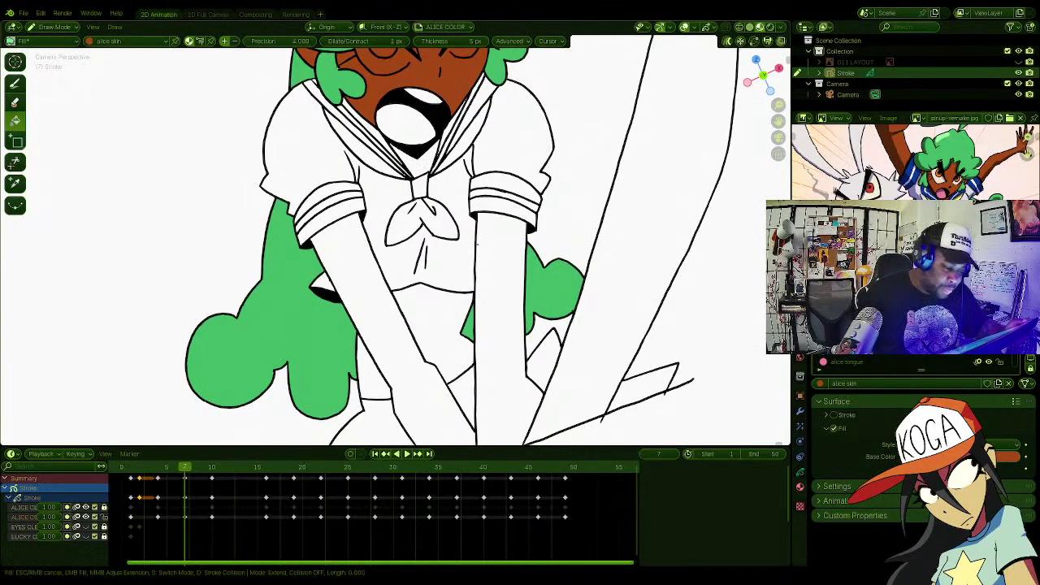
{"action": "left_click", "coordinate": [411, 156]}
{"action": "left_click", "coordinate": [497, 252]}
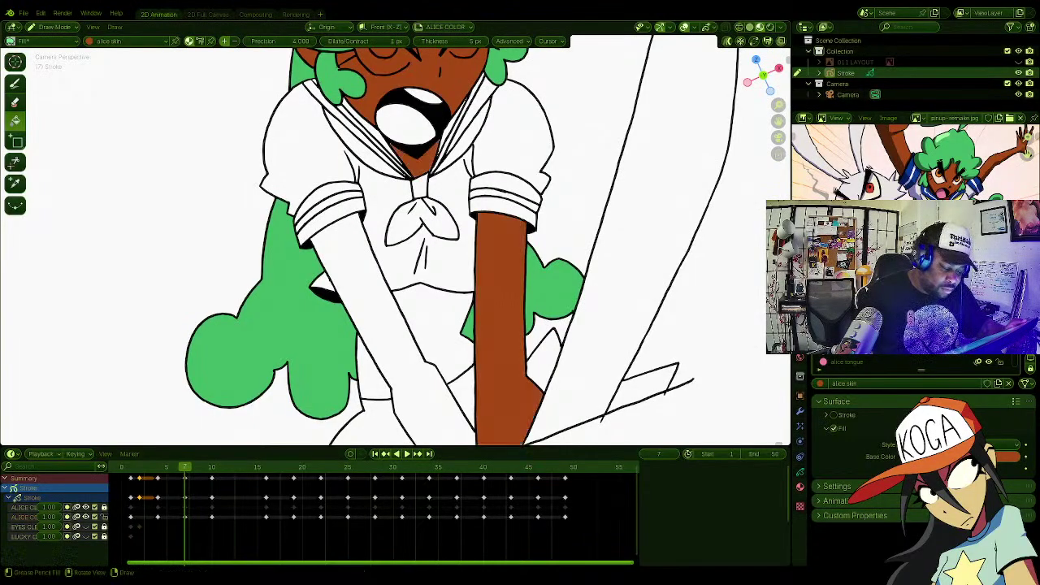
{"action": "left_click", "coordinate": [411, 374]}
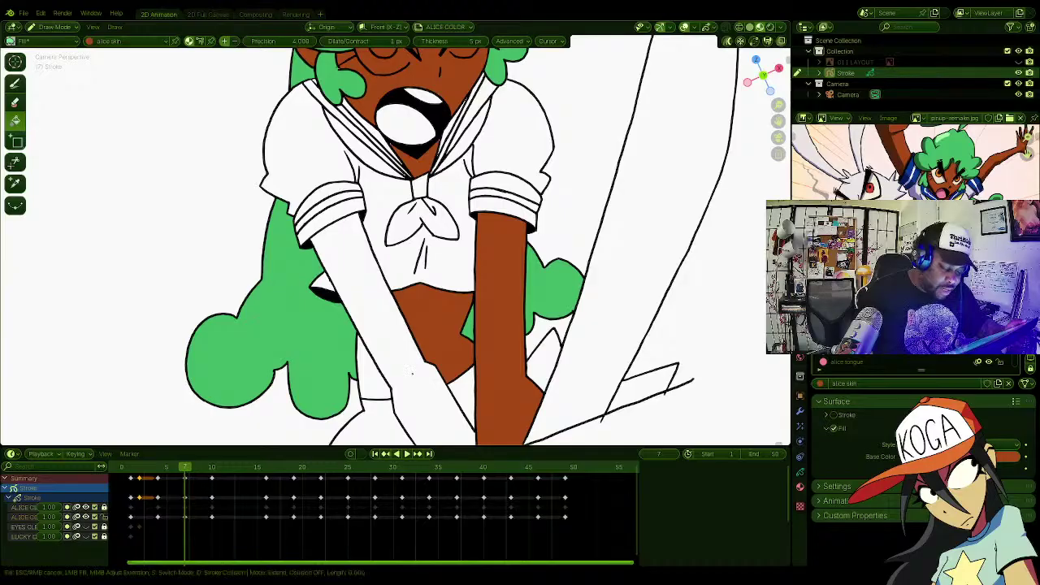
{"action": "left_click", "coordinate": [411, 375]}
{"action": "left_click", "coordinate": [374, 383]}
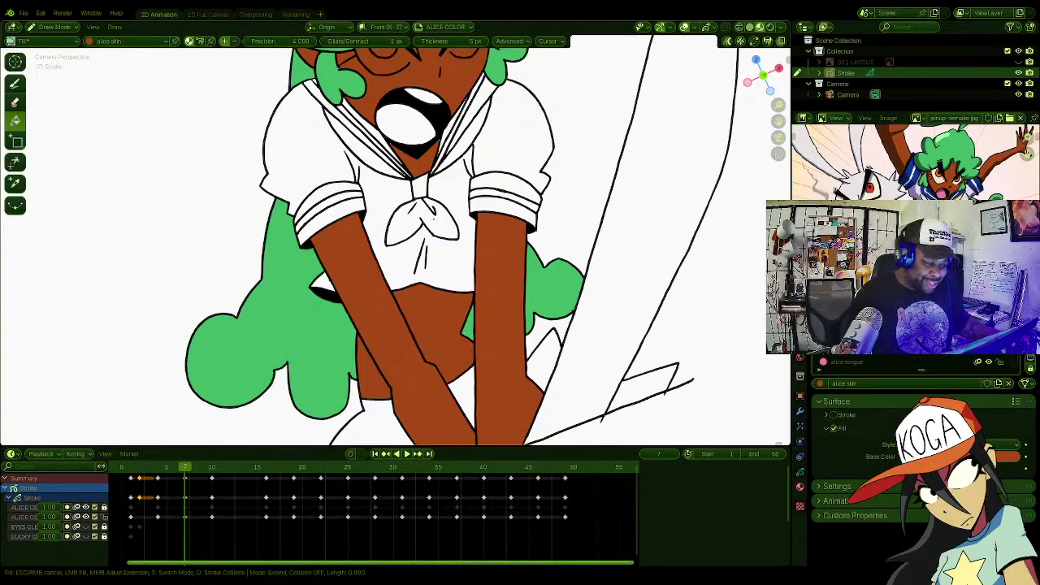
Step: Switch back to the Draw tool and look over the skin fills on frame 7's neck, arms and midriff
{"action": "mouse_move", "coordinate": [407, 285]}
{"action": "middle_mouse_down", "text": "ctrl"}
{"action": "mouse_move", "coordinate": [406, 187]}
{"action": "mouse_move", "coordinate": [409, 332]}
{"action": "middle_mouse_up", "text": "ctrl"}
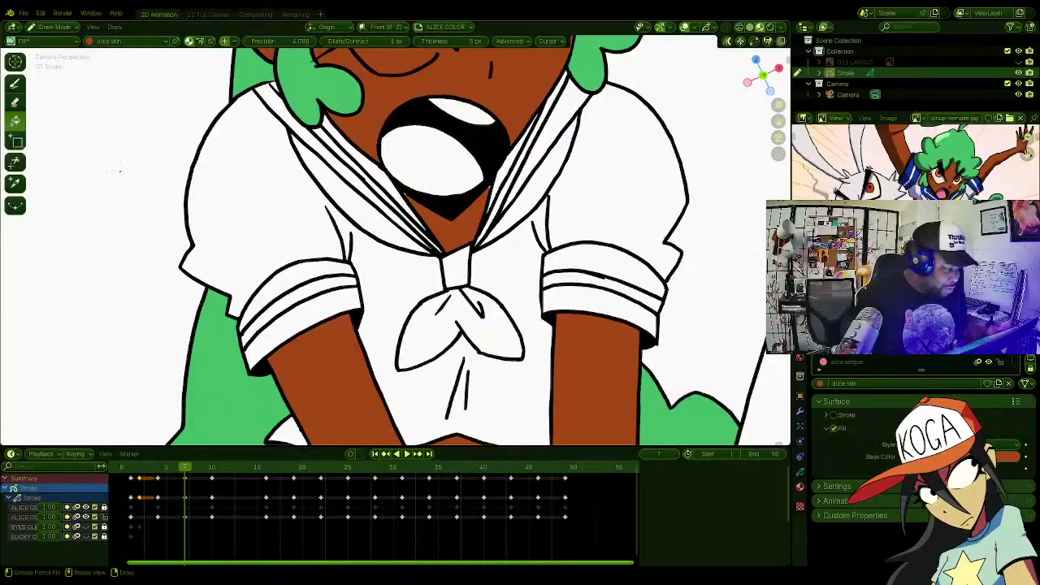
{"action": "left_click", "coordinate": [16, 84]}
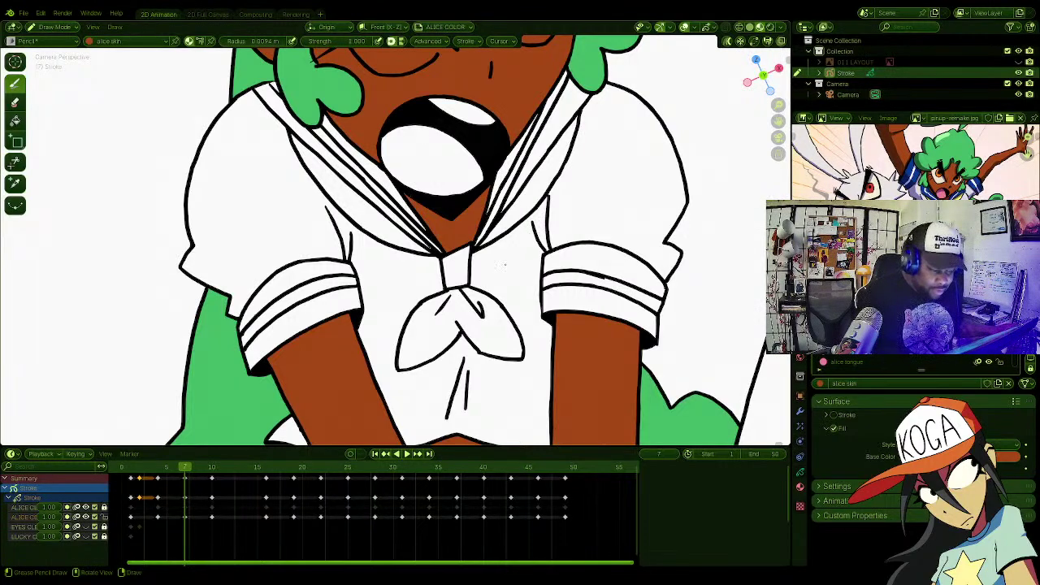
{"action": "mouse_move", "coordinate": [548, 428]}
{"action": "middle_mouse_down", "text": "shift"}
{"action": "mouse_move", "coordinate": [528, 394]}
{"action": "mouse_move", "coordinate": [487, 175]}
{"action": "middle_mouse_up", "text": "shift"}
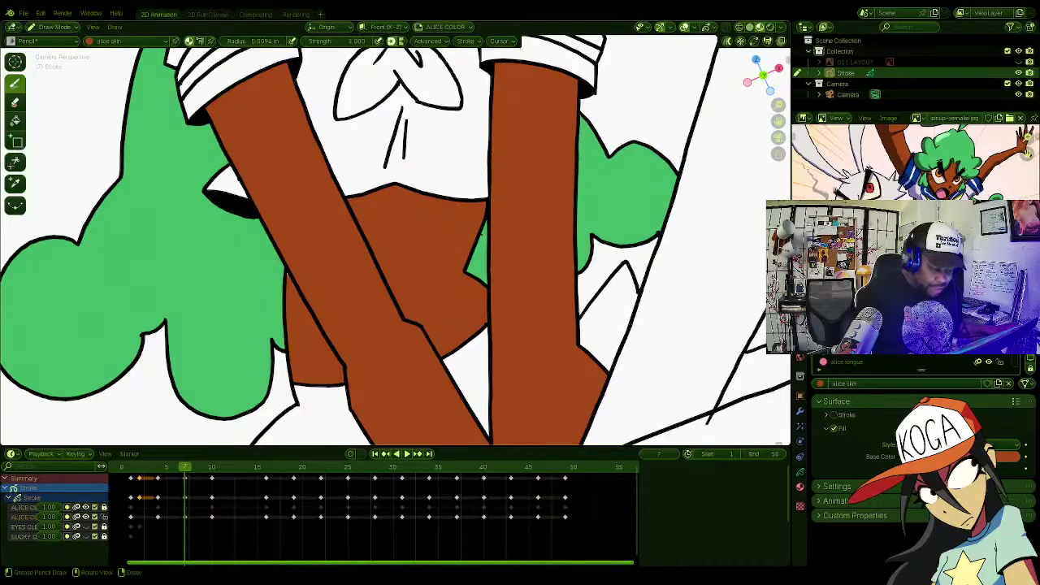
{"action": "middle_click_drag", "start_coordinate": [372, 164], "coordinate": [504, 166], "text": "shift"}
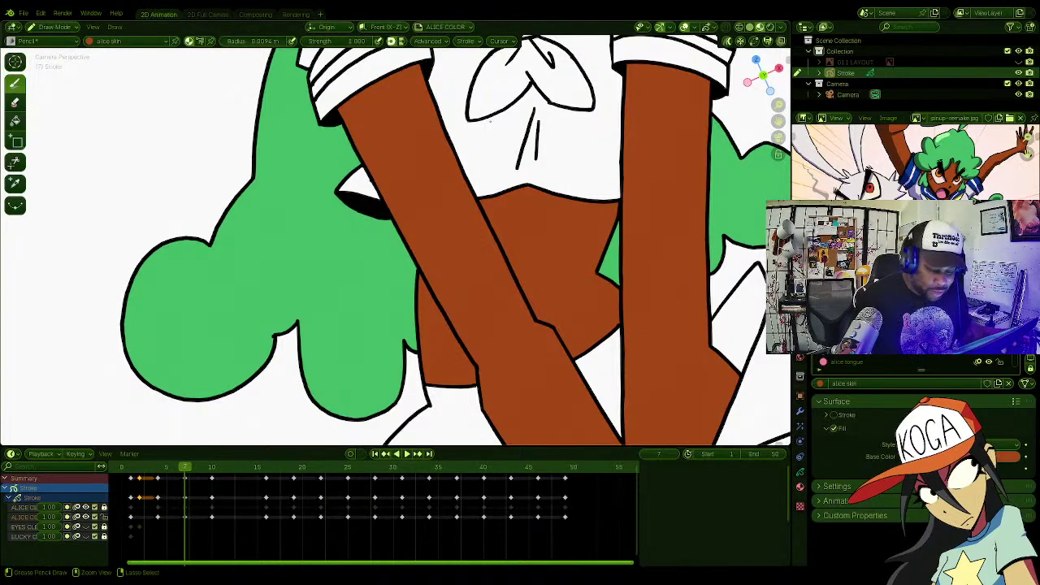
{"action": "key", "text": "ctrl+minus"}
{"action": "key", "text": "ctrl+minus"}
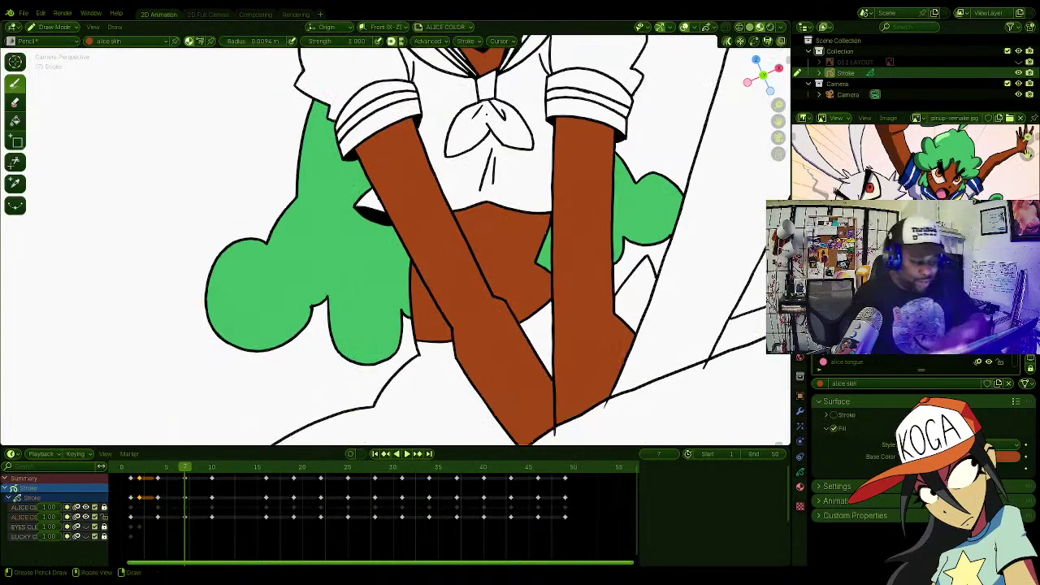
{"action": "middle_click_drag", "start_coordinate": [485, 91], "coordinate": [474, 251], "text": "shift"}
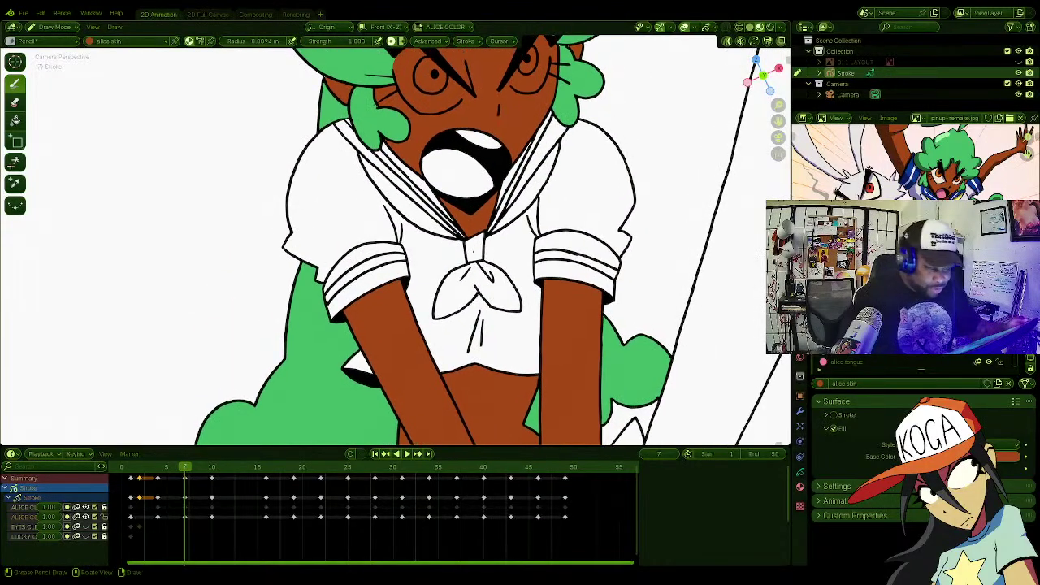
Step: Paint the whites of both eyes on frame 7 with the alice eye white material, covering them out to the eye outlines
{"action": "left_click", "coordinate": [126, 43]}
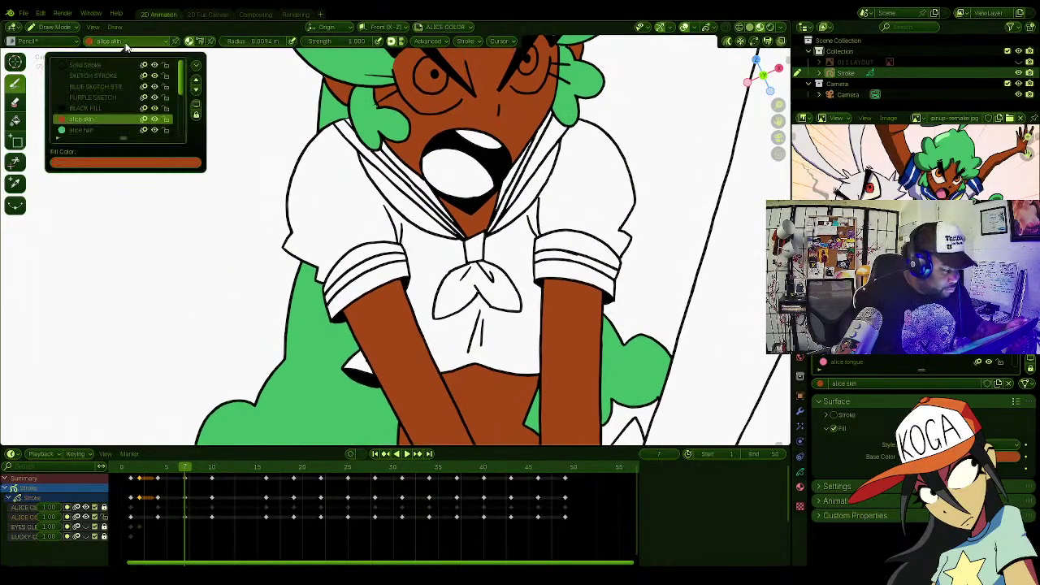
{"action": "left_click_drag", "start_coordinate": [182, 92], "coordinate": [184, 112]}
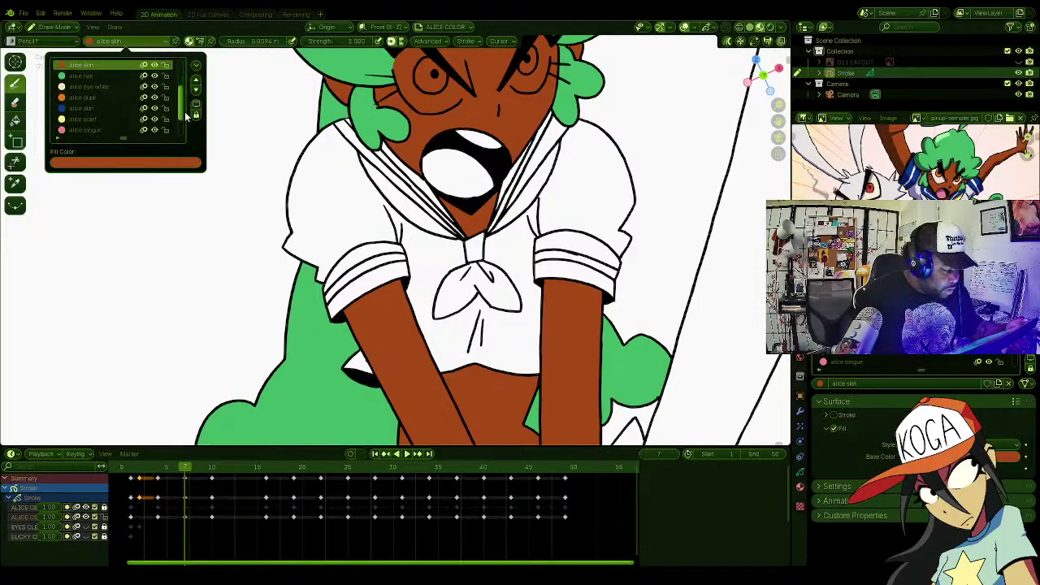
{"action": "left_click", "coordinate": [105, 85]}
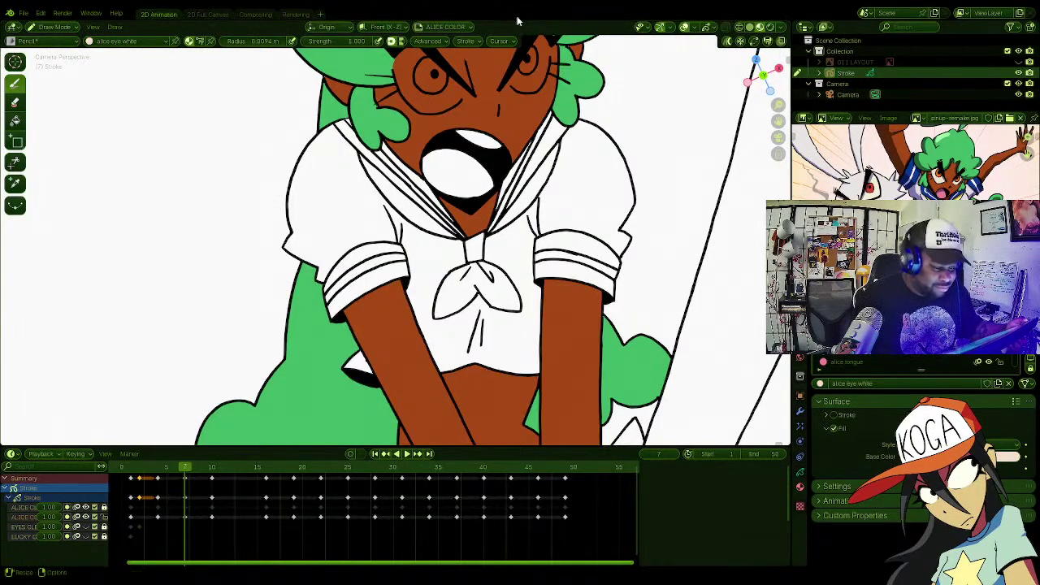
{"action": "middle_click_drag", "start_coordinate": [488, 90], "coordinate": [505, 228], "text": "shift"}
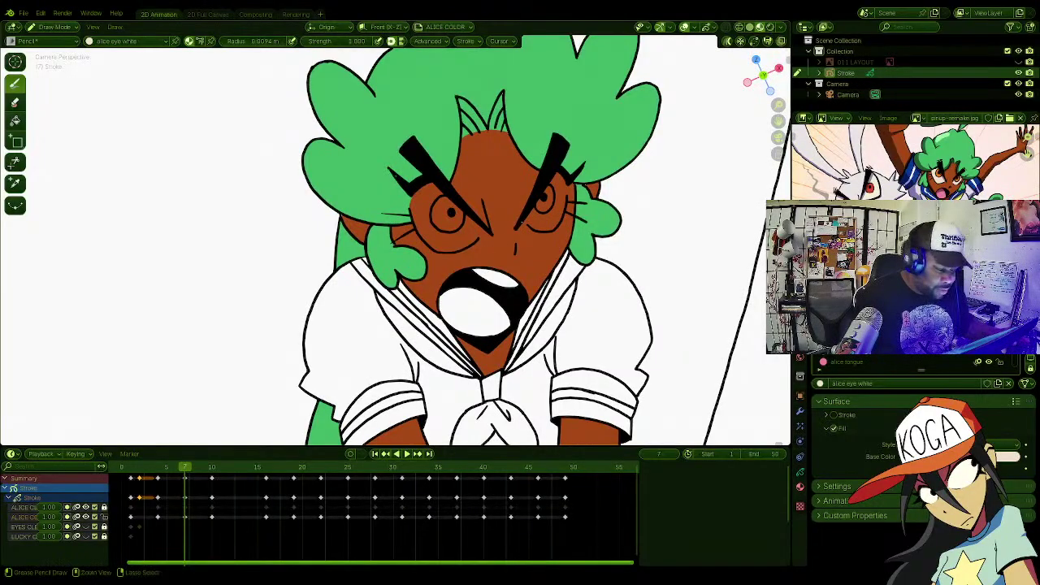
{"action": "scroll", "coordinate": [395, 241], "scroll_direction": "up", "scroll_amount": 1}
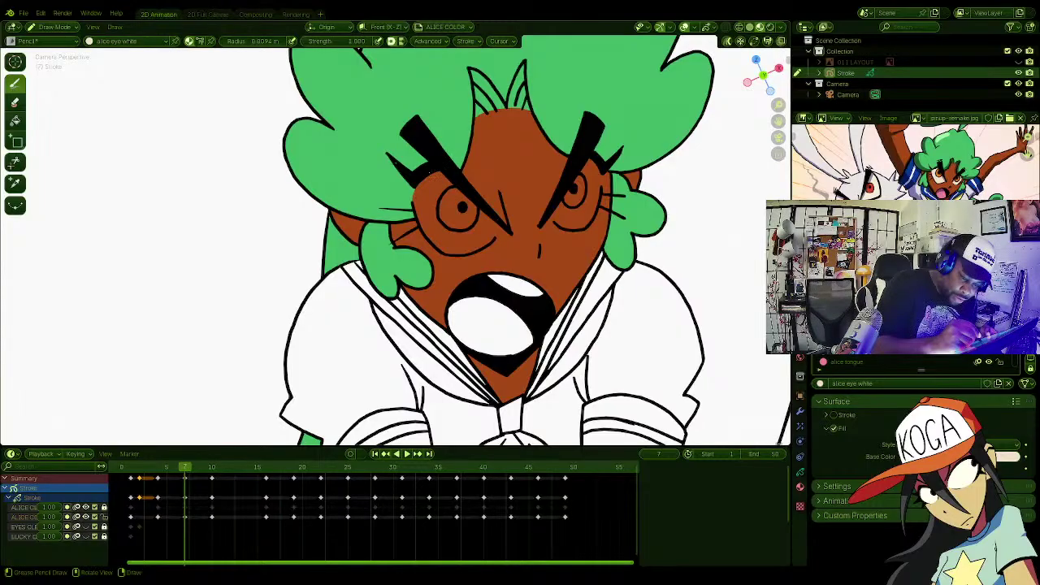
{"action": "mouse_move", "coordinate": [438, 172]}
{"action": "left_mouse_down"}
{"action": "mouse_move", "coordinate": [413, 199]}
{"action": "mouse_move", "coordinate": [439, 239]}
{"action": "mouse_move", "coordinate": [467, 192]}
{"action": "left_mouse_up"}
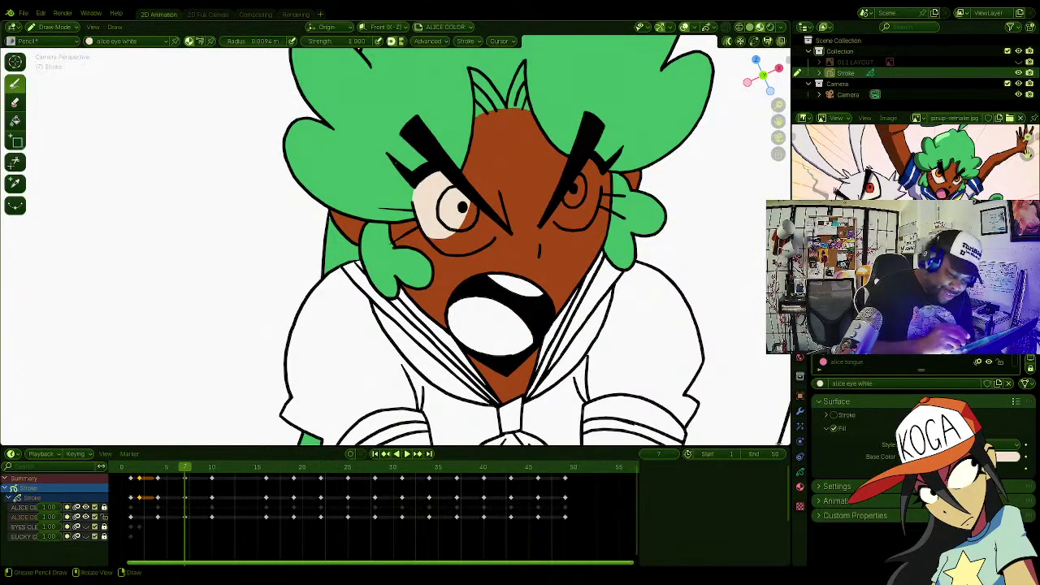
{"action": "mouse_move", "coordinate": [452, 237]}
{"action": "left_mouse_down"}
{"action": "mouse_move", "coordinate": [499, 231]}
{"action": "mouse_move", "coordinate": [465, 213]}
{"action": "mouse_move", "coordinate": [471, 201]}
{"action": "left_mouse_up"}
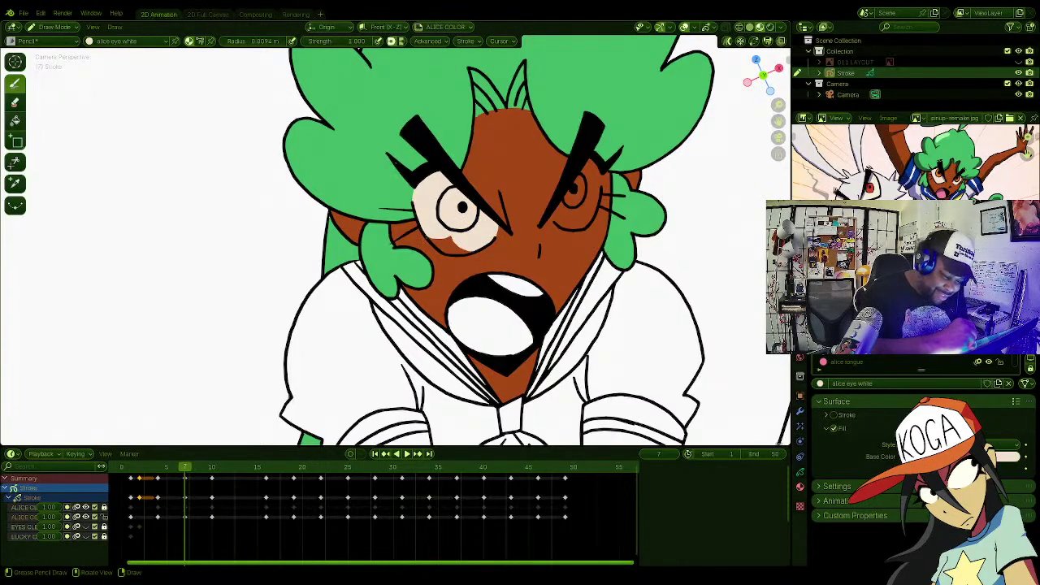
{"action": "mouse_move", "coordinate": [434, 243]}
{"action": "left_mouse_down"}
{"action": "mouse_move", "coordinate": [471, 250]}
{"action": "mouse_move", "coordinate": [452, 242]}
{"action": "left_mouse_up"}
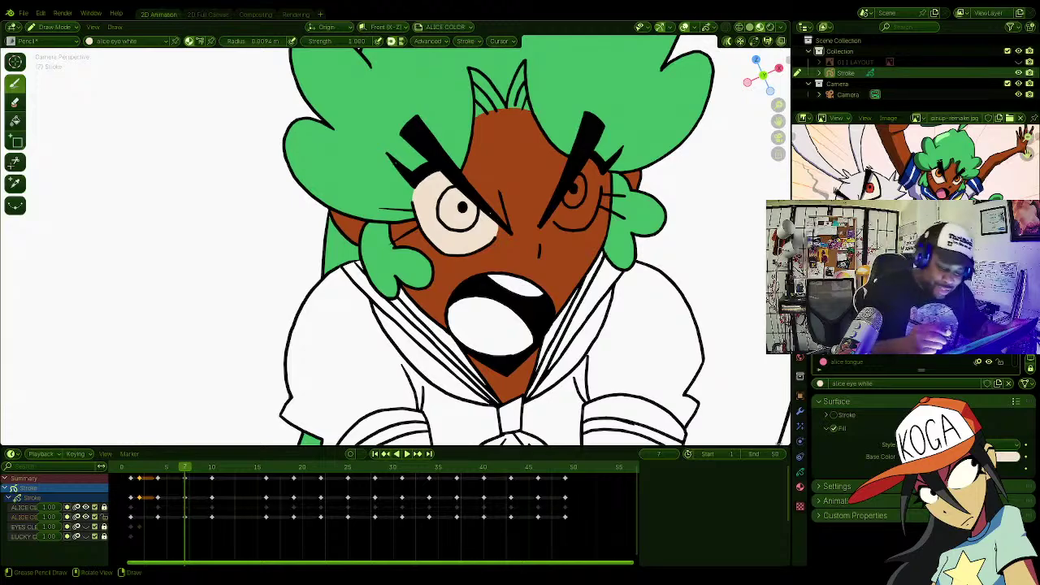
{"action": "mouse_move", "coordinate": [553, 215]}
{"action": "left_mouse_down"}
{"action": "mouse_move", "coordinate": [579, 180]}
{"action": "mouse_move", "coordinate": [569, 227]}
{"action": "mouse_move", "coordinate": [585, 163]}
{"action": "mouse_move", "coordinate": [590, 226]}
{"action": "mouse_move", "coordinate": [598, 163]}
{"action": "left_mouse_up"}
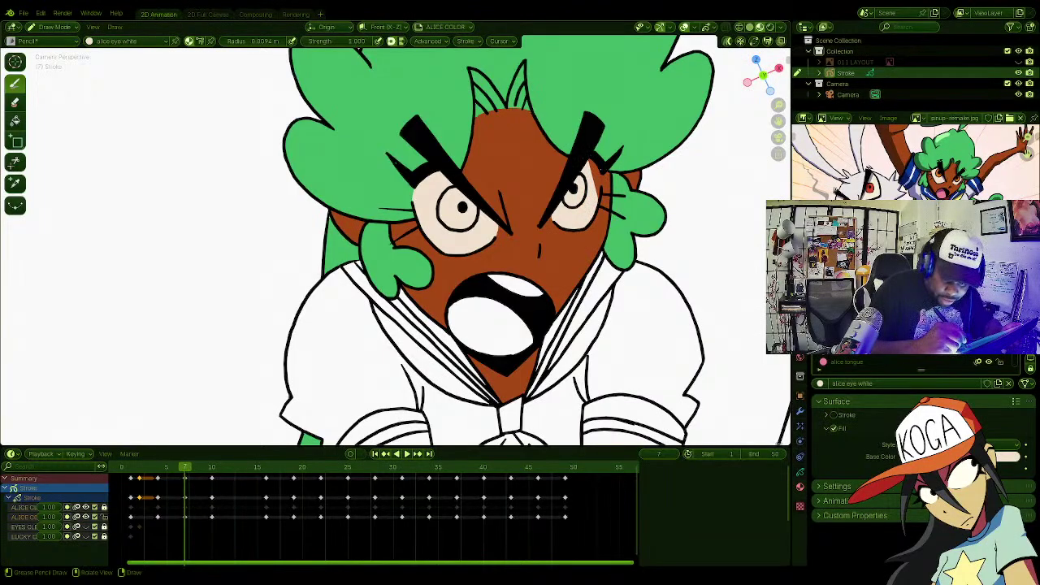
{"action": "left_click_drag", "start_coordinate": [603, 173], "coordinate": [600, 200]}
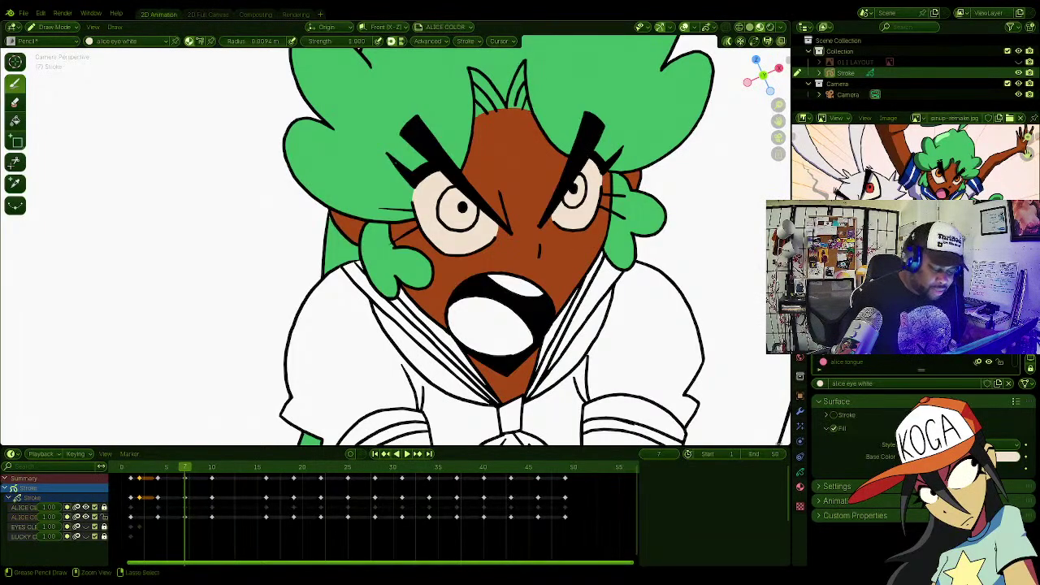
Step: Flip between frame 7 and the coloured frames before it to compare the character's colouring
{"action": "mouse_move", "coordinate": [395, 162]}
{"action": "middle_mouse_down", "text": "ctrl"}
{"action": "mouse_move", "coordinate": [395, 276]}
{"action": "mouse_move", "coordinate": [415, 162]}
{"action": "middle_mouse_up", "text": "ctrl"}
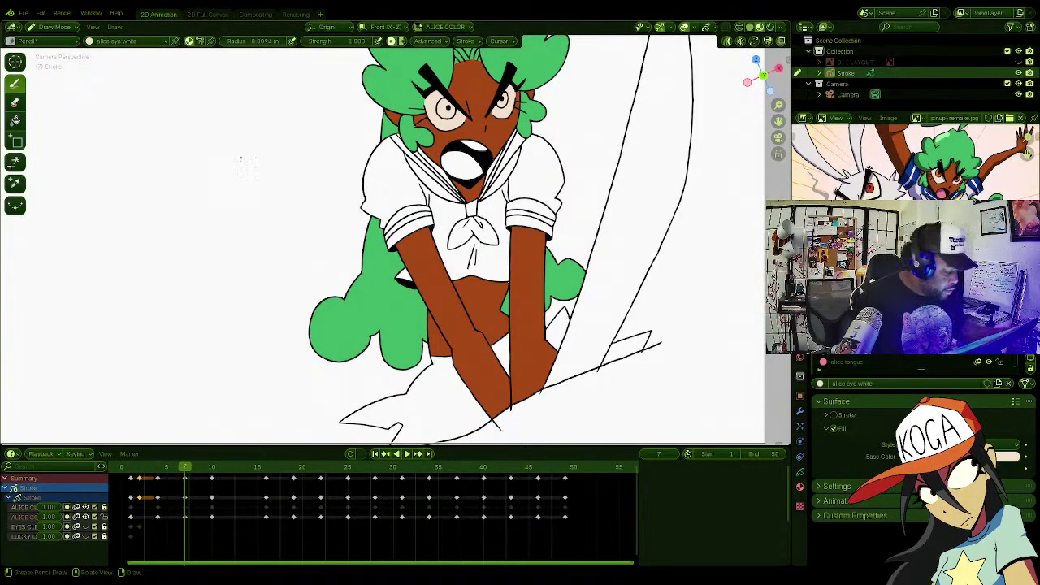
{"action": "key", "text": "Left"}
{"action": "key", "text": "Left"}
{"action": "key", "text": "Left"}
{"action": "key", "text": "Left"}
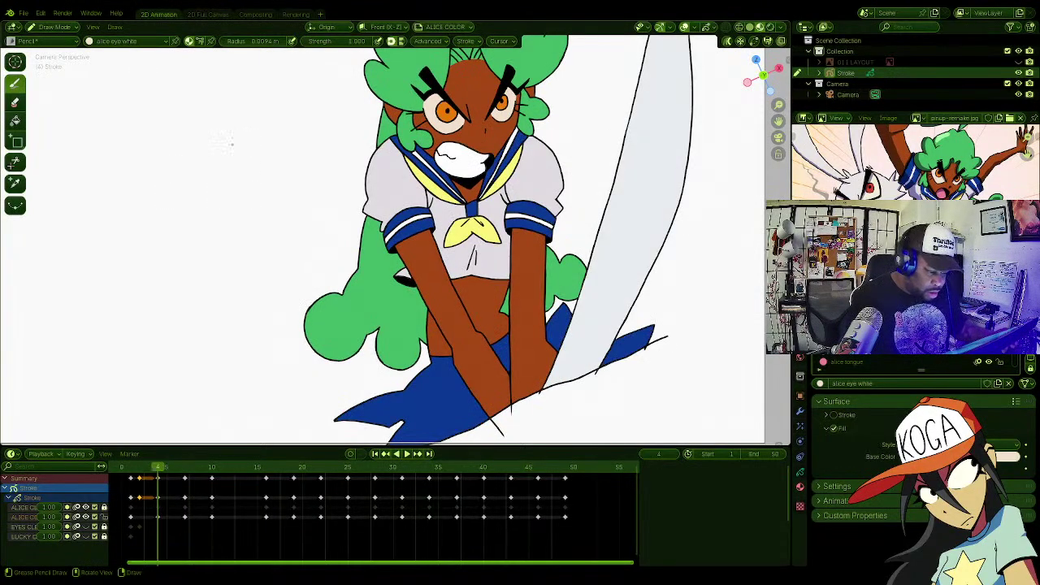
{"action": "key", "text": "Right"}
{"action": "key", "text": "Right"}
{"action": "key", "text": "Right"}
{"action": "key", "text": "Right"}
{"action": "key", "text": "Right"}
{"action": "key", "text": "Left"}
{"action": "key", "text": "Left"}
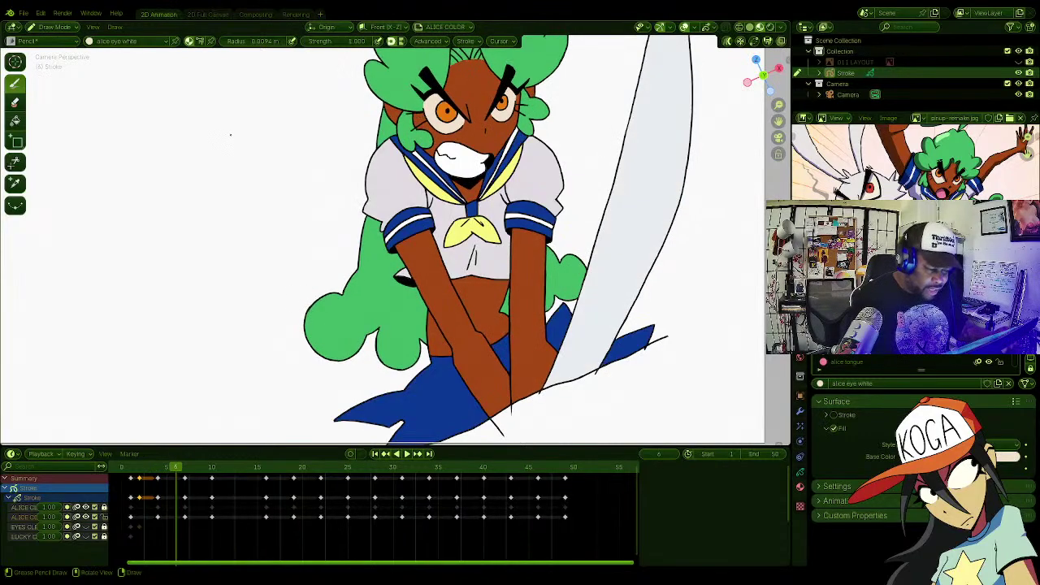
{"action": "key", "text": "Right"}
{"action": "key", "text": "Left"}
{"action": "key", "text": "Right"}
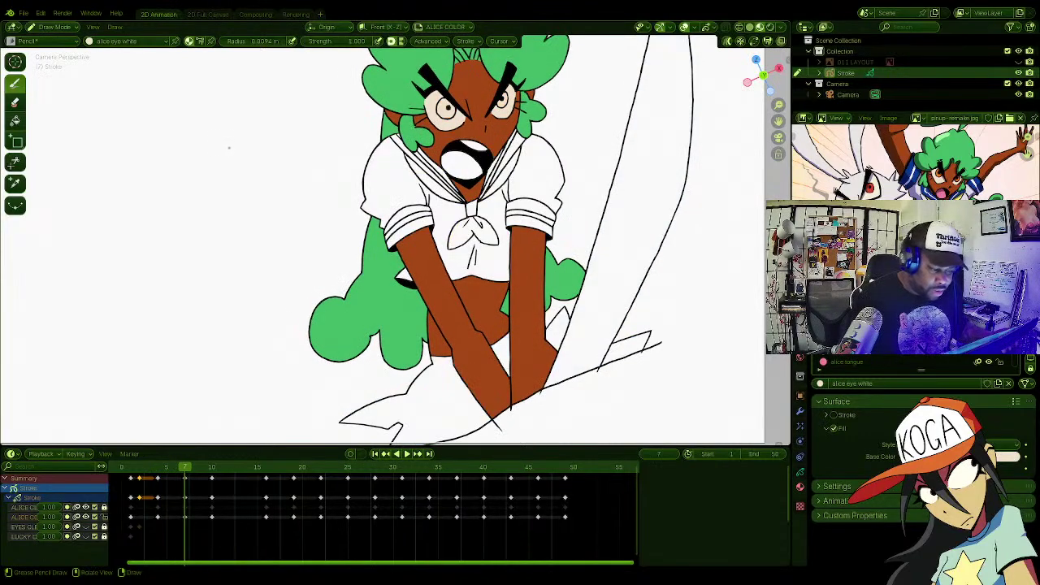
Step: Fill the irises of both eyes on frame 7 with the alice pupil material using the Fill tool
{"action": "left_click", "coordinate": [124, 42]}
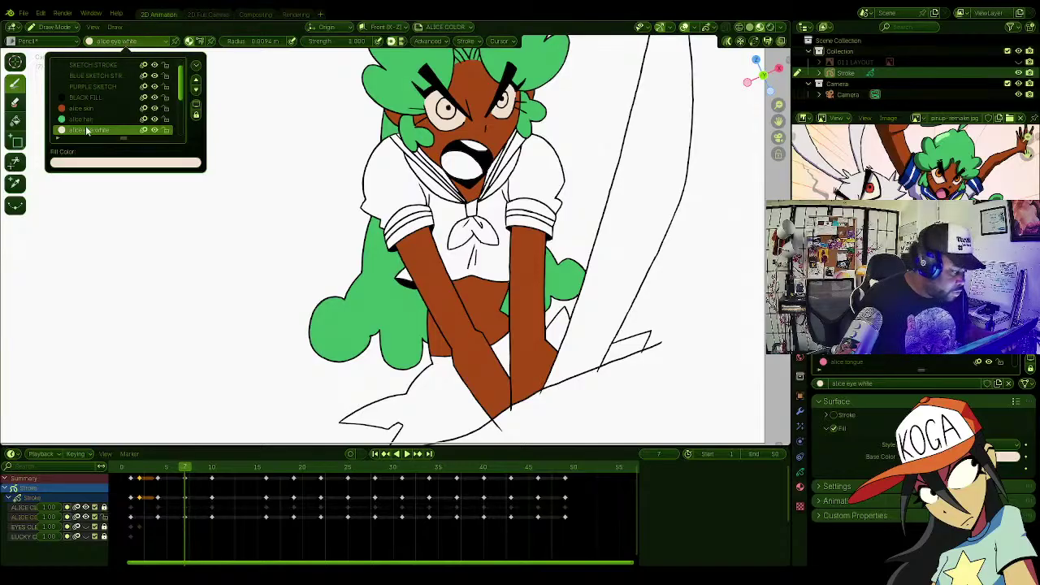
{"action": "scroll", "coordinate": [183, 83], "scroll_direction": "down", "scroll_amount": 5}
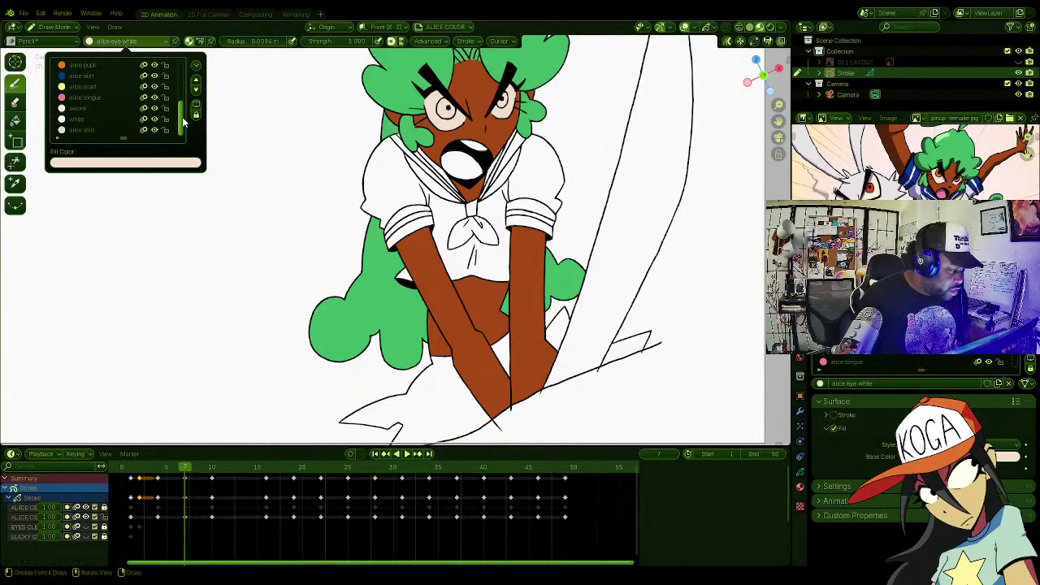
{"action": "left_click", "coordinate": [81, 65]}
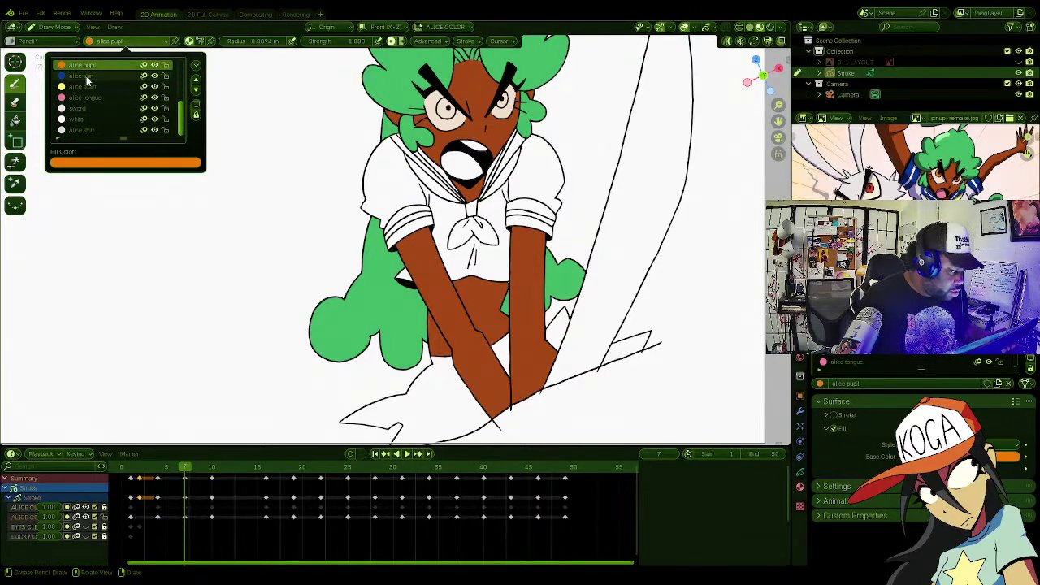
{"action": "left_click", "coordinate": [15, 120]}
{"action": "scroll", "coordinate": [366, 158], "scroll_direction": "up", "scroll_amount": 2}
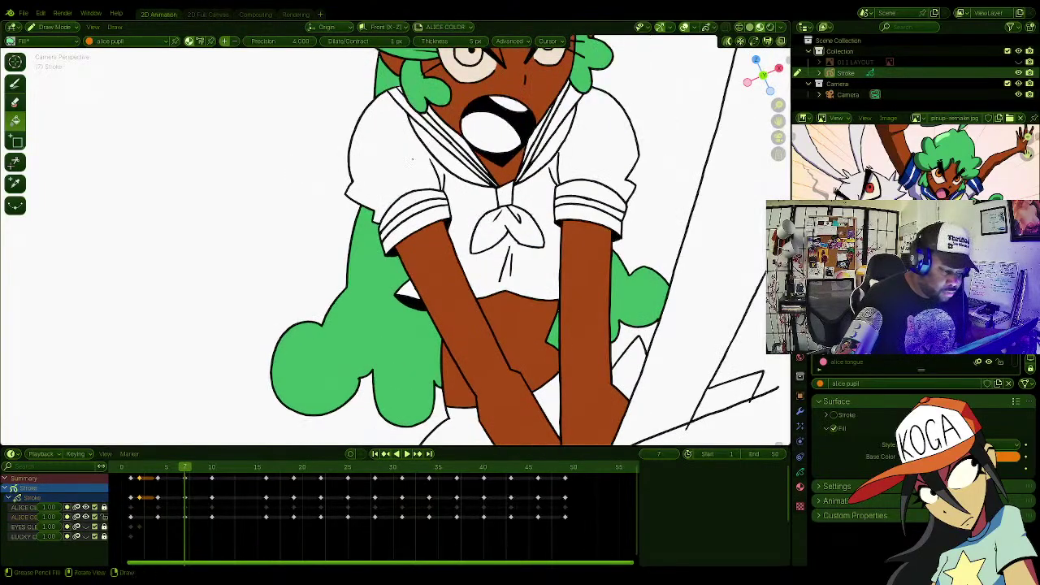
{"action": "scroll", "coordinate": [395, 240], "scroll_direction": "down", "scroll_amount": 3}
{"action": "scroll", "coordinate": [395, 239], "scroll_direction": "up", "scroll_amount": 2}
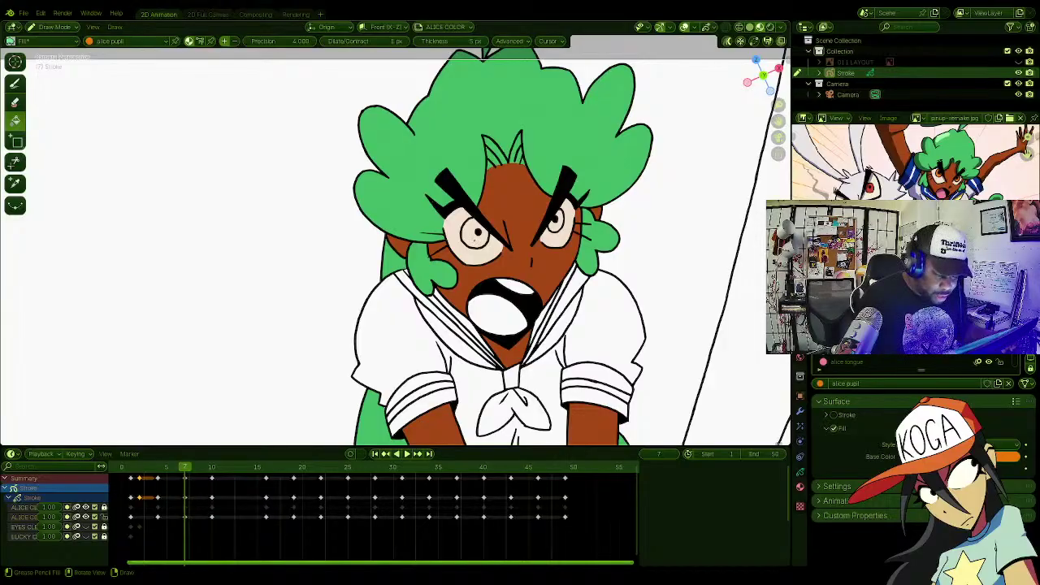
{"action": "left_click", "coordinate": [475, 233]}
{"action": "left_click", "coordinate": [555, 220]}
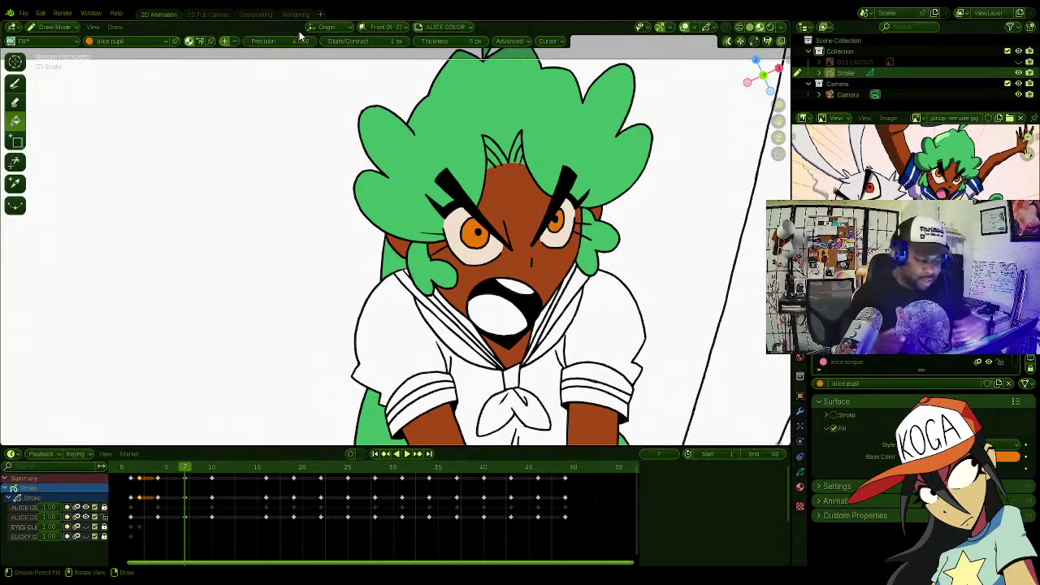
Step: Fill the bands on both sides of the sailor collar with the blue alice skirt material
{"action": "left_click", "coordinate": [146, 41]}
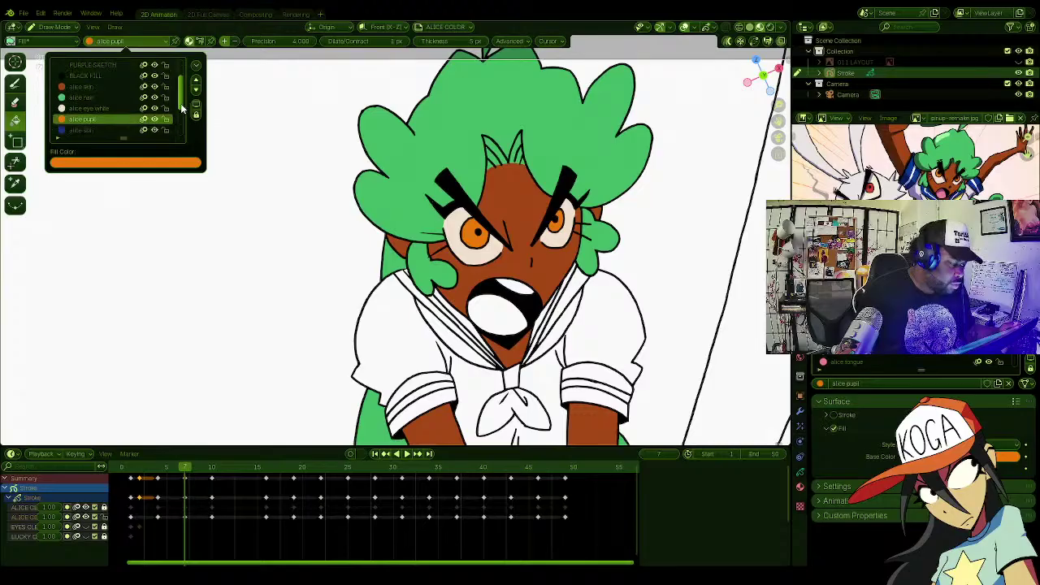
{"action": "left_click_drag", "start_coordinate": [181, 109], "coordinate": [182, 128]}
{"action": "left_click", "coordinate": [87, 87]}
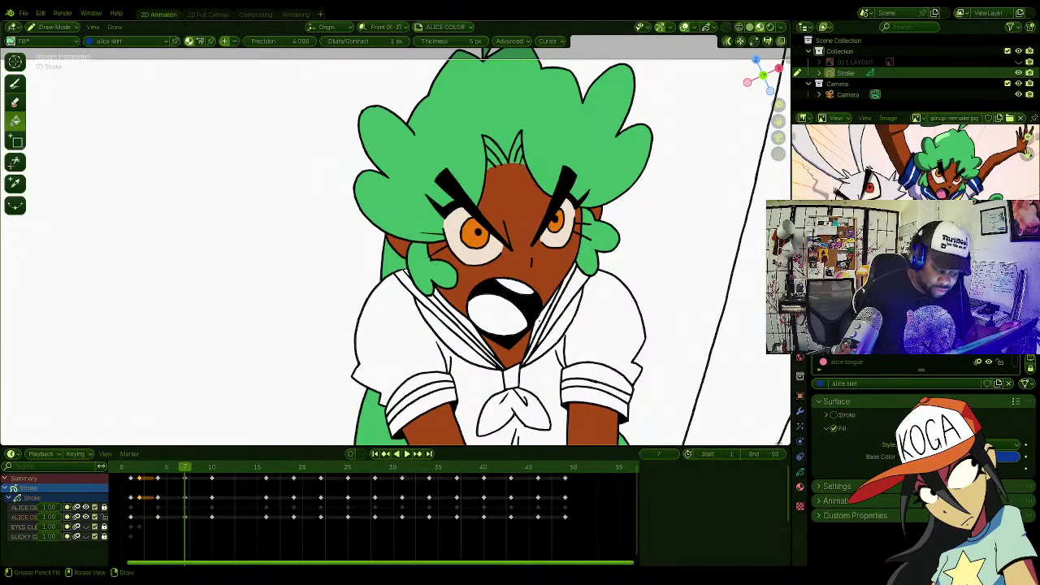
{"action": "left_click", "coordinate": [539, 321]}
{"action": "left_click", "coordinate": [570, 293]}
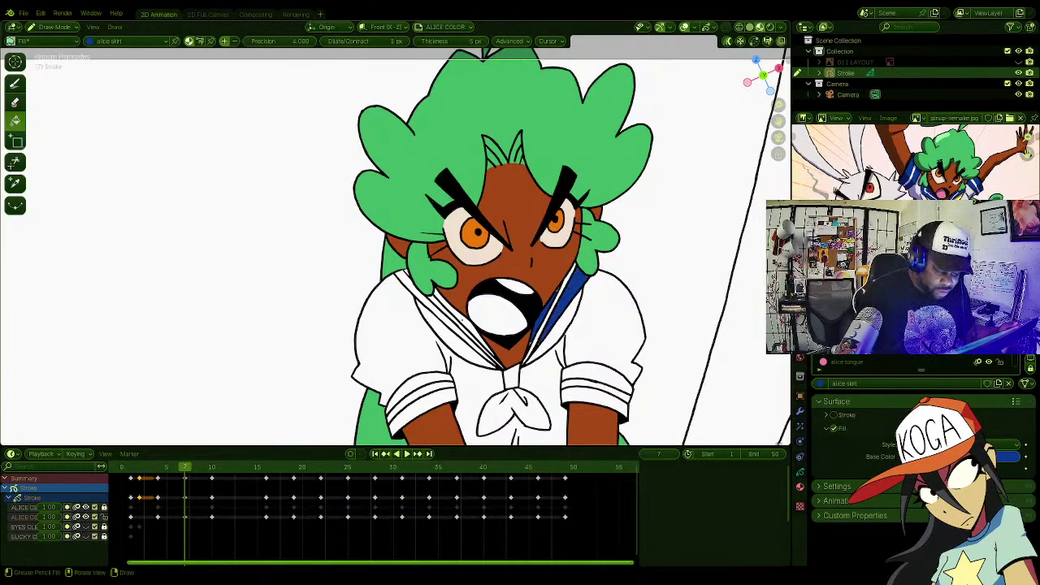
{"action": "left_click", "coordinate": [461, 320]}
{"action": "left_click", "coordinate": [419, 290]}
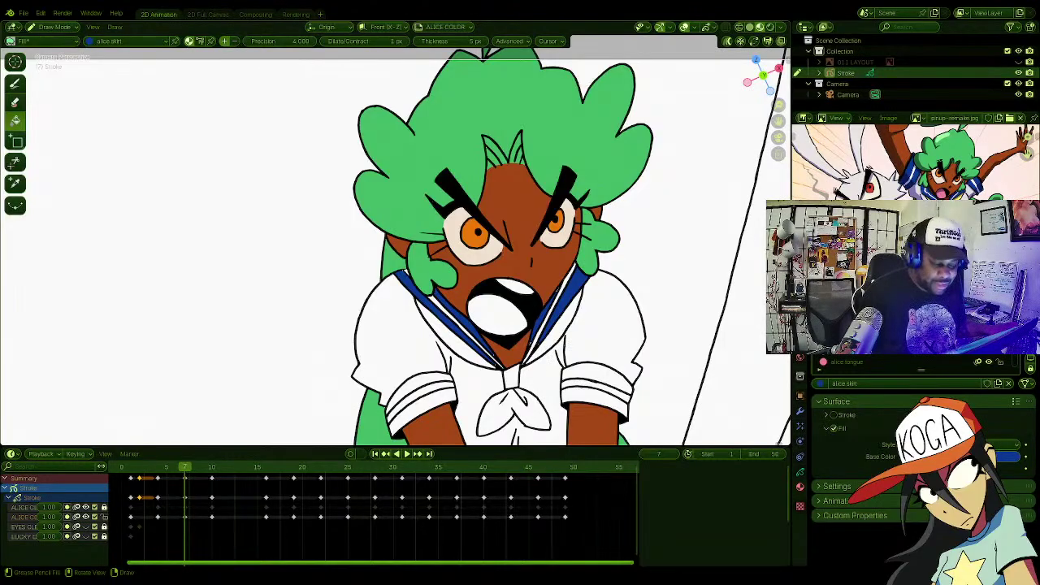
Step: Fill the upper and lower bands of both sleeve cuffs with the alice skirt material
{"action": "middle_click_drag", "start_coordinate": [572, 354], "coordinate": [565, 217], "text": "shift"}
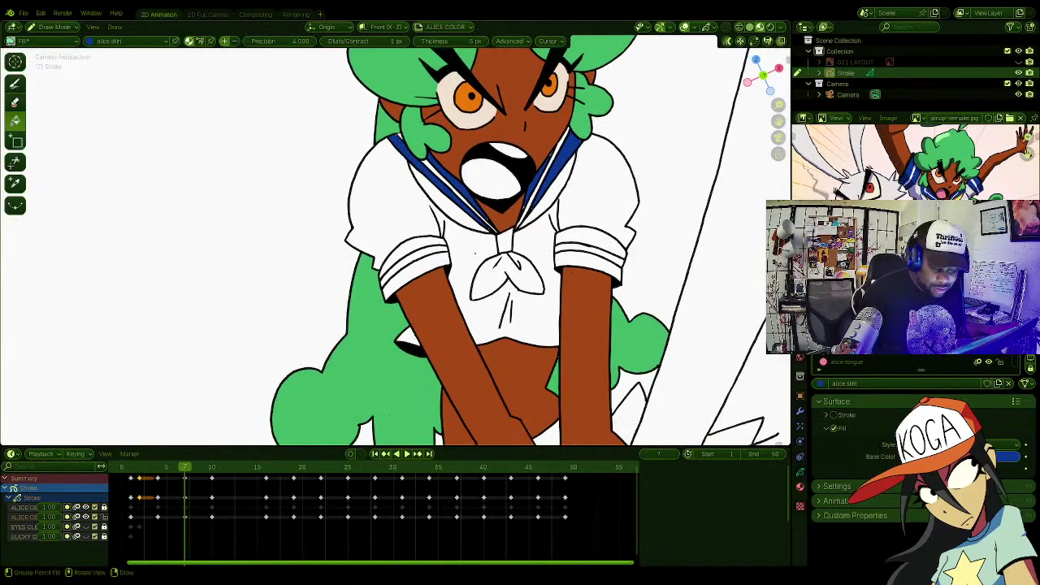
{"action": "left_click", "coordinate": [421, 260]}
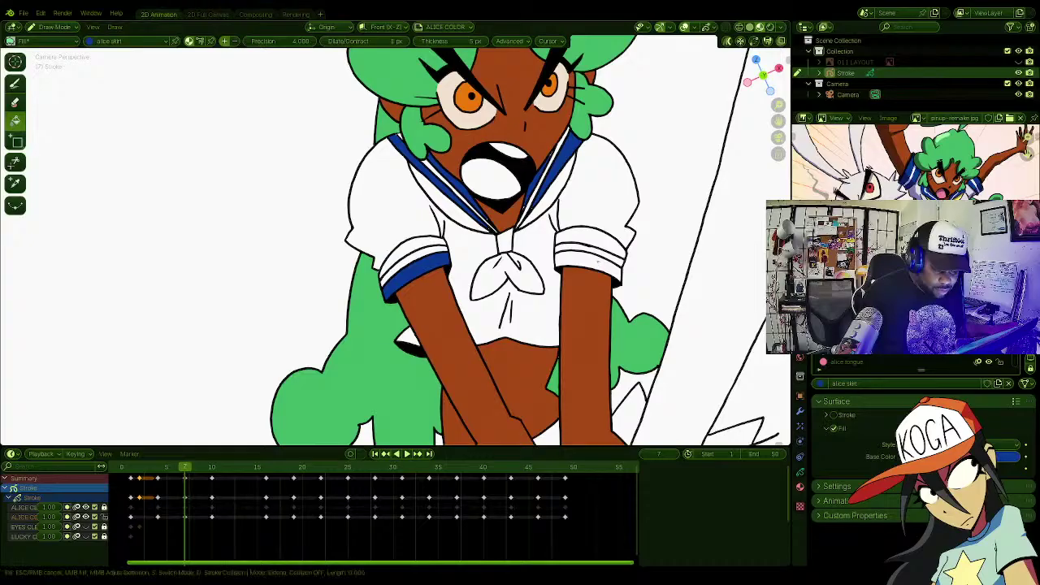
{"action": "left_click", "coordinate": [423, 241]}
{"action": "left_click", "coordinate": [602, 245]}
{"action": "left_click", "coordinate": [603, 240]}
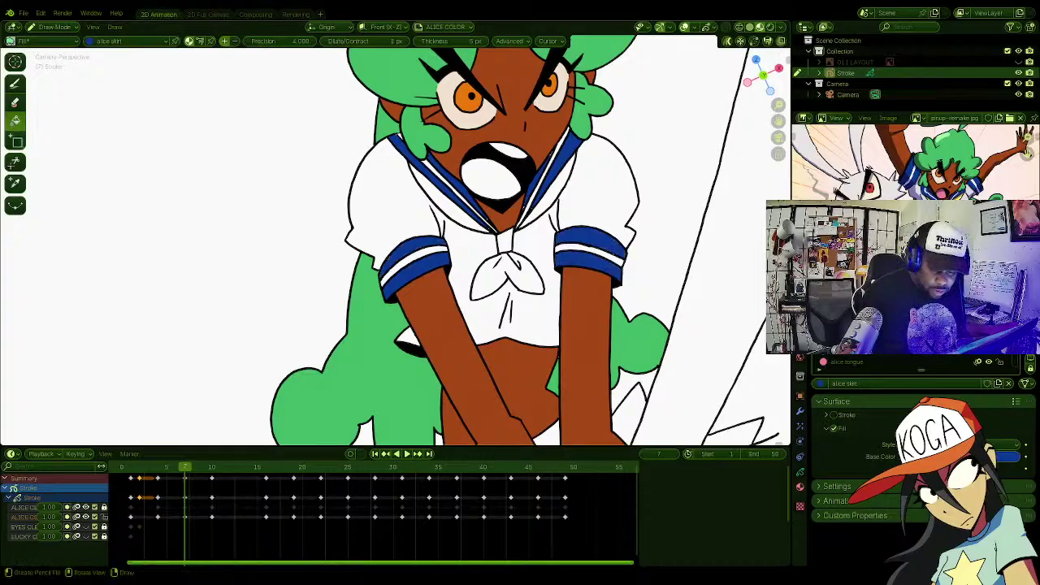
Step: Fill all the skirt sections around and between the arms on frame 7 with the alice skirt material
{"action": "mouse_move", "coordinate": [631, 429]}
{"action": "middle_mouse_down", "text": "shift"}
{"action": "mouse_move", "coordinate": [578, 257]}
{"action": "mouse_move", "coordinate": [564, 255]}
{"action": "middle_mouse_up", "text": "shift"}
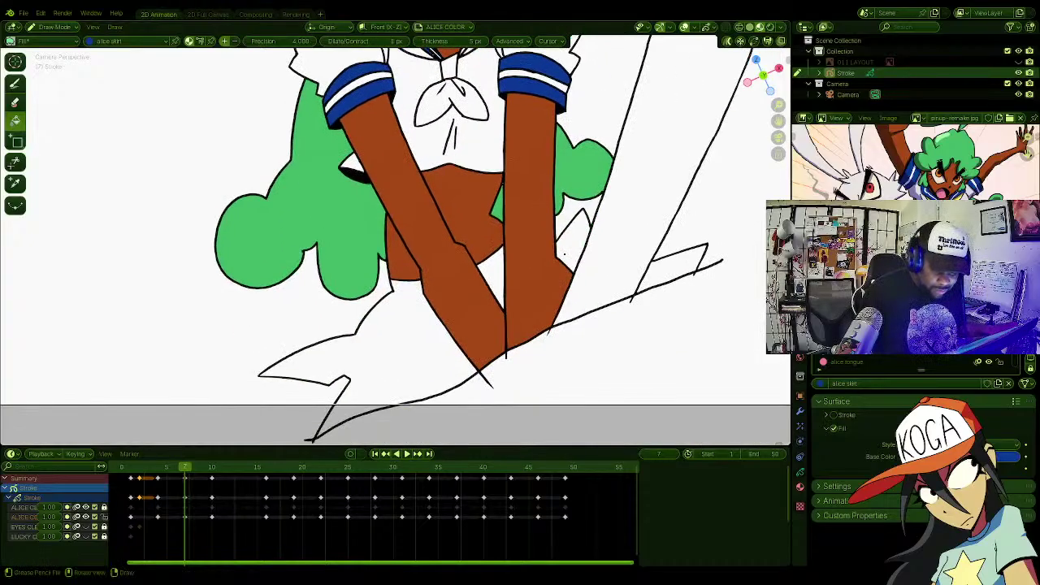
{"action": "left_click", "coordinate": [667, 271]}
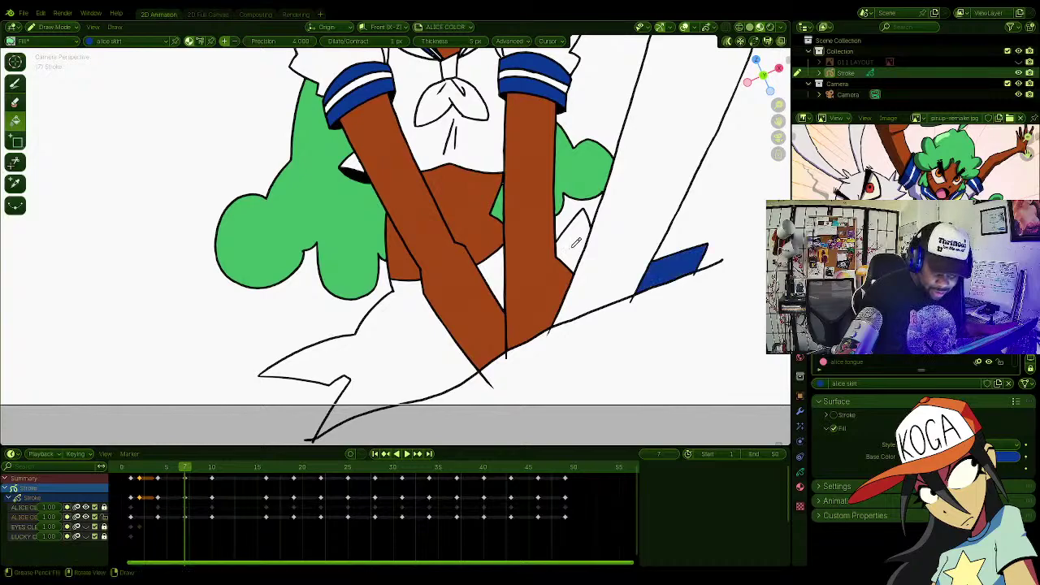
{"action": "left_click", "coordinate": [572, 239]}
{"action": "left_click", "coordinate": [490, 276]}
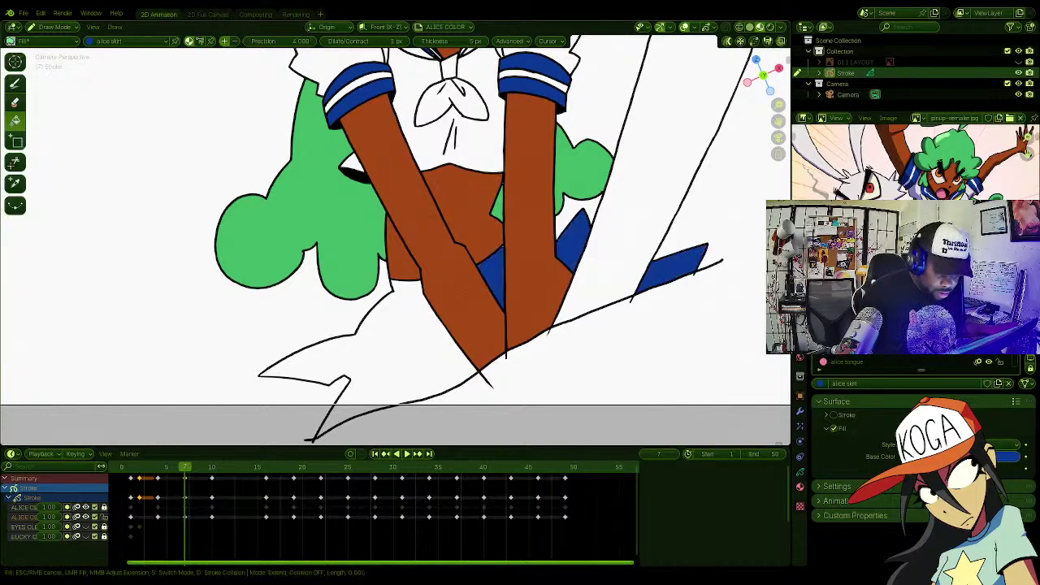
{"action": "left_click", "coordinate": [365, 358]}
Step: Fill the inner collar panels and the tied scarf ends with the yellow alice scarf material
{"action": "mouse_move", "coordinate": [455, 227]}
{"action": "middle_mouse_down", "text": "shift"}
{"action": "mouse_move", "coordinate": [426, 443]}
{"action": "mouse_move", "coordinate": [468, 398]}
{"action": "mouse_move", "coordinate": [478, 435]}
{"action": "middle_mouse_up", "text": "shift"}
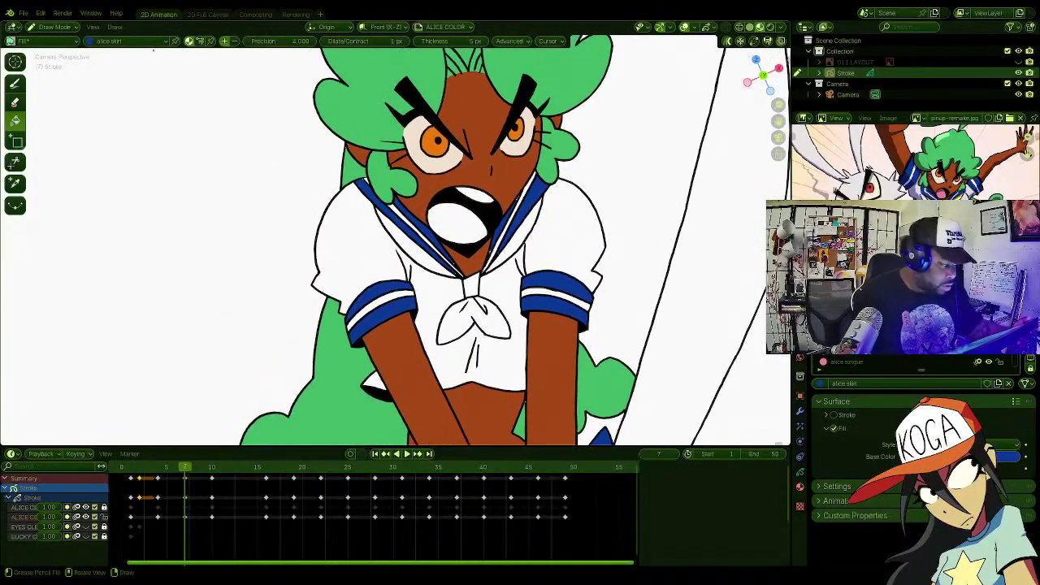
{"action": "left_click", "coordinate": [130, 40]}
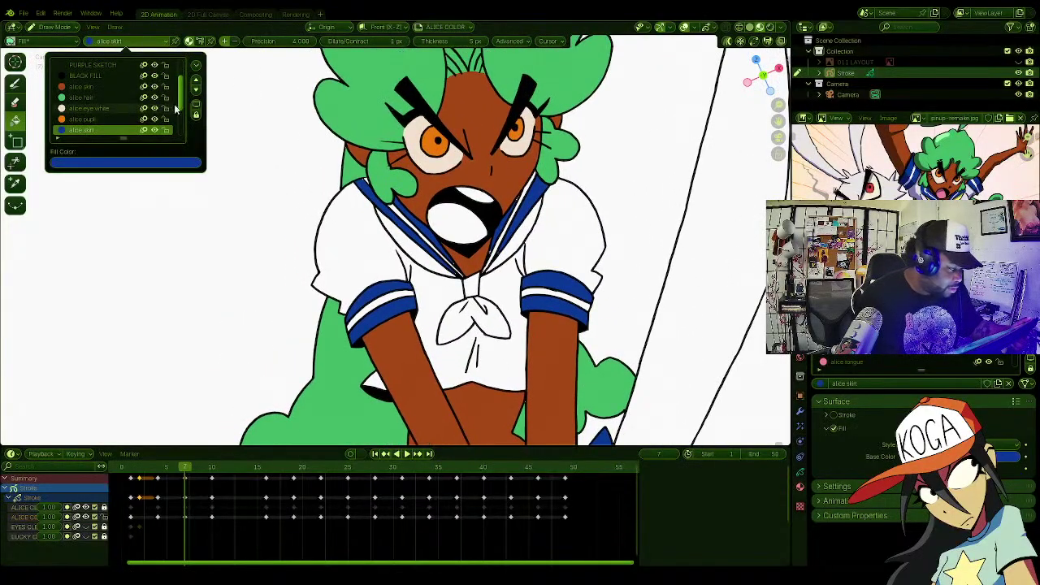
{"action": "scroll", "coordinate": [182, 109], "scroll_direction": "down", "scroll_amount": 3}
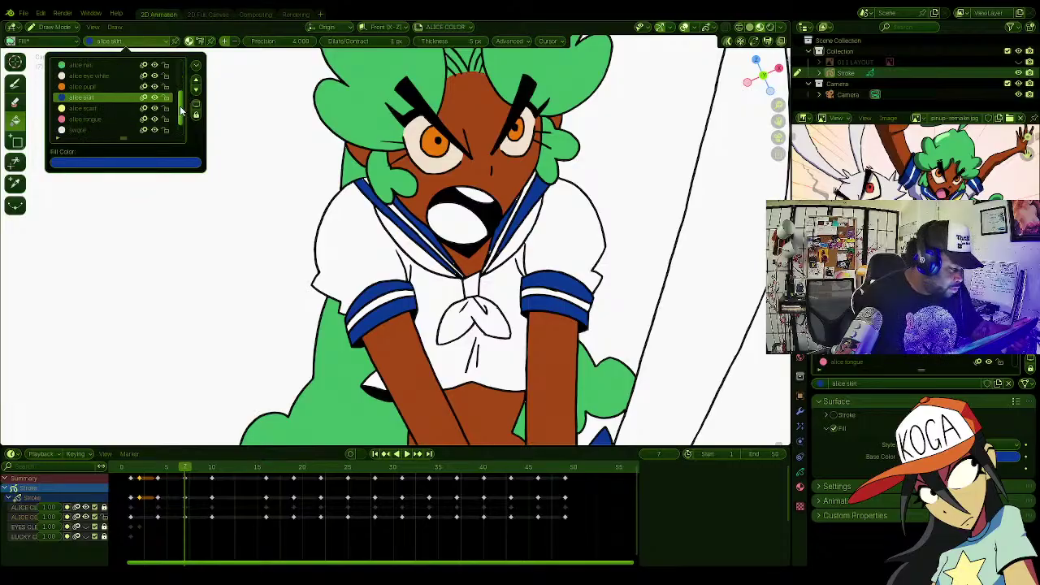
{"action": "left_click", "coordinate": [113, 108]}
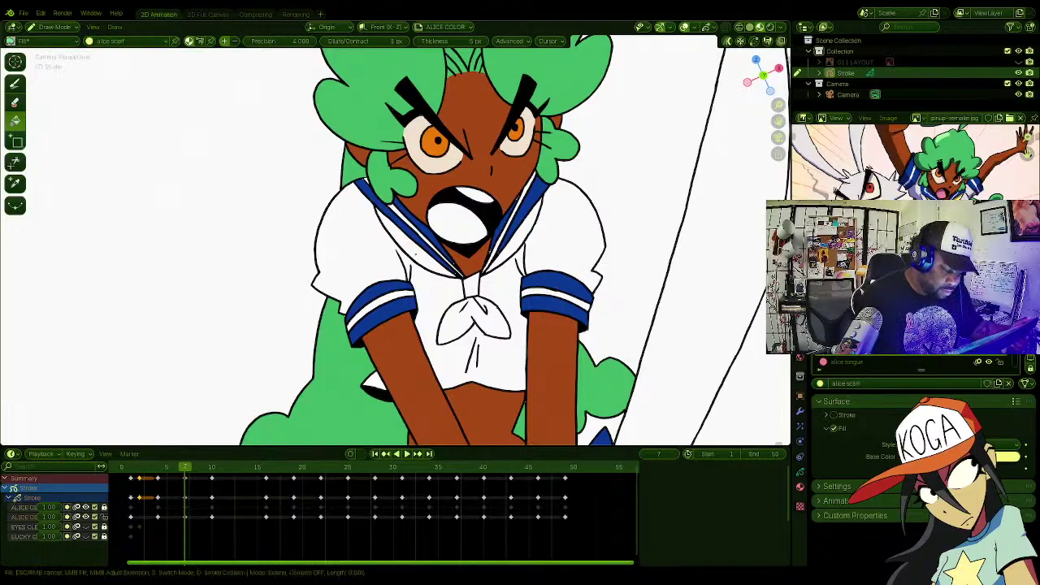
{"action": "left_click", "coordinate": [410, 242]}
{"action": "left_click", "coordinate": [476, 321]}
{"action": "left_click", "coordinate": [524, 224]}
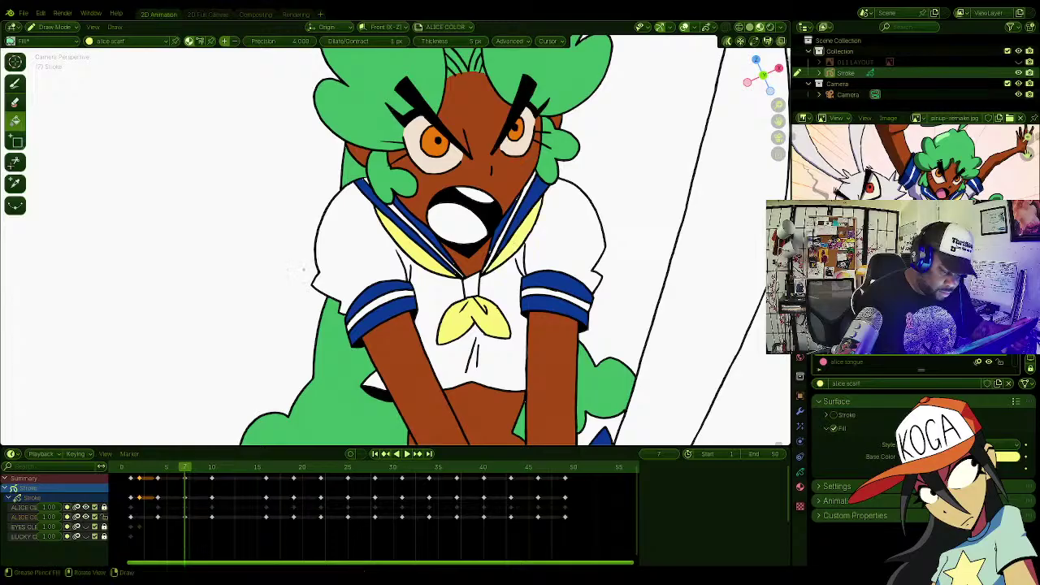
Step: Fill the scarf's knot below the neck with the alice skirt material
{"action": "left_click", "coordinate": [126, 41]}
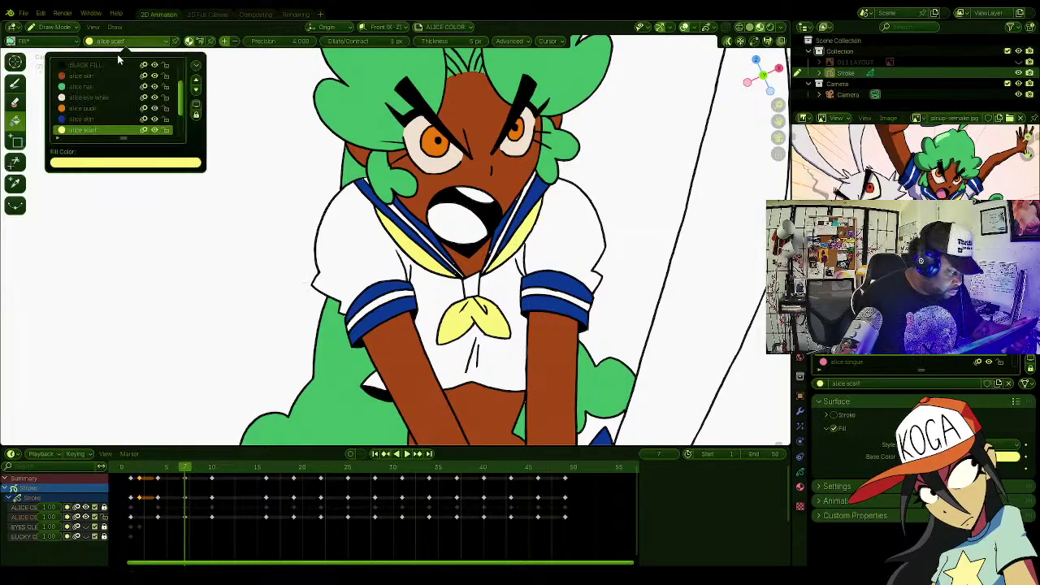
{"action": "left_click", "coordinate": [91, 117]}
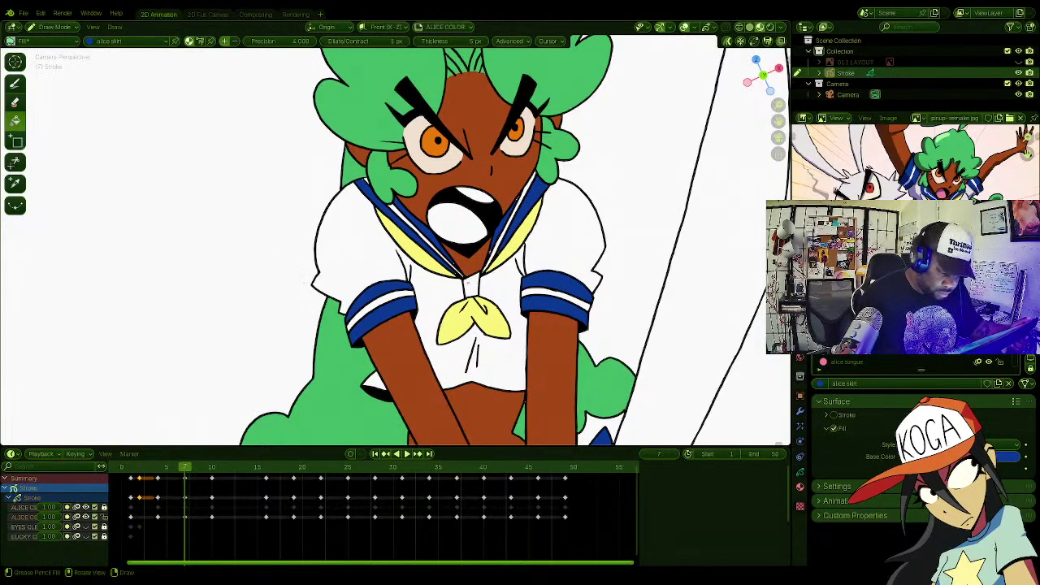
{"action": "left_click", "coordinate": [470, 283]}
Step: Fill the shirt's body and both puffed sleeves with the alice shirt material
{"action": "left_click", "coordinate": [116, 42]}
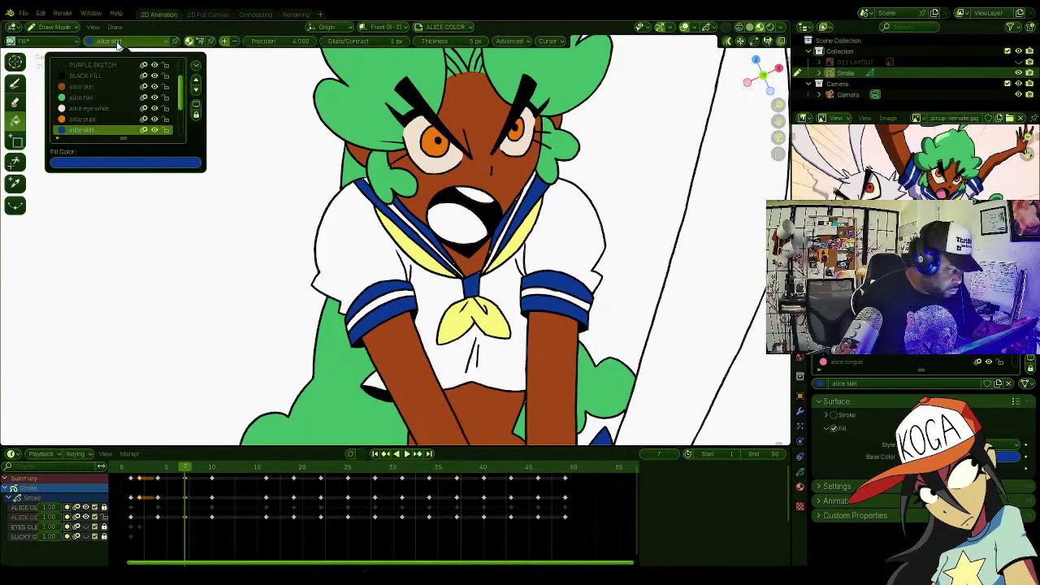
{"action": "scroll", "coordinate": [182, 112], "scroll_direction": "down", "scroll_amount": 3}
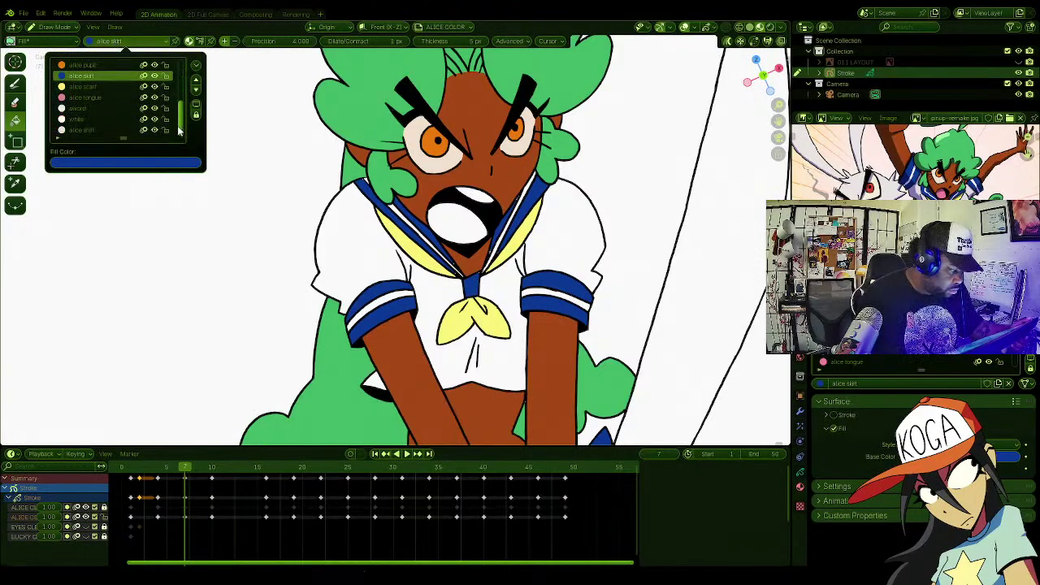
{"action": "left_click", "coordinate": [115, 131]}
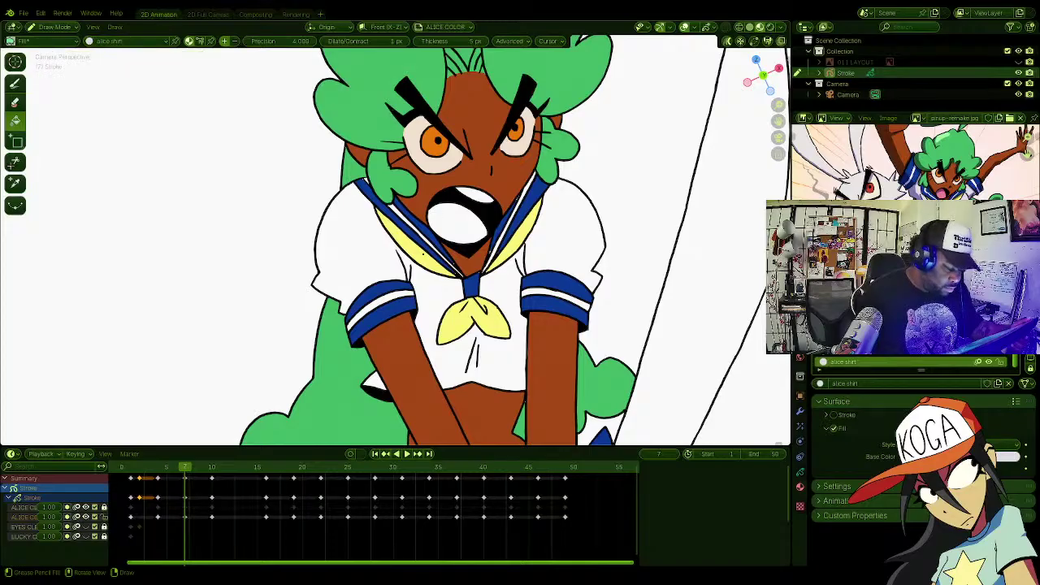
{"action": "left_click", "coordinate": [503, 285]}
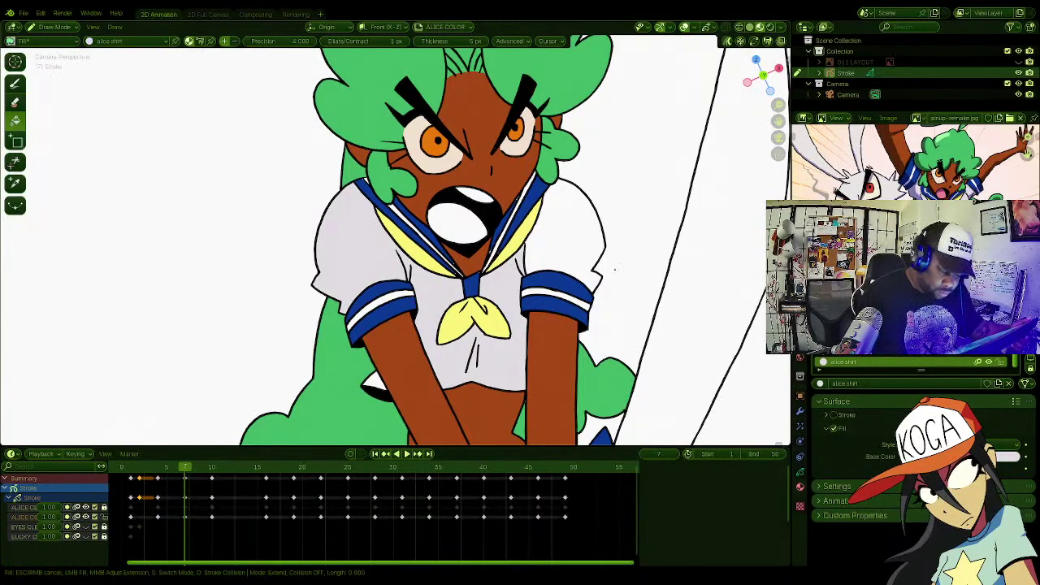
{"action": "left_click", "coordinate": [573, 258]}
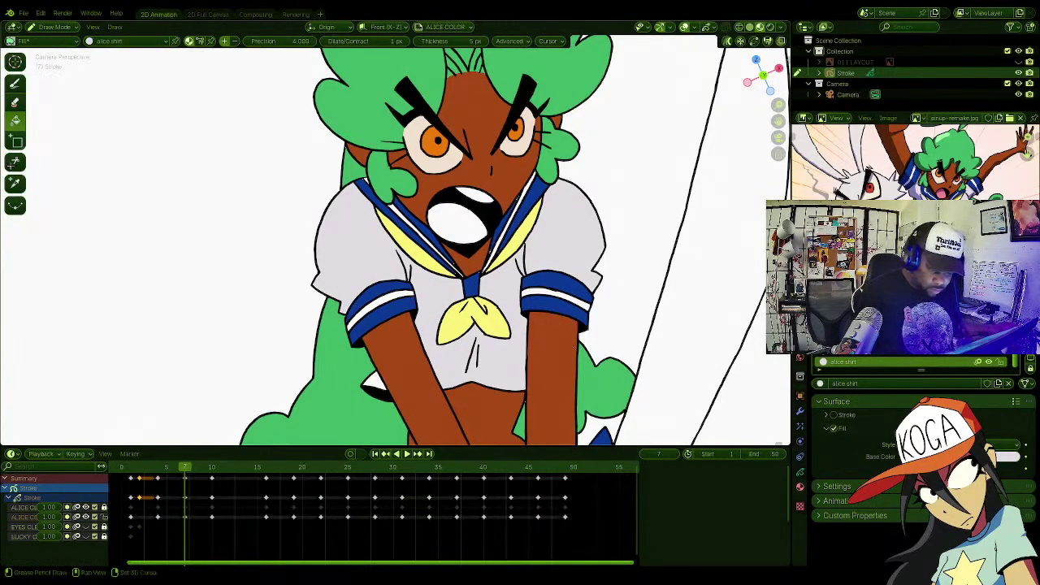
Step: Fill the stripes between the blue bands of the sleeve cuffs with the white material
{"action": "mouse_move", "coordinate": [606, 290]}
{"action": "middle_mouse_down", "text": "shift"}
{"action": "mouse_move", "coordinate": [556, 99]}
{"action": "mouse_move", "coordinate": [544, 172]}
{"action": "mouse_move", "coordinate": [557, 310]}
{"action": "middle_mouse_up", "text": "shift"}
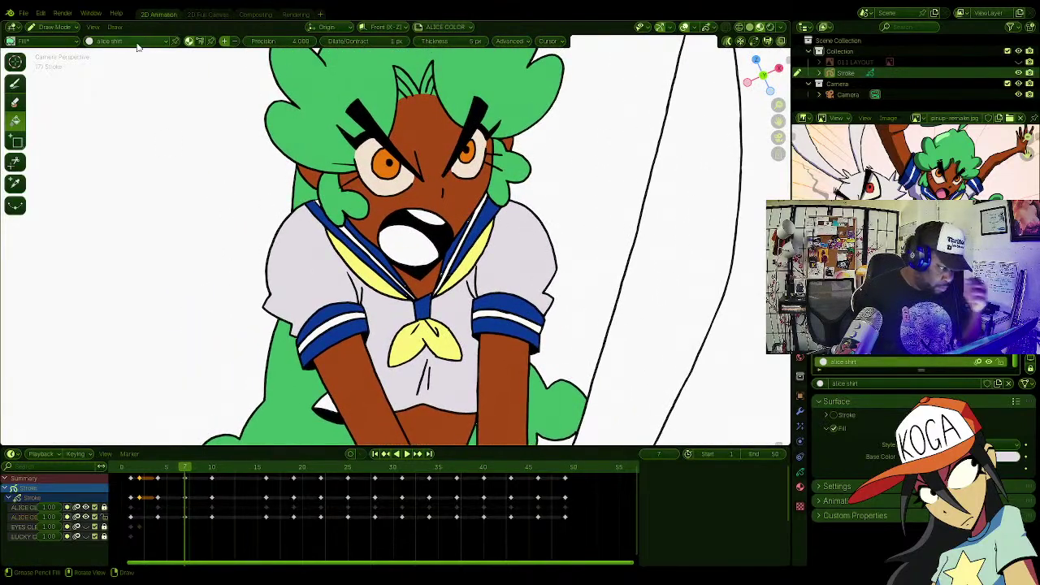
{"action": "left_click", "coordinate": [135, 41]}
{"action": "left_click", "coordinate": [105, 120]}
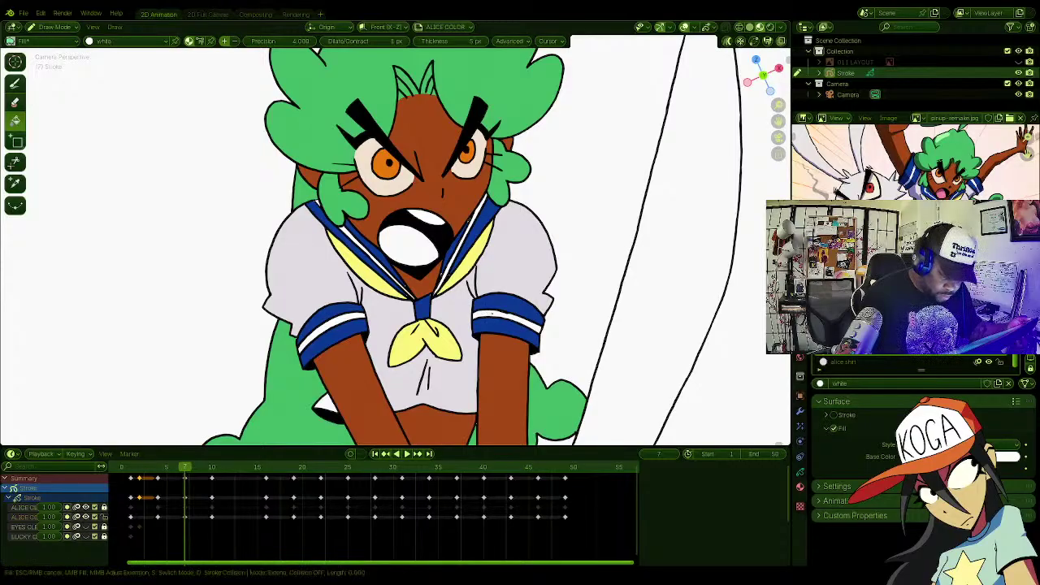
Step: Fill the small shirt hem piece behind the arm with alice shirt, and the upper teeth with white
{"action": "left_click", "coordinate": [130, 41]}
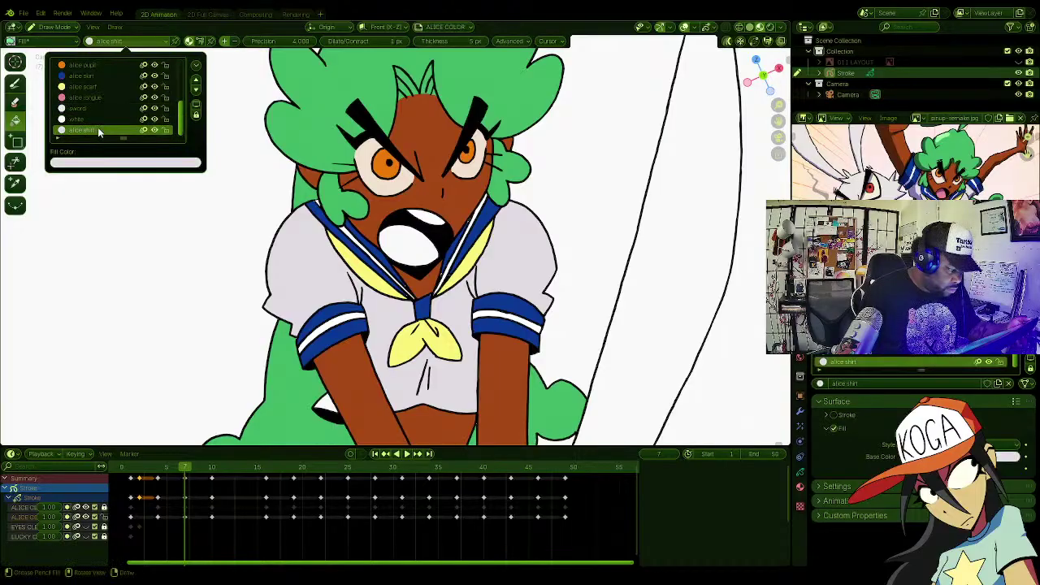
{"action": "left_click", "coordinate": [106, 130]}
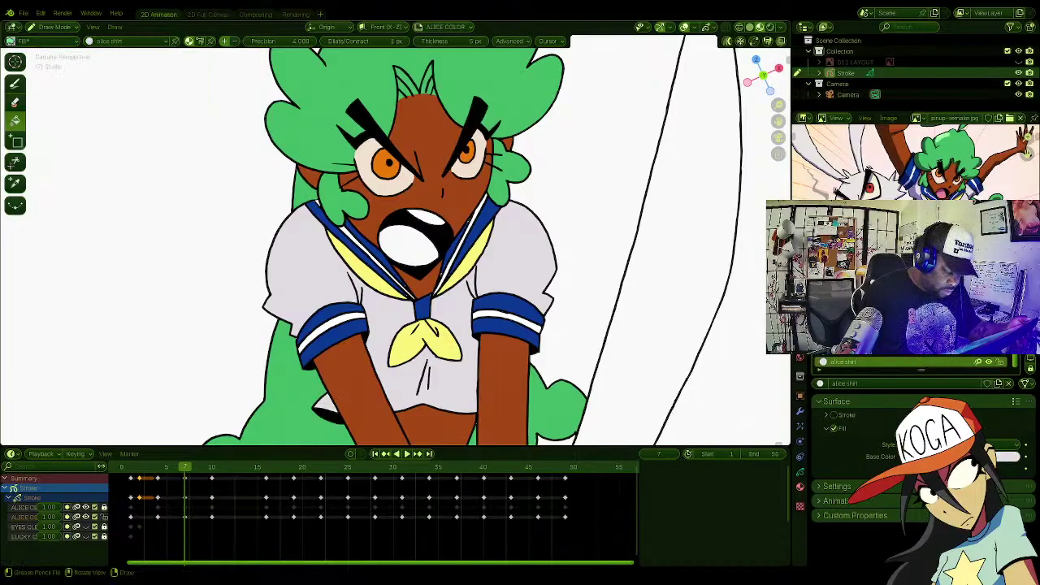
{"action": "left_click", "coordinate": [130, 41]}
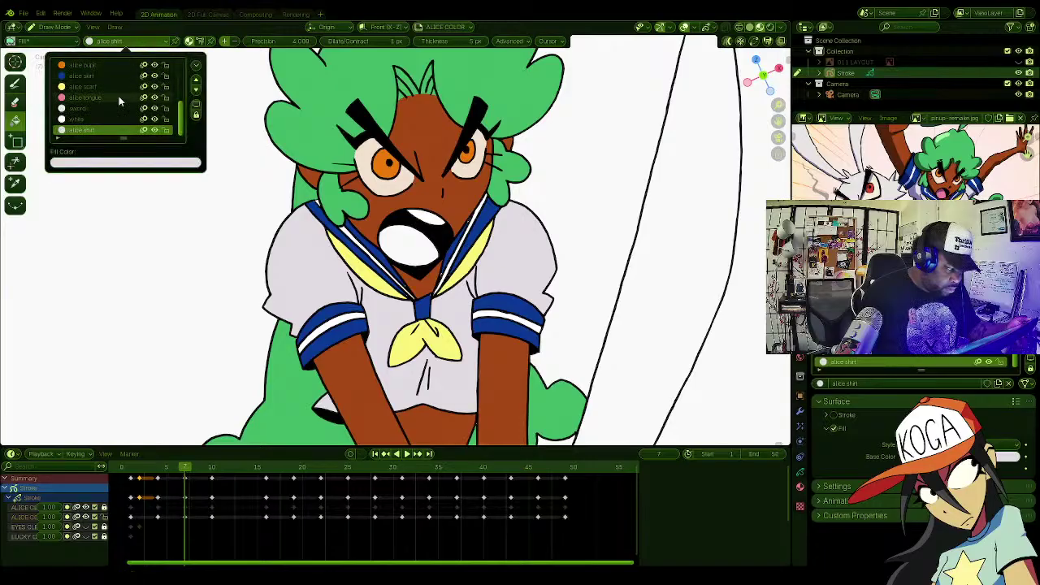
{"action": "left_click", "coordinate": [94, 122]}
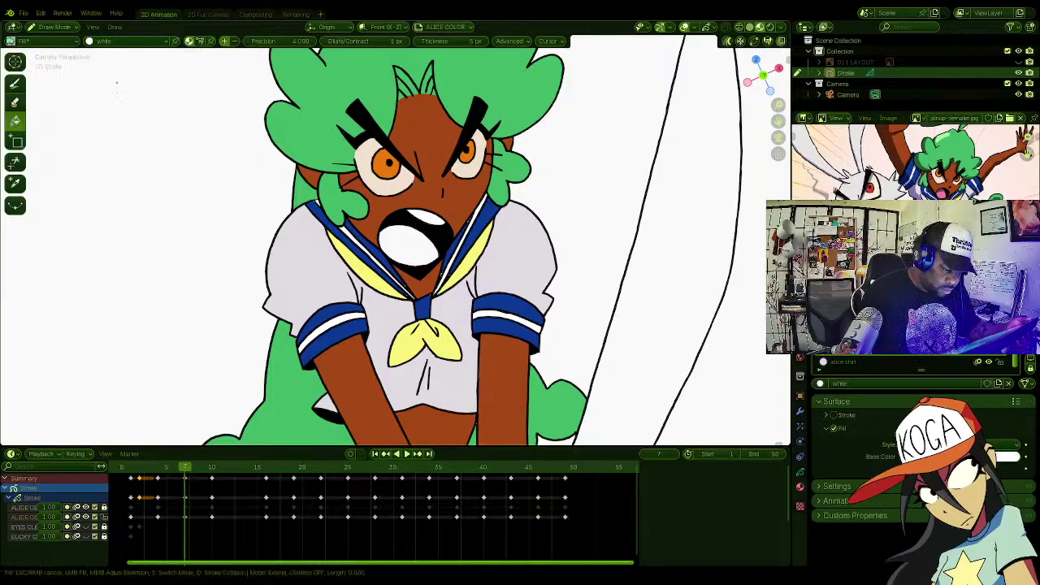
Step: Fill the tongue in the open mouth with the alice tongue material
{"action": "left_click", "coordinate": [130, 41]}
{"action": "left_click", "coordinate": [122, 109]}
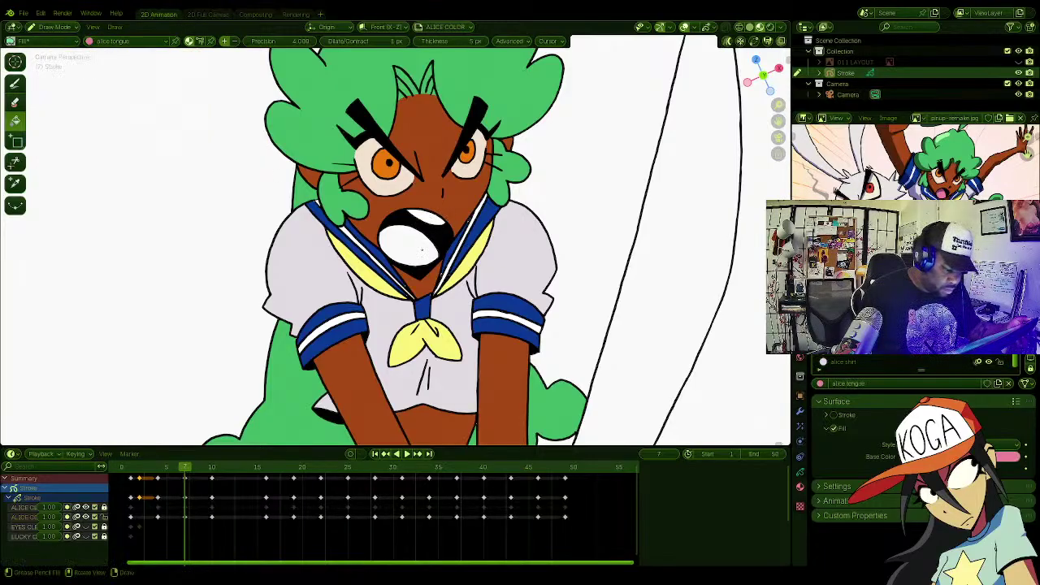
{"action": "left_click", "coordinate": [410, 246]}
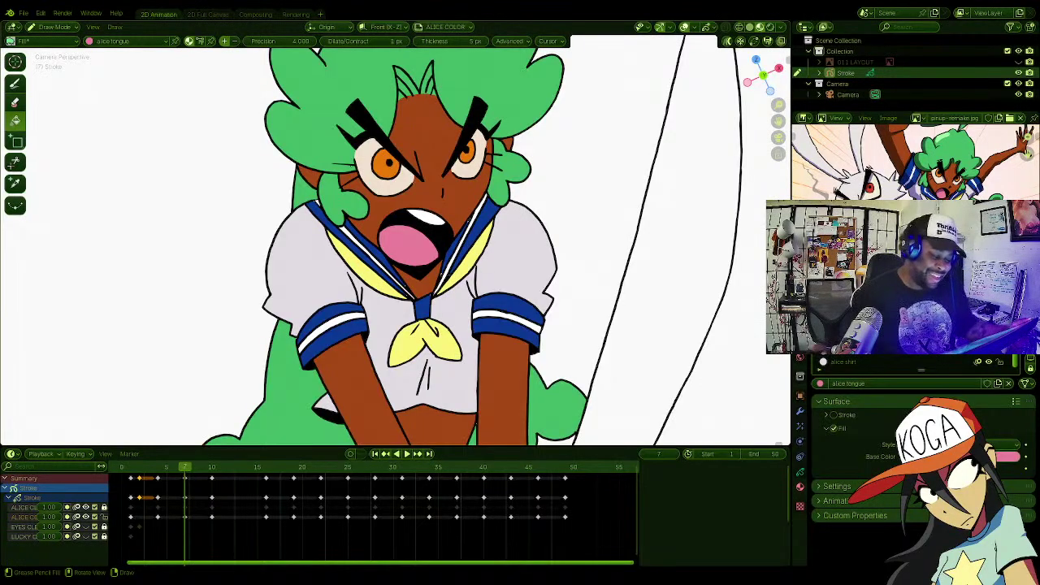
Step: Fill the large sword blade beside the character with the sword material
{"action": "middle_click_drag", "start_coordinate": [269, 289], "coordinate": [280, 423], "text": "ctrl"}
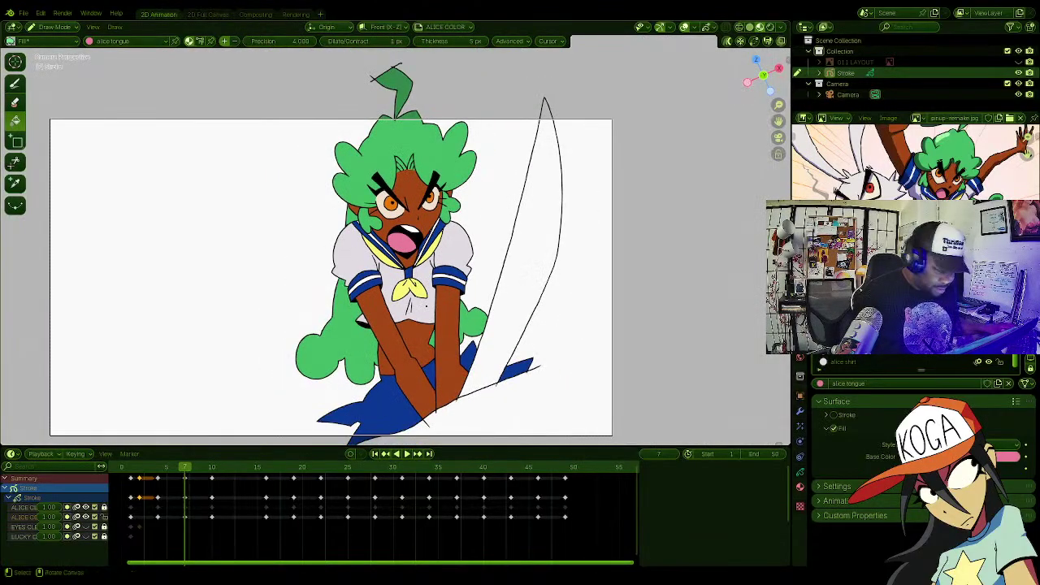
{"action": "middle_click", "coordinate": [394, 307], "text": "ctrl+alt"}
{"action": "middle_click_drag", "start_coordinate": [394, 308], "coordinate": [438, 287], "text": "shift"}
{"action": "left_click", "coordinate": [848, 347]}
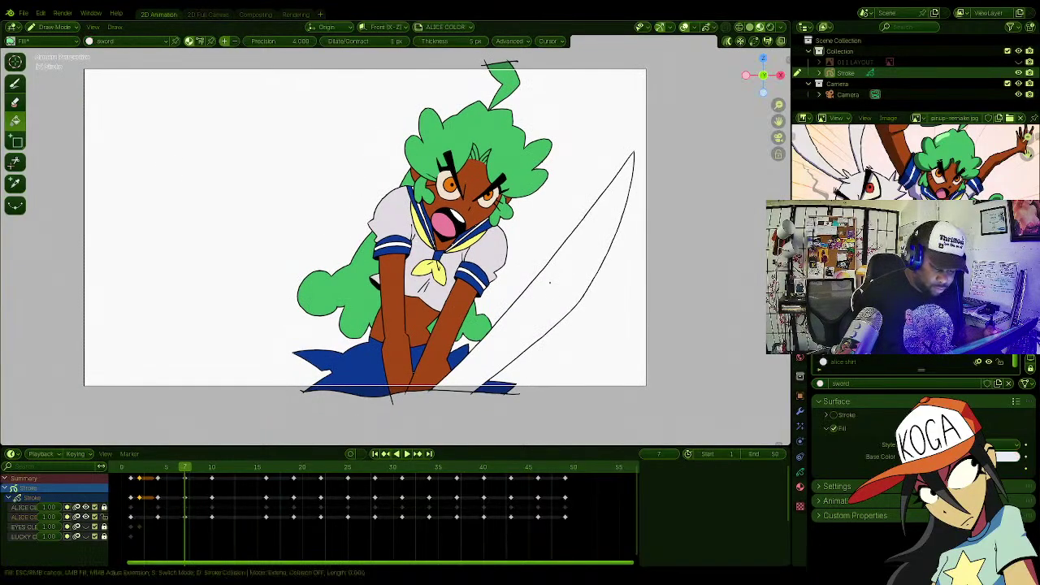
{"action": "left_click", "coordinate": [574, 283]}
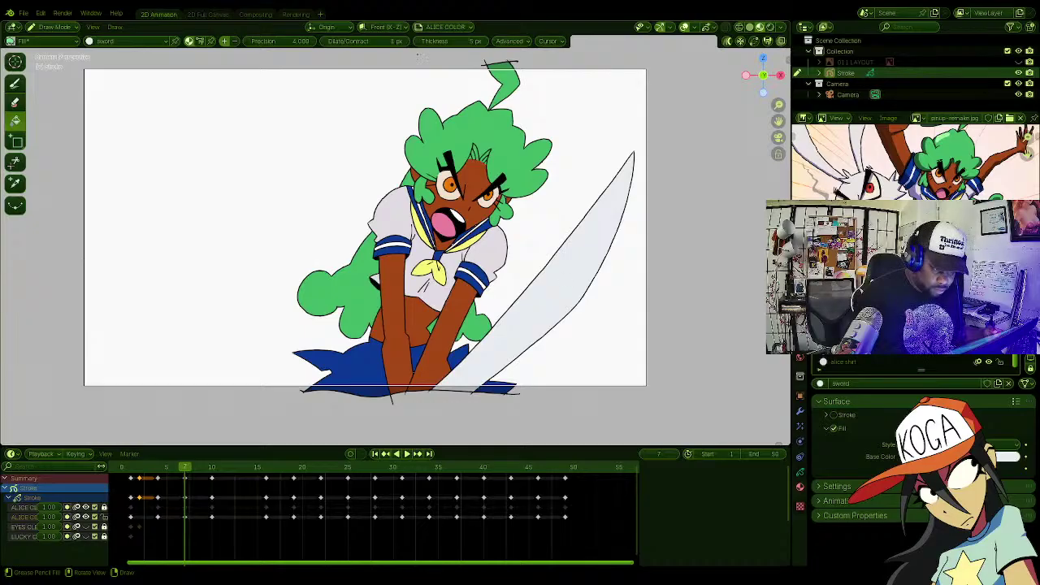
Step: Fill the narrow edge band of the sailor collar beside the chin with the alice skirt material
{"action": "left_click", "coordinate": [117, 43]}
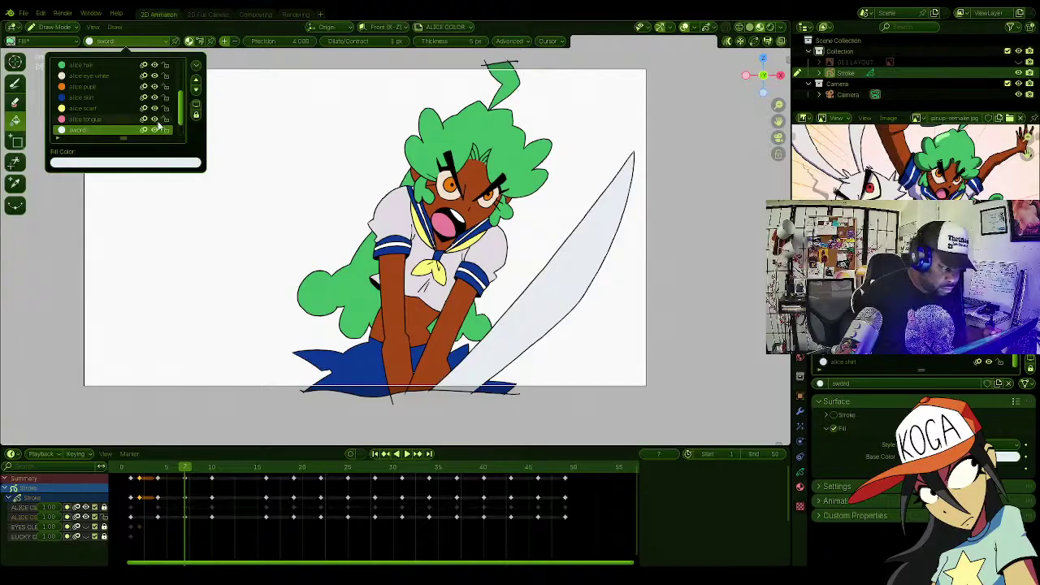
{"action": "left_click", "coordinate": [109, 98]}
{"action": "scroll", "coordinate": [477, 202], "scroll_direction": "up", "scroll_amount": 6}
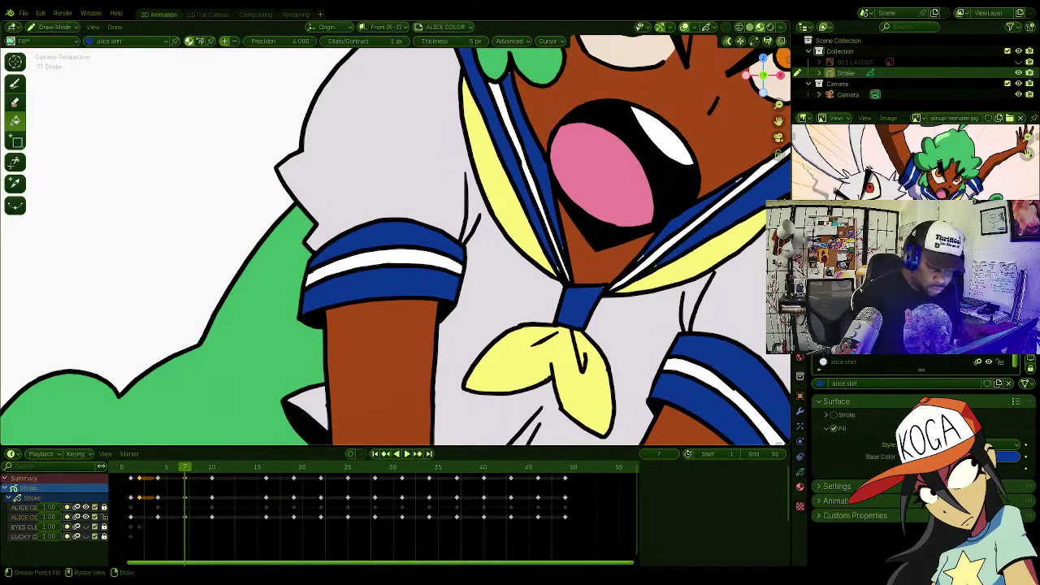
{"action": "mouse_move", "coordinate": [477, 203]}
{"action": "middle_mouse_down", "text": "shift"}
{"action": "mouse_move", "coordinate": [397, 324]}
{"action": "mouse_move", "coordinate": [319, 298]}
{"action": "middle_mouse_up", "text": "shift"}
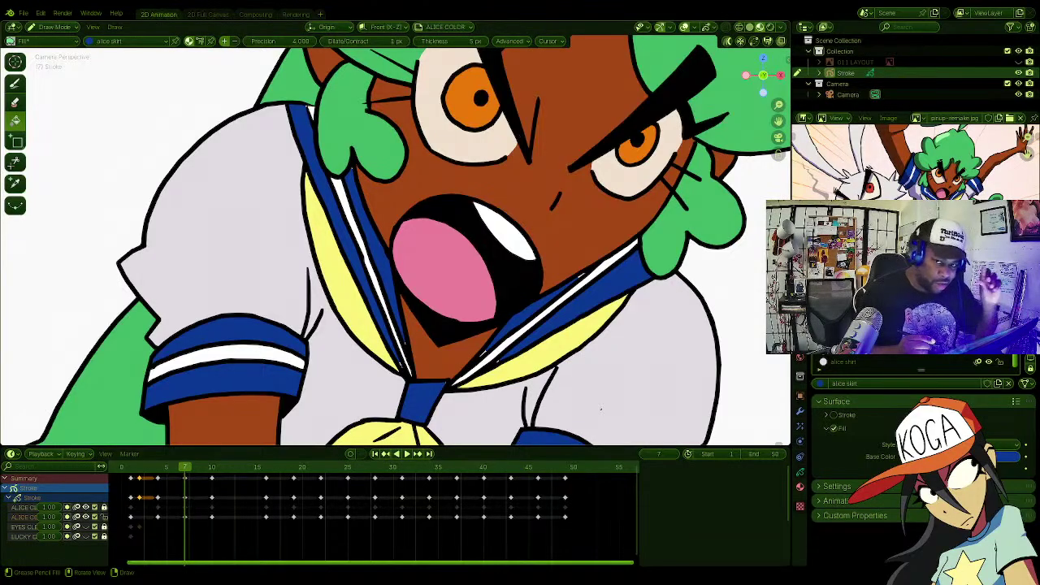
{"action": "left_click", "coordinate": [583, 275]}
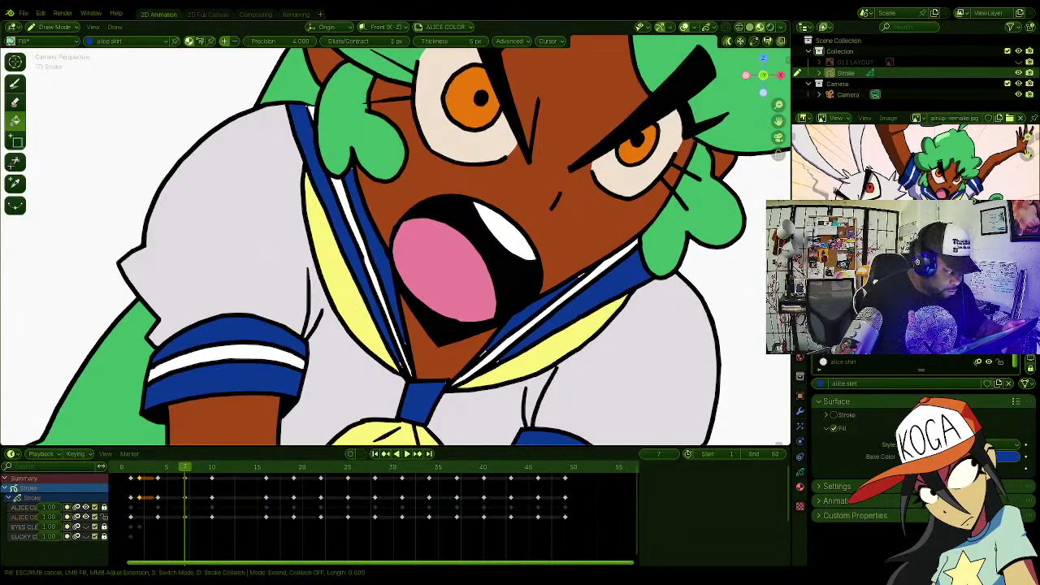
{"action": "key", "text": "d"}
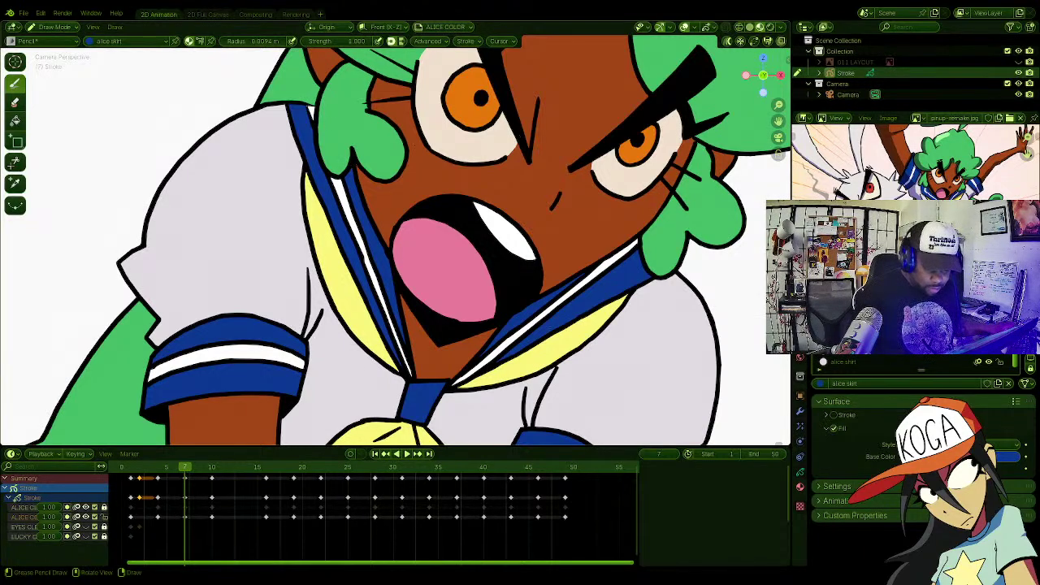
Step: Examine frame 7's torso, arms, skirt and collar up close for missed or unfilled areas
{"action": "middle_click_drag", "start_coordinate": [487, 365], "coordinate": [451, 171], "text": "shift"}
{"action": "middle_click_drag", "start_coordinate": [489, 287], "coordinate": [472, 300], "text": "shift"}
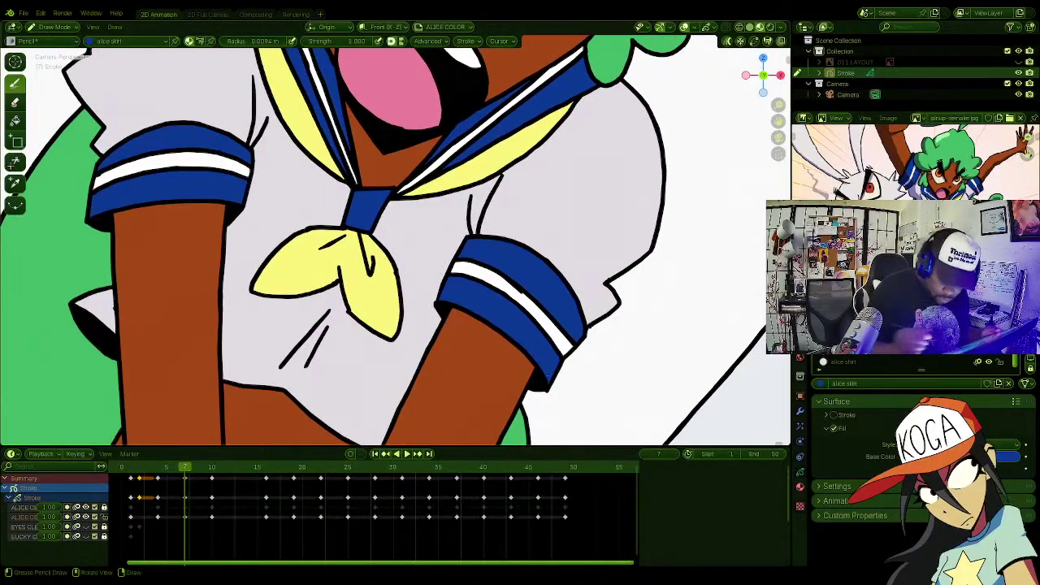
{"action": "mouse_move", "coordinate": [366, 423]}
{"action": "middle_mouse_down", "text": "shift"}
{"action": "mouse_move", "coordinate": [390, 325]}
{"action": "mouse_move", "coordinate": [418, 24]}
{"action": "middle_mouse_up", "text": "shift"}
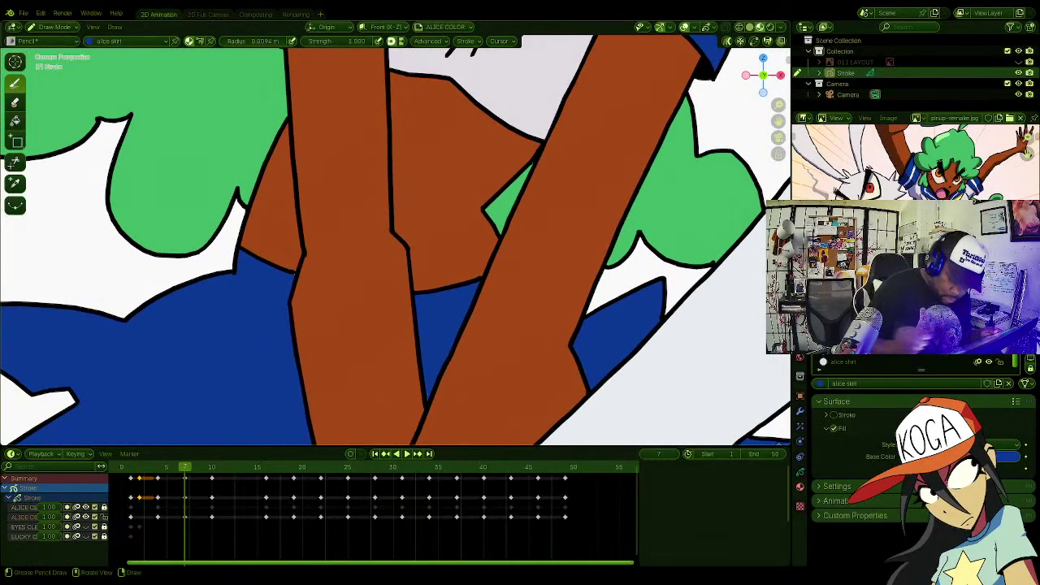
{"action": "middle_click_drag", "start_coordinate": [390, 244], "coordinate": [447, 271], "text": "shift"}
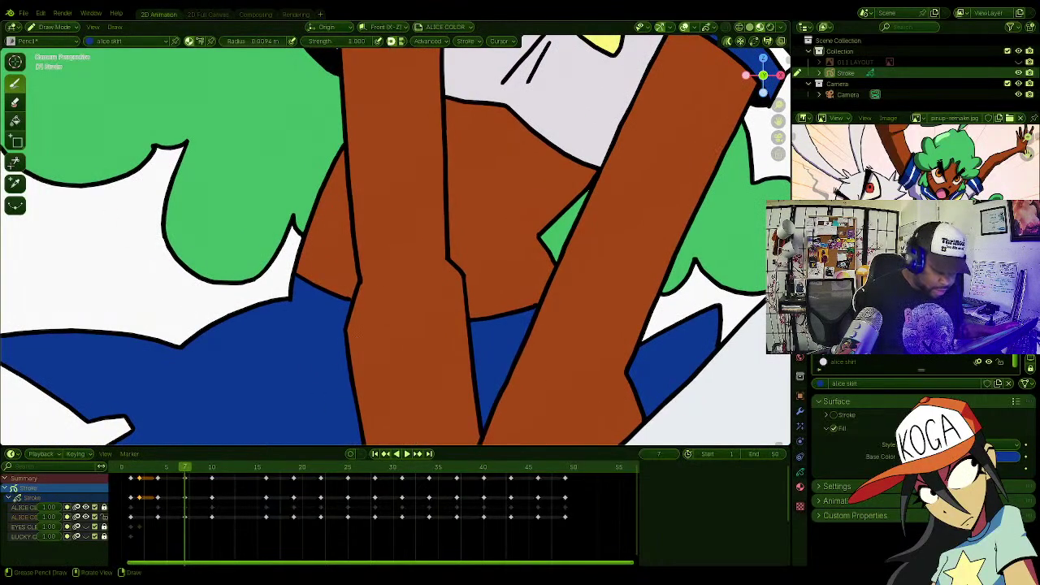
{"action": "middle_click_drag", "start_coordinate": [390, 244], "coordinate": [431, 130], "text": "shift"}
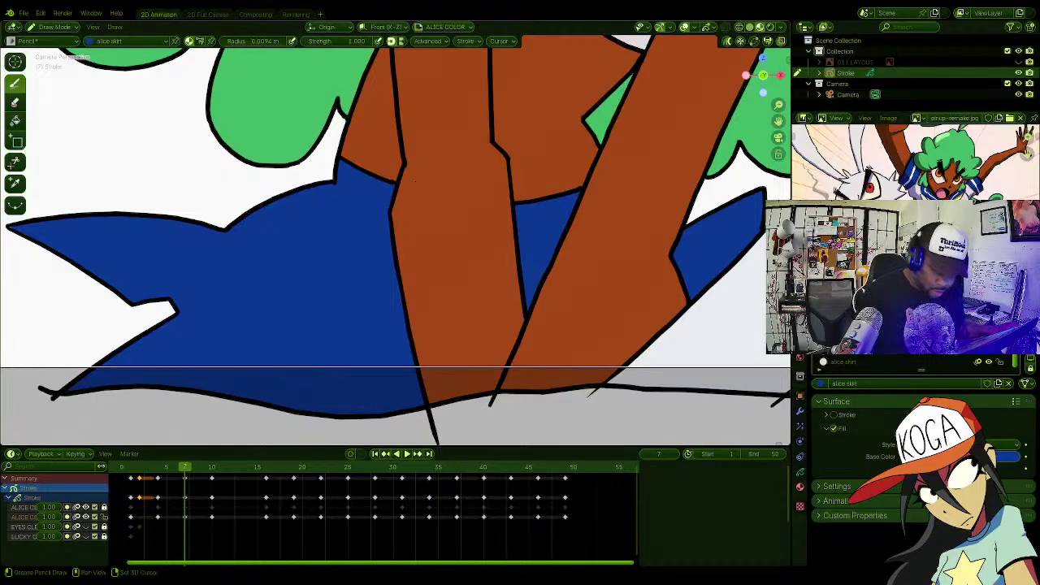
{"action": "middle_click_drag", "start_coordinate": [390, 244], "coordinate": [653, 281], "text": "shift"}
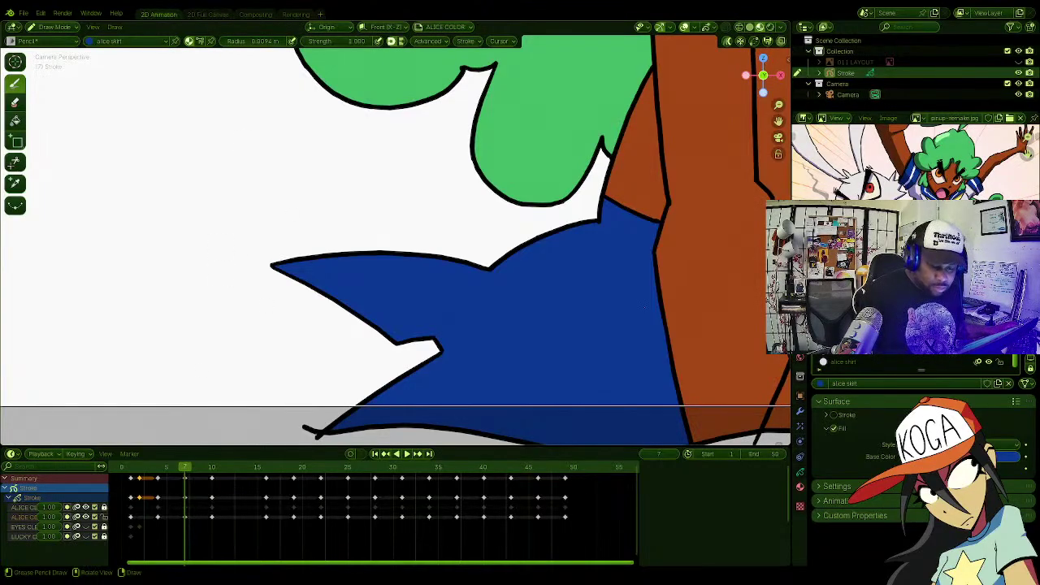
{"action": "middle_click_drag", "start_coordinate": [645, 307], "coordinate": [327, 280], "text": "shift"}
{"action": "middle_click_drag", "start_coordinate": [538, 220], "coordinate": [425, 395], "text": "shift"}
{"action": "middle_click_drag", "start_coordinate": [360, 151], "coordinate": [390, 389], "text": "shift"}
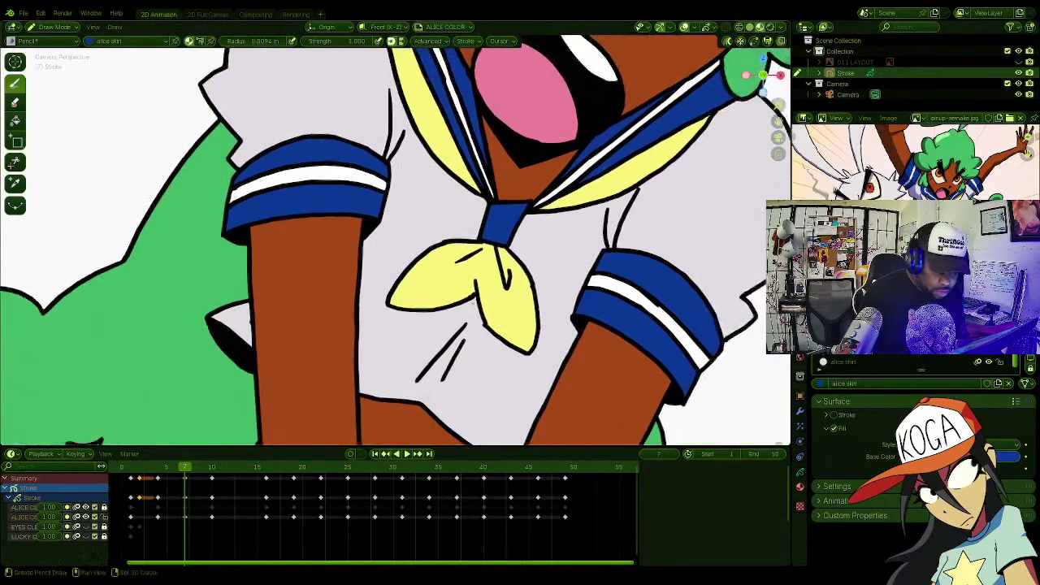
{"action": "middle_click_drag", "start_coordinate": [473, 302], "coordinate": [440, 404], "text": "shift"}
{"action": "middle_click_drag", "start_coordinate": [516, 206], "coordinate": [537, 238], "text": "shift"}
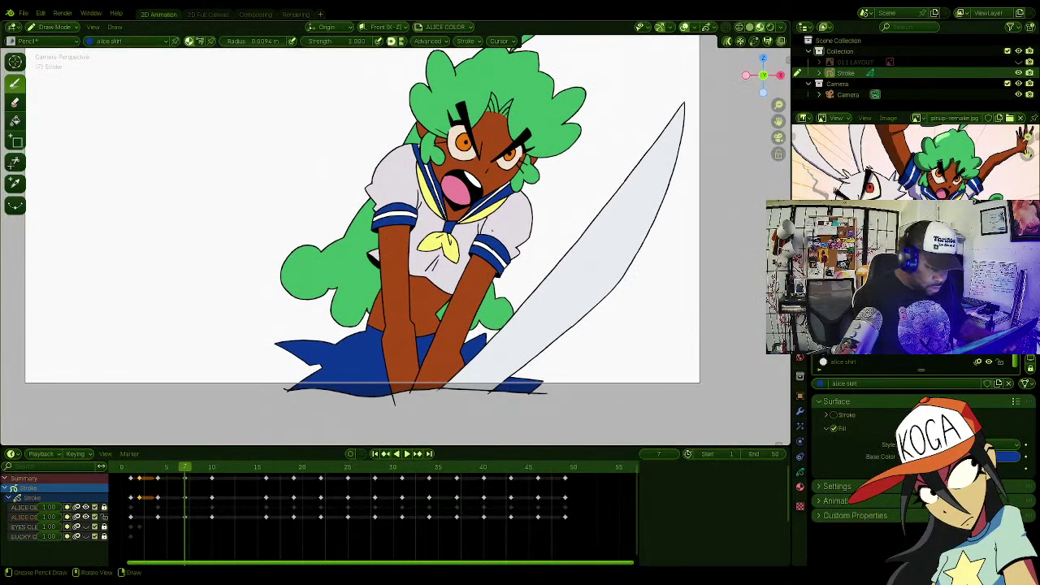
Step: Flip back and forth through frames 1 to 7 to compare the coloured drawings, ending on frame 1
{"action": "key", "text": "Left"}
{"action": "key", "text": "Left"}
{"action": "key", "text": "Left"}
{"action": "key", "text": "Left"}
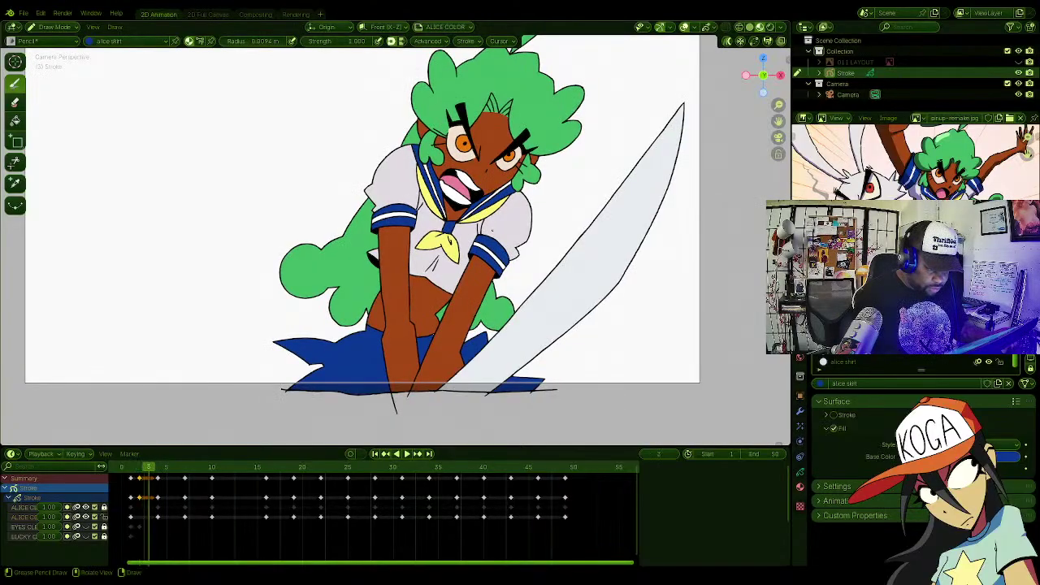
{"action": "key", "text": "Right"}
{"action": "key", "text": "Right"}
{"action": "key", "text": "Right"}
{"action": "key", "text": "Left"}
{"action": "key", "text": "Left"}
{"action": "key", "text": "Left"}
{"action": "key", "text": "Left"}
{"action": "key", "text": "Left"}
{"action": "key", "text": "Left"}
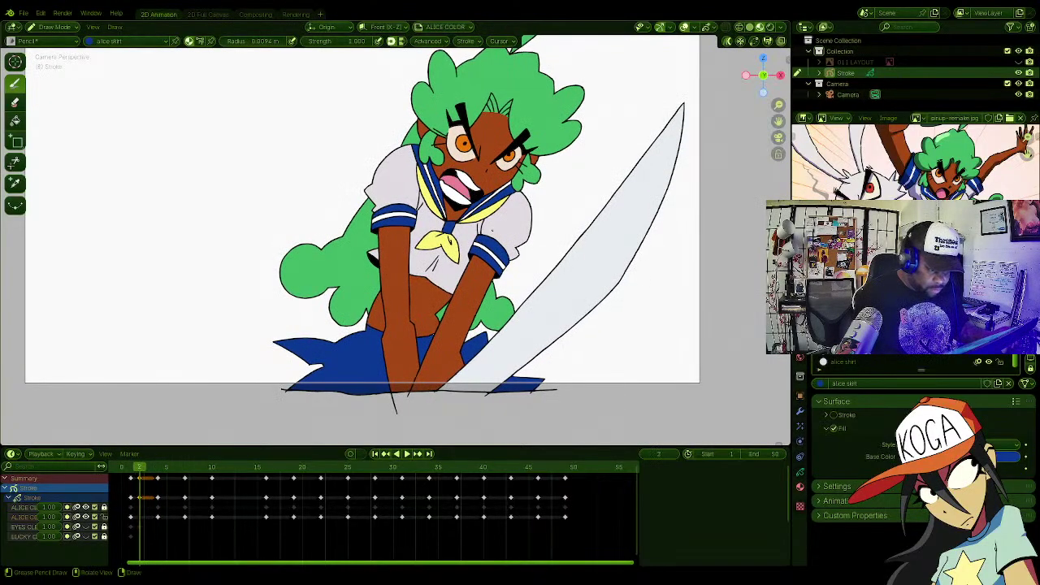
{"action": "key", "text": "Right"}
{"action": "key", "text": "Right"}
{"action": "key", "text": "Right"}
{"action": "key", "text": "Right"}
{"action": "key", "text": "Right"}
{"action": "key", "text": "Right"}
{"action": "key", "text": "Right"}
{"action": "key", "text": "Right"}
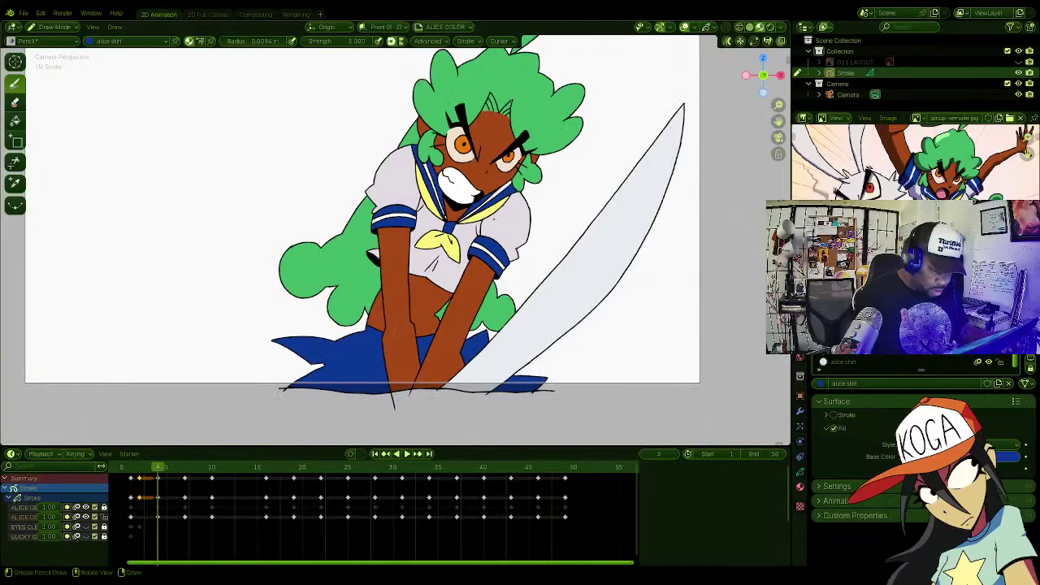
{"action": "key", "text": "Left"}
{"action": "key", "text": "Left"}
{"action": "key", "text": "Left"}
{"action": "key", "text": "Left"}
{"action": "key", "text": "Left"}
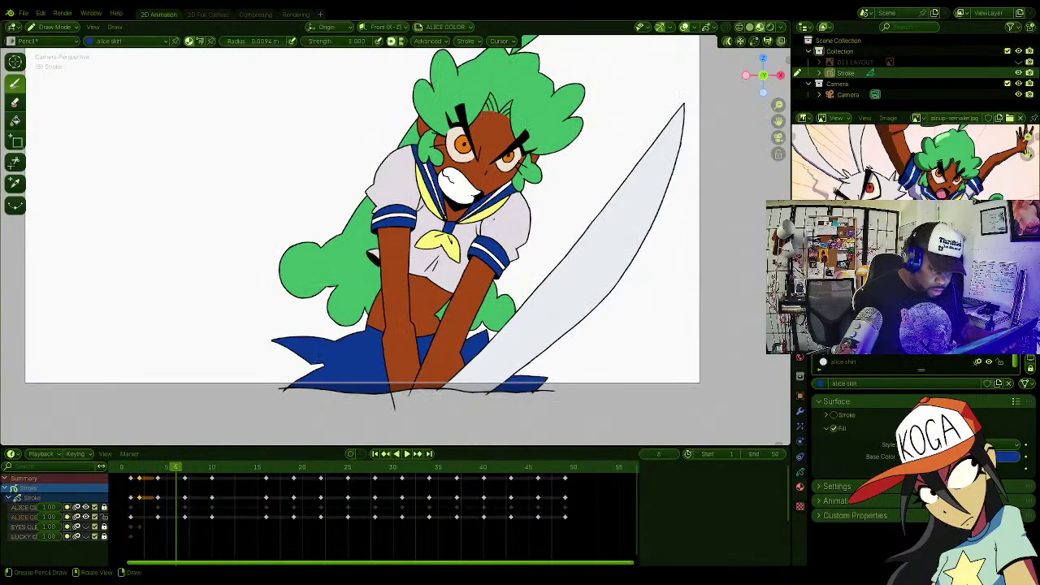
{"action": "key", "text": "Left"}
{"action": "key", "text": "Left"}
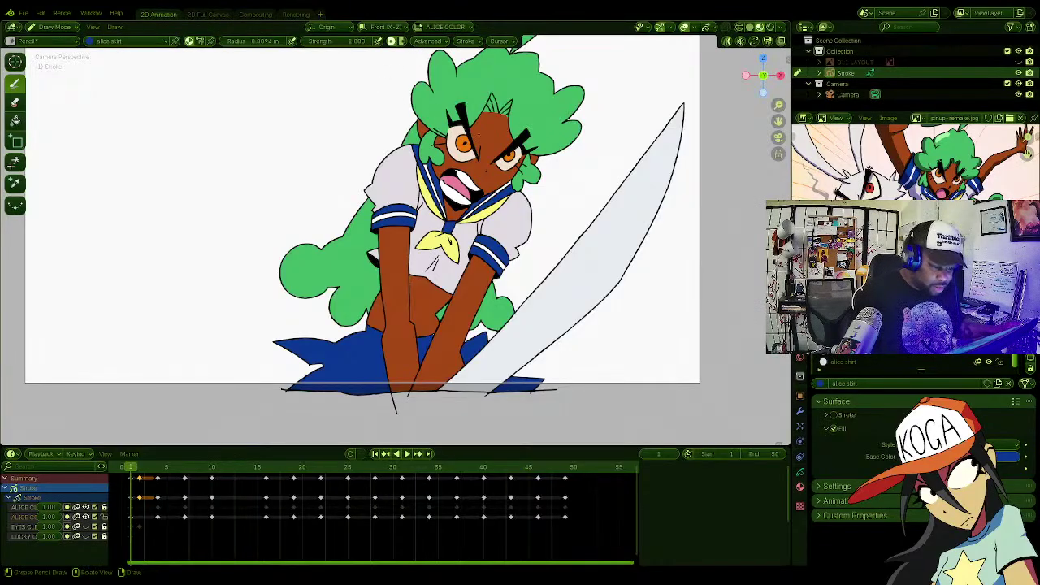
Step: Enter Edit Mode and select all the fill strokes of frame 1 on the ALICE COLOR layer
{"action": "middle_click_drag", "start_coordinate": [480, 98], "coordinate": [491, 144], "text": "shift"}
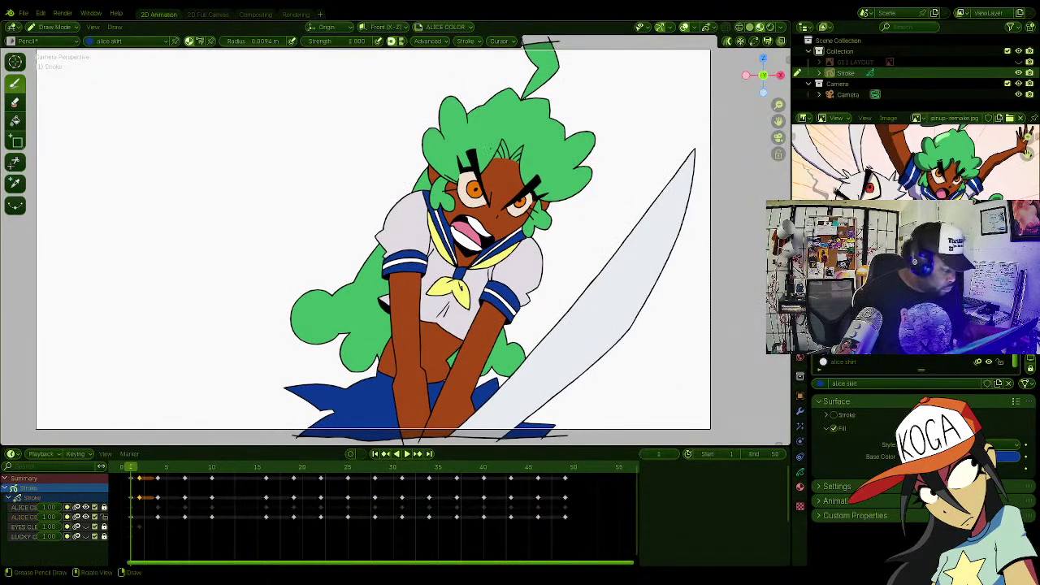
{"action": "scroll", "coordinate": [493, 142], "scroll_direction": "down", "scroll_amount": 1}
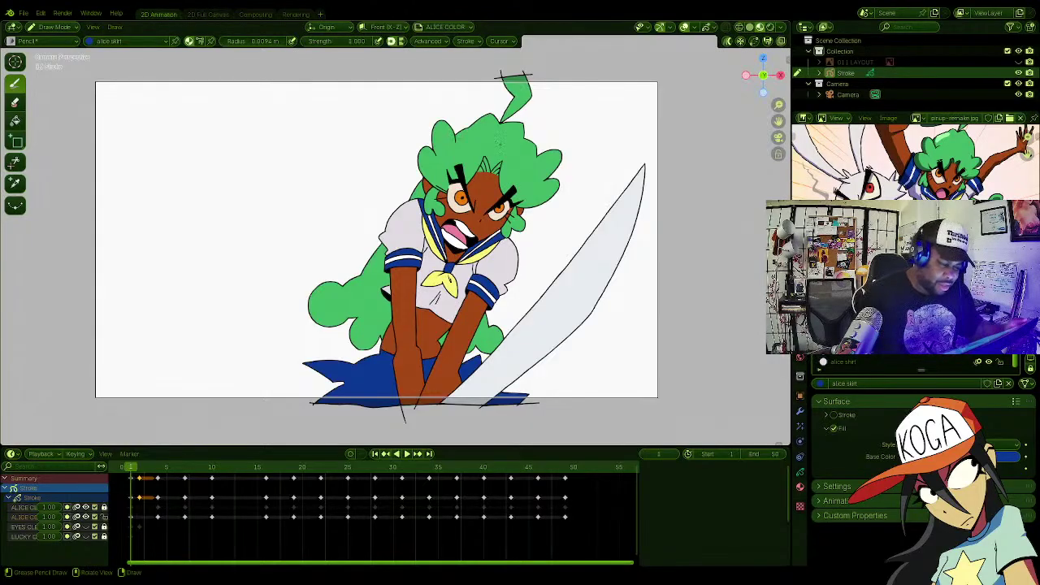
{"action": "left_click", "coordinate": [71, 28]}
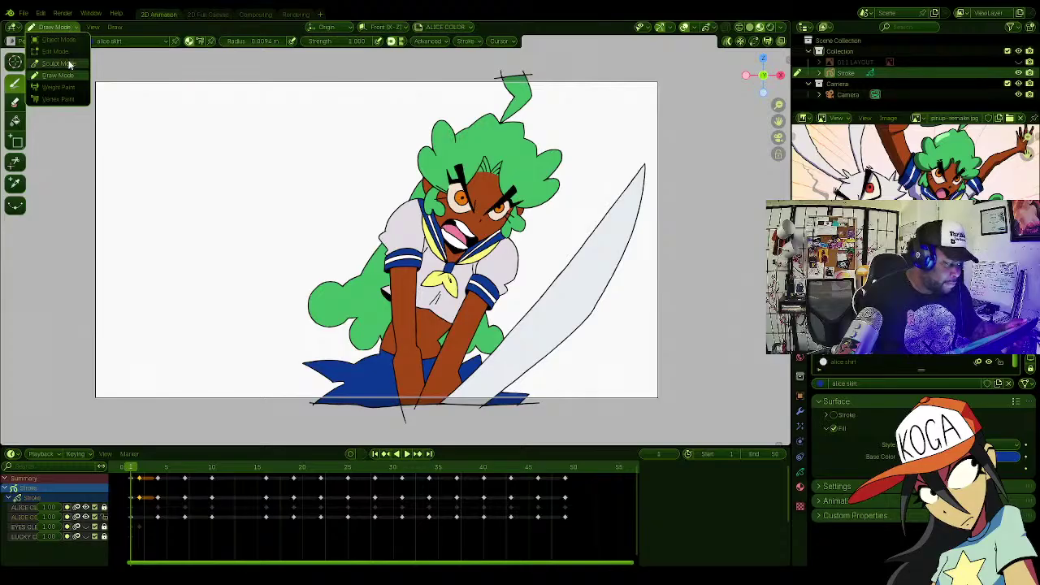
{"action": "left_click", "coordinate": [54, 57]}
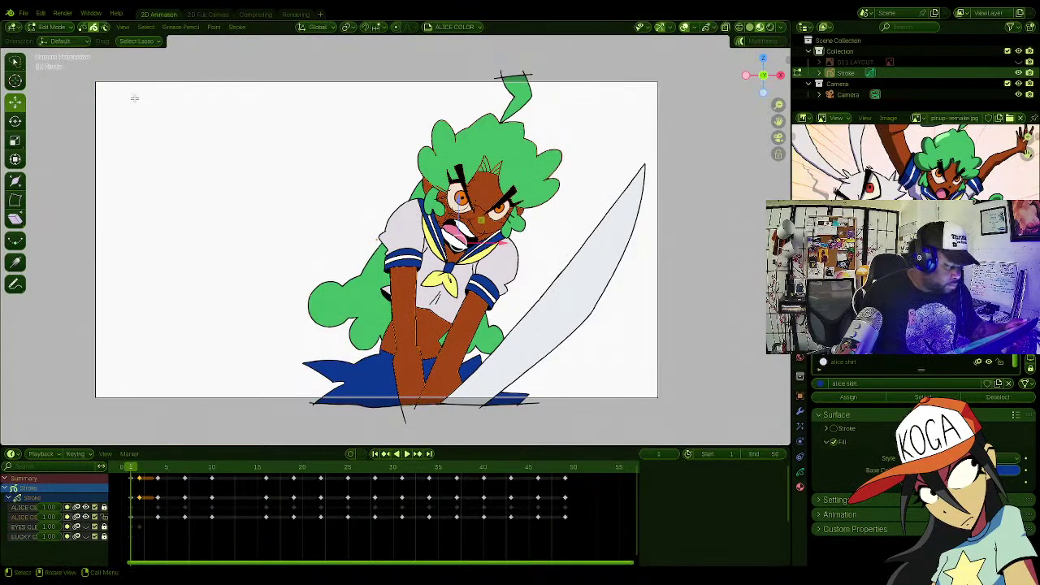
{"action": "left_click", "coordinate": [14, 62]}
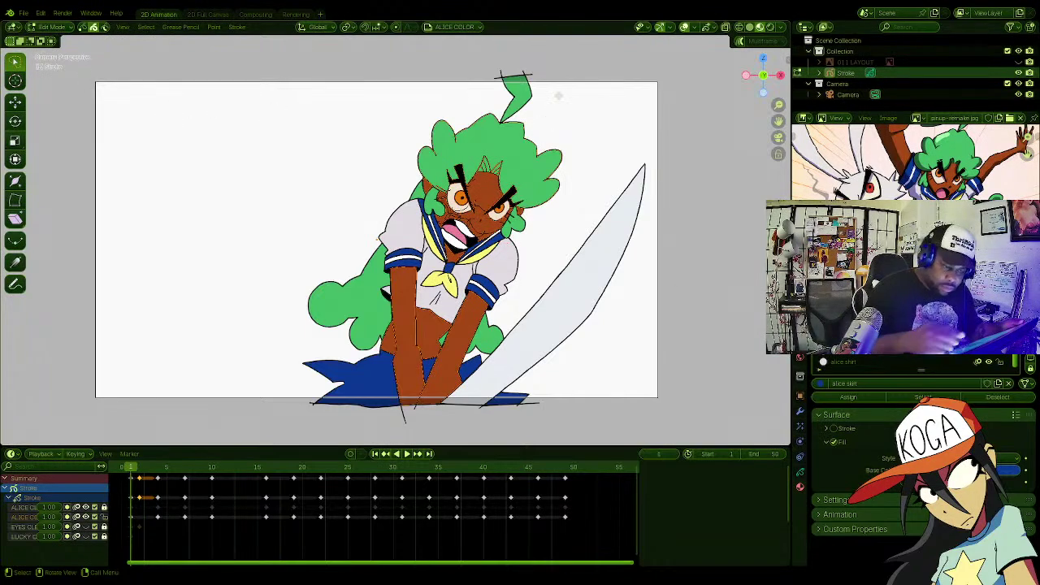
{"action": "mouse_move", "coordinate": [546, 60]}
{"action": "left_mouse_down"}
{"action": "mouse_move", "coordinate": [305, 227]}
{"action": "mouse_move", "coordinate": [286, 301]}
{"action": "mouse_move", "coordinate": [390, 431]}
{"action": "mouse_move", "coordinate": [537, 422]}
{"action": "mouse_move", "coordinate": [629, 370]}
{"action": "mouse_move", "coordinate": [685, 162]}
{"action": "mouse_move", "coordinate": [579, 60]}
{"action": "left_mouse_up"}
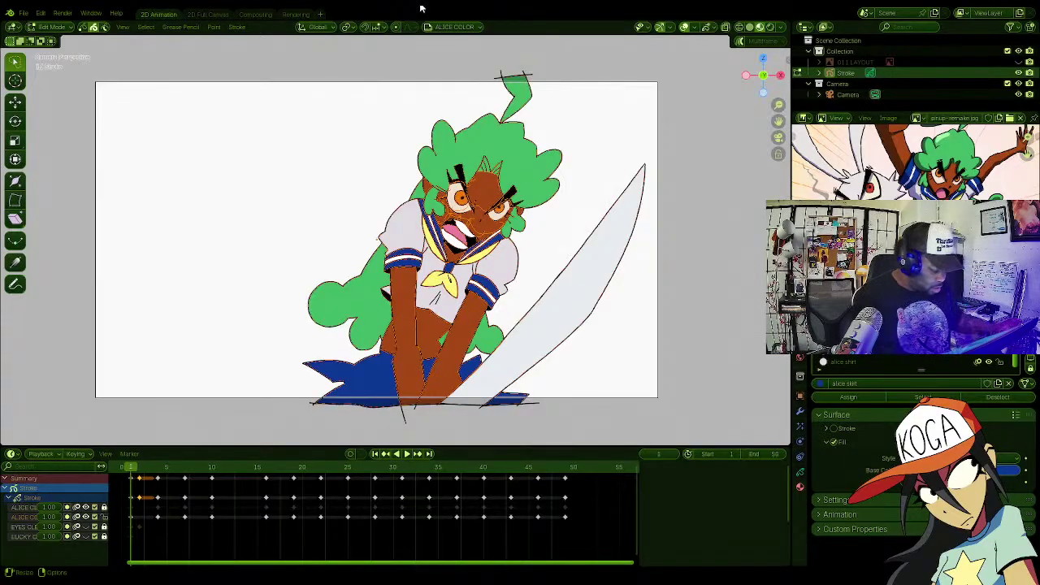
Step: Try to paste frame 1's colour fills onto the uncoloured drawing at frame 10
{"action": "key", "text": "Right"}
{"action": "key", "text": "Right"}
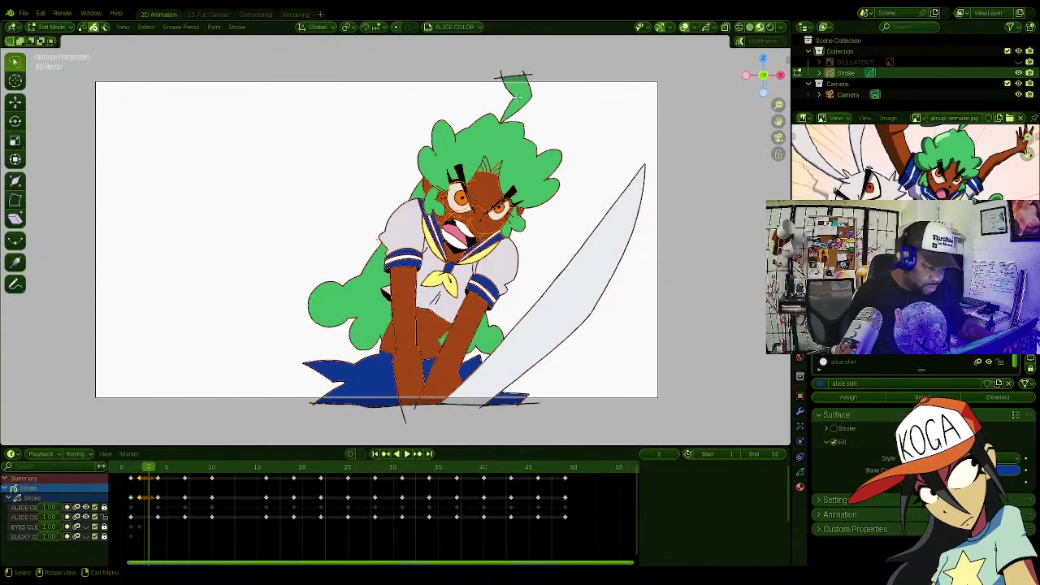
{"action": "key", "text": "Right"}
{"action": "key", "text": "Right"}
{"action": "key", "text": "Right"}
{"action": "key", "text": "Right"}
{"action": "key", "text": "Right"}
{"action": "key", "text": "Right"}
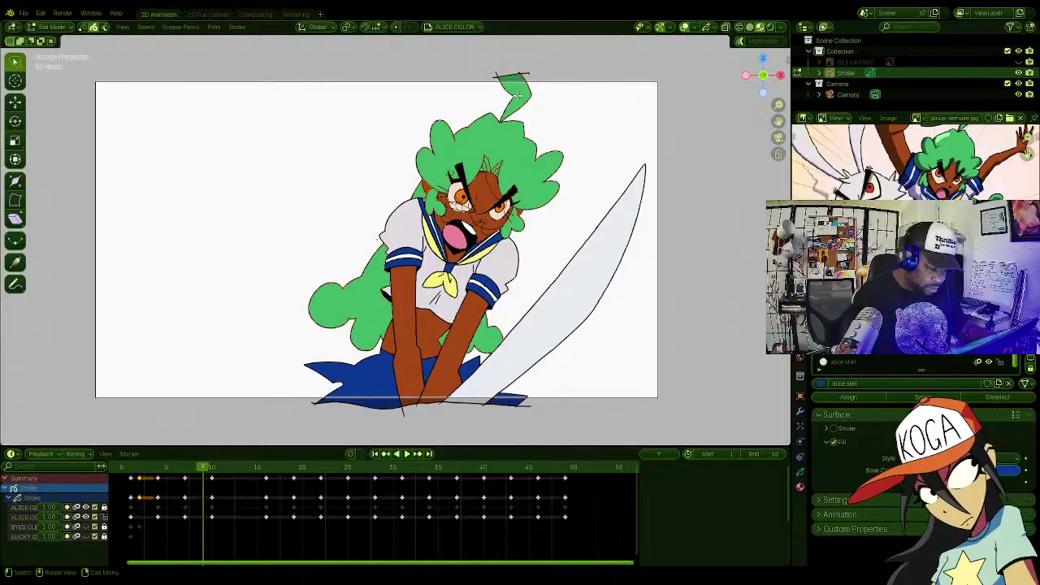
{"action": "key", "text": "Right"}
{"action": "key", "text": "ctrl+v"}
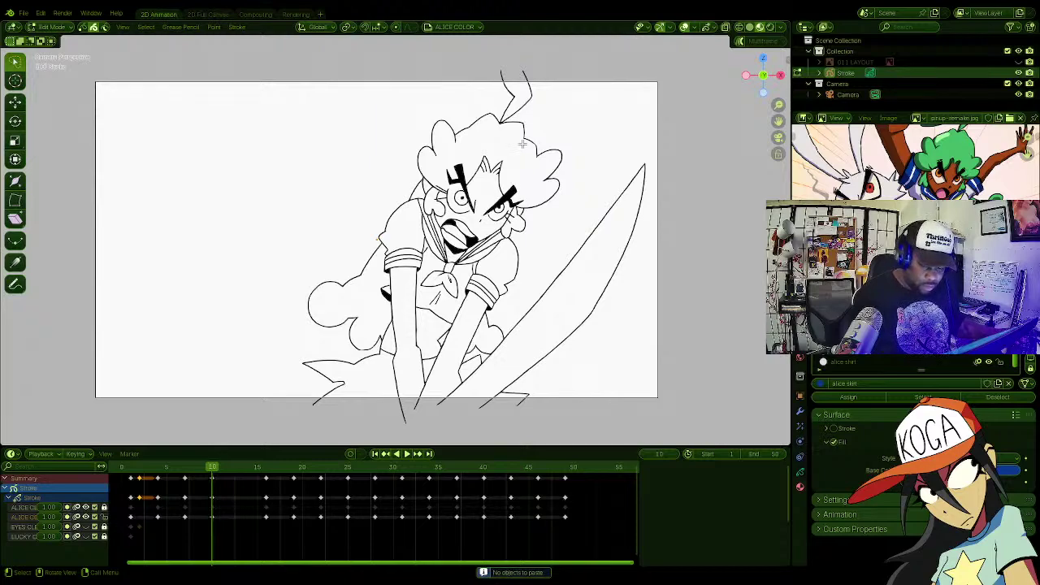
{"action": "left_click", "coordinate": [800, 473]}
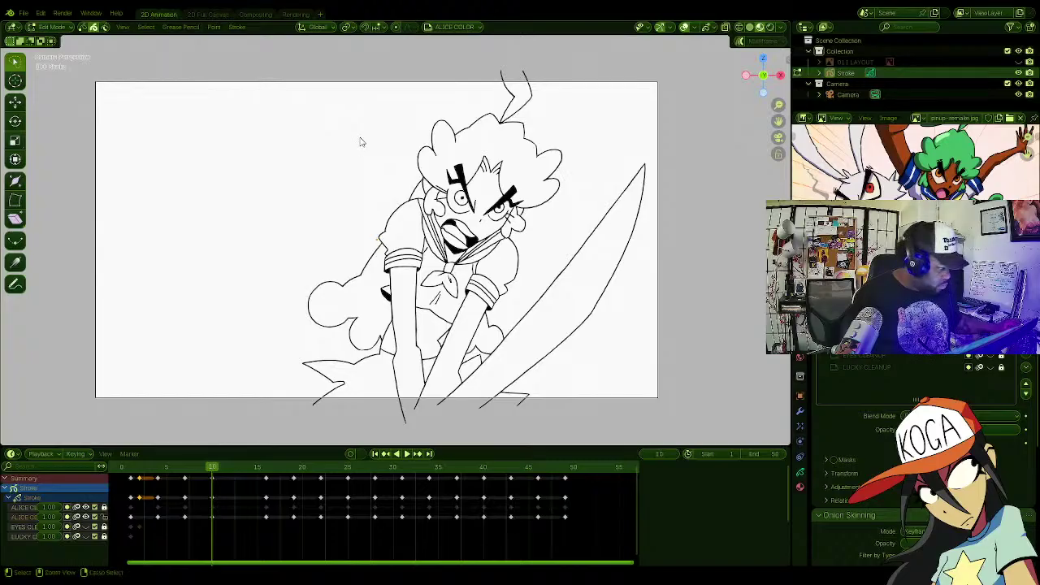
{"action": "key", "text": "ctrl+v"}
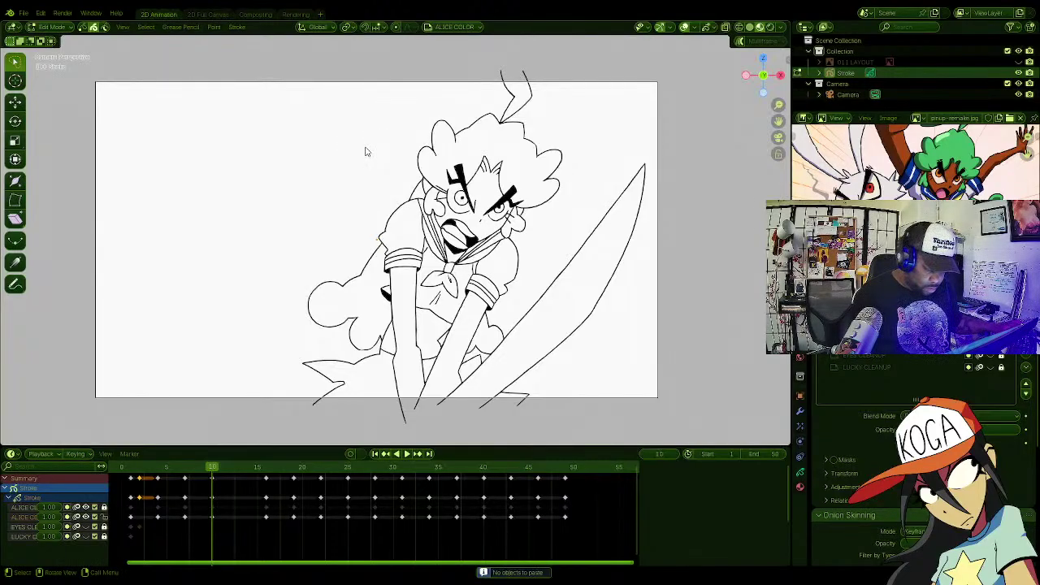
Step: Step back through the coloured drawings from frame 10 to frame 3
{"action": "key", "text": "Left"}
{"action": "key", "text": "Left"}
{"action": "key", "text": "Left"}
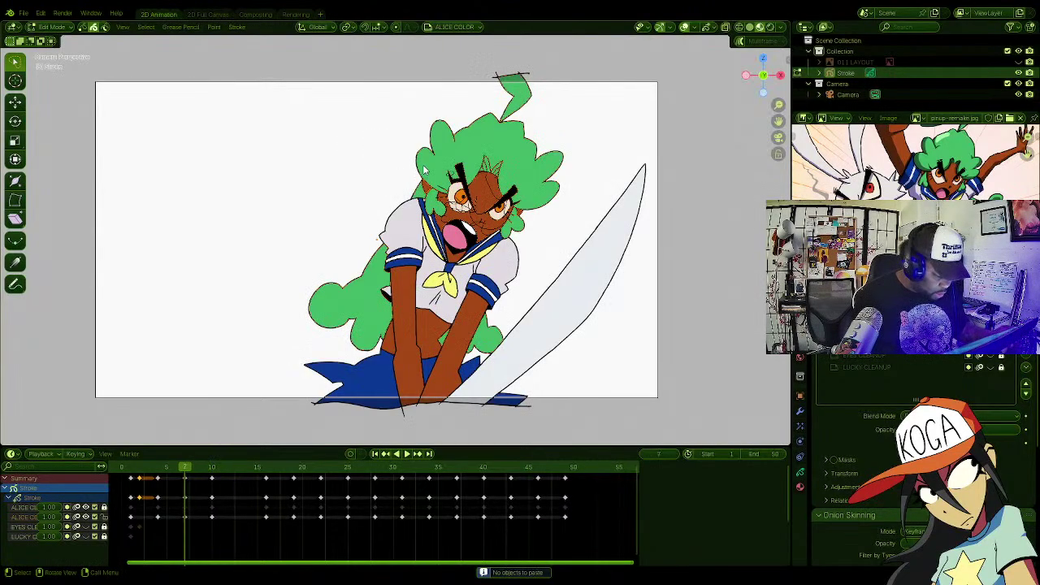
{"action": "key", "text": "Left"}
{"action": "key", "text": "Left"}
{"action": "key", "text": "Left"}
{"action": "key", "text": "Left"}
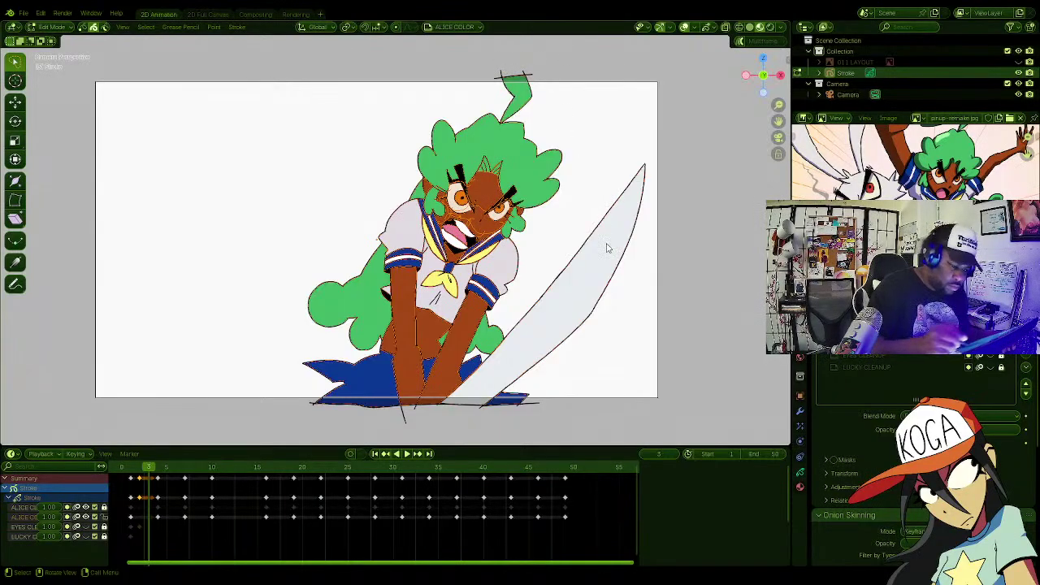
Step: Drop the full stroke selection on frame 3, leaving only the sword blade's fill selected, and switch to Draw Mode
{"action": "left_click", "coordinate": [619, 277]}
{"action": "mouse_move", "coordinate": [653, 98]}
{"action": "left_mouse_down"}
{"action": "mouse_move", "coordinate": [650, 279]}
{"action": "mouse_move", "coordinate": [564, 409]}
{"action": "mouse_move", "coordinate": [346, 432]}
{"action": "mouse_move", "coordinate": [371, 144]}
{"action": "mouse_move", "coordinate": [618, 63]}
{"action": "mouse_move", "coordinate": [642, 81]}
{"action": "left_mouse_up"}
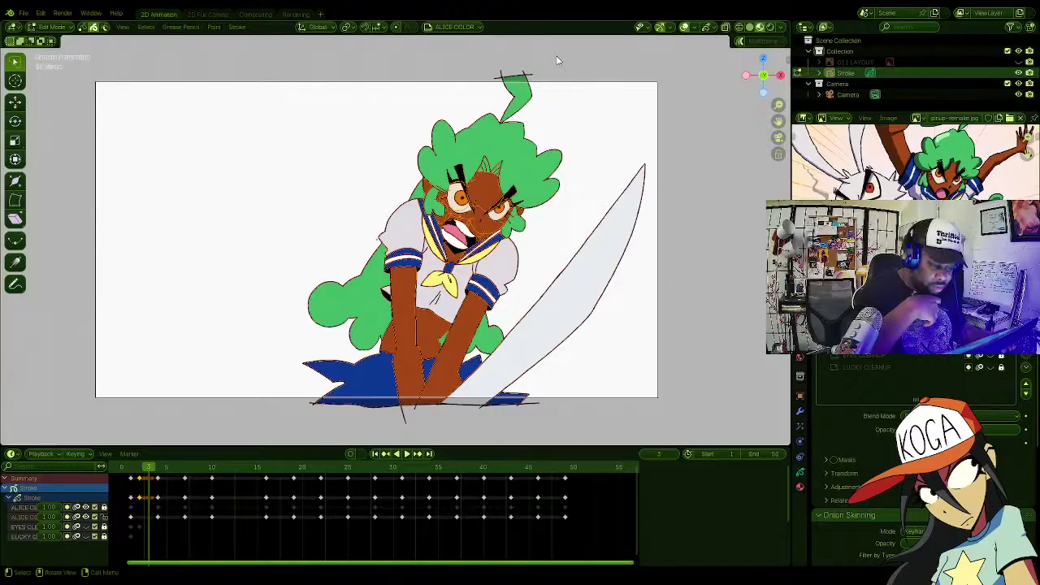
{"action": "left_click", "coordinate": [580, 374]}
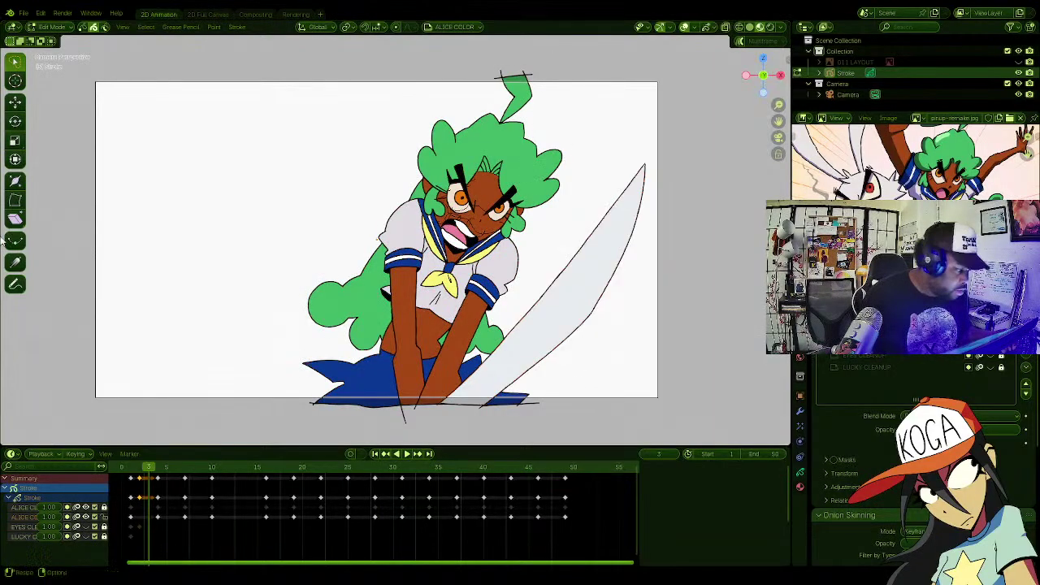
{"action": "left_click", "coordinate": [51, 27]}
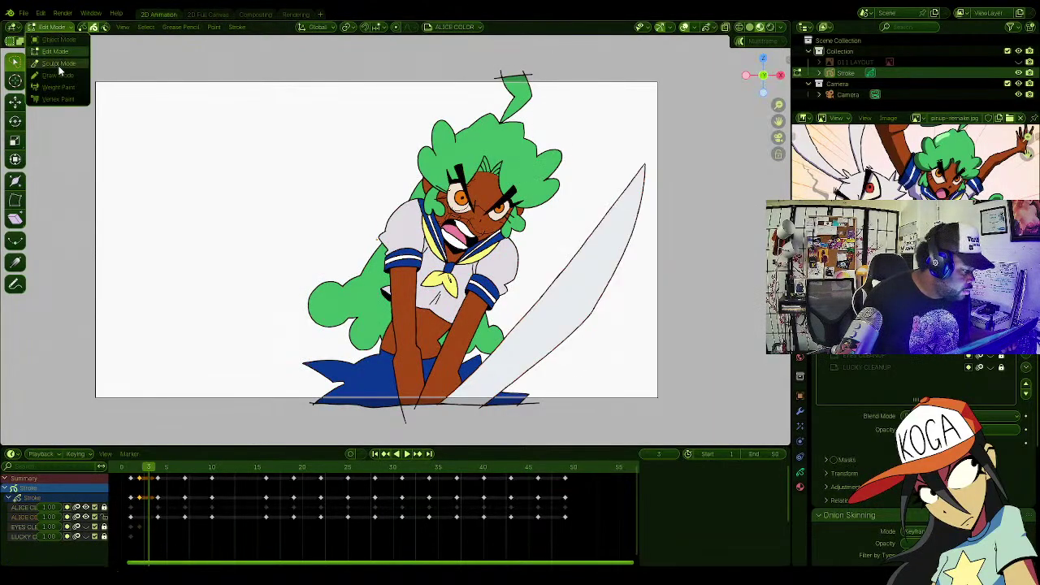
{"action": "left_click", "coordinate": [57, 74]}
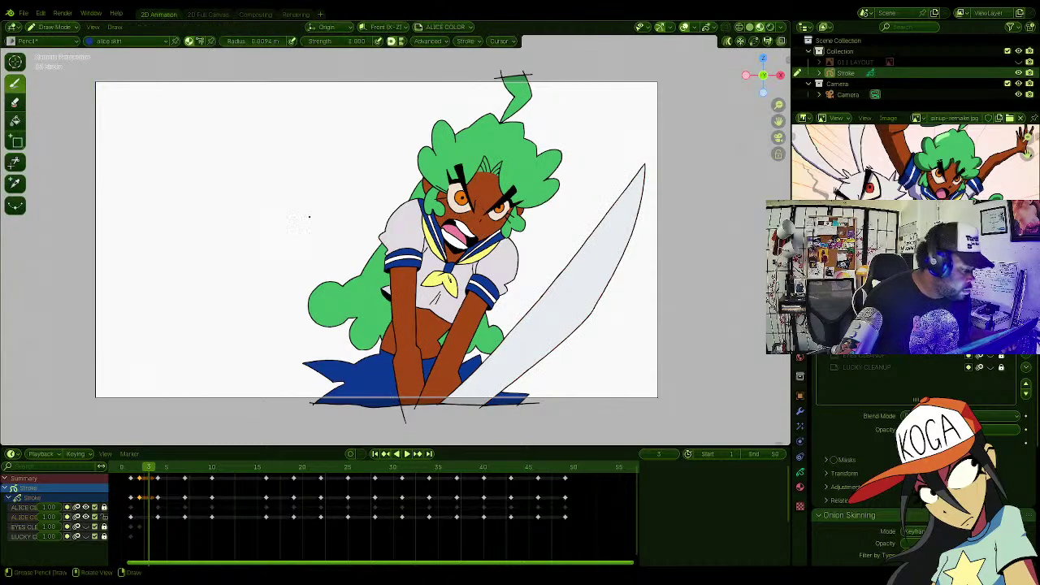
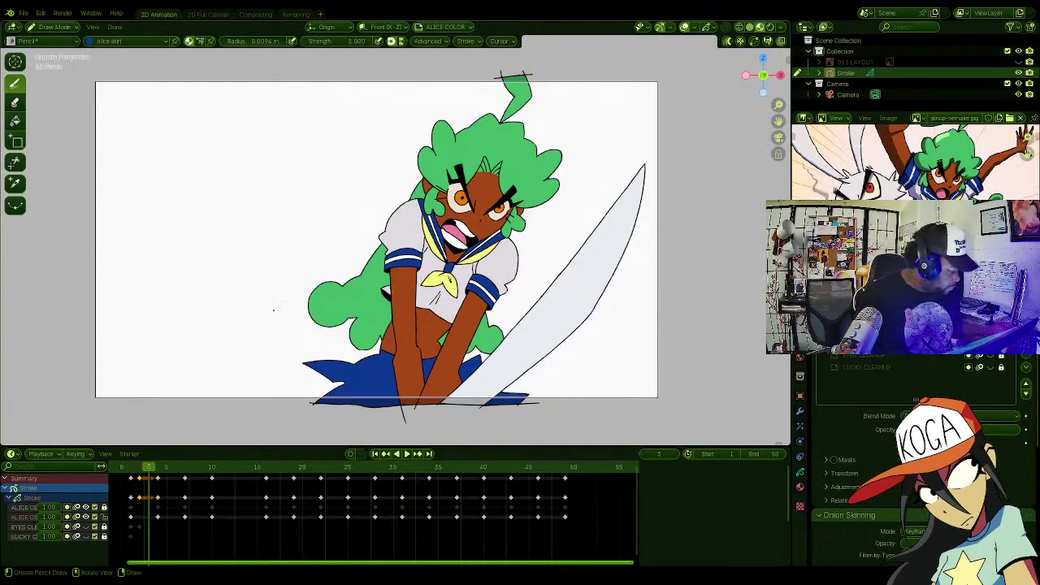
Step: Flip back and forth between frames 1 and 6 to compare the coloured drawings, ending on frame 1
{"action": "key", "text": "Left"}
{"action": "key", "text": "Left"}
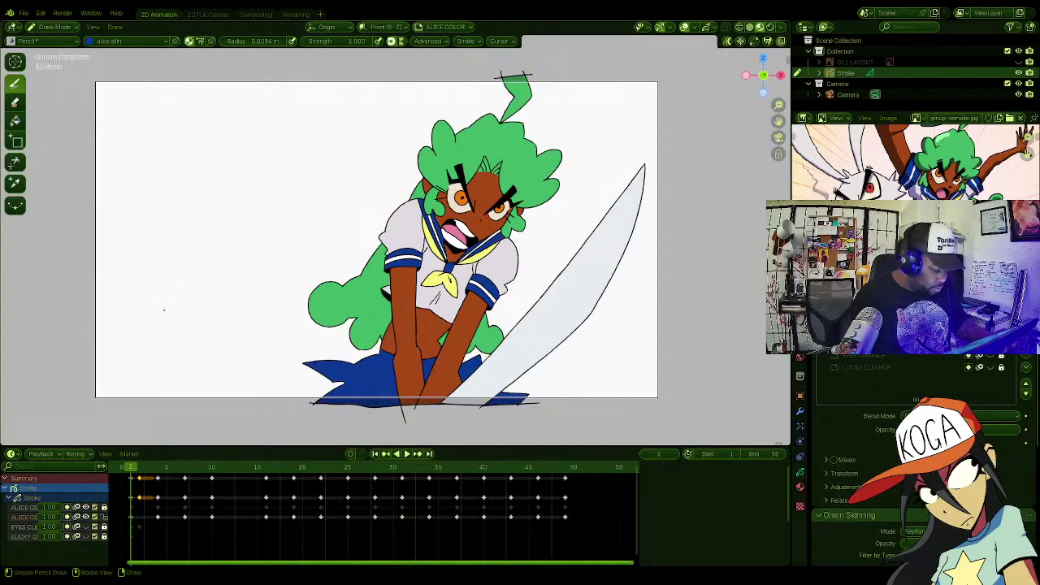
{"action": "key", "text": "Right"}
{"action": "key", "text": "Right"}
{"action": "key", "text": "Right"}
{"action": "key", "text": "Right"}
{"action": "key", "text": "Left"}
{"action": "key", "text": "Left"}
{"action": "key", "text": "Right"}
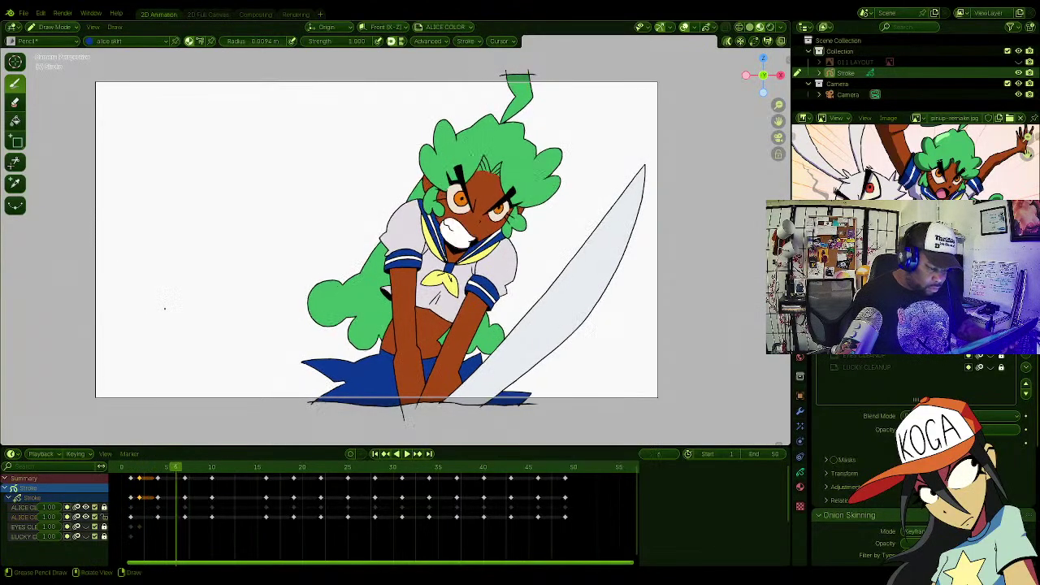
{"action": "key", "text": "Left"}
{"action": "key", "text": "Left"}
{"action": "key", "text": "Left"}
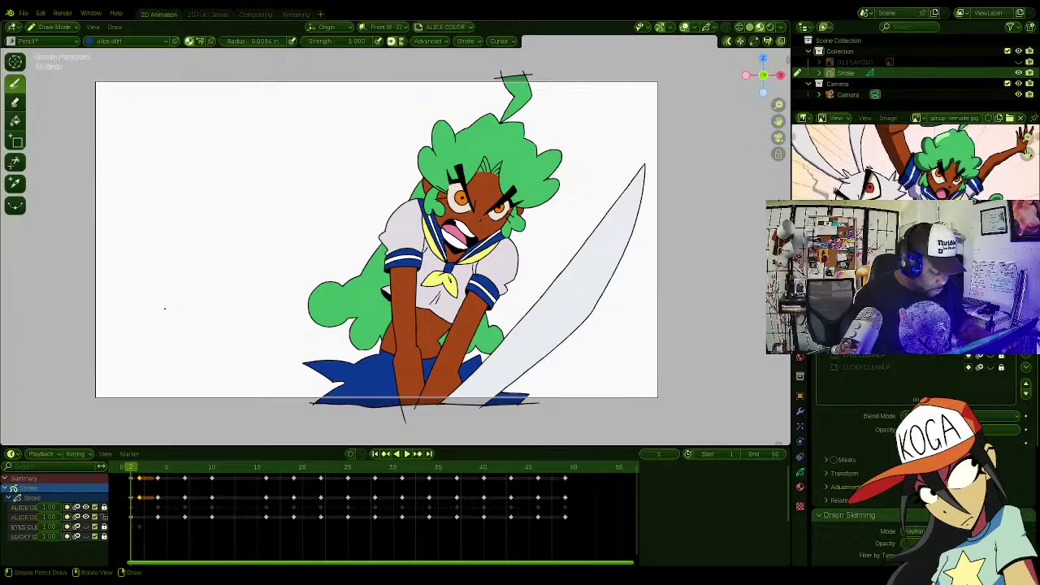
Step: Duplicate the ALICE COLOR keyframe from frame 1 to frame 10 in the timeline, then clear the keyframe selection
{"action": "left_click", "coordinate": [132, 517]}
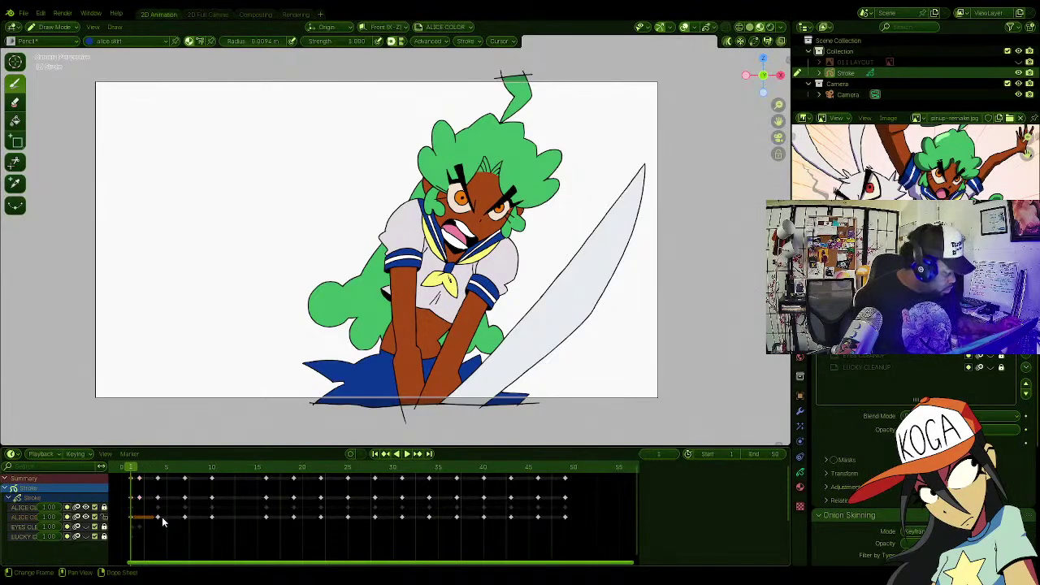
{"action": "key", "text": "g"}
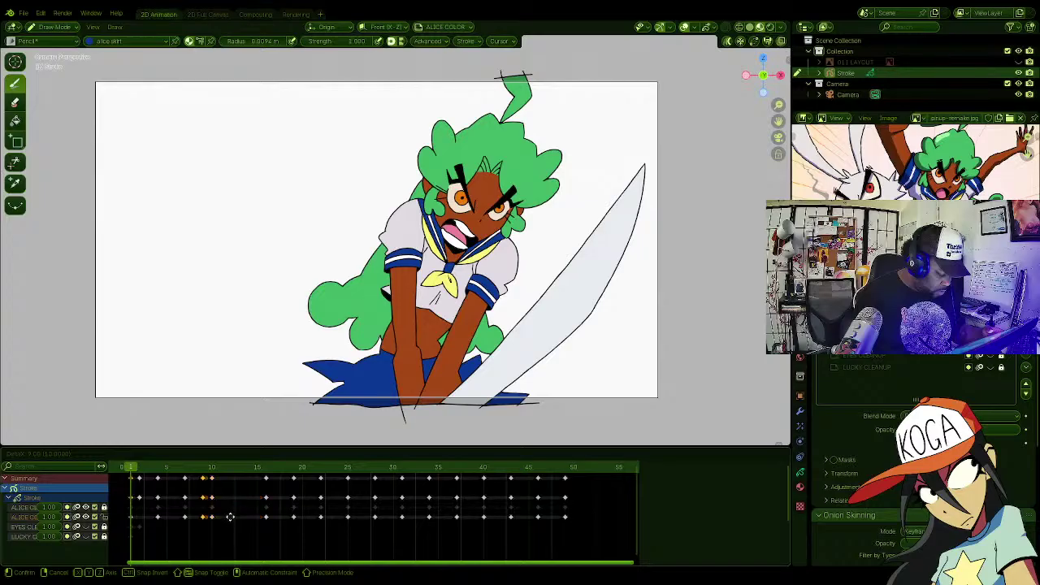
{"action": "left_click", "coordinate": [233, 521]}
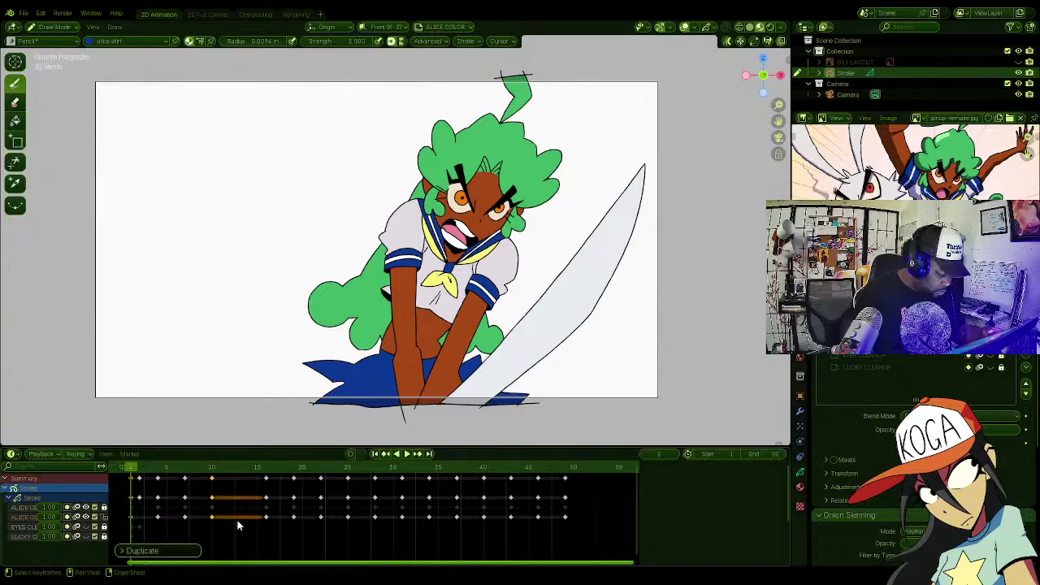
{"action": "left_click", "coordinate": [242, 540]}
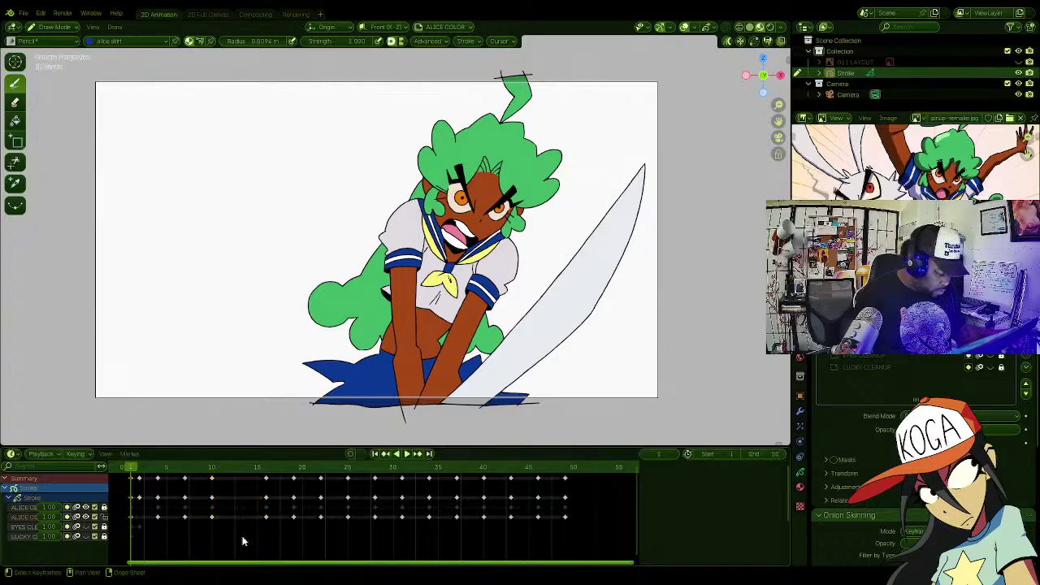
Step: Step forward from frame 1 towards frame 10 to check the duplicated colour fills against the line art
{"action": "key", "text": "Right"}
{"action": "key", "text": "Right"}
{"action": "key", "text": "Right"}
{"action": "key", "text": "Right"}
{"action": "key", "text": "Right"}
{"action": "key", "text": "Right"}
{"action": "key", "text": "Right"}
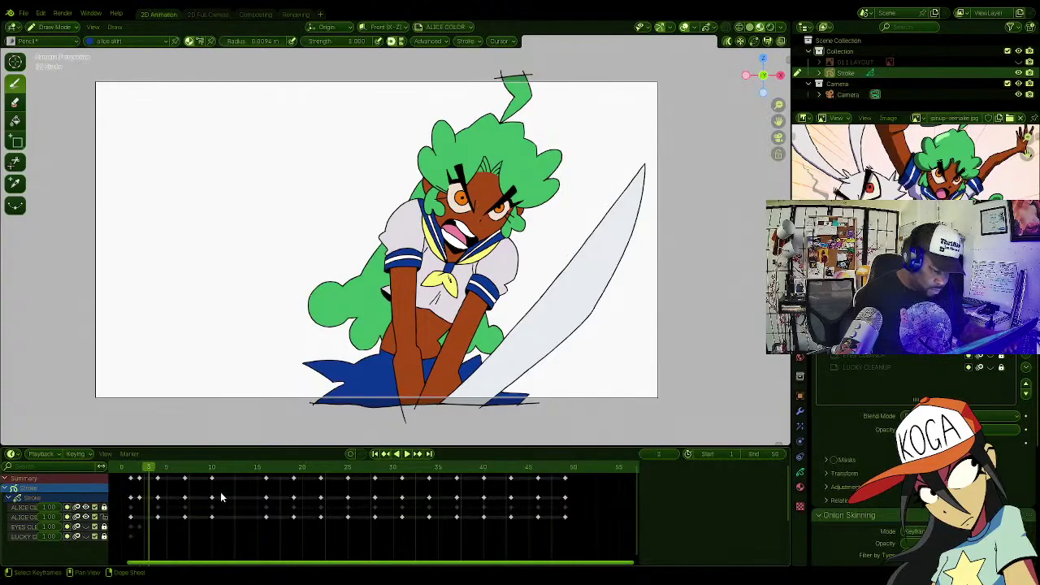
Step: Step through frames 2 to 20 to check which drawings still lack colour and which coloured pose matches frame 19
{"action": "key", "text": "Right"}
{"action": "key", "text": "Right"}
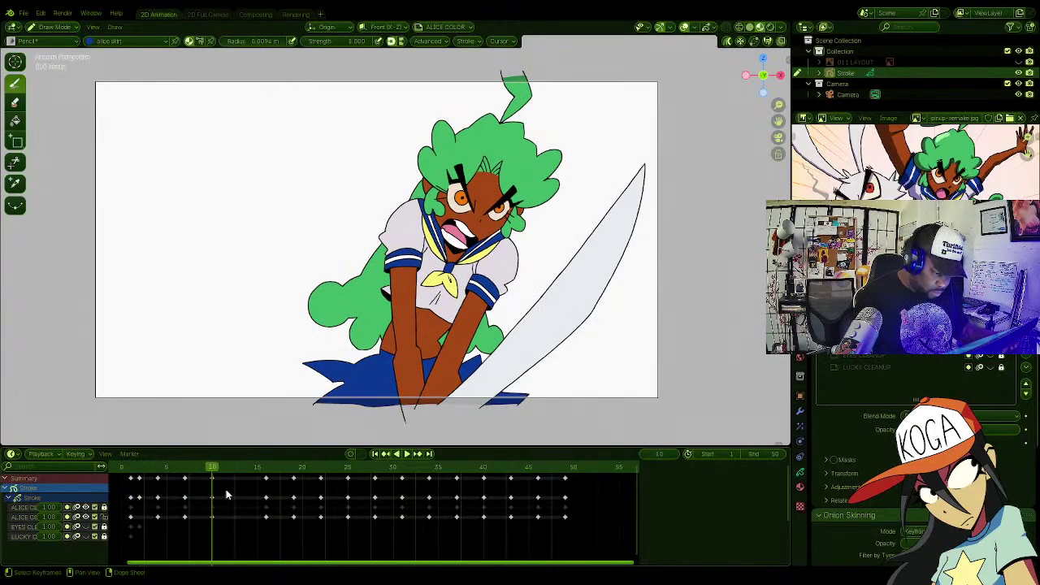
{"action": "key", "text": "Right"}
{"action": "key", "text": "Right"}
{"action": "key", "text": "Right"}
{"action": "key", "text": "Right"}
{"action": "key", "text": "Right"}
{"action": "key", "text": "Right"}
{"action": "key", "text": "Right"}
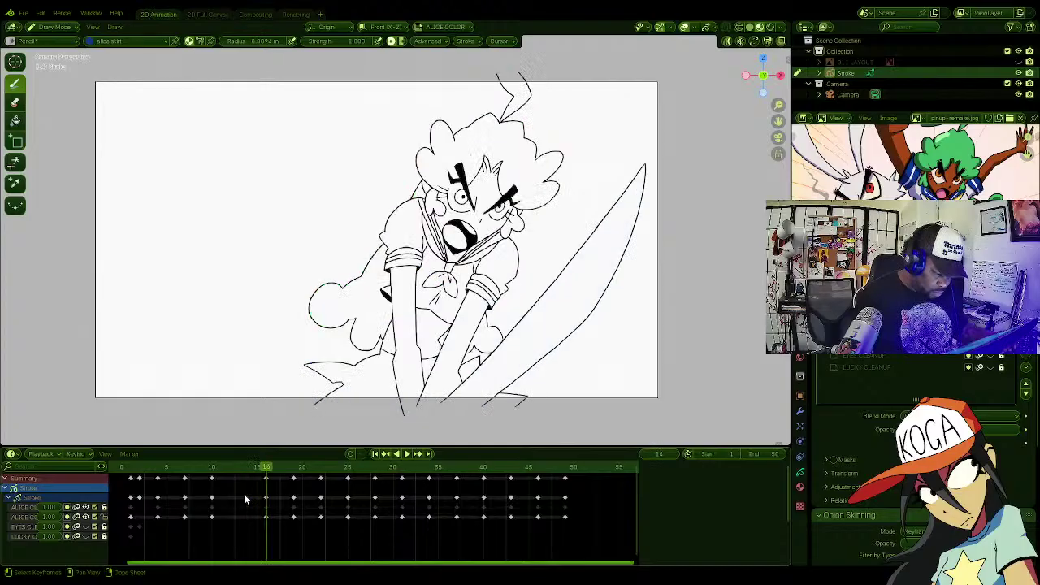
{"action": "key", "text": "Right"}
{"action": "key", "text": "Right"}
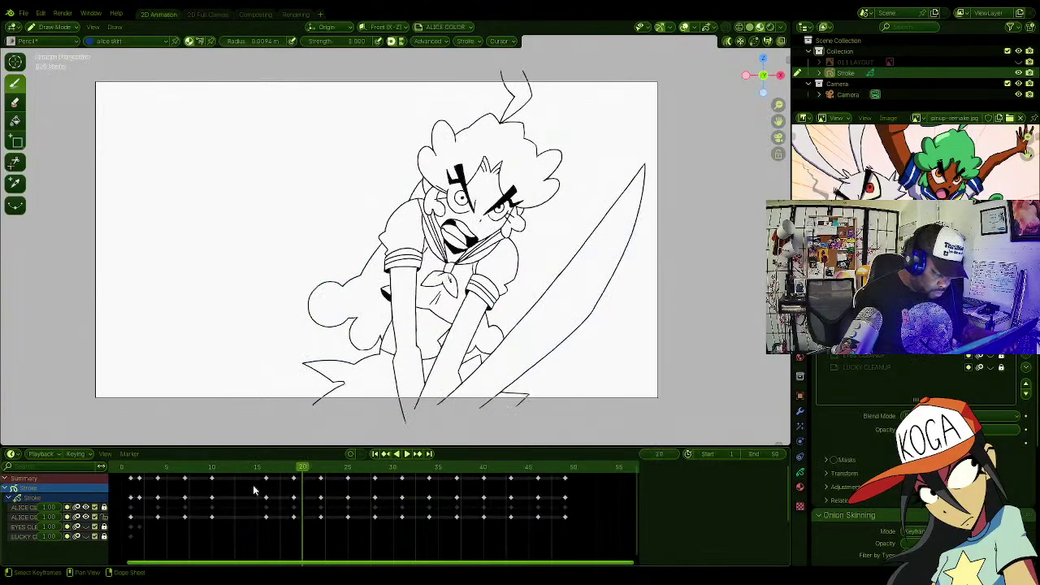
{"action": "key", "text": "Left"}
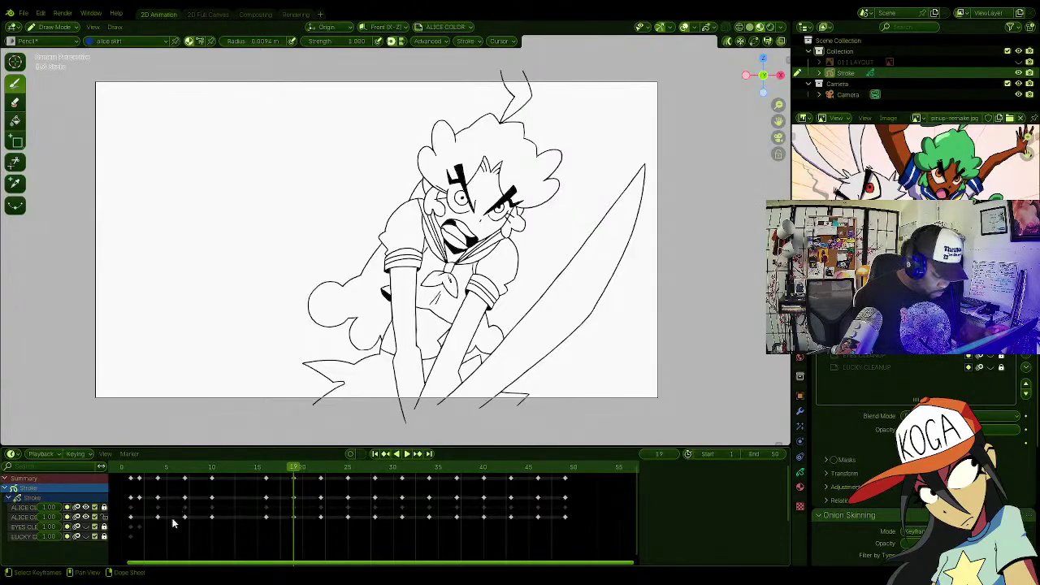
Step: Duplicate the ALICE COLOR keyframe at frame 10 to frame 19
{"action": "left_click", "coordinate": [175, 470]}
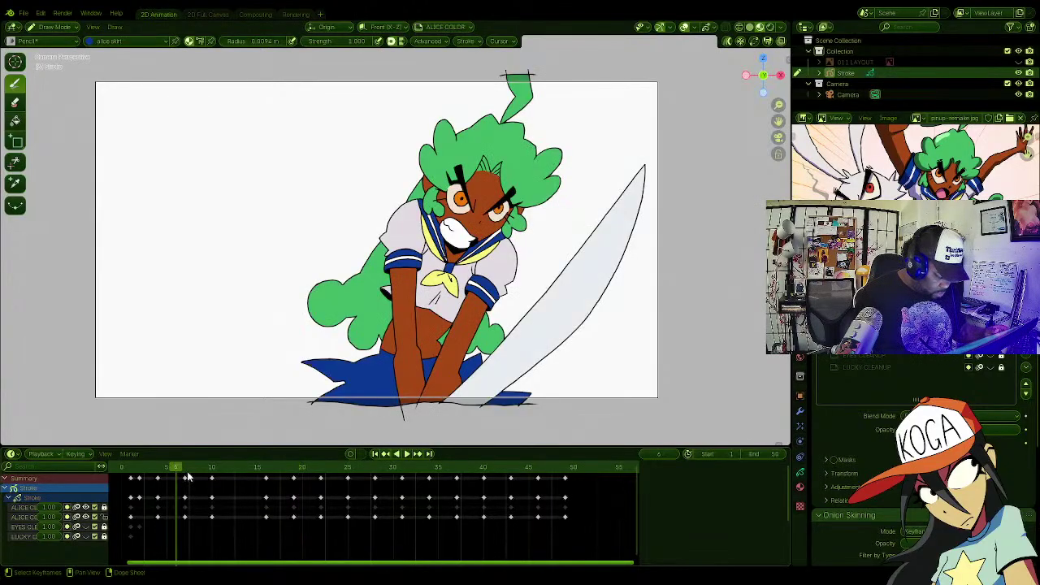
{"action": "left_click_drag", "start_coordinate": [179, 476], "coordinate": [213, 472]}
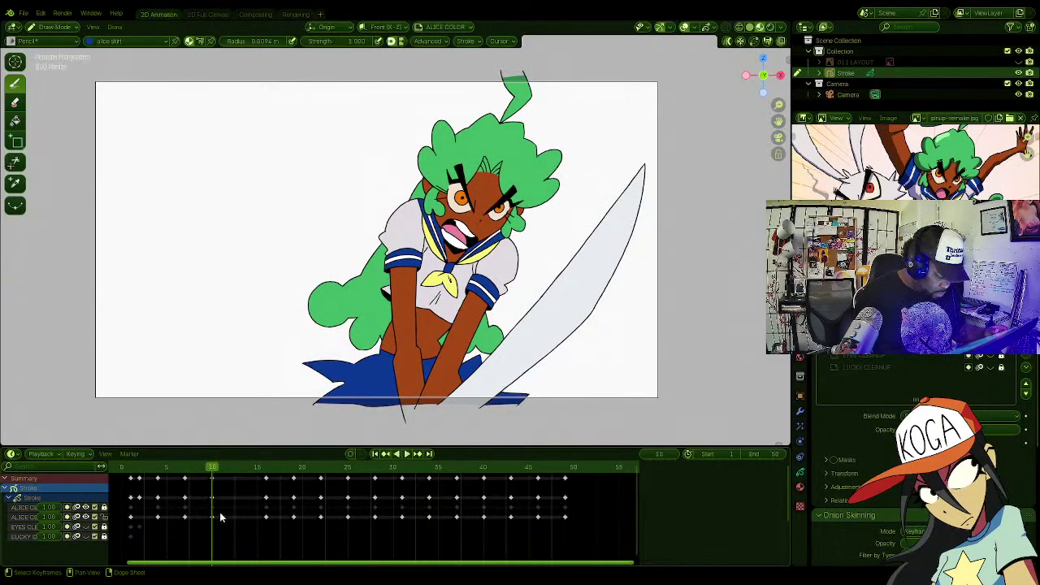
{"action": "left_click_drag", "start_coordinate": [220, 511], "coordinate": [206, 524]}
{"action": "key", "text": "g"}
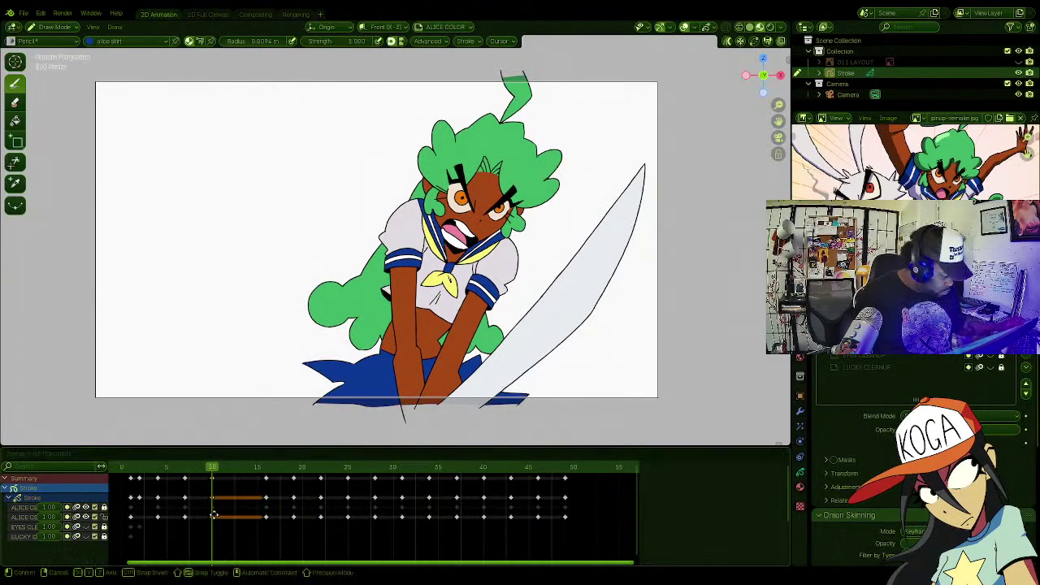
{"action": "left_click", "coordinate": [267, 513]}
{"action": "key", "text": "shift+d"}
{"action": "left_click", "coordinate": [296, 513]}
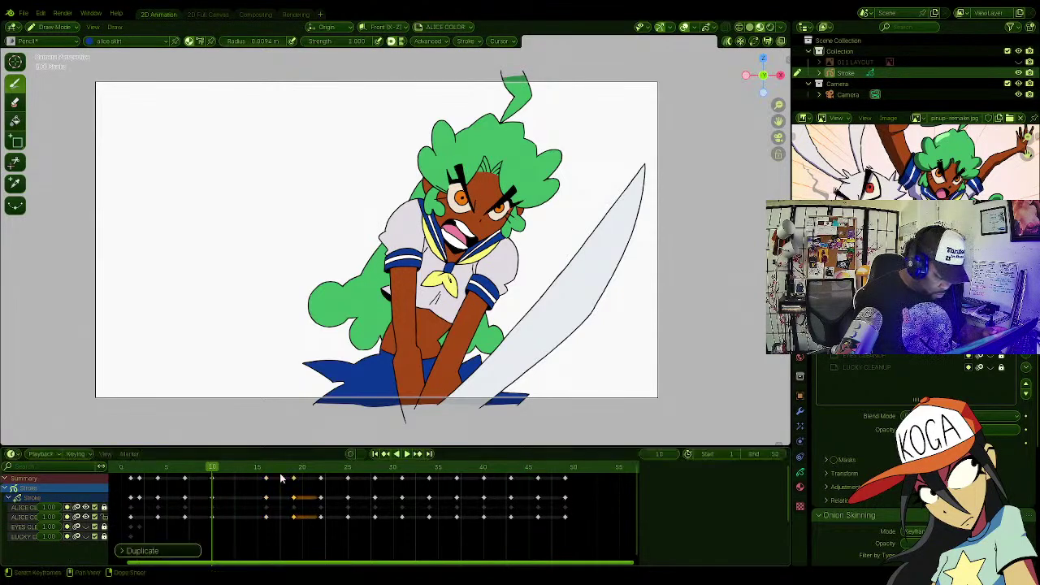
Step: Step through frames 16 to 20 to compare the coloured drawing at frame 19 with its neighbouring frames
{"action": "key", "text": "Right"}
{"action": "key", "text": "Right"}
{"action": "key", "text": "Right"}
{"action": "key", "text": "Right"}
{"action": "key", "text": "Right"}
{"action": "key", "text": "Right"}
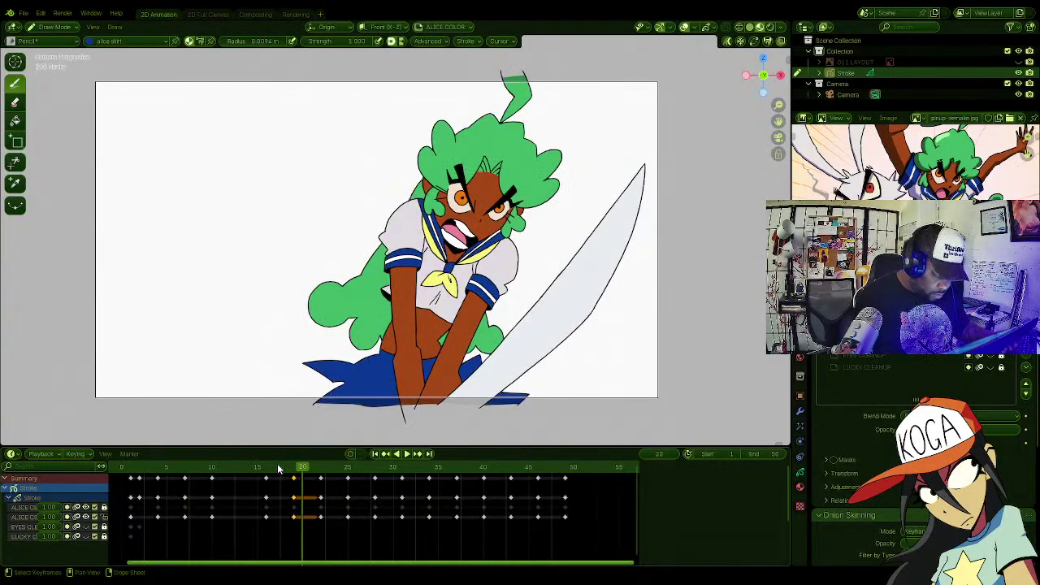
{"action": "key", "text": "Left"}
{"action": "key", "text": "Left"}
{"action": "key", "text": "Left"}
{"action": "key", "text": "Left"}
{"action": "key", "text": "Right"}
{"action": "key", "text": "Right"}
{"action": "key", "text": "Right"}
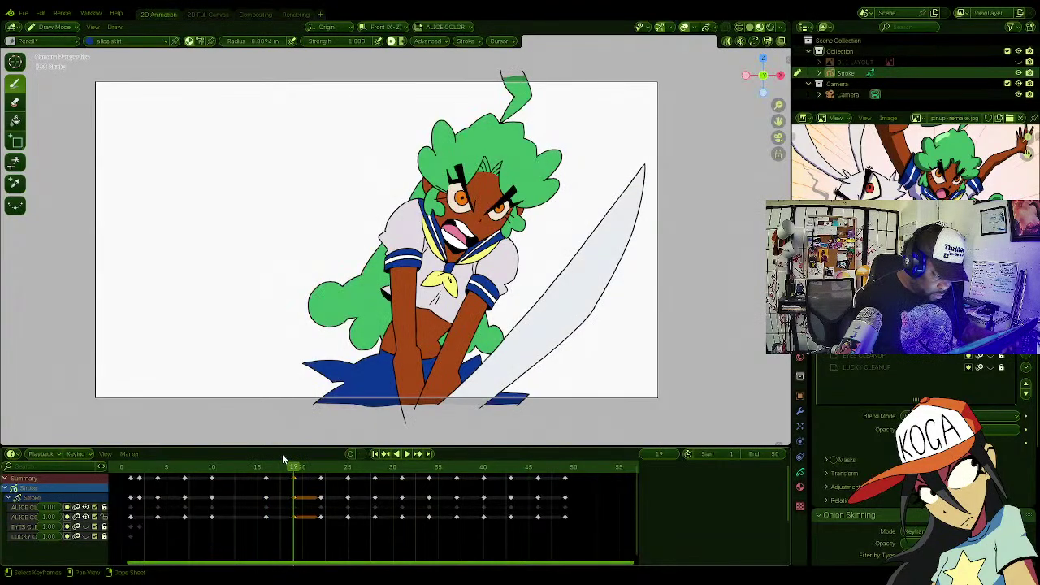
Step: Find the matching uncoloured pose at frame 31 and duplicate the ALICE COLOR keyframe from frame 19 to it
{"action": "key", "text": "Right"}
{"action": "key", "text": "Right"}
{"action": "key", "text": "Right"}
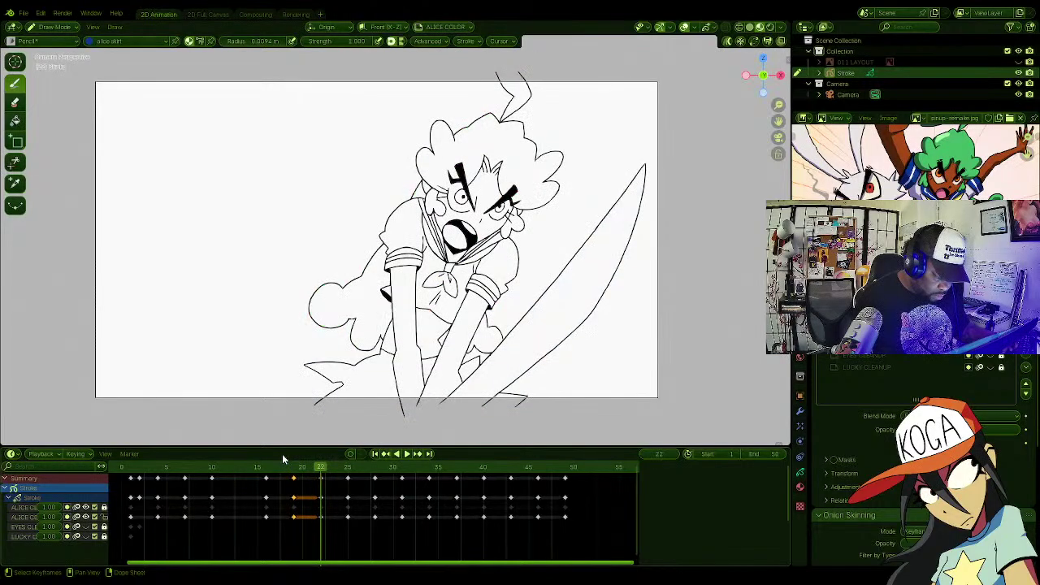
{"action": "key", "text": "Right"}
{"action": "key", "text": "Right"}
{"action": "key", "text": "Right"}
{"action": "key", "text": "Right"}
{"action": "key", "text": "Right"}
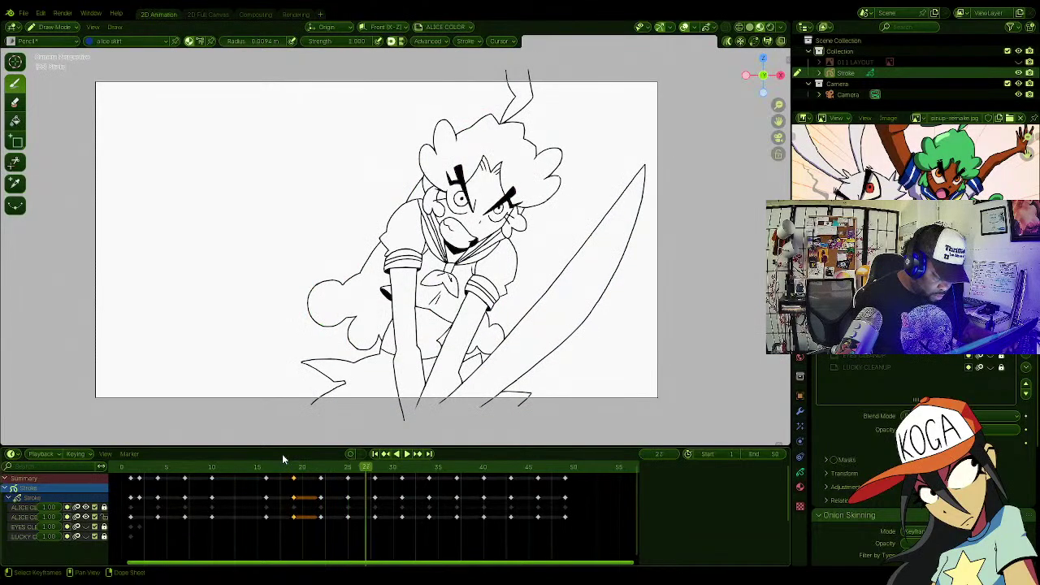
{"action": "key", "text": "Right"}
{"action": "key", "text": "Right"}
{"action": "key", "text": "Right"}
{"action": "key", "text": "Right"}
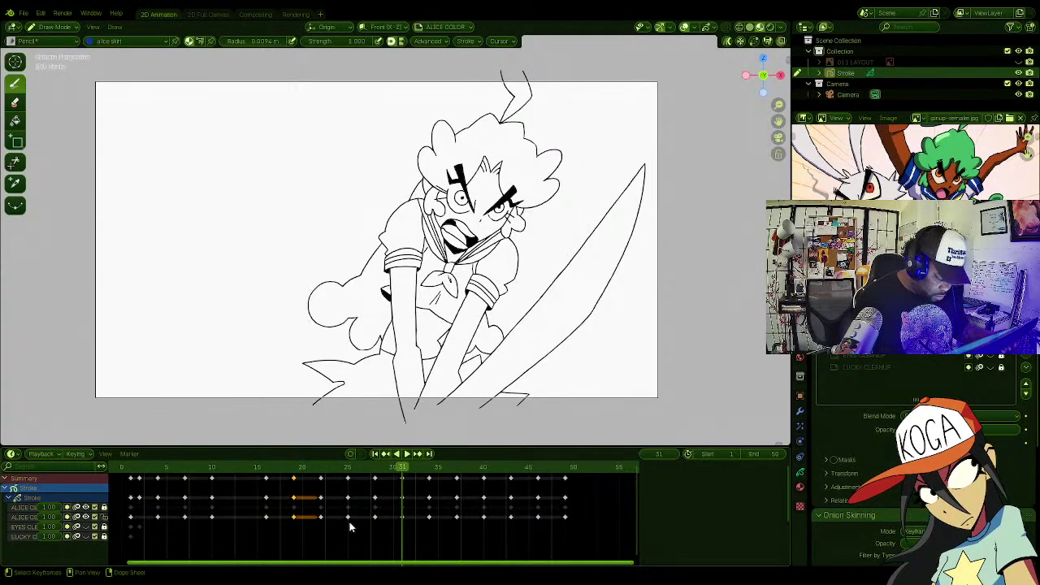
{"action": "key", "text": "g"}
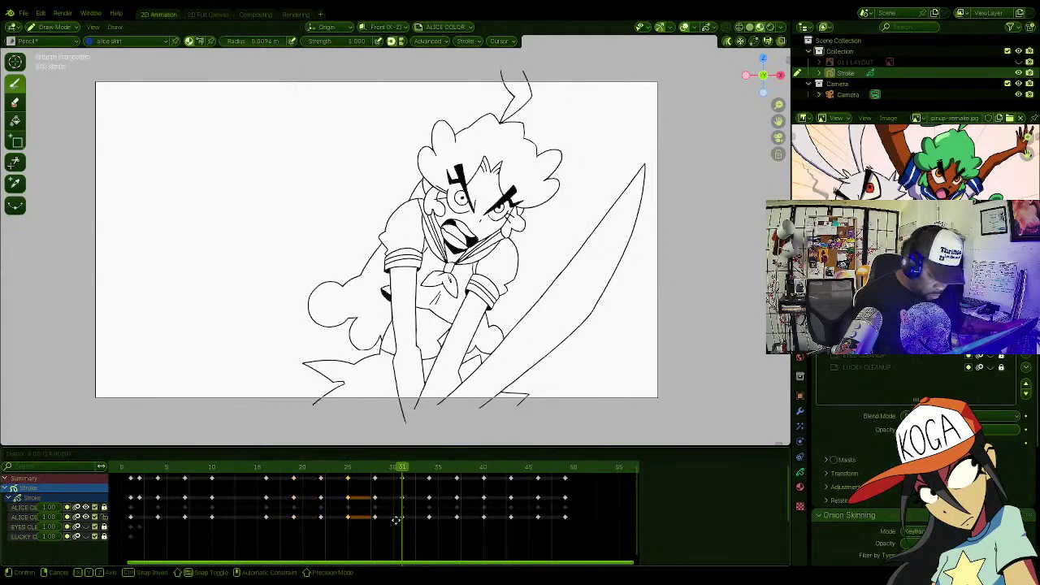
{"action": "left_click", "coordinate": [445, 518]}
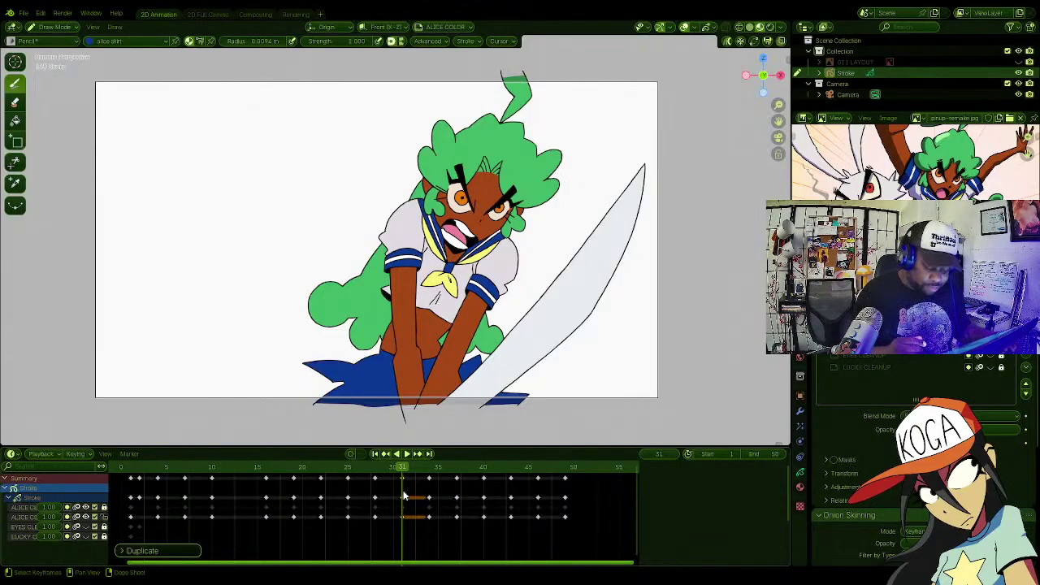
Step: Compare frames 33 and 34, and duplicate the ALICE COLOR keyframe from frame 31 to frame 37
{"action": "key", "text": "space"}
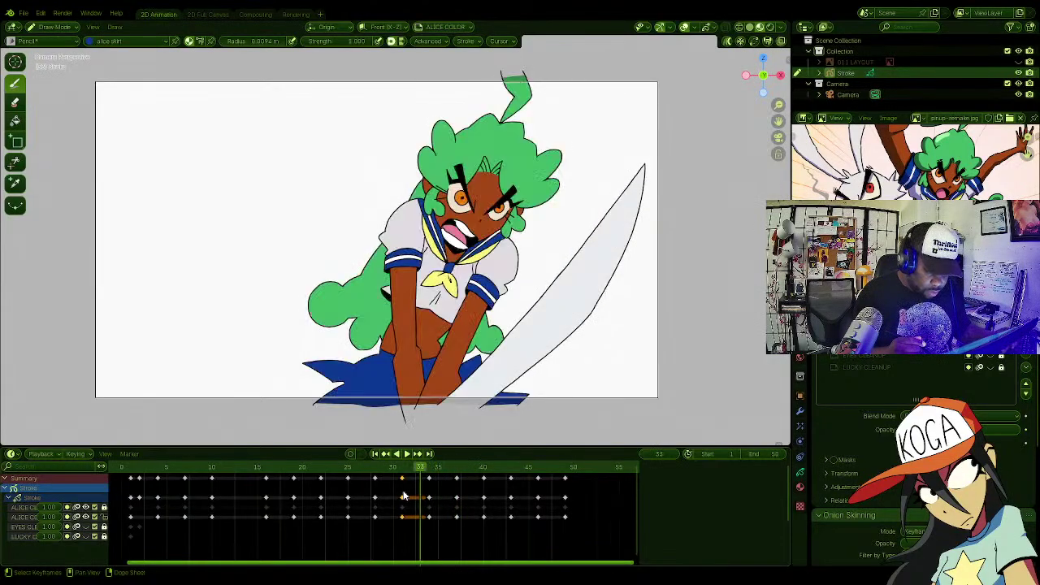
{"action": "key", "text": "Right"}
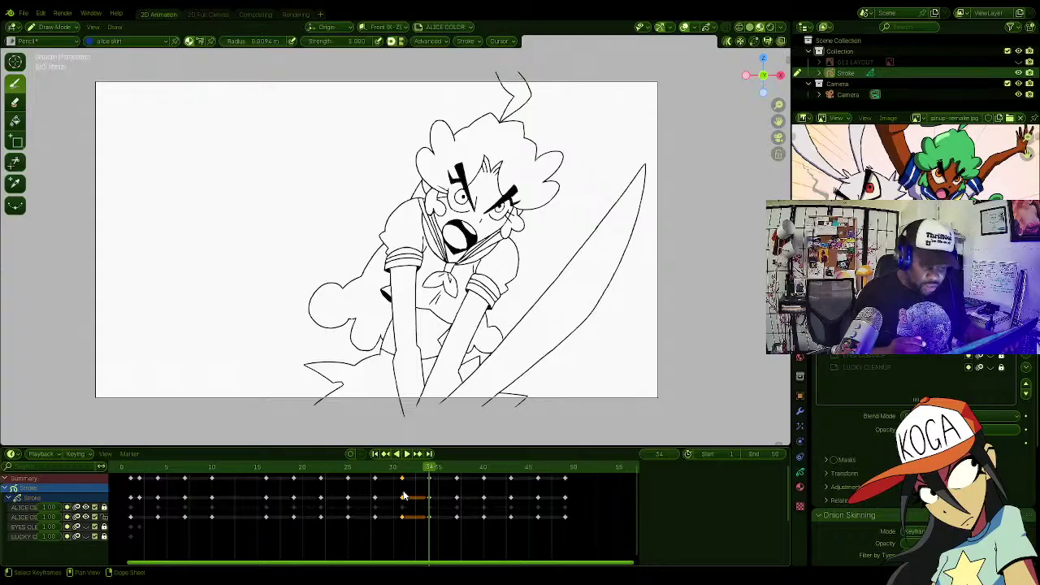
{"action": "key", "text": "Left"}
{"action": "key", "text": "Right"}
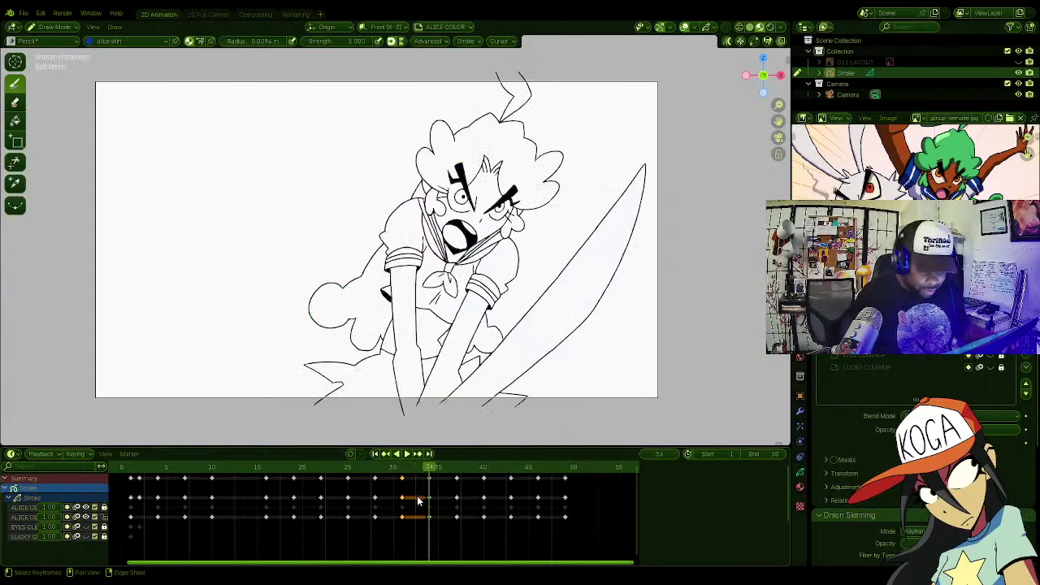
{"action": "key", "text": "Left"}
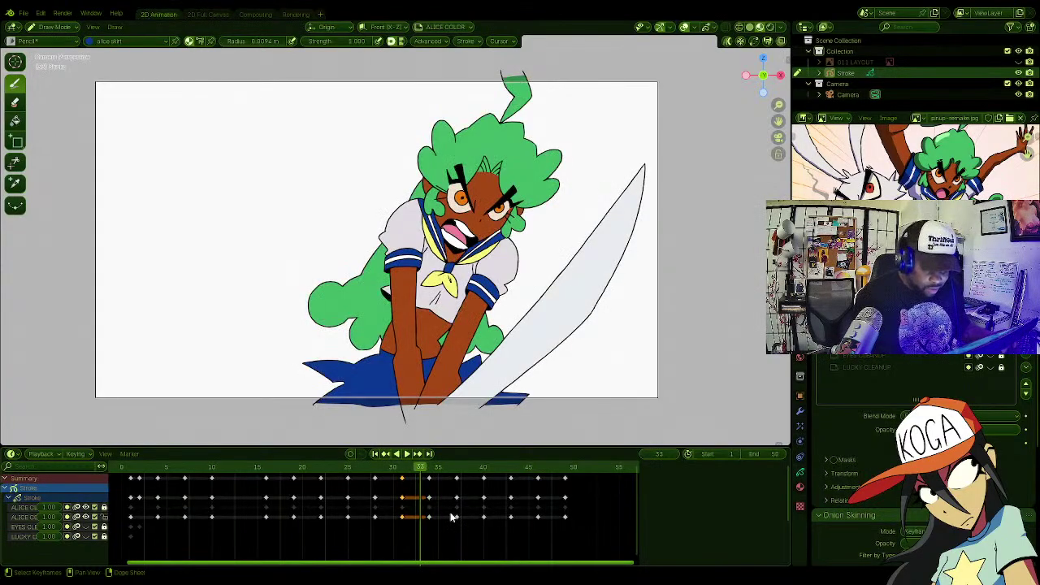
{"action": "key", "text": "Right"}
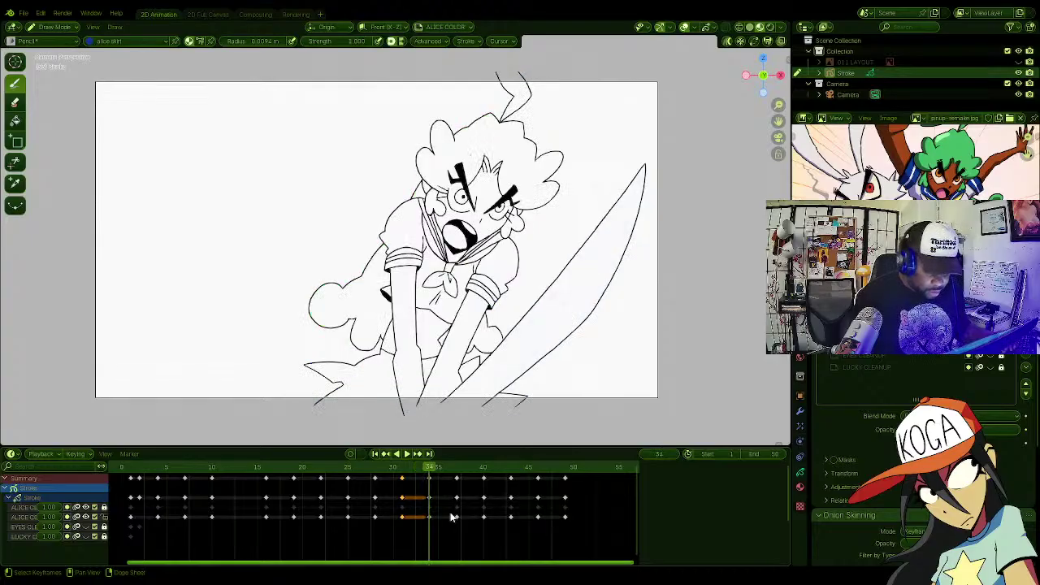
{"action": "mouse_move", "coordinate": [452, 518]}
{"action": "left_mouse_down"}
{"action": "mouse_move", "coordinate": [447, 510]}
{"action": "mouse_move", "coordinate": [467, 515]}
{"action": "mouse_move", "coordinate": [437, 525]}
{"action": "left_mouse_up"}
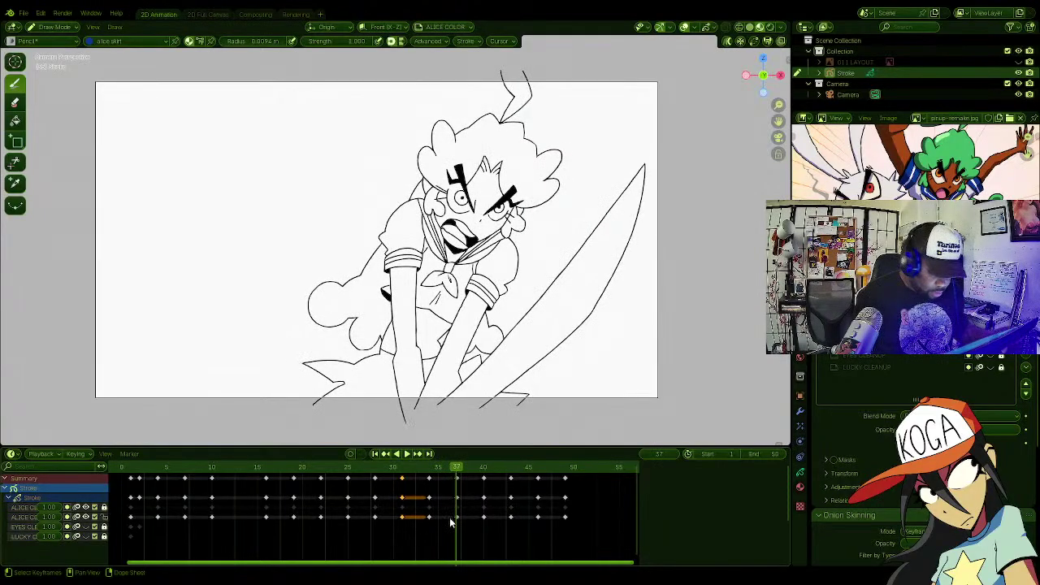
{"action": "key", "text": "g"}
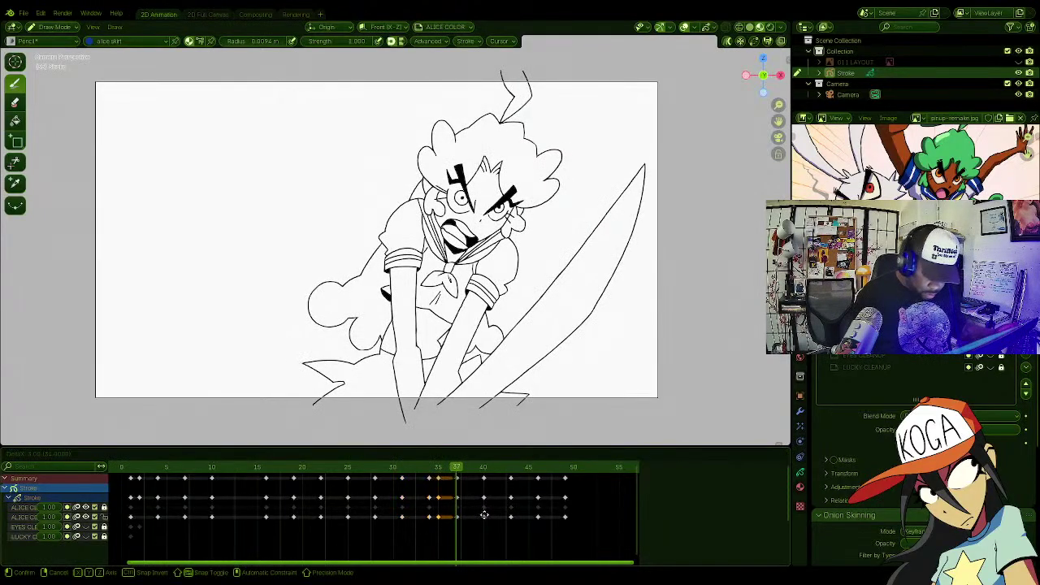
{"action": "left_click", "coordinate": [499, 520]}
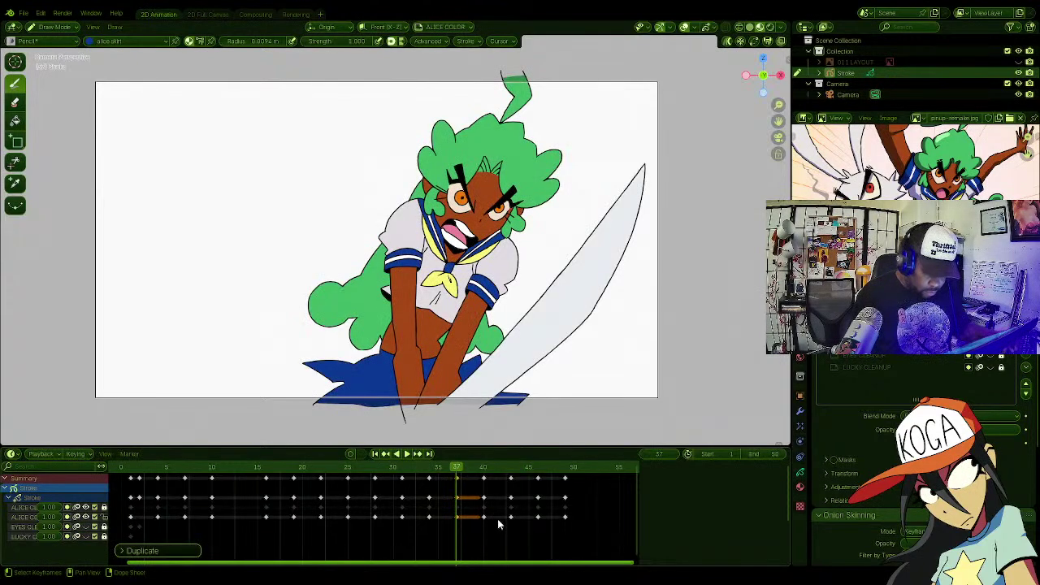
Step: Duplicate the ALICE COLOR keyframe from frame 37 to the matching pose at frame 46
{"action": "key", "text": "Right"}
{"action": "key", "text": "Right"}
{"action": "key", "text": "Right"}
{"action": "key", "text": "Right"}
{"action": "key", "text": "Right"}
{"action": "key", "text": "Right"}
{"action": "key", "text": "Right"}
{"action": "key", "text": "Right"}
{"action": "key", "text": "Right"}
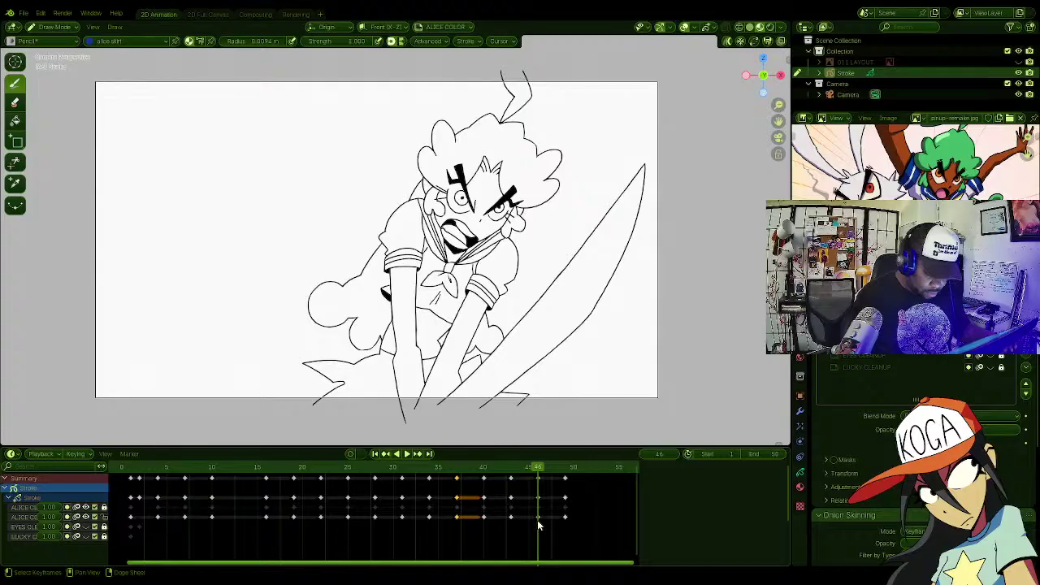
{"action": "key", "text": "shift+d"}
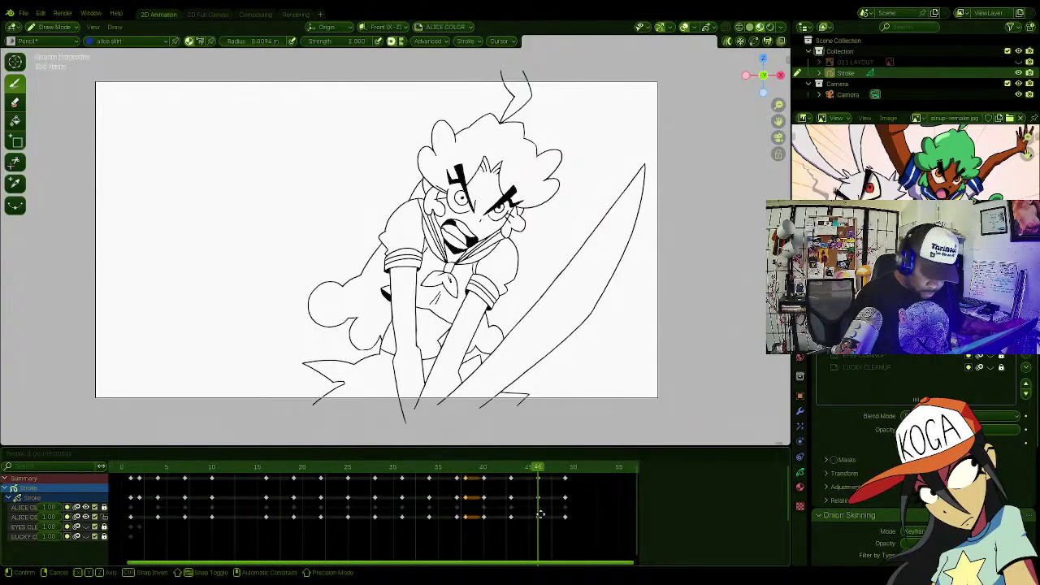
{"action": "left_click", "coordinate": [605, 509]}
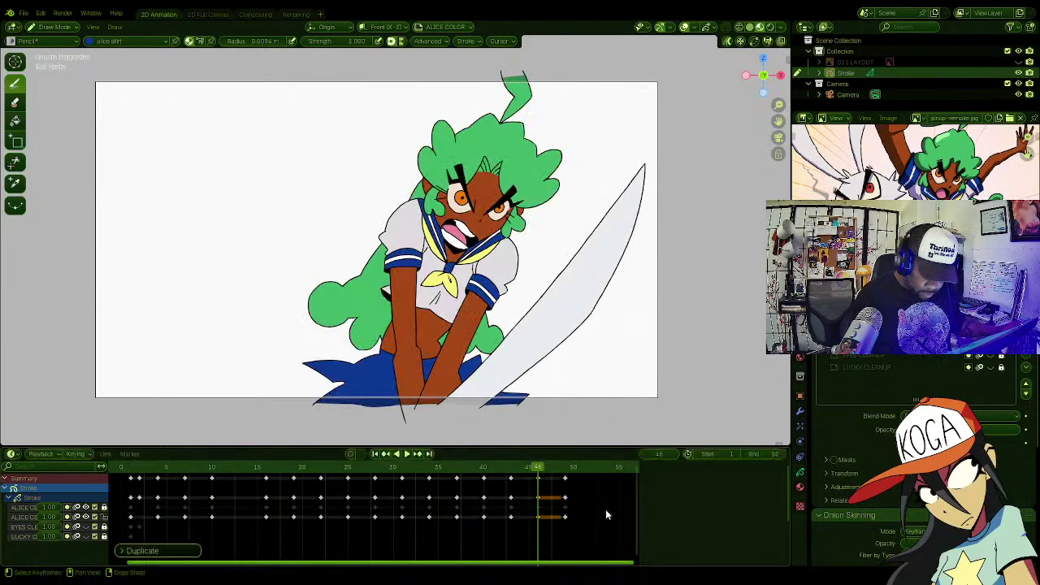
Step: Step back through the animation from frame 48 to frame 2 to review the colouring, and save the file
{"action": "key", "text": "Right"}
{"action": "key", "text": "Right"}
{"action": "key", "text": "Left"}
{"action": "key", "text": "Left"}
{"action": "key", "text": "Left"}
{"action": "key", "text": "Left"}
{"action": "key", "text": "Left"}
{"action": "key", "text": "Left"}
{"action": "key", "text": "Left"}
{"action": "key", "text": "Left"}
{"action": "key", "text": "Left"}
{"action": "key", "text": "Left"}
{"action": "key", "text": "Left"}
{"action": "key", "text": "Left"}
{"action": "key", "text": "Left"}
{"action": "key", "text": "Left"}
{"action": "key", "text": "Left"}
{"action": "key", "text": "Left"}
{"action": "key", "text": "Left"}
{"action": "key", "text": "Left"}
{"action": "key", "text": "Left"}
{"action": "key", "text": "Left"}
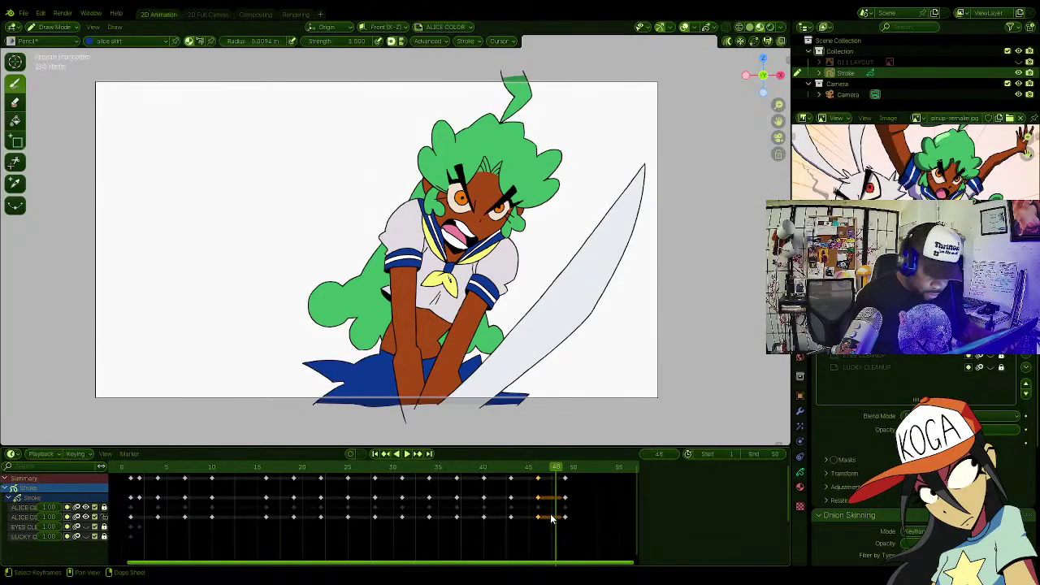
{"action": "key", "text": "Left"}
{"action": "key", "text": "Left"}
{"action": "key", "text": "Left"}
{"action": "key", "text": "Left"}
{"action": "key", "text": "Left"}
{"action": "key", "text": "Left"}
{"action": "key", "text": "Left"}
{"action": "key", "text": "Left"}
{"action": "key", "text": "Left"}
{"action": "key", "text": "Left"}
{"action": "key", "text": "Left"}
{"action": "key", "text": "Left"}
{"action": "key", "text": "Left"}
{"action": "key", "text": "Left"}
{"action": "key", "text": "Left"}
{"action": "key", "text": "Left"}
{"action": "key", "text": "Left"}
{"action": "key", "text": "Left"}
{"action": "key", "text": "Left"}
{"action": "key", "text": "Left"}
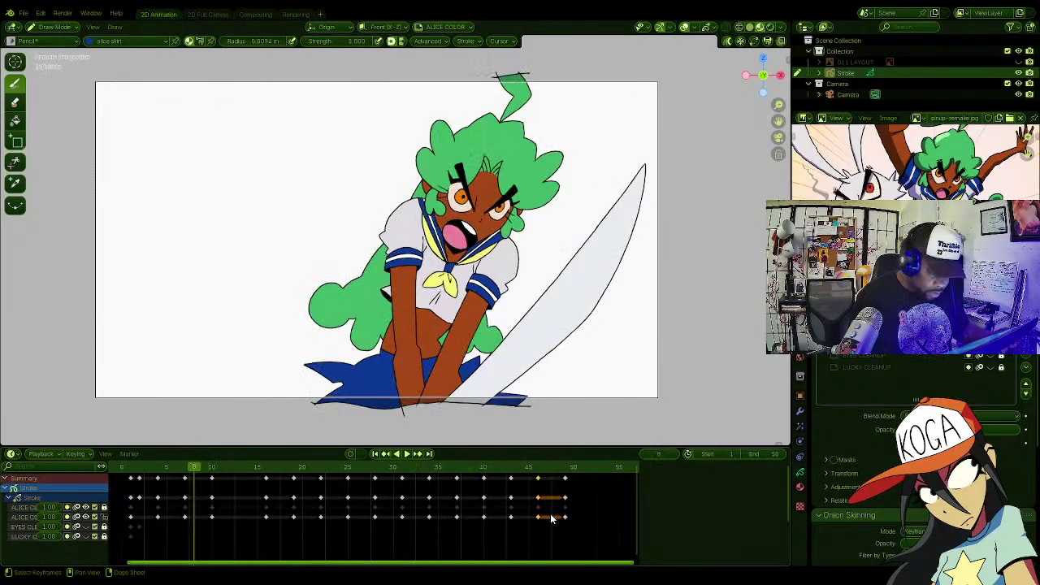
{"action": "key", "text": "ctrl+s"}
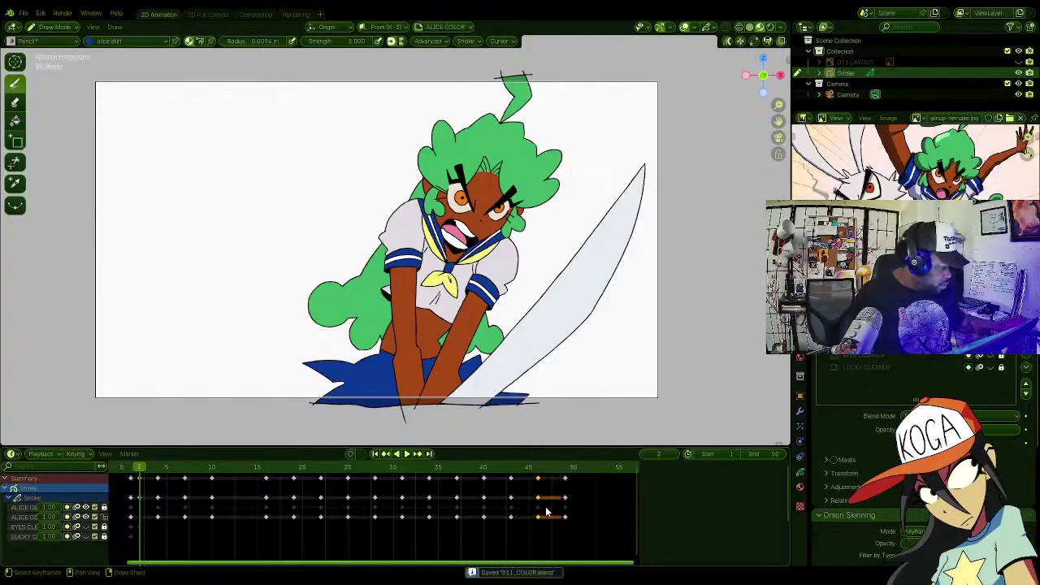
Step: Step between frames 1 and 9 to compare the coloured closed-mouth and open-mouth poses
{"action": "key", "text": "Left"}
{"action": "key", "text": "Right"}
{"action": "key", "text": "Right"}
{"action": "key", "text": "Right"}
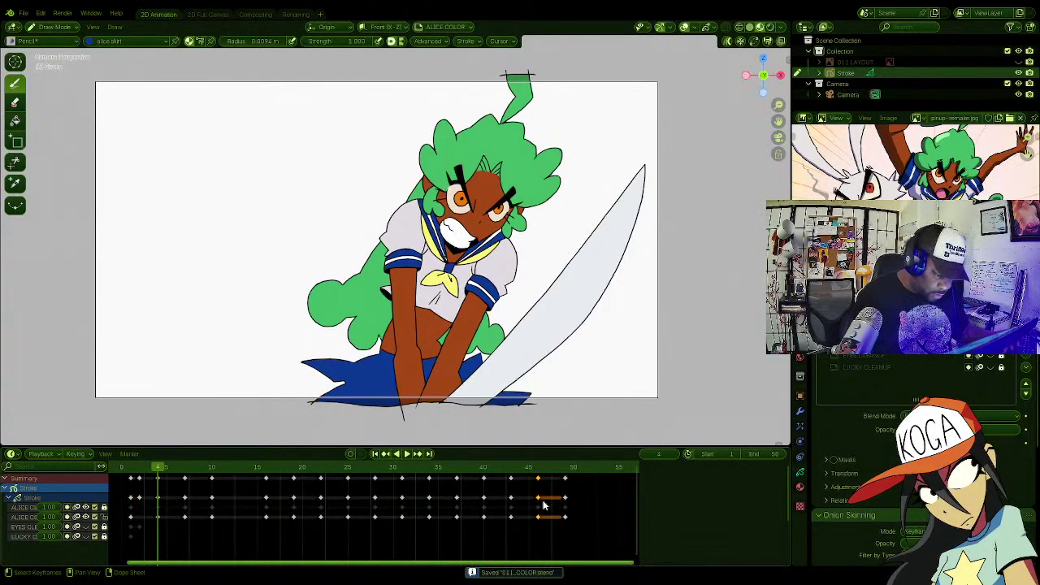
{"action": "key", "text": "Right"}
{"action": "key", "text": "Right"}
{"action": "key", "text": "Right"}
{"action": "key", "text": "Right"}
{"action": "key", "text": "Right"}
{"action": "key", "text": "Right"}
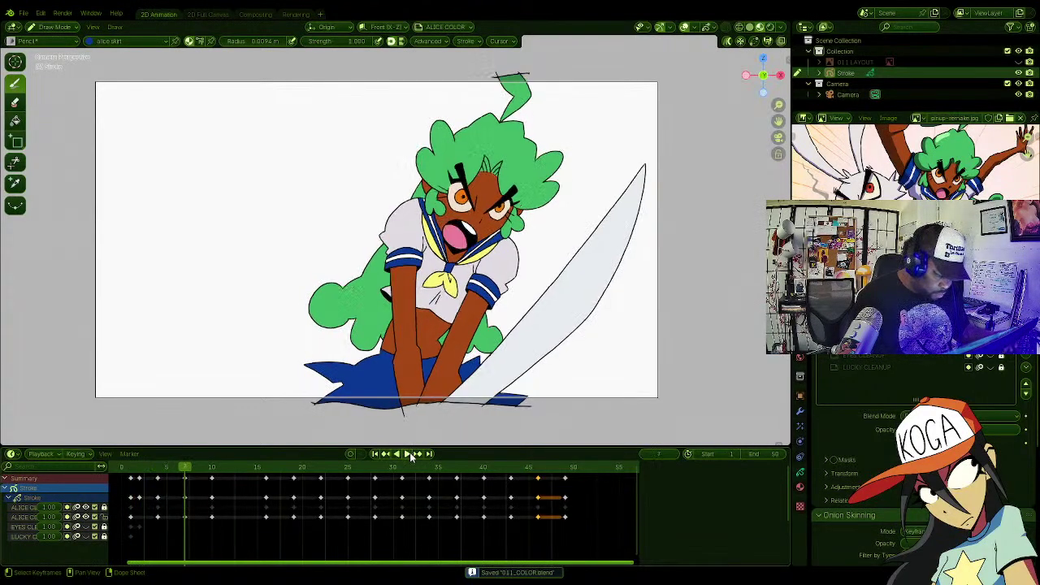
{"action": "key", "text": "Right"}
{"action": "key", "text": "Left"}
{"action": "key", "text": "Left"}
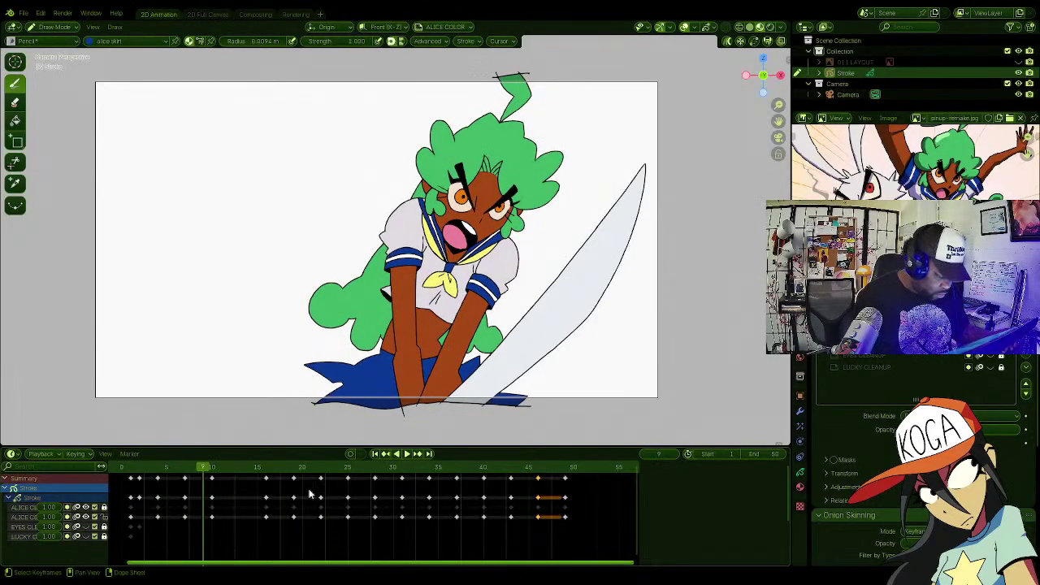
{"action": "key", "text": "Left"}
{"action": "key", "text": "Left"}
{"action": "key", "text": "Left"}
{"action": "key", "text": "Left"}
{"action": "key", "text": "Left"}
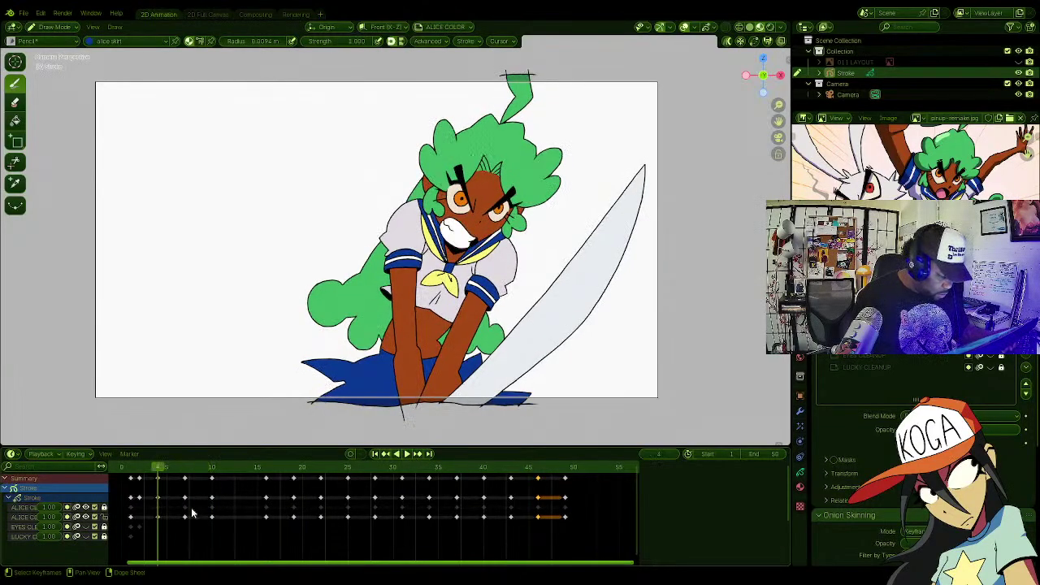
Step: Advance from frame 4 to the uncoloured closed-mouth pose at frame 25, and duplicate the ALICE COLOR keyframe from frame 4 onto it
{"action": "key", "text": "Right"}
{"action": "key", "text": "Right"}
{"action": "key", "text": "Right"}
{"action": "key", "text": "Right"}
{"action": "key", "text": "Right"}
{"action": "key", "text": "Right"}
{"action": "key", "text": "Right"}
{"action": "key", "text": "Right"}
{"action": "key", "text": "Right"}
{"action": "key", "text": "Right"}
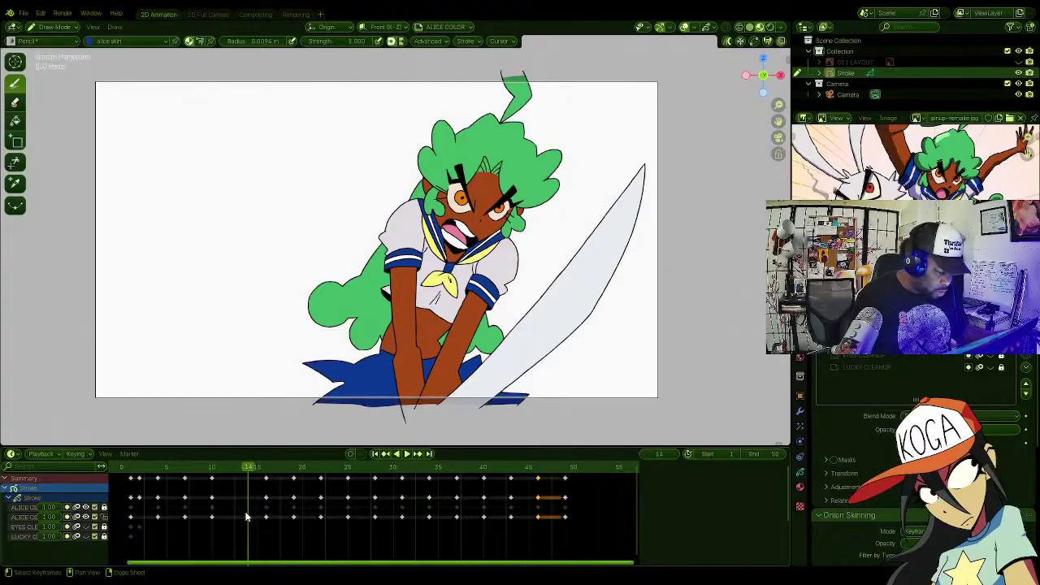
{"action": "key", "text": "Right"}
{"action": "key", "text": "Right"}
{"action": "key", "text": "Right"}
{"action": "key", "text": "Right"}
{"action": "key", "text": "Right"}
{"action": "key", "text": "Right"}
{"action": "key", "text": "Right"}
{"action": "key", "text": "Right"}
{"action": "key", "text": "Right"}
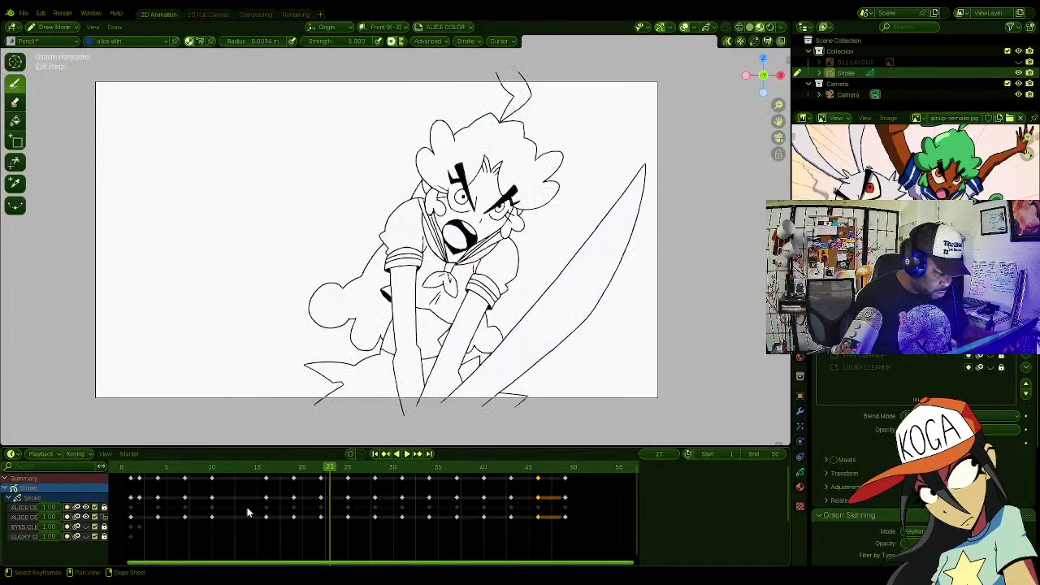
{"action": "key", "text": "Right"}
{"action": "key", "text": "Right"}
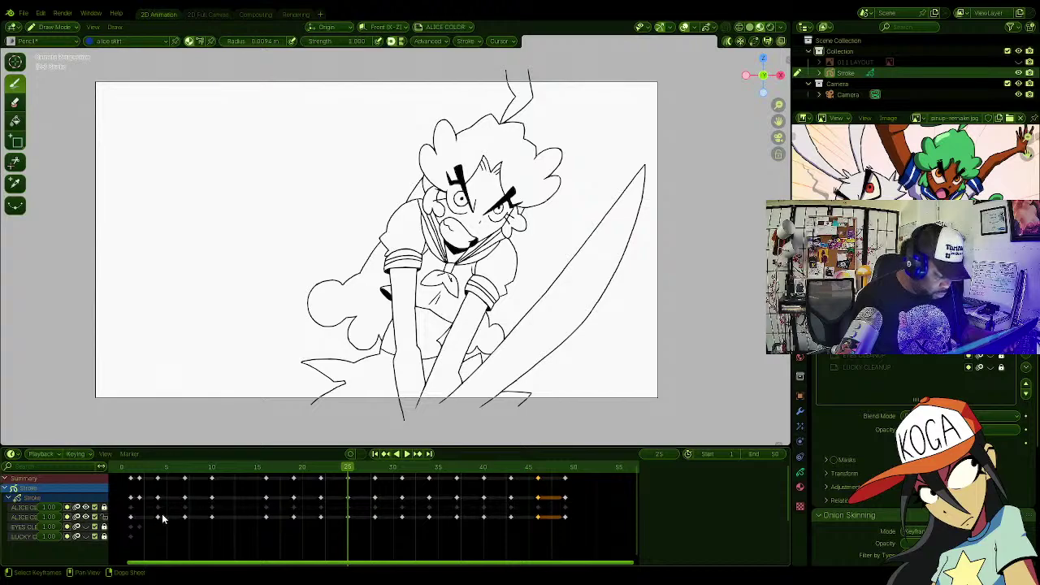
{"action": "left_click_drag", "start_coordinate": [165, 512], "coordinate": [152, 527]}
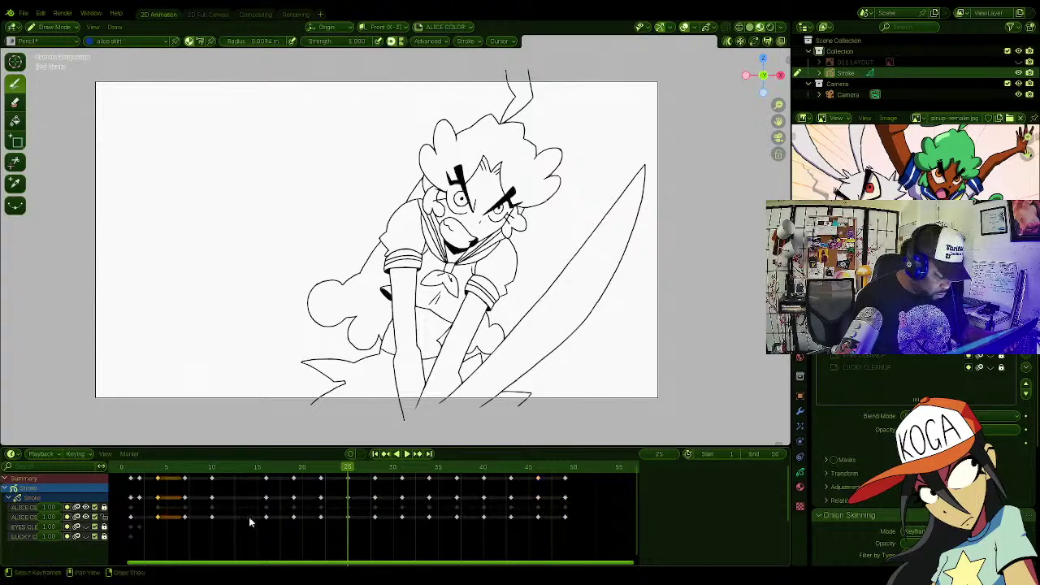
{"action": "key", "text": "g"}
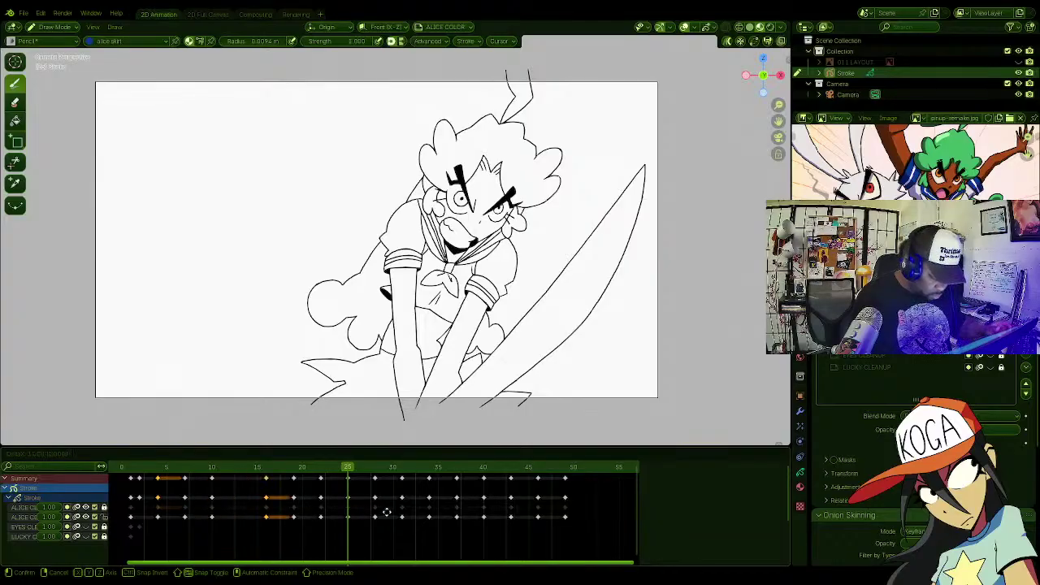
{"action": "left_click", "coordinate": [464, 504]}
Step: Find the uncoloured closed-mouth pose at frame 40 and duplicate the ALICE COLOR keyframe from frame 25 to it
{"action": "key", "text": "Left"}
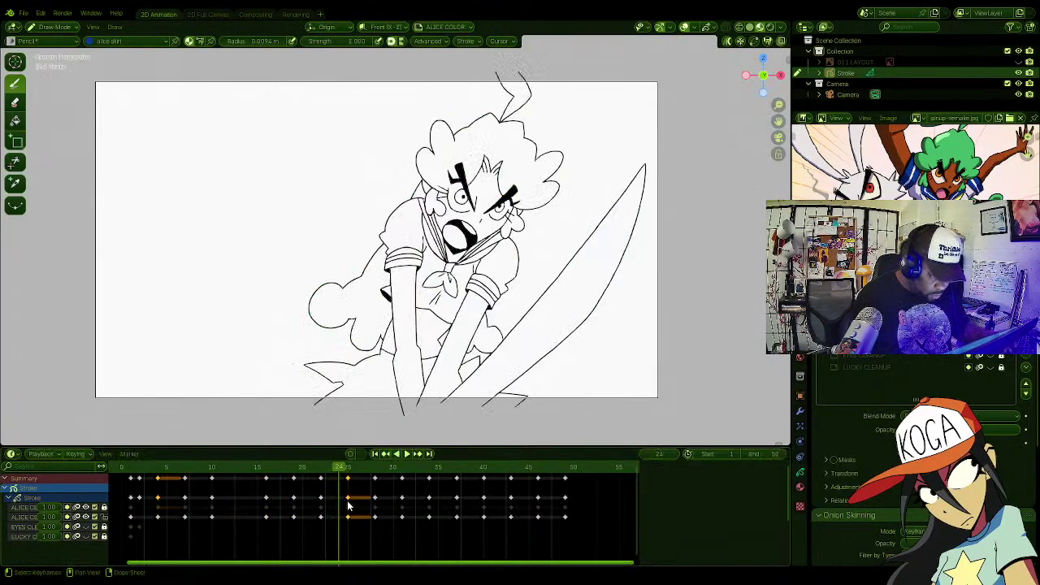
{"action": "key", "text": "Right"}
{"action": "key", "text": "Right"}
{"action": "key", "text": "Right"}
{"action": "key", "text": "Right"}
{"action": "key", "text": "Right"}
{"action": "key", "text": "Right"}
{"action": "key", "text": "Right"}
{"action": "key", "text": "Right"}
{"action": "key", "text": "Right"}
{"action": "key", "text": "Right"}
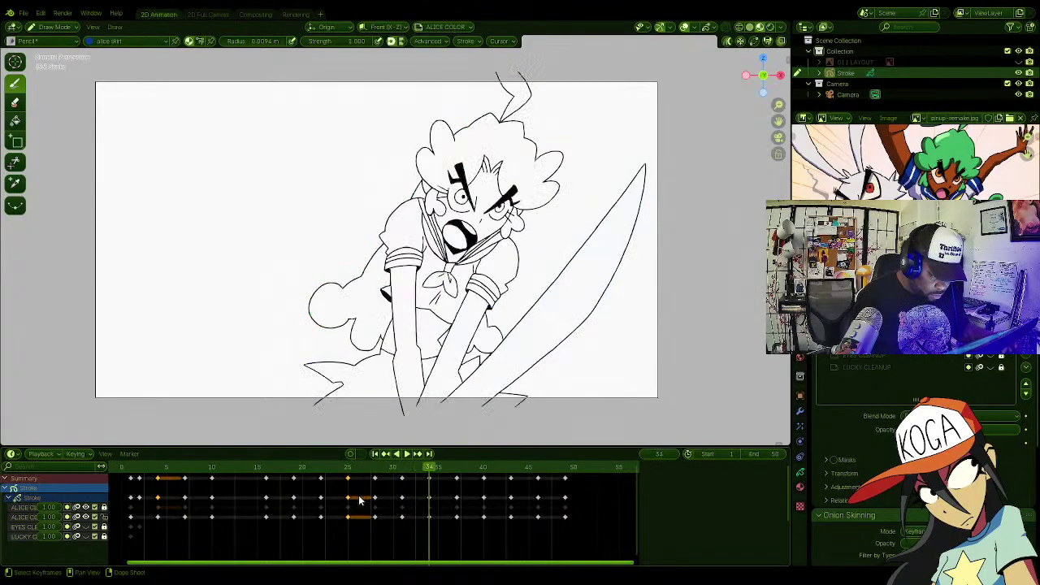
{"action": "key", "text": "Right"}
{"action": "key", "text": "Right"}
{"action": "key", "text": "Right"}
{"action": "key", "text": "Right"}
{"action": "key", "text": "Right"}
{"action": "key", "text": "Right"}
{"action": "key", "text": "Right"}
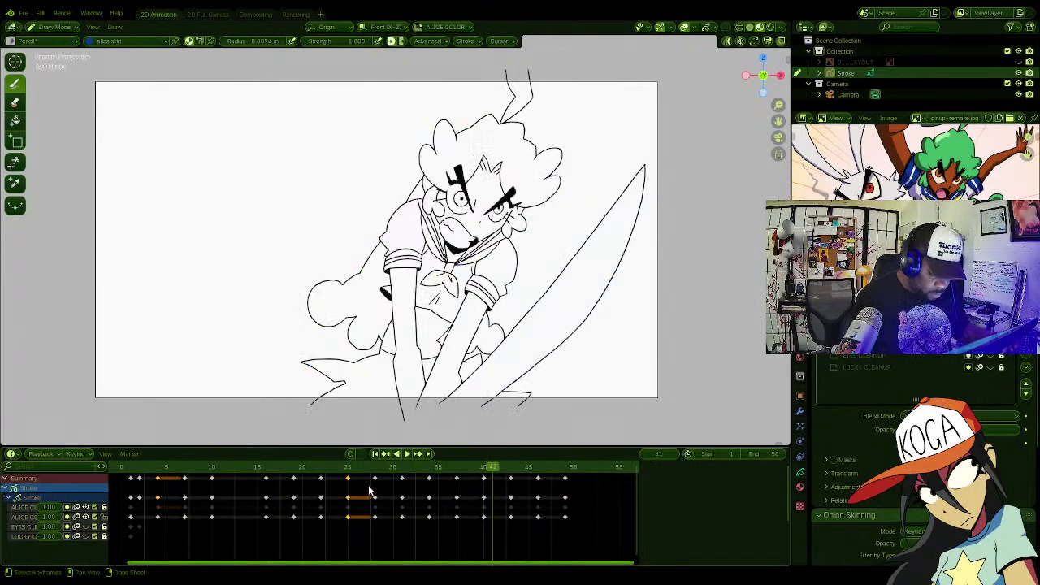
{"action": "key", "text": "Left"}
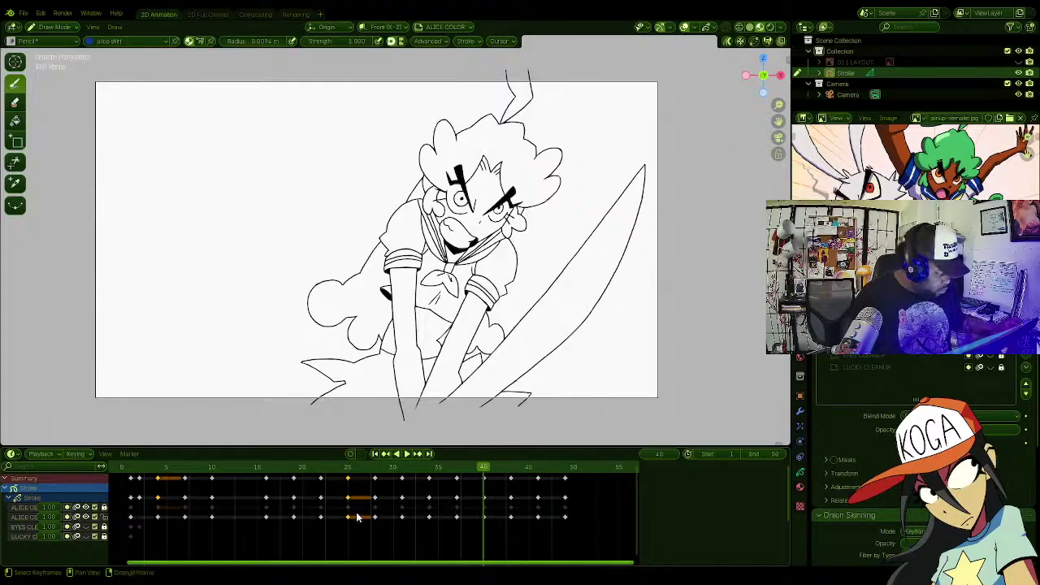
{"action": "key", "text": "g"}
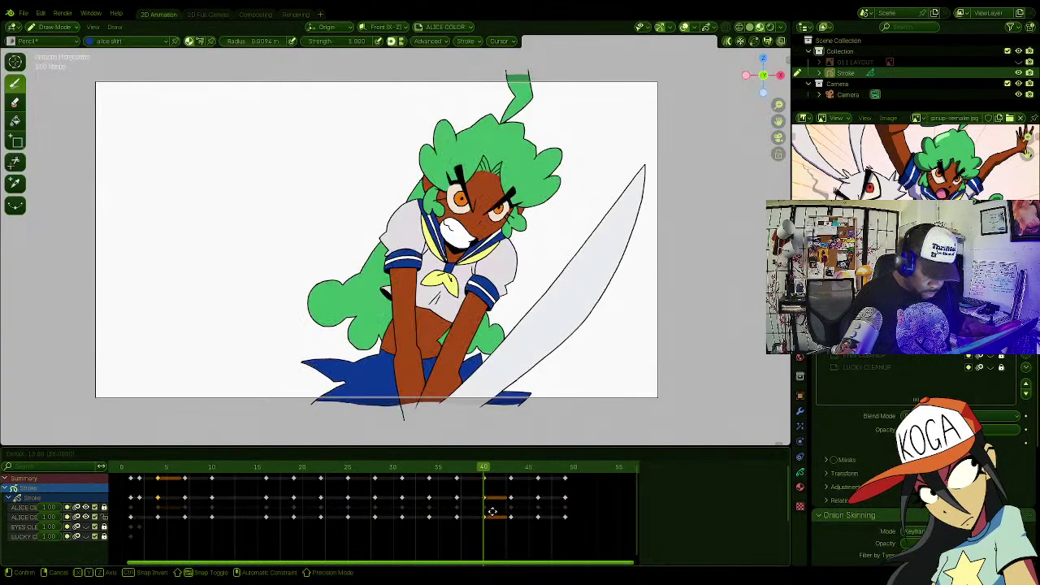
{"action": "left_click", "coordinate": [487, 515]}
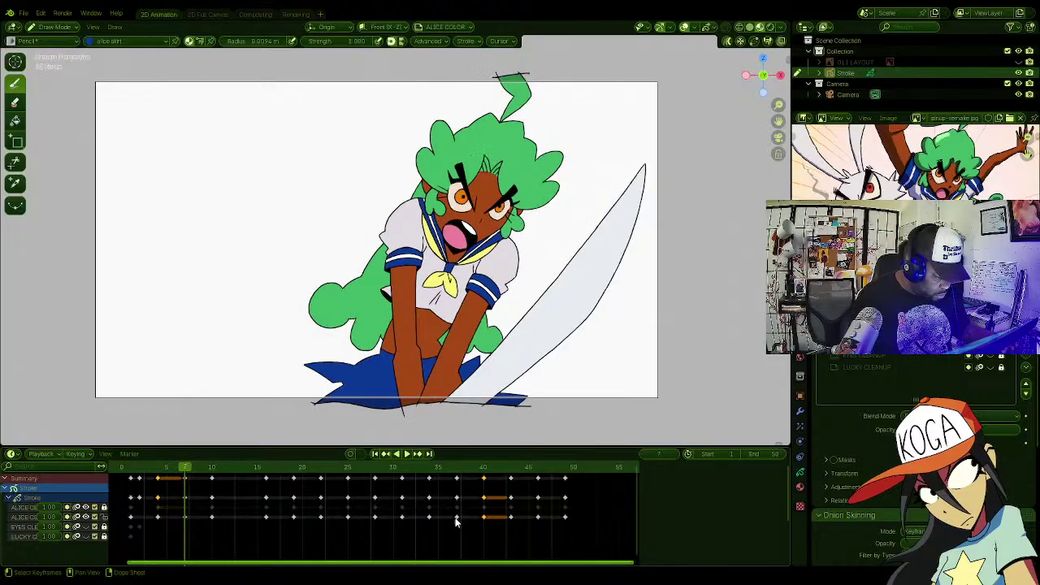
Step: Duplicate the open-mouth ALICE COLOR keyframe from frame 7 to the matching uncoloured pose at frame 16
{"action": "left_click", "coordinate": [186, 519]}
{"action": "key", "text": "Right"}
{"action": "key", "text": "Right"}
{"action": "key", "text": "Right"}
{"action": "key", "text": "Right"}
{"action": "key", "text": "Right"}
{"action": "key", "text": "Right"}
{"action": "key", "text": "Right"}
{"action": "key", "text": "Right"}
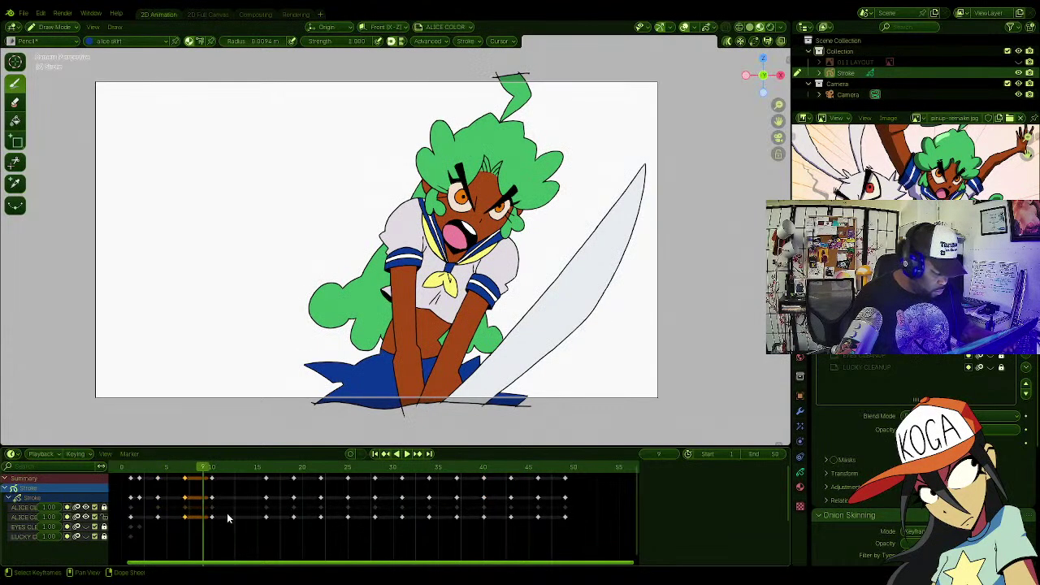
{"action": "key", "text": "Right"}
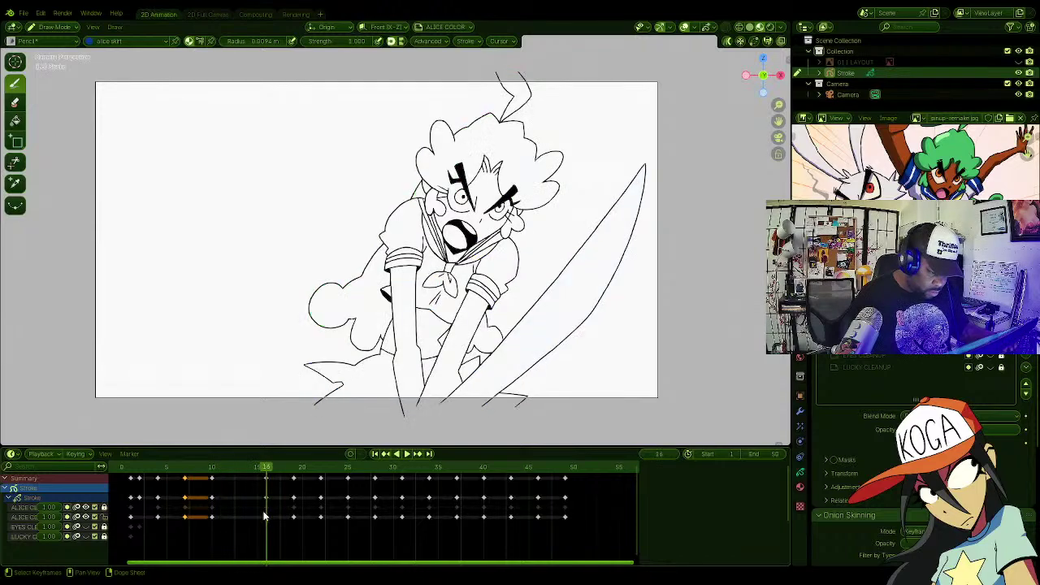
{"action": "key", "text": "shift+d"}
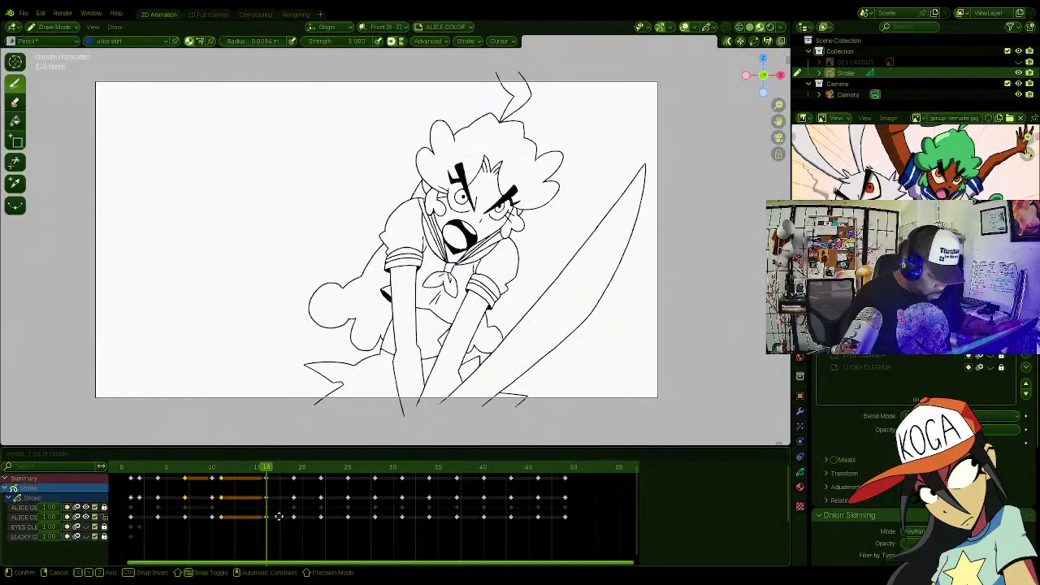
{"action": "left_click", "coordinate": [315, 517]}
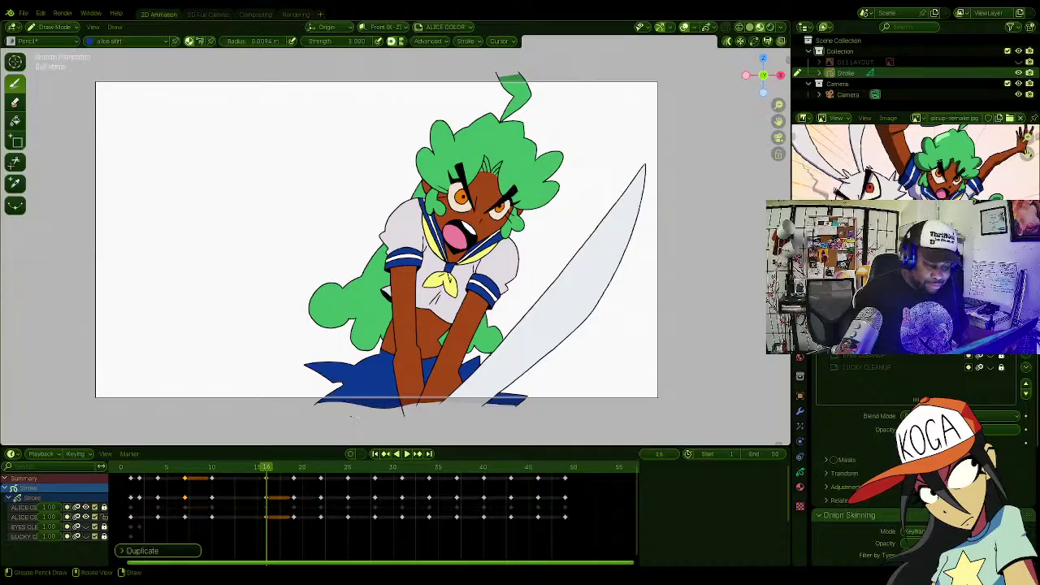
Step: Compare the poses around frames 19 to 23, and duplicate the ALICE COLOR keyframe from frame 16 to frame 22
{"action": "key", "text": "space"}
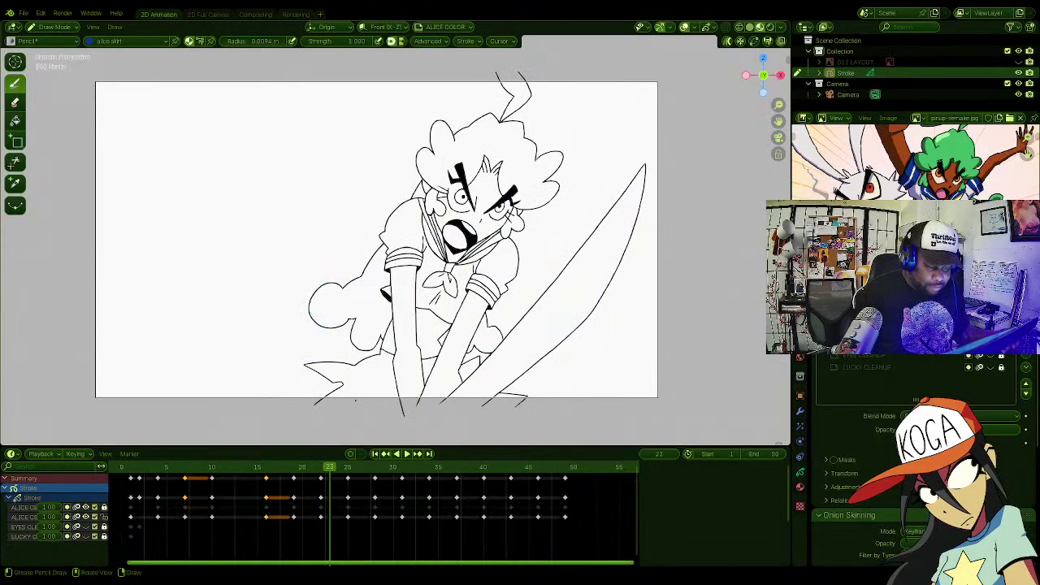
{"action": "key", "text": "Left"}
{"action": "key", "text": "Left"}
{"action": "key", "text": "Left"}
{"action": "key", "text": "Right"}
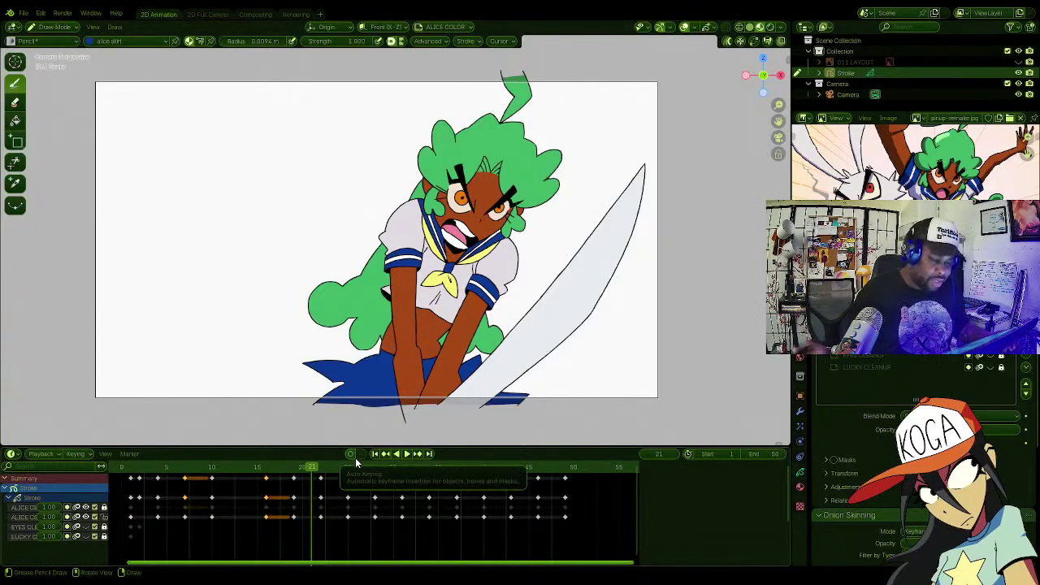
{"action": "key", "text": "Left"}
{"action": "key", "text": "Left"}
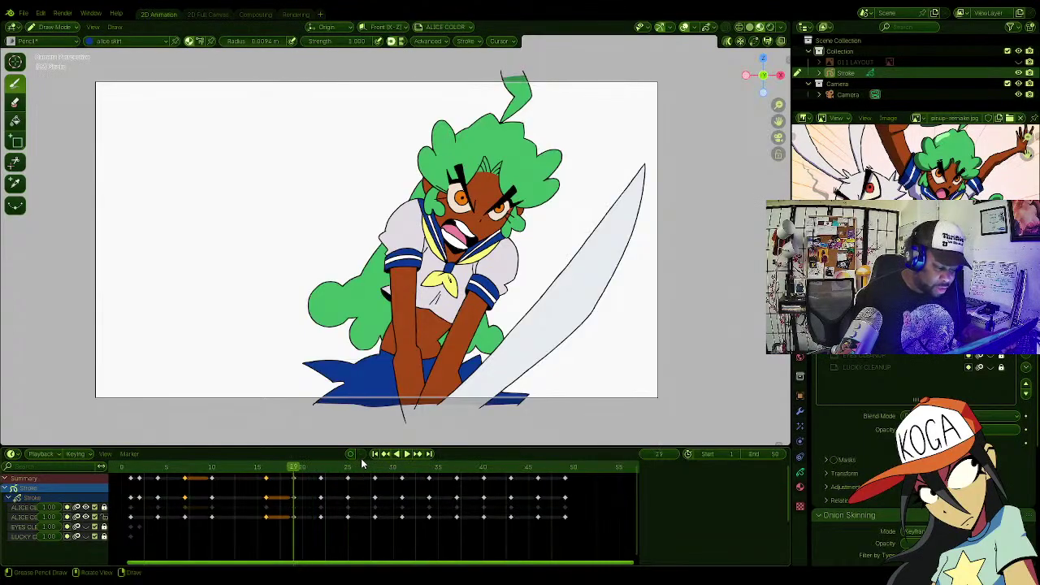
{"action": "key", "text": "Right"}
{"action": "key", "text": "Right"}
{"action": "key", "text": "Right"}
{"action": "key", "text": "Right"}
{"action": "key", "text": "Left"}
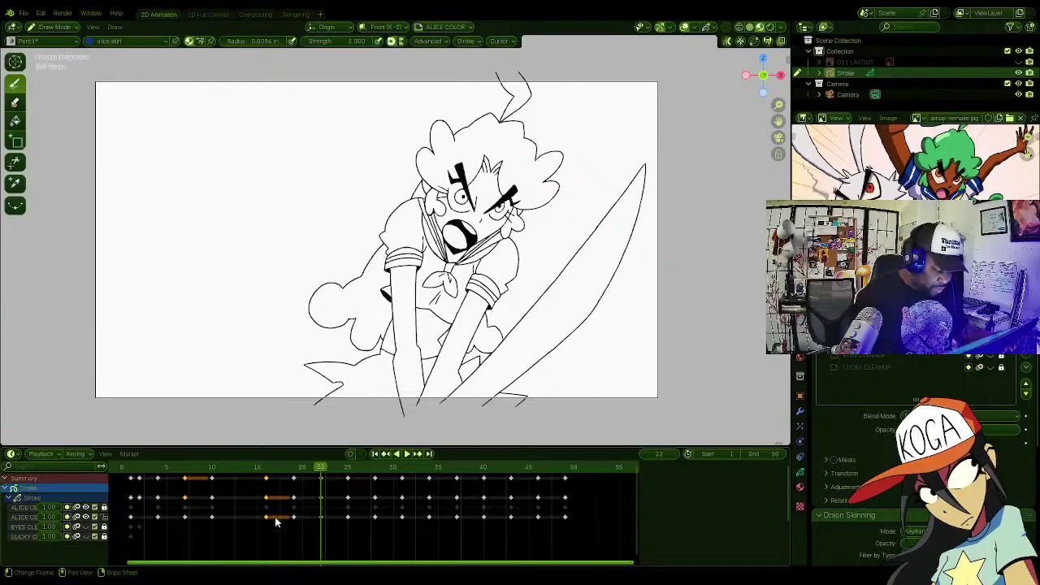
{"action": "key", "text": "g"}
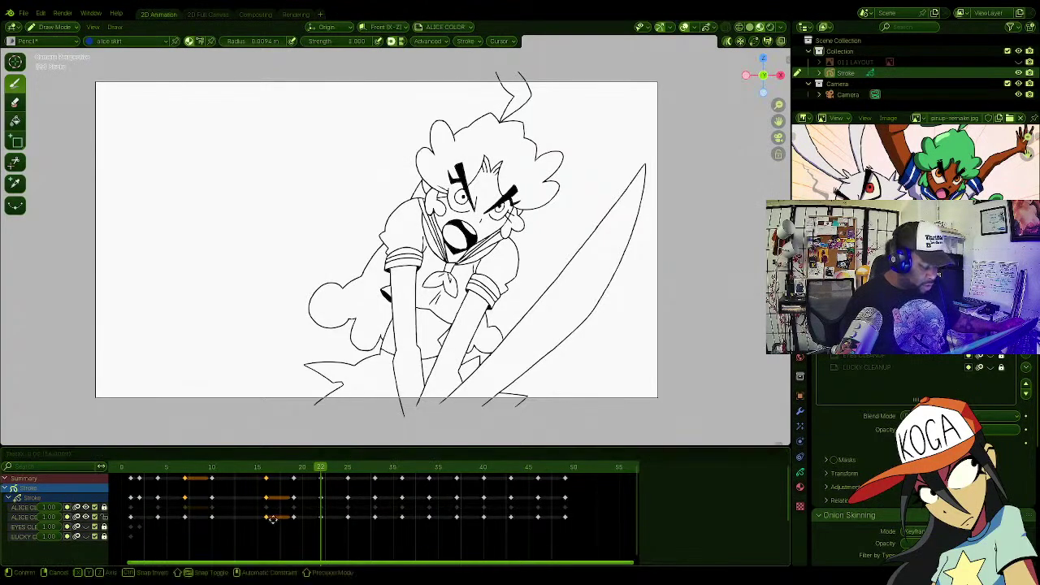
{"action": "left_click", "coordinate": [326, 520]}
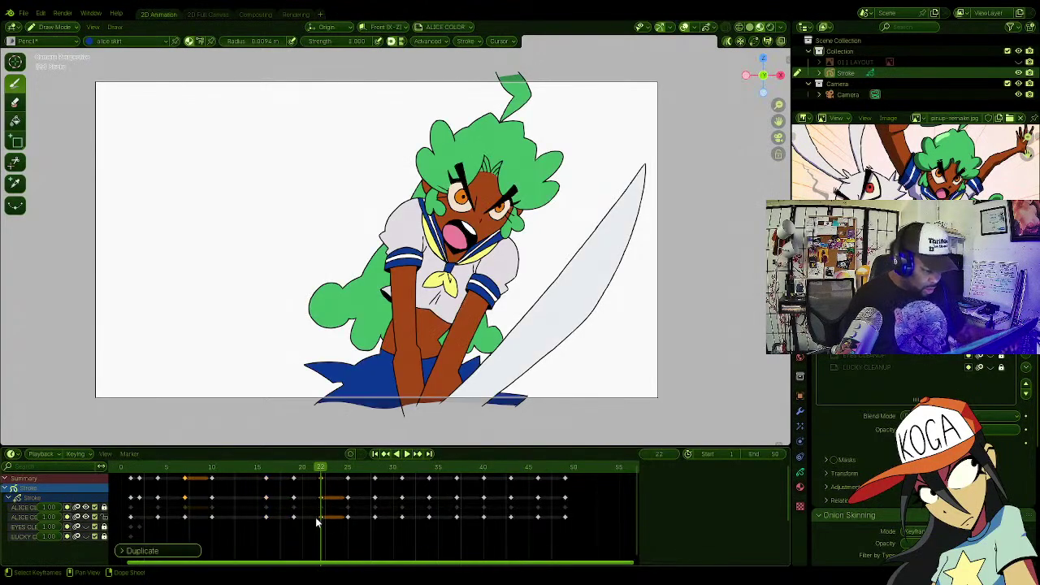
Step: Locate the uncoloured open-mouth pose at frame 28 and duplicate the ALICE COLOR keyframe from frame 22 to it
{"action": "key", "text": "Right"}
{"action": "key", "text": "Right"}
{"action": "key", "text": "Right"}
{"action": "key", "text": "Right"}
{"action": "key", "text": "Right"}
{"action": "key", "text": "Right"}
{"action": "key", "text": "Right"}
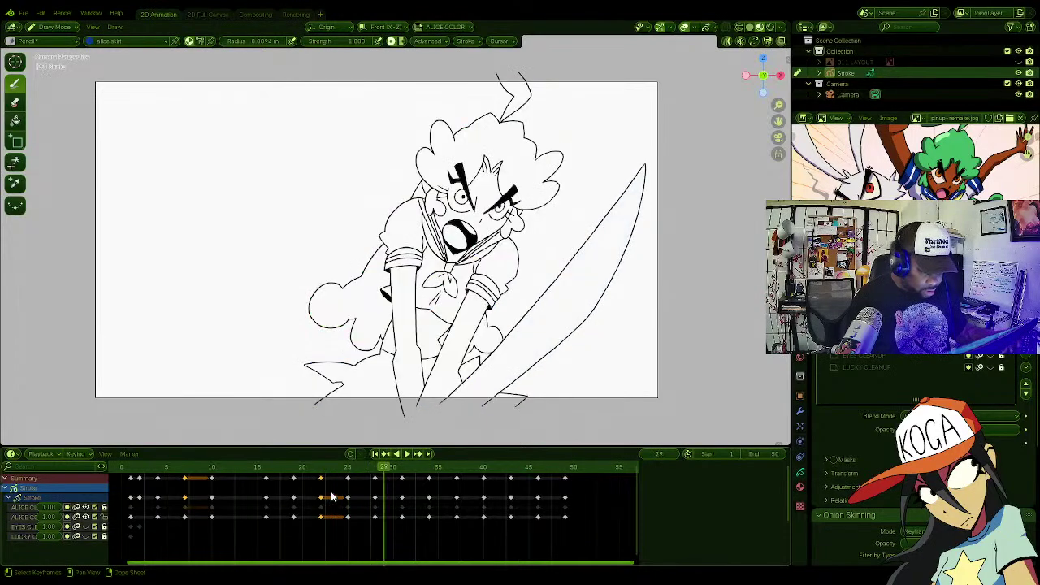
{"action": "key", "text": "Left"}
{"action": "key", "text": "Left"}
{"action": "key", "text": "Right"}
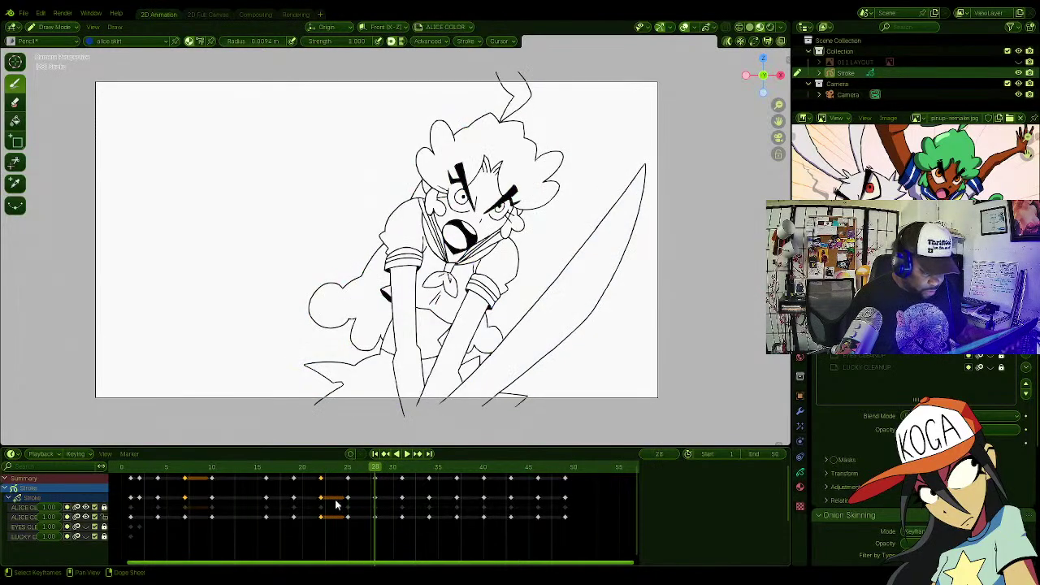
{"action": "key", "text": "shift+d"}
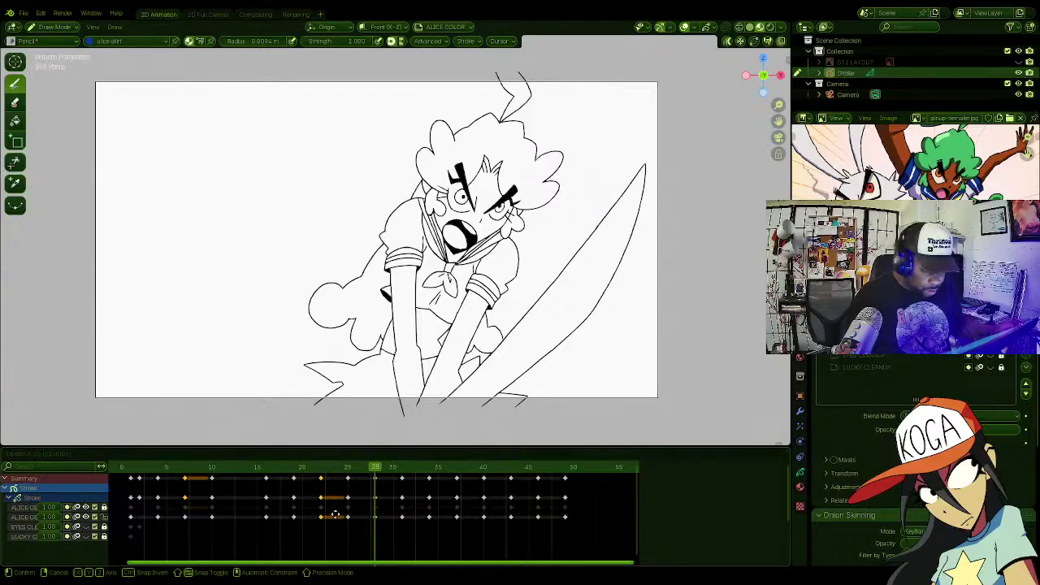
{"action": "left_click", "coordinate": [383, 517]}
Step: Duplicate the open-mouth ALICE COLOR keyframe from frame 28 to the matching pose at frame 34
{"action": "key", "text": "Right"}
{"action": "key", "text": "Right"}
{"action": "key", "text": "Right"}
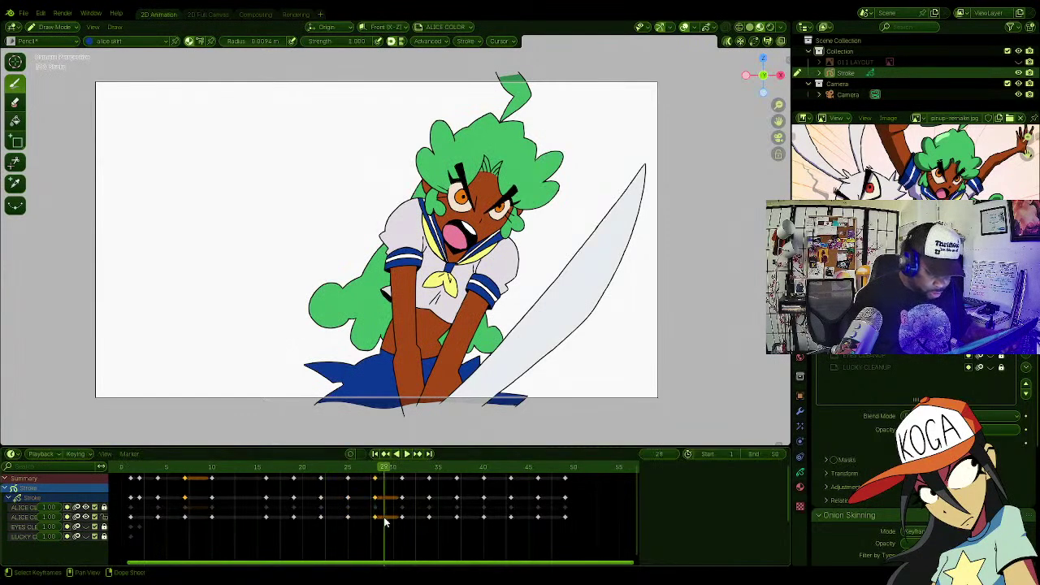
{"action": "key", "text": "Right"}
{"action": "key", "text": "Right"}
{"action": "key", "text": "Right"}
{"action": "key", "text": "Right"}
{"action": "key", "text": "Left"}
{"action": "key", "text": "Left"}
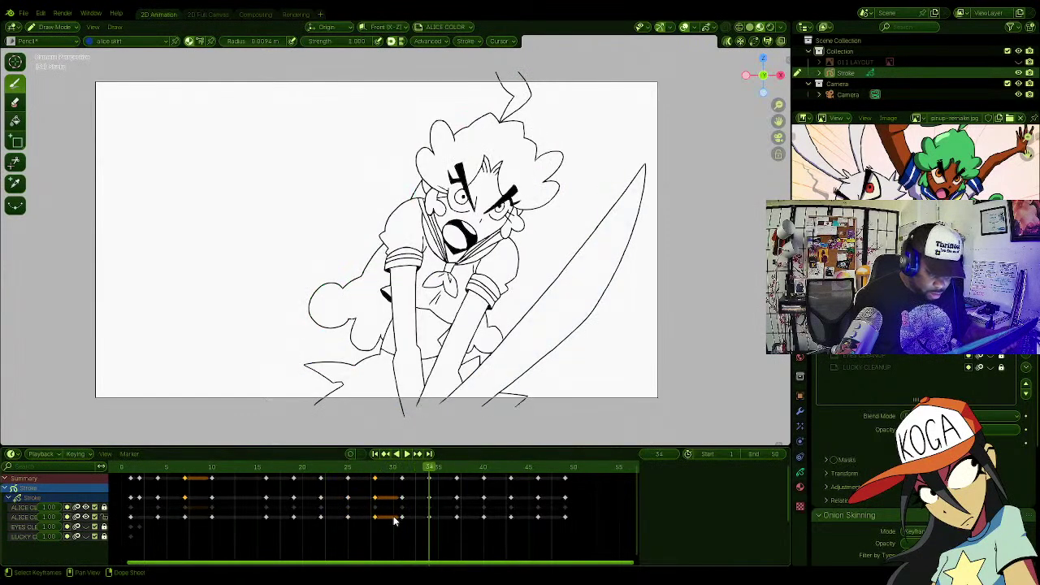
{"action": "key", "text": "Right"}
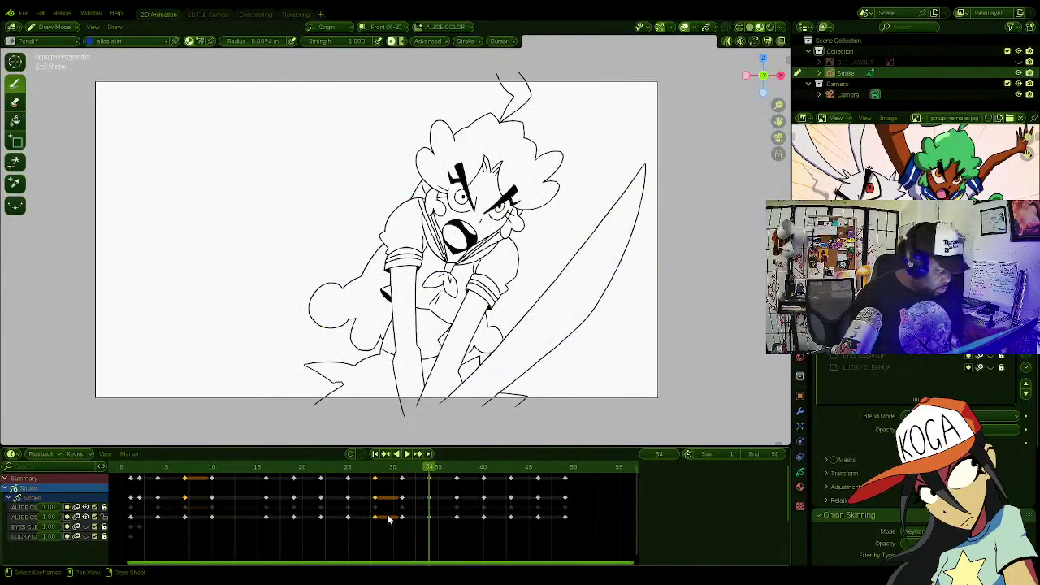
{"action": "key", "text": "g"}
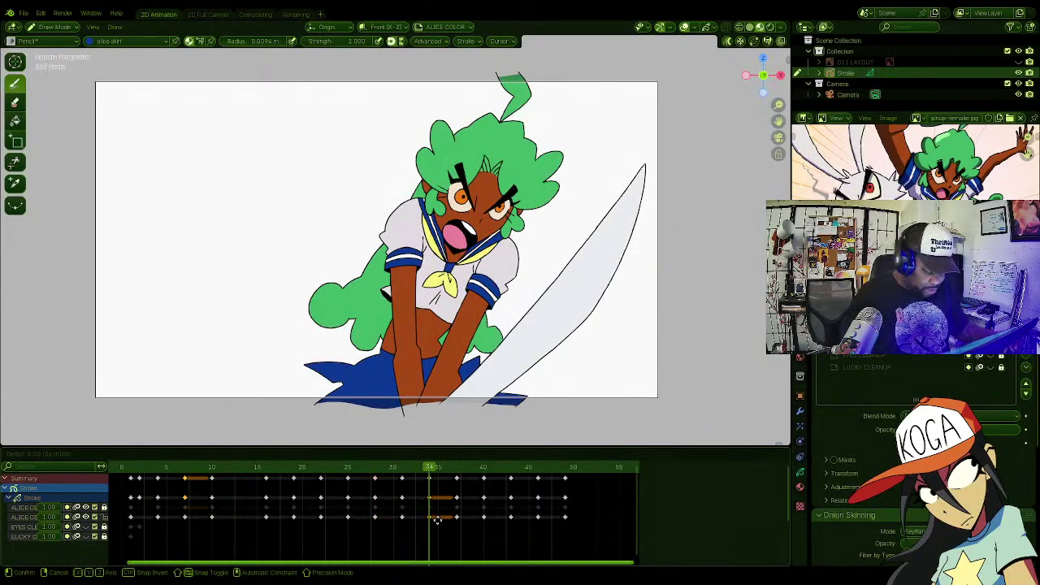
{"action": "left_click", "coordinate": [438, 520]}
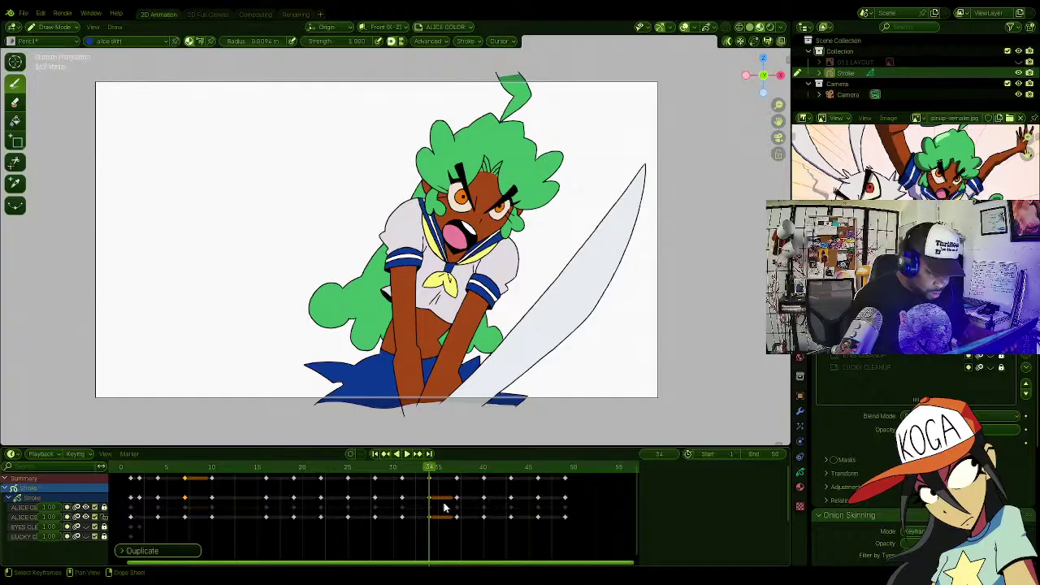
Step: Advance to the uncoloured open-mouth pose at frame 43 and duplicate the ALICE COLOR keyframe from frame 34 onto it
{"action": "key", "text": "Right"}
{"action": "key", "text": "Right"}
{"action": "key", "text": "Right"}
{"action": "key", "text": "Right"}
{"action": "key", "text": "Right"}
{"action": "key", "text": "Right"}
{"action": "key", "text": "Right"}
{"action": "key", "text": "Right"}
{"action": "key", "text": "Right"}
{"action": "key", "text": "Right"}
{"action": "key", "text": "Right"}
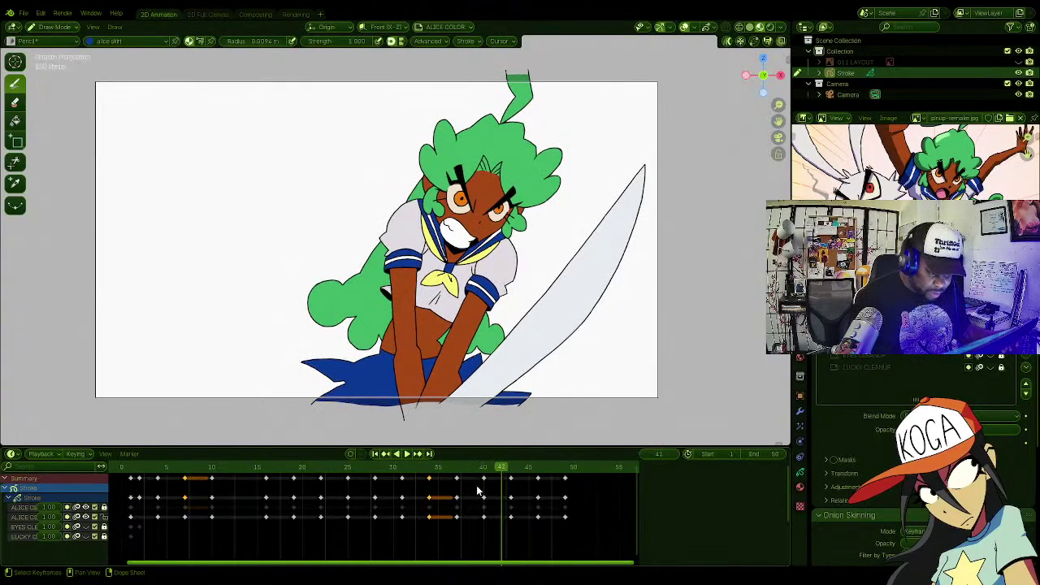
{"action": "key", "text": "Left"}
{"action": "key", "text": "Left"}
{"action": "key", "text": "Left"}
{"action": "key", "text": "Right"}
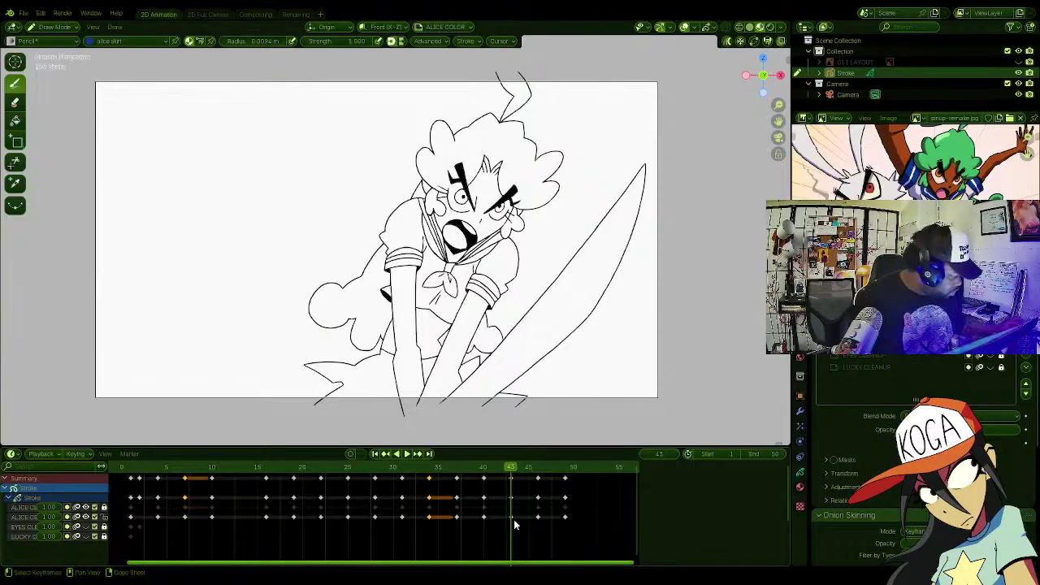
{"action": "key", "text": "g"}
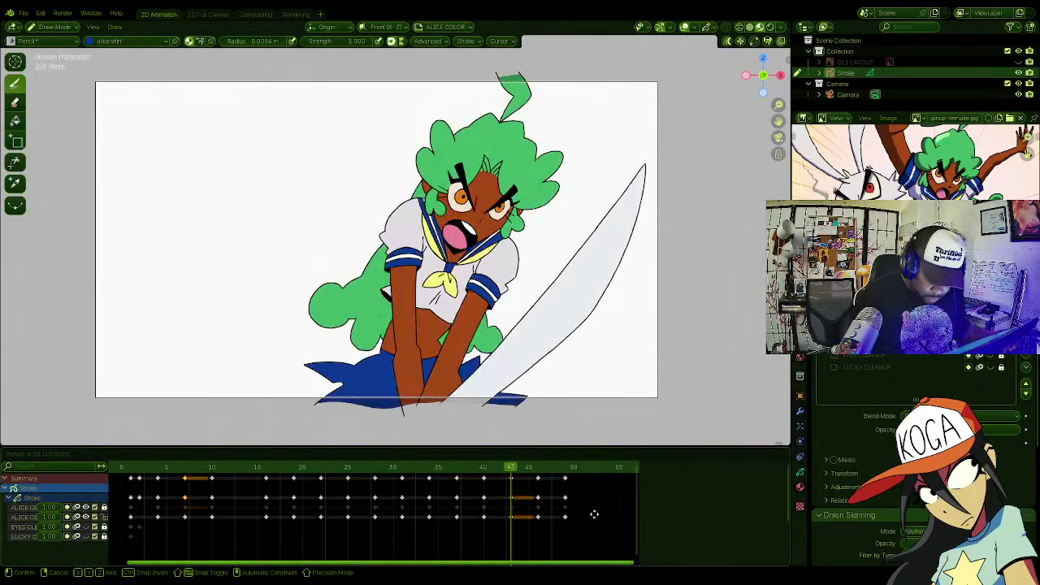
{"action": "left_click", "coordinate": [594, 514]}
Step: Duplicate the ALICE COLOR keyframe from frame 43 to the last open-mouth pose at frame 49
{"action": "key", "text": "Right"}
{"action": "key", "text": "Right"}
{"action": "key", "text": "Right"}
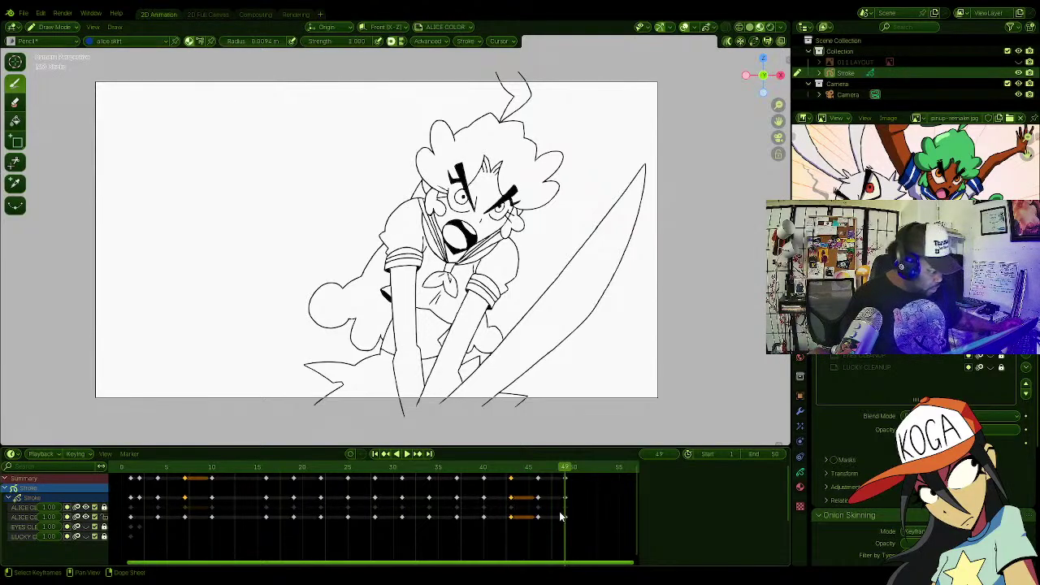
{"action": "key", "text": "g"}
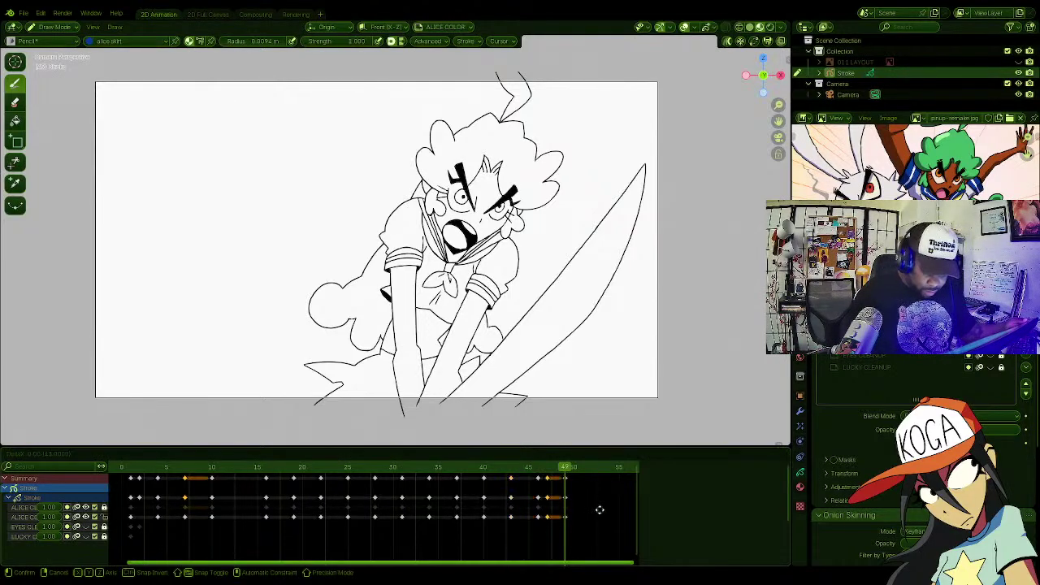
{"action": "left_click", "coordinate": [615, 506]}
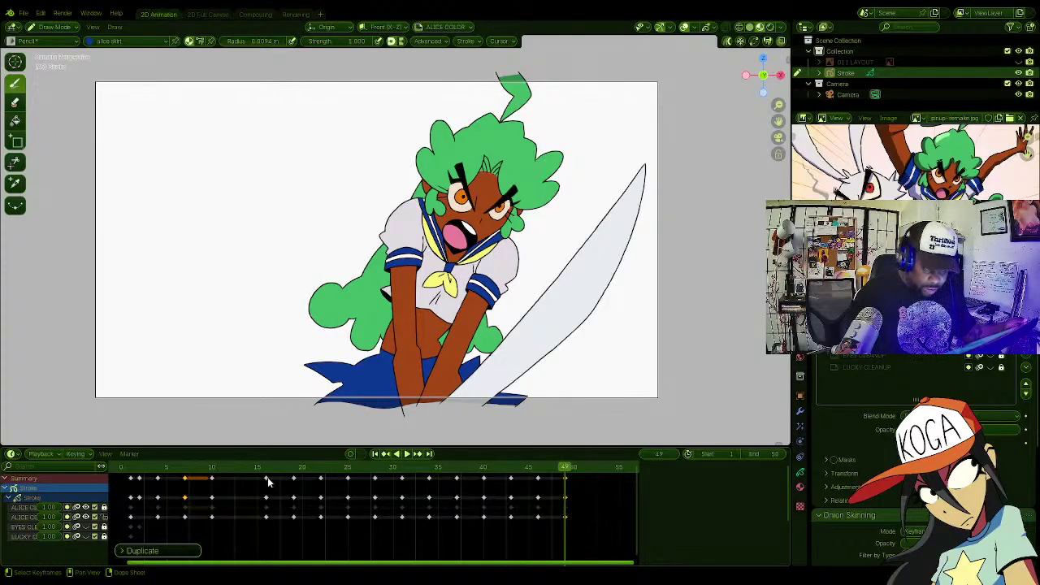
Step: Return to frame 1 and save the file with the duplicated colour keyframes
{"action": "left_click", "coordinate": [136, 470]}
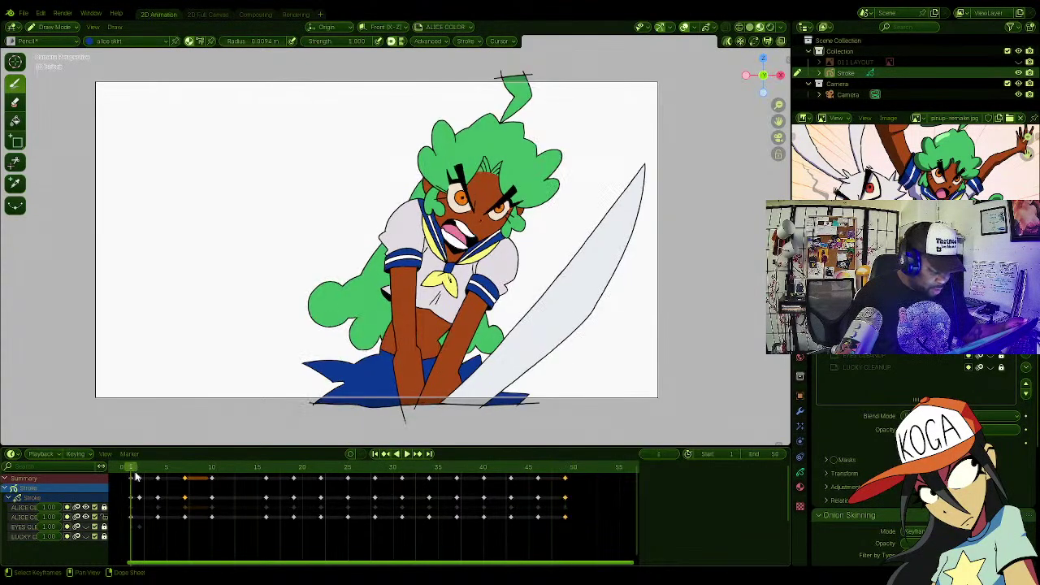
{"action": "key", "text": "ctrl+s"}
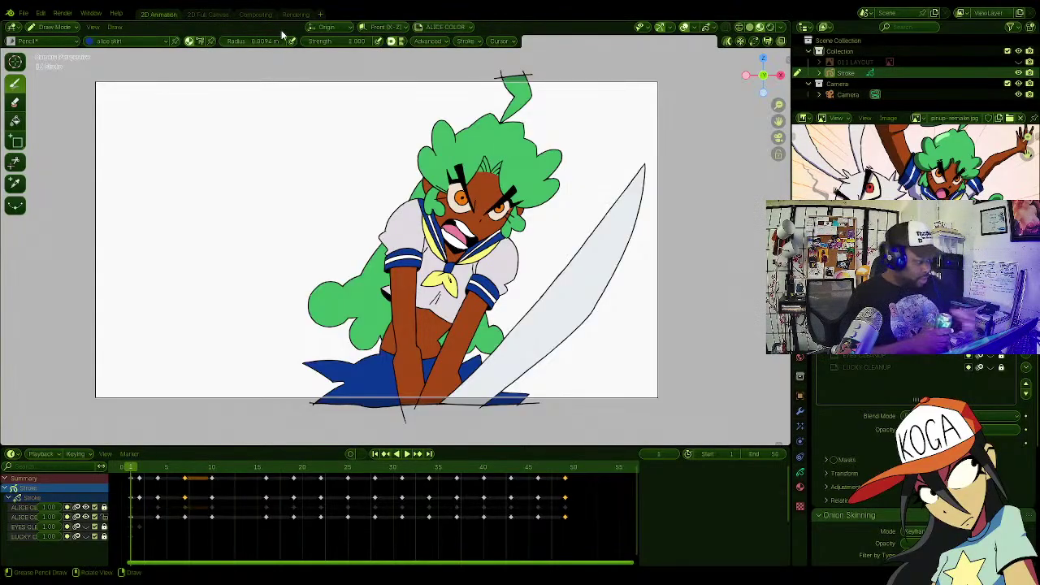
{"action": "key", "text": "ctrl+s"}
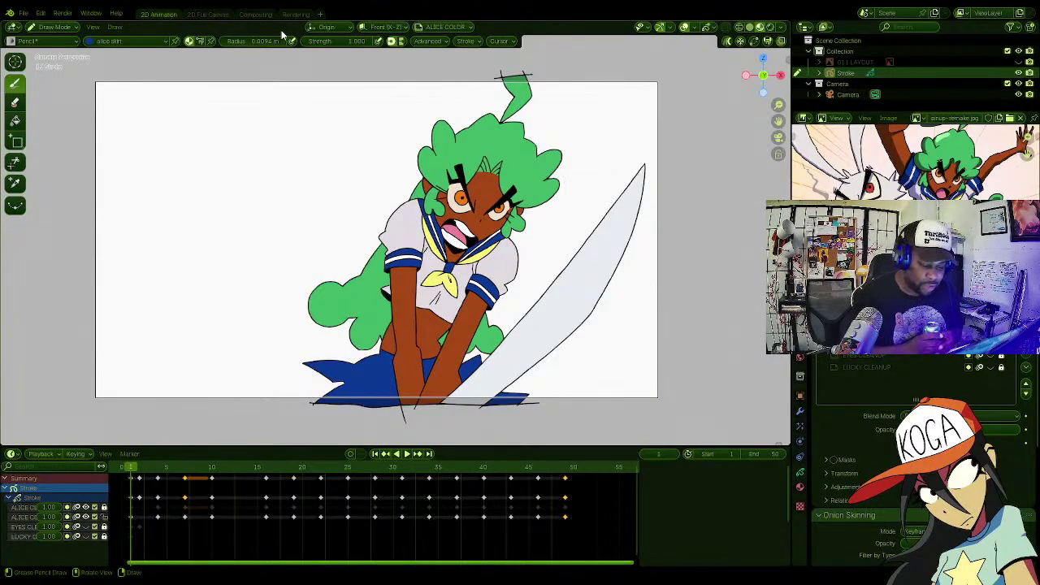
Step: Play the animation loop and compare the closed-mouth pose at frame 4 with its neighbouring frame to check the colouring
{"action": "key", "text": "space"}
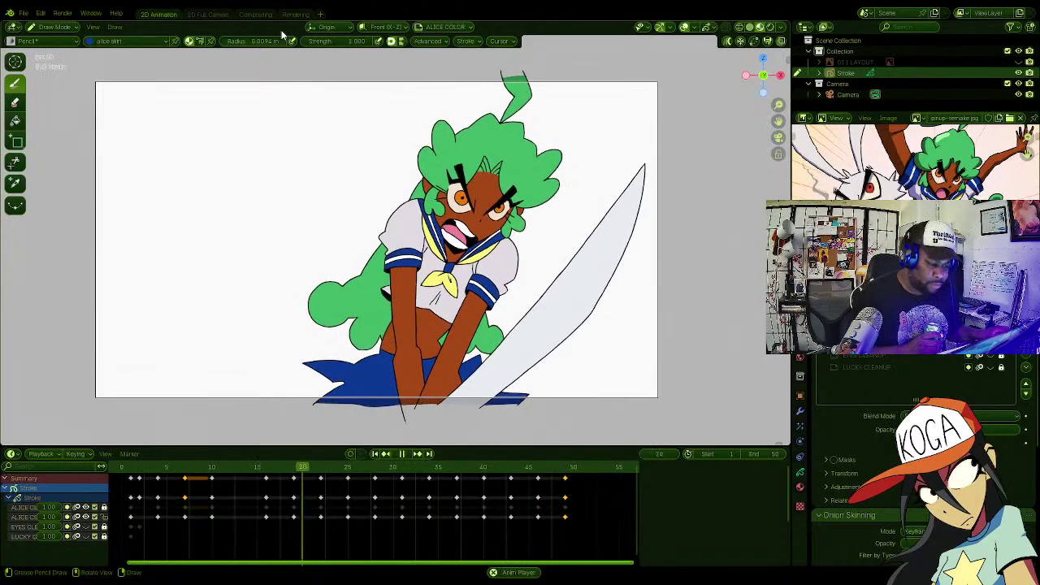
{"action": "key", "text": "space"}
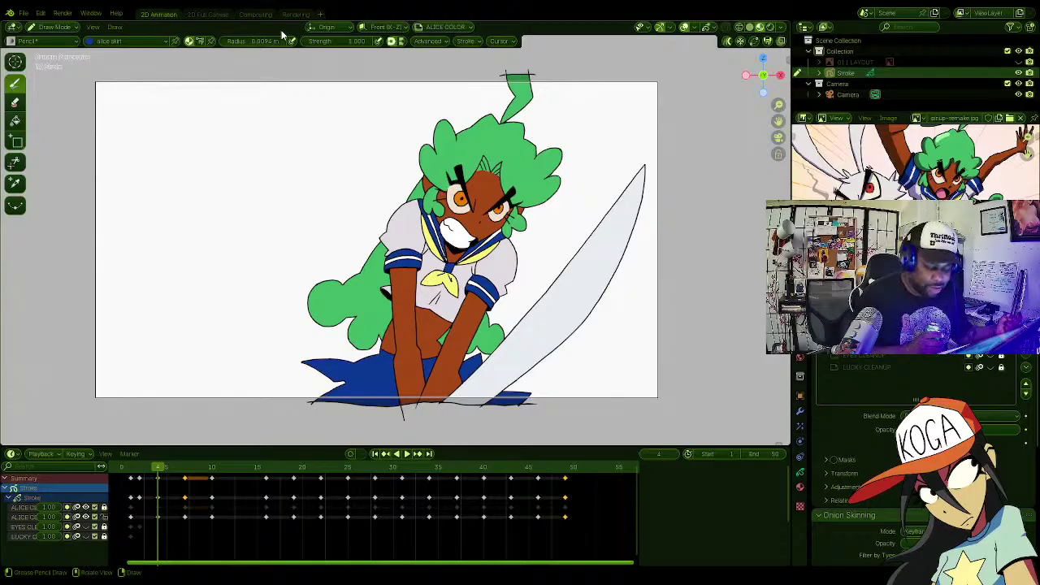
{"action": "key", "text": "Right"}
{"action": "key", "text": "Left"}
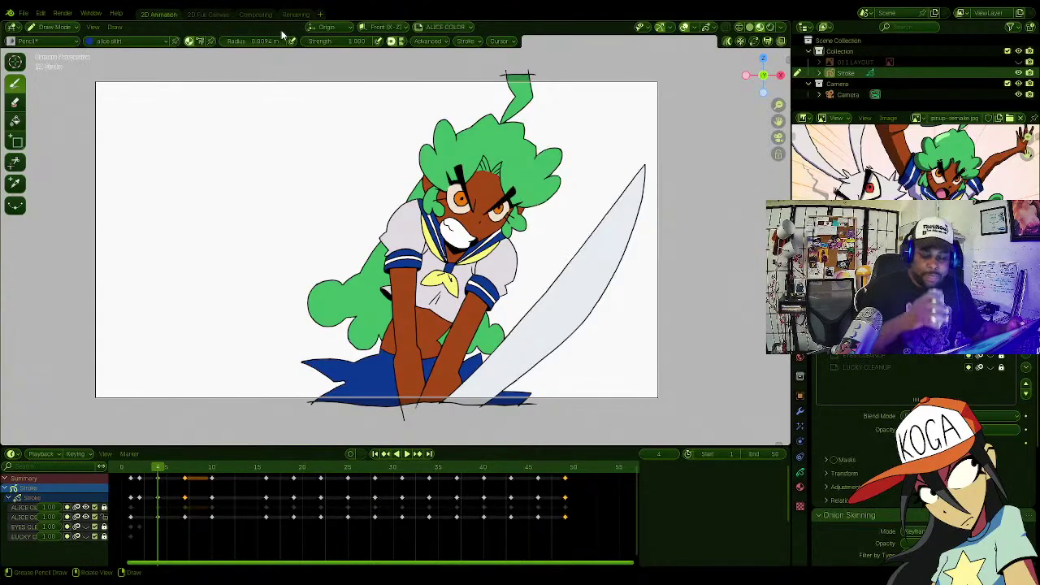
{"action": "key", "text": "Right"}
{"action": "key", "text": "Left"}
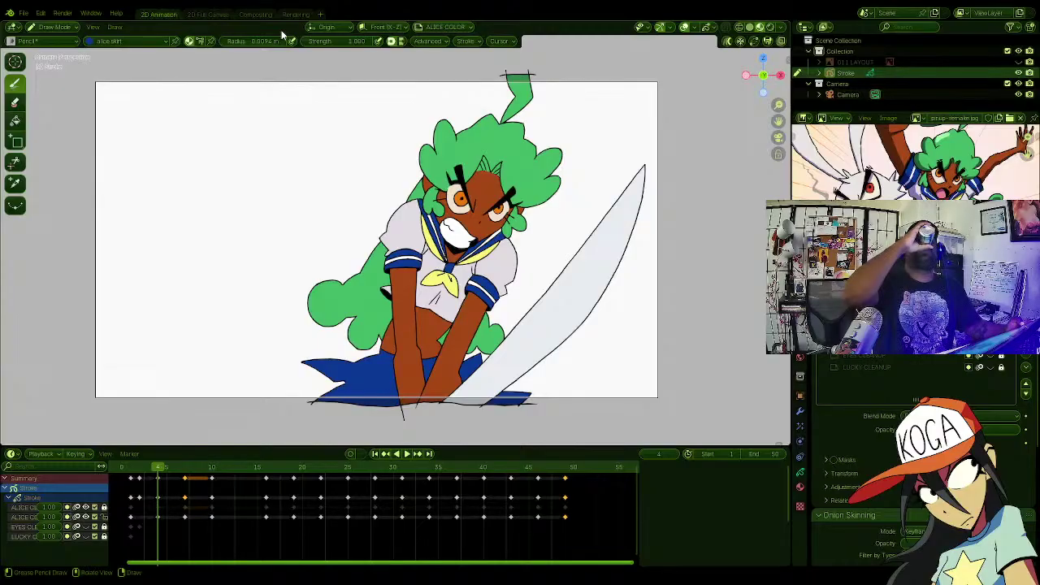
{"action": "key", "text": "Right"}
{"action": "key", "text": "Left"}
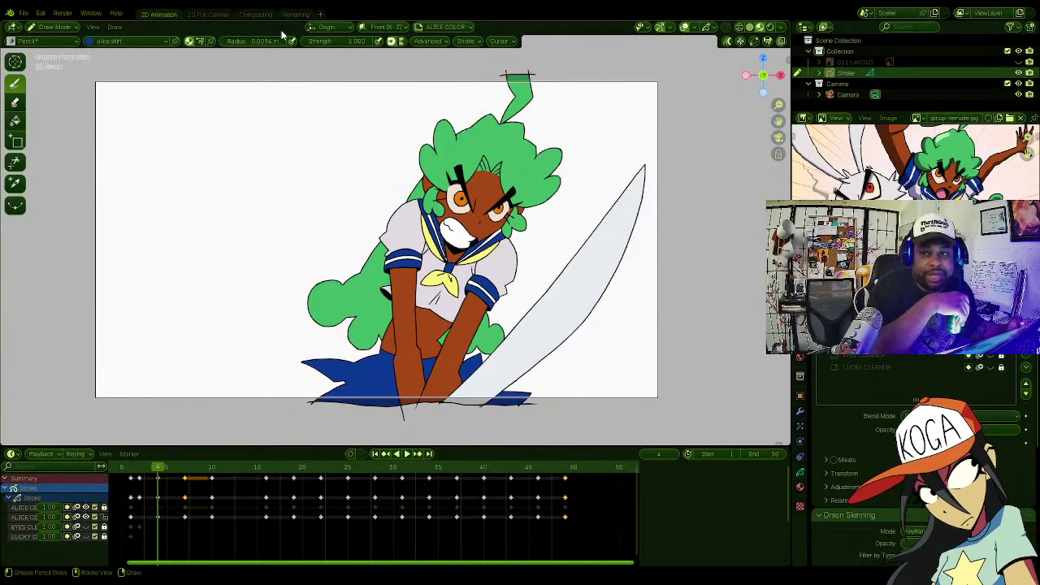
{"action": "key", "text": "Right"}
{"action": "key", "text": "Left"}
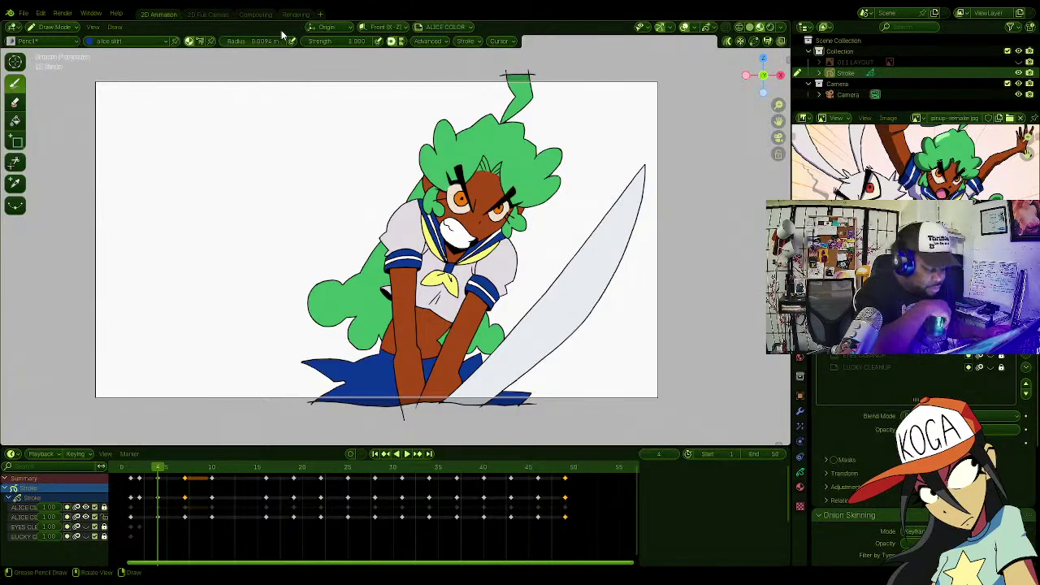
Step: Replay the full loop several times, pausing in between, to check the coloured mouth poses across all keyframes
{"action": "key", "text": "space"}
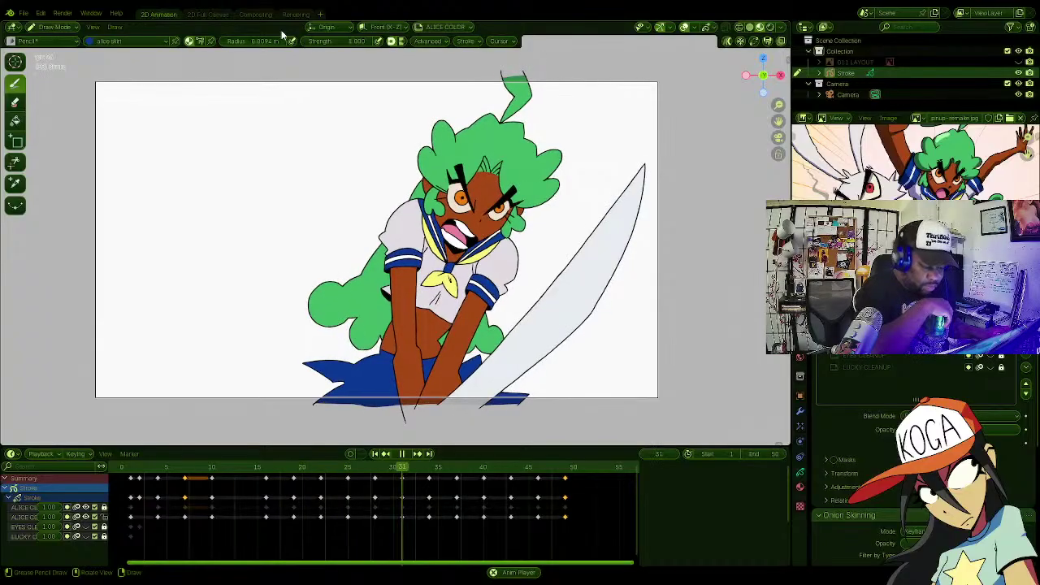
{"action": "key", "text": "space"}
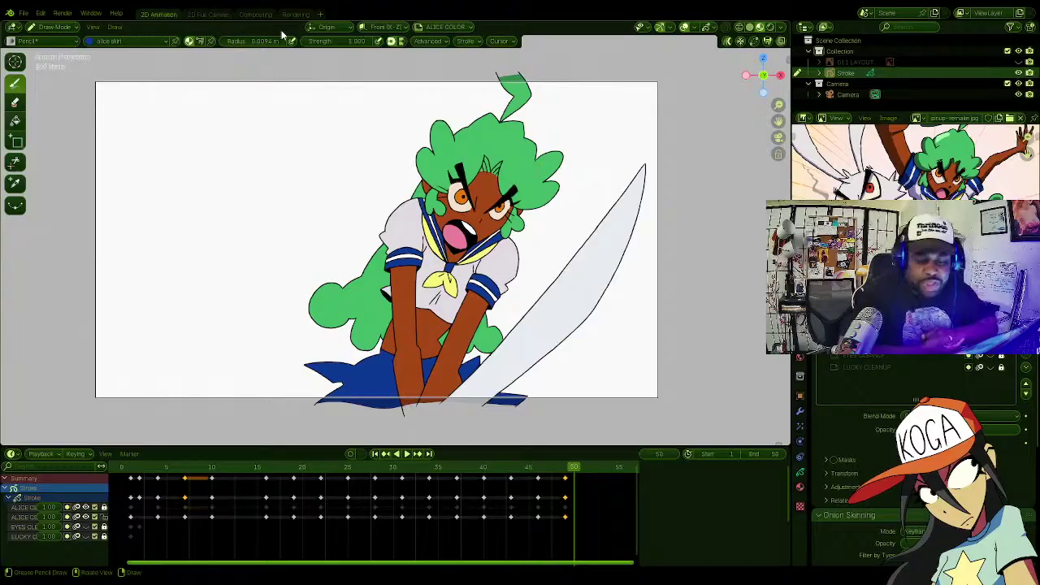
{"action": "key", "text": "space"}
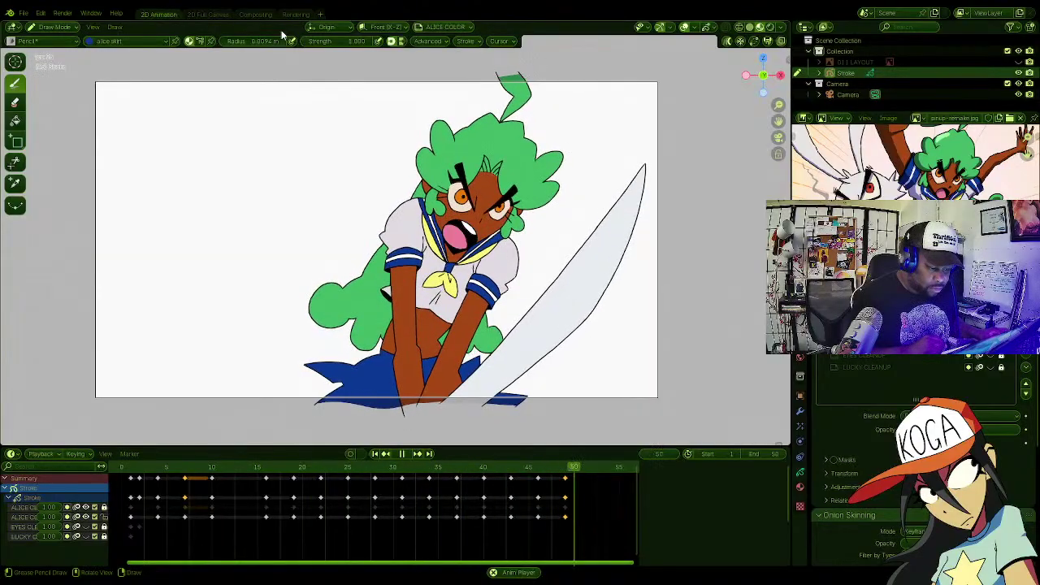
{"action": "key", "text": "space"}
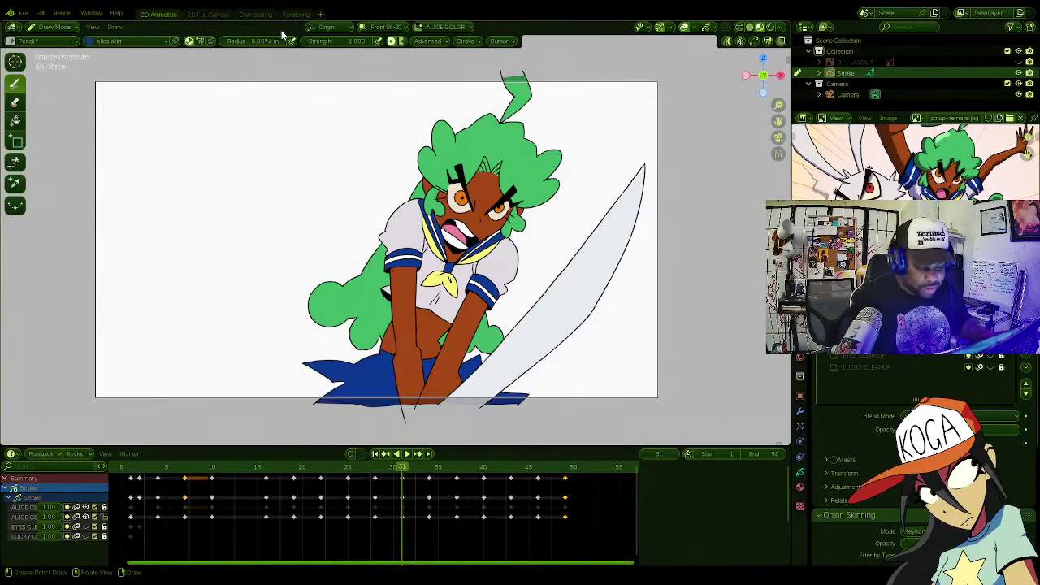
{"action": "key", "text": "Down"}
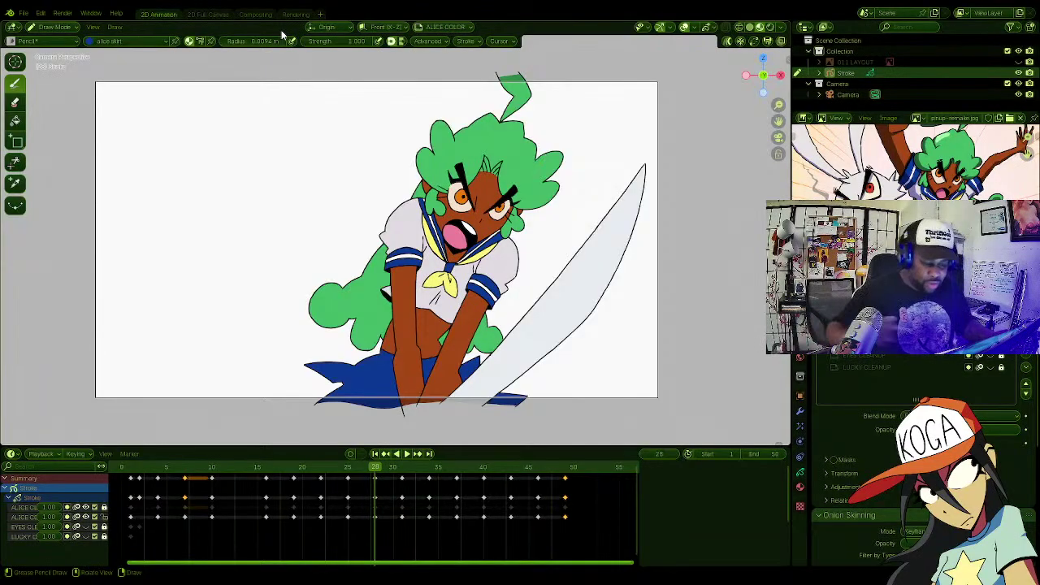
{"action": "key", "text": "space"}
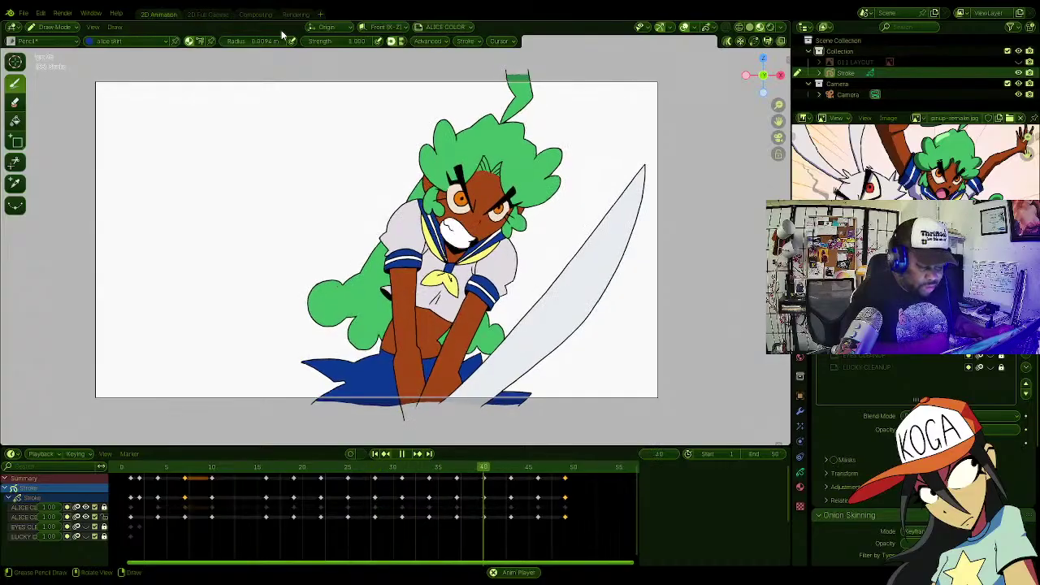
{"action": "key", "text": "space"}
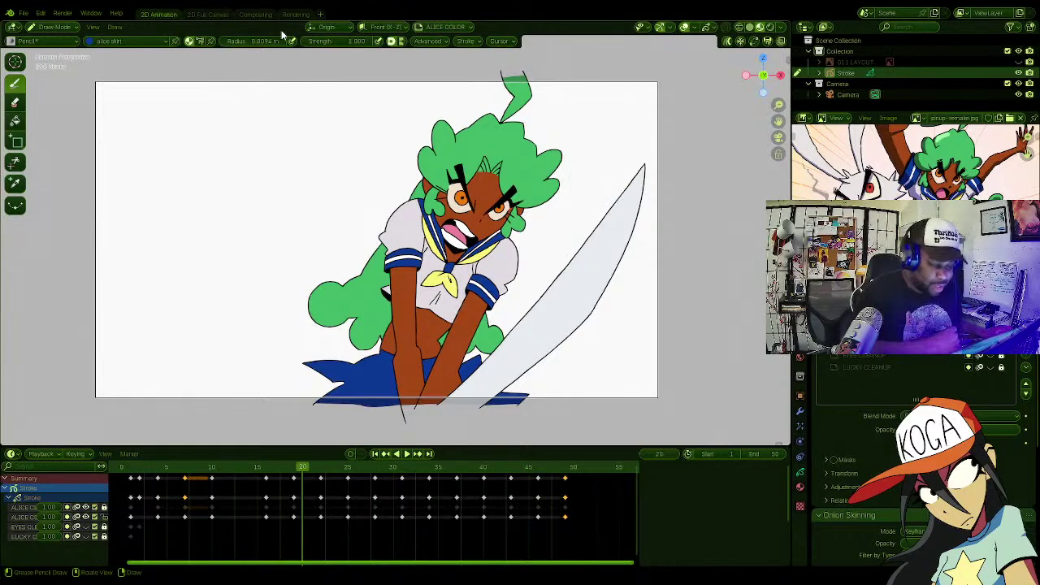
{"action": "key", "text": "space"}
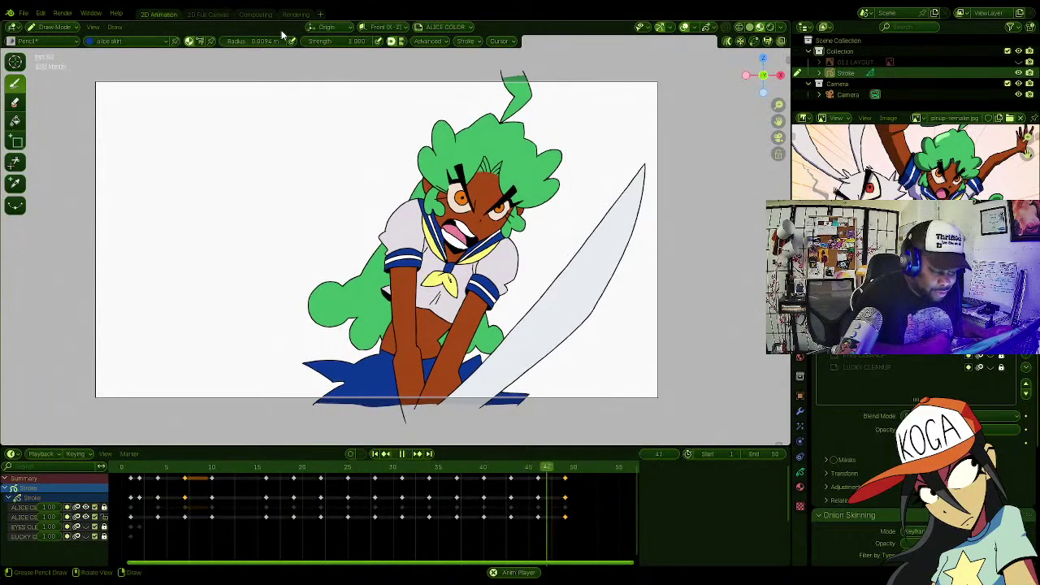
{"action": "key", "text": "space"}
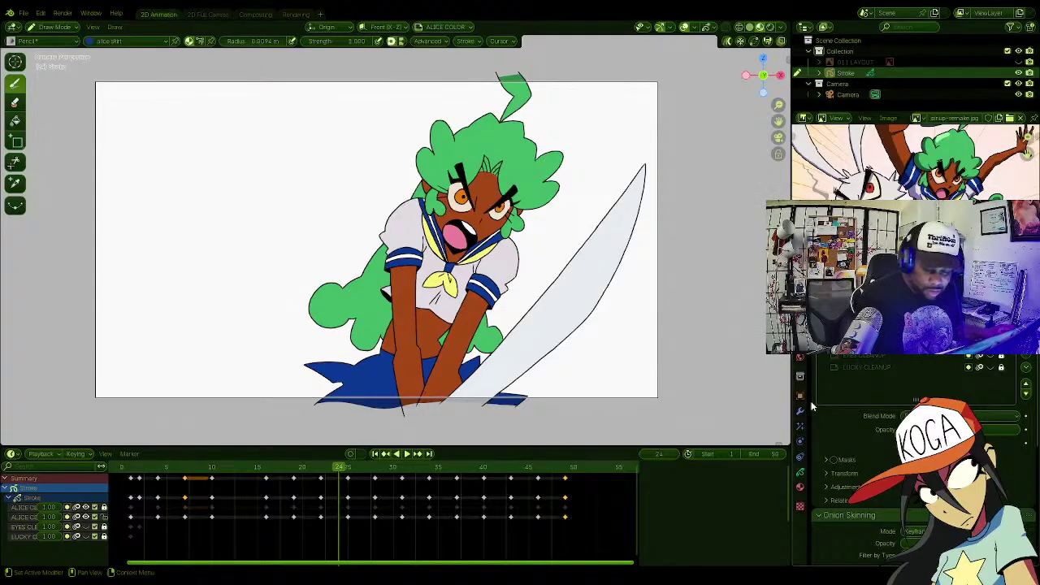
Step: Make the LUCKY CLEANUP and EYES CLEANUP layers visible and play the animation with the rabbit's line art
{"action": "left_click", "coordinate": [990, 366]}
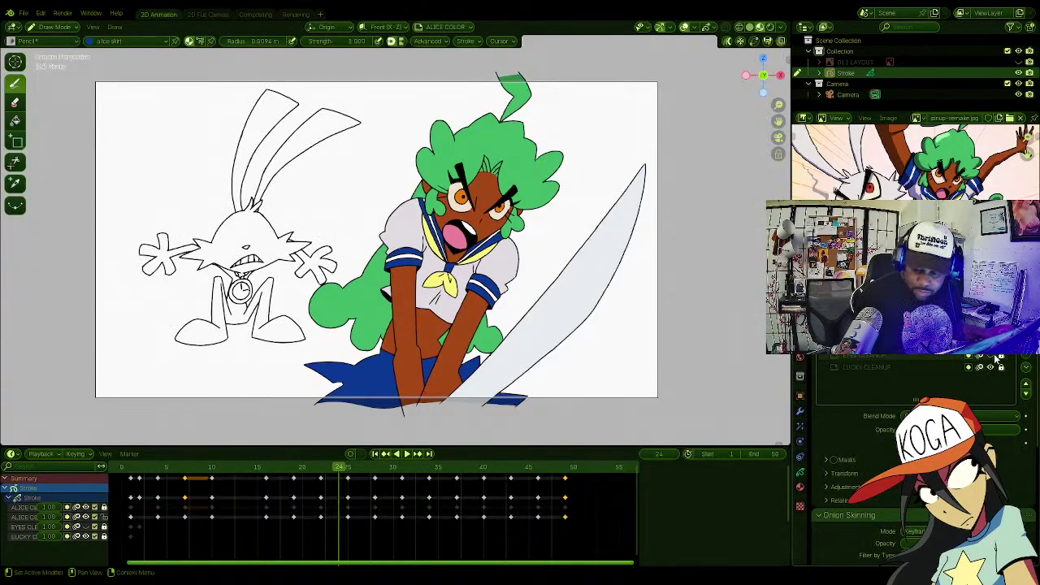
{"action": "left_click", "coordinate": [990, 356]}
{"action": "key", "text": "space"}
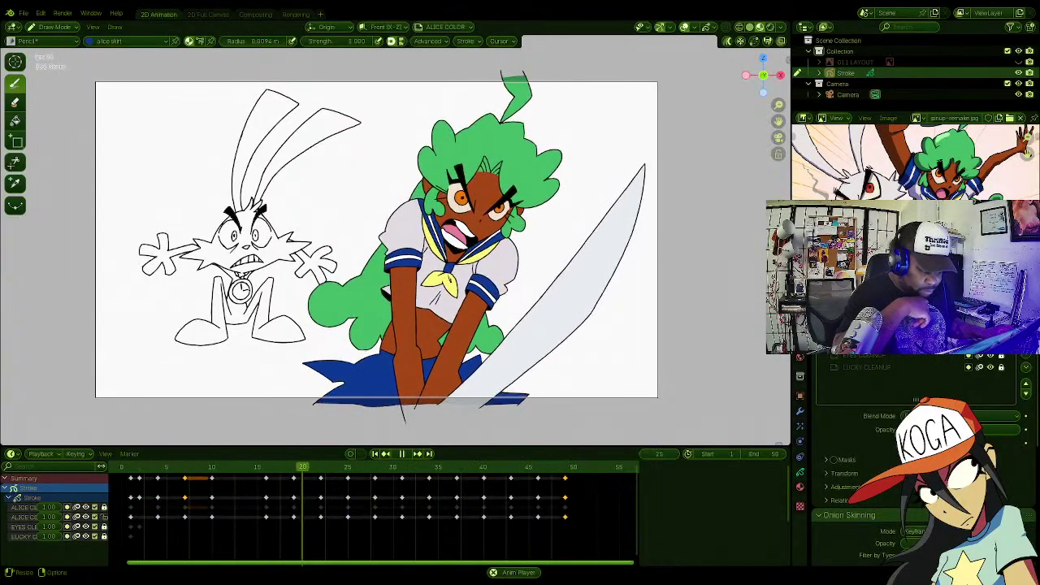
{"action": "key", "text": "space"}
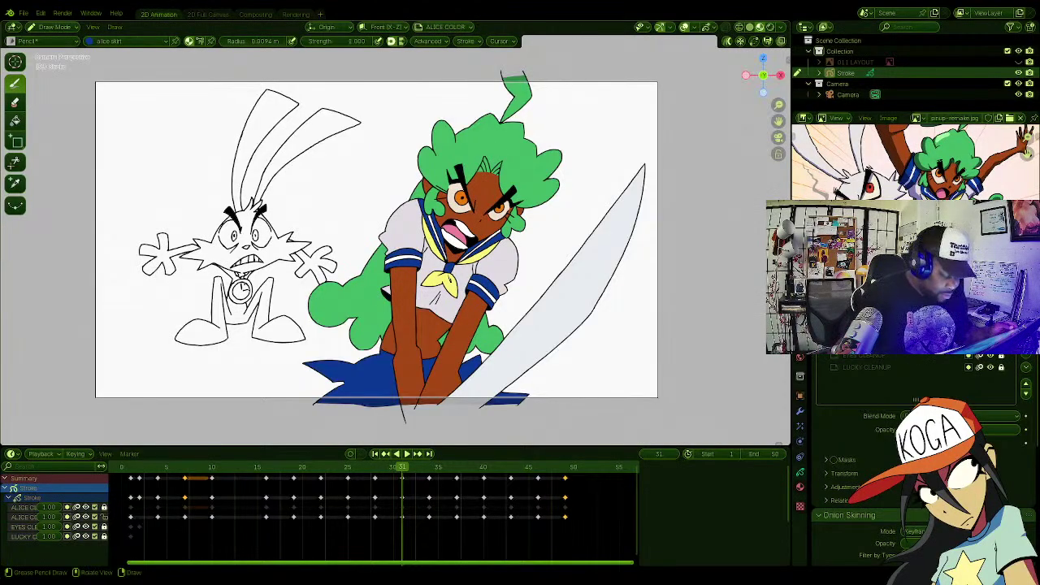
Step: At frame 1, add a new layer next to LUCKY CLEANUP and name it LUCKY COLORS
{"action": "left_click", "coordinate": [134, 477]}
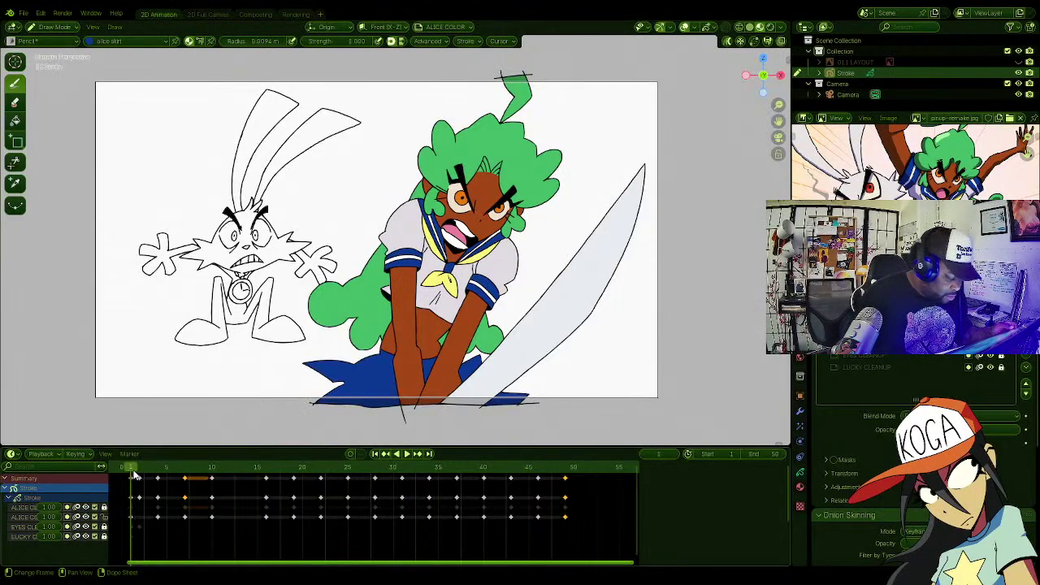
{"action": "left_click", "coordinate": [864, 368]}
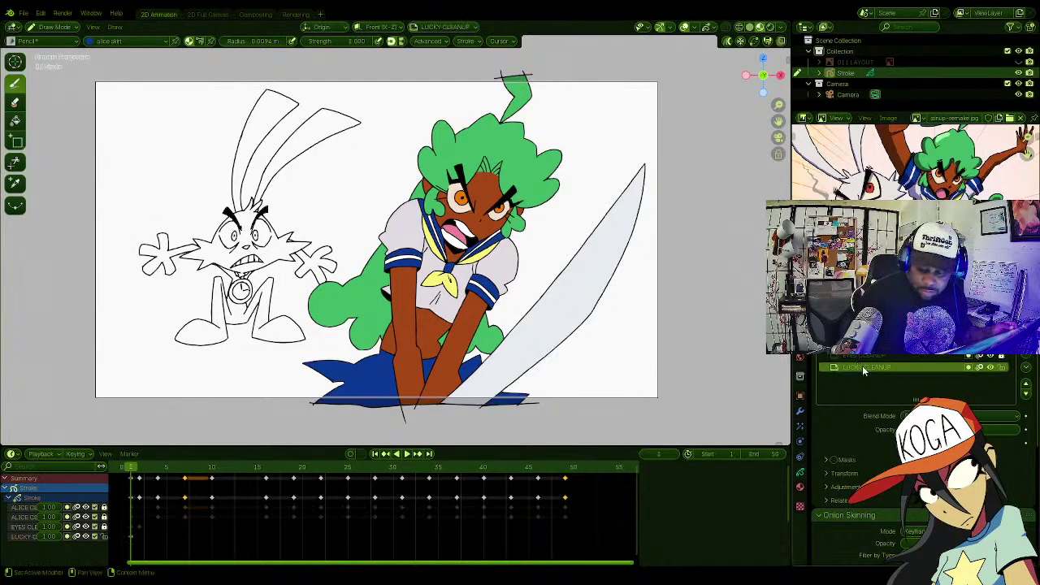
{"action": "left_click", "coordinate": [1025, 368]}
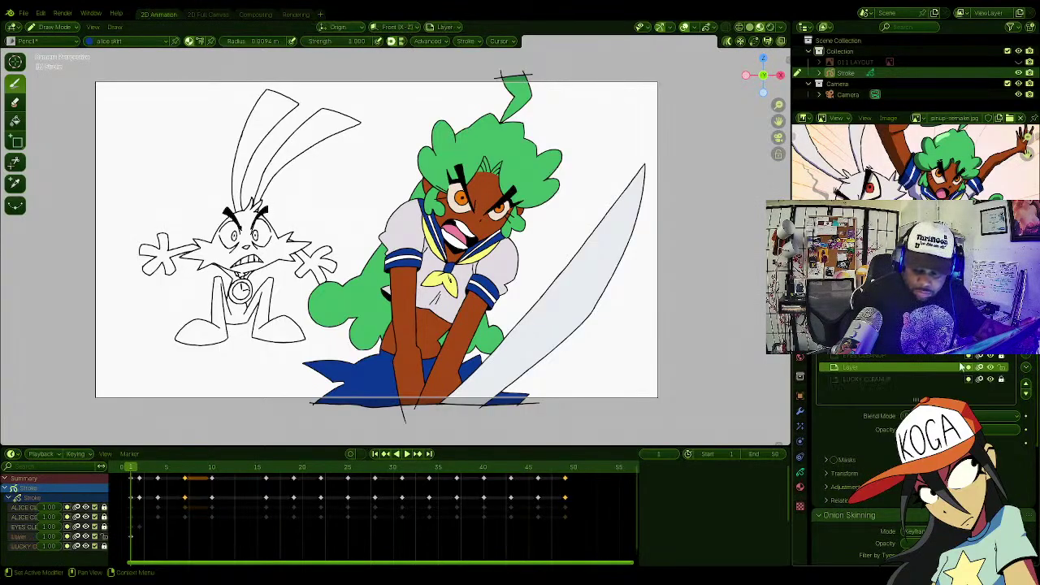
{"action": "double_click", "coordinate": [850, 368]}
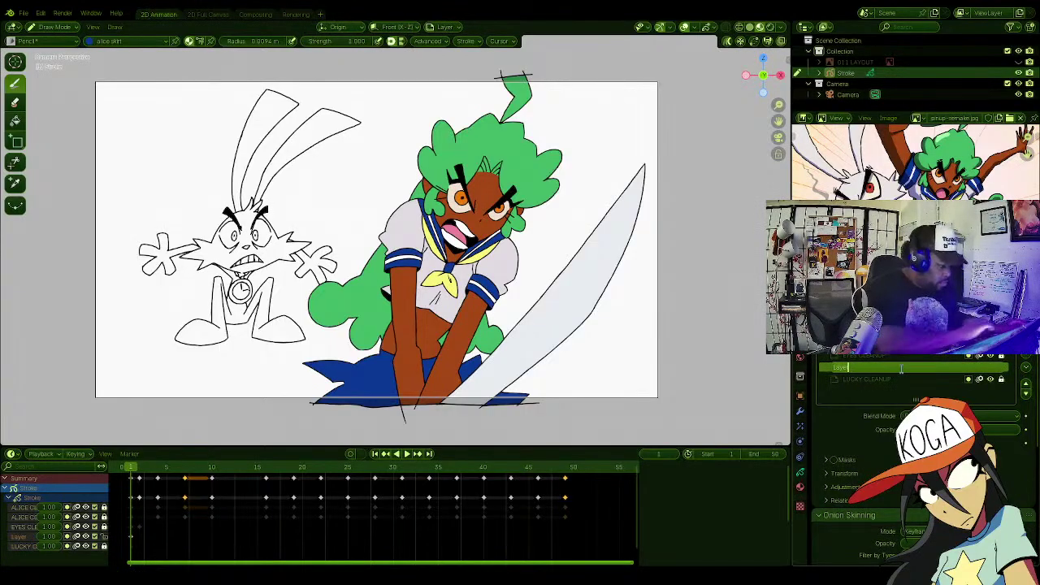
{"action": "type", "text": "LUC"}
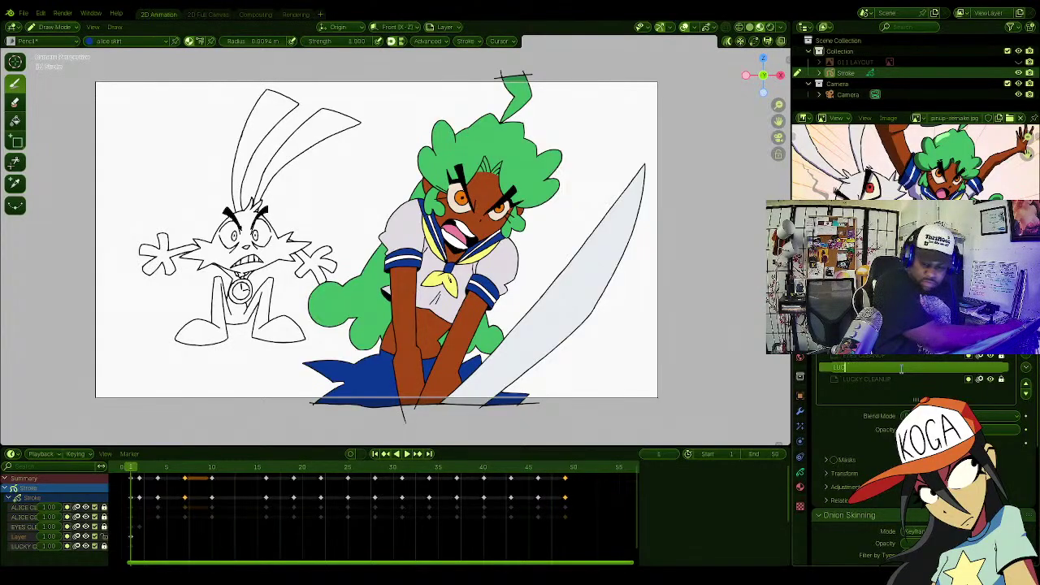
{"action": "type", "text": "KY'SO"}
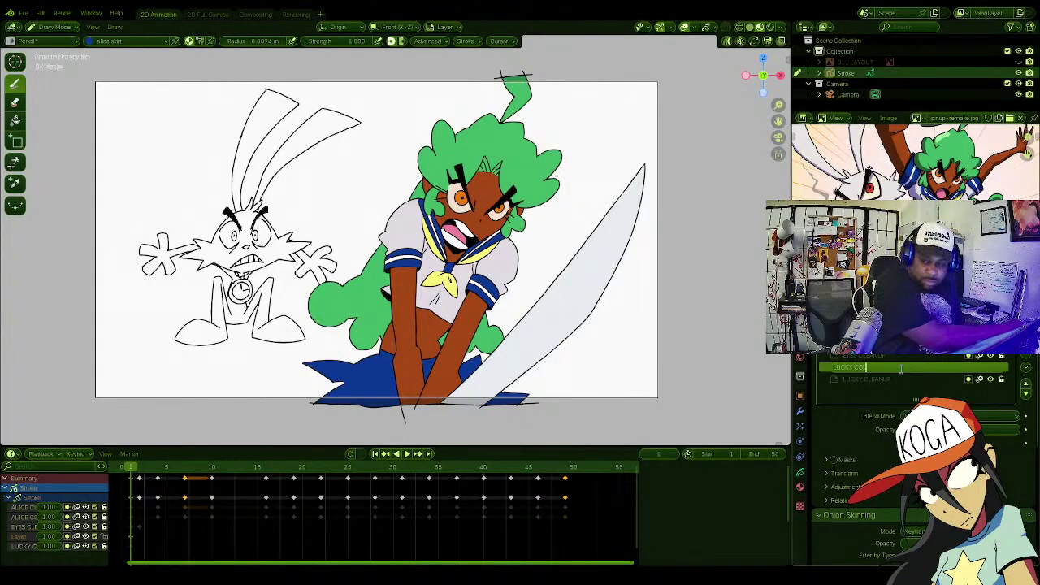
{"action": "type", "text": "LORS"}
{"action": "key", "text": "Return"}
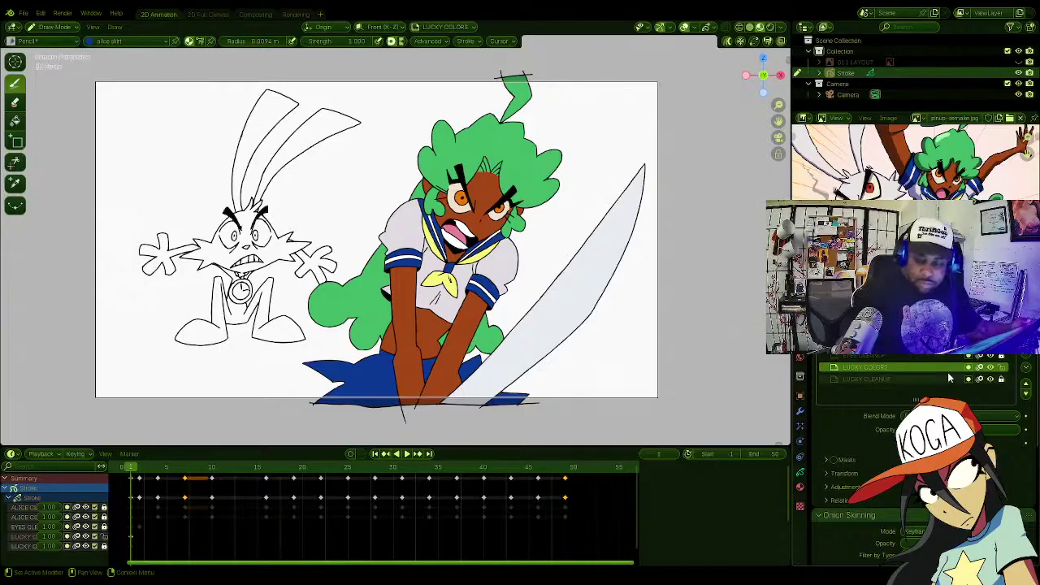
Step: Move the LUCKY COLORS layer beneath LUCKY CLEANUP in the layer order and play the loop through
{"action": "left_click", "coordinate": [1026, 394]}
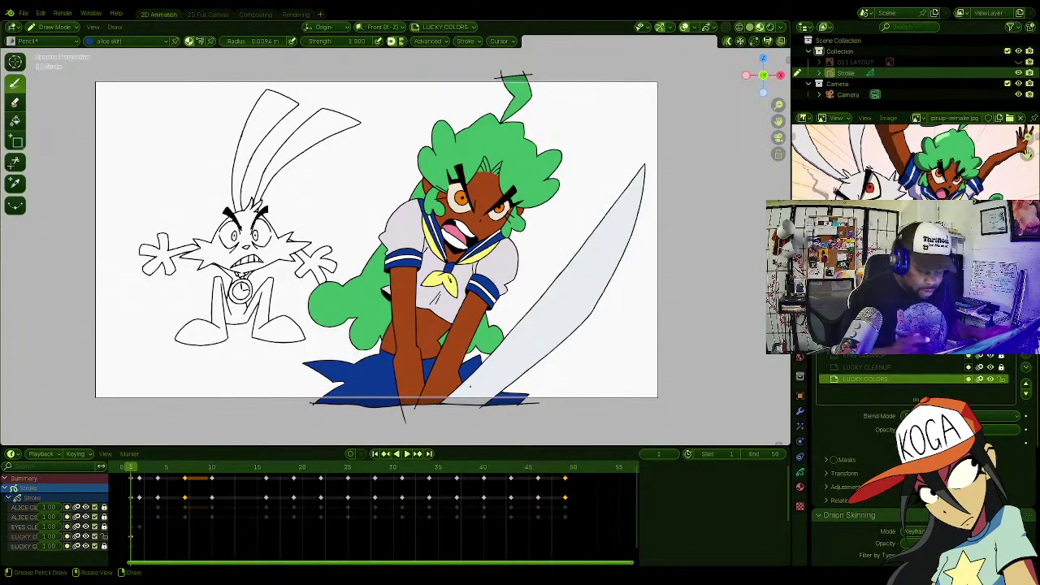
{"action": "key", "text": "space"}
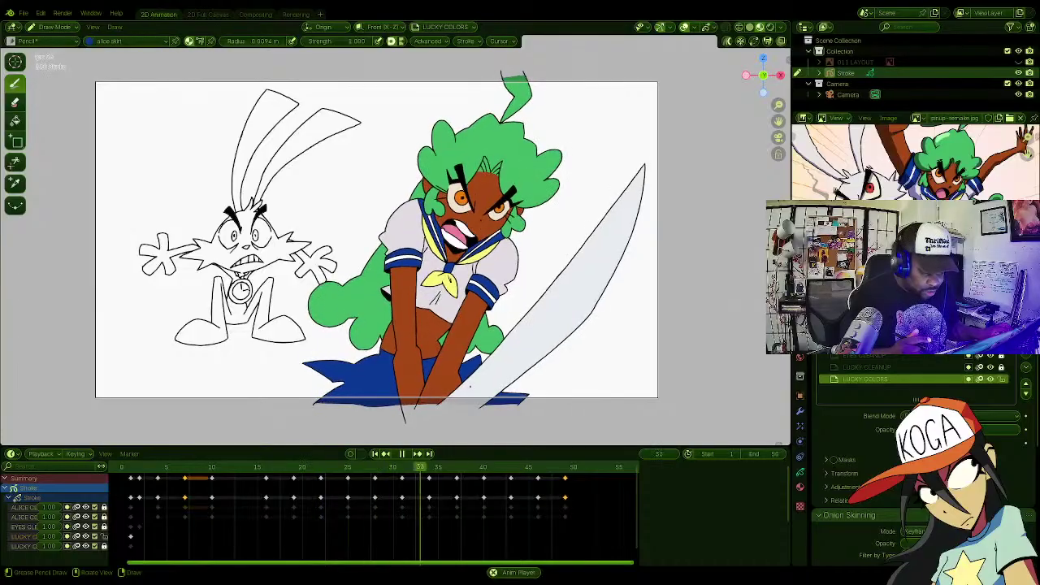
{"action": "key", "text": "space"}
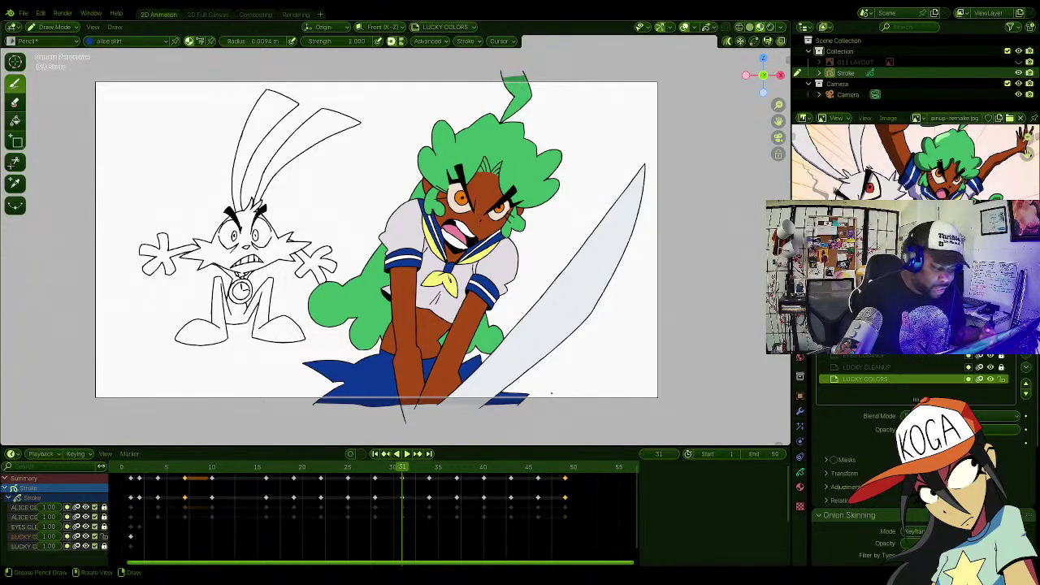
Step: Add a material slot after the alice shirt material and create a new material in it
{"action": "left_click", "coordinate": [800, 490]}
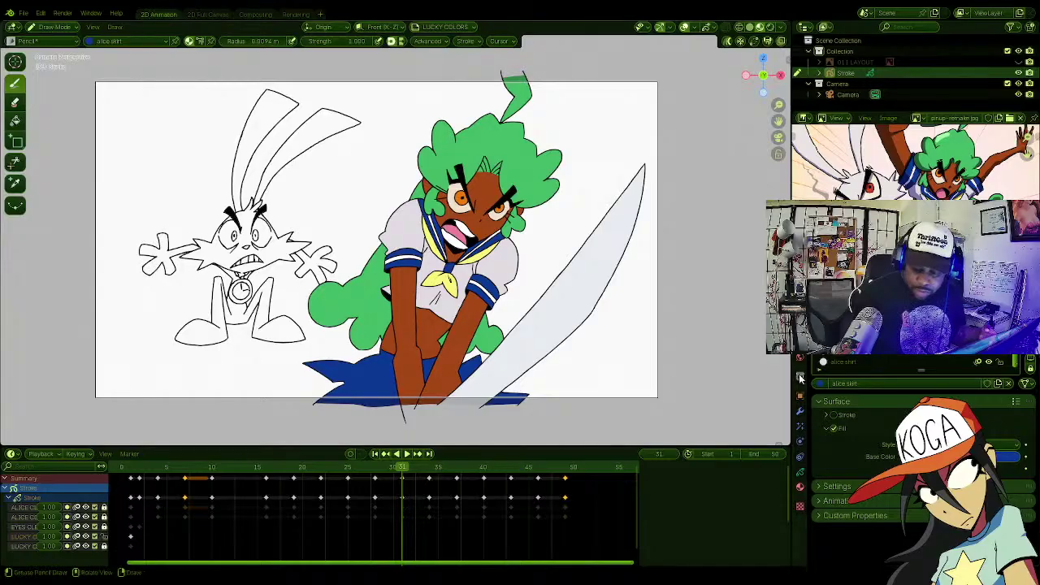
{"action": "left_click", "coordinate": [825, 362]}
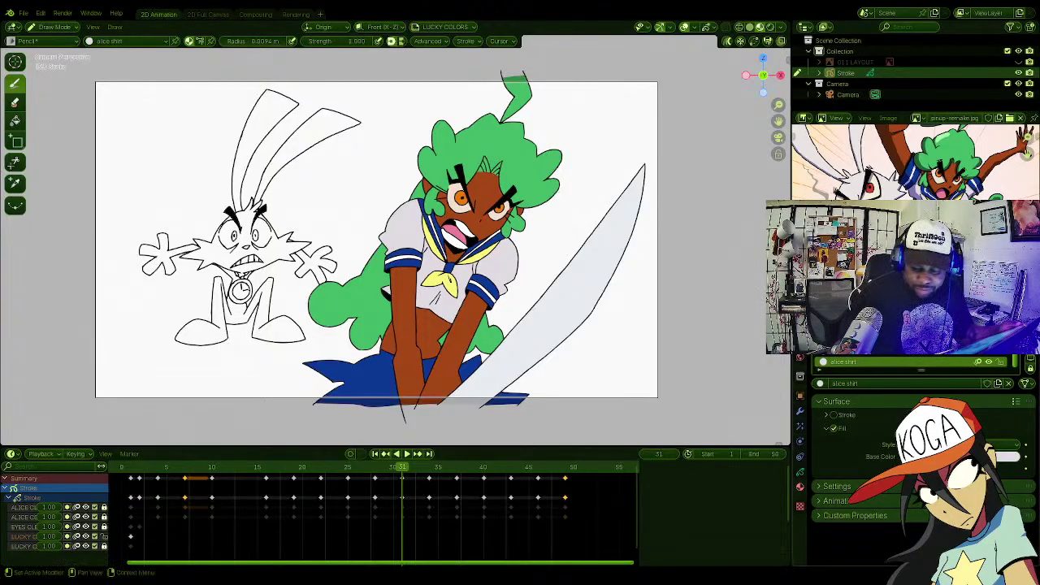
{"action": "left_click", "coordinate": [1030, 290]}
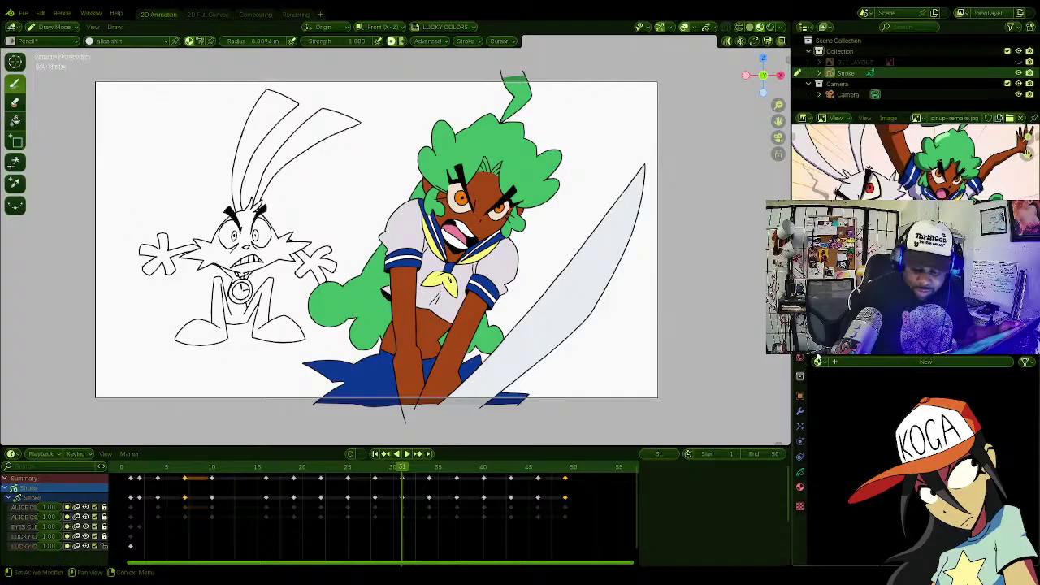
{"action": "left_click", "coordinate": [835, 362]}
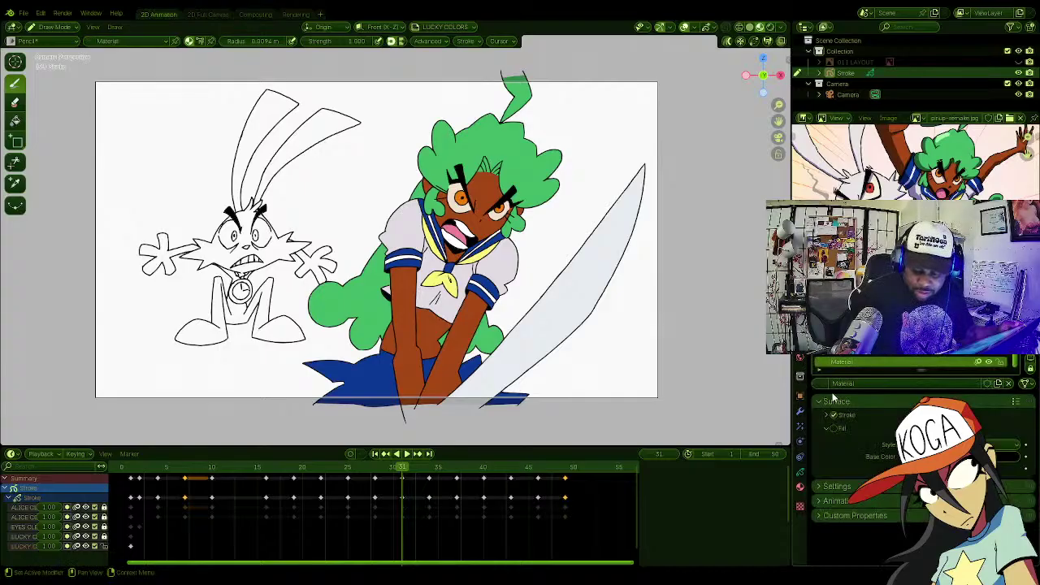
Step: Make the new material fill-only with a near-white base colour and name it lucky skin
{"action": "left_click", "coordinate": [834, 415]}
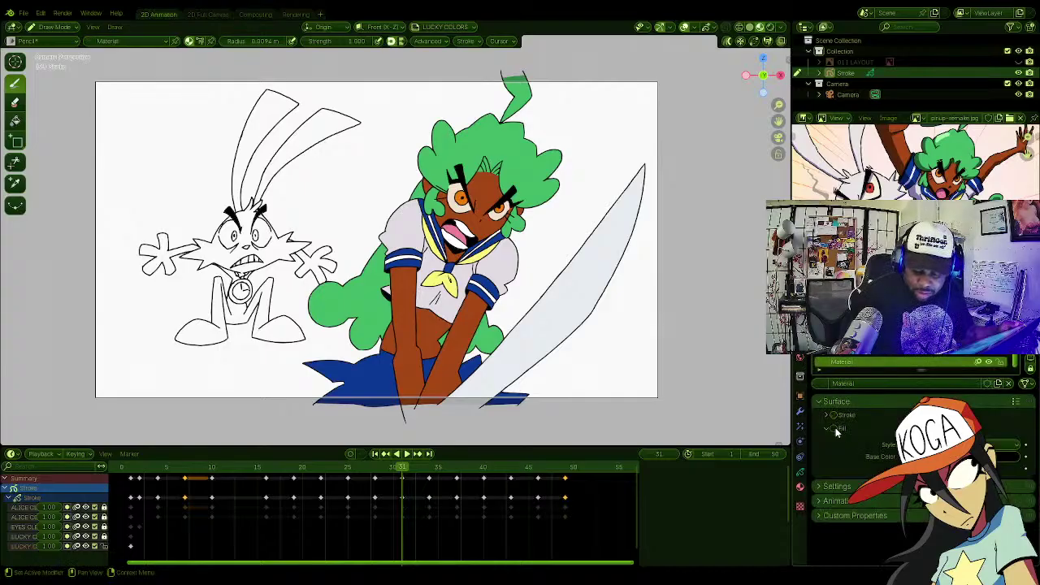
{"action": "left_click", "coordinate": [1017, 457]}
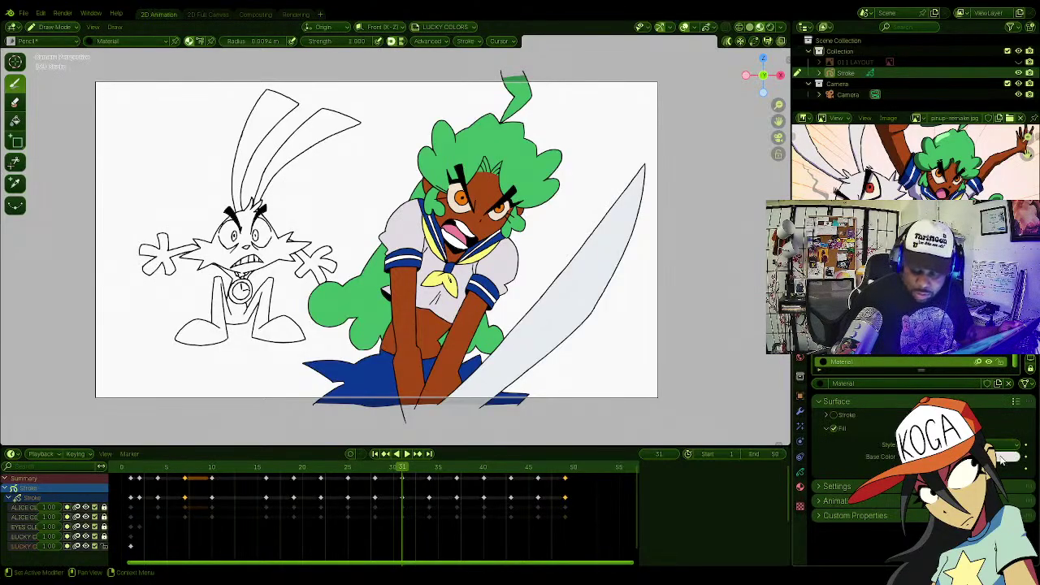
{"action": "double_click", "coordinate": [852, 362]}
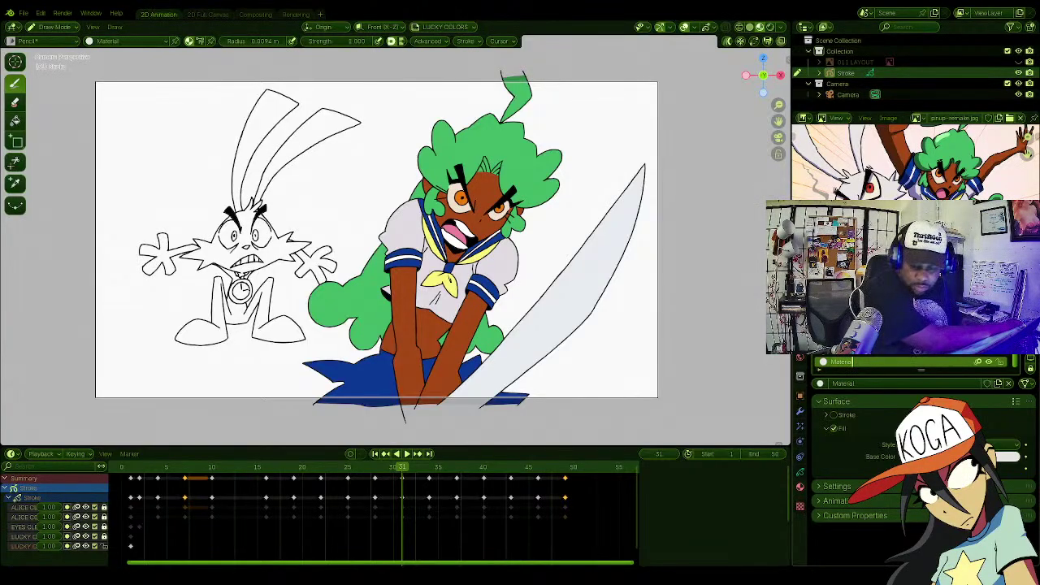
{"action": "type", "text": "LUCKY"}
{"action": "key", "text": "BackSpace"}
{"action": "key", "text": "BackSpace"}
{"action": "key", "text": "BackSpace"}
{"action": "key", "text": "BackSpace"}
{"action": "key", "text": "BackSpace"}
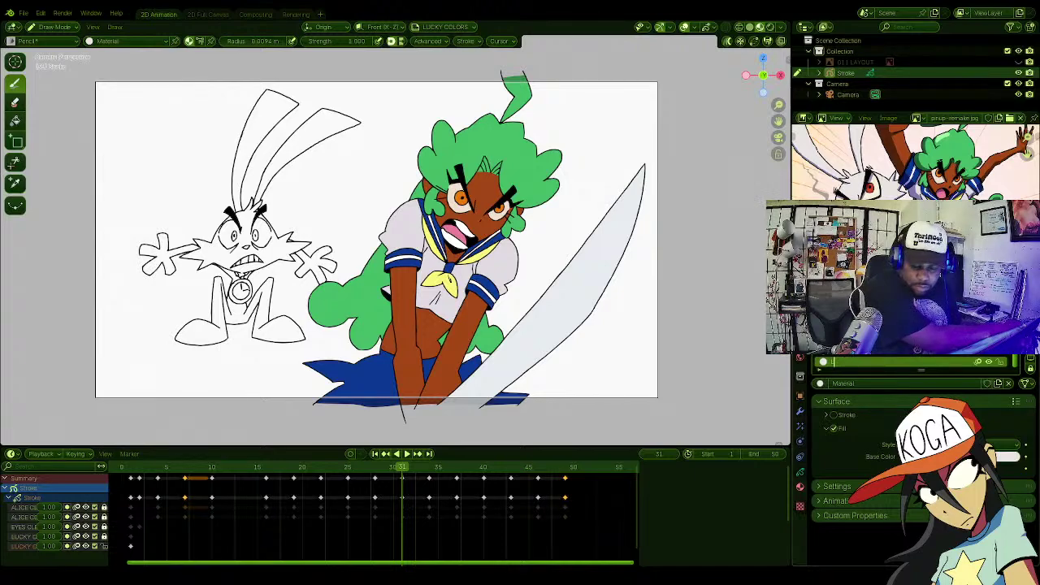
{"action": "type", "text": "lu"}
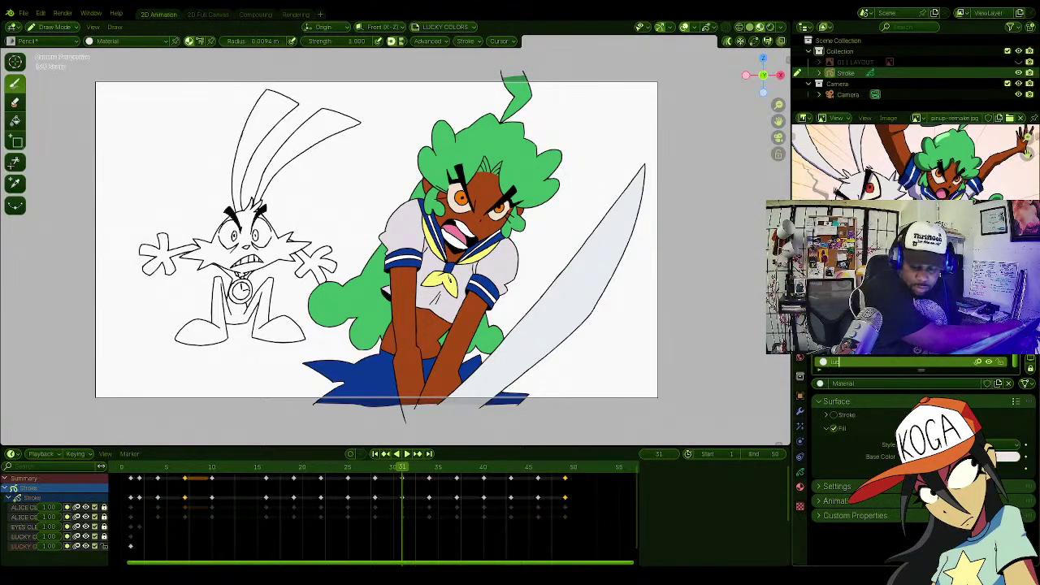
{"action": "type", "text": "cky skin"}
{"action": "key", "text": "Return"}
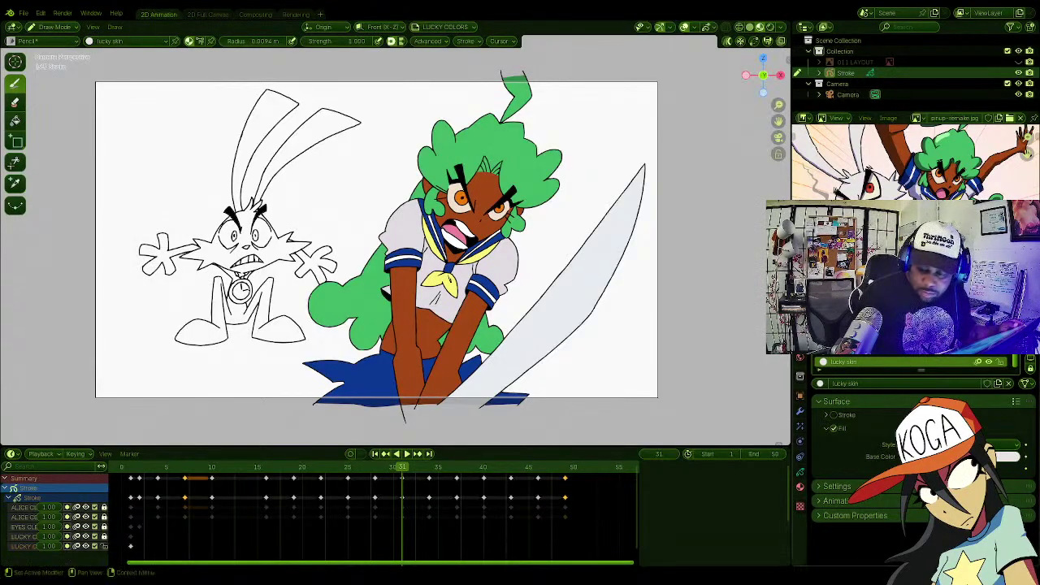
Step: Add another material after lucky skin, make it fill-only, and sample an off-white base colour for it from the reference image
{"action": "left_click", "coordinate": [1031, 293]}
{"action": "left_click", "coordinate": [833, 384]}
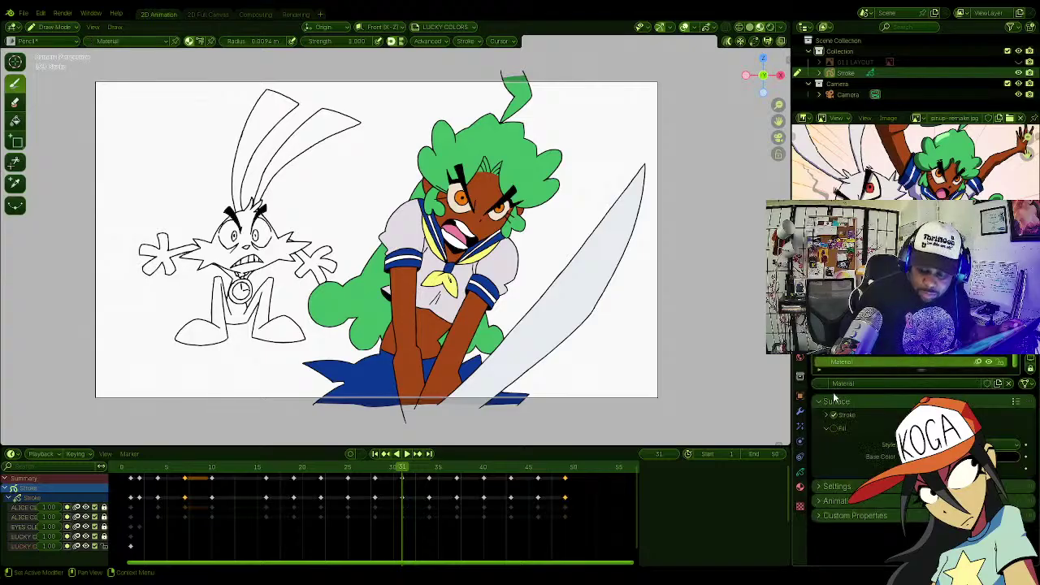
{"action": "left_click", "coordinate": [833, 416]}
{"action": "left_click", "coordinate": [834, 428]}
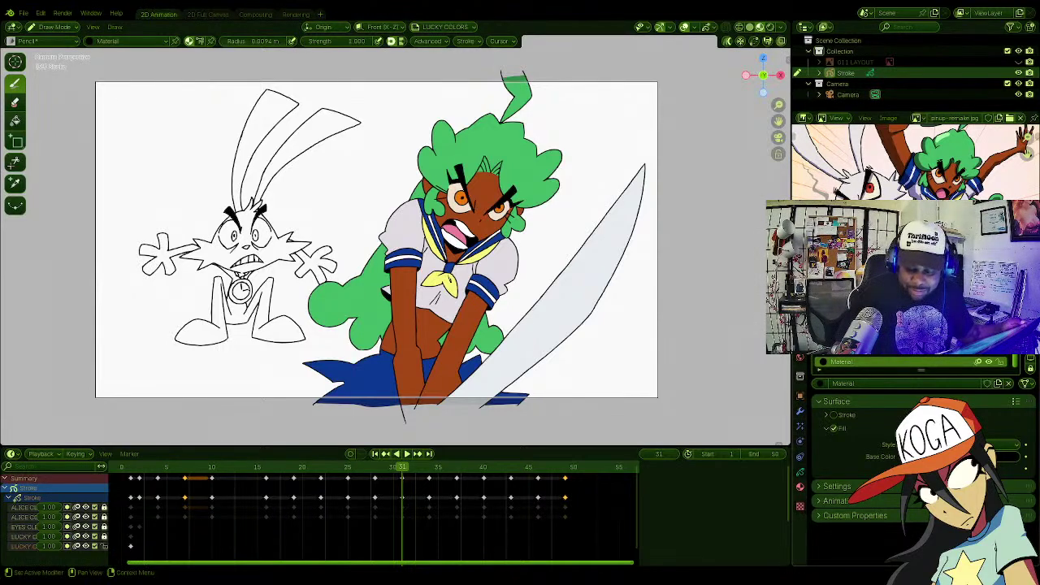
{"action": "left_click", "coordinate": [999, 457]}
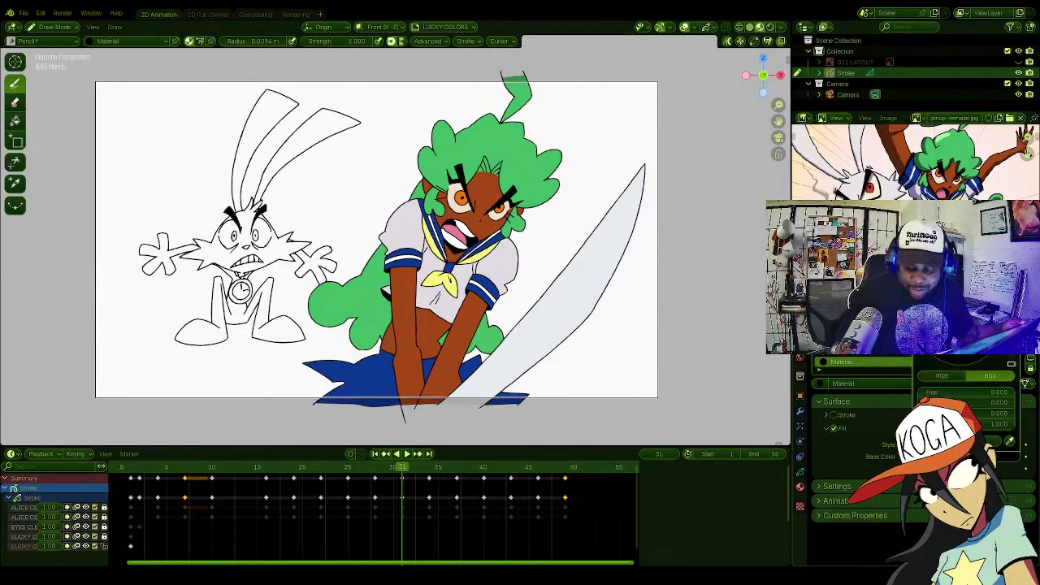
{"action": "left_click", "coordinate": [1010, 443]}
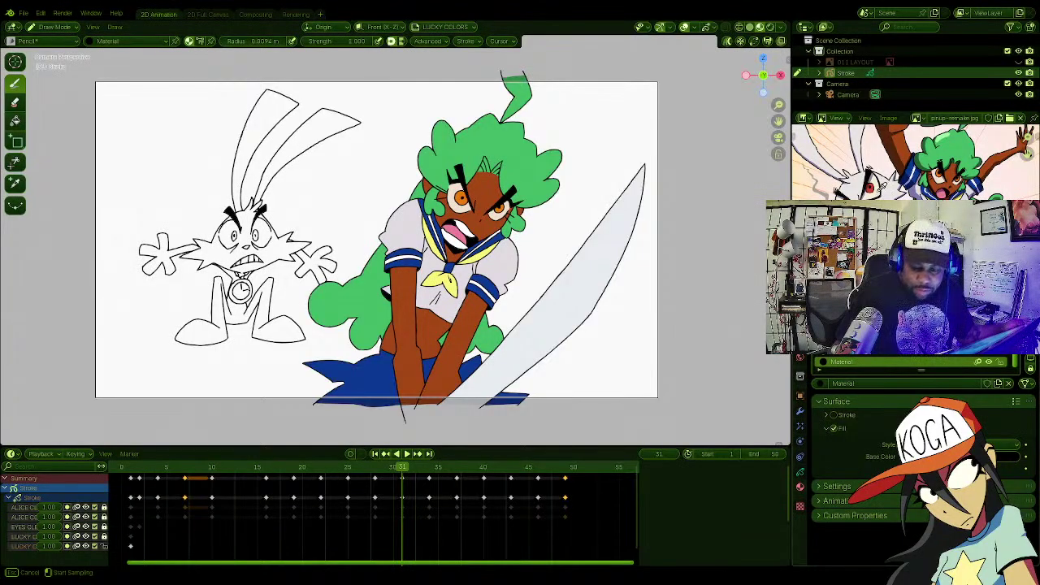
{"action": "left_click", "coordinate": [1026, 152]}
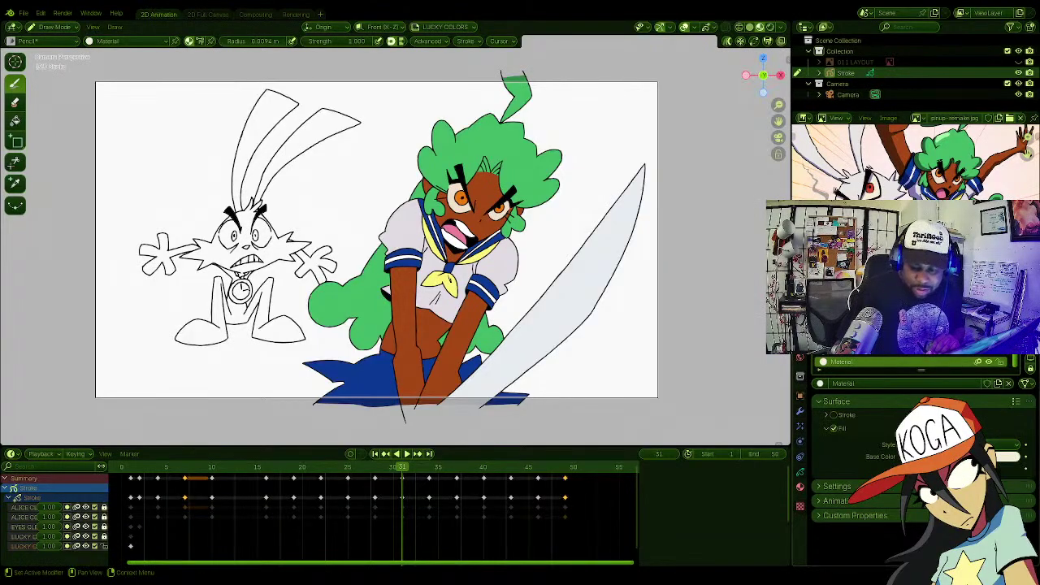
Step: Rename the new off-white material as lucky eyewhite
{"action": "double_click", "coordinate": [847, 361]}
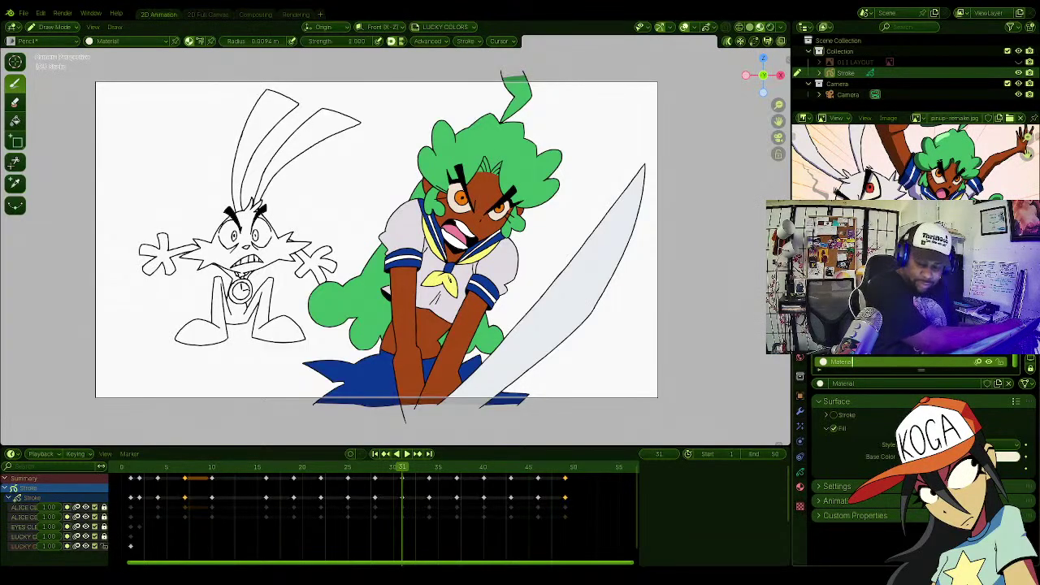
{"action": "type", "text": "eyewh"}
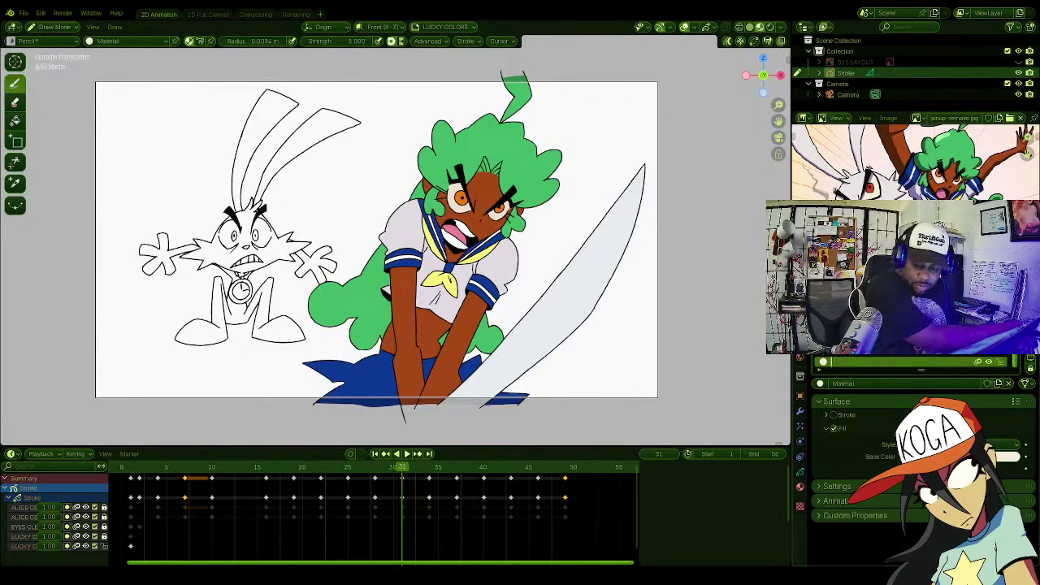
{"action": "type", "text": "ky eye"}
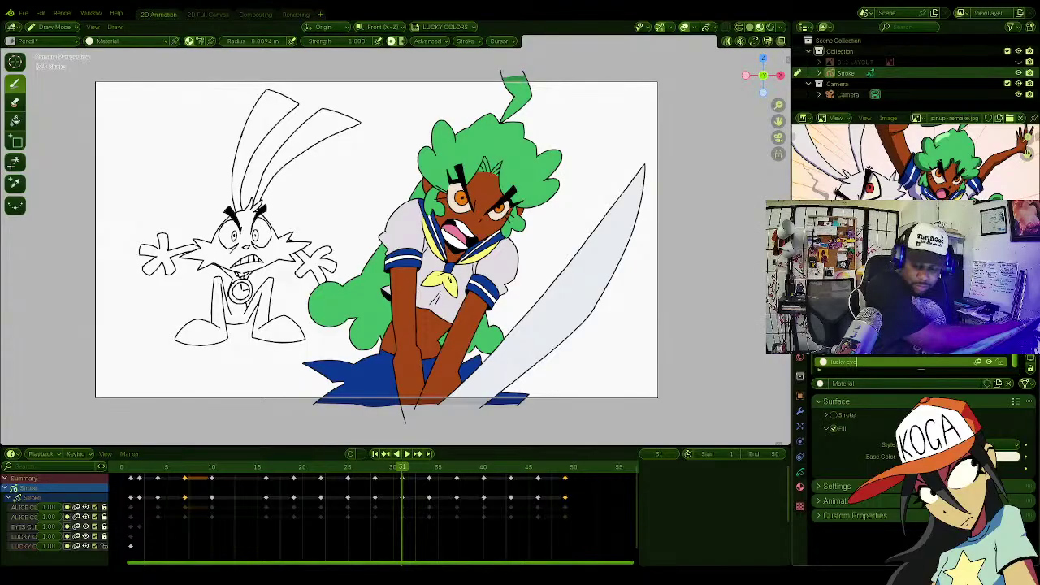
{"action": "type", "text": "s"}
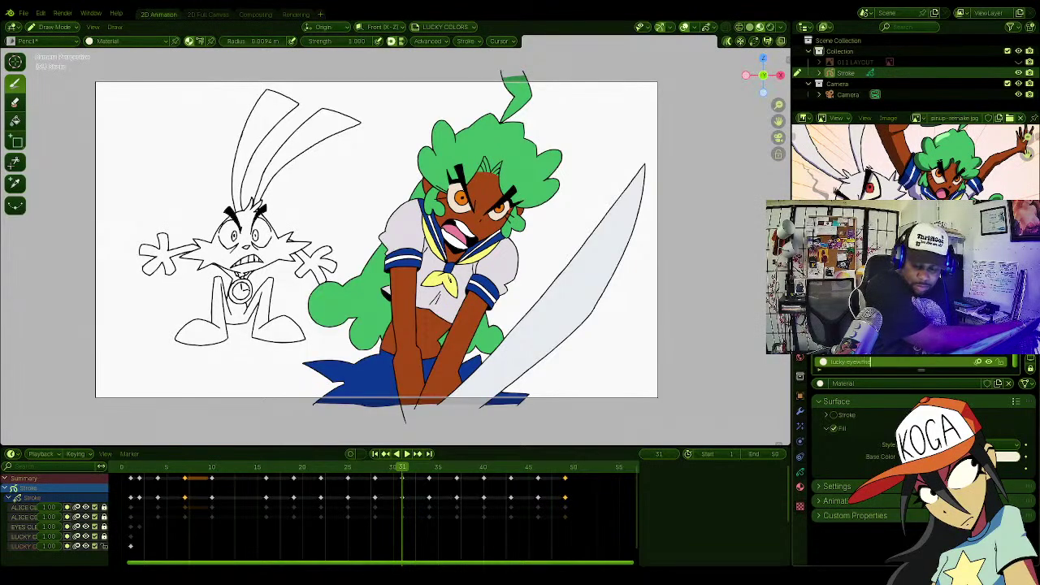
{"action": "key", "text": "Return"}
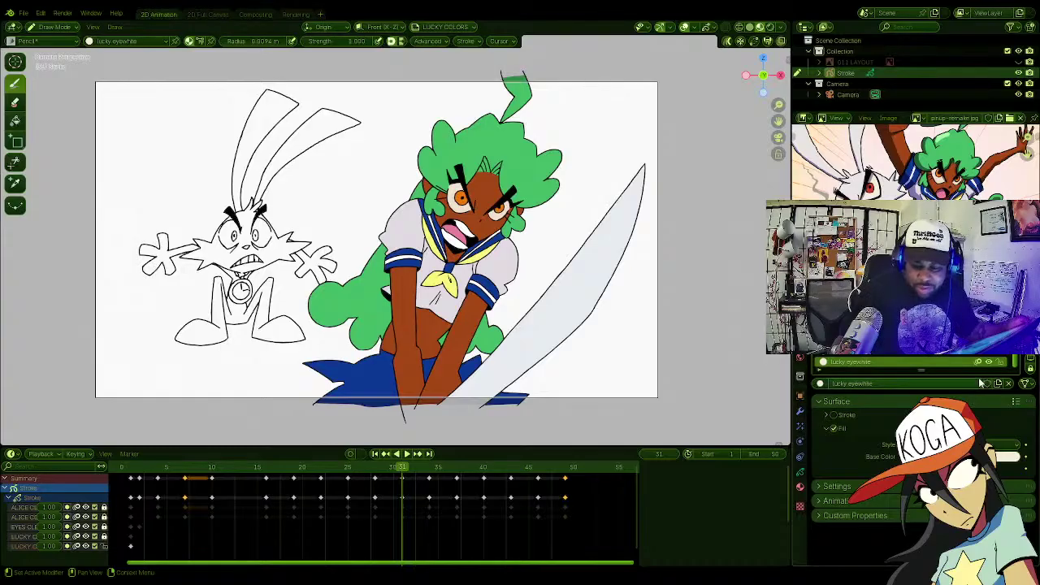
Step: Add a fill-only material after lucky eyewhite and sample its base colour from the gold pocket watch in the reference image
{"action": "left_click_drag", "start_coordinate": [1026, 153], "coordinate": [1039, 129]}
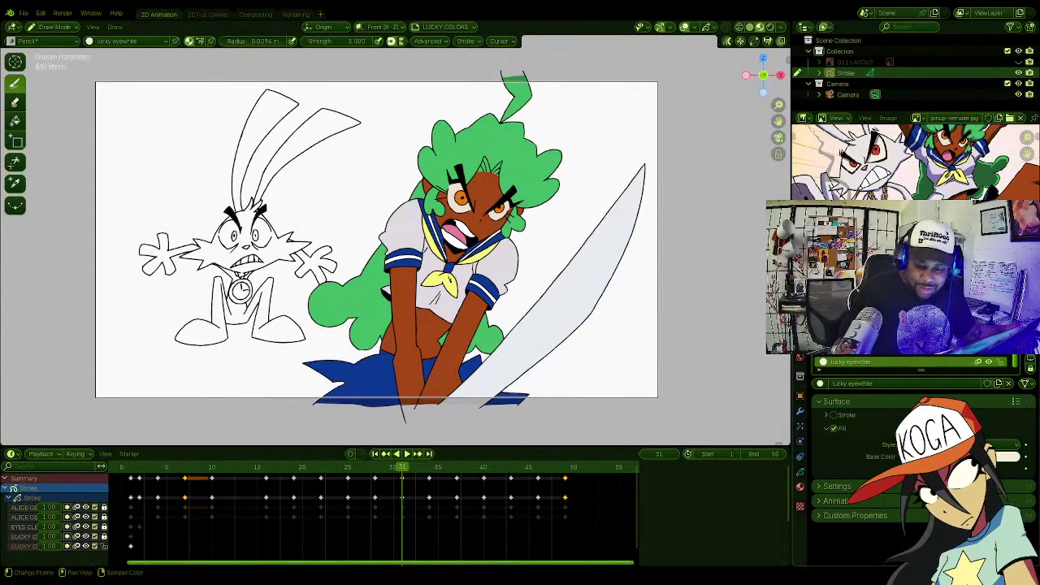
{"action": "left_click_drag", "start_coordinate": [1030, 136], "coordinate": [1028, 152]}
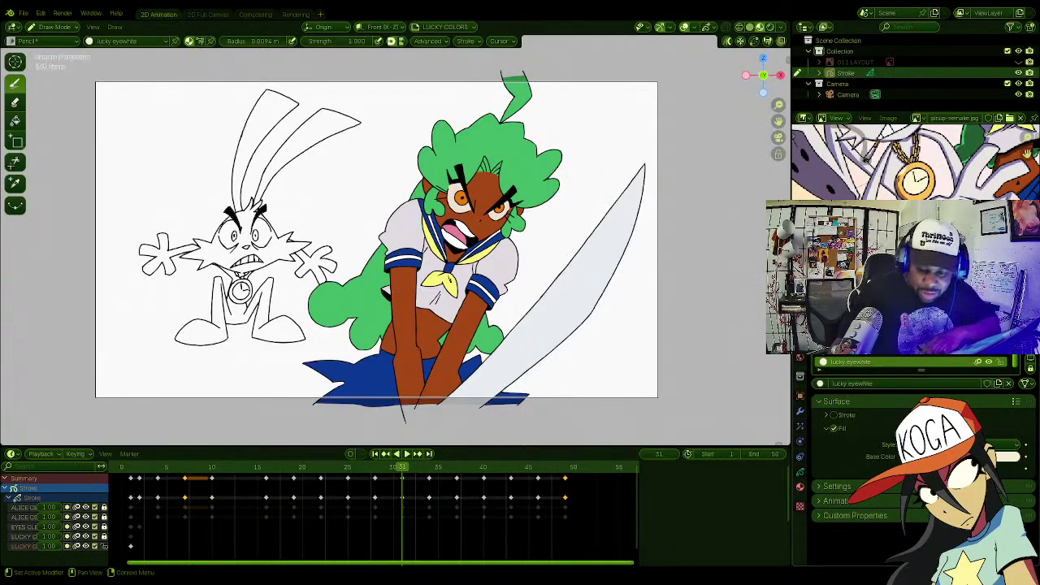
{"action": "mouse_move", "coordinate": [1028, 153]}
{"action": "left_mouse_down"}
{"action": "mouse_move", "coordinate": [1027, 137]}
{"action": "mouse_move", "coordinate": [1028, 166]}
{"action": "mouse_move", "coordinate": [1017, 169]}
{"action": "mouse_move", "coordinate": [1028, 153]}
{"action": "left_mouse_up"}
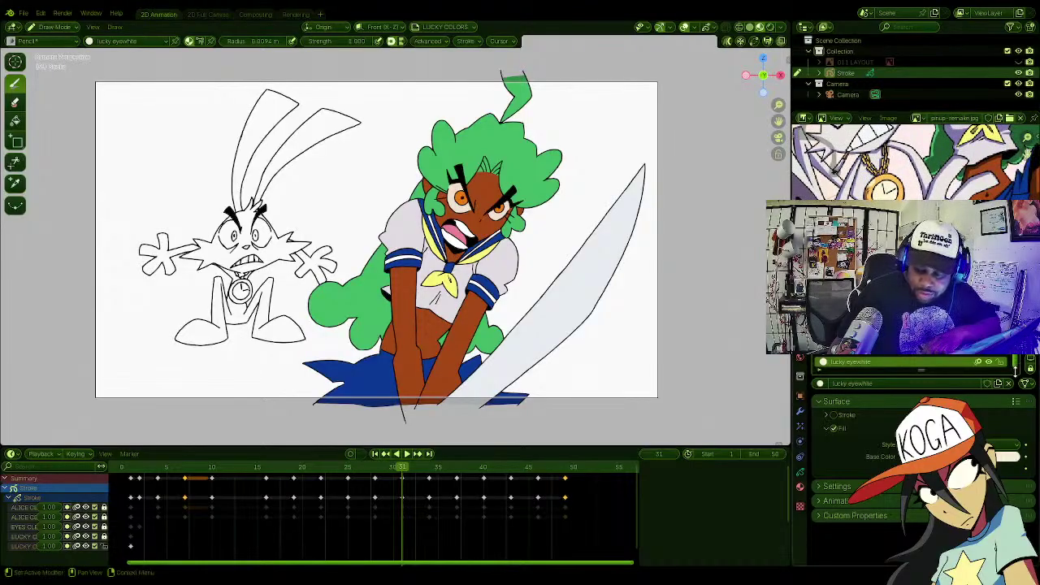
{"action": "left_click", "coordinate": [1030, 288]}
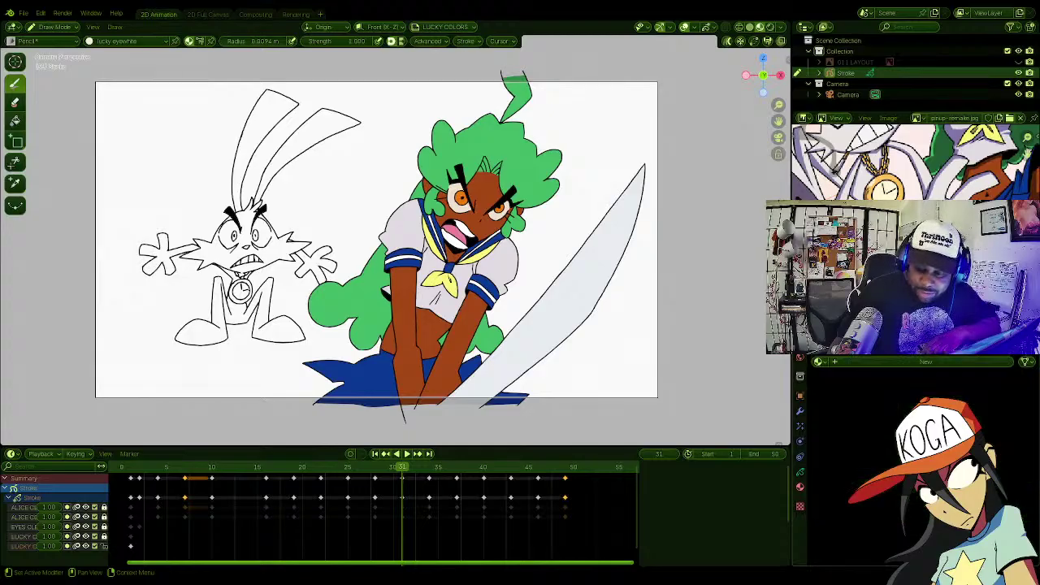
{"action": "left_click", "coordinate": [863, 364]}
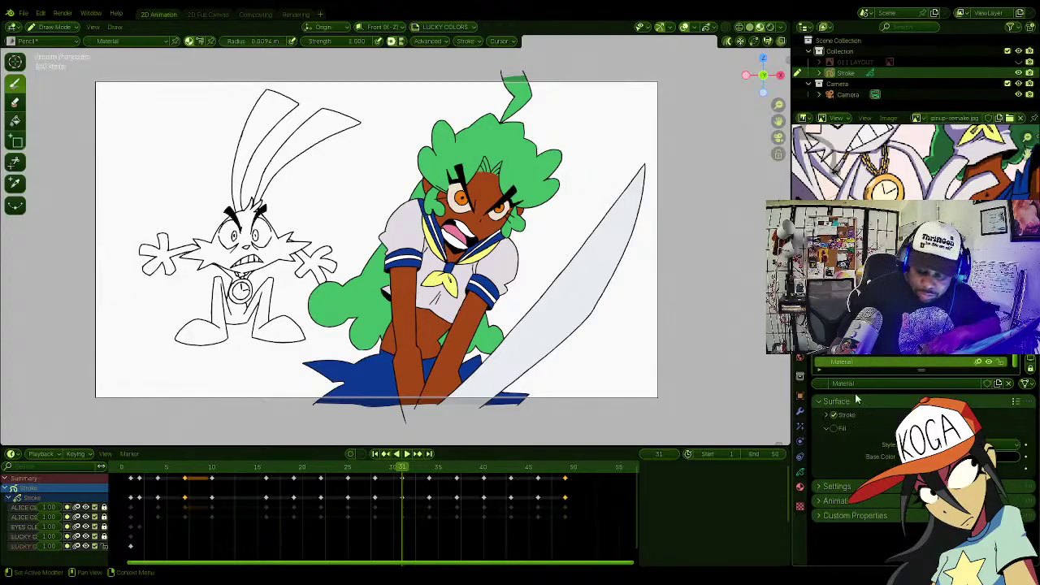
{"action": "left_click", "coordinate": [827, 414]}
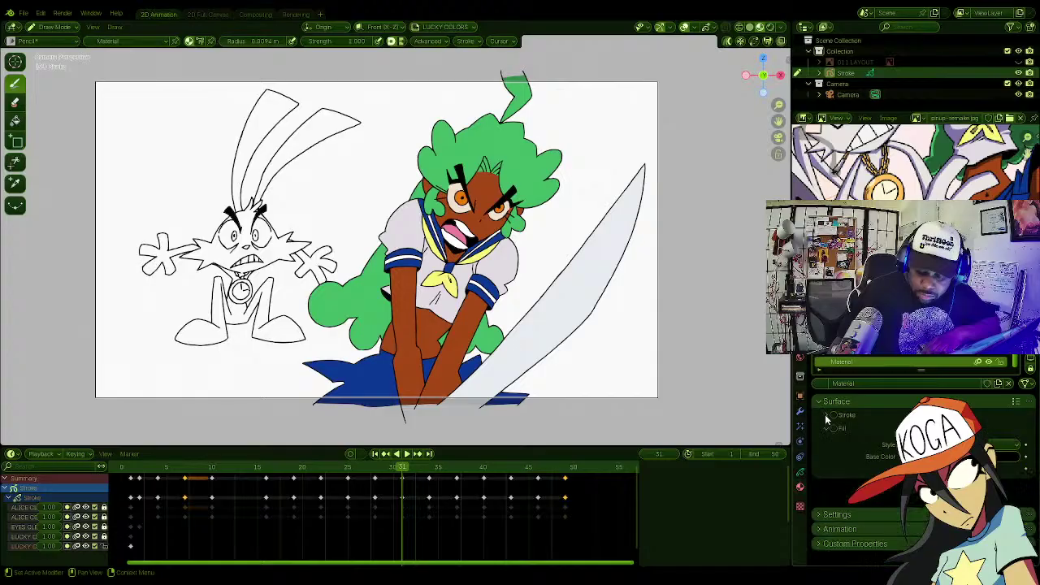
{"action": "left_click", "coordinate": [1008, 457]}
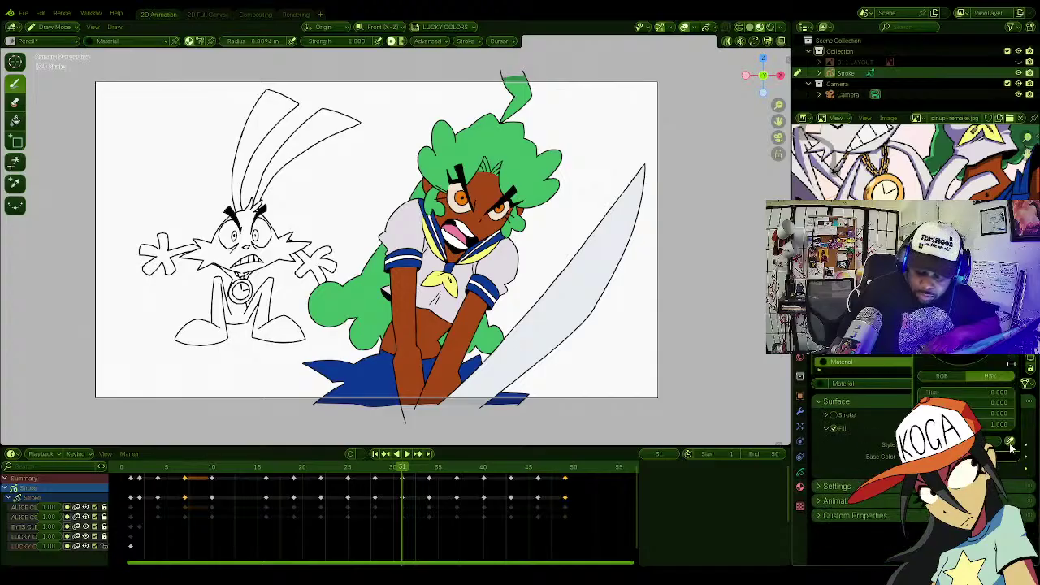
{"action": "left_click", "coordinate": [1010, 443]}
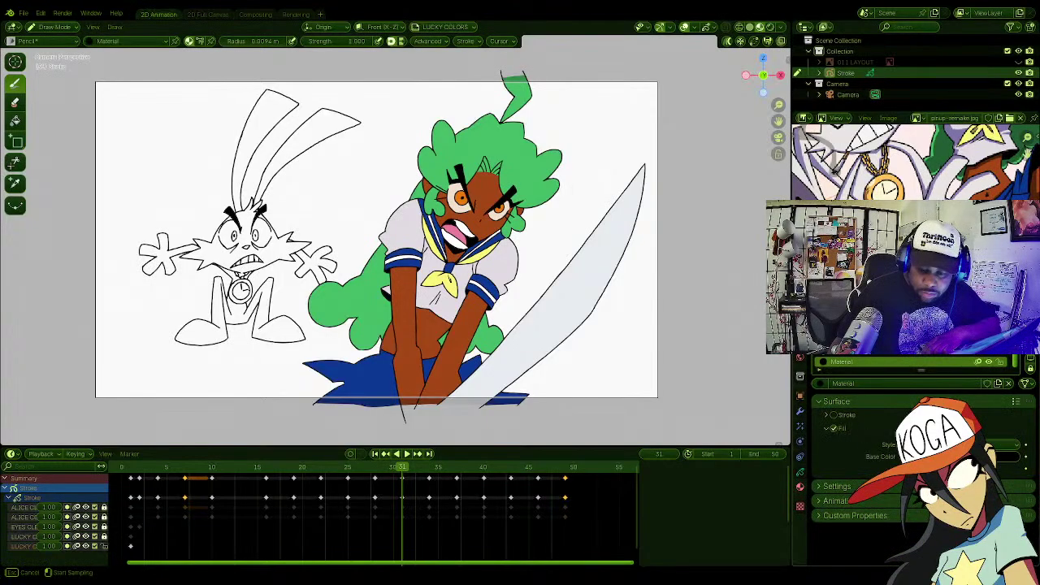
{"action": "left_click", "coordinate": [872, 188]}
Step: Rename the new gold material as watch 1
{"action": "double_click", "coordinate": [845, 364]}
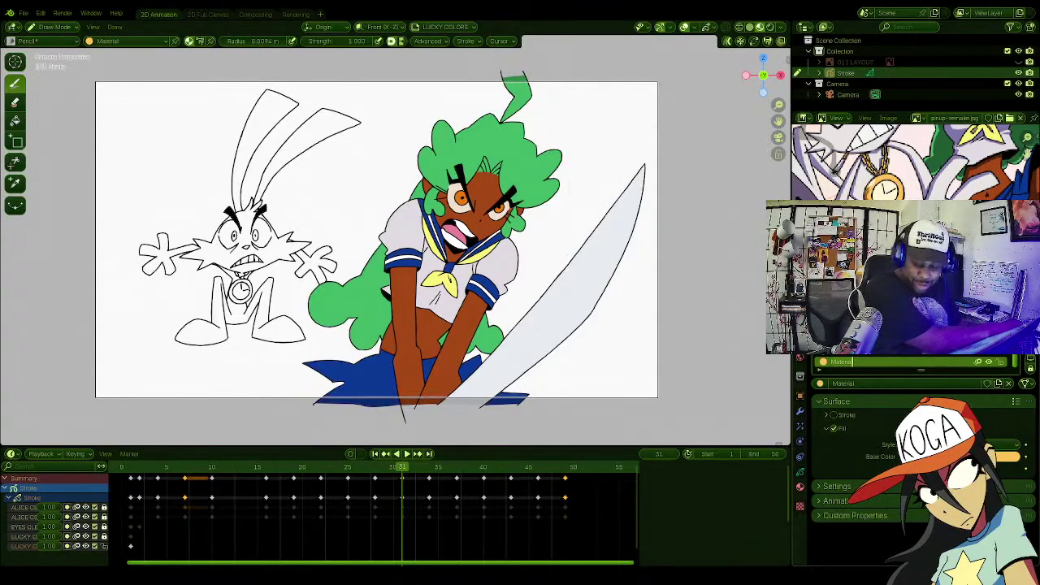
{"action": "type", "text": "watcoh"}
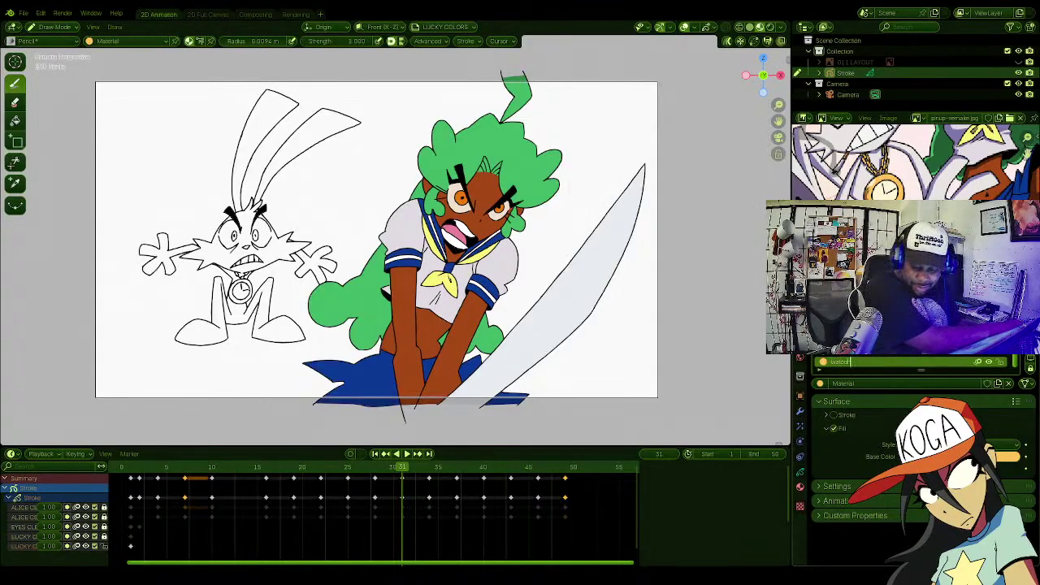
{"action": "key", "text": "BackSpace"}
{"action": "key", "text": "BackSpace"}
{"action": "key", "text": "BackSpace"}
{"action": "type", "text": "ch 1"}
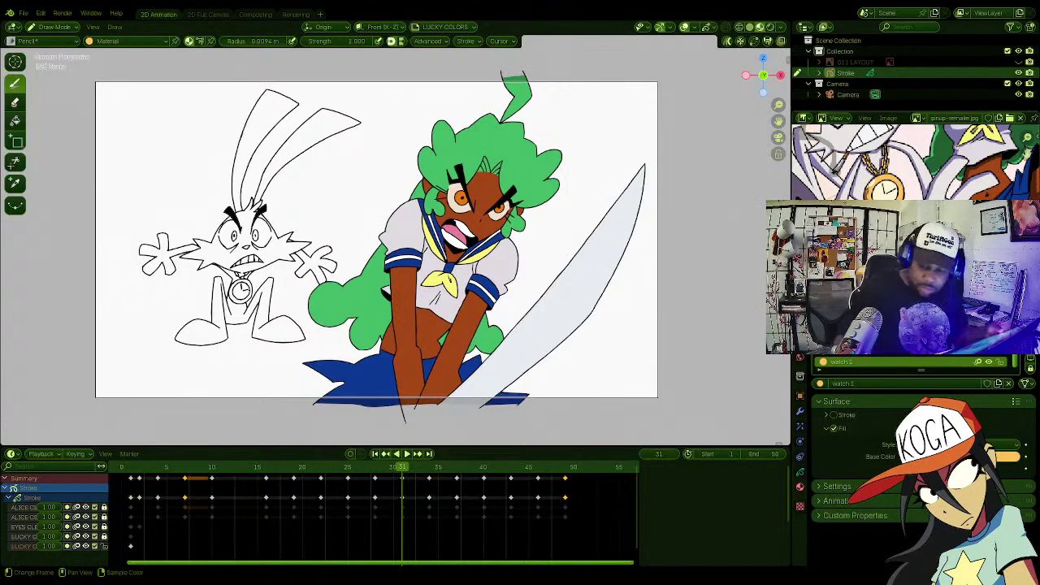
{"action": "key", "text": "Return"}
Step: Add a fill-only material after watch 1 with a sampled off-white base colour and name it watch 2
{"action": "left_click", "coordinate": [1030, 293]}
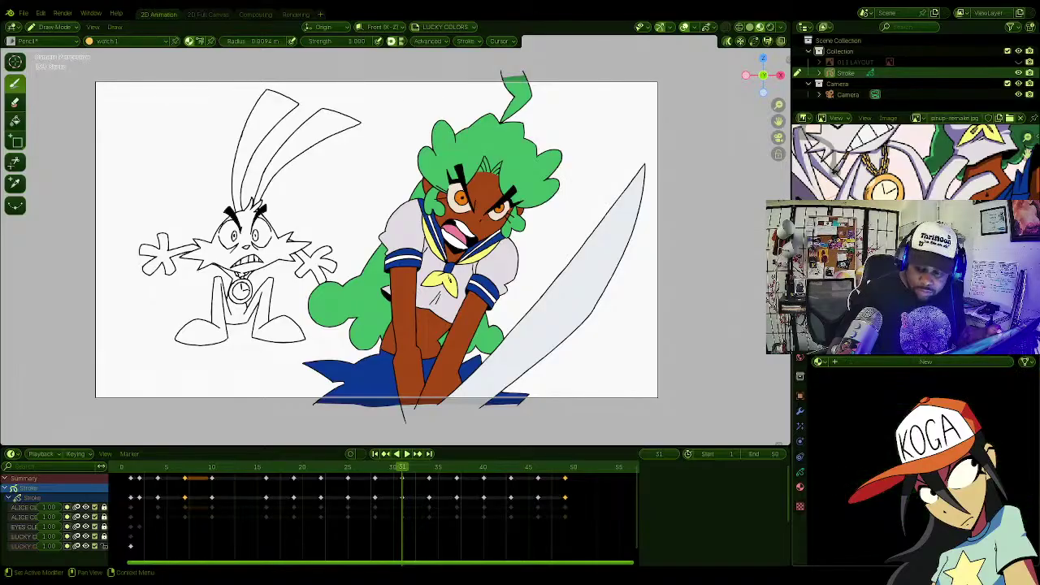
{"action": "left_click", "coordinate": [840, 364]}
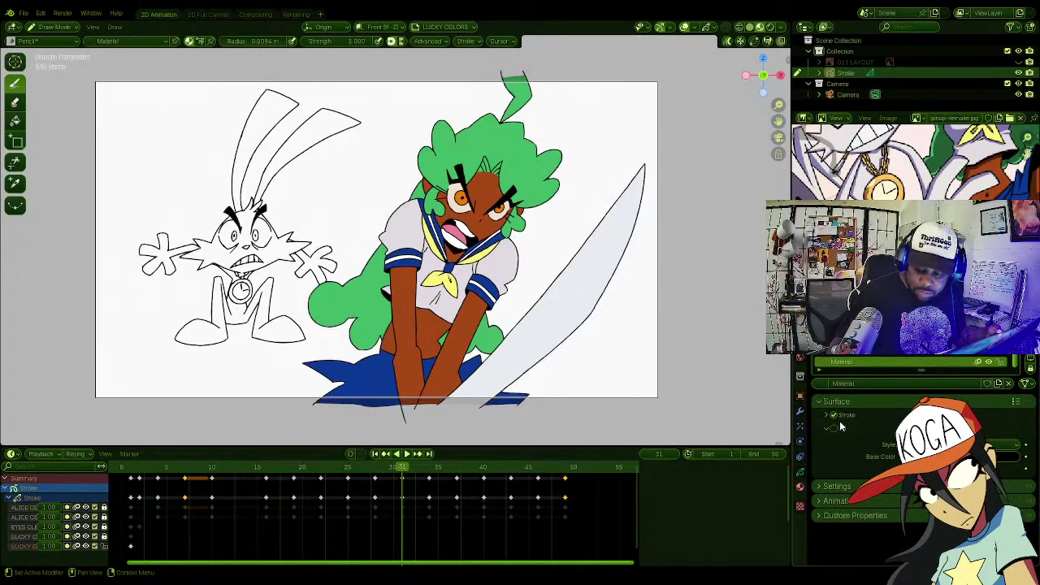
{"action": "left_click", "coordinate": [968, 457]}
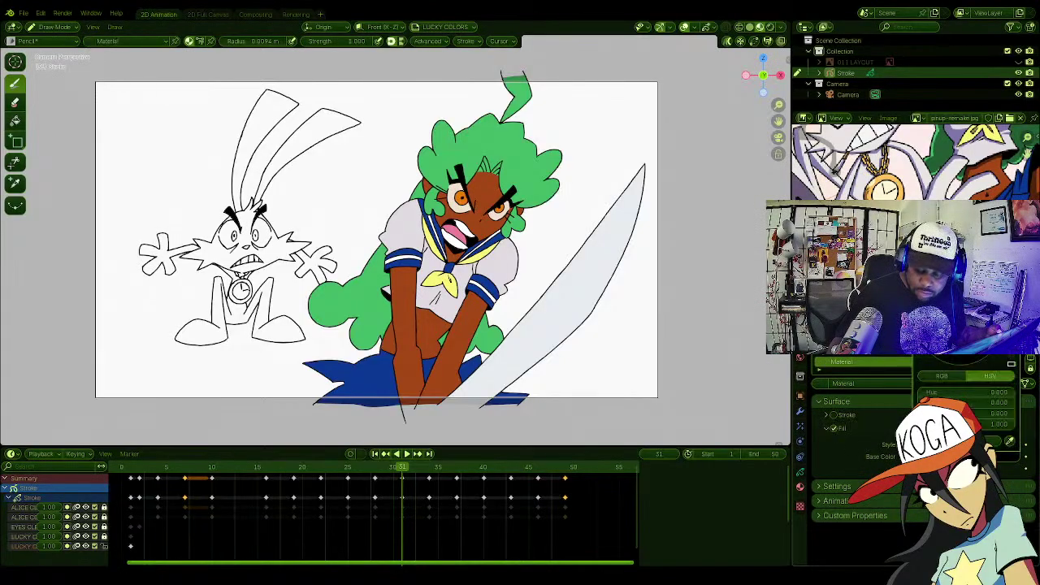
{"action": "left_click", "coordinate": [1007, 442]}
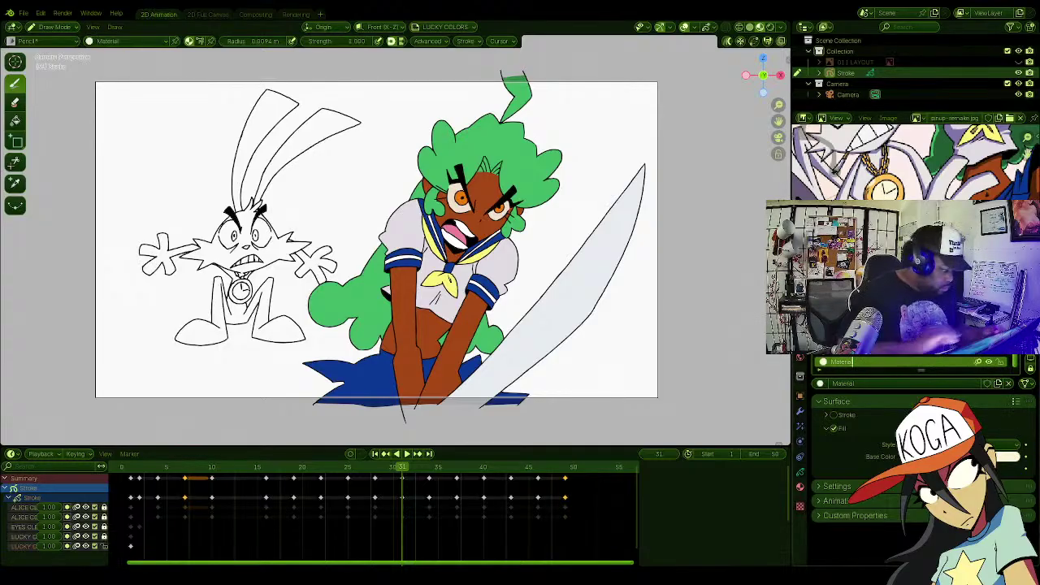
{"action": "type", "text": "w"}
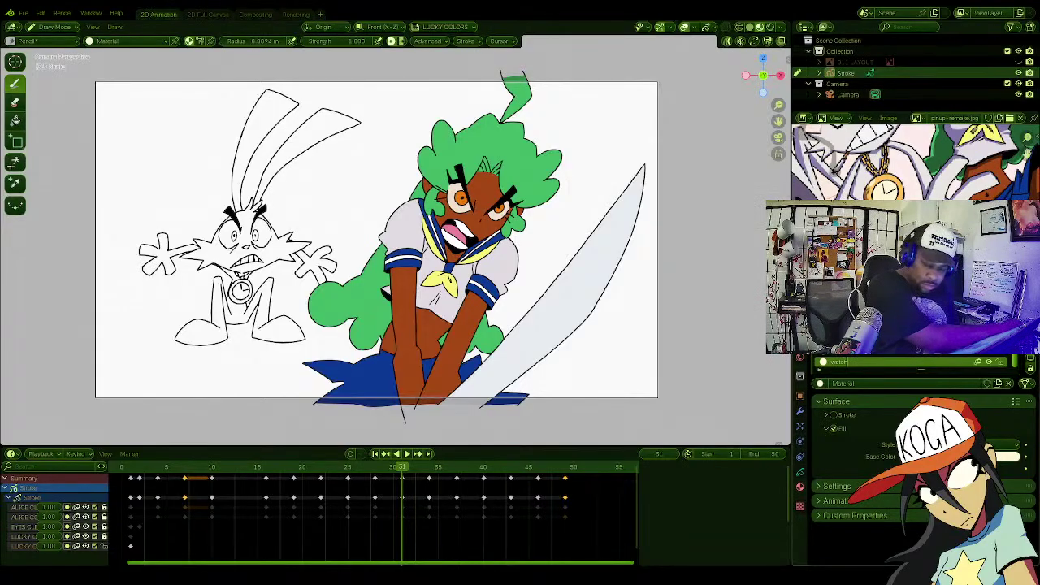
{"action": "type", "text": "atch_2"}
{"action": "key", "text": "Return"}
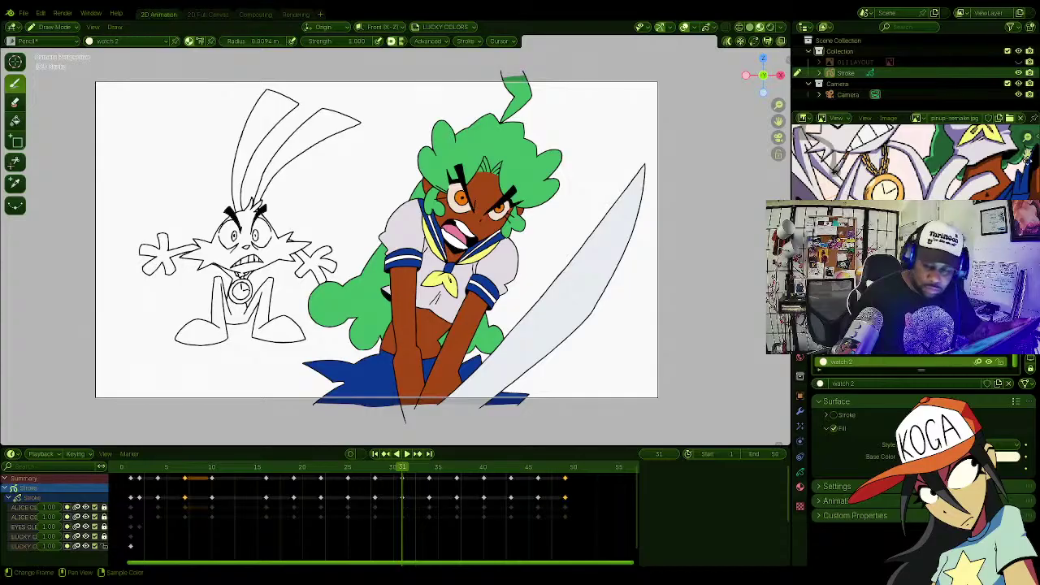
Step: Add a fill-only material after watch 2 and sample its base colour from the rabbit's red eye in the reference image
{"action": "middle_click_drag", "start_coordinate": [1027, 154], "coordinate": [1016, 199]}
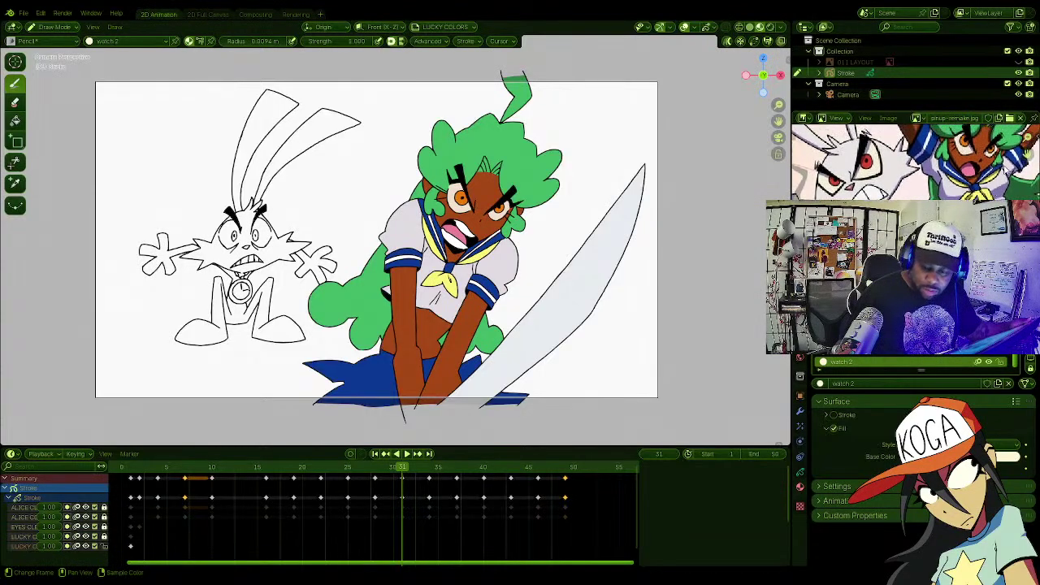
{"action": "left_click", "coordinate": [1031, 294]}
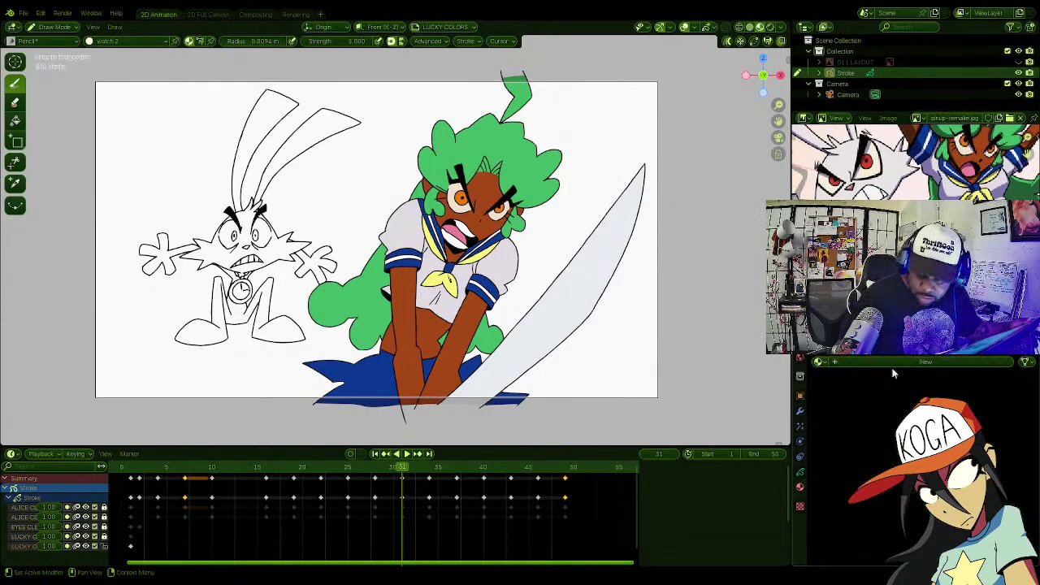
{"action": "left_click", "coordinate": [842, 362]}
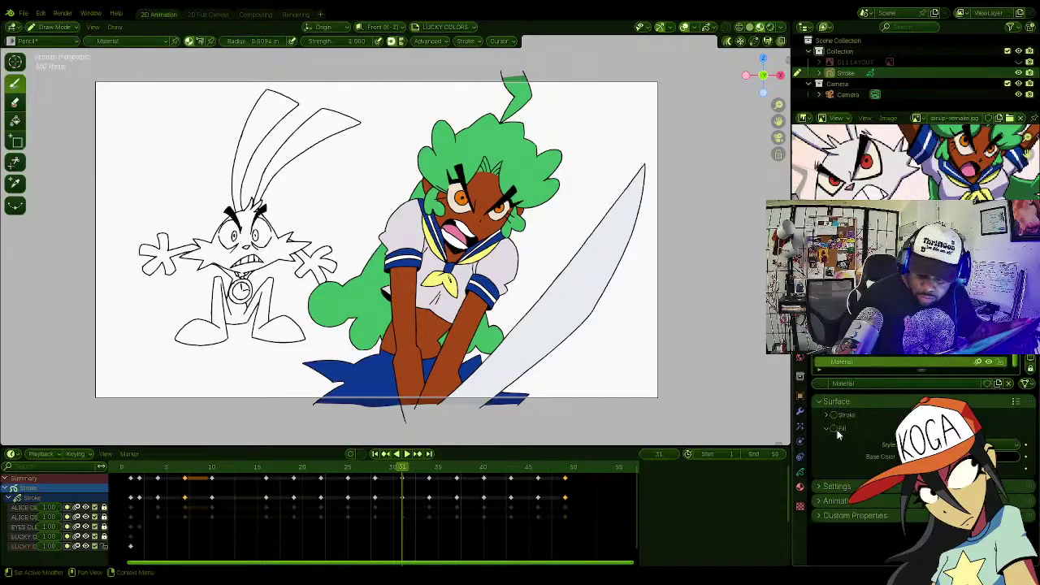
{"action": "left_click", "coordinate": [1014, 457]}
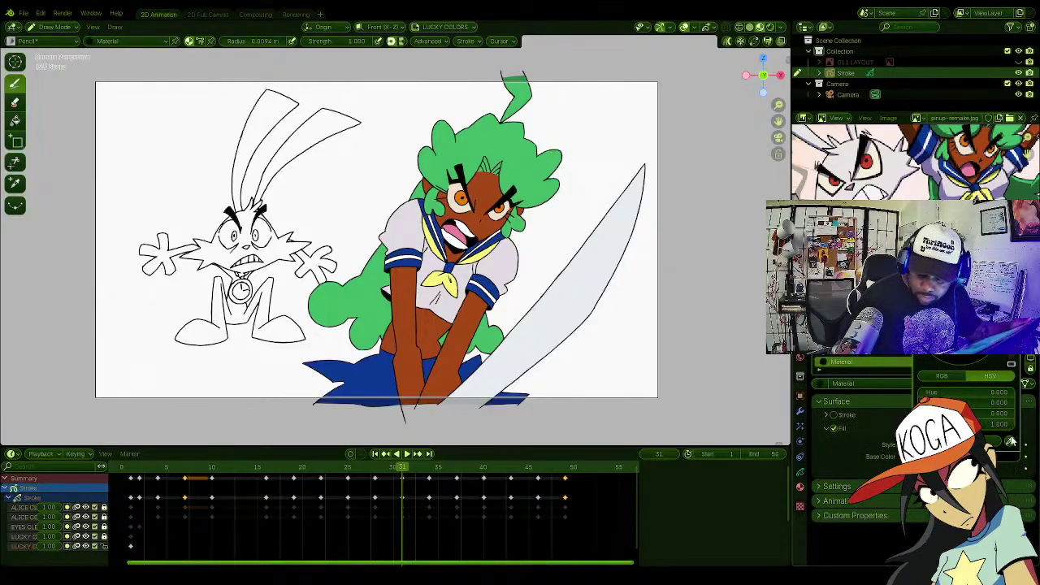
{"action": "left_click", "coordinate": [1018, 440]}
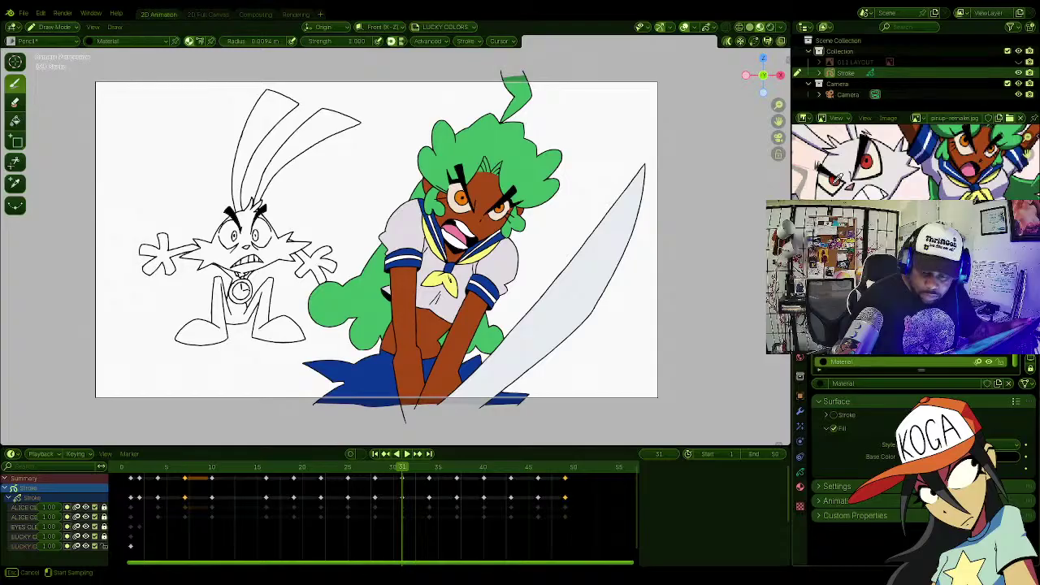
{"action": "left_click", "coordinate": [836, 182]}
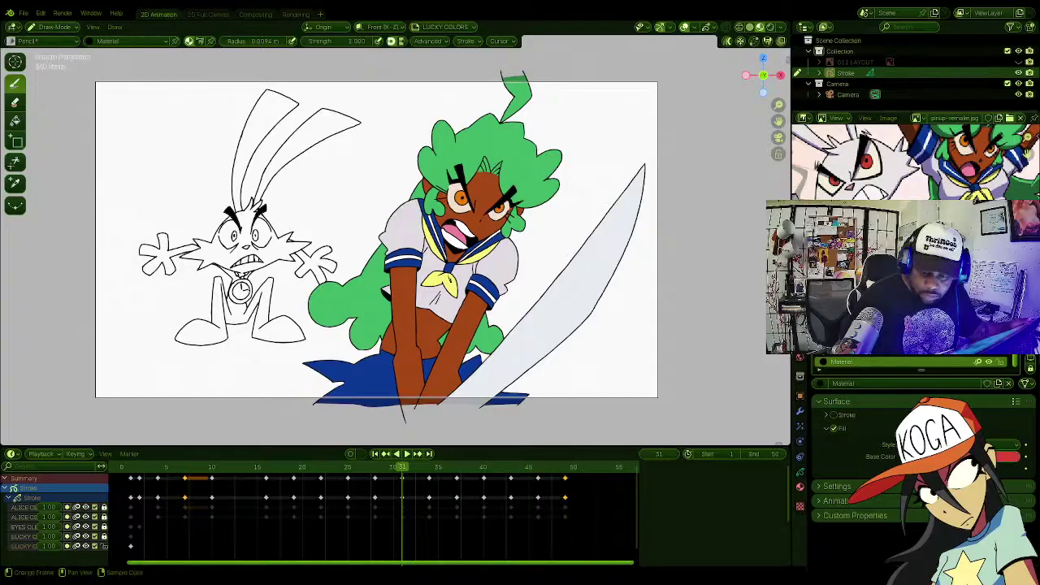
Step: Rename the new red material as pupil
{"action": "double_click", "coordinate": [853, 363]}
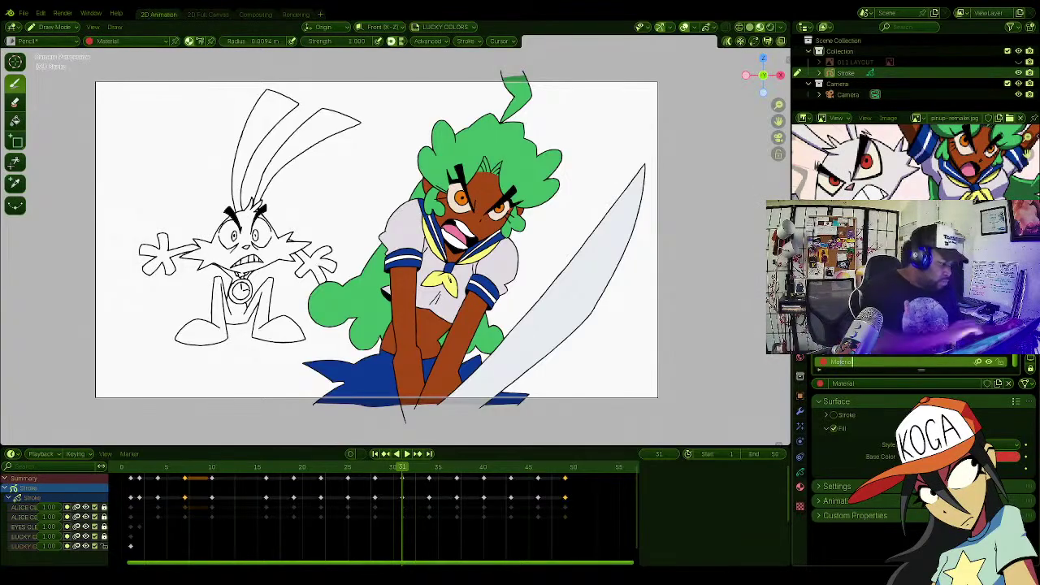
{"action": "type", "text": "pup"}
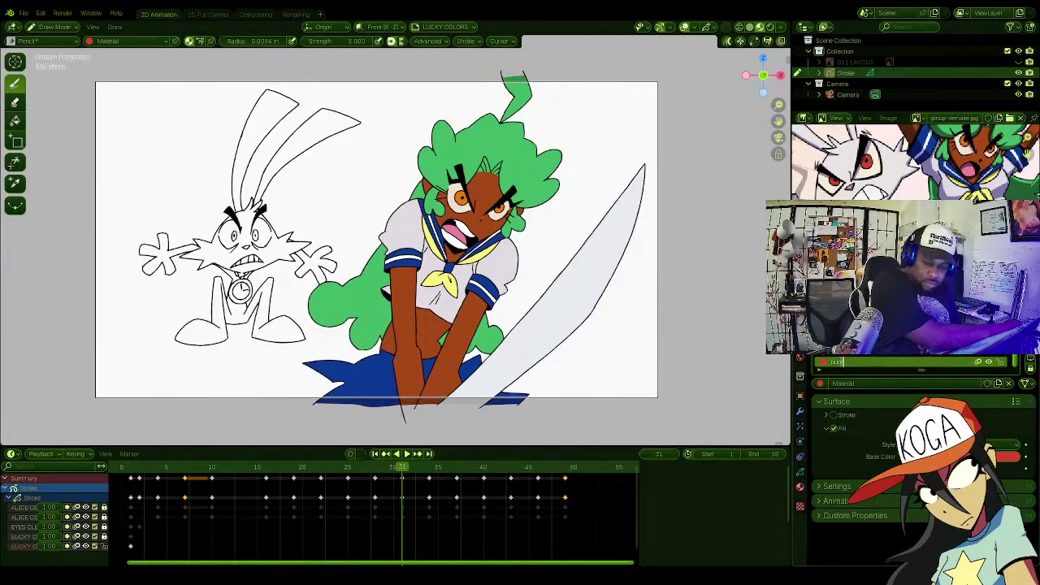
{"action": "type", "text": "il"}
{"action": "key", "text": "Return"}
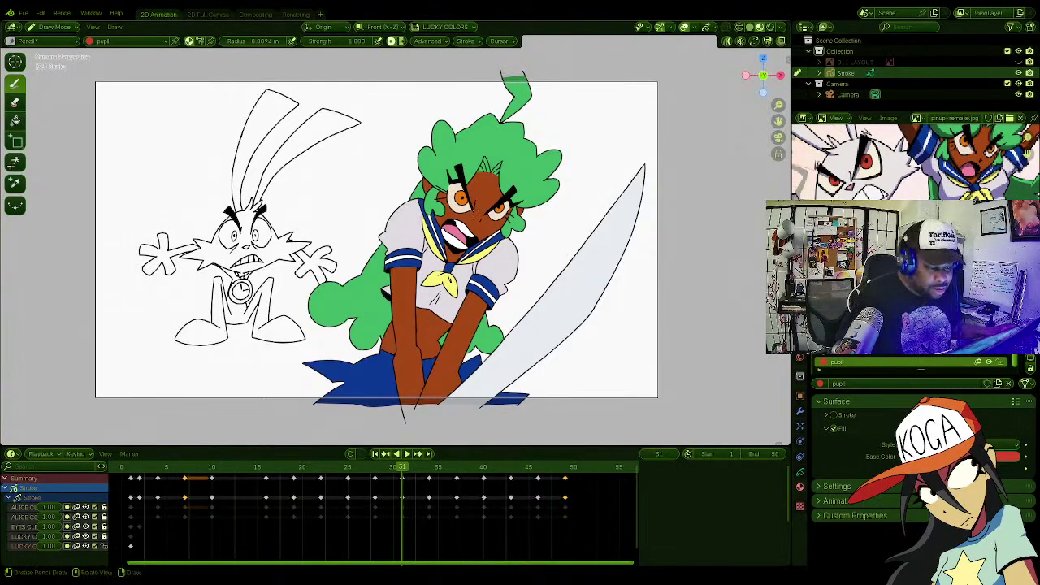
Step: Hide the EYES CLEANUP layer and both ALICE layers, and go to frame 1
{"action": "mouse_move", "coordinate": [356, 220]}
{"action": "middle_mouse_down", "text": "shift"}
{"action": "mouse_move", "coordinate": [451, 225]}
{"action": "mouse_move", "coordinate": [438, 238]}
{"action": "mouse_move", "coordinate": [441, 226]}
{"action": "middle_mouse_up", "text": "shift"}
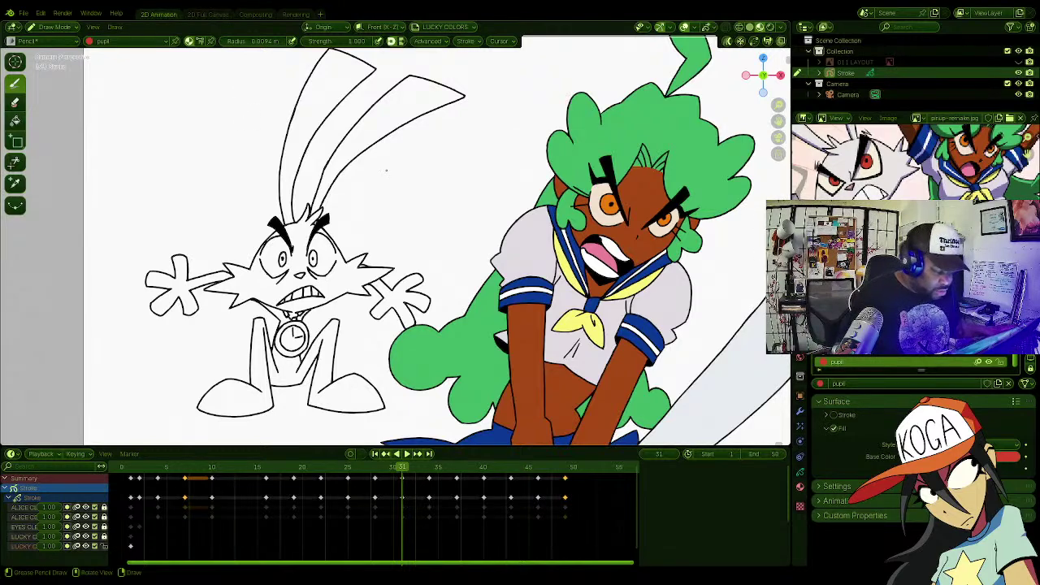
{"action": "middle_click_drag", "start_coordinate": [379, 236], "coordinate": [472, 221], "text": "shift"}
{"action": "mouse_move", "coordinate": [504, 256]}
{"action": "middle_mouse_down", "text": "shift"}
{"action": "mouse_move", "coordinate": [459, 238]}
{"action": "mouse_move", "coordinate": [463, 224]}
{"action": "middle_mouse_up", "text": "shift"}
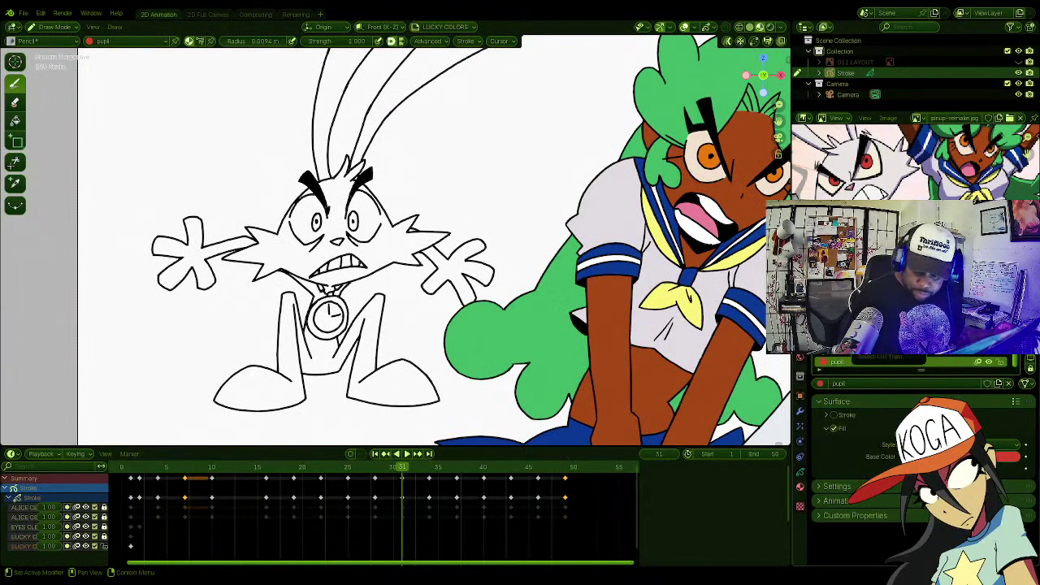
{"action": "left_click", "coordinate": [801, 475]}
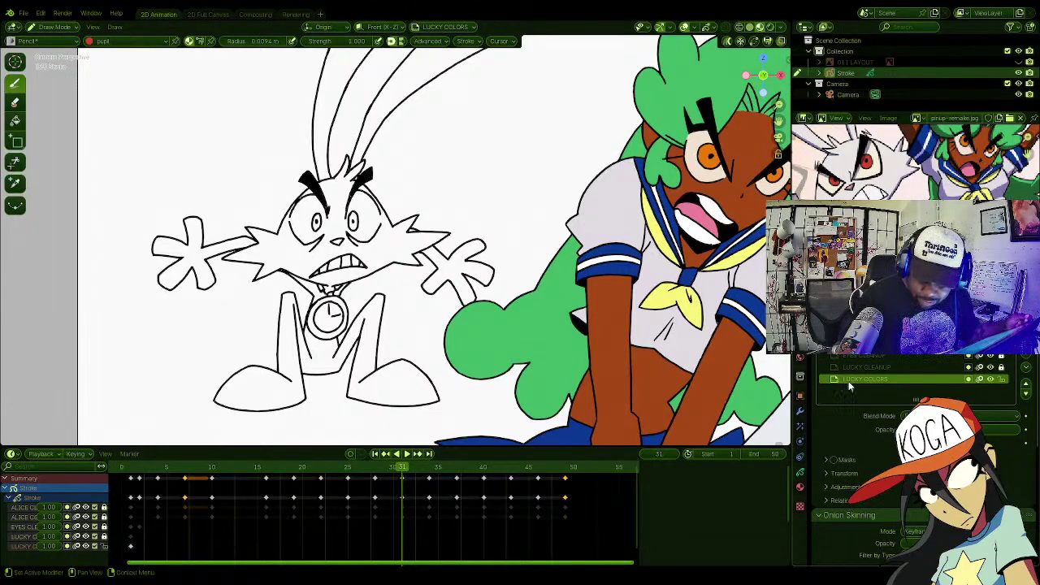
{"action": "left_click", "coordinate": [990, 363]}
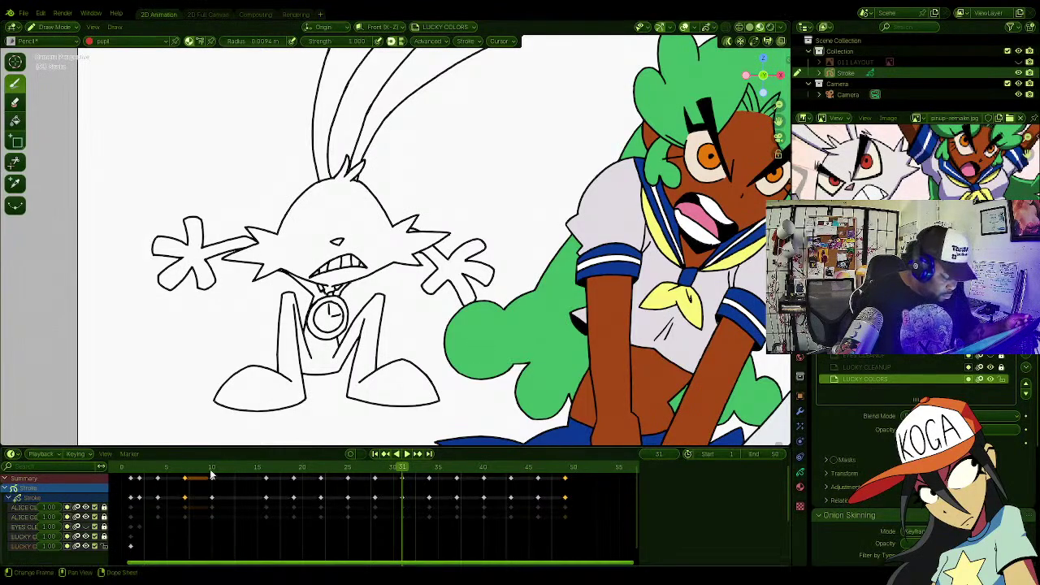
{"action": "left_click", "coordinate": [131, 471]}
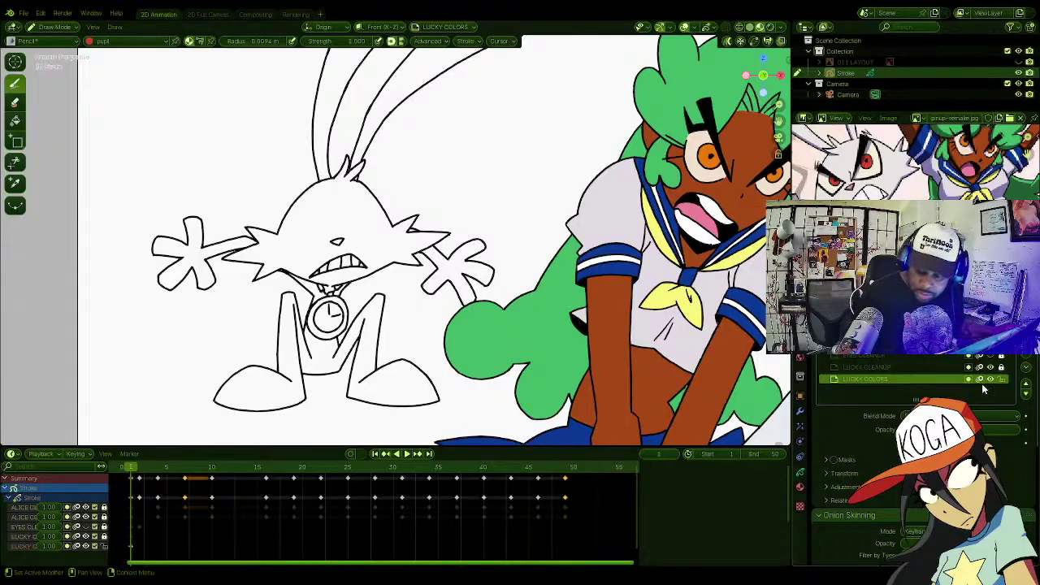
{"action": "left_click", "coordinate": [990, 332]}
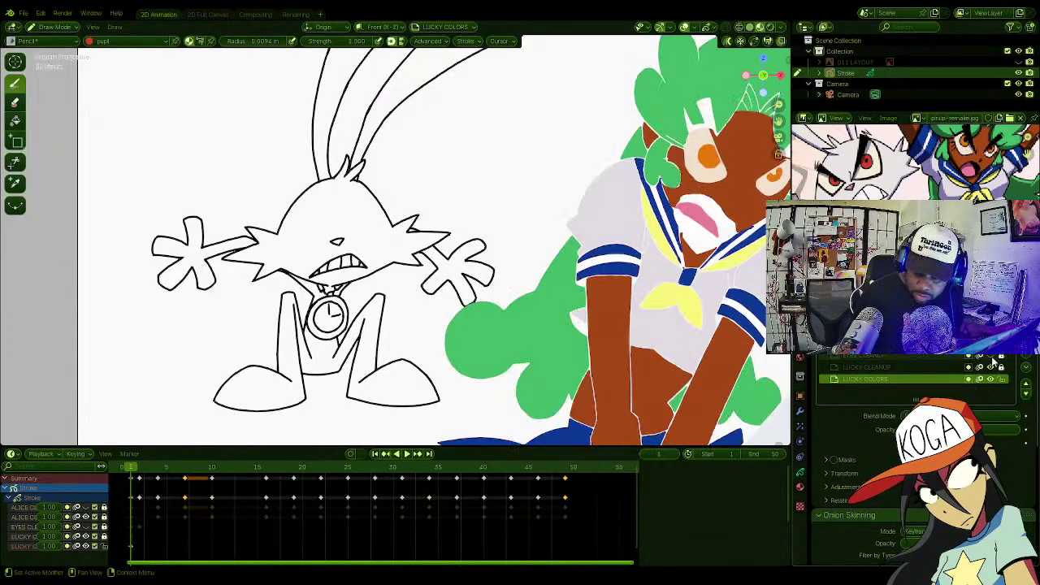
{"action": "left_click", "coordinate": [991, 343]}
Step: Fill the rabbit's two ears and head with the lucky skin material on frame 1
{"action": "middle_click_drag", "start_coordinate": [341, 202], "coordinate": [393, 298], "text": "shift"}
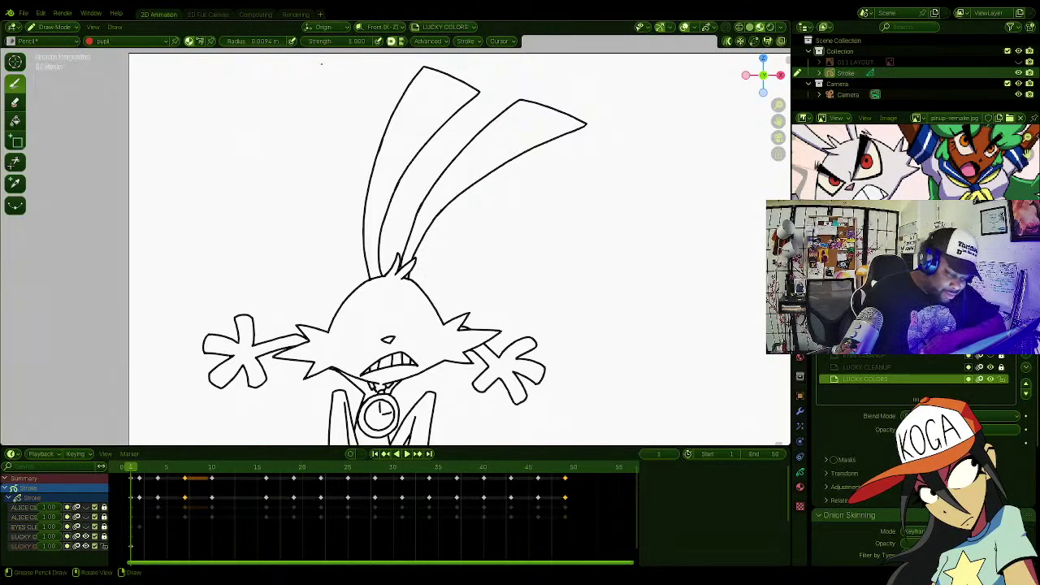
{"action": "left_click", "coordinate": [14, 120]}
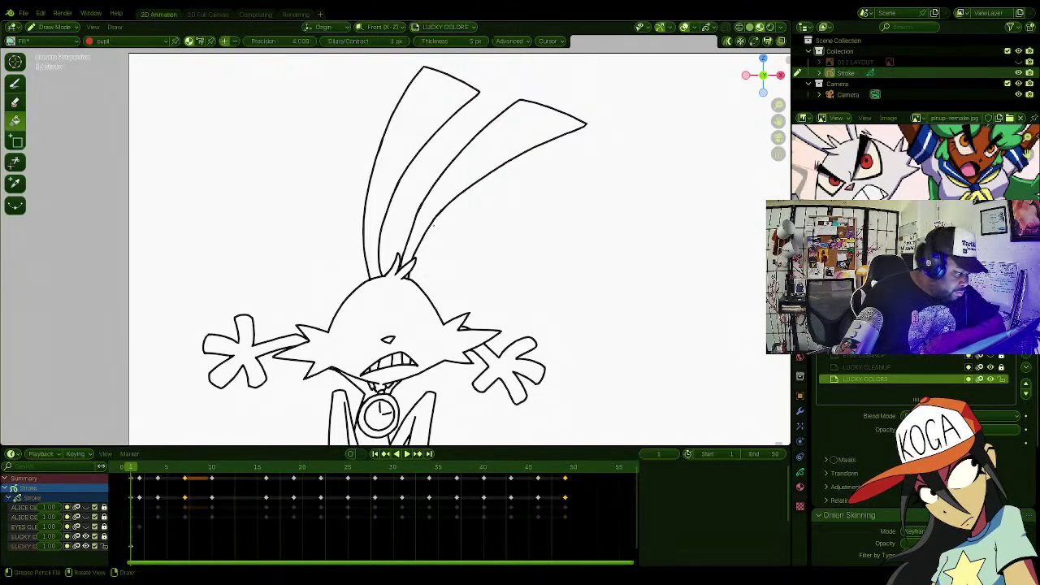
{"action": "left_click", "coordinate": [500, 144]}
{"action": "key", "text": "ctrl+z"}
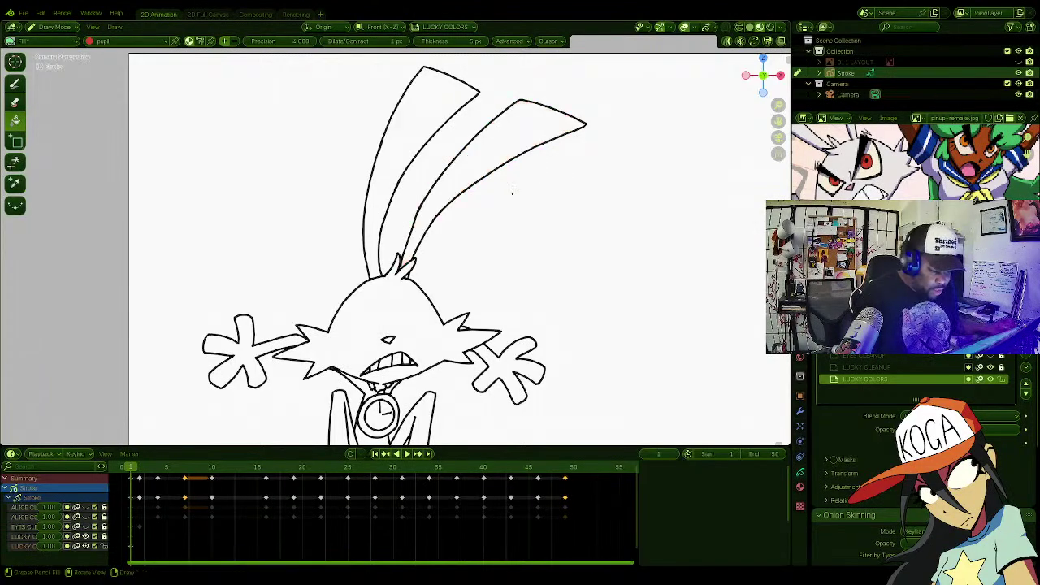
{"action": "left_click", "coordinate": [150, 41]}
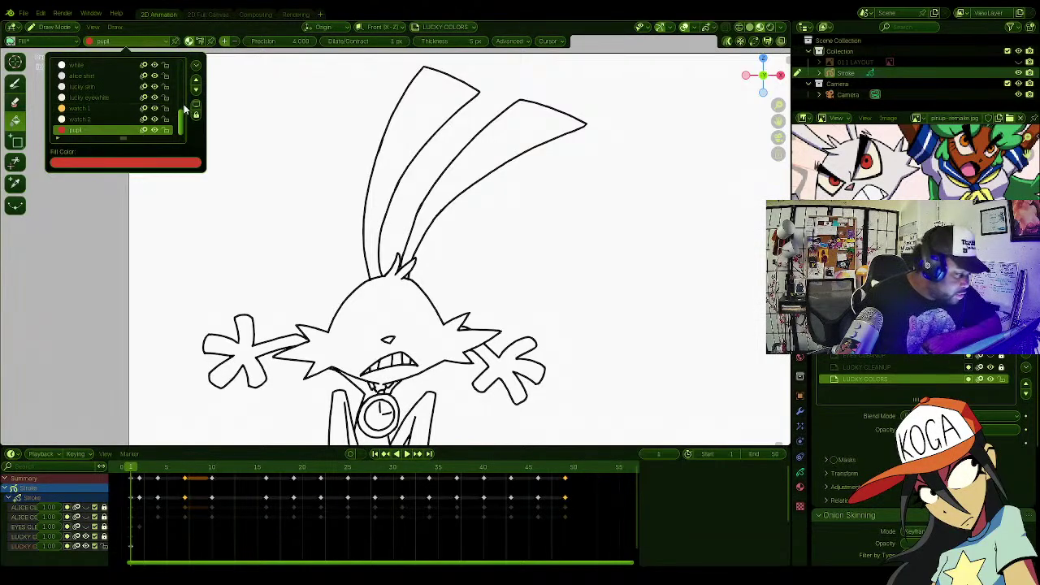
{"action": "left_click", "coordinate": [94, 87]}
{"action": "left_click", "coordinate": [437, 151]}
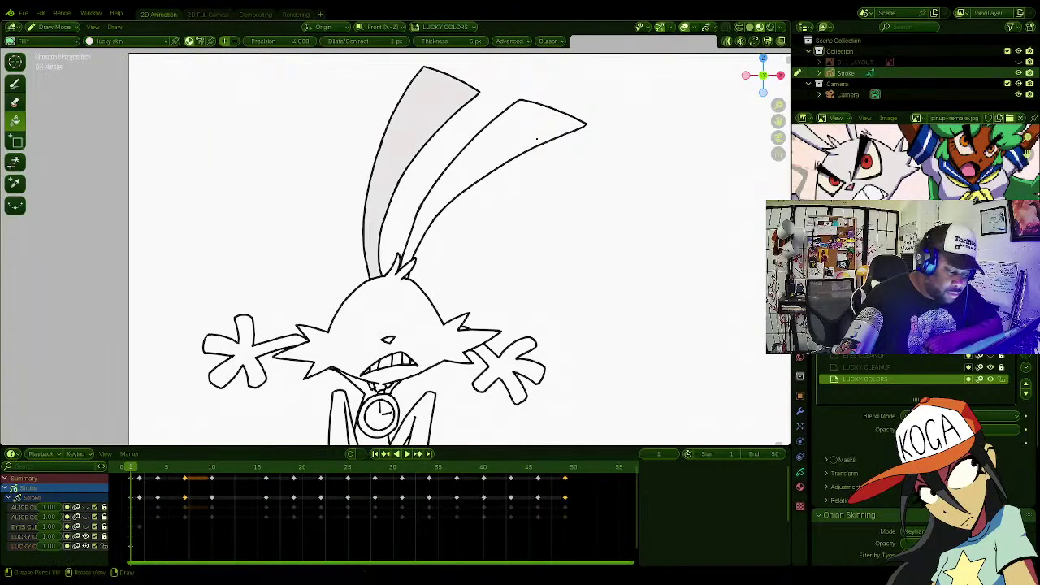
{"action": "left_click", "coordinate": [520, 134]}
{"action": "left_click", "coordinate": [399, 307]}
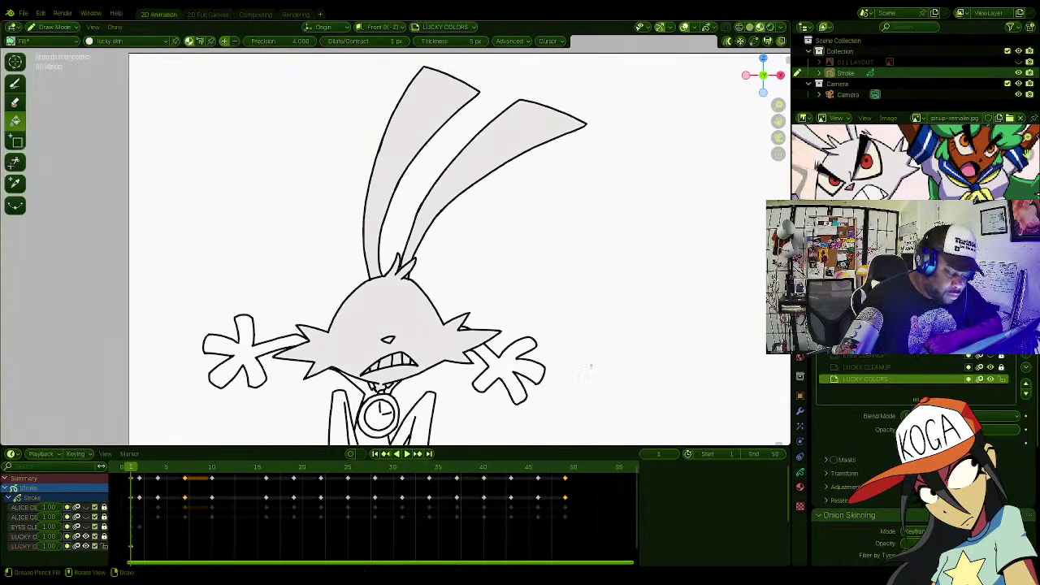
Step: Fill the rabbit's legs, feet, torso, arms and hands with the lucky skin material
{"action": "middle_click_drag", "start_coordinate": [537, 283], "coordinate": [575, 158], "text": "shift"}
{"action": "left_click", "coordinate": [350, 362]}
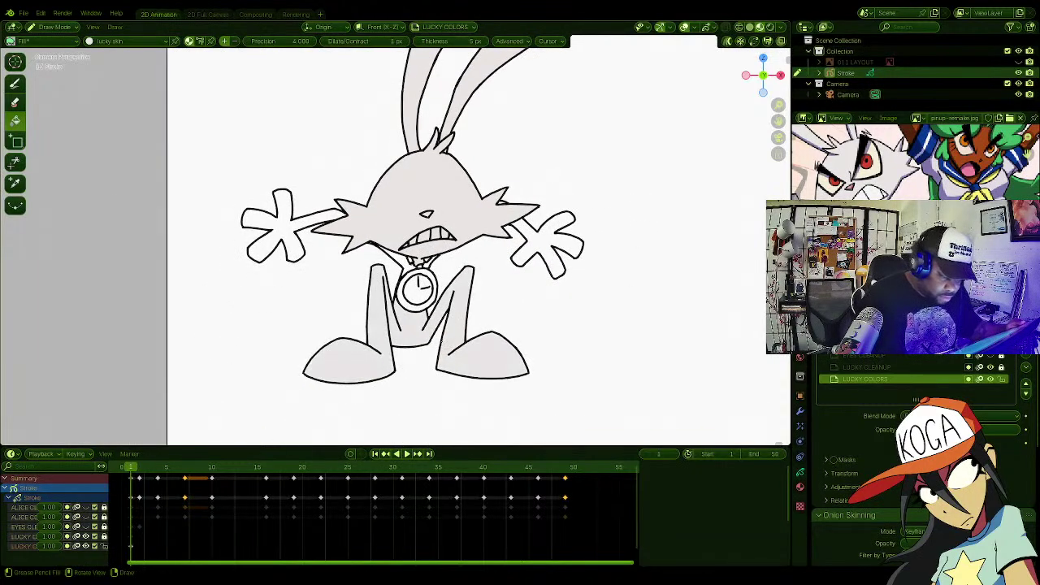
{"action": "left_click", "coordinate": [396, 257]}
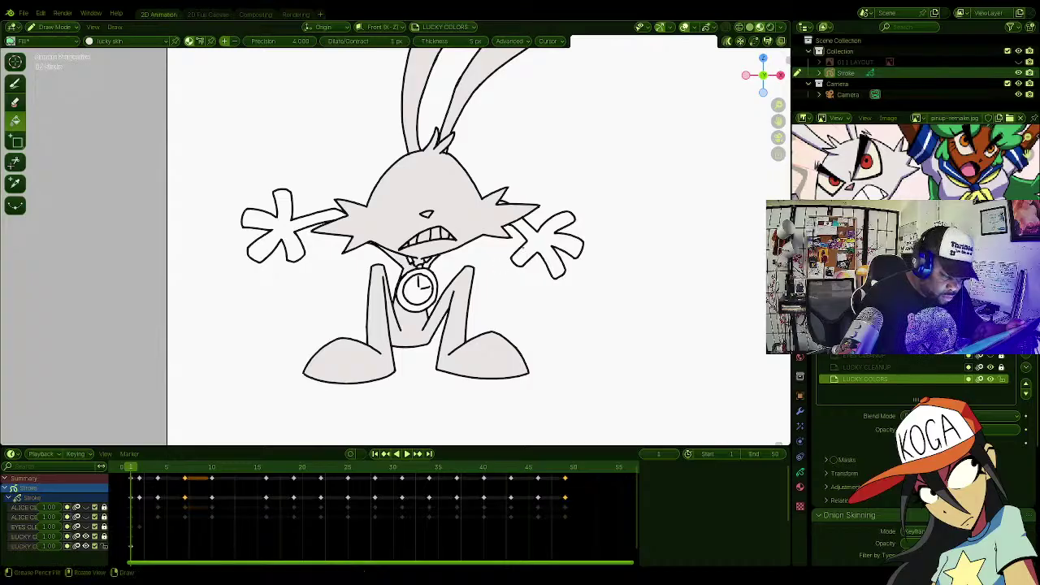
{"action": "left_click", "coordinate": [529, 245]}
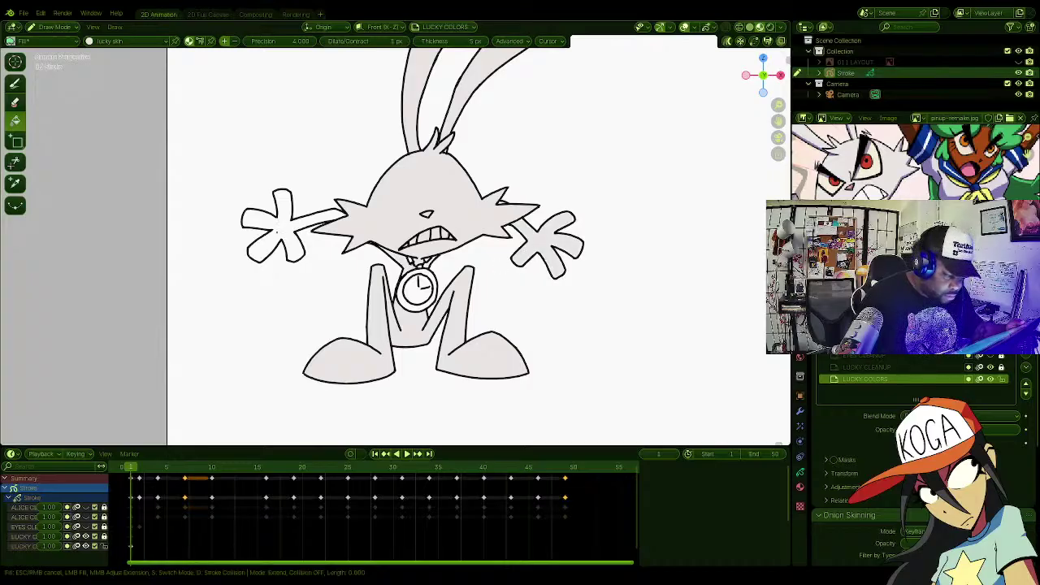
{"action": "left_click", "coordinate": [275, 236]}
{"action": "middle_click_drag", "start_coordinate": [513, 233], "coordinate": [532, 223], "text": "ctrl"}
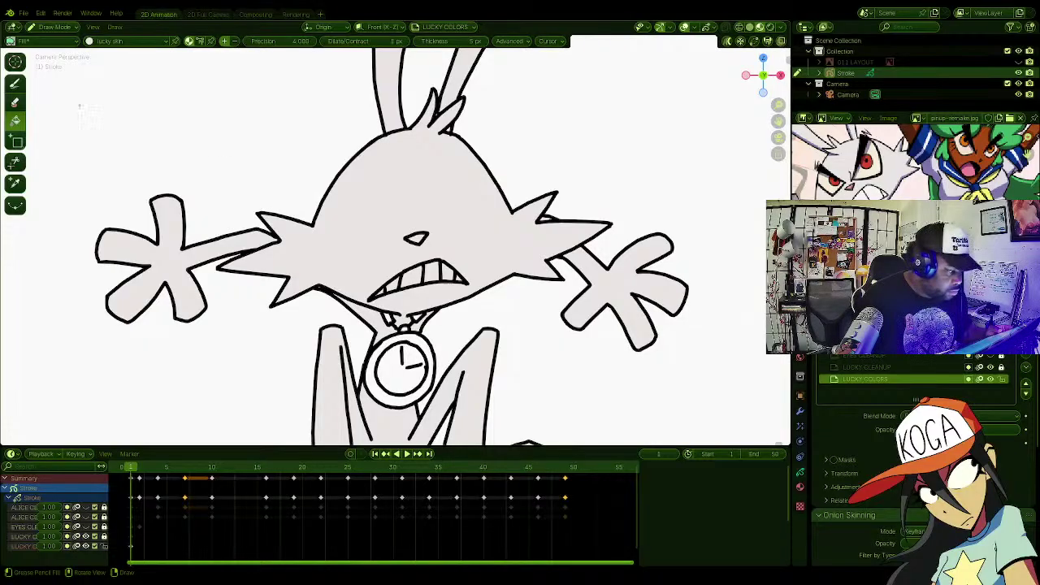
{"action": "key", "text": "d"}
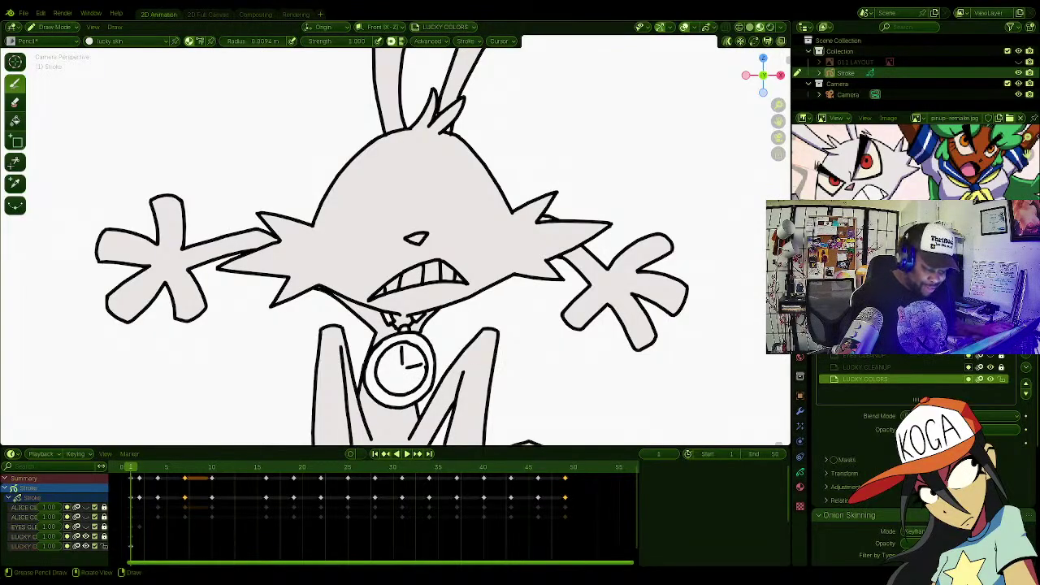
{"action": "middle_click_drag", "start_coordinate": [452, 228], "coordinate": [464, 292], "text": "shift"}
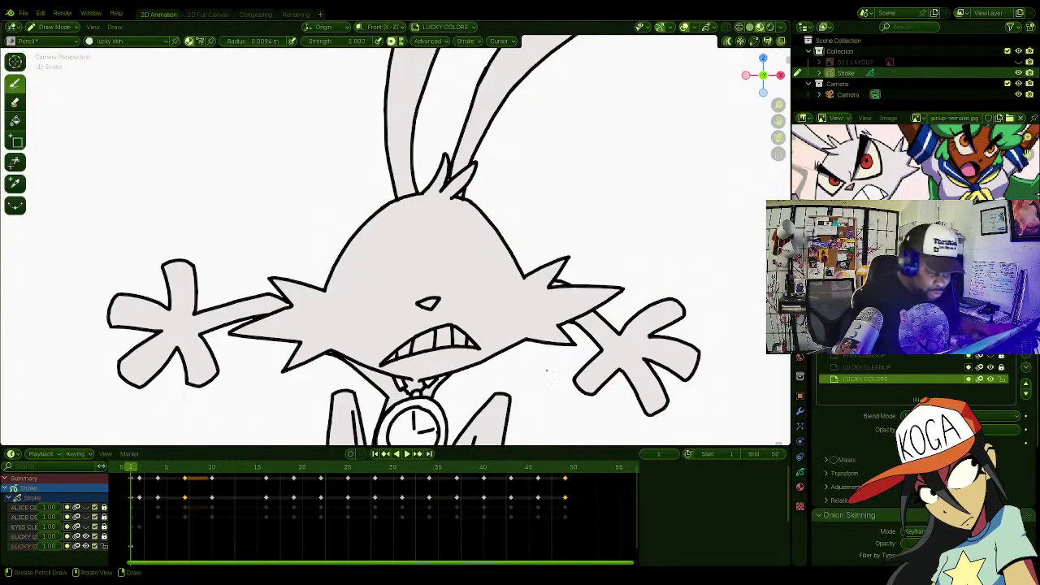
{"action": "mouse_move", "coordinate": [487, 353]}
{"action": "middle_mouse_down", "text": "shift"}
{"action": "mouse_move", "coordinate": [476, 332]}
{"action": "mouse_move", "coordinate": [496, 203]}
{"action": "mouse_move", "coordinate": [536, 227]}
{"action": "mouse_move", "coordinate": [551, 264]}
{"action": "middle_mouse_up", "text": "shift"}
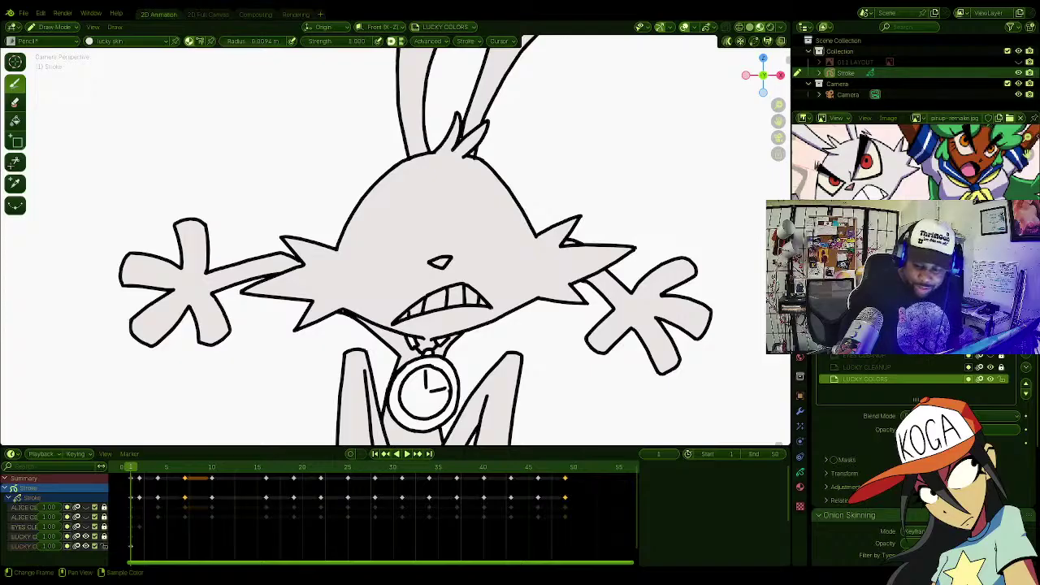
{"action": "scroll", "coordinate": [1025, 149], "scroll_direction": "up", "scroll_amount": 2}
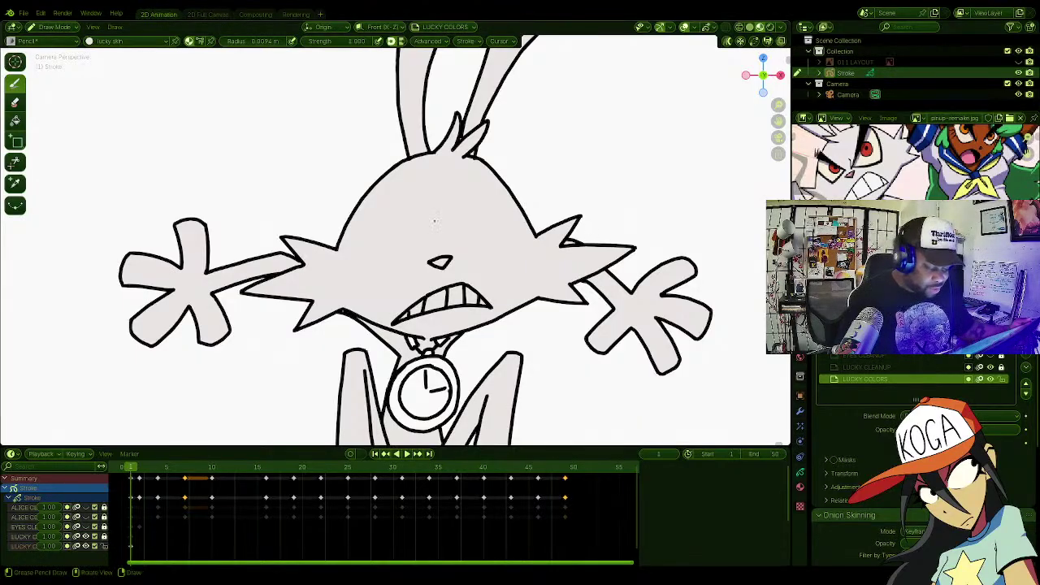
Step: Fill the rabbit's pocket watch and its chain with the watch 1 material
{"action": "left_click", "coordinate": [16, 121]}
{"action": "left_click", "coordinate": [130, 41]}
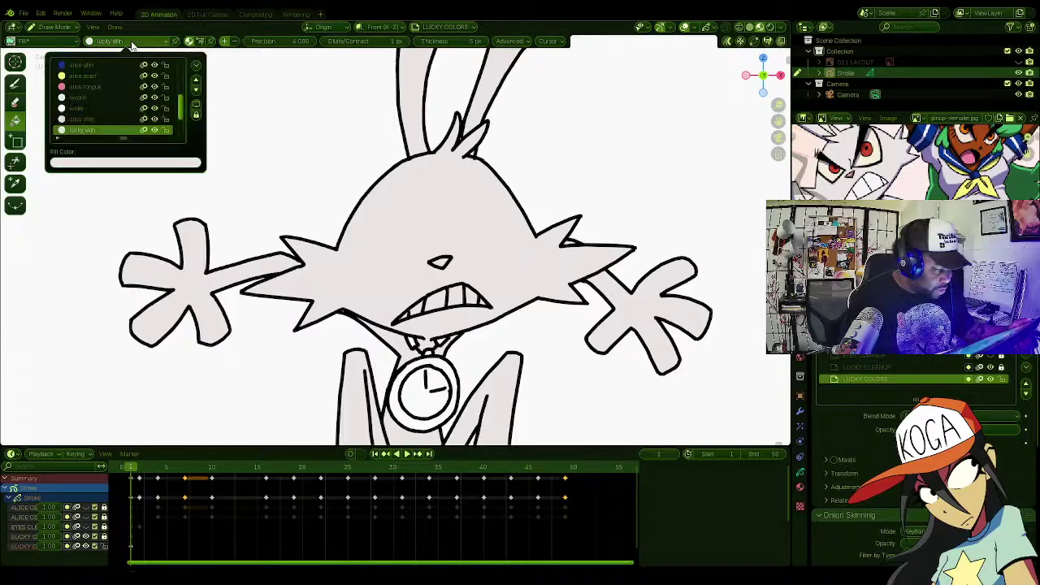
{"action": "scroll", "coordinate": [184, 114], "scroll_direction": "down", "scroll_amount": 4}
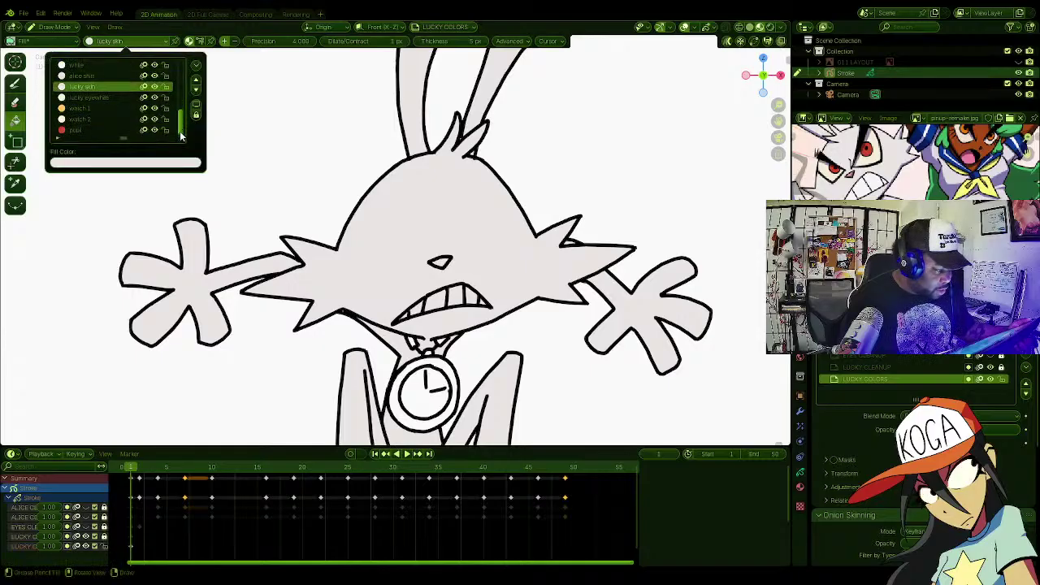
{"action": "left_click", "coordinate": [107, 110]}
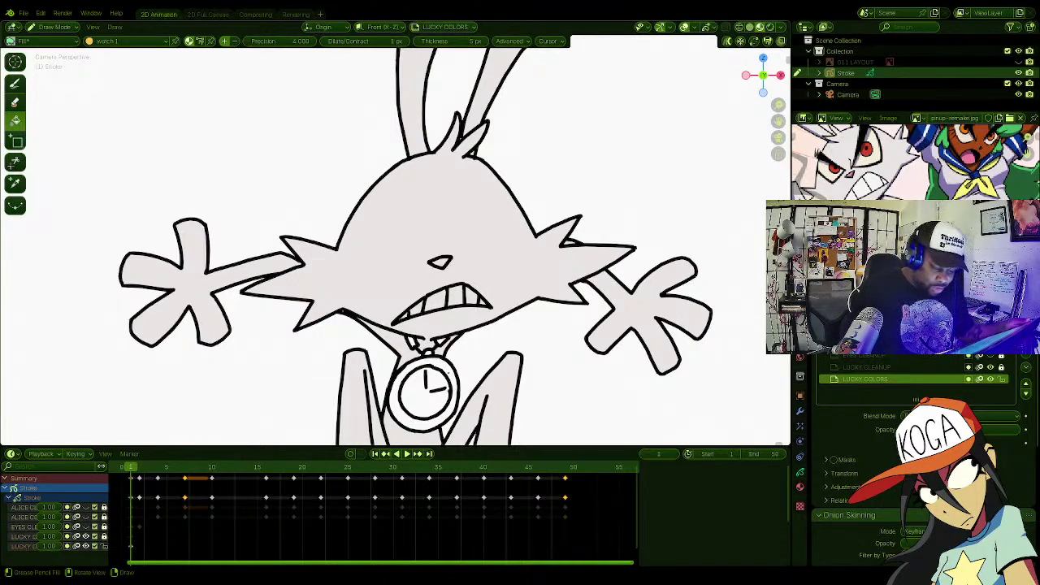
{"action": "left_click", "coordinate": [447, 382]}
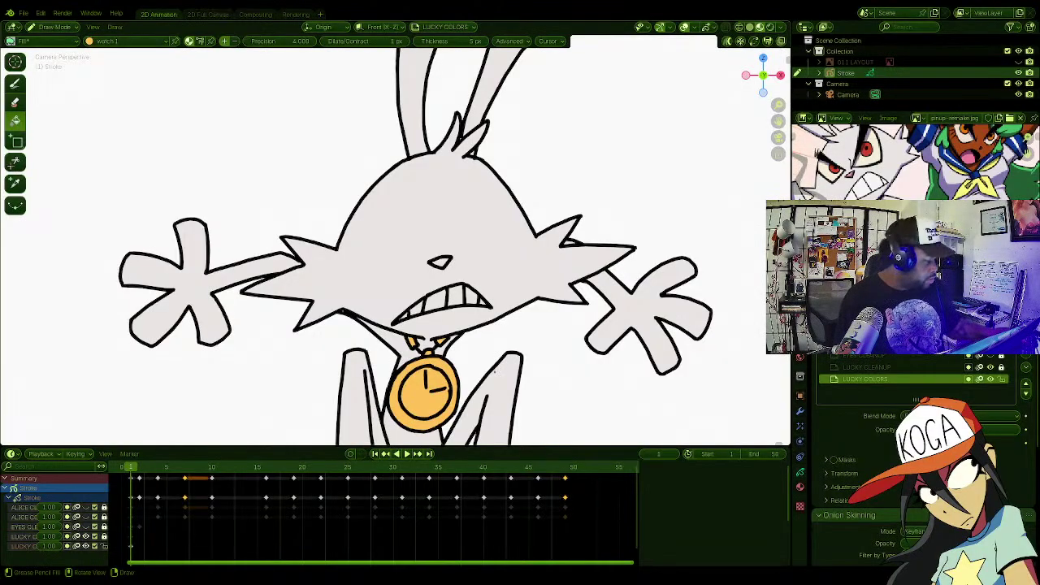
Step: Draw the cream dial over the inside of the rabbit's pocket watch with the Pencil and the watch 2 material
{"action": "middle_click_drag", "start_coordinate": [501, 363], "coordinate": [501, 368], "text": "ctrl"}
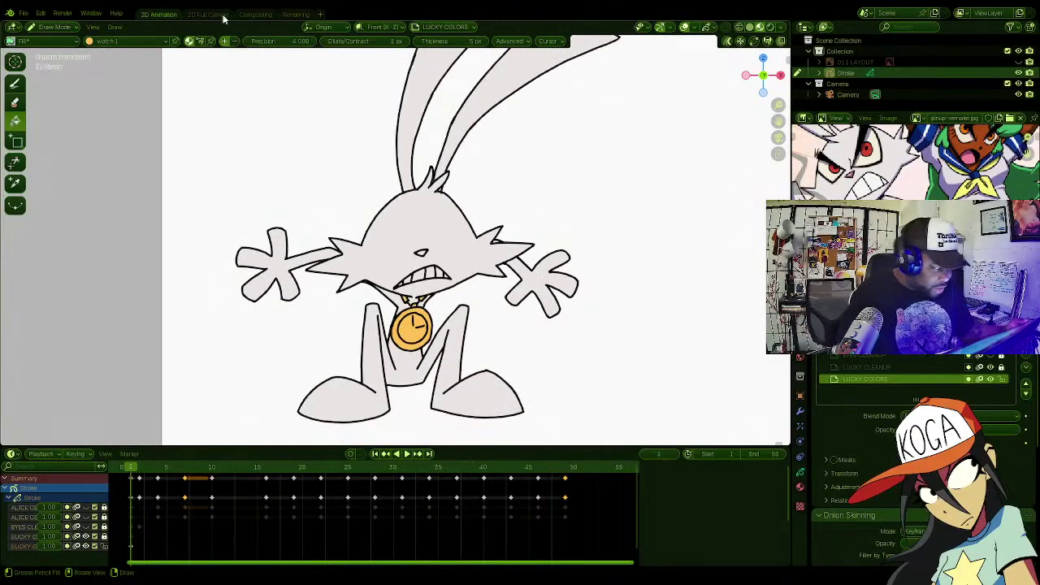
{"action": "left_click", "coordinate": [122, 41]}
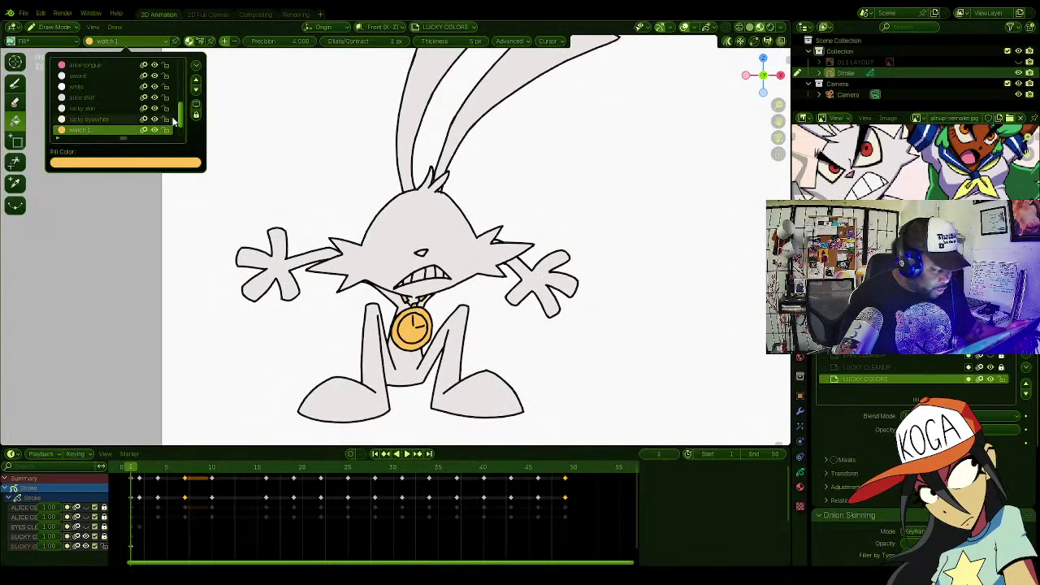
{"action": "left_click_drag", "start_coordinate": [182, 120], "coordinate": [182, 128]}
{"action": "left_click", "coordinate": [90, 120]}
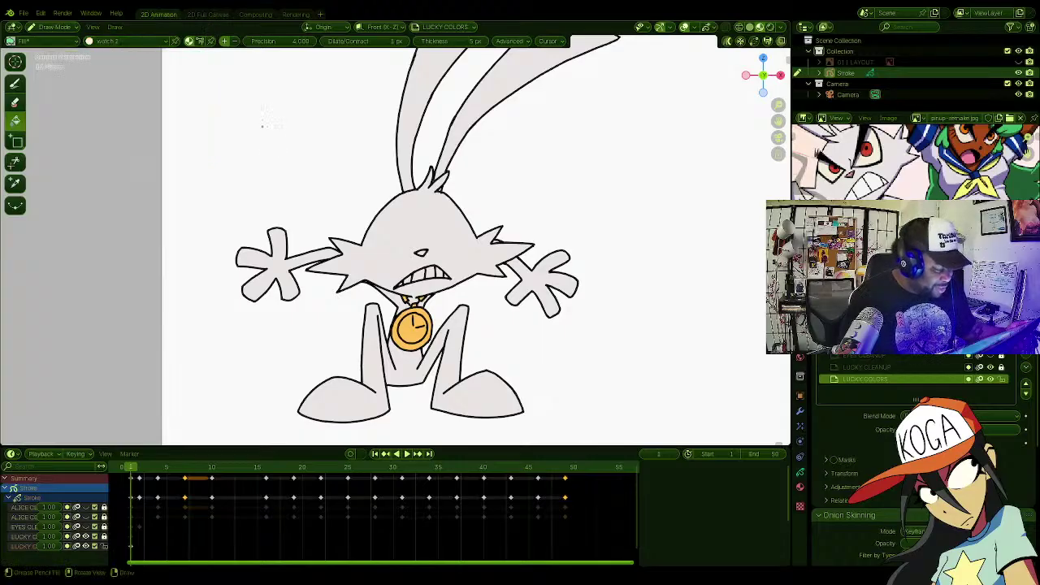
{"action": "middle_click_drag", "start_coordinate": [331, 187], "coordinate": [458, 187], "text": "ctrl"}
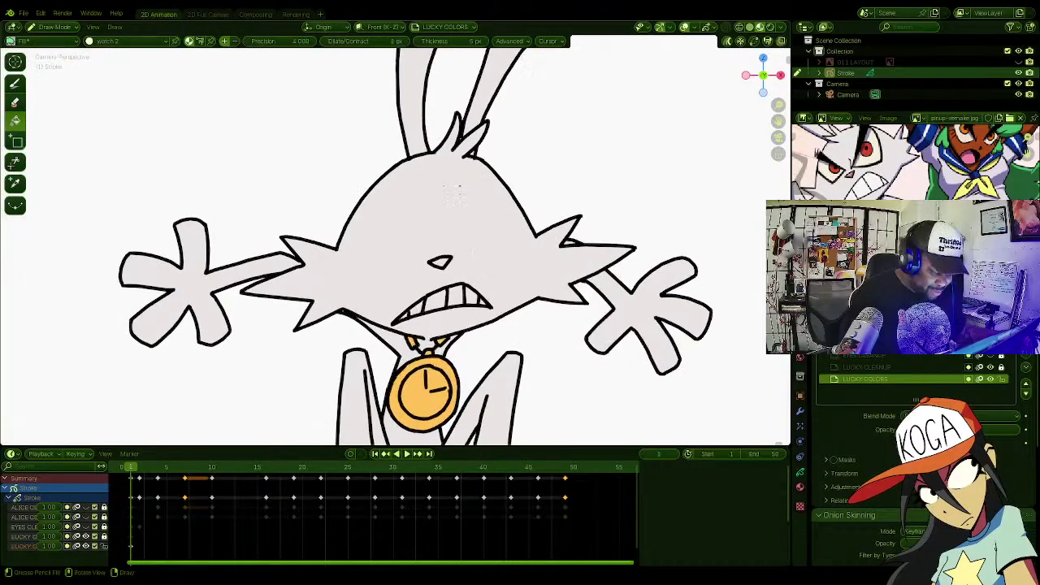
{"action": "middle_click_drag", "start_coordinate": [461, 303], "coordinate": [463, 221], "text": "shift"}
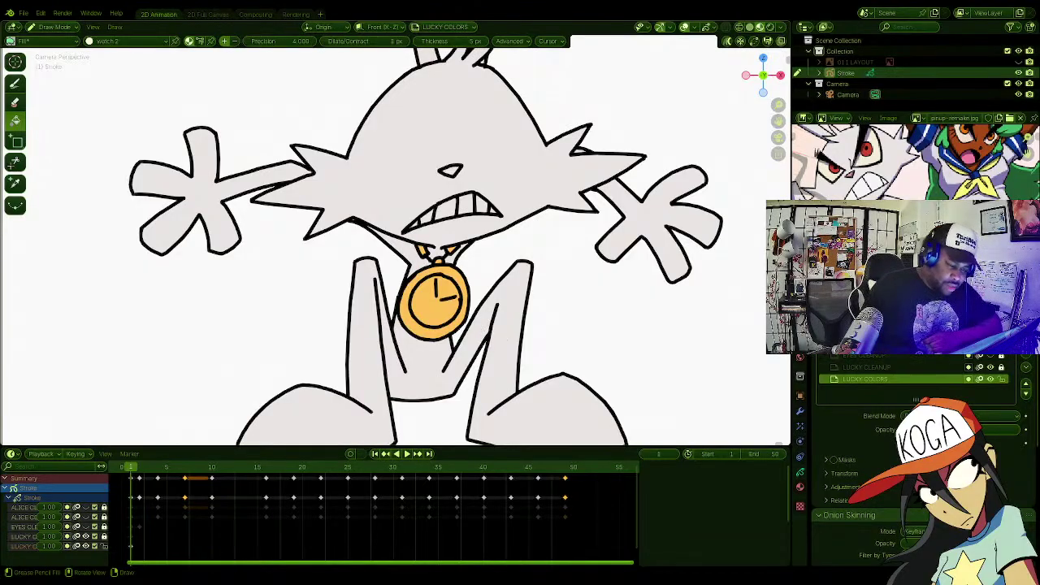
{"action": "left_click", "coordinate": [15, 83]}
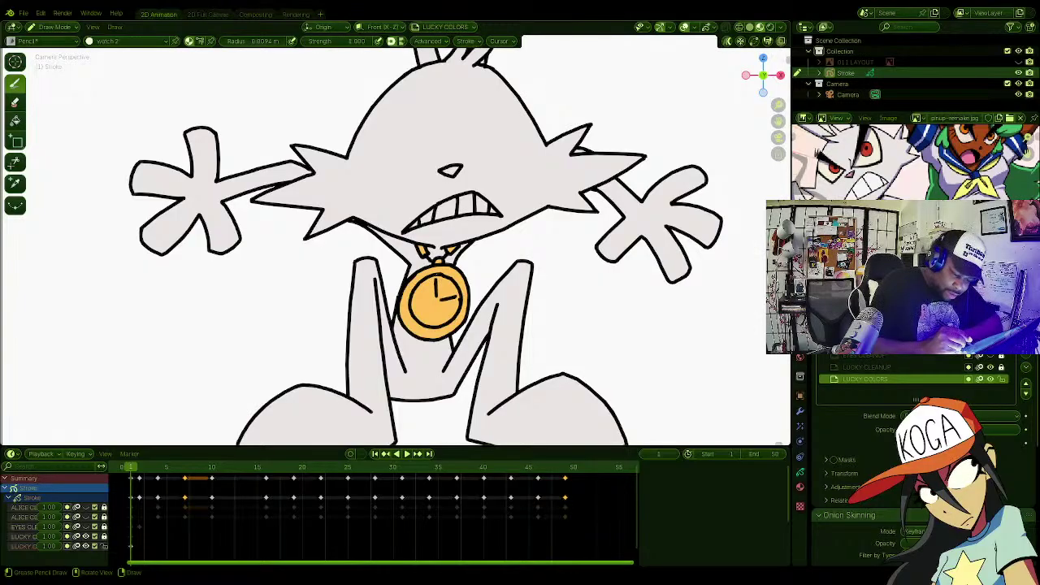
{"action": "mouse_move", "coordinate": [419, 284]}
{"action": "left_mouse_down"}
{"action": "mouse_move", "coordinate": [424, 318]}
{"action": "mouse_move", "coordinate": [439, 323]}
{"action": "left_mouse_up"}
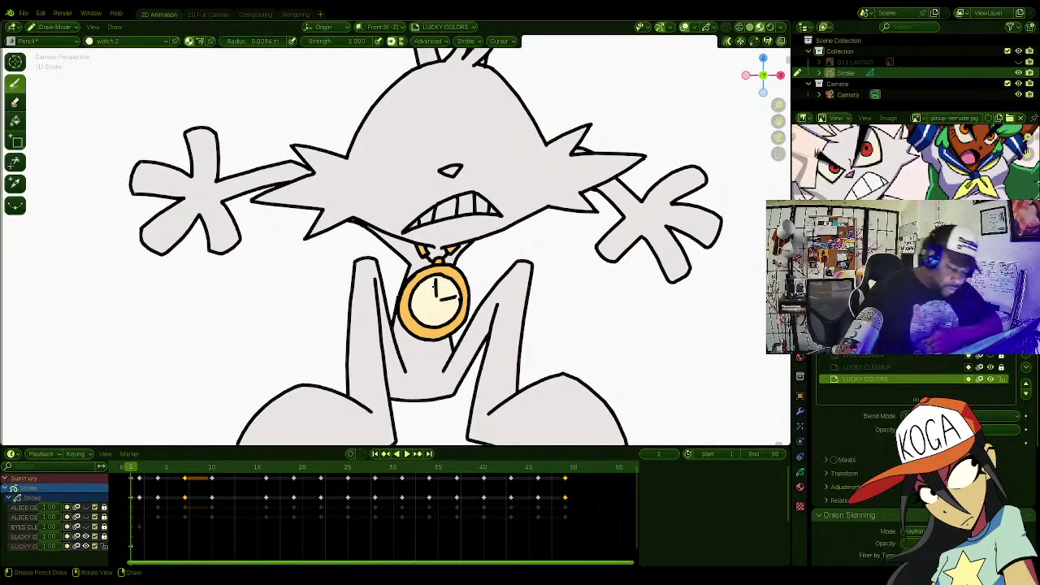
Step: Colour the rabbit's teeth with the white material
{"action": "left_click", "coordinate": [128, 42]}
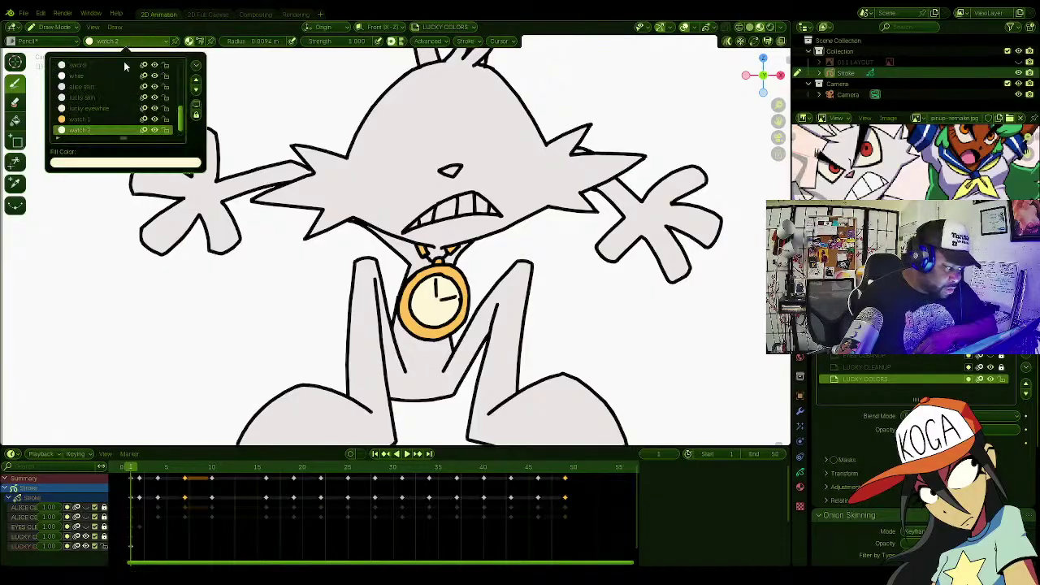
{"action": "left_click", "coordinate": [81, 119]}
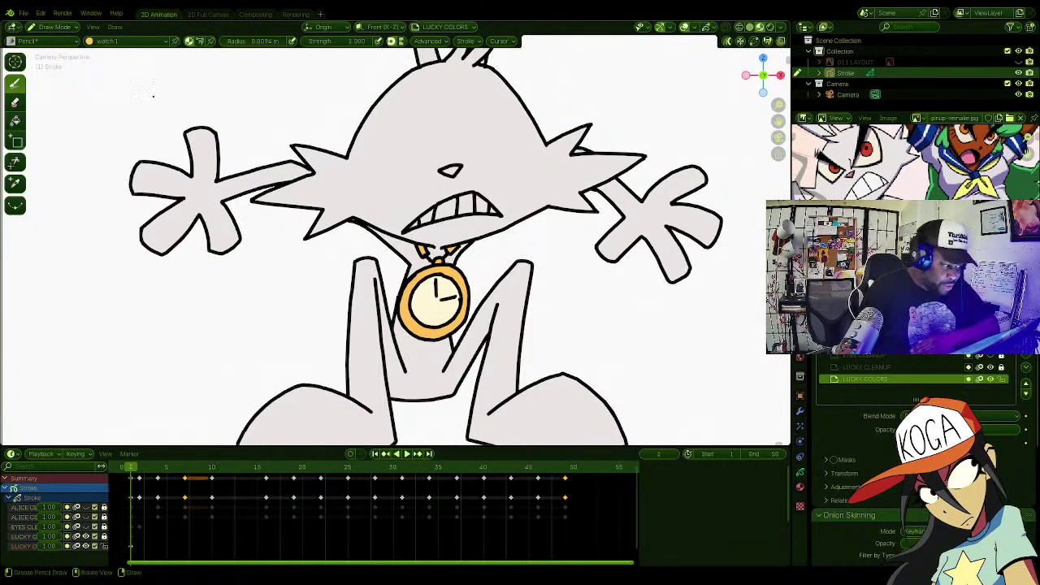
{"action": "left_click", "coordinate": [137, 42]}
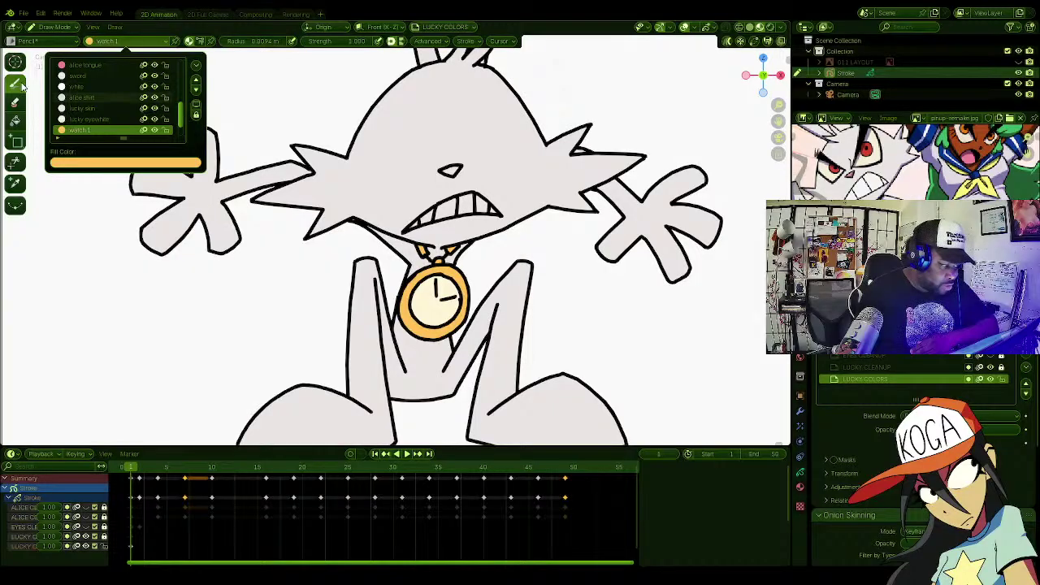
{"action": "left_click", "coordinate": [77, 87]}
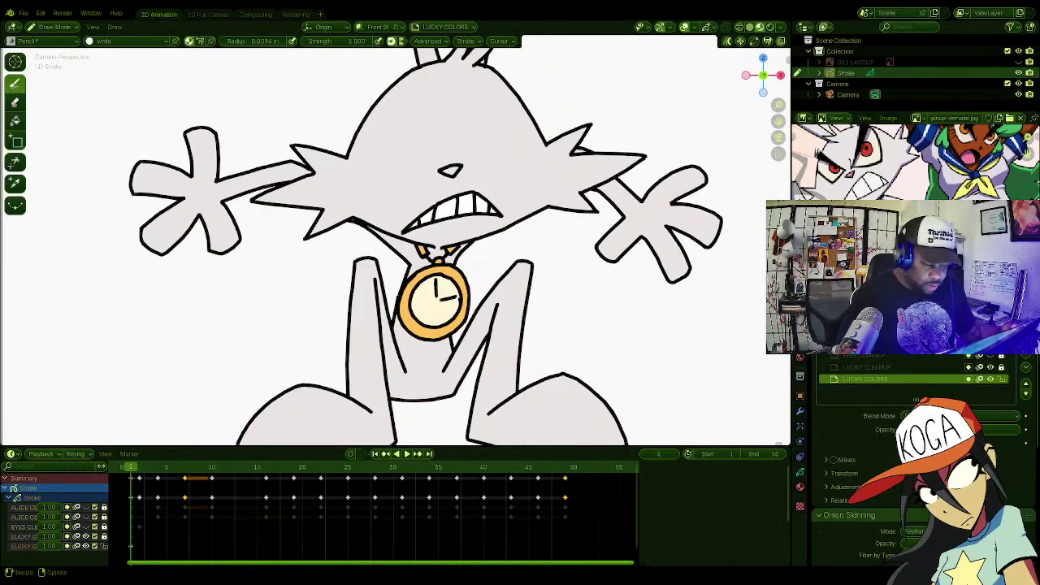
Step: Create a new material with stroke off and fill on, and sample its fill colour from the pink nose in the reference image
{"action": "left_click", "coordinate": [801, 487]}
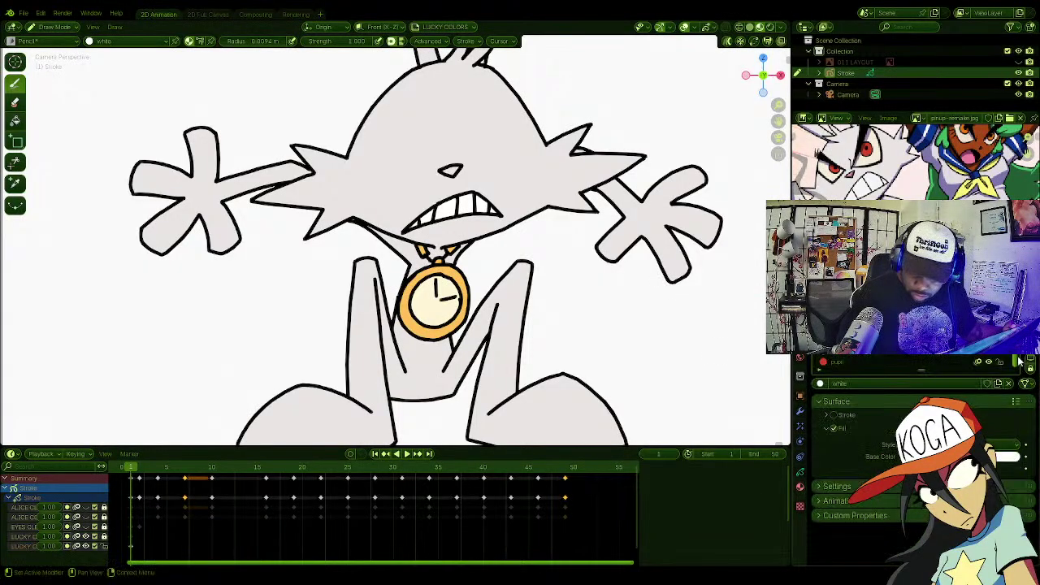
{"action": "left_click", "coordinate": [1030, 290]}
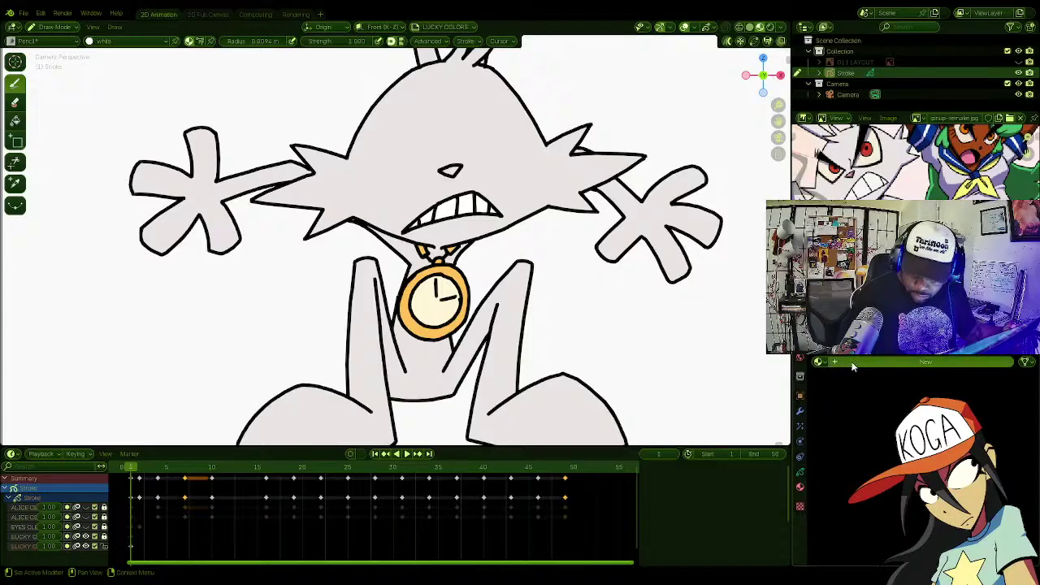
{"action": "left_click", "coordinate": [853, 365]}
{"action": "left_click", "coordinate": [845, 417]}
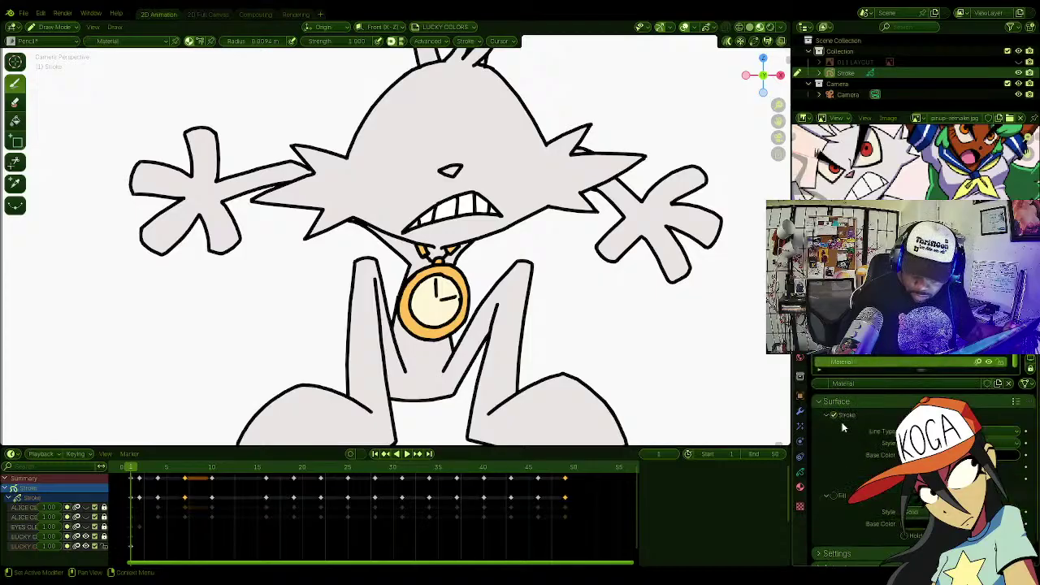
{"action": "left_click", "coordinate": [841, 499]}
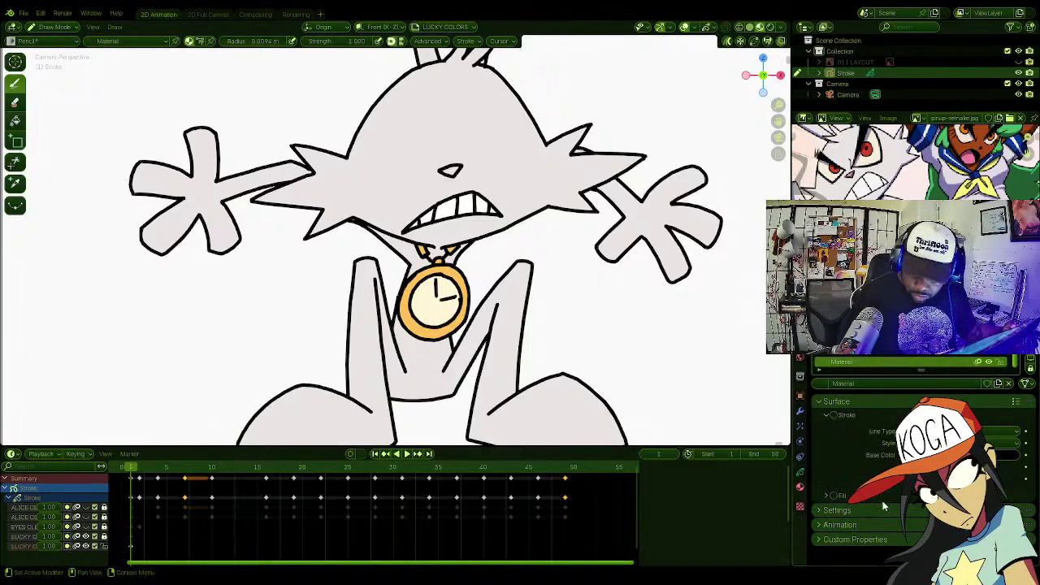
{"action": "left_click", "coordinate": [826, 495]}
{"action": "left_click", "coordinate": [975, 454]}
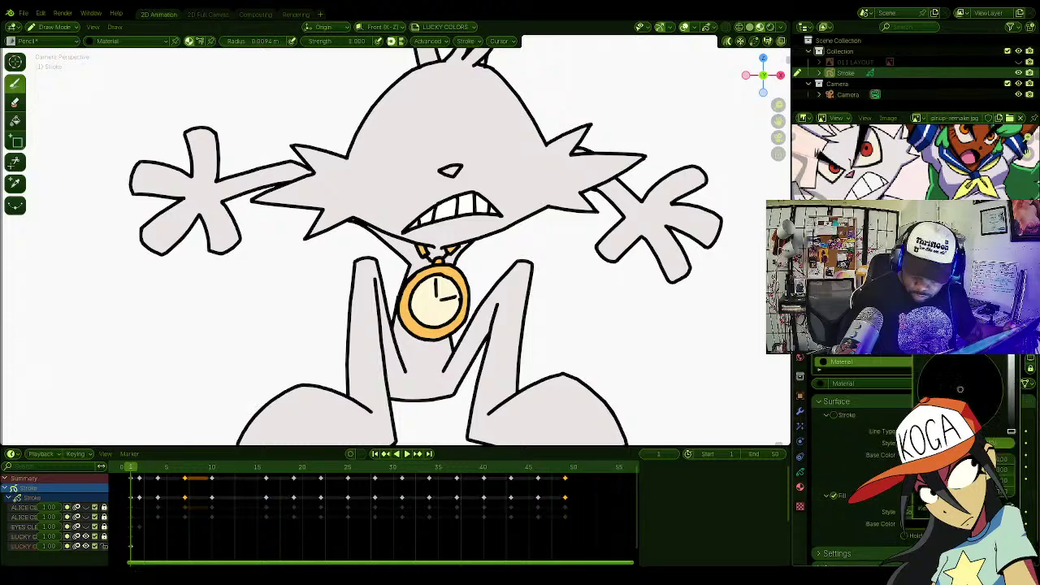
{"action": "left_click", "coordinate": [1008, 509]}
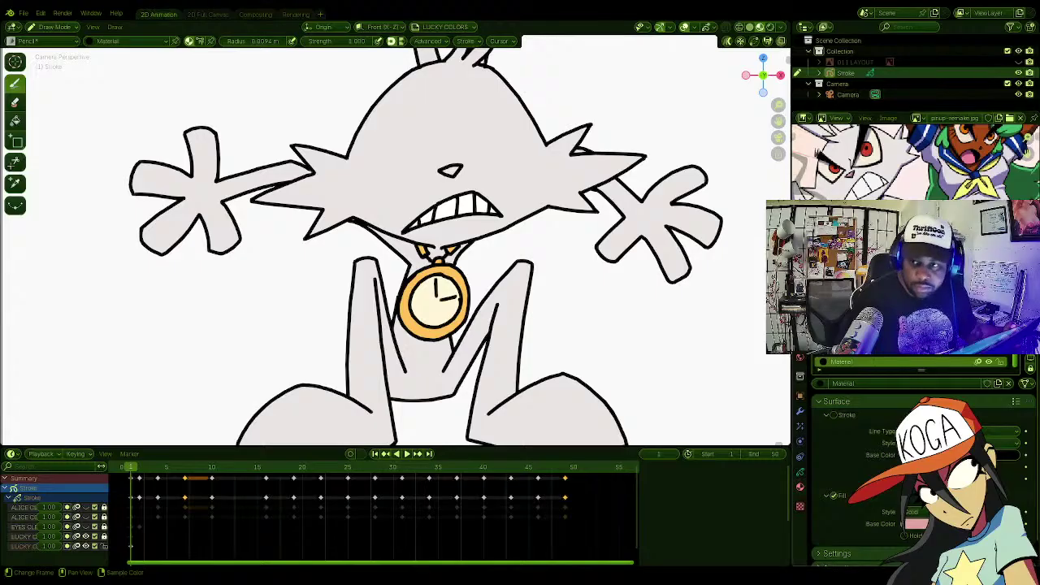
{"action": "left_click", "coordinate": [855, 169]}
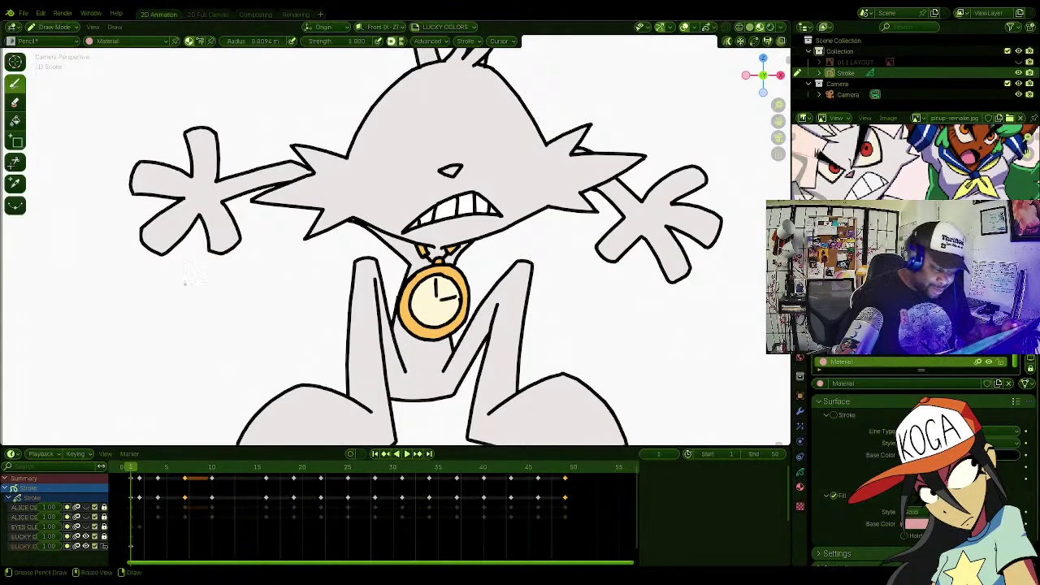
Step: Fill the rabbit's nose with the new pink material
{"action": "left_click", "coordinate": [15, 120]}
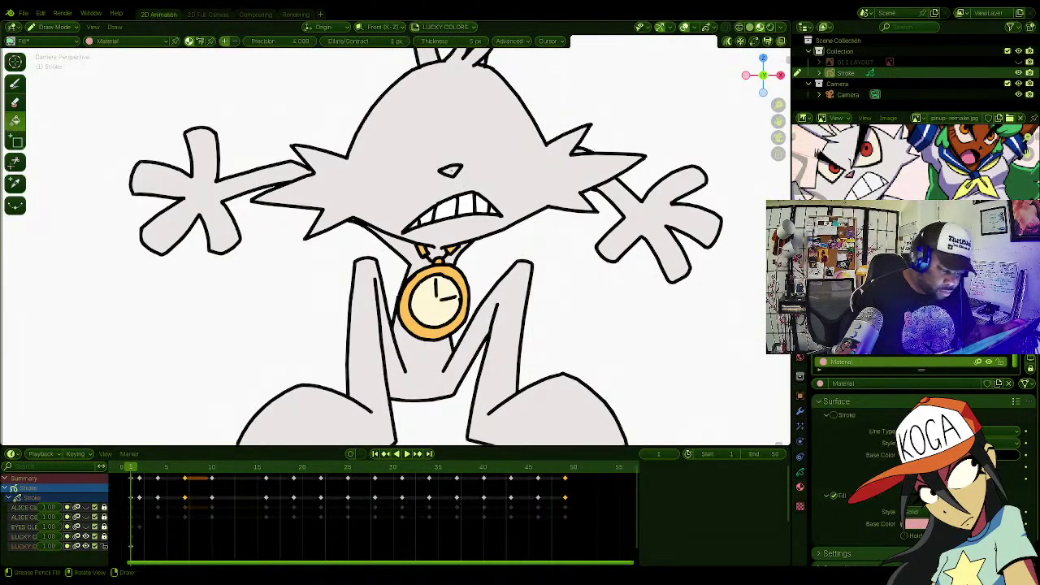
{"action": "left_click", "coordinate": [449, 170]}
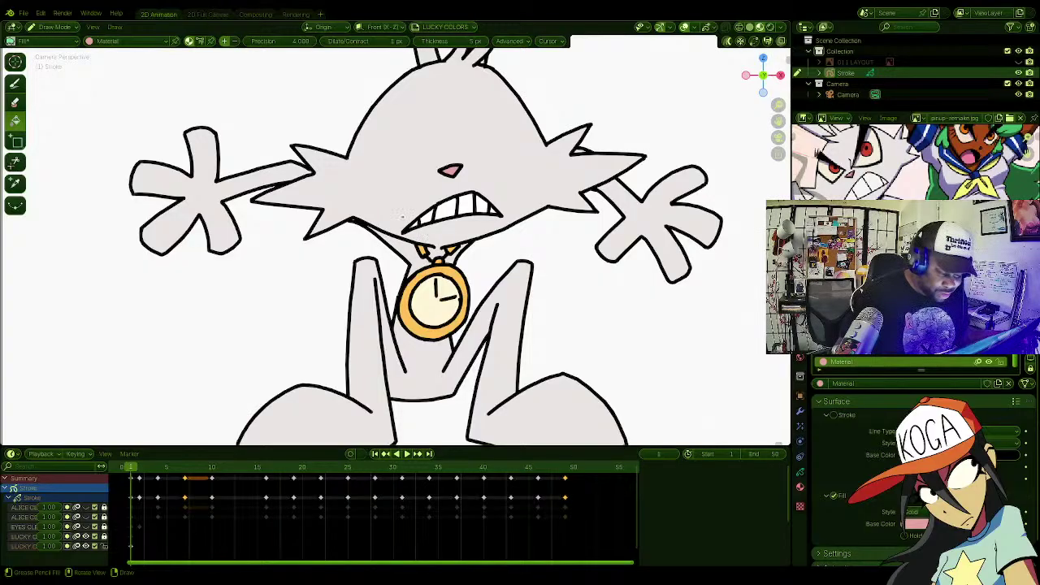
{"action": "scroll", "coordinate": [421, 244], "scroll_direction": "down", "scroll_amount": 3}
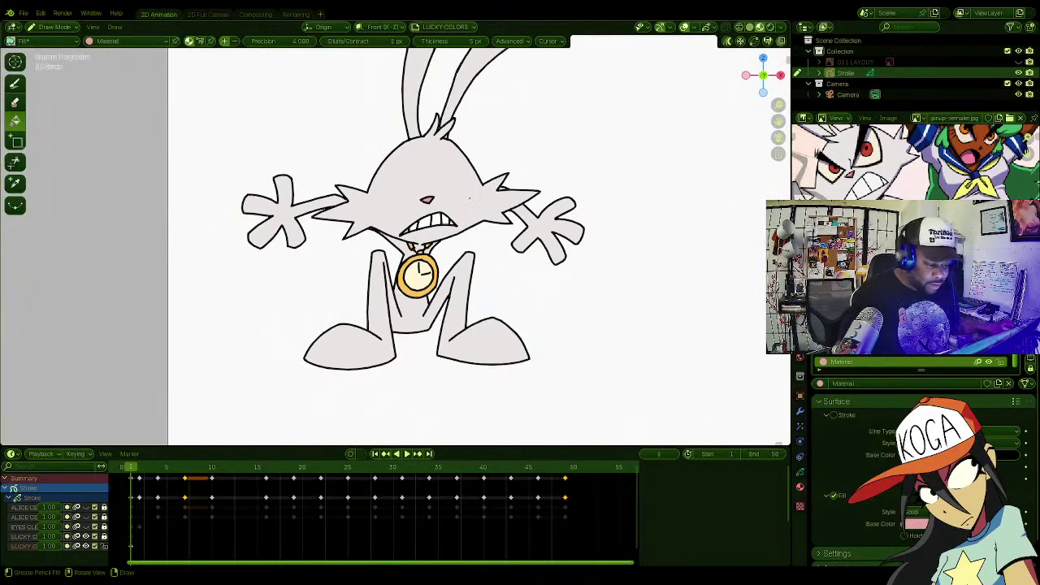
{"action": "scroll", "coordinate": [469, 198], "scroll_direction": "up", "scroll_amount": 2}
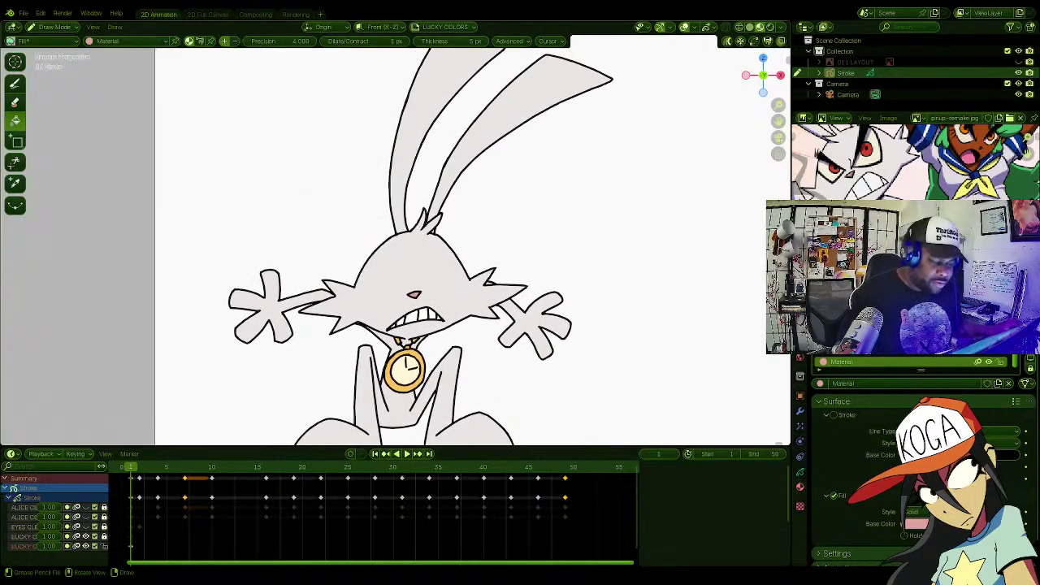
Step: Show the EYES CLEANUP layer and make it the active layer
{"action": "middle_click_drag", "start_coordinate": [594, 221], "coordinate": [532, 218], "text": "shift"}
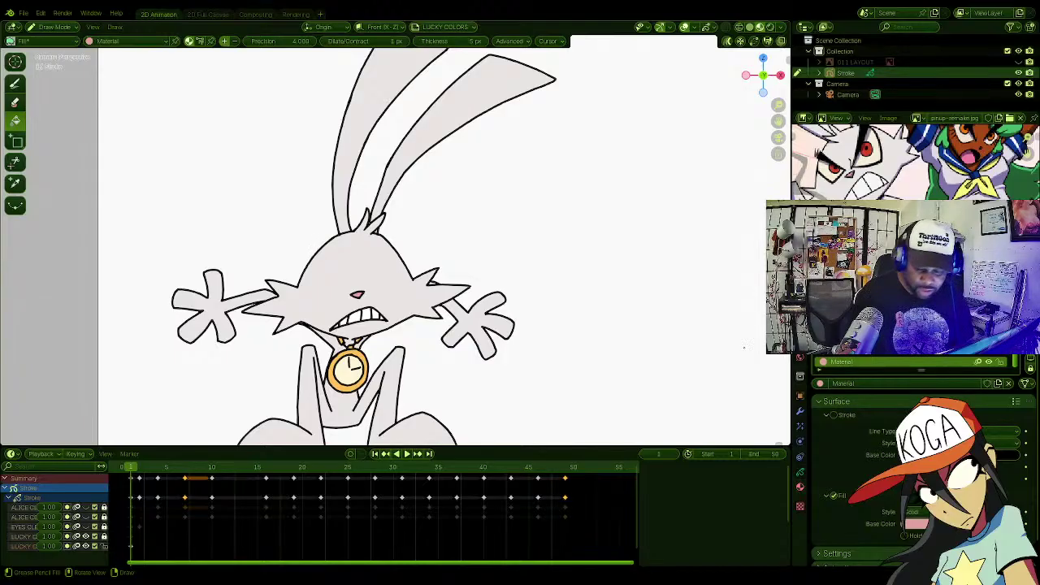
{"action": "left_click", "coordinate": [800, 475]}
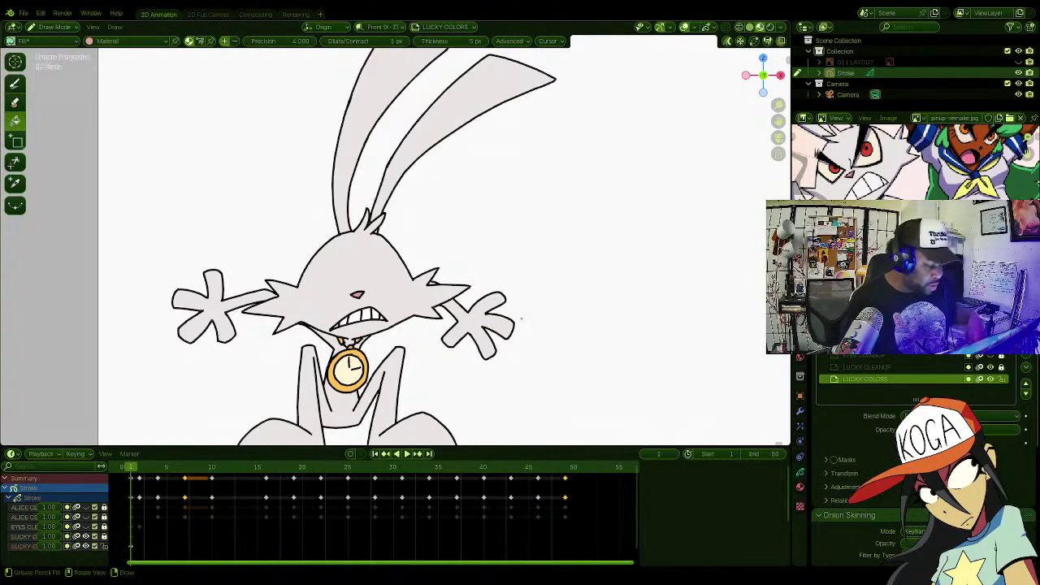
{"action": "middle_click_drag", "start_coordinate": [522, 305], "coordinate": [520, 345], "text": "ctrl"}
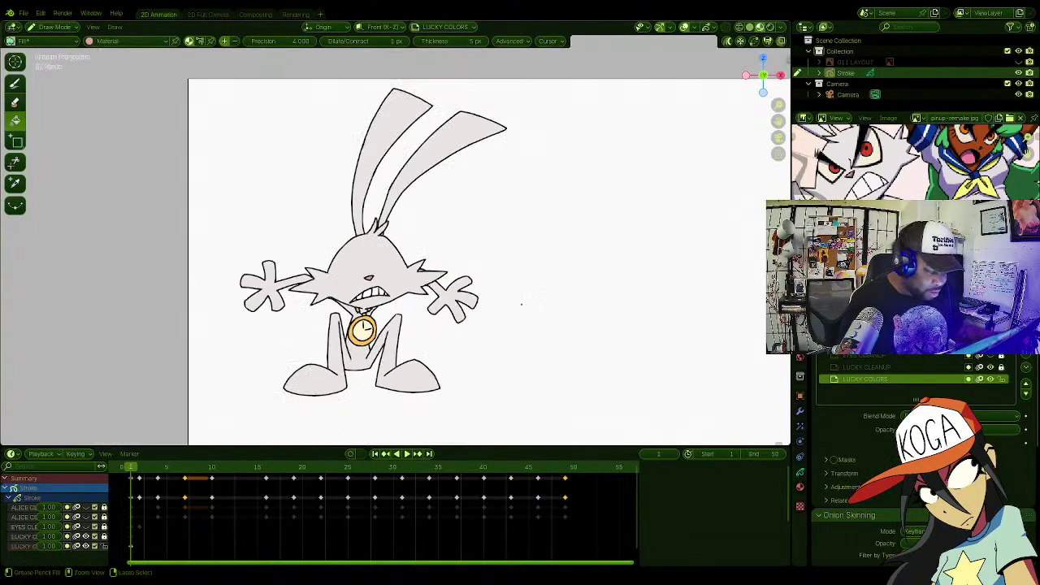
{"action": "middle_click_drag", "start_coordinate": [556, 286], "coordinate": [465, 281], "text": "shift"}
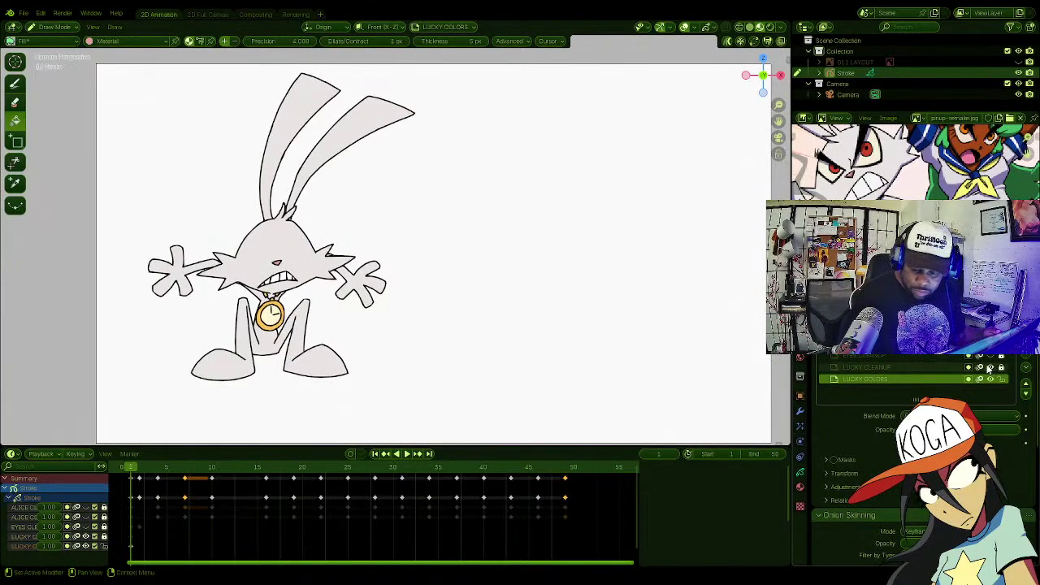
{"action": "left_click", "coordinate": [993, 361]}
{"action": "left_click", "coordinate": [855, 356]}
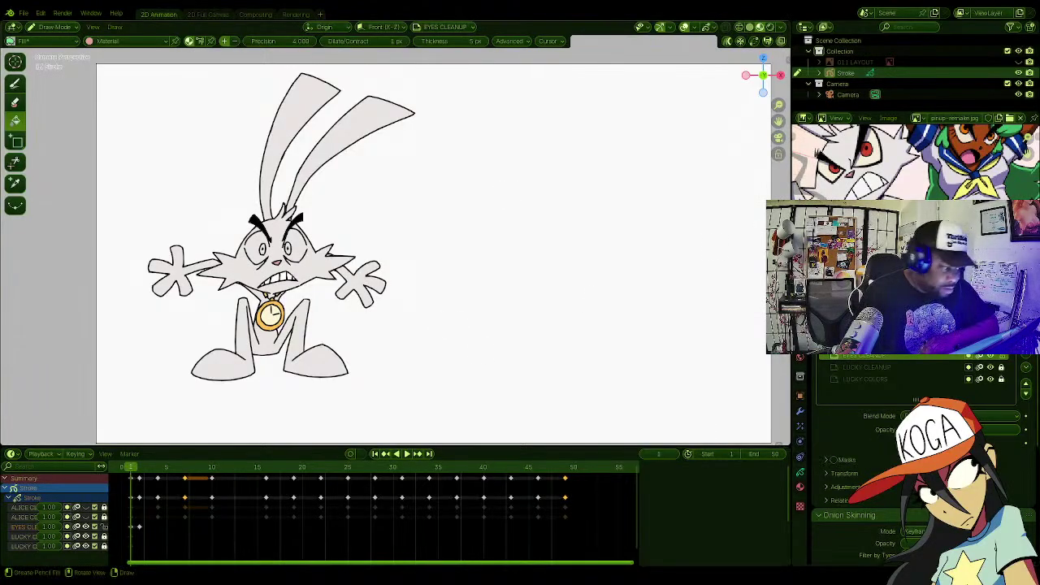
Step: Make lucky eyewhite the active material for filling the rabbit's eyes
{"action": "left_click", "coordinate": [126, 42]}
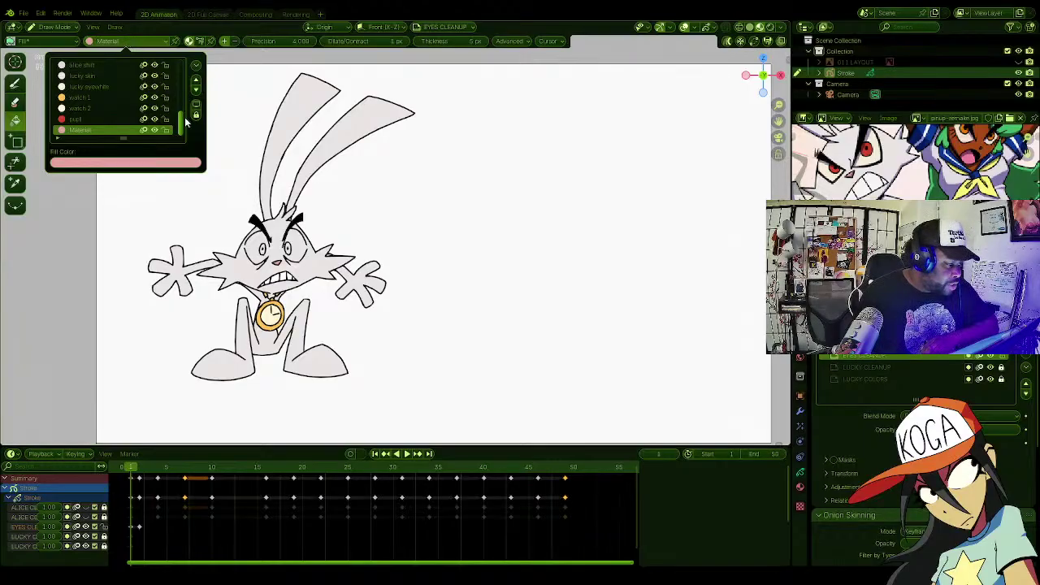
{"action": "scroll", "coordinate": [187, 126], "scroll_direction": "up", "scroll_amount": 1}
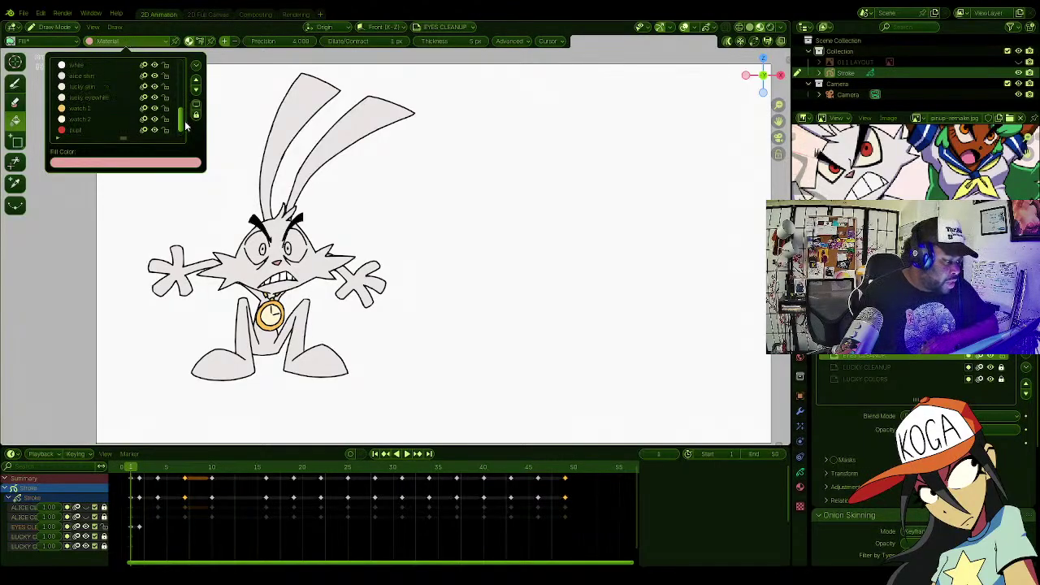
{"action": "scroll", "coordinate": [185, 122], "scroll_direction": "up", "scroll_amount": 4}
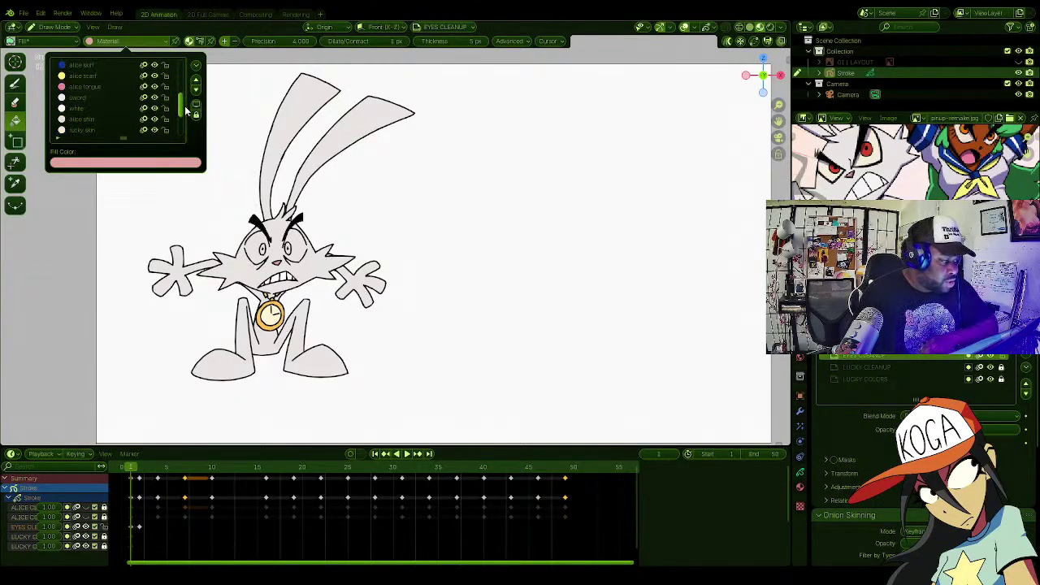
{"action": "scroll", "coordinate": [185, 106], "scroll_direction": "up", "scroll_amount": 1}
{"action": "scroll", "coordinate": [182, 114], "scroll_direction": "down", "scroll_amount": 5}
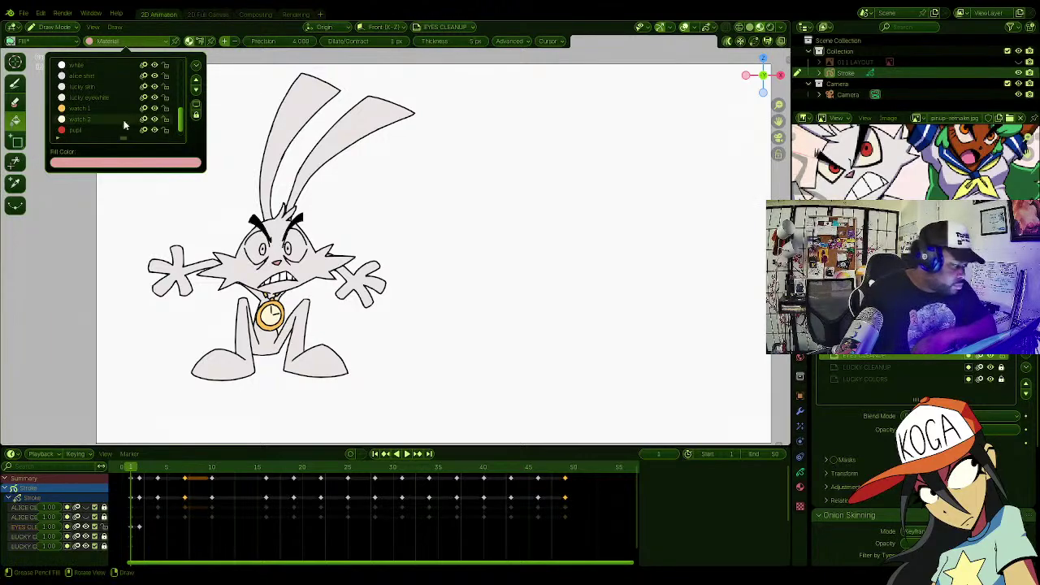
{"action": "left_click", "coordinate": [104, 97]}
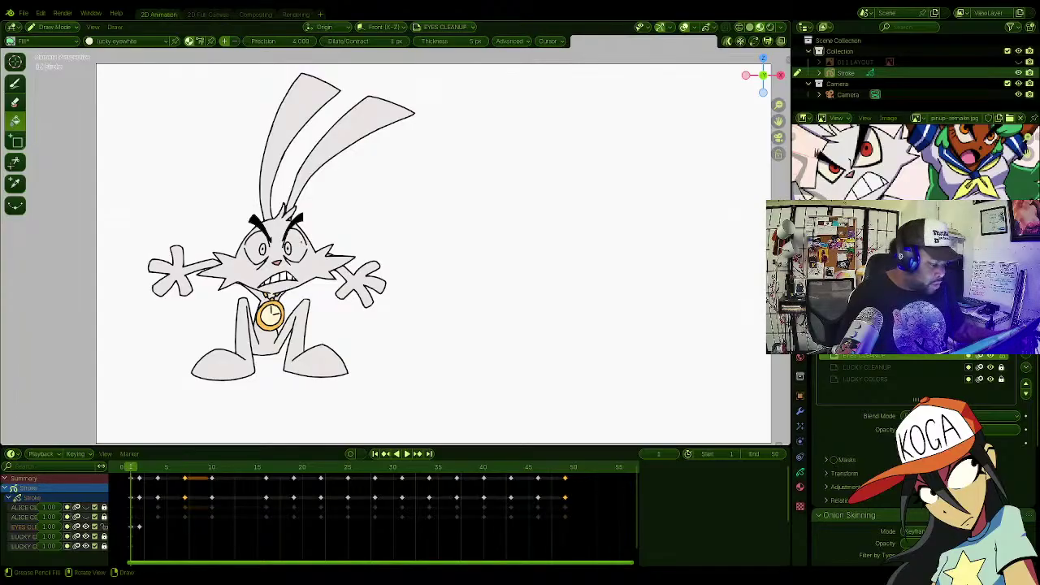
Step: Try to fill the white of the rabbit's eye with lucky eyewhite on the EYES CLEANUP layer
{"action": "scroll", "coordinate": [256, 193], "scroll_direction": "up", "scroll_amount": 5}
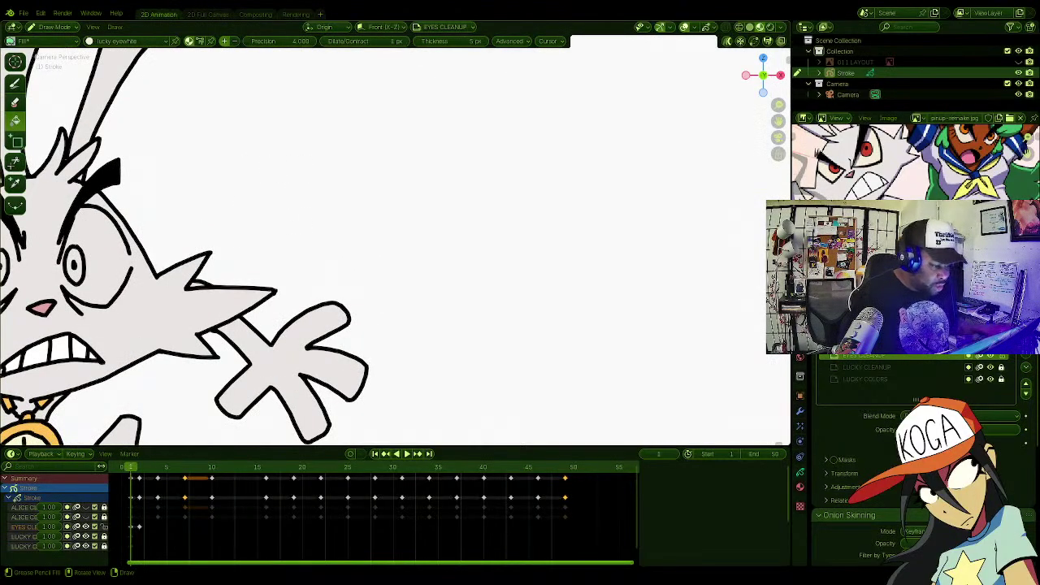
{"action": "middle_click_drag", "start_coordinate": [257, 193], "coordinate": [732, 197], "text": "shift"}
{"action": "middle_click_drag", "start_coordinate": [634, 221], "coordinate": [510, 244], "text": "shift"}
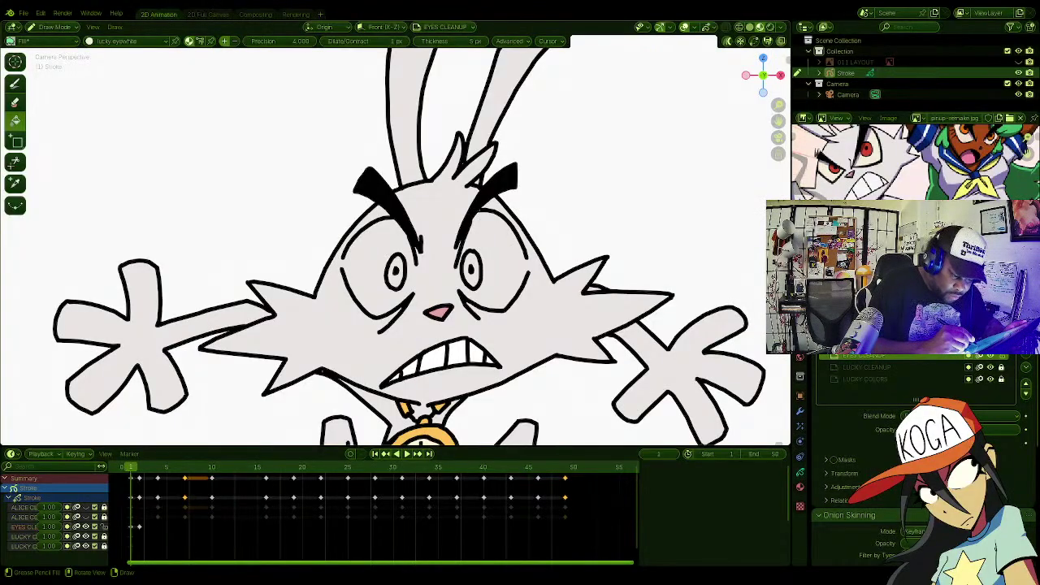
{"action": "left_click", "coordinate": [469, 219]}
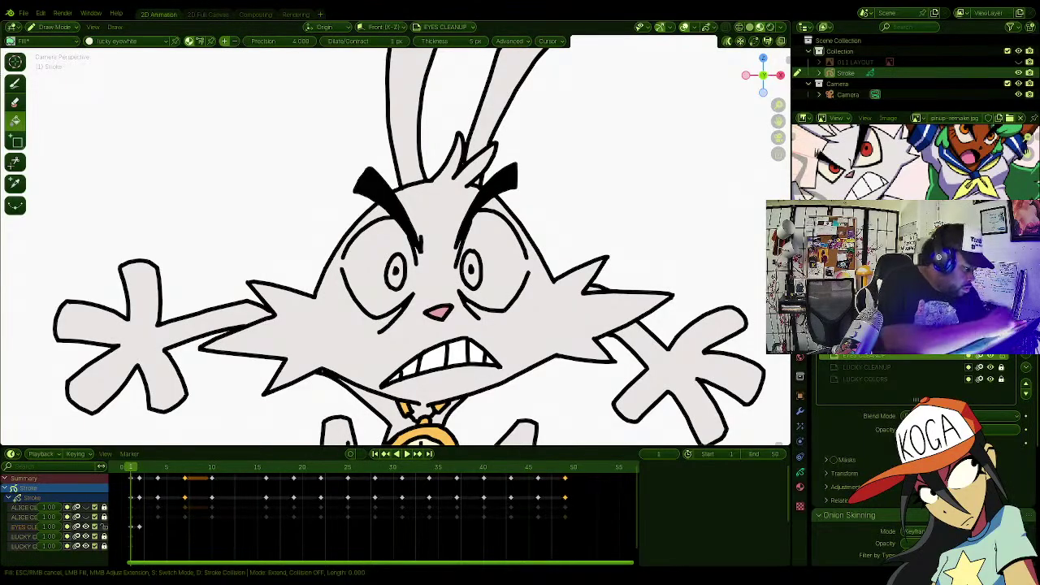
Step: Switch to the Pencil brush, duplicate the EYES CLEANUP layer with empty keyframes and name the copy Eye Color
{"action": "left_click", "coordinate": [15, 83]}
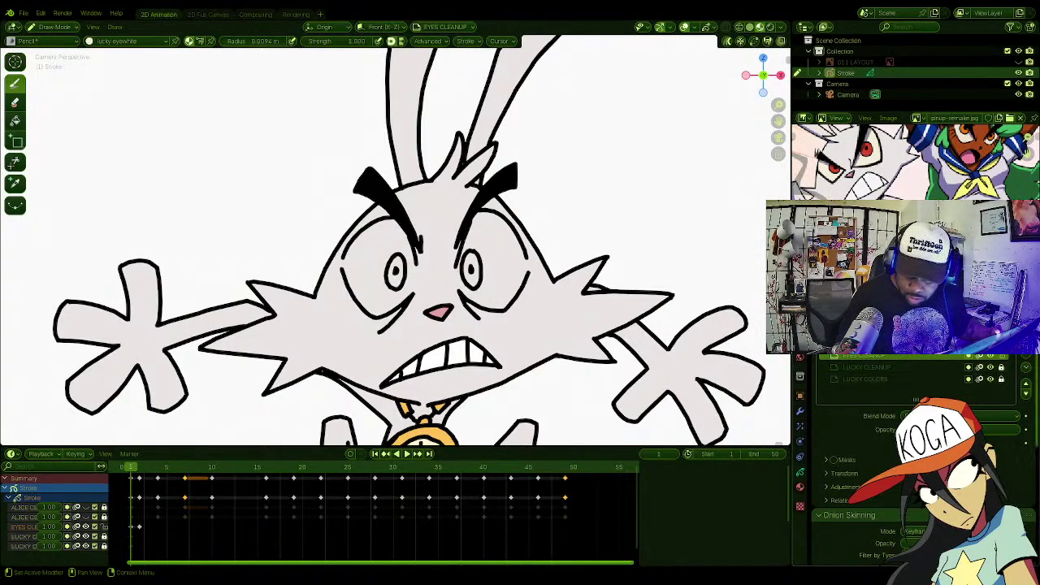
{"action": "left_click", "coordinate": [1026, 369]}
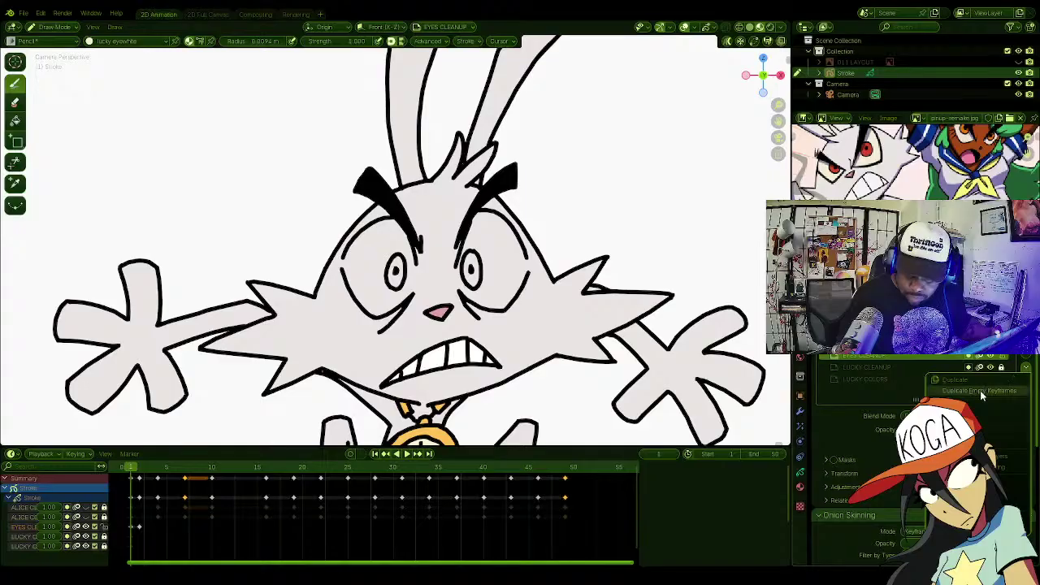
{"action": "left_click", "coordinate": [981, 392]}
{"action": "double_click", "coordinate": [881, 357]}
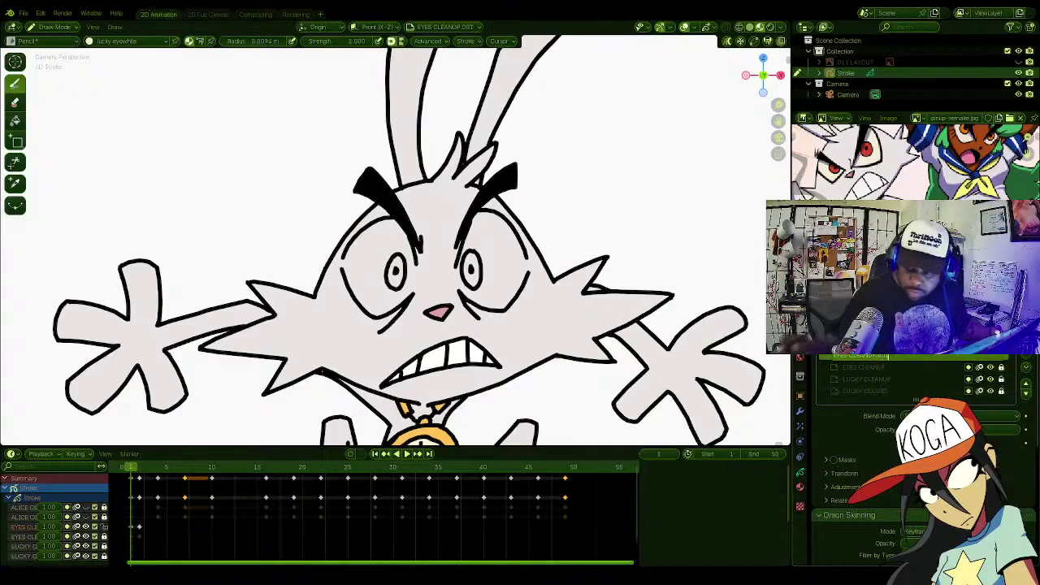
{"action": "type", "text": "eye"}
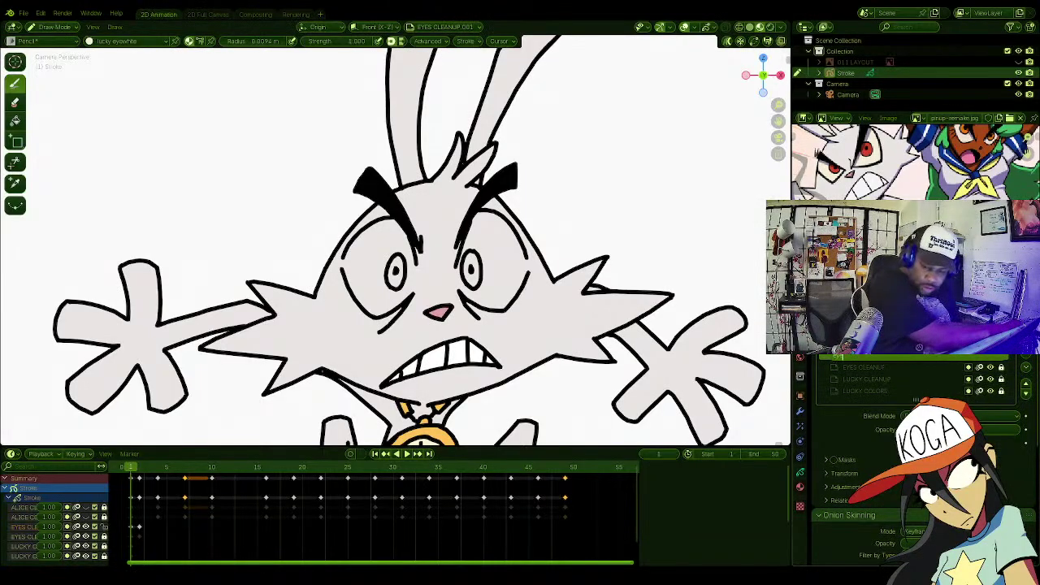
{"action": "key", "text": "BackSpace"}
{"action": "key", "text": "BackSpace"}
{"action": "key", "text": "BackSpace"}
{"action": "key", "text": "BackSpace"}
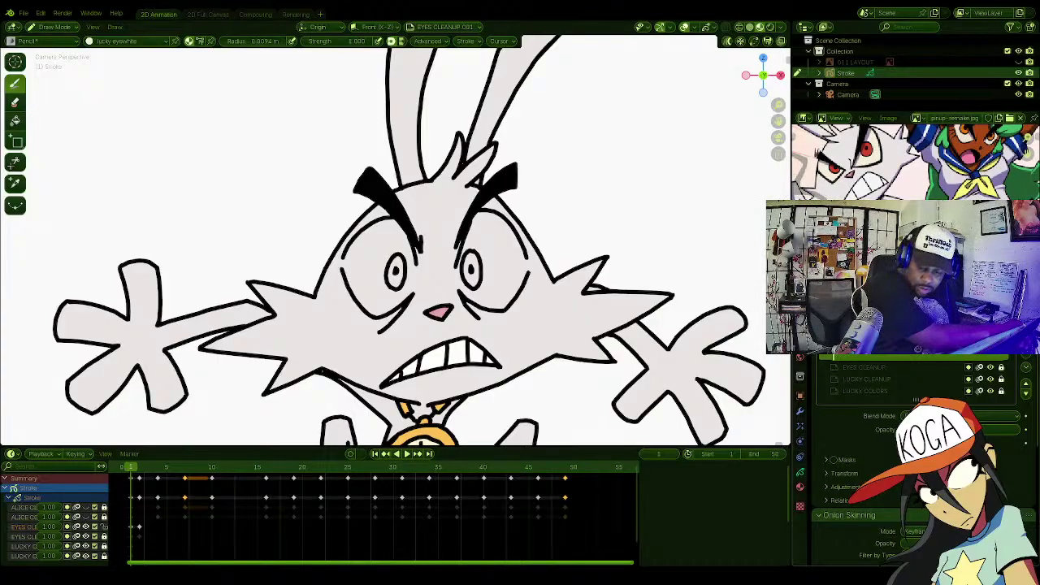
{"action": "type", "text": "Eye Col"}
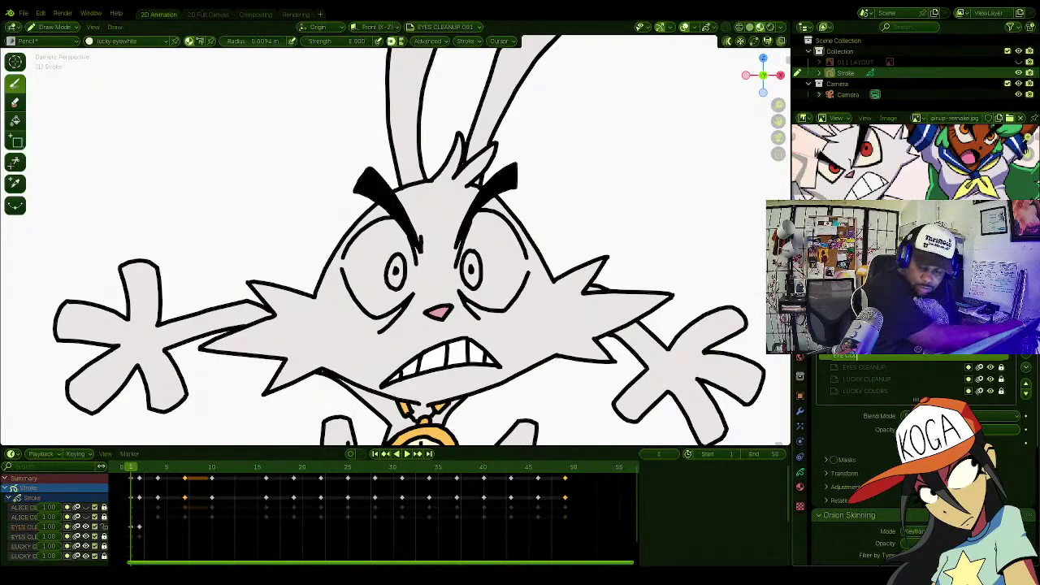
{"action": "type", "text": "or"}
{"action": "key", "text": "Return"}
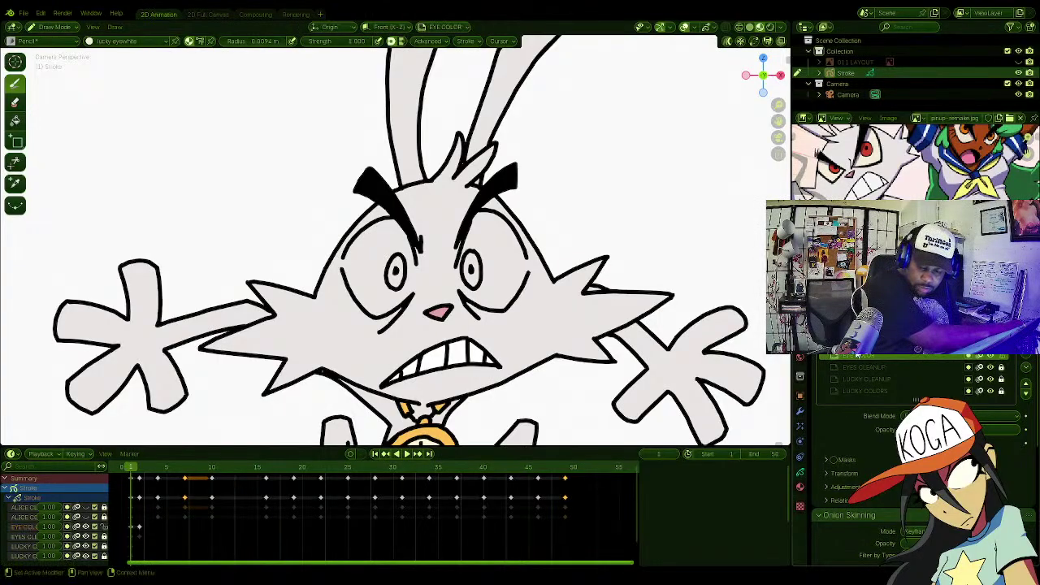
Step: Move the EYE COLOR layer below EYES CLEANUP and paint both eye whites on frame 1 with lucky eyewhite
{"action": "left_click", "coordinate": [1024, 369]}
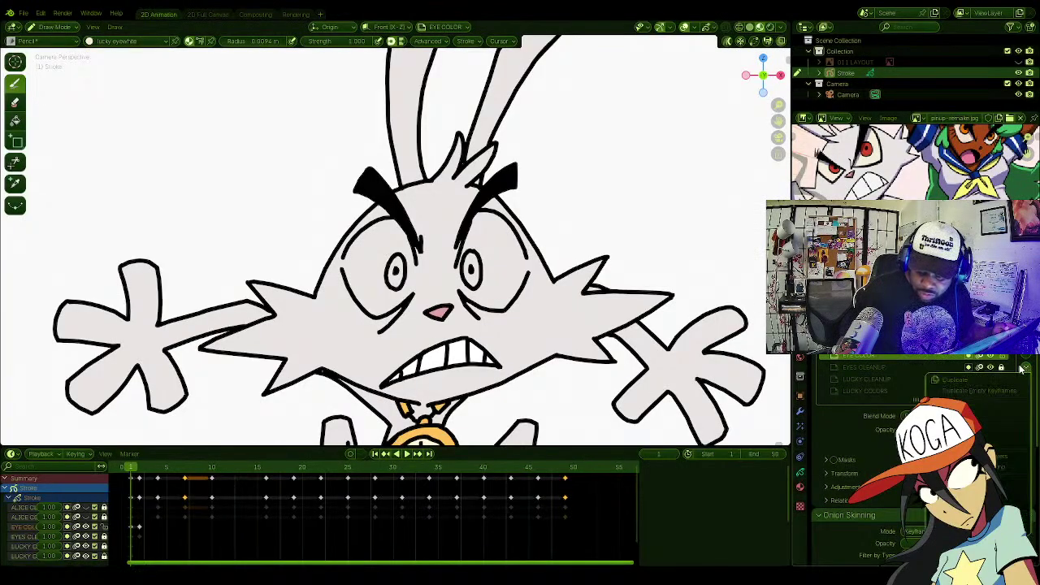
{"action": "left_click", "coordinate": [1024, 394]}
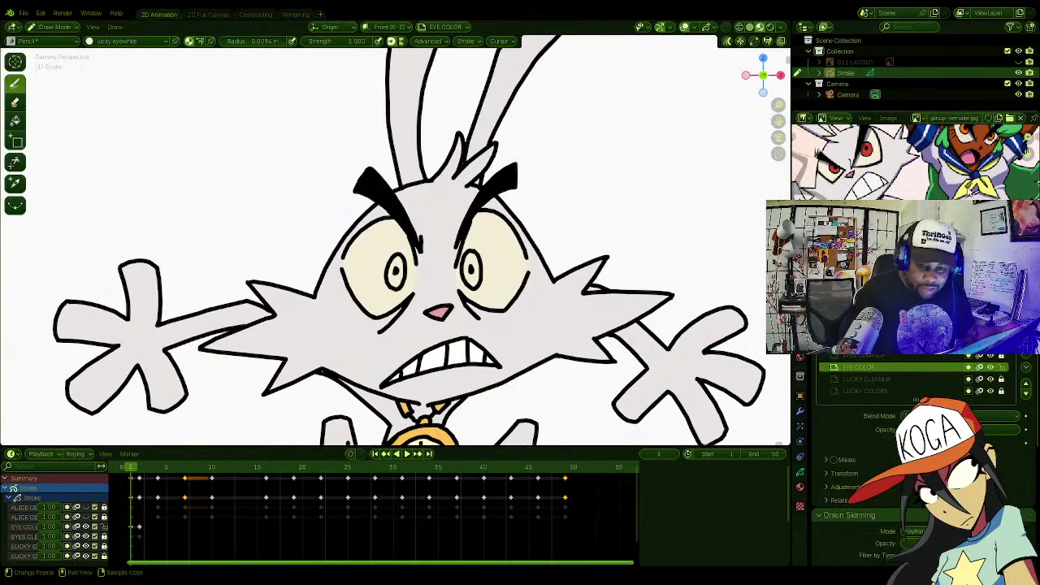
Step: Paint the irises of both rabbit eyes on frame 1 with the red pupil material
{"action": "left_click", "coordinate": [125, 41]}
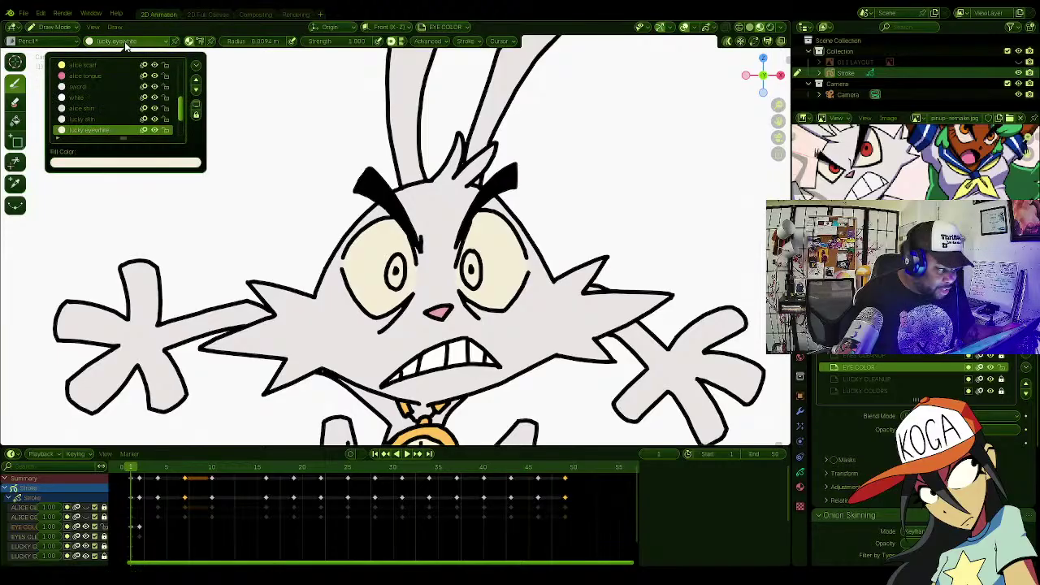
{"action": "scroll", "coordinate": [180, 114], "scroll_direction": "down", "scroll_amount": 2}
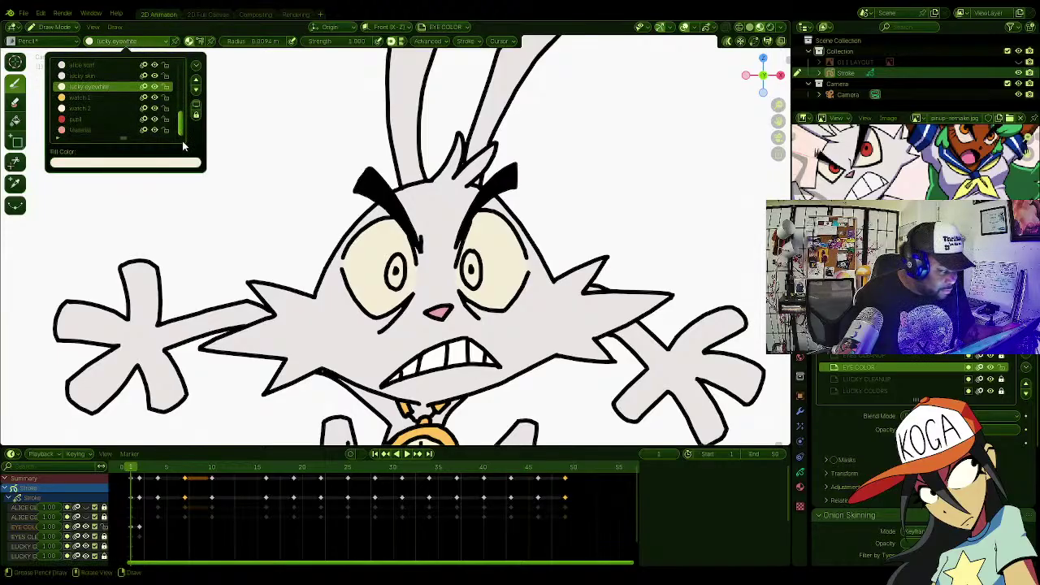
{"action": "left_click", "coordinate": [91, 123]}
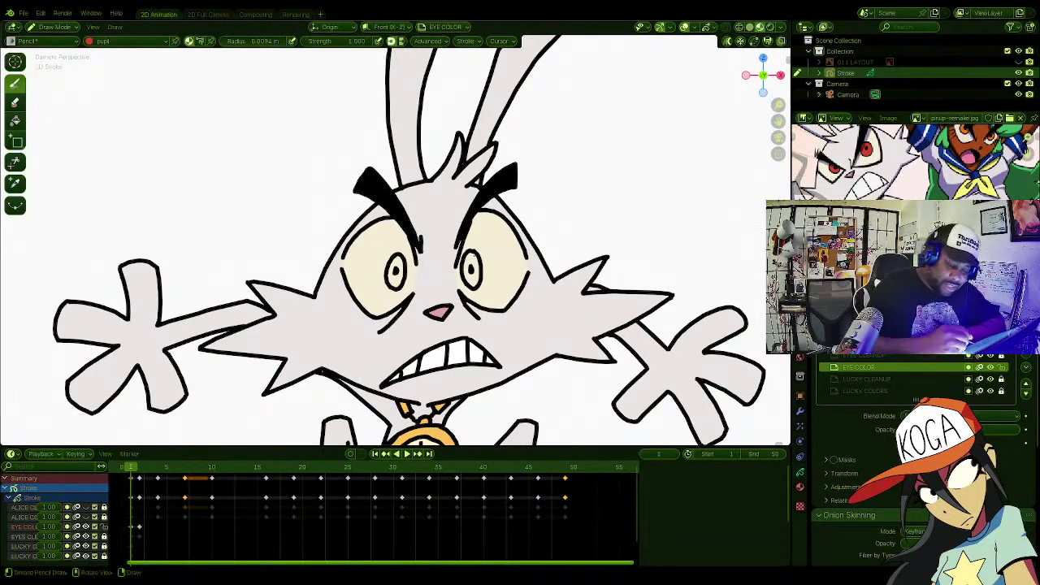
{"action": "mouse_move", "coordinate": [467, 253]}
{"action": "left_mouse_down"}
{"action": "mouse_move", "coordinate": [476, 287]}
{"action": "mouse_move", "coordinate": [477, 258]}
{"action": "left_mouse_up"}
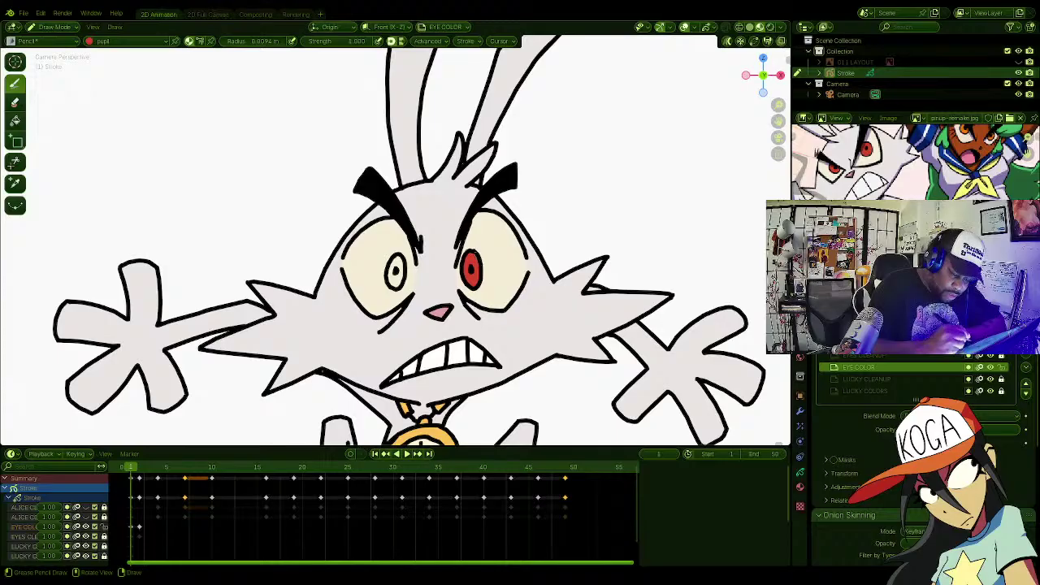
{"action": "mouse_move", "coordinate": [392, 257]}
{"action": "left_mouse_down"}
{"action": "mouse_move", "coordinate": [394, 288]}
{"action": "mouse_move", "coordinate": [400, 276]}
{"action": "left_mouse_up"}
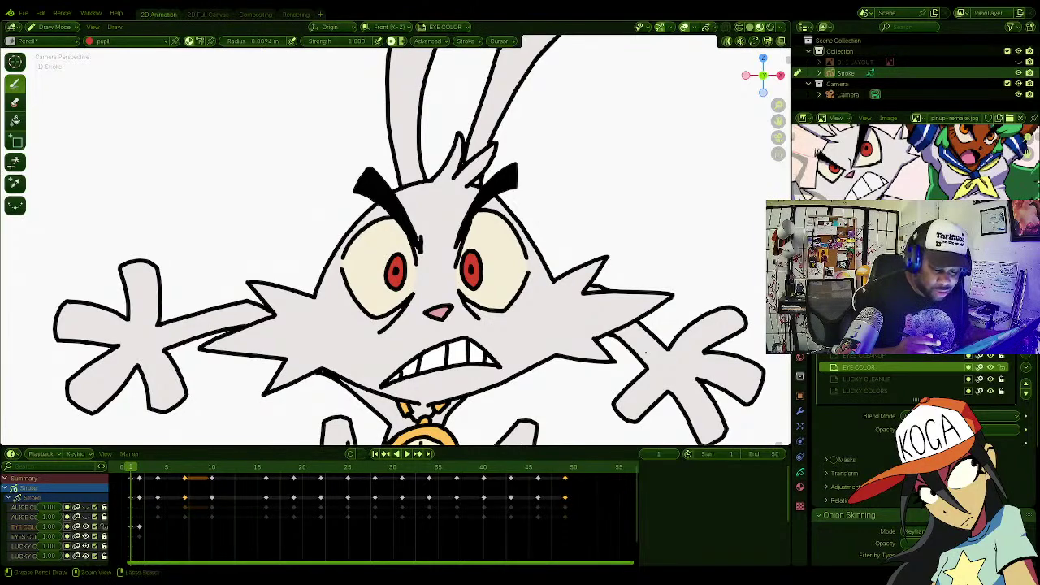
Step: Check the coloured rabbit at full size and flip between frames 1 and 2 to compare the eyes
{"action": "scroll", "coordinate": [646, 353], "scroll_direction": "down", "scroll_amount": 3}
{"action": "scroll", "coordinate": [646, 353], "scroll_direction": "down", "scroll_amount": 2}
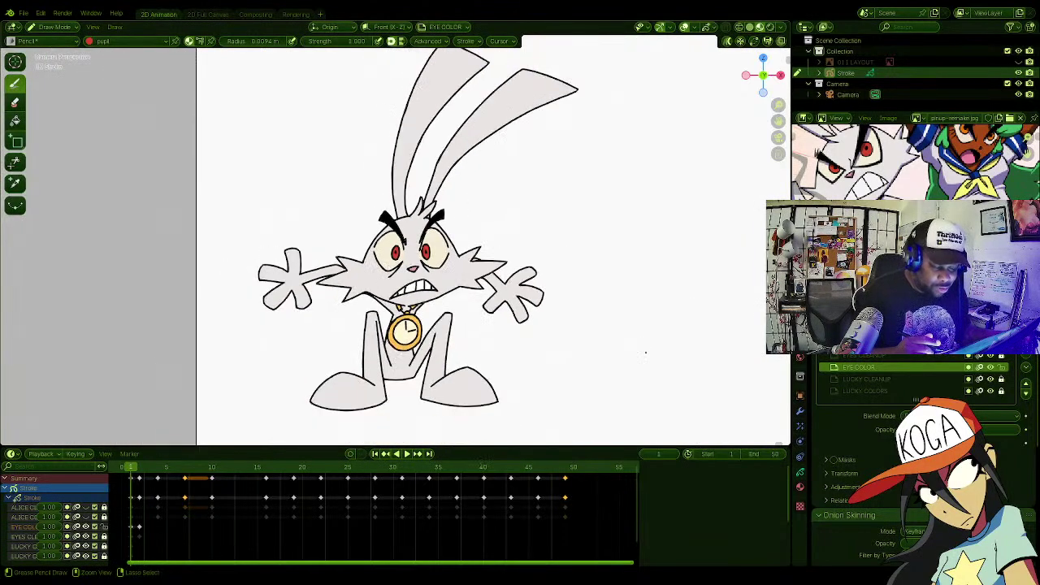
{"action": "scroll", "coordinate": [646, 353], "scroll_direction": "up", "scroll_amount": 1}
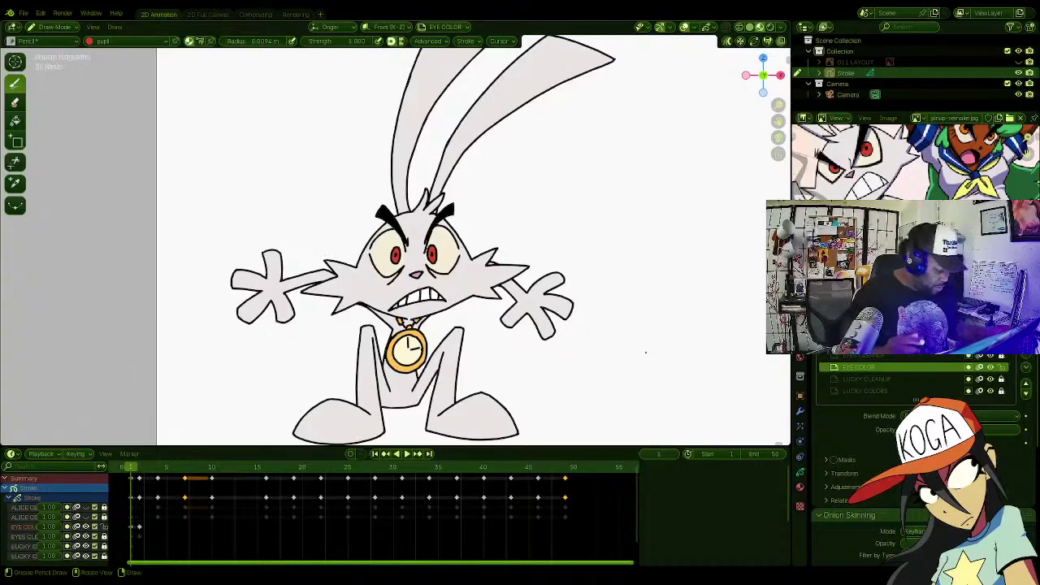
{"action": "key", "text": "Right"}
{"action": "key", "text": "Left"}
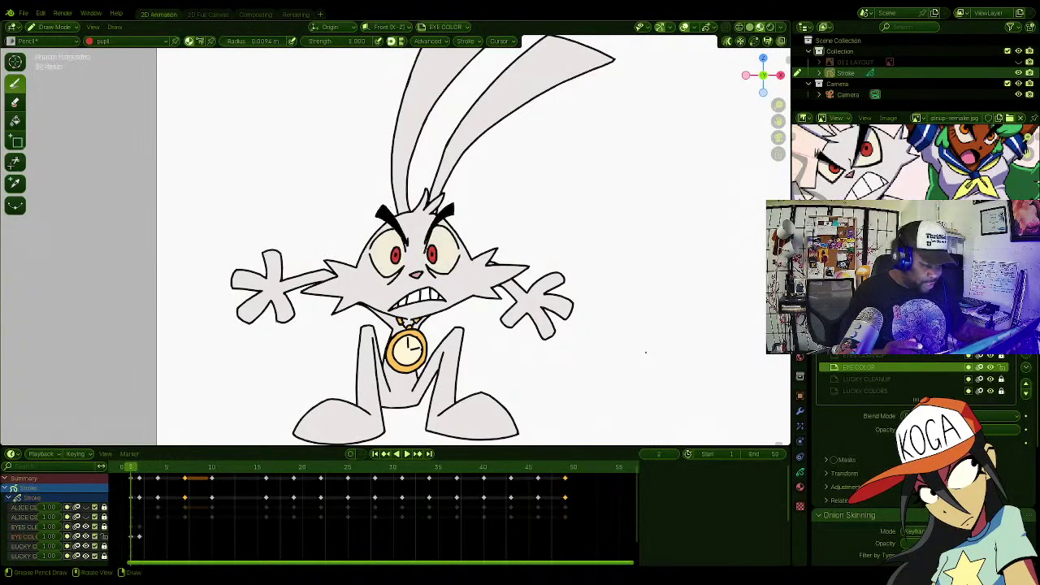
{"action": "key", "text": "Right"}
{"action": "key", "text": "Left"}
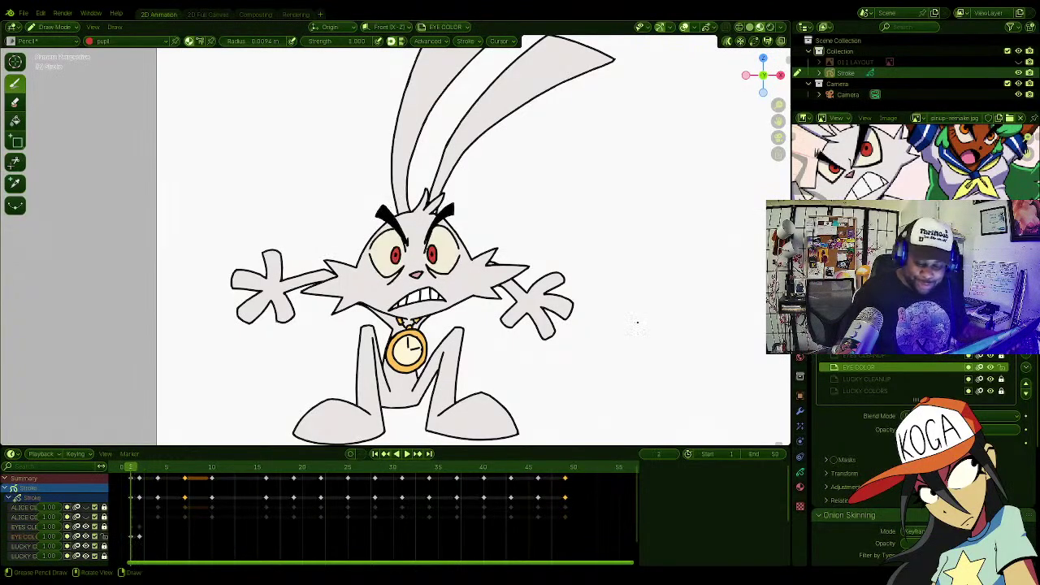
Step: Go to frame 2 and paint both eye whites with the lucky eyewhite material on the EYE COLOR layer
{"action": "key", "text": "Right"}
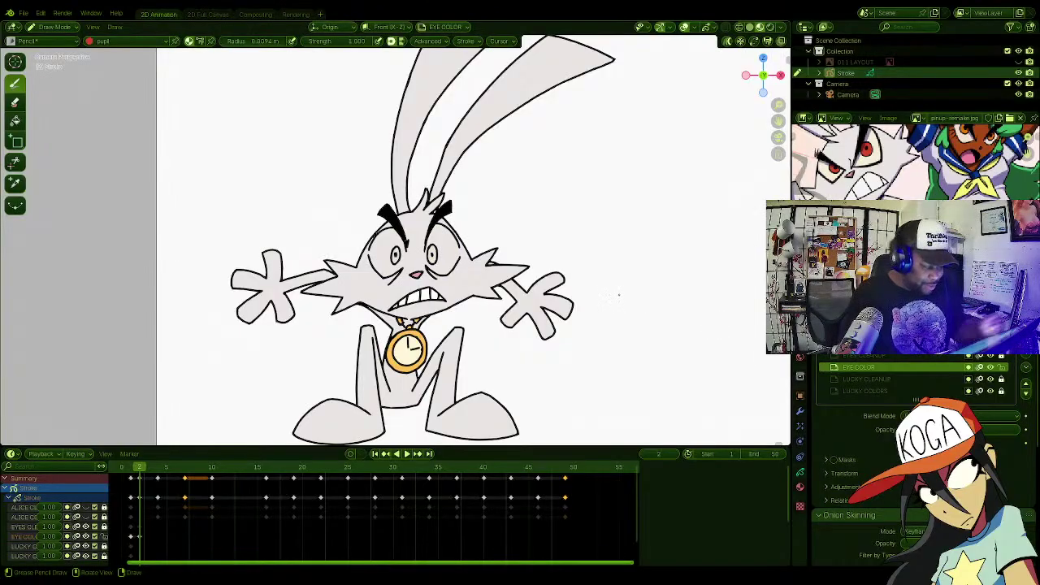
{"action": "scroll", "coordinate": [510, 225], "scroll_direction": "up", "scroll_amount": 3}
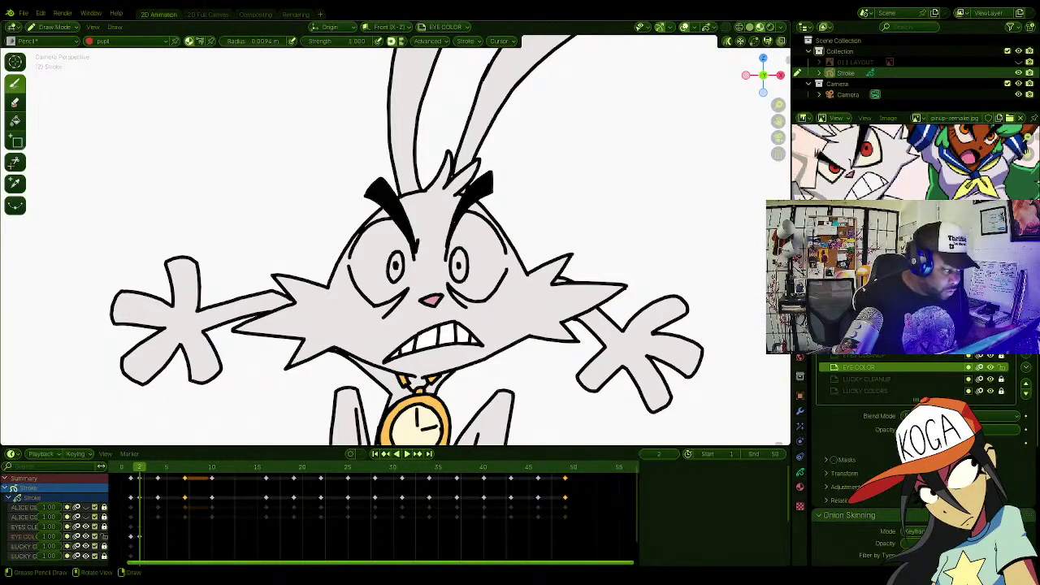
{"action": "left_click", "coordinate": [130, 40]}
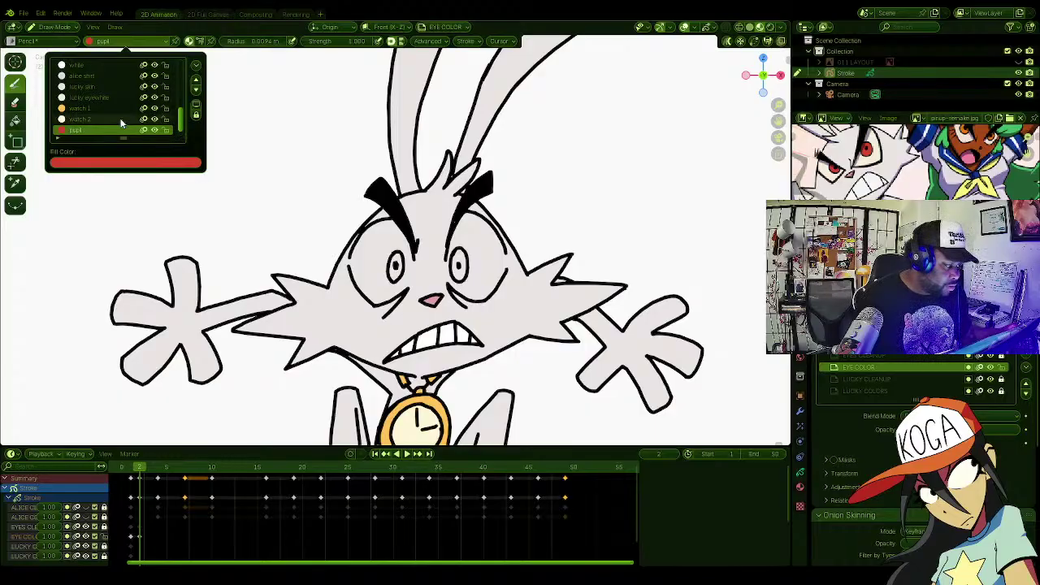
{"action": "left_click", "coordinate": [104, 98]}
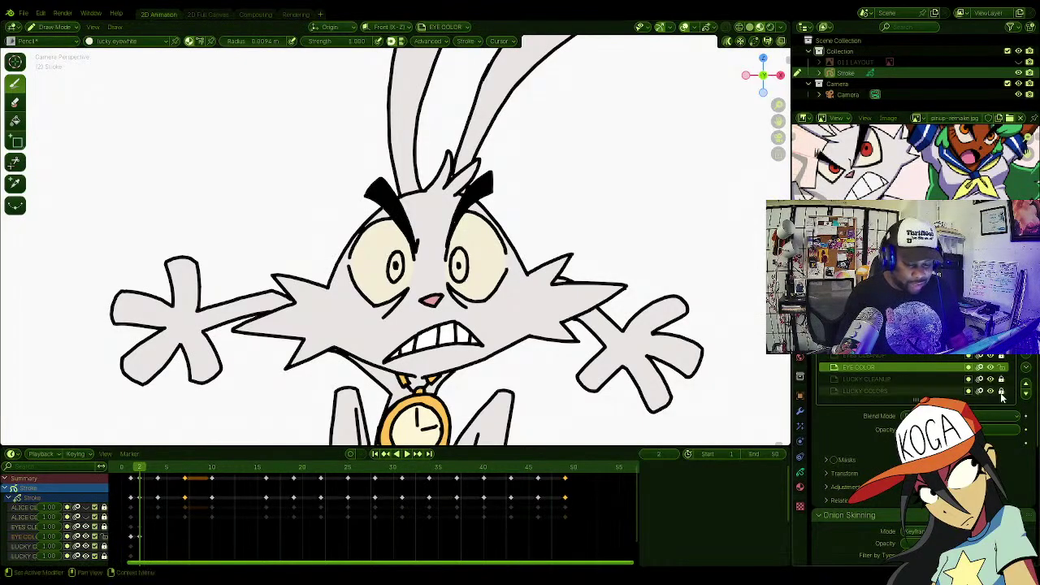
Step: Paint the irises of both rabbit eyes on frame 2 with the red pupil material on the EYE COLOR layer
{"action": "left_click", "coordinate": [849, 357]}
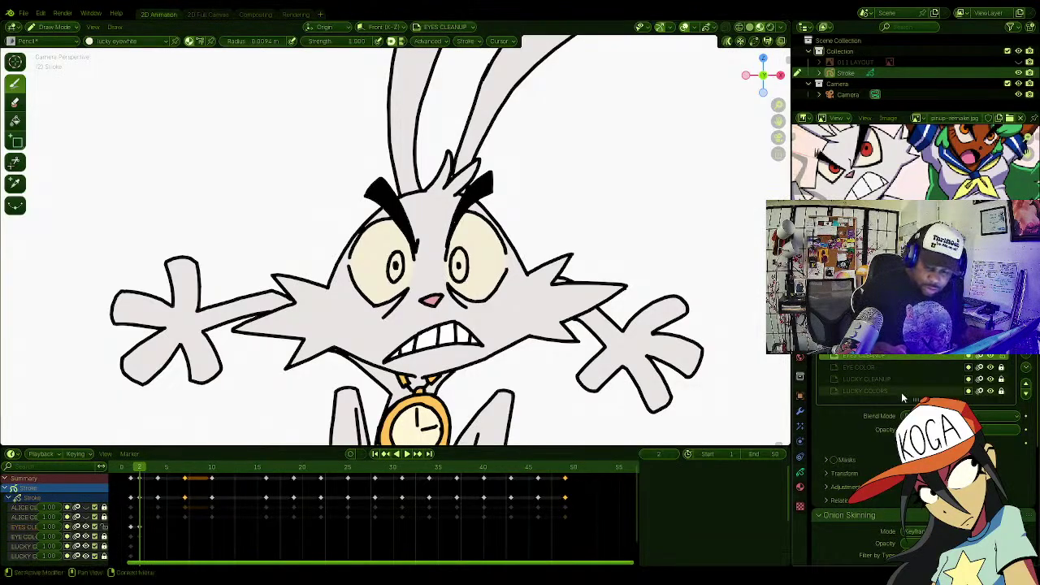
{"action": "left_click", "coordinate": [867, 370]}
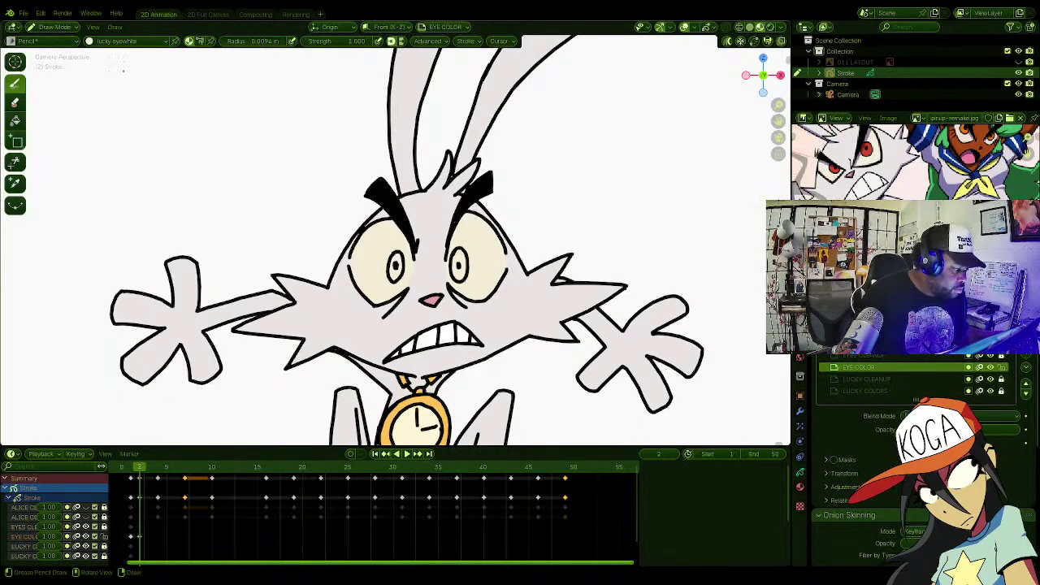
{"action": "left_click", "coordinate": [122, 42]}
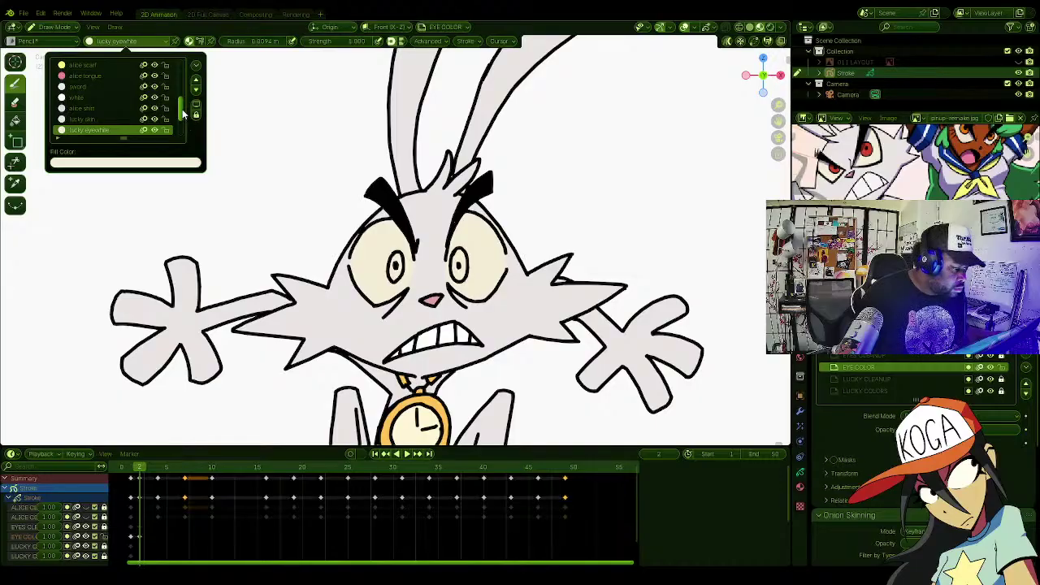
{"action": "scroll", "coordinate": [91, 126], "scroll_direction": "down", "scroll_amount": 4}
{"action": "left_click", "coordinate": [81, 120]}
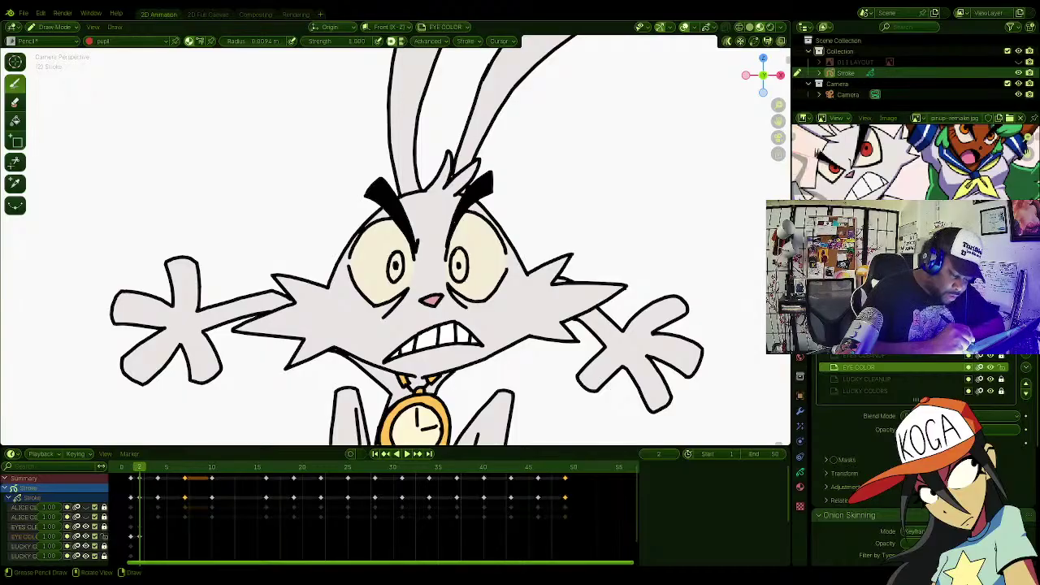
{"action": "mouse_move", "coordinate": [457, 251]}
{"action": "left_mouse_down"}
{"action": "mouse_move", "coordinate": [456, 281]}
{"action": "mouse_move", "coordinate": [468, 260]}
{"action": "mouse_move", "coordinate": [459, 250]}
{"action": "left_mouse_up"}
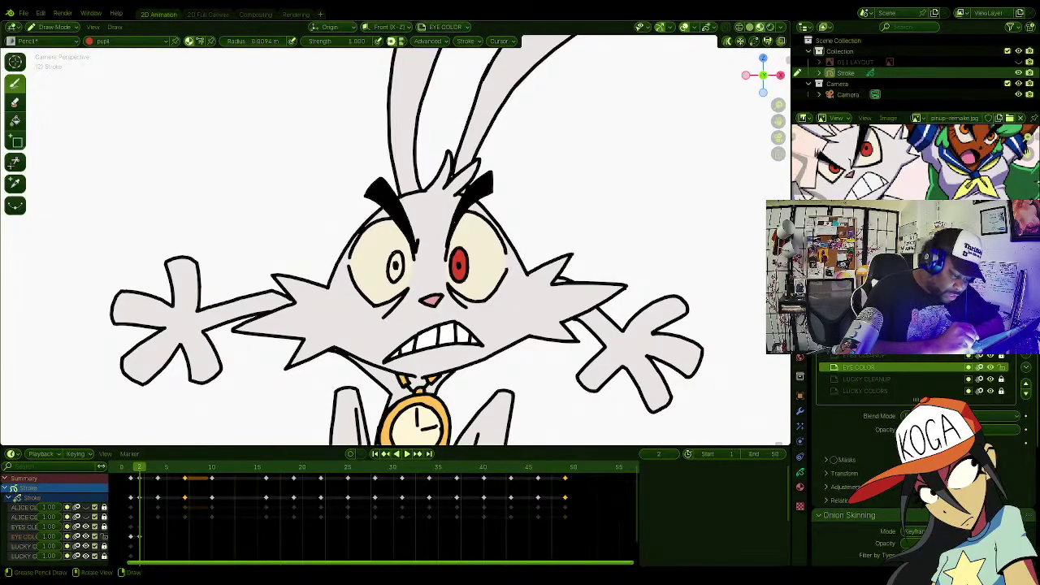
{"action": "mouse_move", "coordinate": [391, 261]}
{"action": "left_mouse_down"}
{"action": "mouse_move", "coordinate": [400, 280]}
{"action": "mouse_move", "coordinate": [394, 256]}
{"action": "left_mouse_up"}
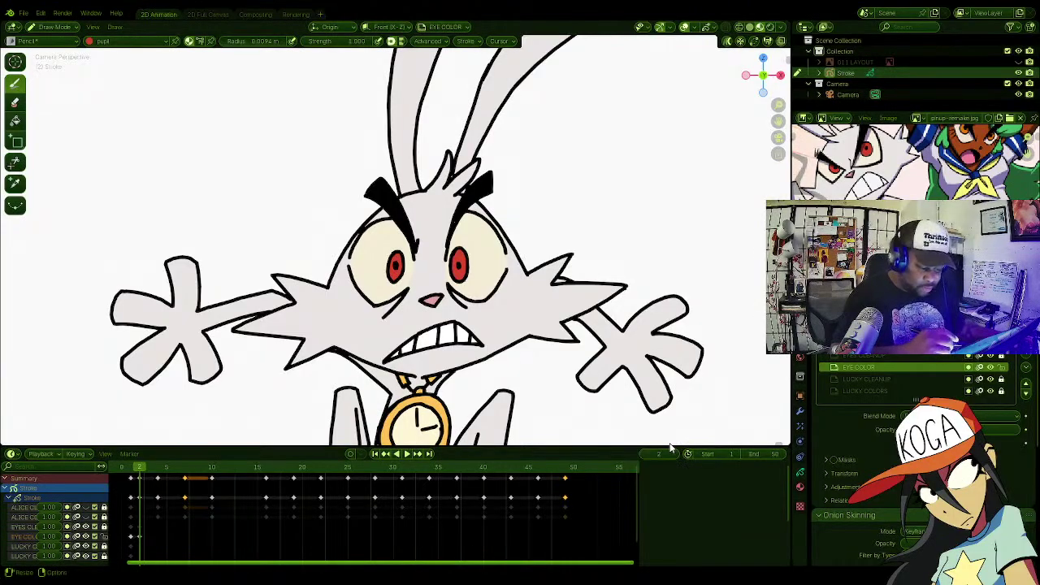
Step: View the whole camera frame and flip repeatedly between frames 1 and 2 to compare the rabbit's coloured eyes
{"action": "scroll", "coordinate": [670, 447], "scroll_direction": "down", "scroll_amount": 4}
{"action": "scroll", "coordinate": [670, 448], "scroll_direction": "down", "scroll_amount": 2}
{"action": "scroll", "coordinate": [671, 448], "scroll_direction": "down", "scroll_amount": 1}
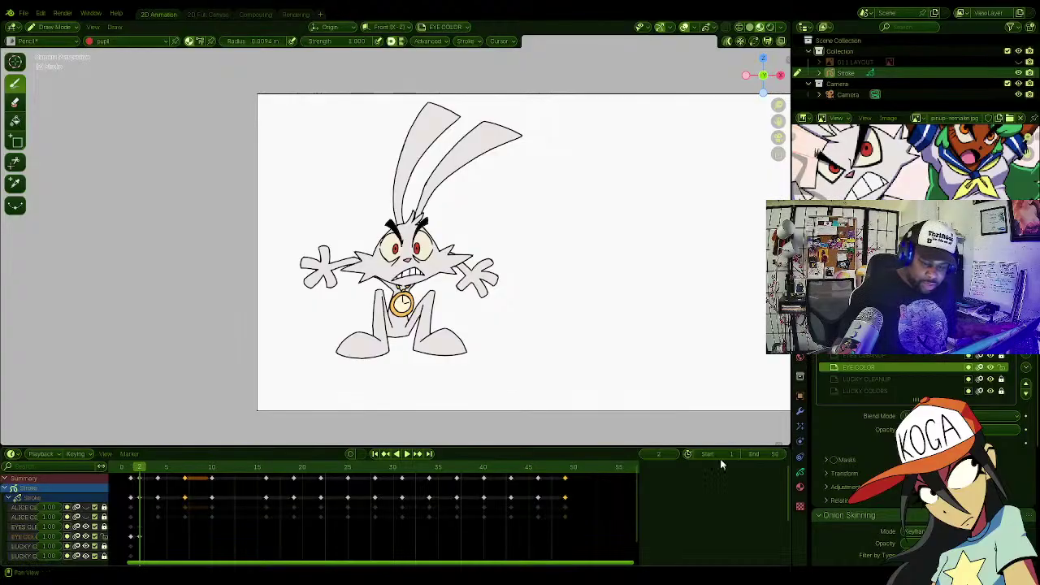
{"action": "middle_click_drag", "start_coordinate": [678, 373], "coordinate": [602, 323]}
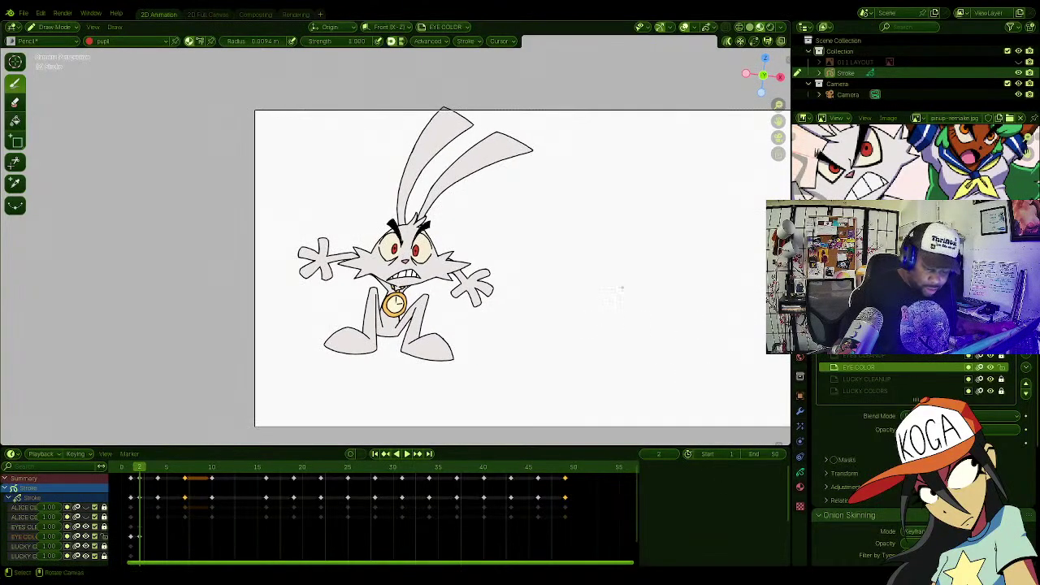
{"action": "key", "text": "KP_0"}
{"action": "middle_click_drag", "start_coordinate": [659, 300], "coordinate": [547, 292], "text": "shift"}
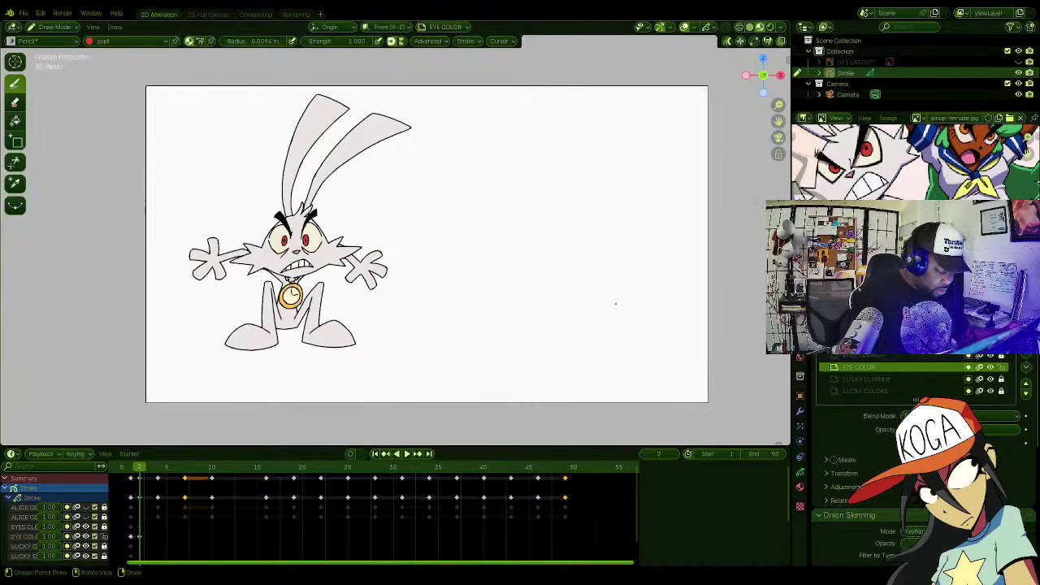
{"action": "key", "text": "Left"}
{"action": "key", "text": "Right"}
{"action": "key", "text": "Left"}
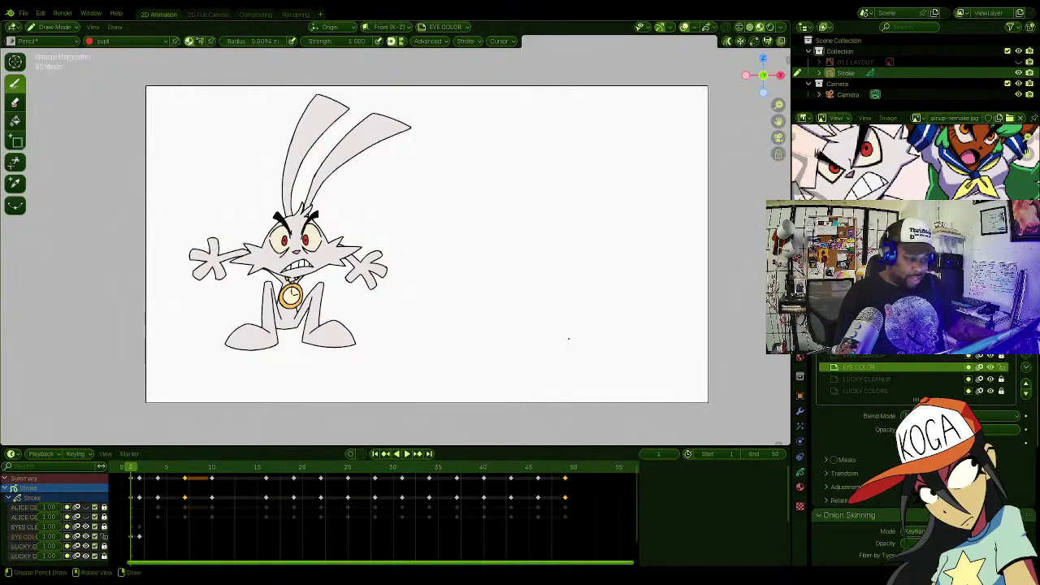
{"action": "key", "text": "Right"}
{"action": "key", "text": "Left"}
{"action": "key", "text": "Right"}
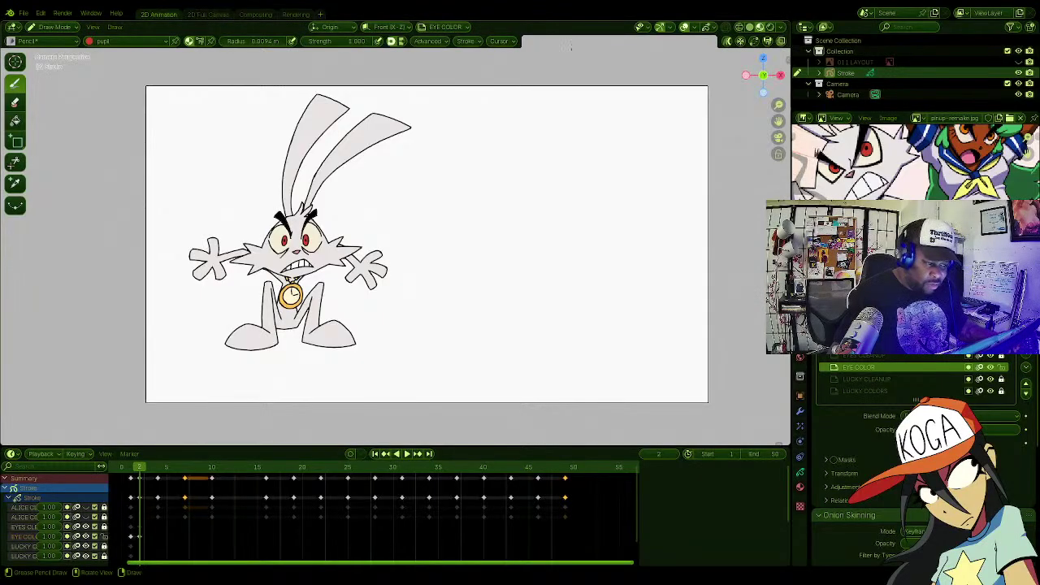
{"action": "key", "text": "Left"}
{"action": "key", "text": "Right"}
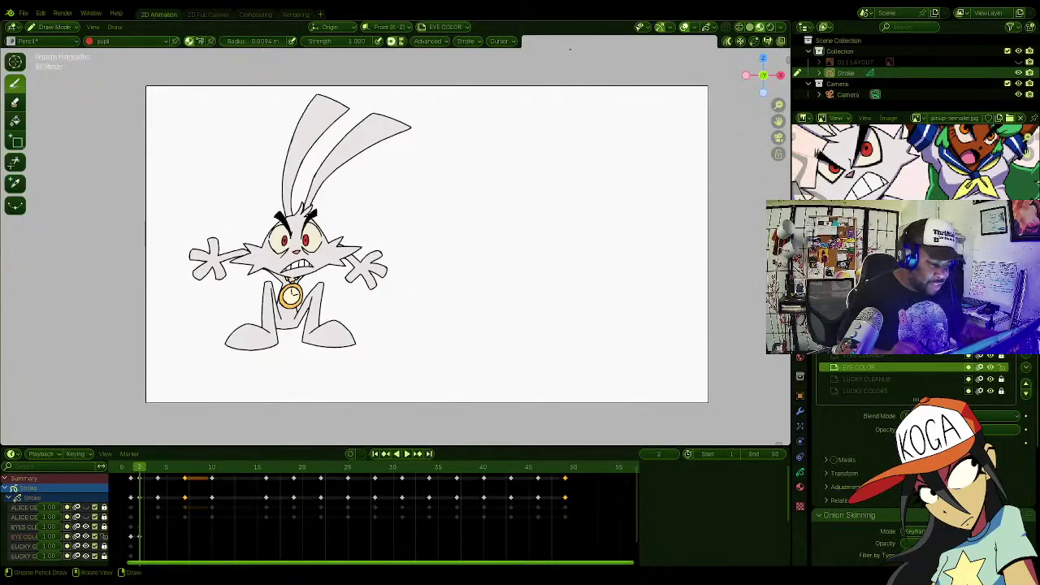
{"action": "key", "text": "Left"}
{"action": "key", "text": "Right"}
{"action": "key", "text": "Left"}
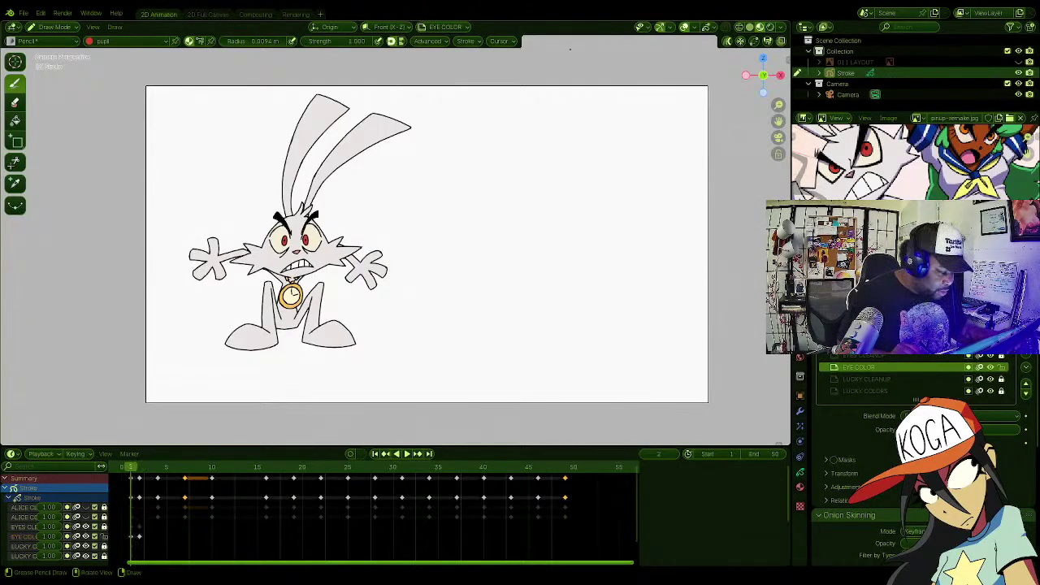
{"action": "key", "text": "Right"}
{"action": "key", "text": "Left"}
{"action": "key", "text": "Right"}
{"action": "key", "text": "Left"}
{"action": "key", "text": "Right"}
{"action": "key", "text": "Left"}
{"action": "key", "text": "Right"}
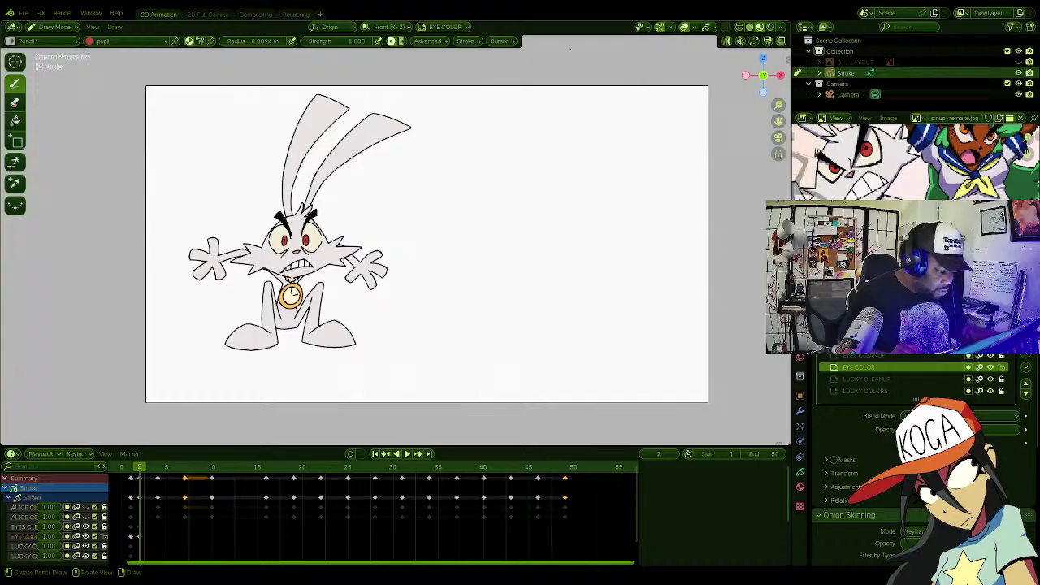
{"action": "key", "text": "Left"}
{"action": "key", "text": "Right"}
{"action": "key", "text": "Left"}
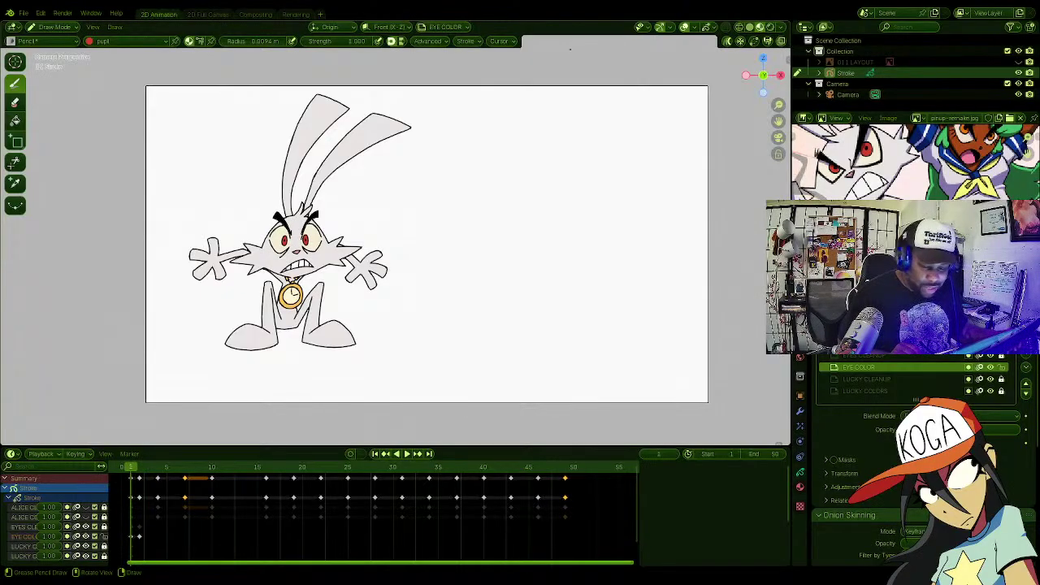
{"action": "key", "text": "Left"}
{"action": "key", "text": "Right"}
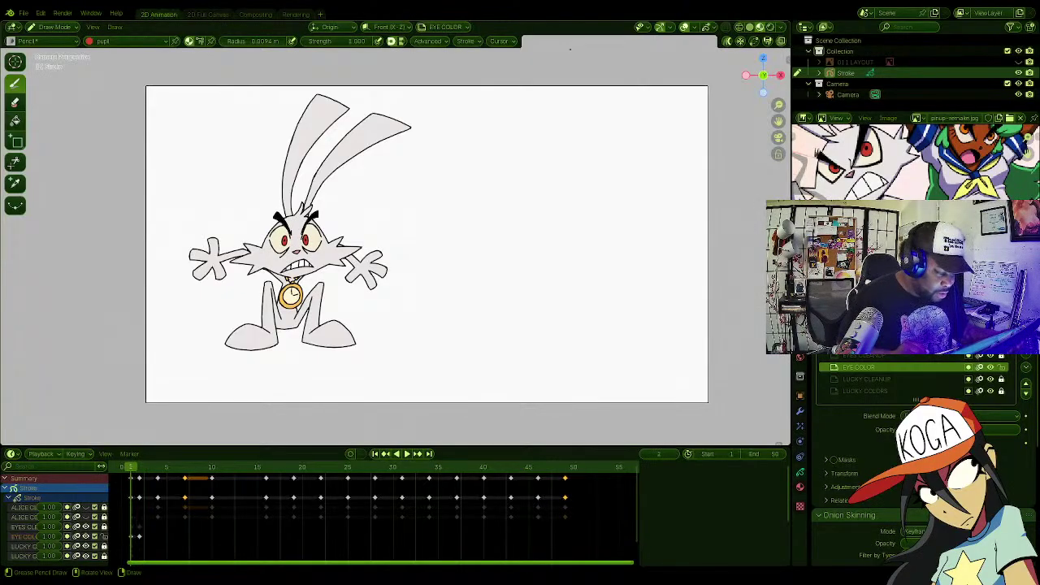
{"action": "key", "text": "Right"}
{"action": "key", "text": "Left"}
{"action": "key", "text": "Right"}
{"action": "key", "text": "Left"}
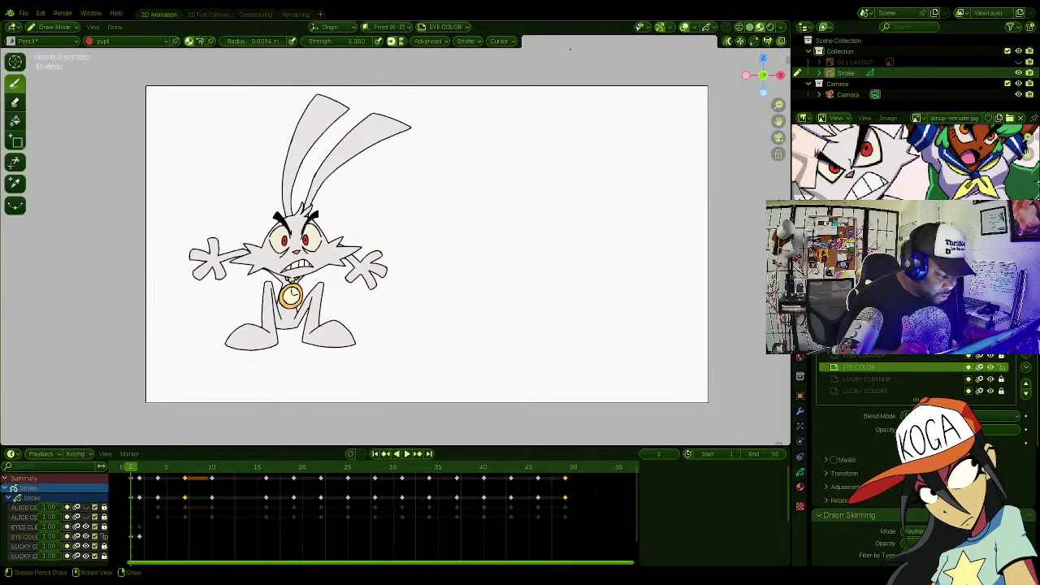
{"action": "key", "text": "Right"}
{"action": "key", "text": "Left"}
{"action": "key", "text": "Right"}
{"action": "key", "text": "Left"}
{"action": "key", "text": "Right"}
{"action": "key", "text": "Left"}
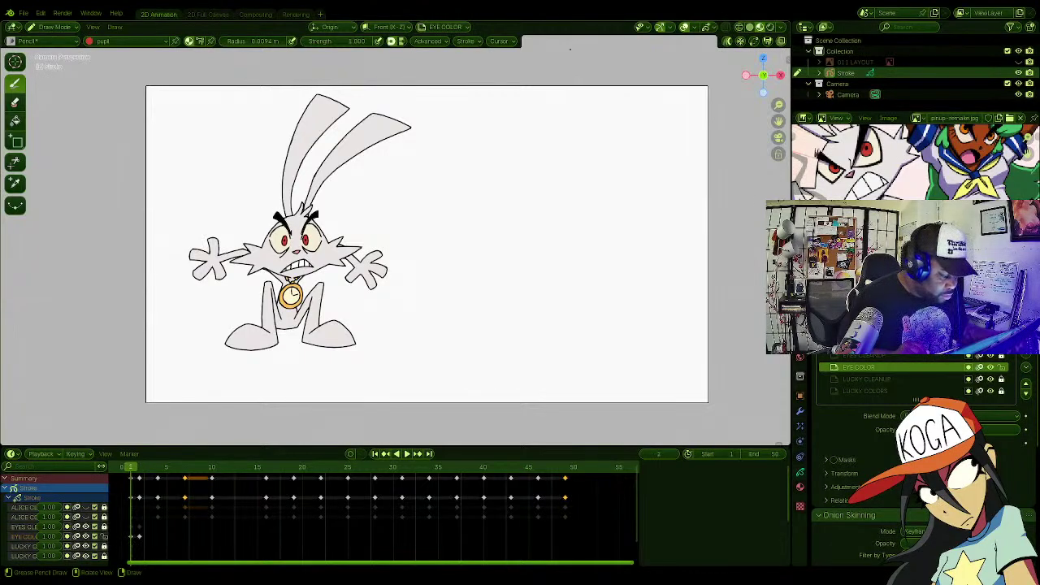
Step: Save the file with the green-haired girl's layers shown again, and play the animation with both characters
{"action": "key", "text": "ctrl+s"}
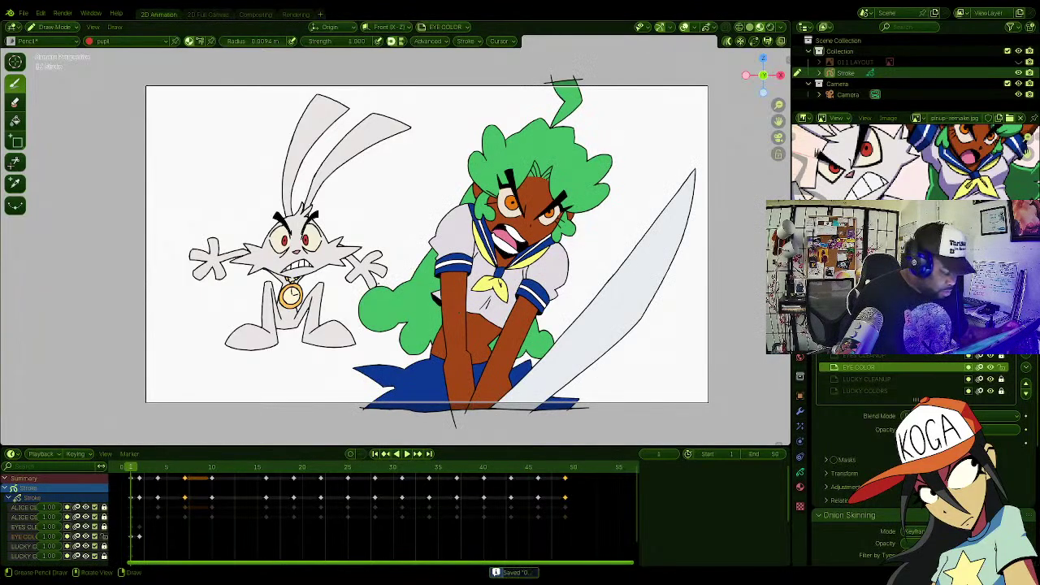
{"action": "left_click_drag", "start_coordinate": [297, 444], "coordinate": [297, 415]}
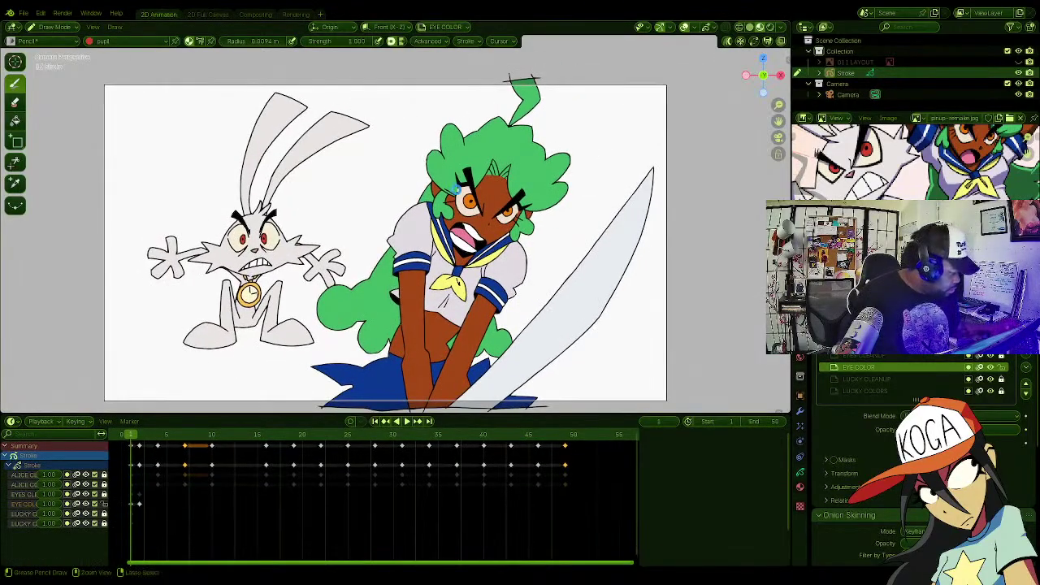
{"action": "key", "text": "ctrl+s"}
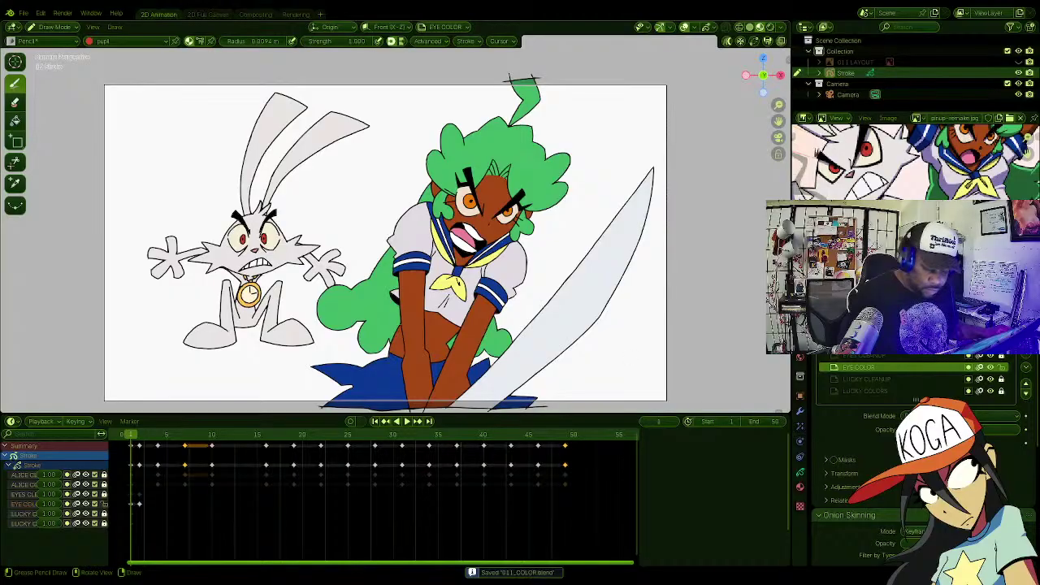
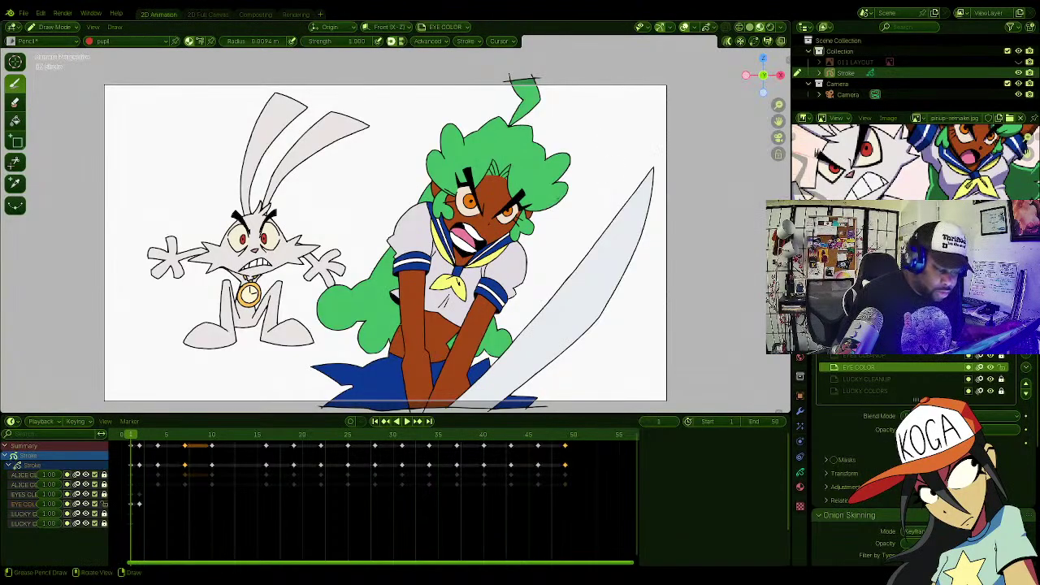
{"action": "middle_click_drag", "start_coordinate": [390, 243], "coordinate": [399, 222], "text": "shift"}
{"action": "key", "text": "ctrl+s"}
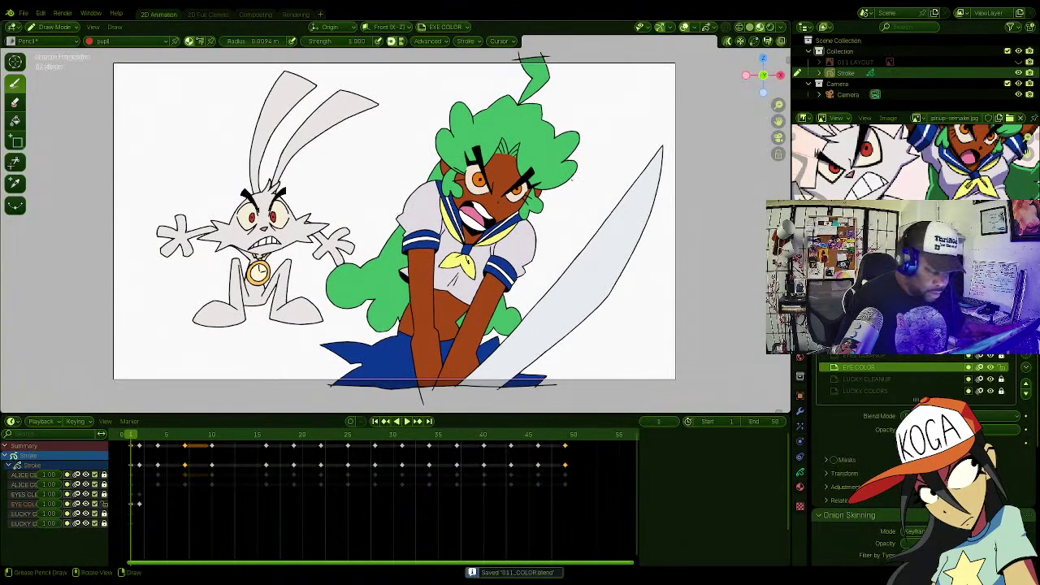
{"action": "key", "text": "space"}
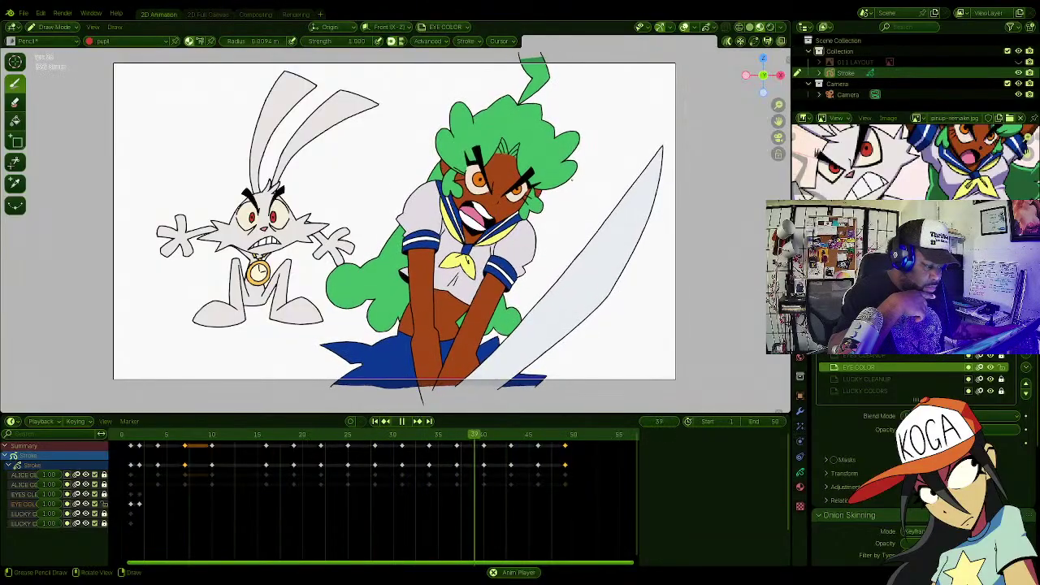
{"action": "key", "text": "space"}
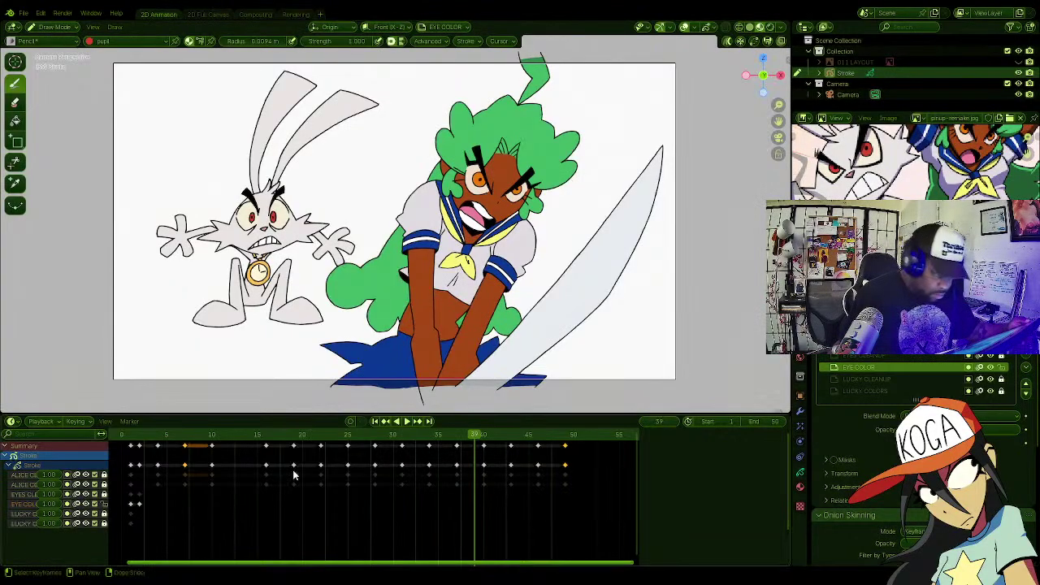
Step: Try moving only the EYES CLEANUP keyframe from frame 2 to frame 3, and undo the move
{"action": "left_click", "coordinate": [26, 497]}
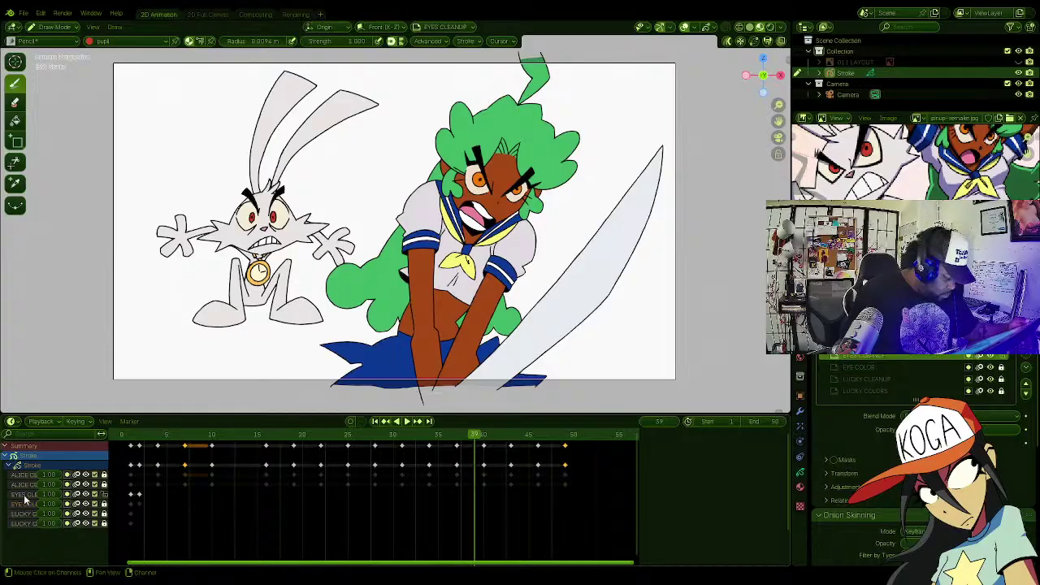
{"action": "left_click", "coordinate": [139, 494]}
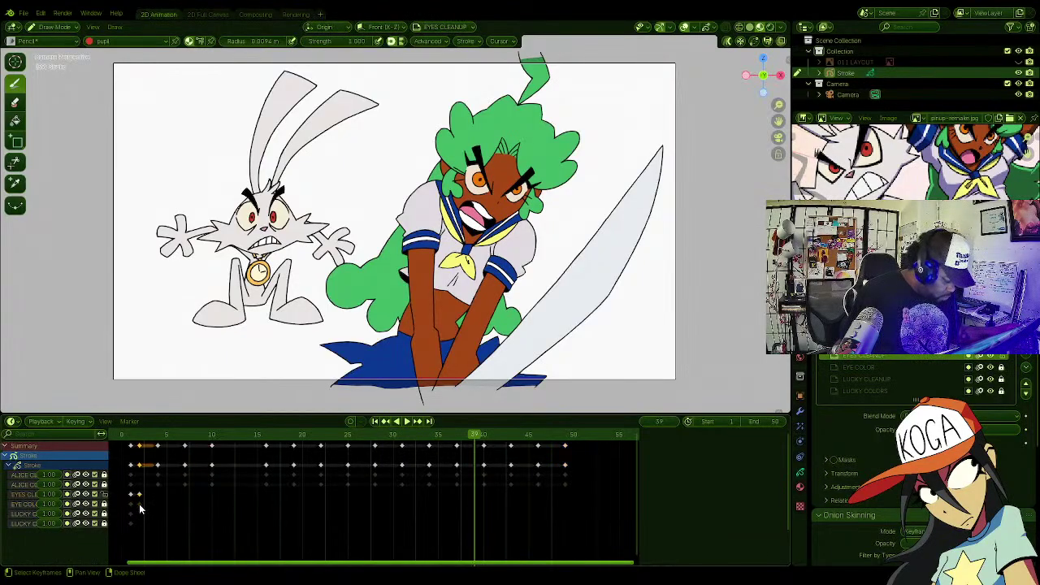
{"action": "key", "text": "g"}
{"action": "left_click", "coordinate": [149, 510]}
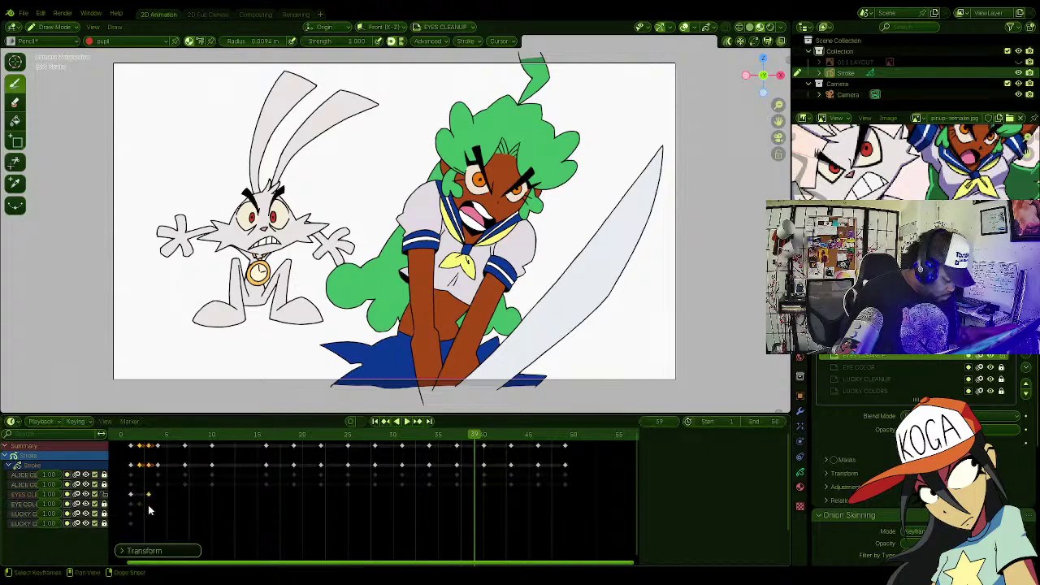
{"action": "left_click", "coordinate": [147, 509]}
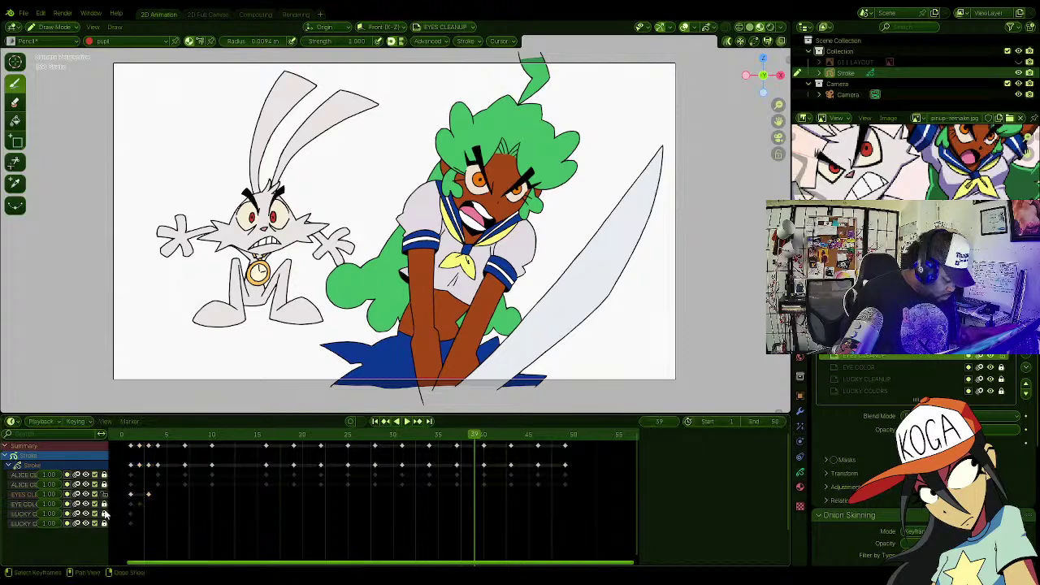
{"action": "left_click", "coordinate": [26, 504]}
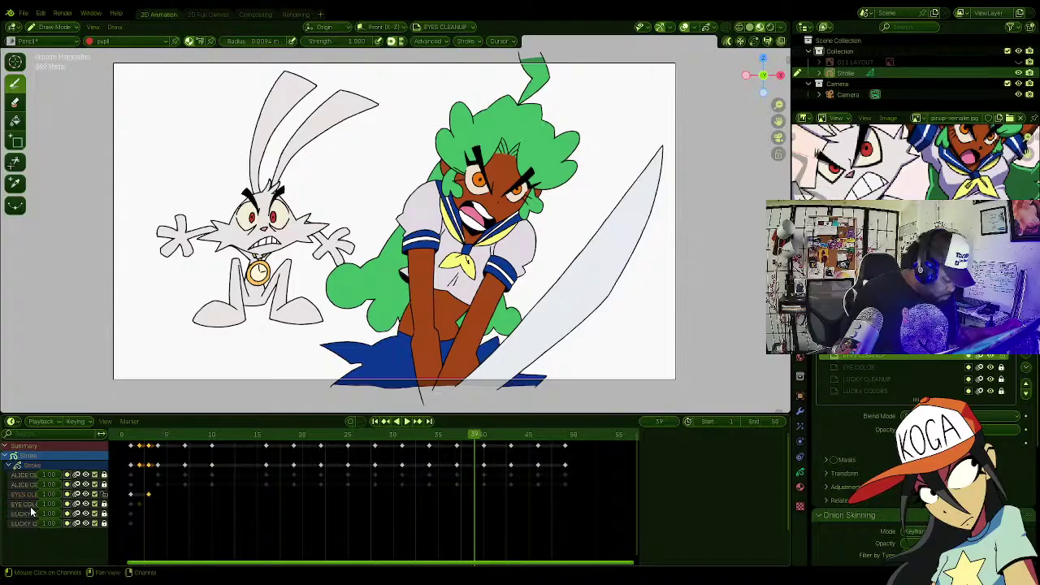
{"action": "key", "text": "ctrl+z"}
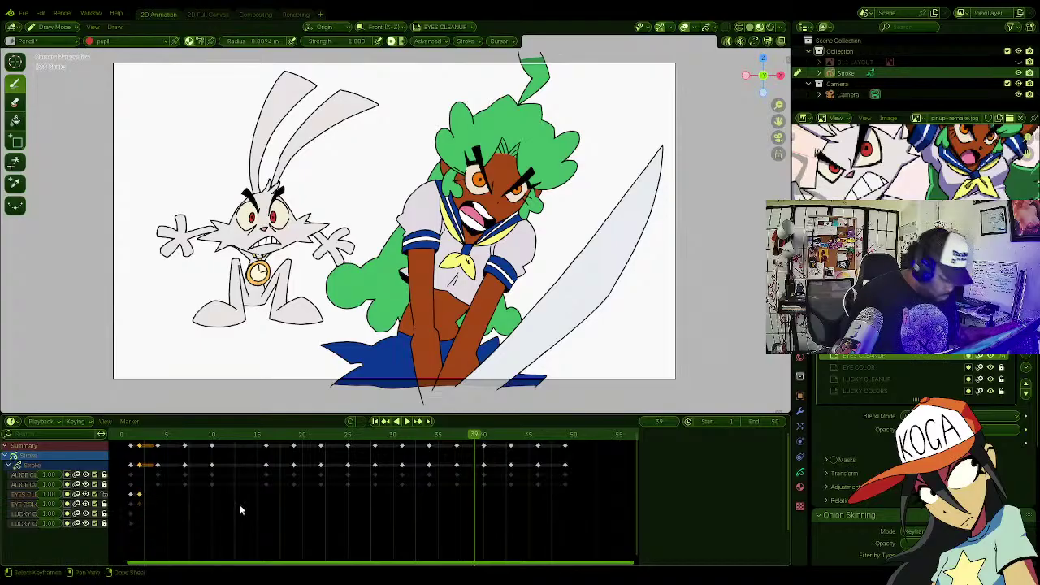
Step: Unlock the EYE COLOR layer alongside EYES CLEANUP and move both layers' frame 2 keyframes to frame 3
{"action": "left_click", "coordinate": [874, 369]}
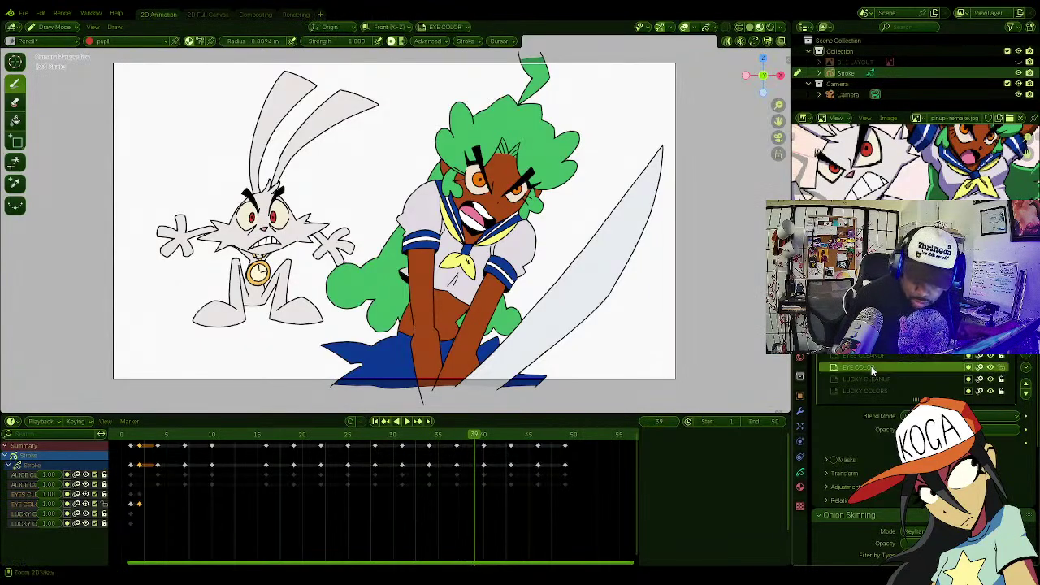
{"action": "left_click", "coordinate": [873, 356]}
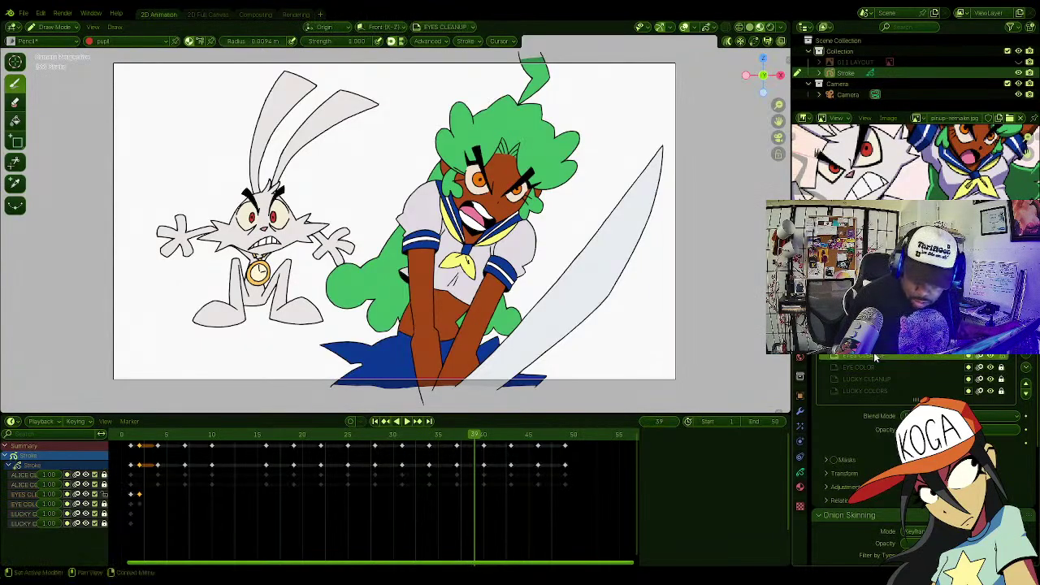
{"action": "left_click", "coordinate": [1001, 368]}
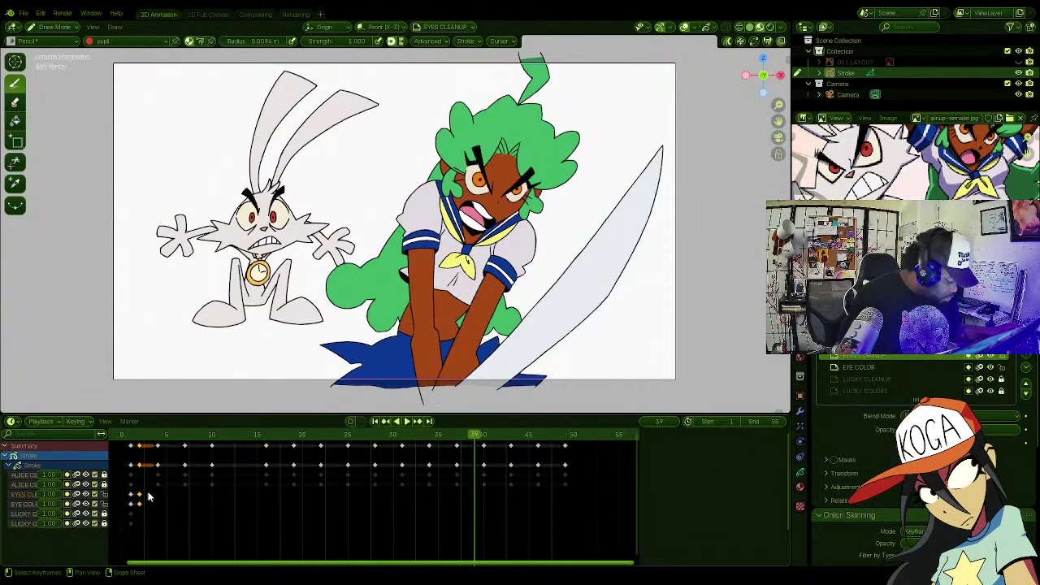
{"action": "mouse_move", "coordinate": [148, 491]}
{"action": "left_mouse_down"}
{"action": "mouse_move", "coordinate": [132, 514]}
{"action": "mouse_move", "coordinate": [148, 511]}
{"action": "left_mouse_up"}
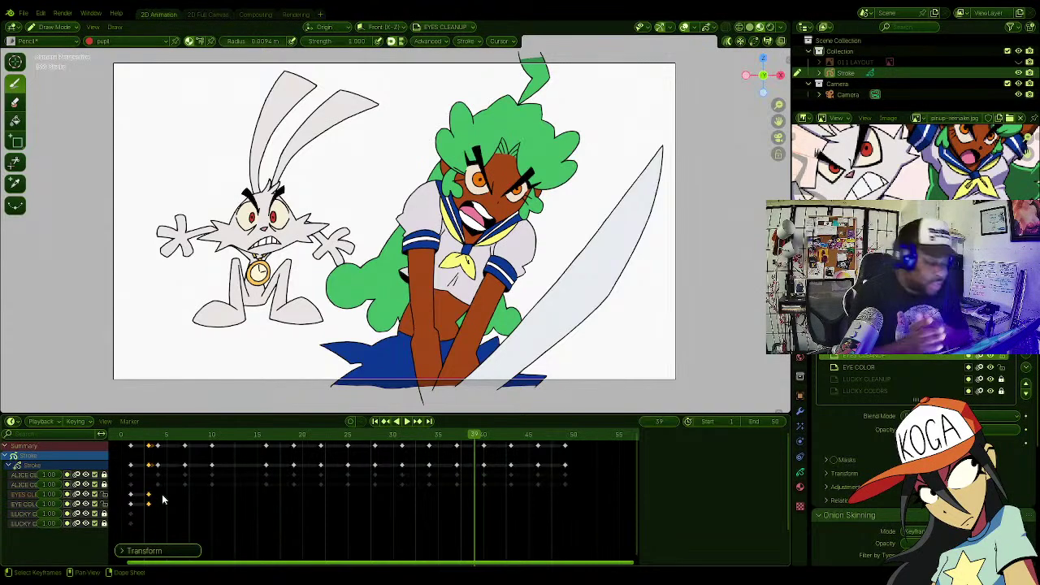
Step: Select the frame 1 and 3 keyframes of EYES CLEANUP and EYE COLOR and duplicate the pair to frames 5, 7, 9 and 11
{"action": "left_click", "coordinate": [160, 509]}
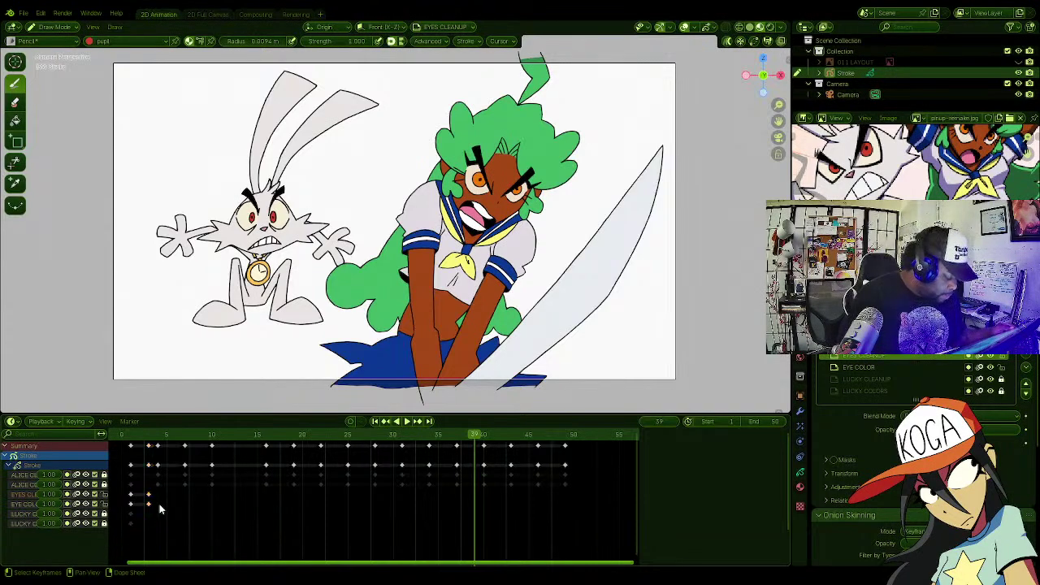
{"action": "left_click", "coordinate": [159, 494]}
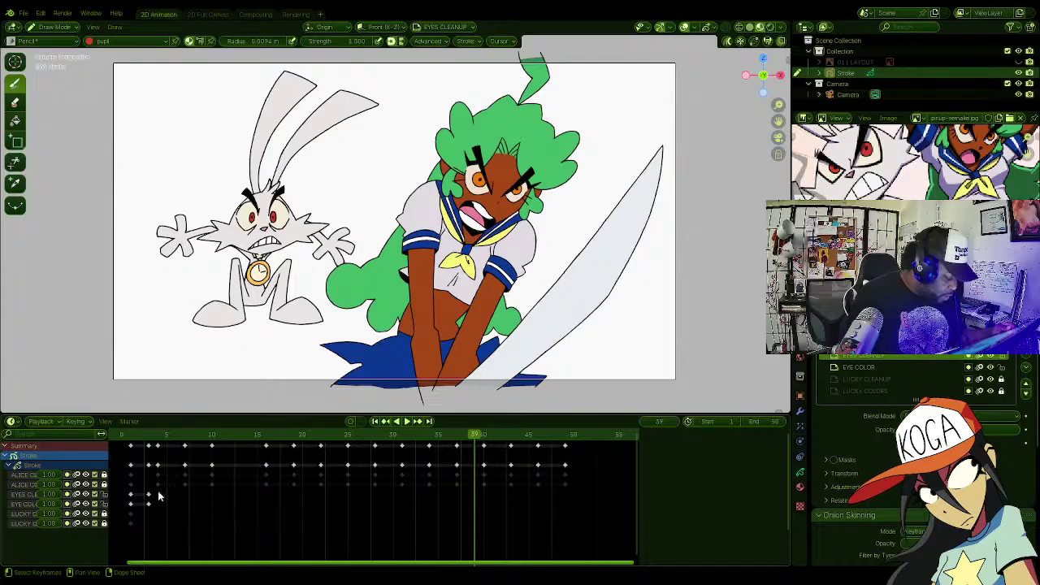
{"action": "mouse_move", "coordinate": [158, 491]}
{"action": "left_mouse_down"}
{"action": "mouse_move", "coordinate": [142, 515]}
{"action": "mouse_move", "coordinate": [128, 513]}
{"action": "left_mouse_up"}
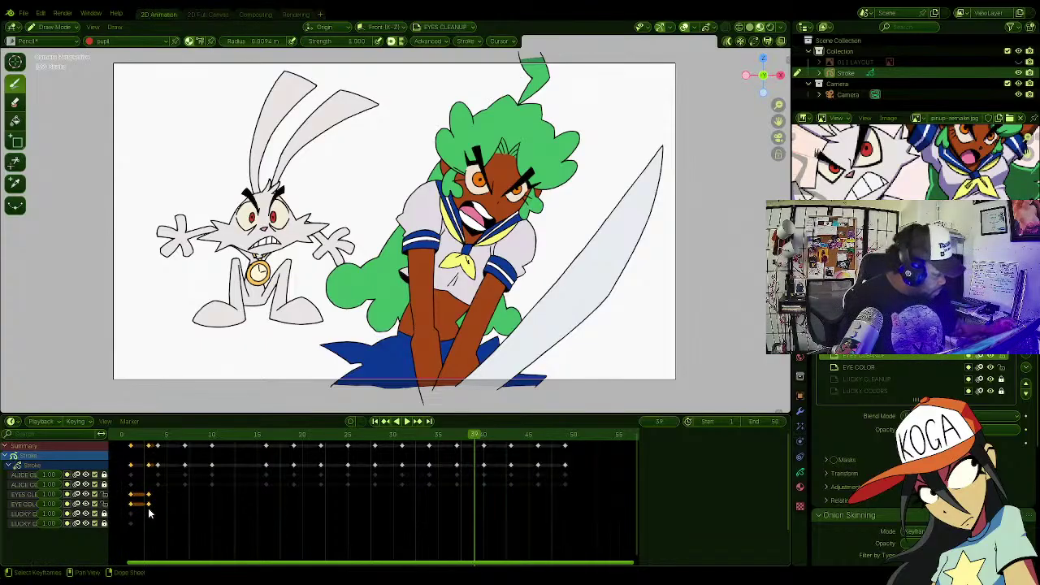
{"action": "key", "text": "g"}
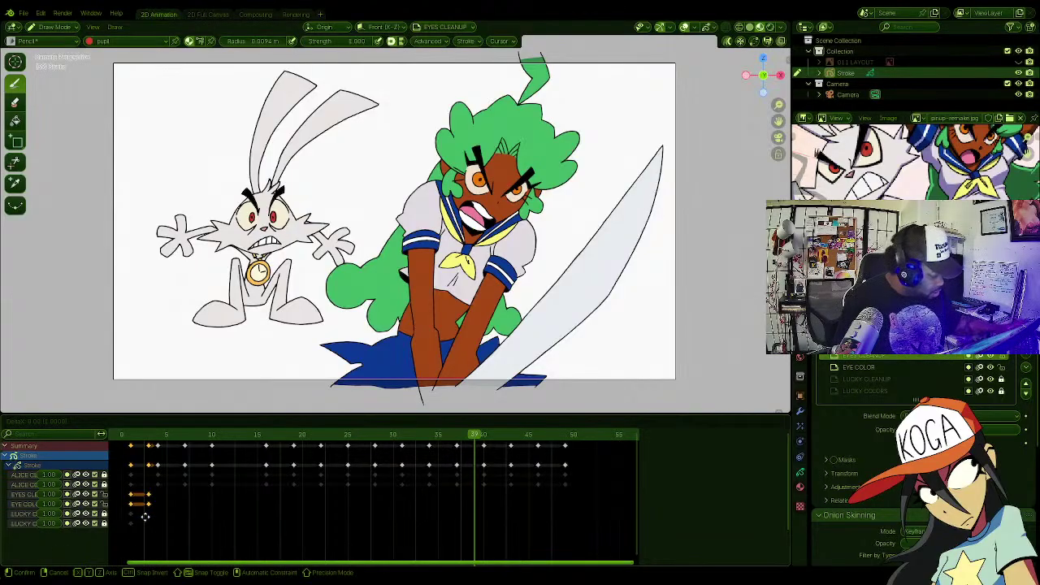
{"action": "left_click", "coordinate": [182, 515]}
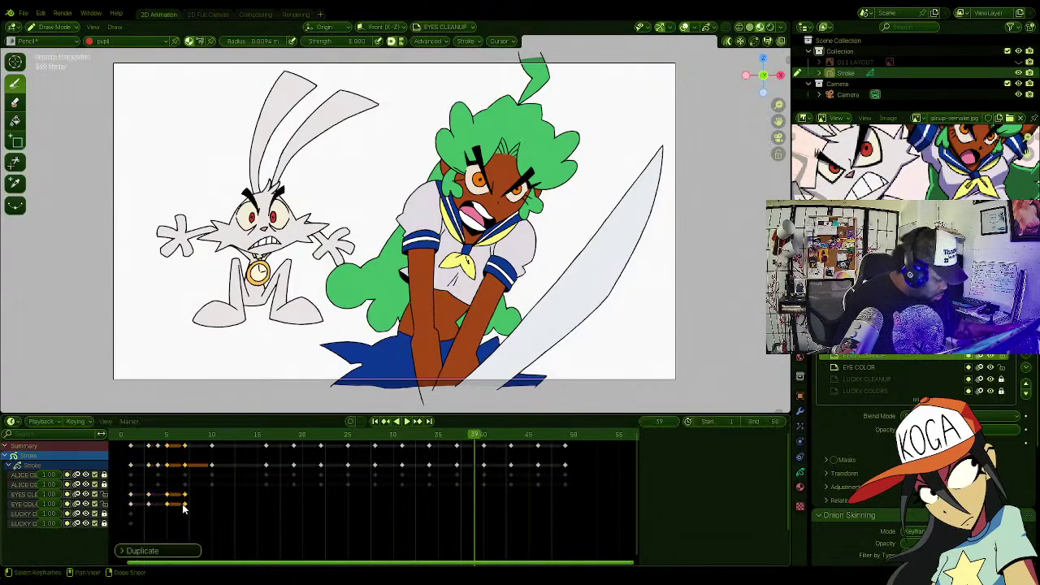
{"action": "key", "text": "shift+d"}
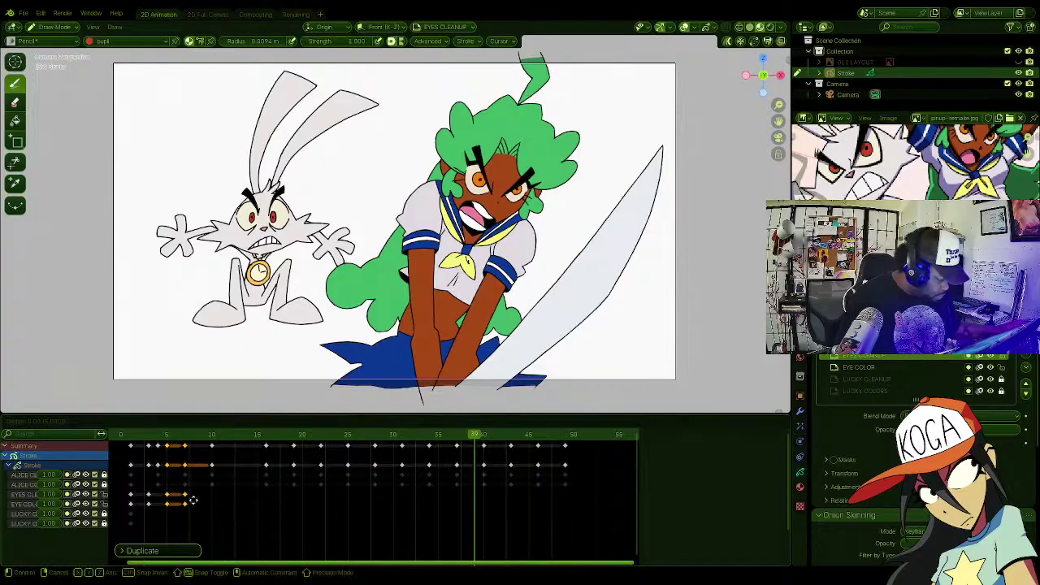
{"action": "left_click", "coordinate": [230, 504]}
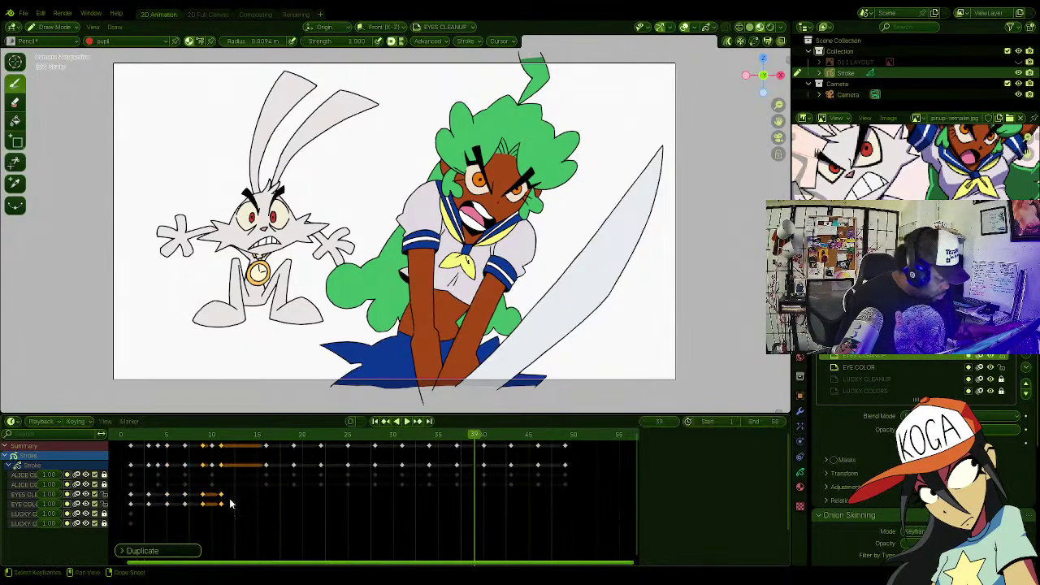
Step: Continue duplicating the eye keyframe pair on both layers every two frames from frame 13 through frame 23
{"action": "key", "text": "g"}
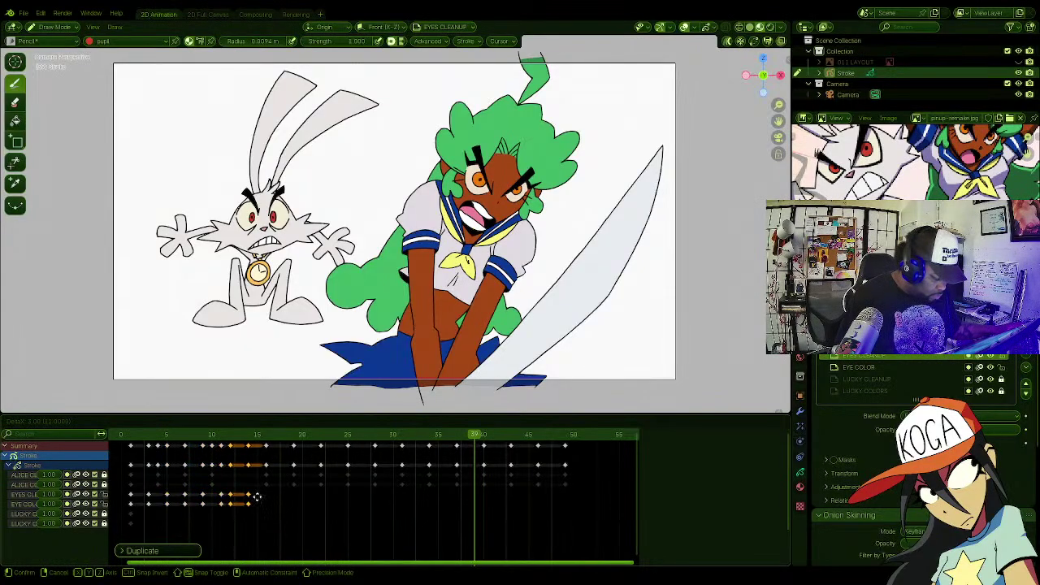
{"action": "left_click", "coordinate": [268, 501]}
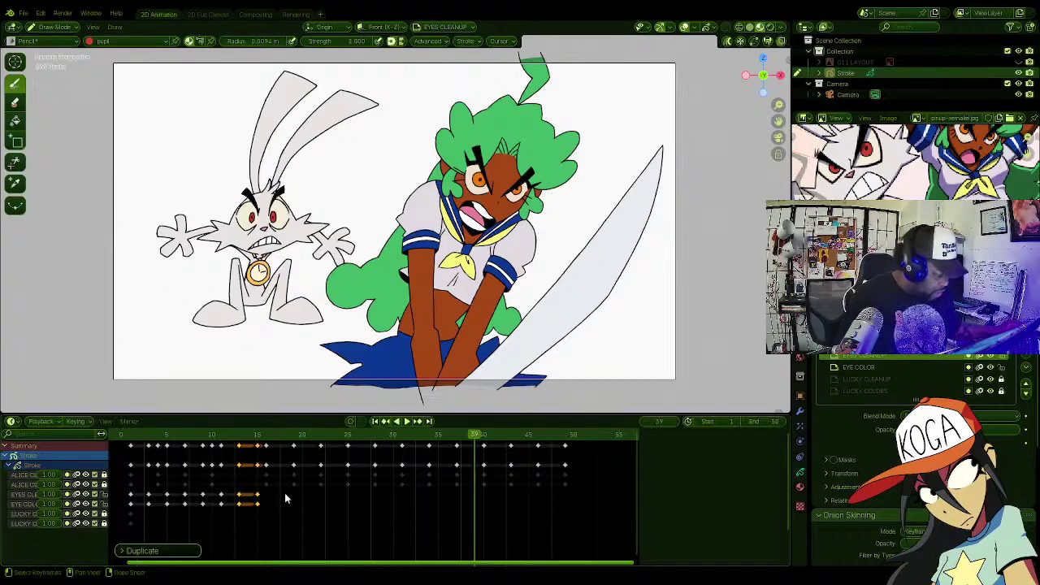
{"action": "key", "text": "shift+d"}
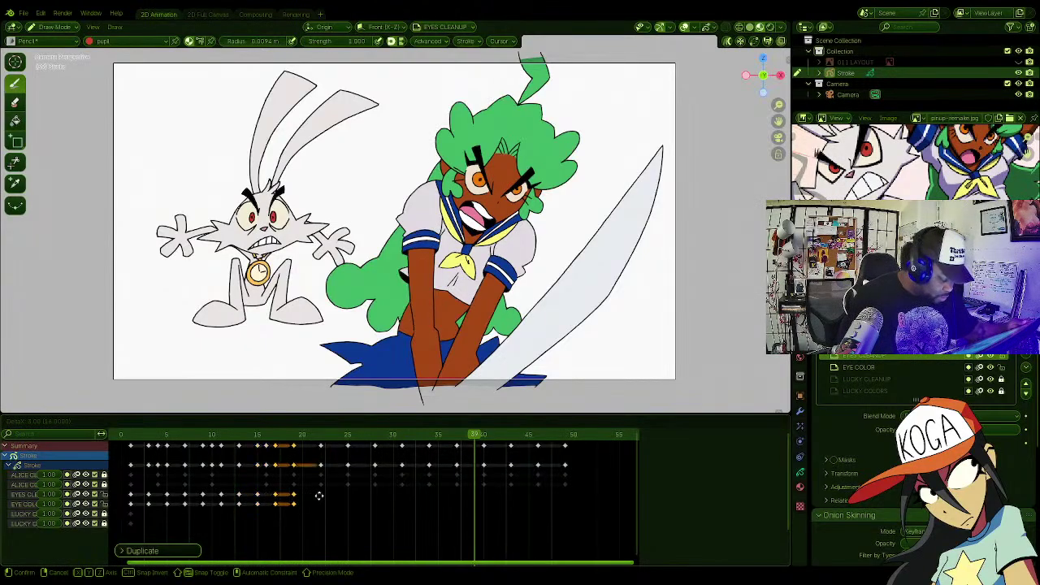
{"action": "left_click", "coordinate": [319, 496]}
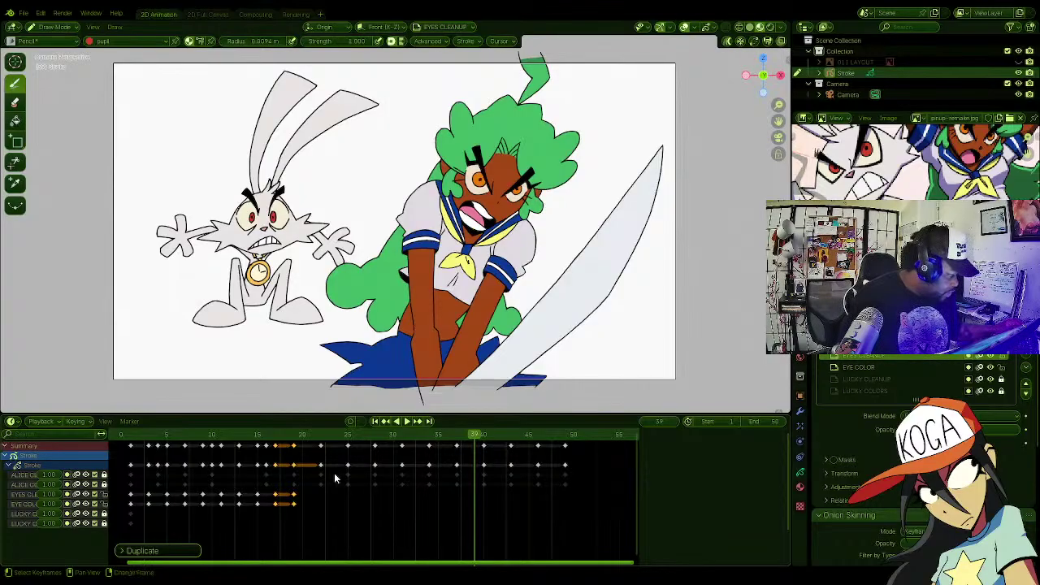
{"action": "key", "text": "g"}
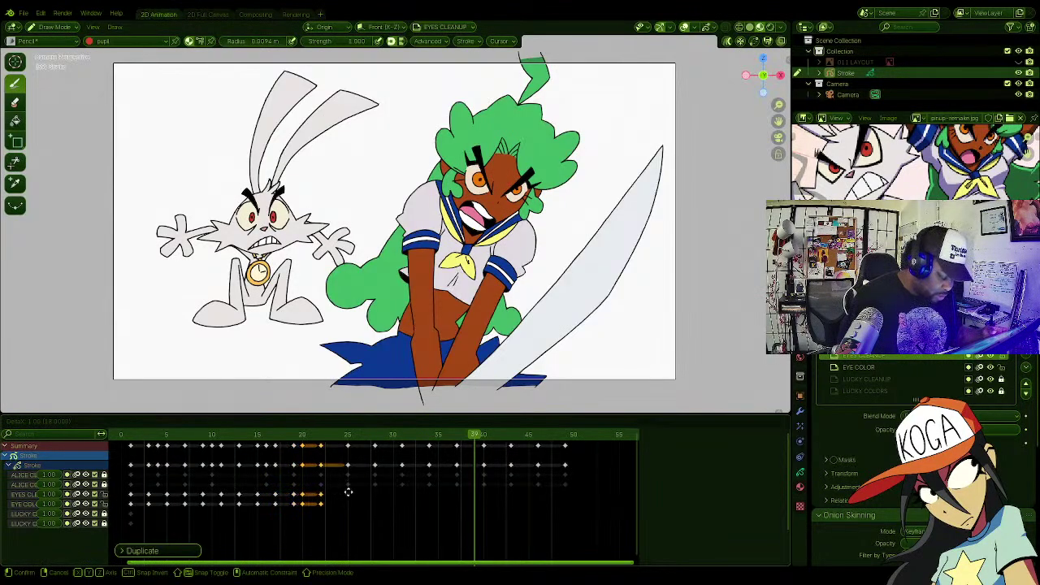
{"action": "left_click", "coordinate": [356, 498]}
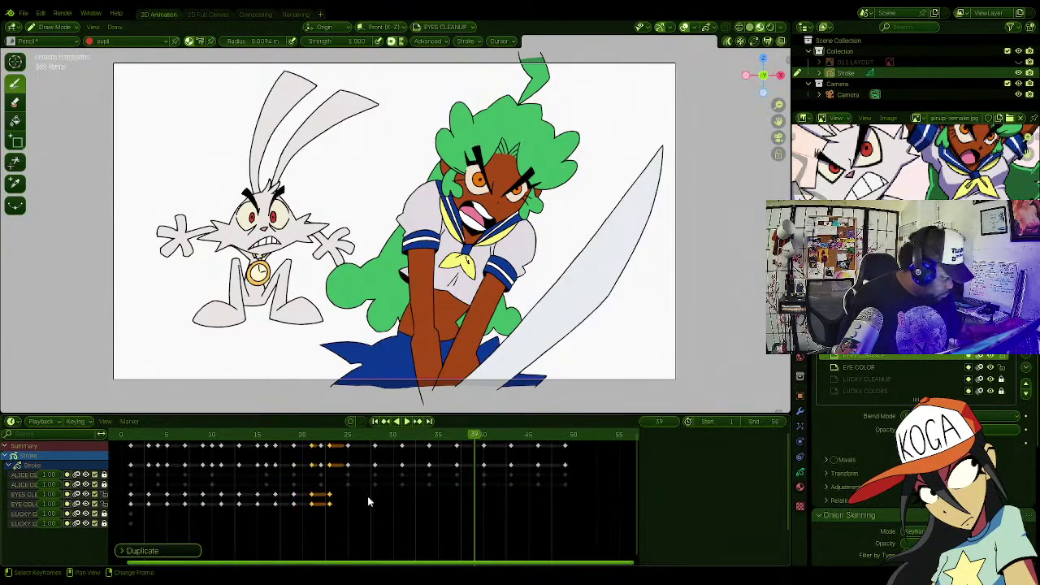
Step: Repeat the eye keyframe pair on both layers every two frames from frame 25 through frame 51
{"action": "key", "text": "shift+d"}
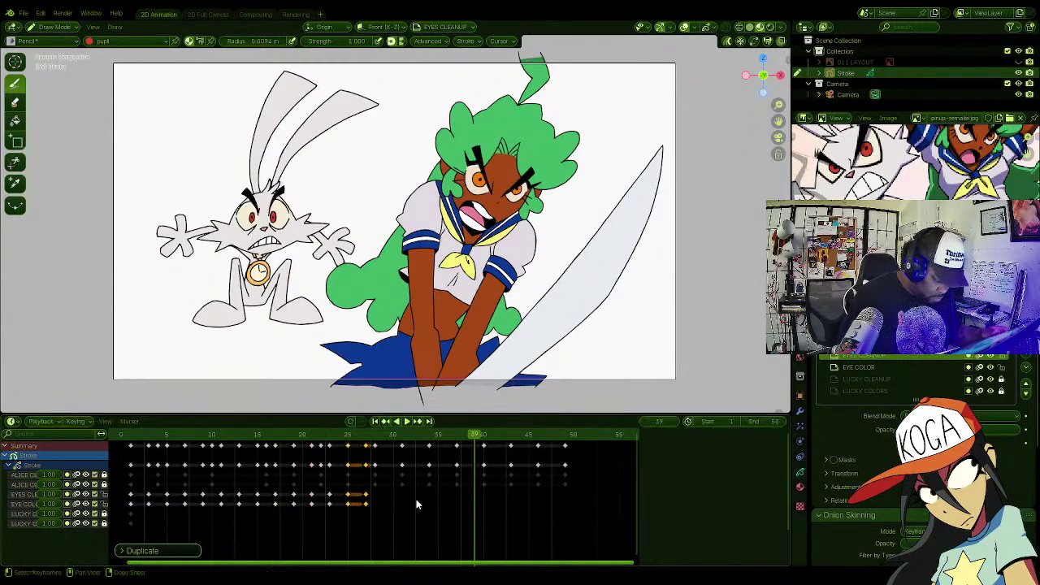
{"action": "left_click", "coordinate": [464, 490]}
{"action": "key", "text": "shift+d"}
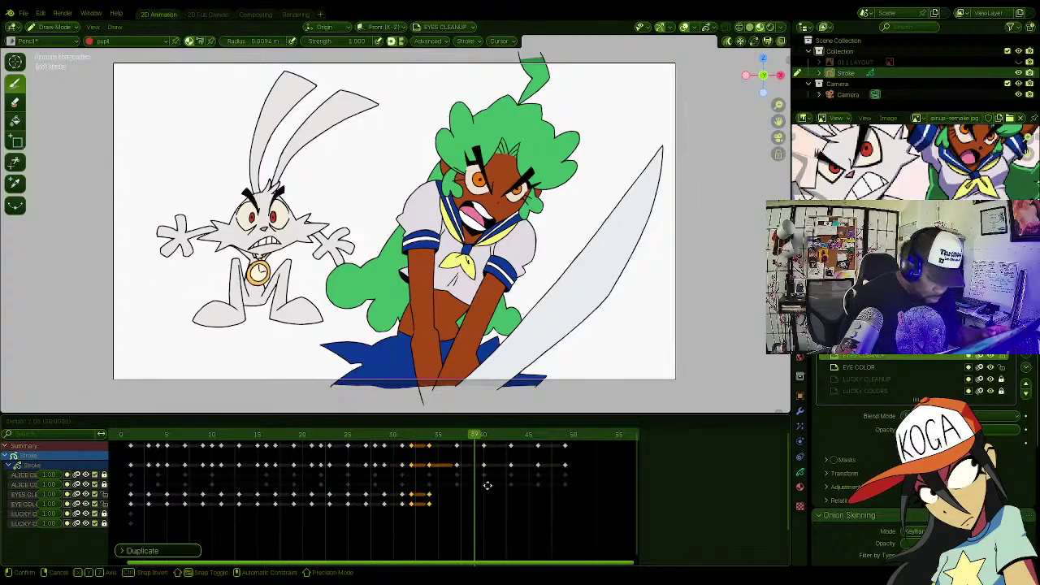
{"action": "left_click", "coordinate": [499, 489]}
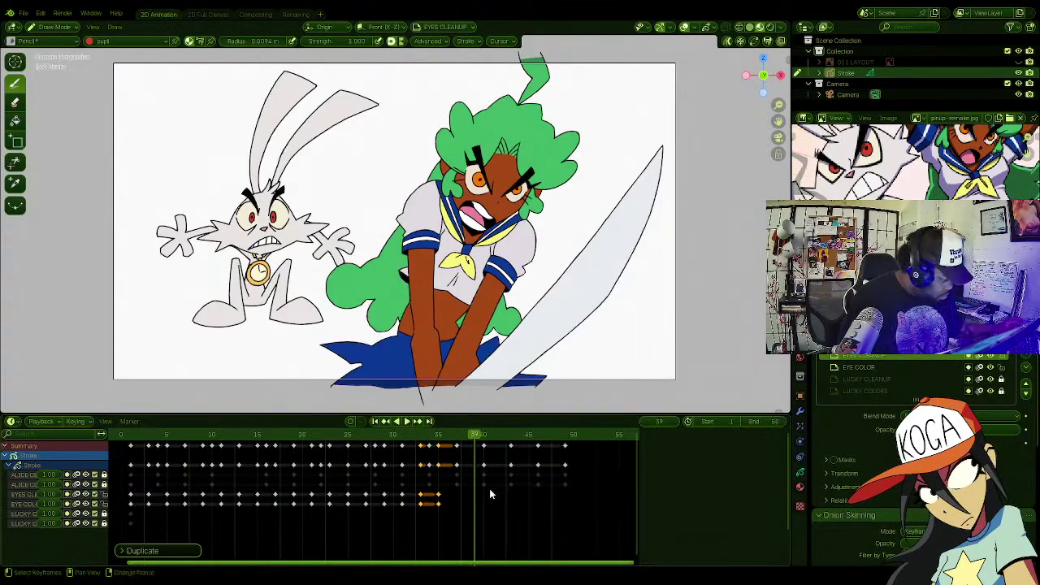
{"action": "key", "text": "shift+d"}
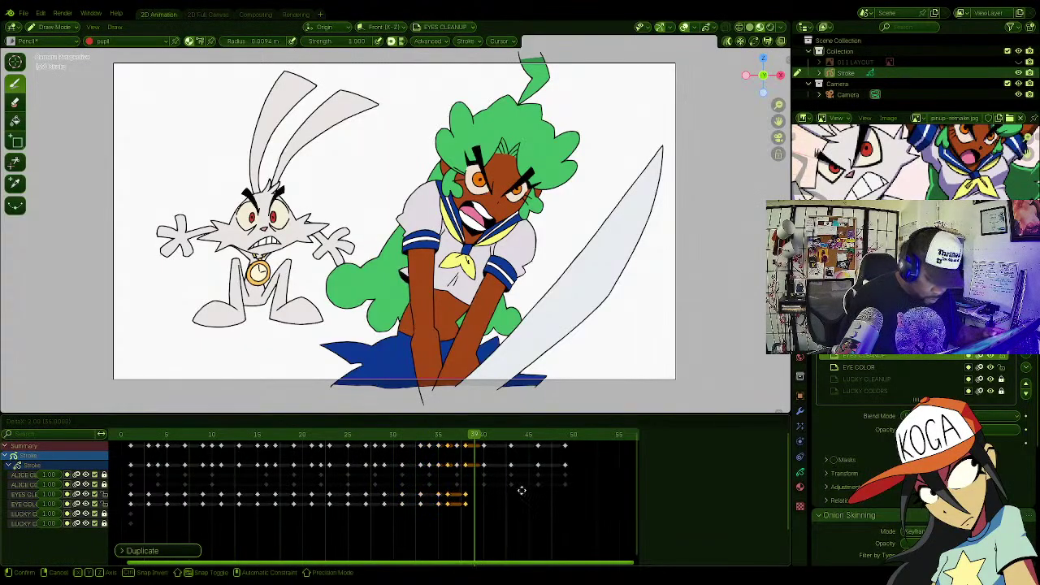
{"action": "left_click", "coordinate": [523, 492]}
{"action": "key", "text": "shift+d"}
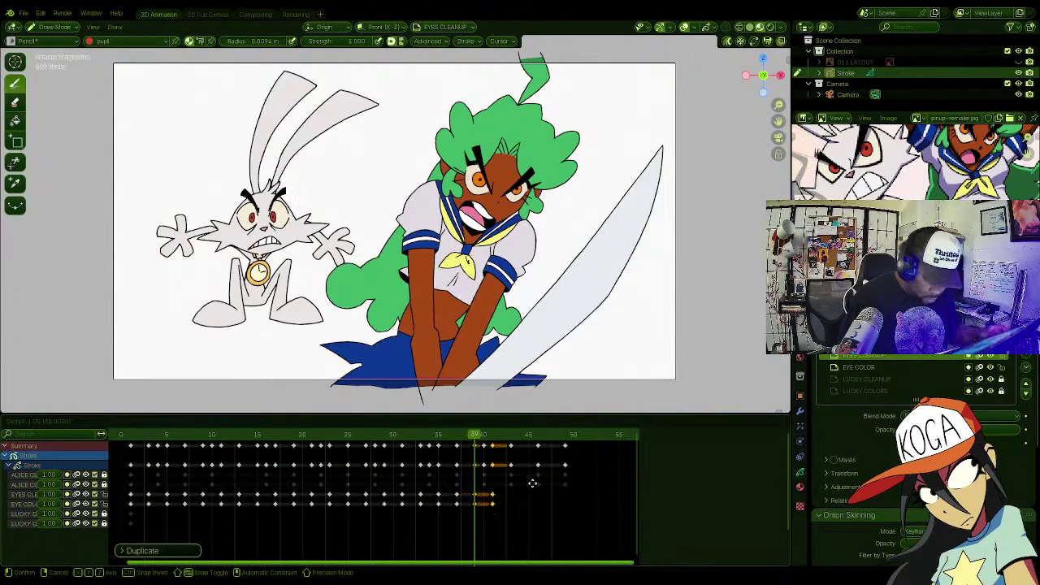
{"action": "left_click", "coordinate": [551, 482]}
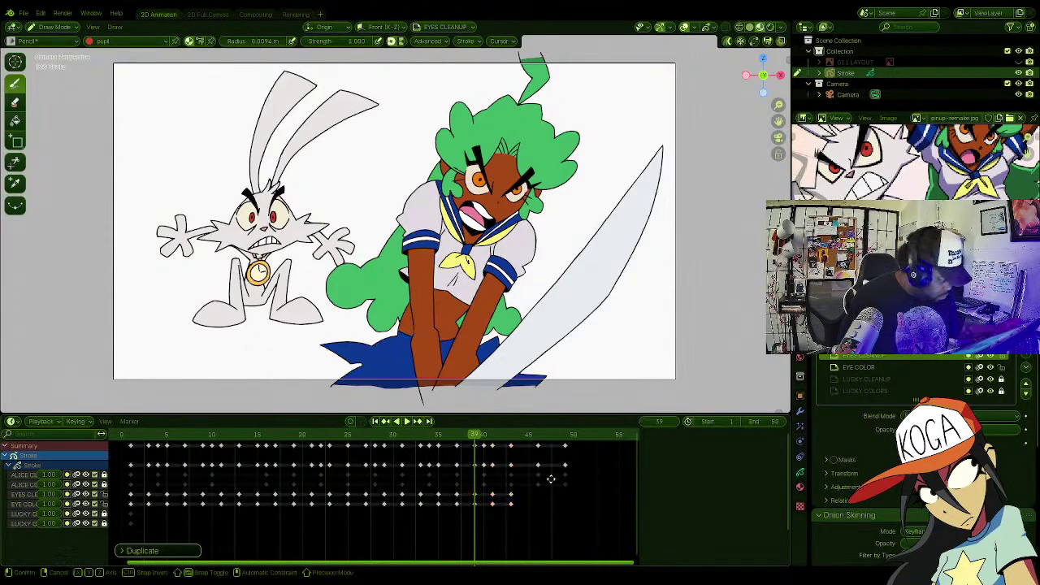
{"action": "key", "text": "shift+d"}
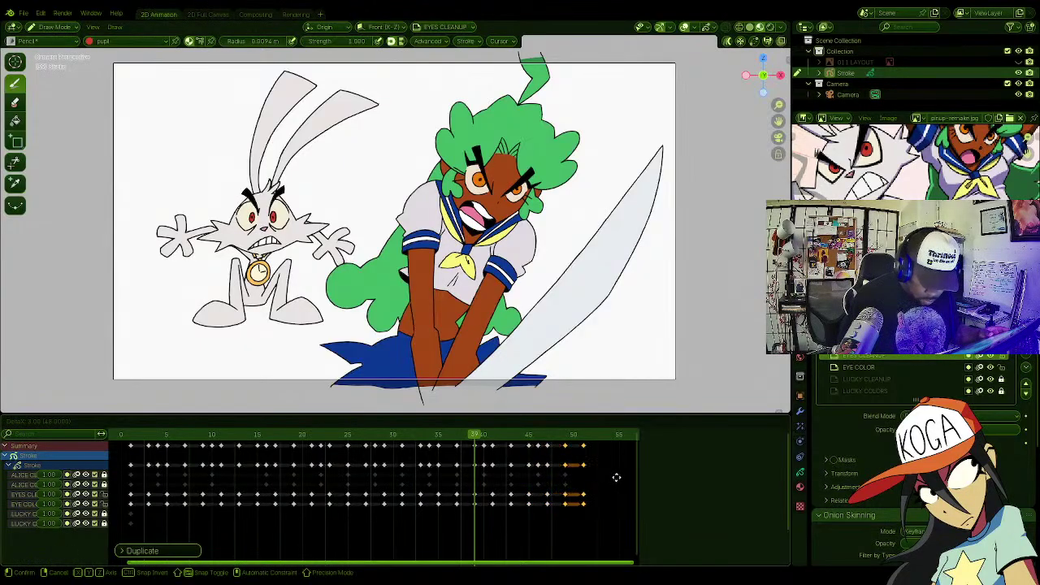
{"action": "left_click", "coordinate": [618, 482]}
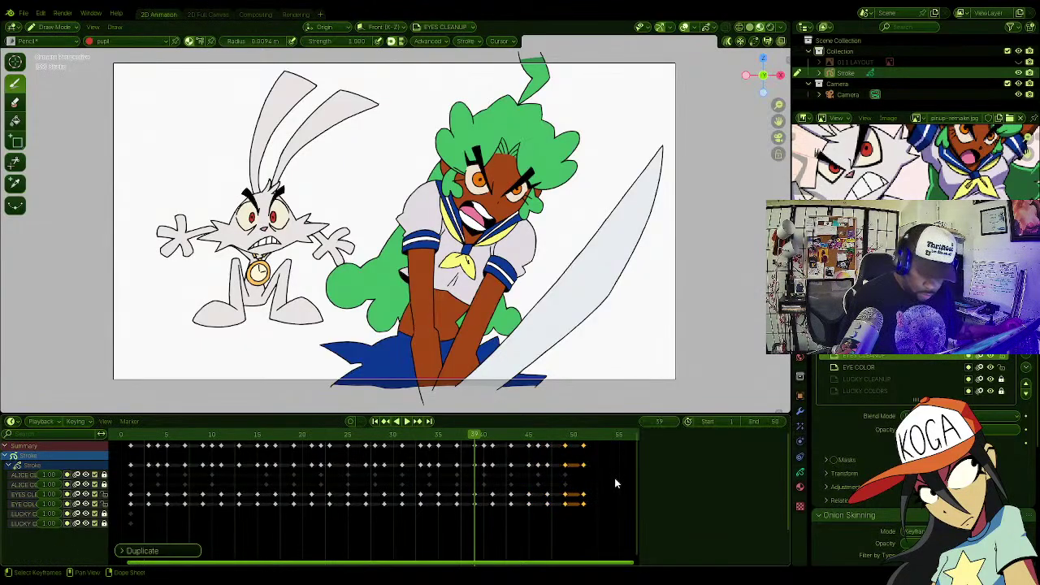
Step: Play the animation to check the repeated eye keyframes, and save the file
{"action": "left_click", "coordinate": [573, 436]}
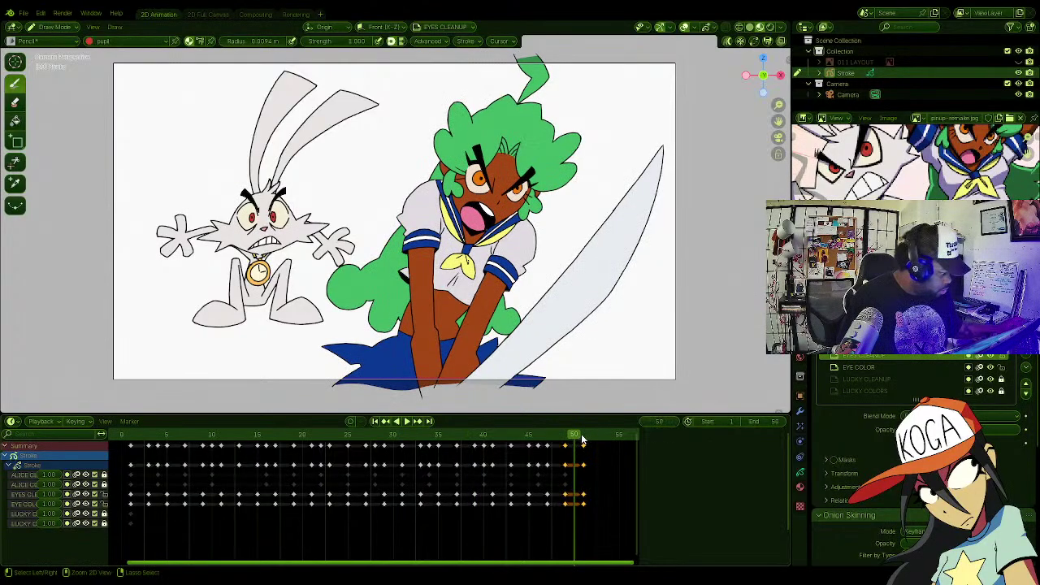
{"action": "key", "text": "ctrl+s"}
{"action": "key", "text": "space"}
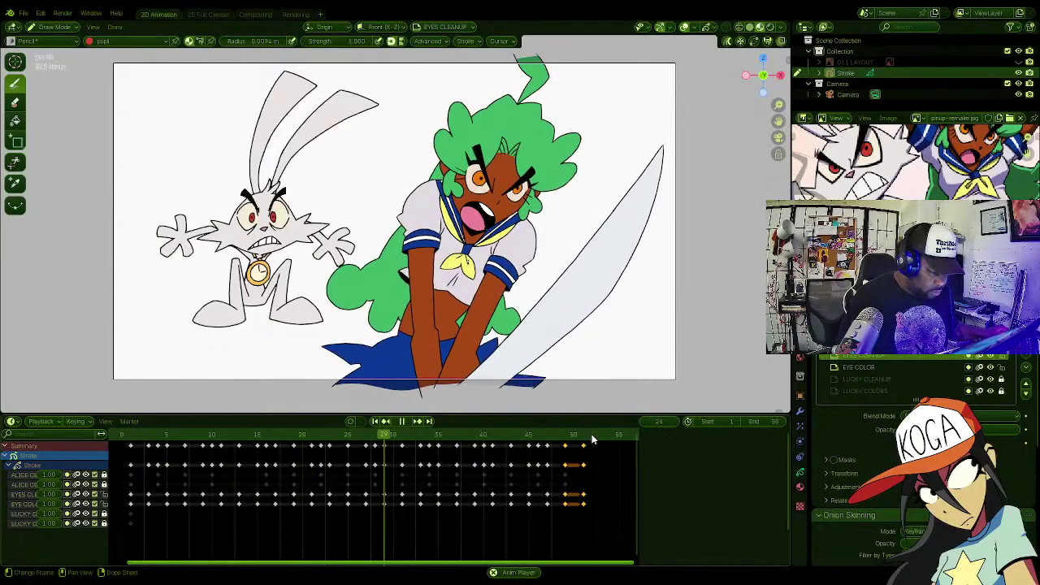
{"action": "key", "text": "space"}
{"action": "key", "text": "ctrl+s"}
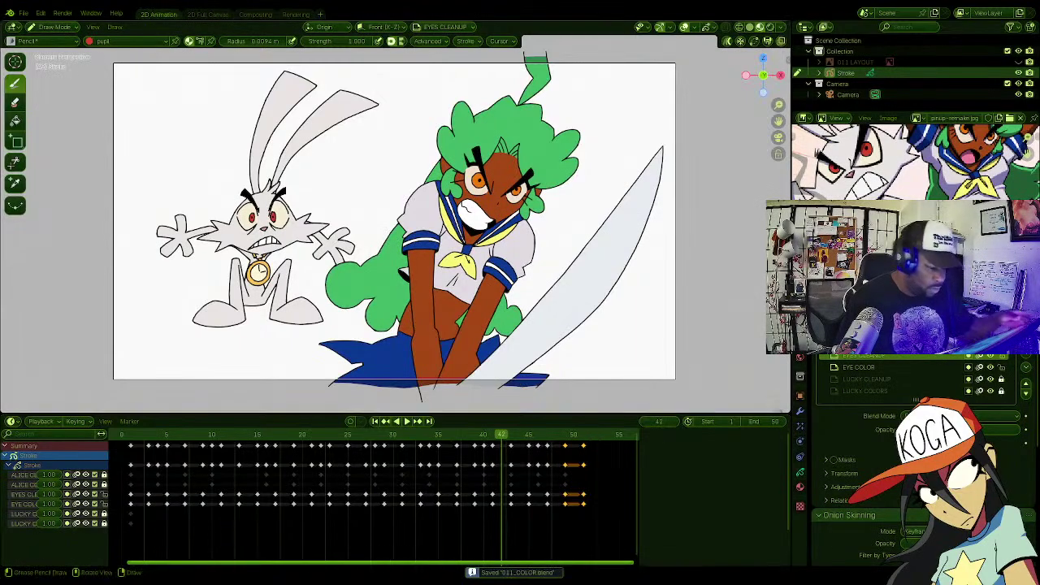
Step: Make the 011 LAYOUT object visible and play the animation from frame 1
{"action": "left_click", "coordinate": [1018, 61]}
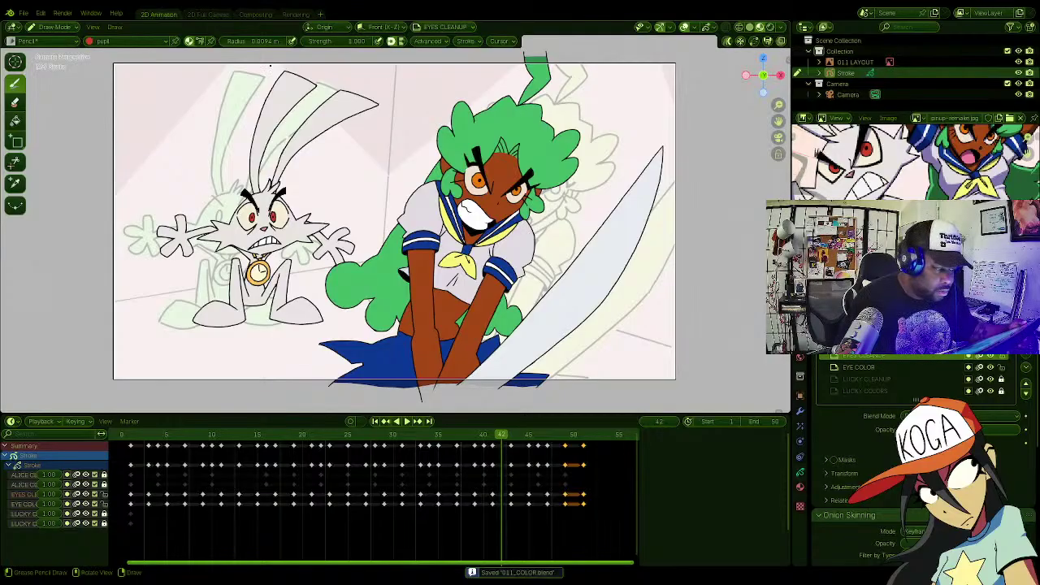
{"action": "key", "text": "shift+Left"}
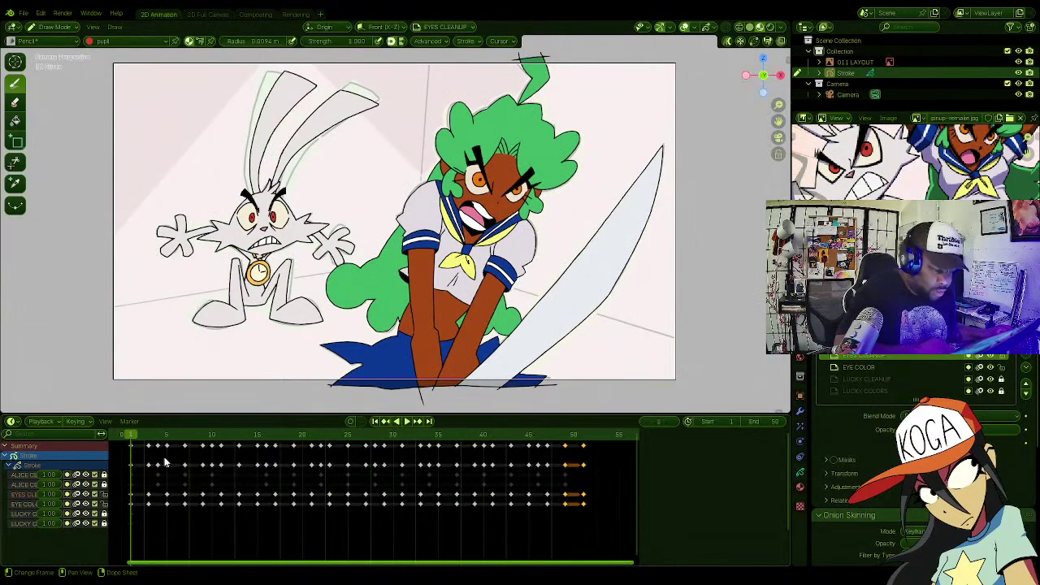
{"action": "key", "text": "space"}
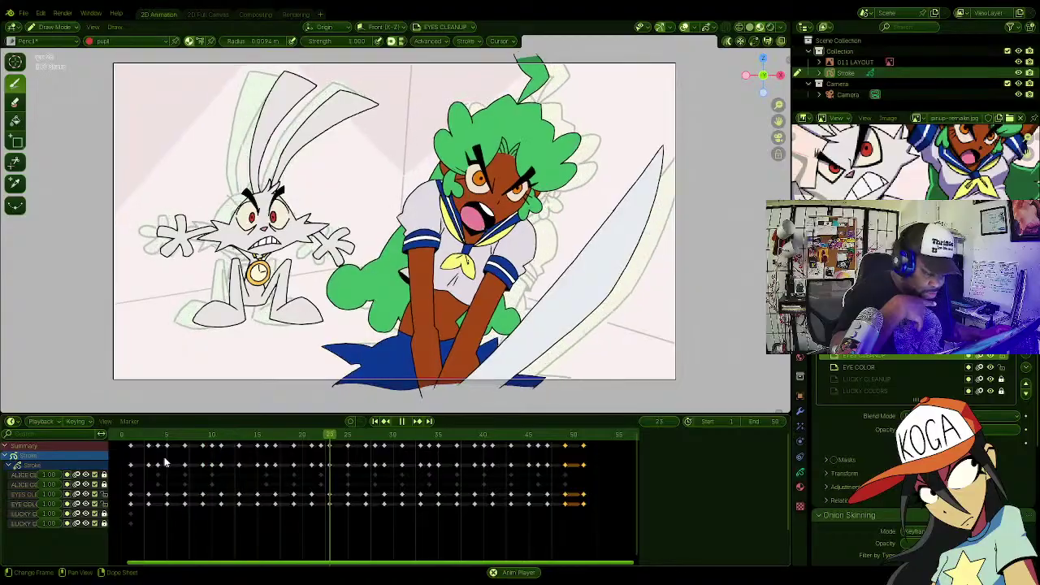
Step: Replay the animation over the layout background, stop it, and save the file
{"action": "key", "text": "space"}
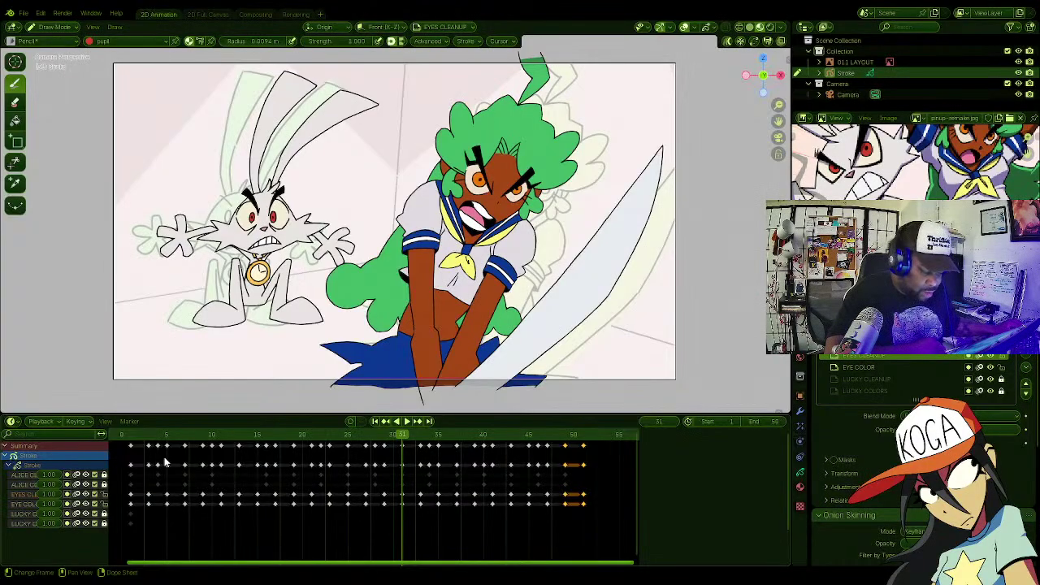
{"action": "key", "text": "space"}
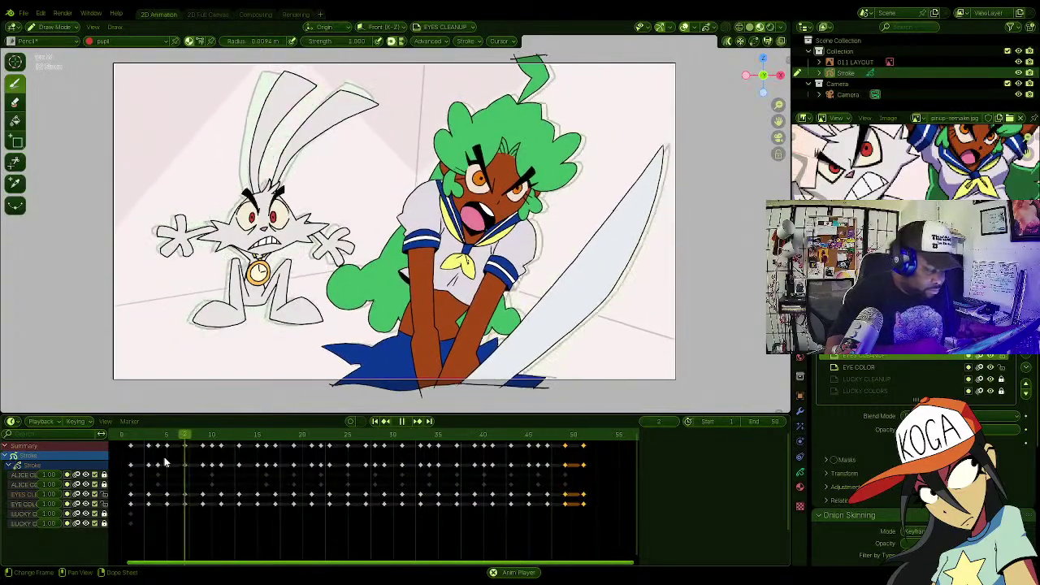
{"action": "key", "text": "Escape"}
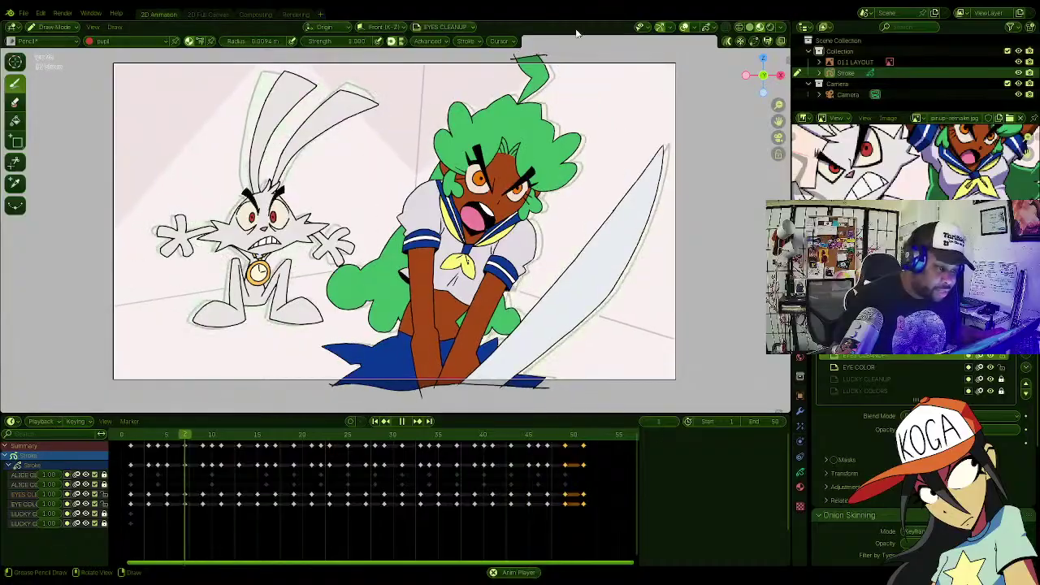
{"action": "key", "text": "space"}
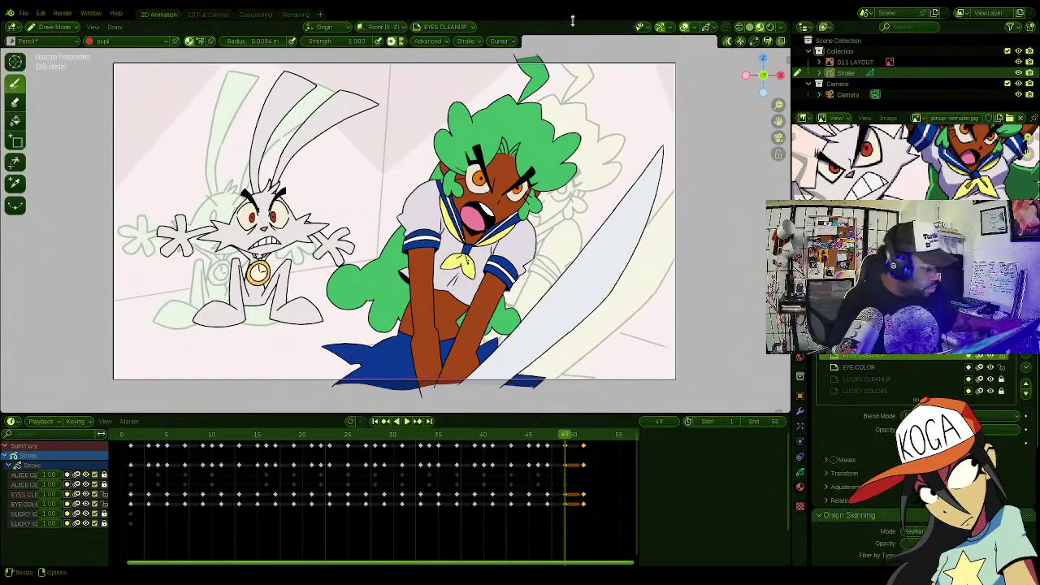
{"action": "key", "text": "ctrl+s"}
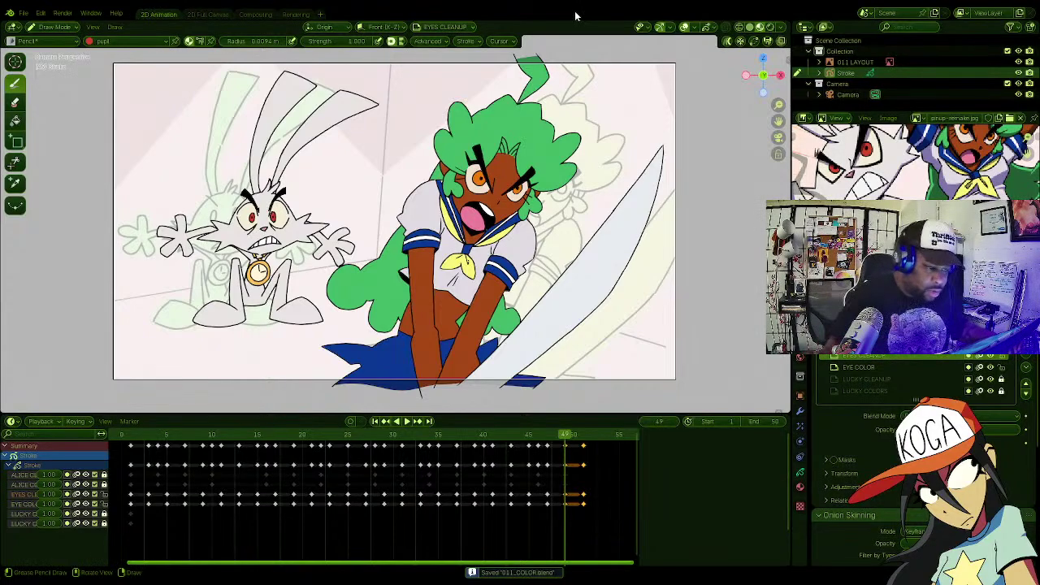
Step: Step through the frames around 47 to 52 and play across the loop point to check the eye motion
{"action": "key", "text": "Right"}
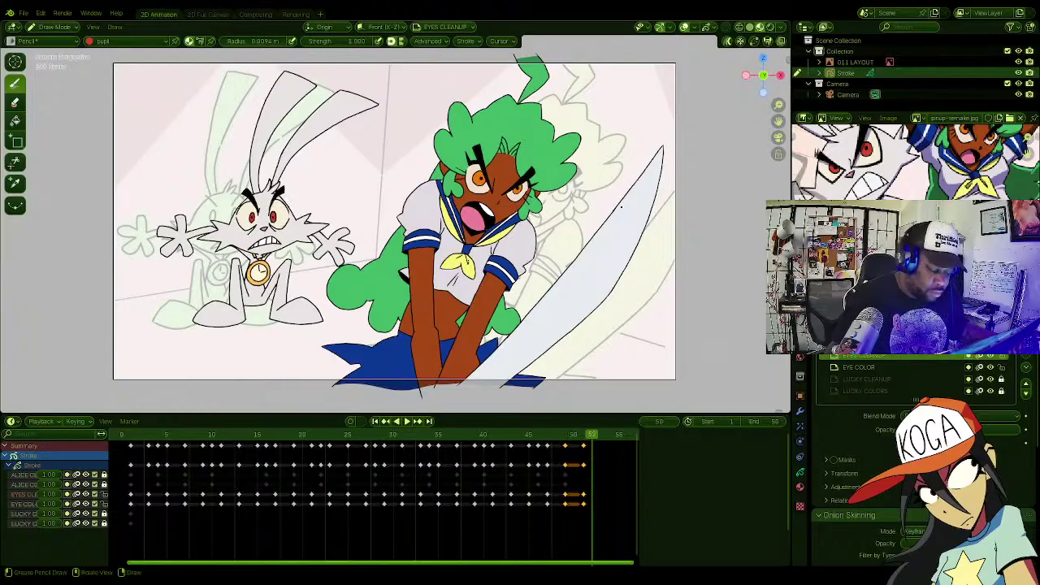
{"action": "key", "text": "Left"}
{"action": "key", "text": "Left"}
{"action": "key", "text": "Left"}
{"action": "key", "text": "Left"}
{"action": "key", "text": "Left"}
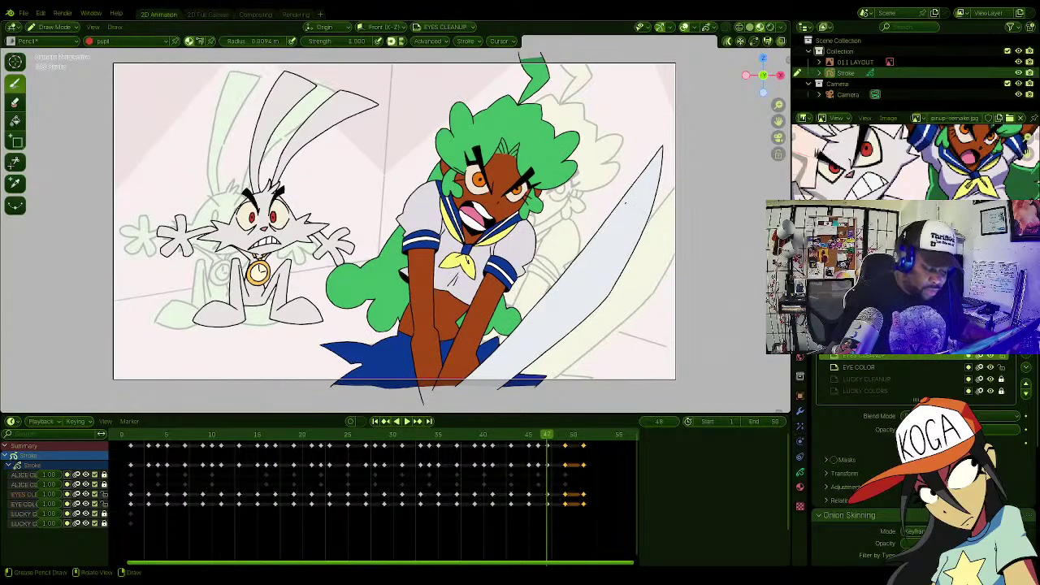
{"action": "key", "text": "space"}
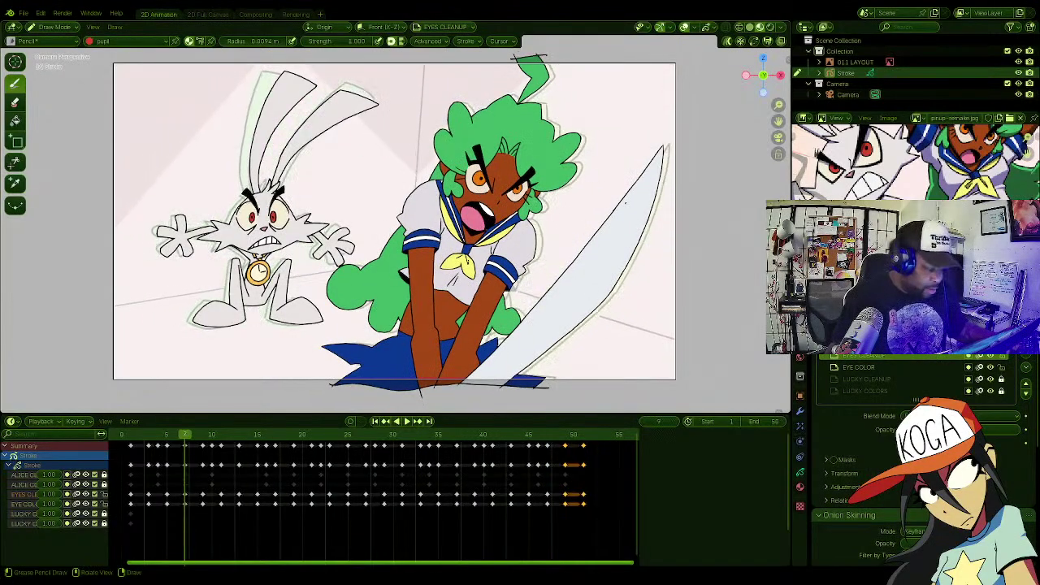
Step: Return to frame 1 and make EYES CLEANUP the active layer, with the other layers locked
{"action": "key", "text": "Left"}
{"action": "key", "text": "Left"}
{"action": "key", "text": "Left"}
{"action": "key", "text": "Left"}
{"action": "key", "text": "Left"}
{"action": "key", "text": "Left"}
{"action": "key", "text": "Left"}
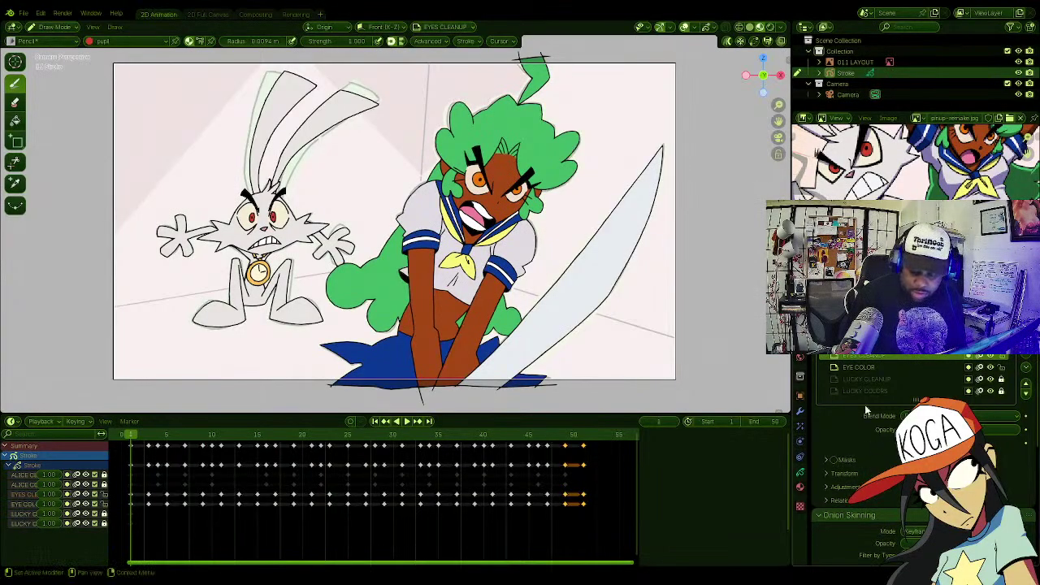
{"action": "left_click", "coordinate": [866, 367]}
{"action": "left_click", "coordinate": [867, 356]}
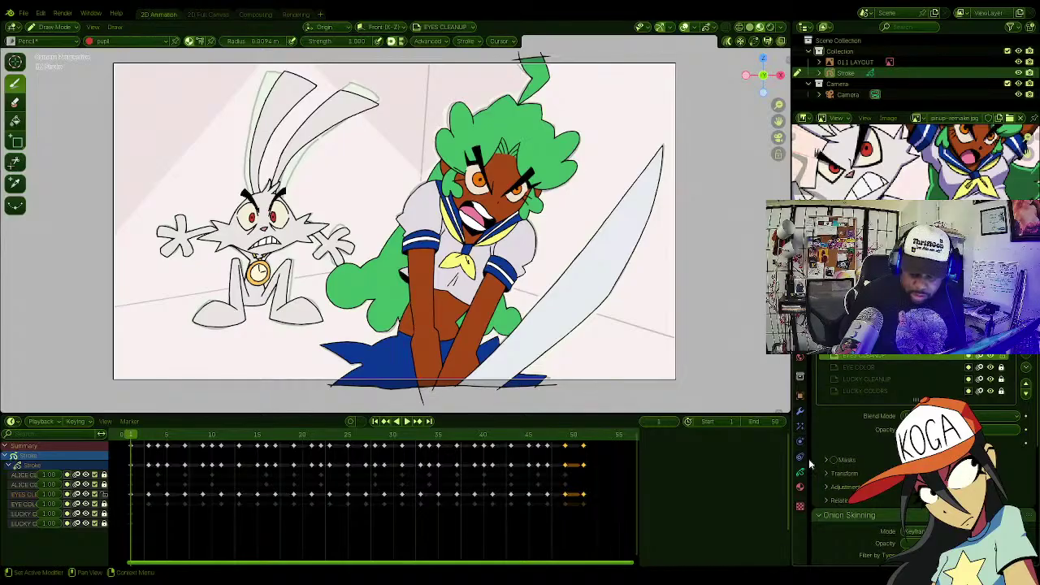
Step: Add a Rim visual effect to the Stroke object and show the viewport in rendered shading
{"action": "left_click", "coordinate": [801, 412]}
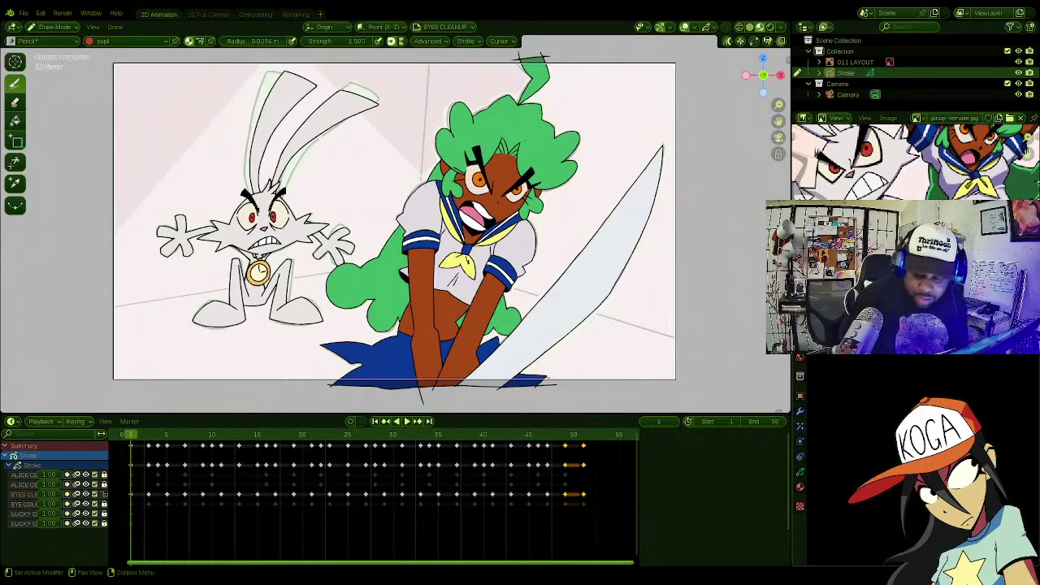
{"action": "left_click", "coordinate": [902, 294]}
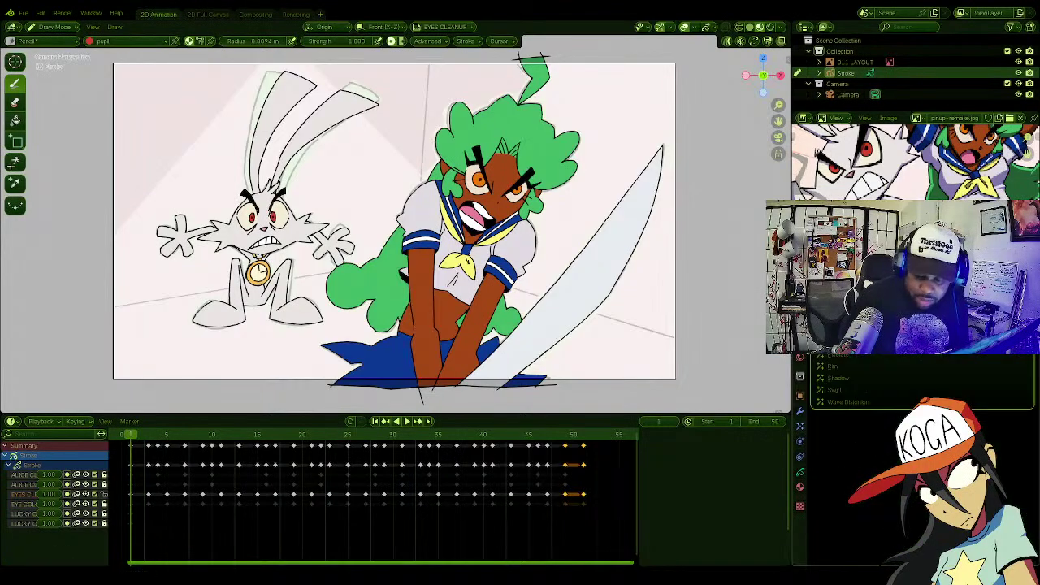
{"action": "left_click", "coordinate": [862, 366]}
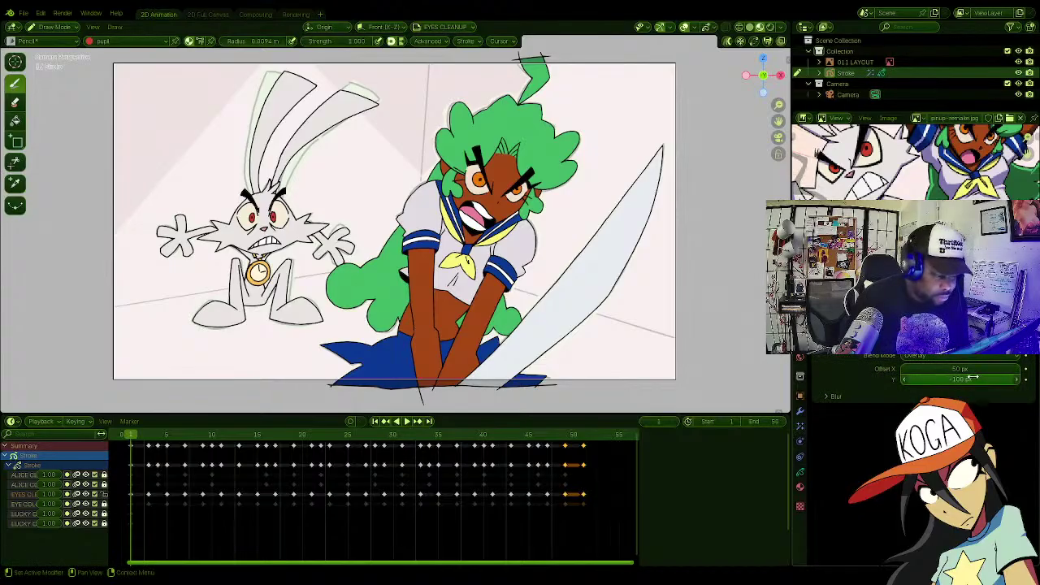
{"action": "left_click", "coordinate": [772, 28]}
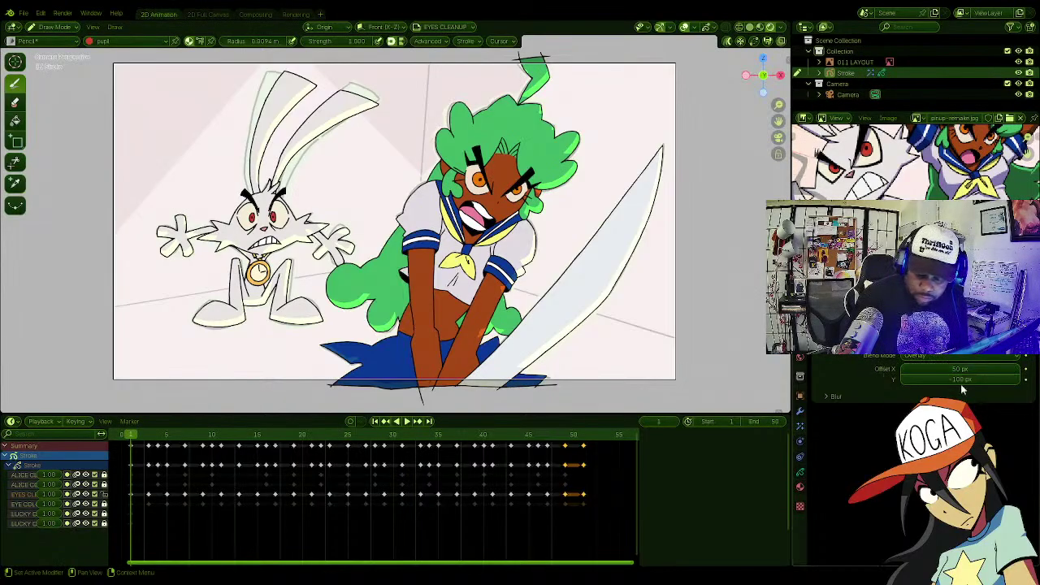
Step: Tune the rim effect's X offset and set its Y offset to 10 px for a thin edge light, and save the file
{"action": "left_click_drag", "start_coordinate": [962, 379], "coordinate": [1009, 379]}
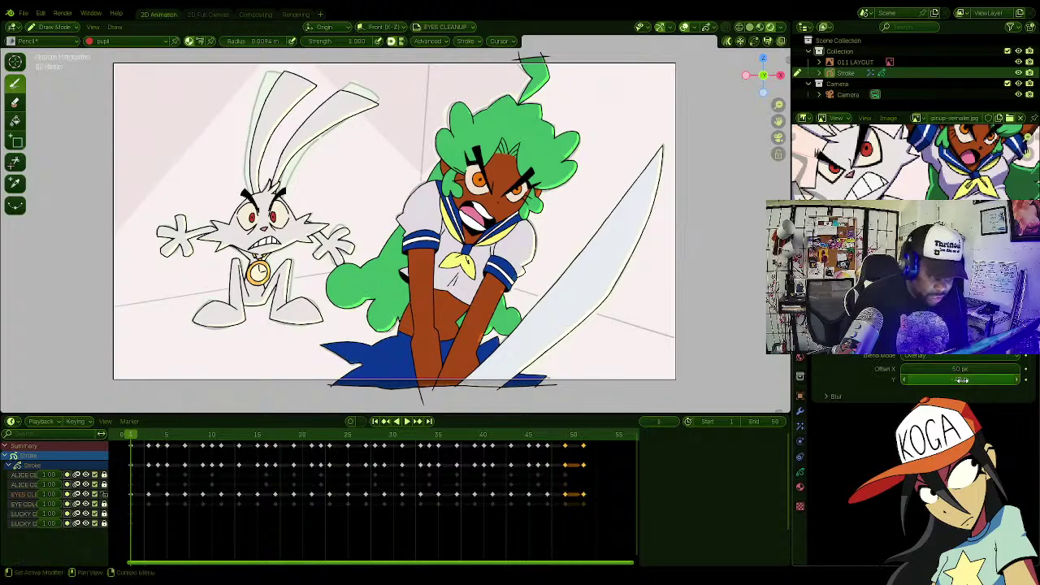
{"action": "left_click_drag", "start_coordinate": [942, 371], "coordinate": [983, 369]}
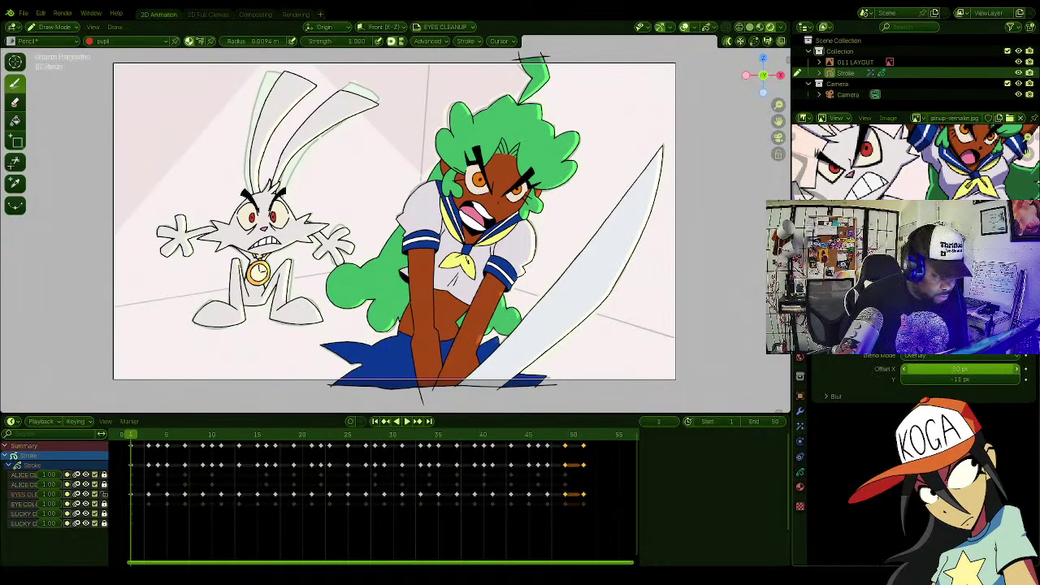
{"action": "left_click_drag", "start_coordinate": [983, 370], "coordinate": [971, 369]}
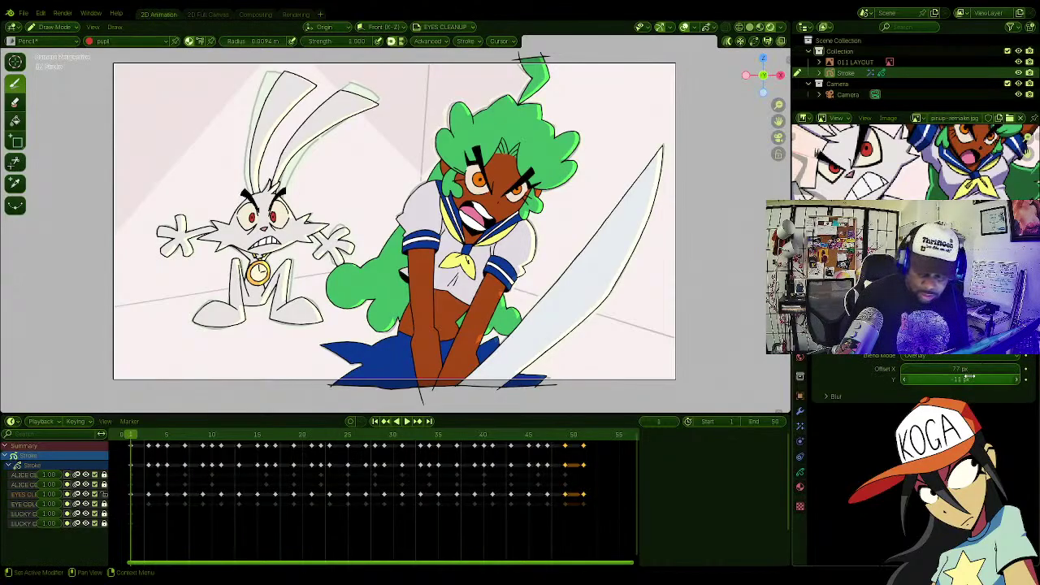
{"action": "mouse_move", "coordinate": [969, 370]}
{"action": "left_mouse_down"}
{"action": "mouse_move", "coordinate": [983, 370]}
{"action": "mouse_move", "coordinate": [969, 380]}
{"action": "left_mouse_up"}
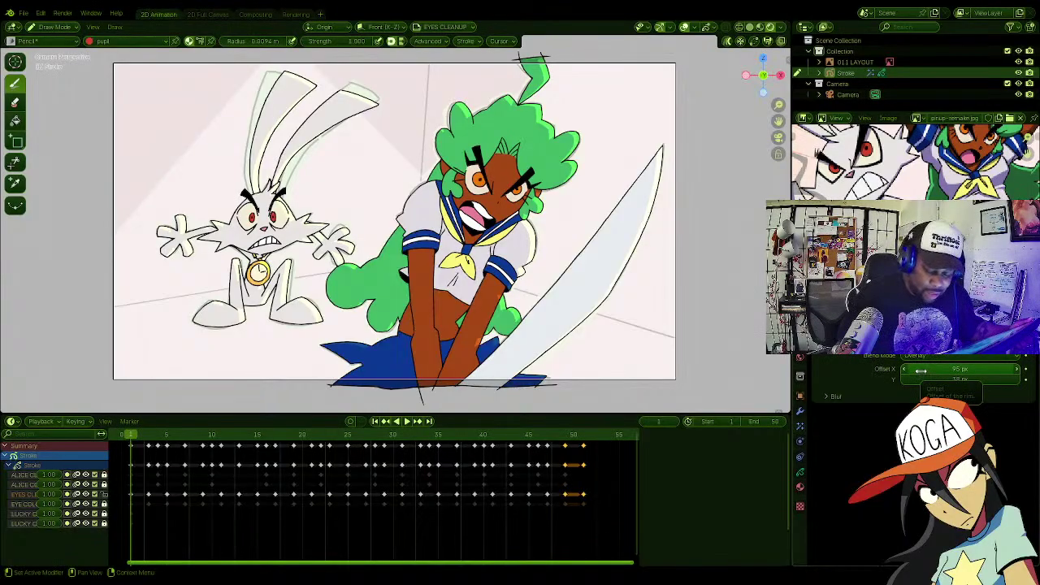
{"action": "mouse_move", "coordinate": [922, 369]}
{"action": "left_mouse_down"}
{"action": "mouse_move", "coordinate": [910, 369]}
{"action": "mouse_move", "coordinate": [935, 377]}
{"action": "left_mouse_up"}
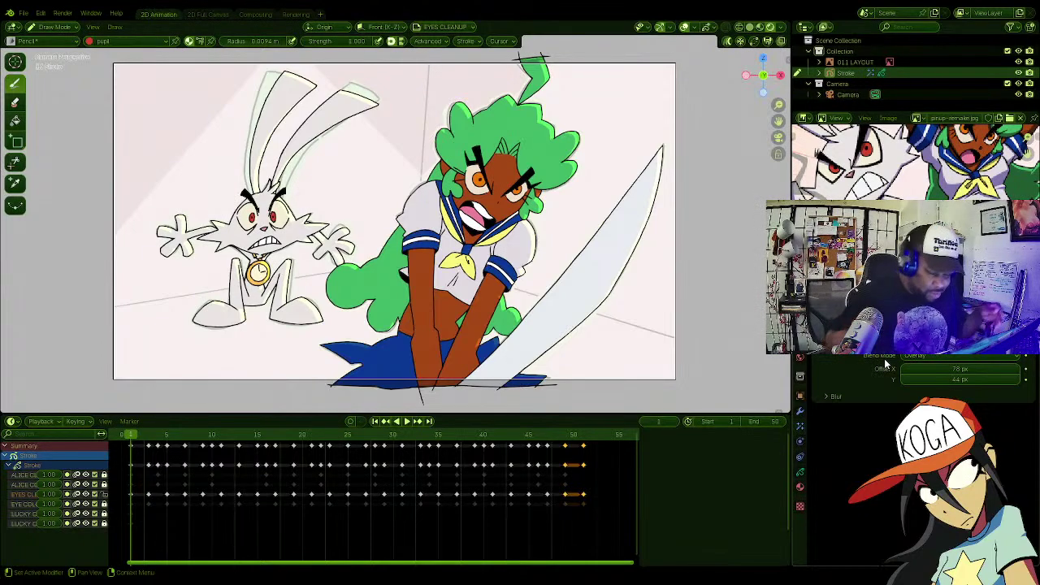
{"action": "left_click_drag", "start_coordinate": [961, 379], "coordinate": [937, 379]}
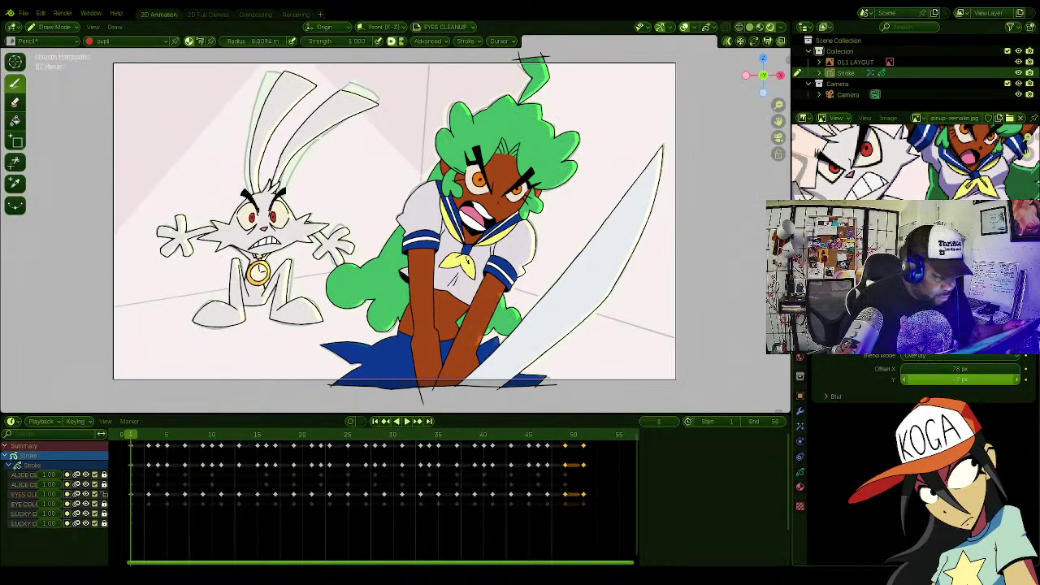
{"action": "left_click_drag", "start_coordinate": [938, 380], "coordinate": [982, 369]}
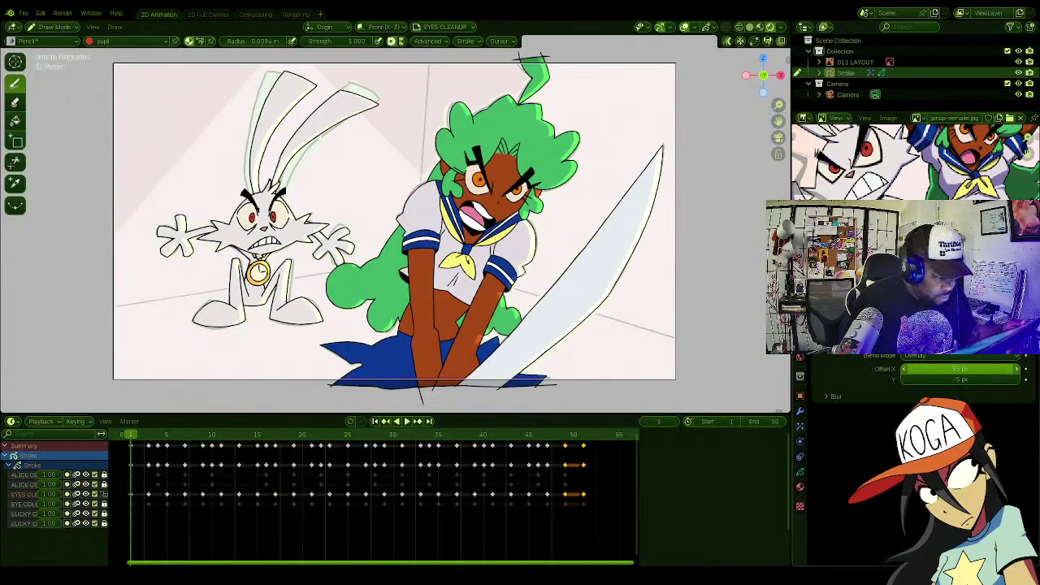
{"action": "left_click_drag", "start_coordinate": [958, 370], "coordinate": [975, 369]}
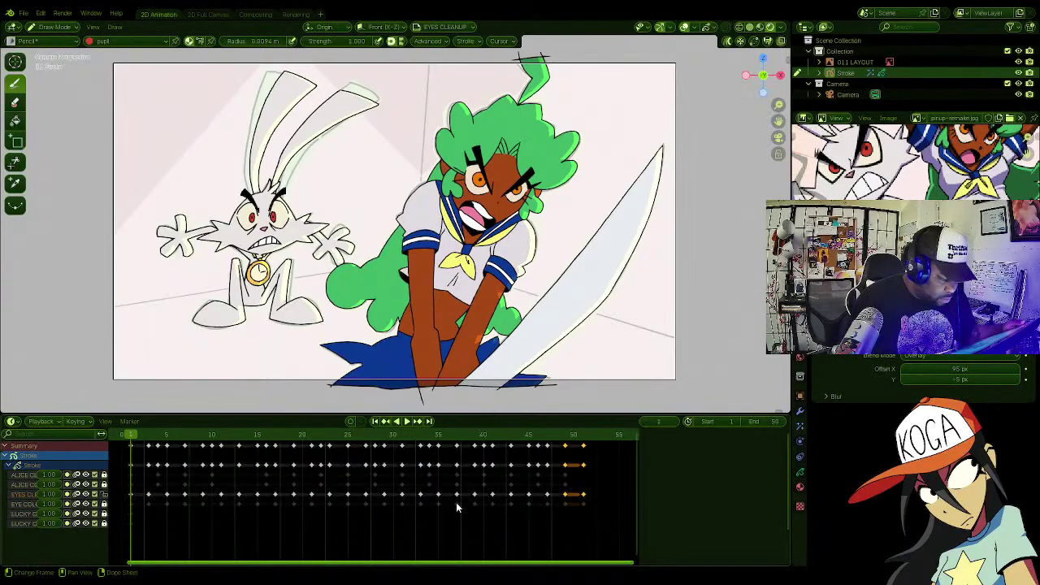
{"action": "mouse_move", "coordinate": [975, 370]}
{"action": "left_mouse_down"}
{"action": "mouse_move", "coordinate": [942, 369]}
{"action": "mouse_move", "coordinate": [967, 379]}
{"action": "left_mouse_up"}
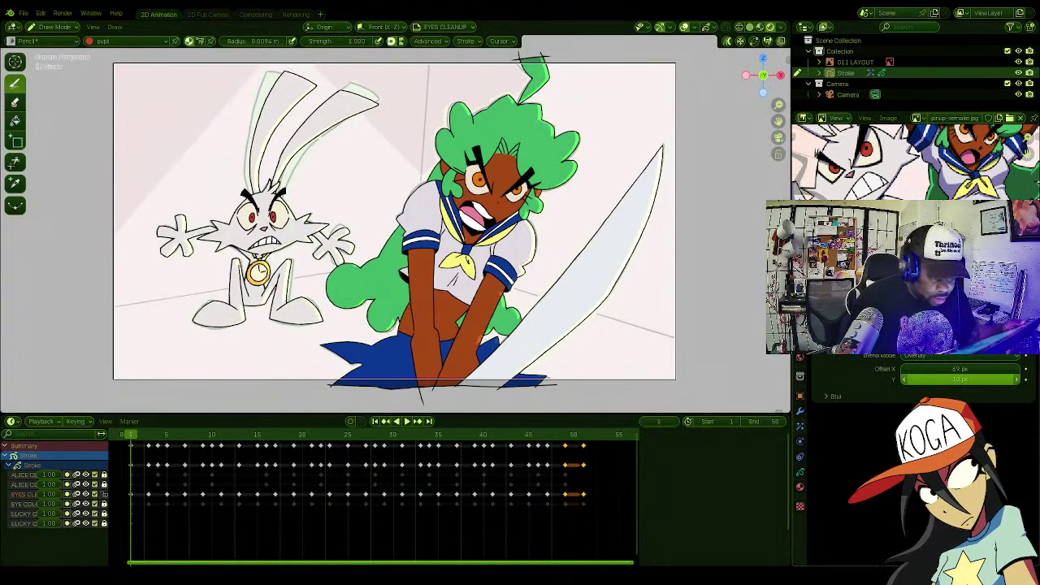
{"action": "left_click_drag", "start_coordinate": [959, 370], "coordinate": [979, 370]}
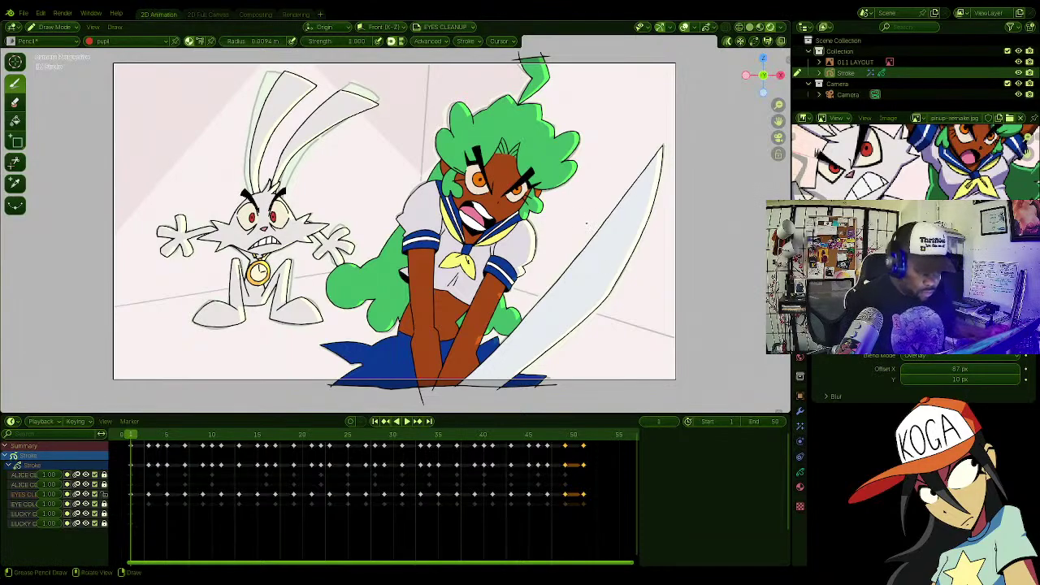
{"action": "key", "text": "ctrl+s"}
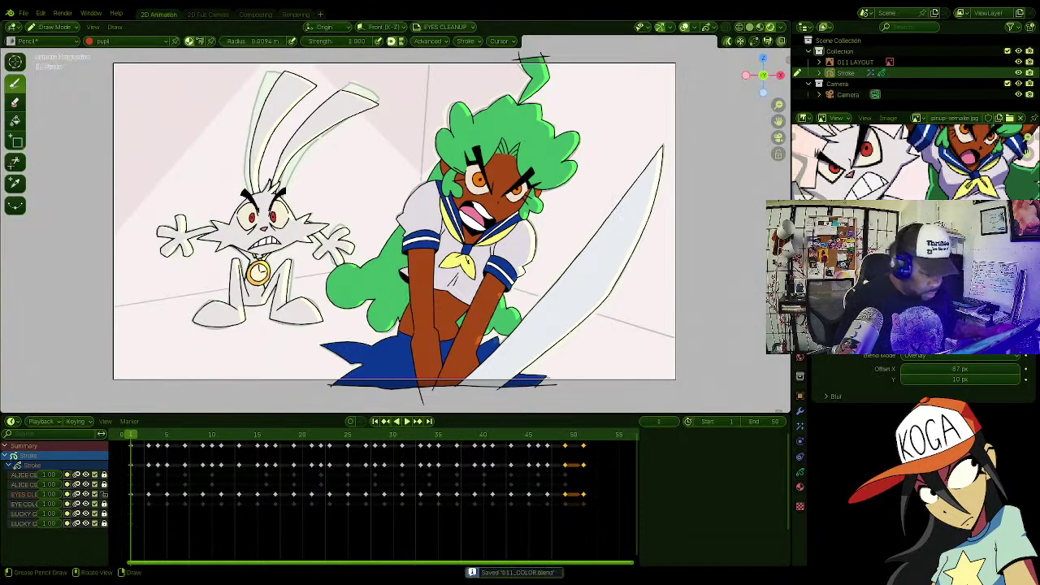
Step: Check the rim light in playback, set its offset to X 95 px and Y 2 px, and save the file at frame 1
{"action": "key", "text": "space"}
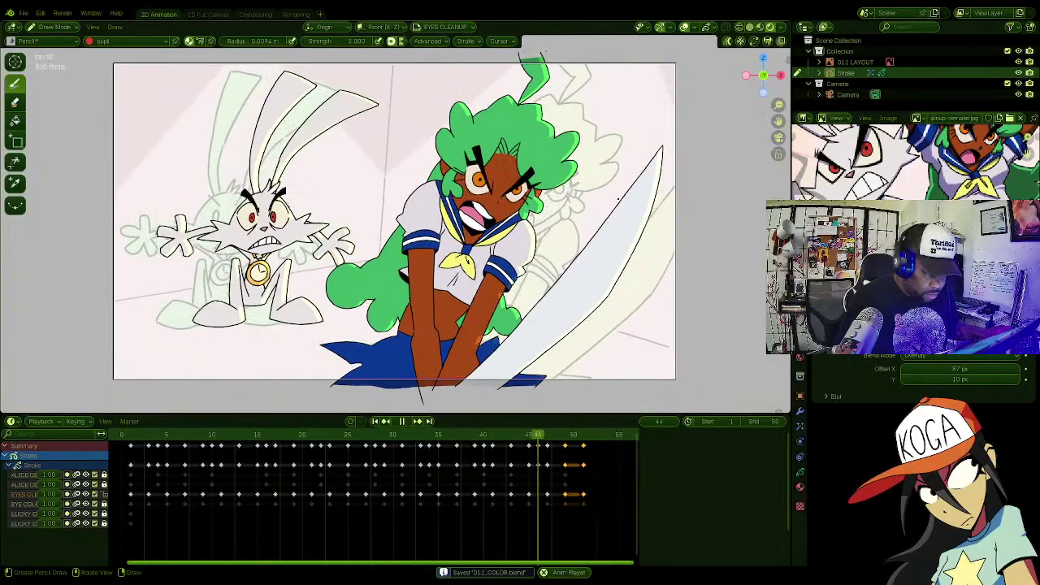
{"action": "key", "text": "space"}
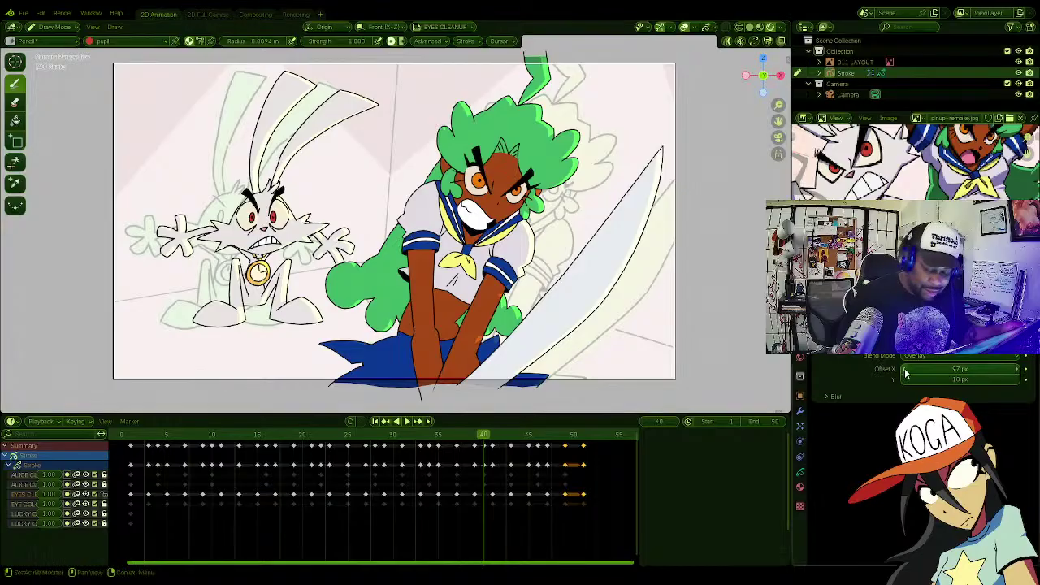
{"action": "left_click_drag", "start_coordinate": [919, 369], "coordinate": [931, 379]}
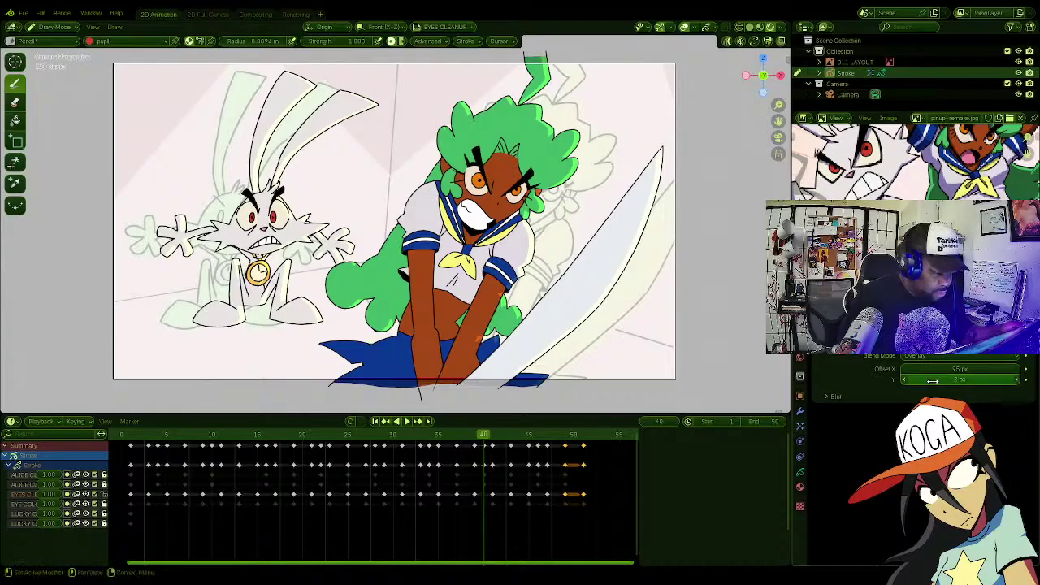
{"action": "left_click", "coordinate": [131, 437]}
{"action": "key", "text": "ctrl+s"}
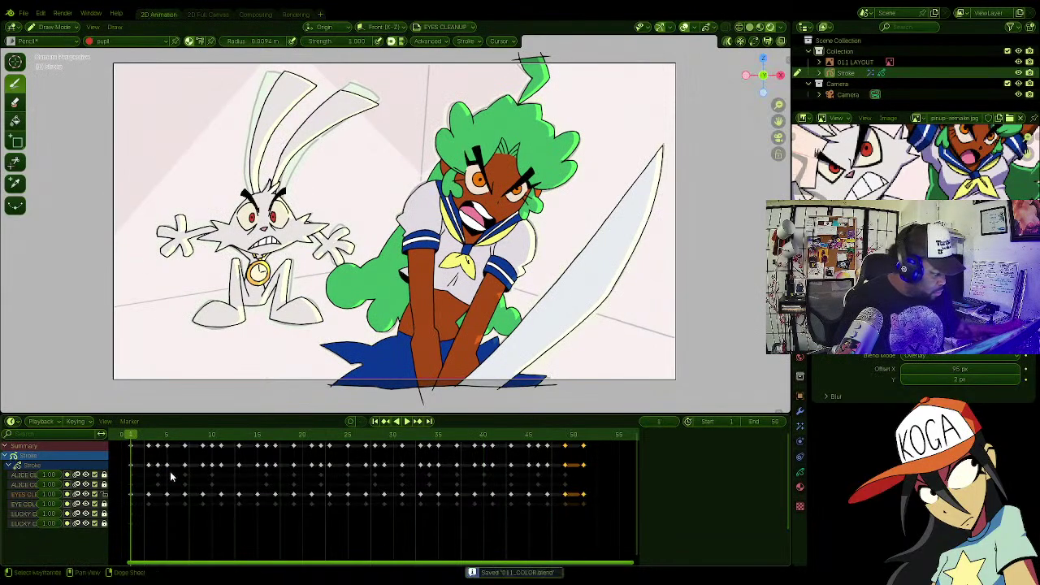
Step: Play the animation from frame 1, pausing and resuming it, to check the rim light on the characters
{"action": "key", "text": "space"}
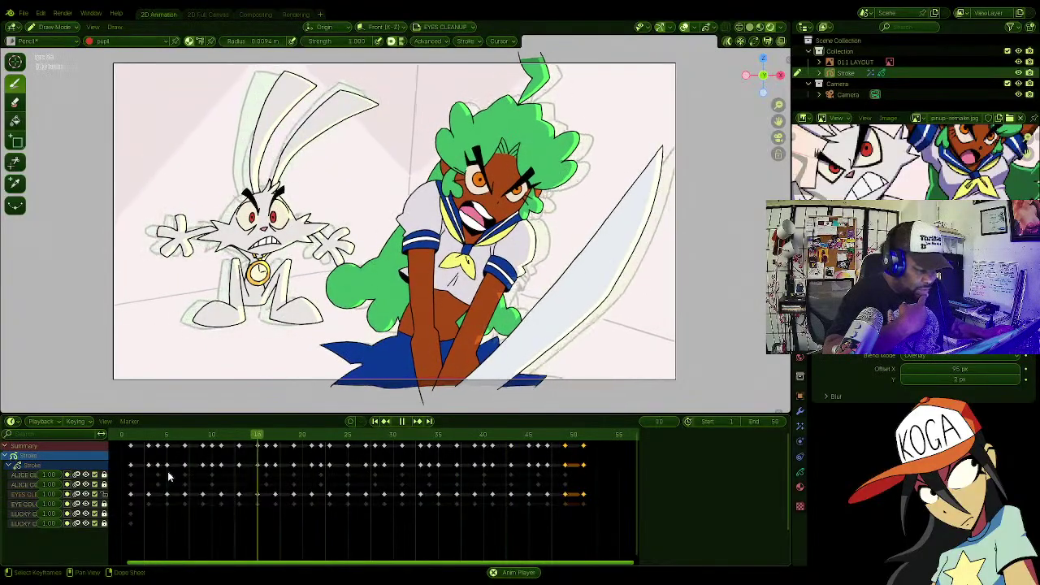
{"action": "key", "text": "space"}
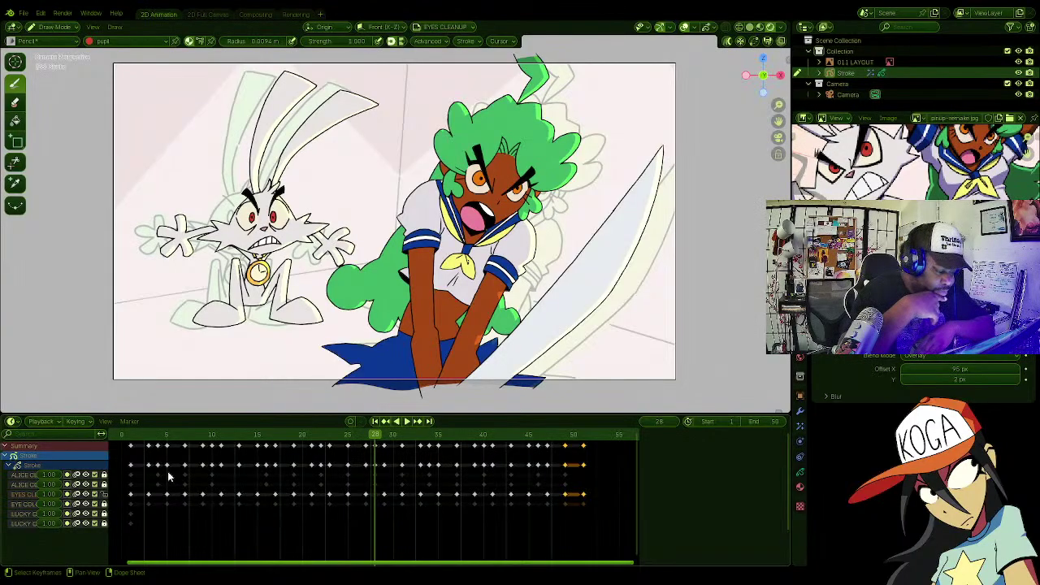
{"action": "key", "text": "space"}
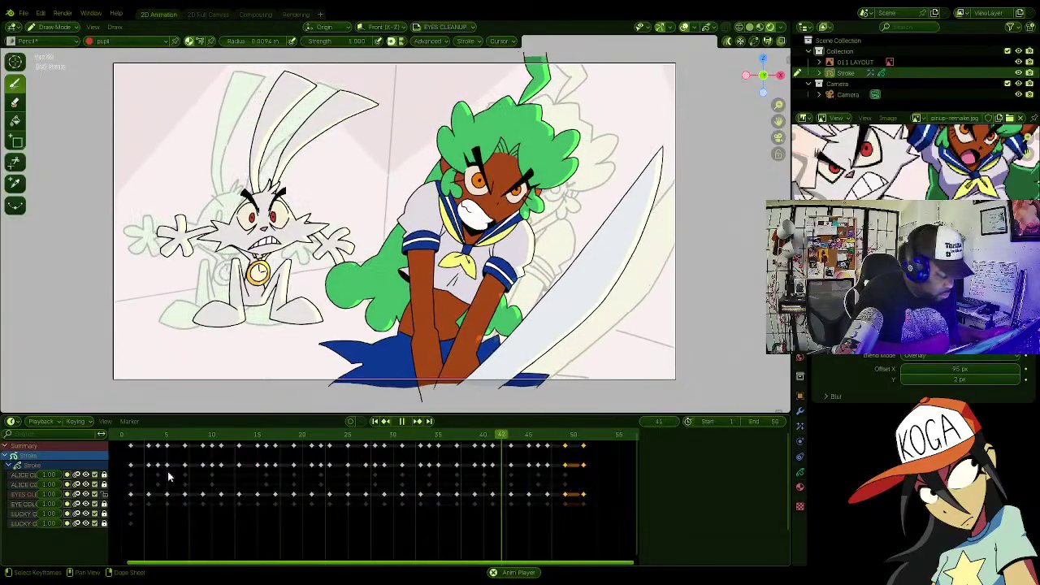
{"action": "key", "text": "space"}
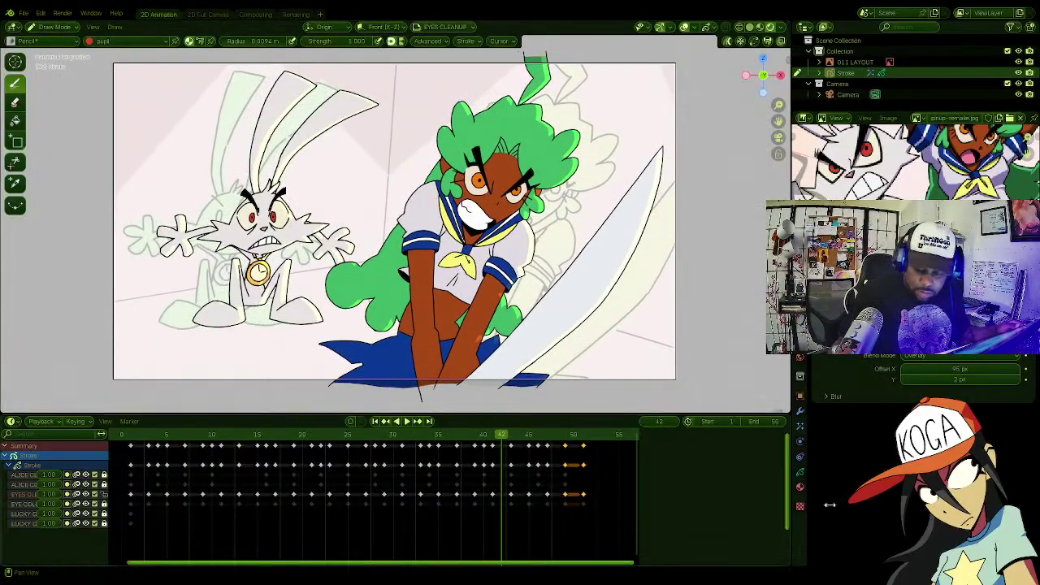
Step: Show the Stroke object's layer list, save the file at frame 1, and replay the animation before returning to frame 1
{"action": "left_click", "coordinate": [801, 473]}
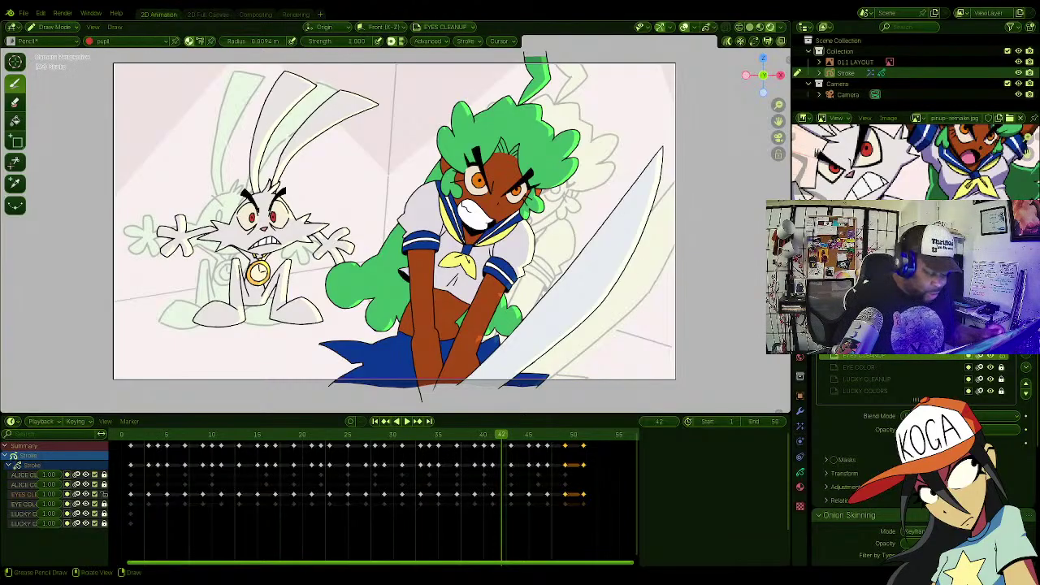
{"action": "left_click", "coordinate": [133, 436]}
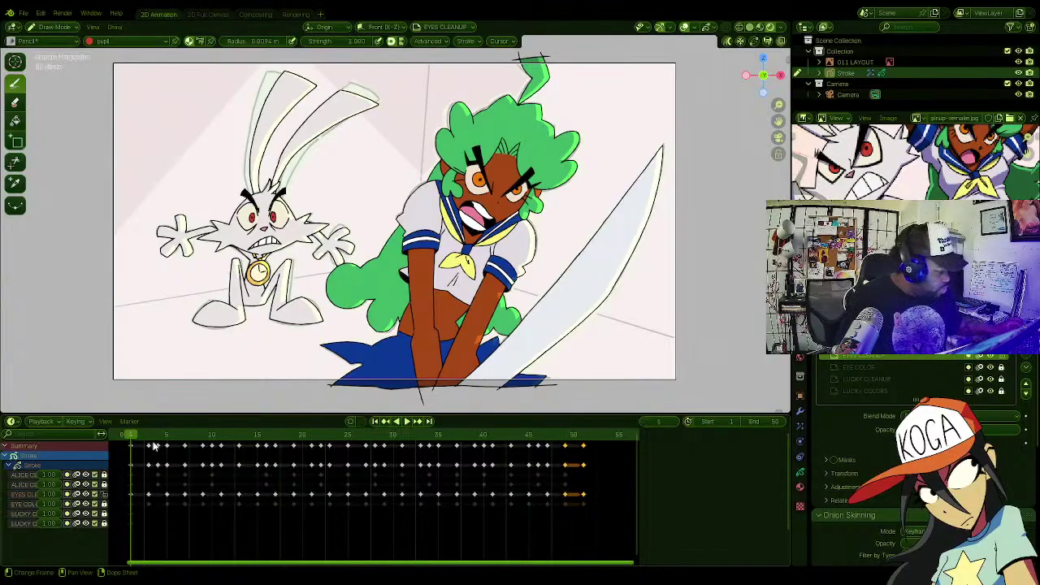
{"action": "key", "text": "ctrl+s"}
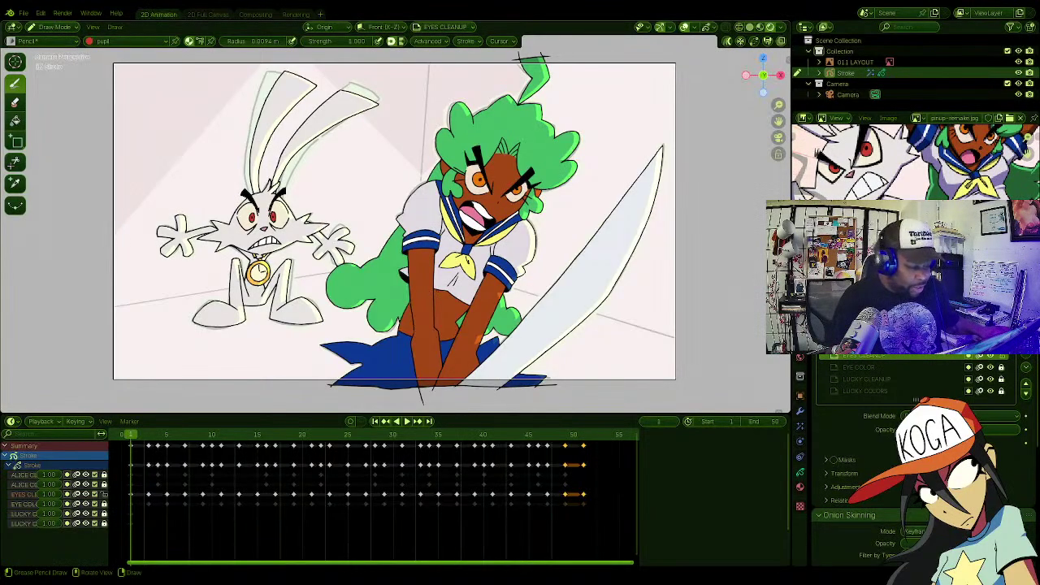
{"action": "key", "text": "space"}
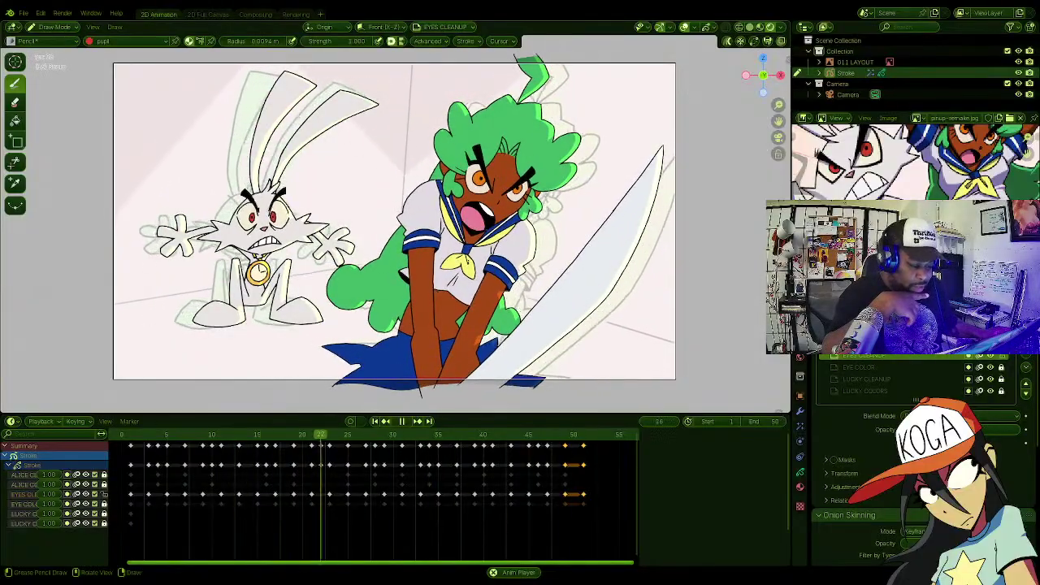
{"action": "key", "text": "space"}
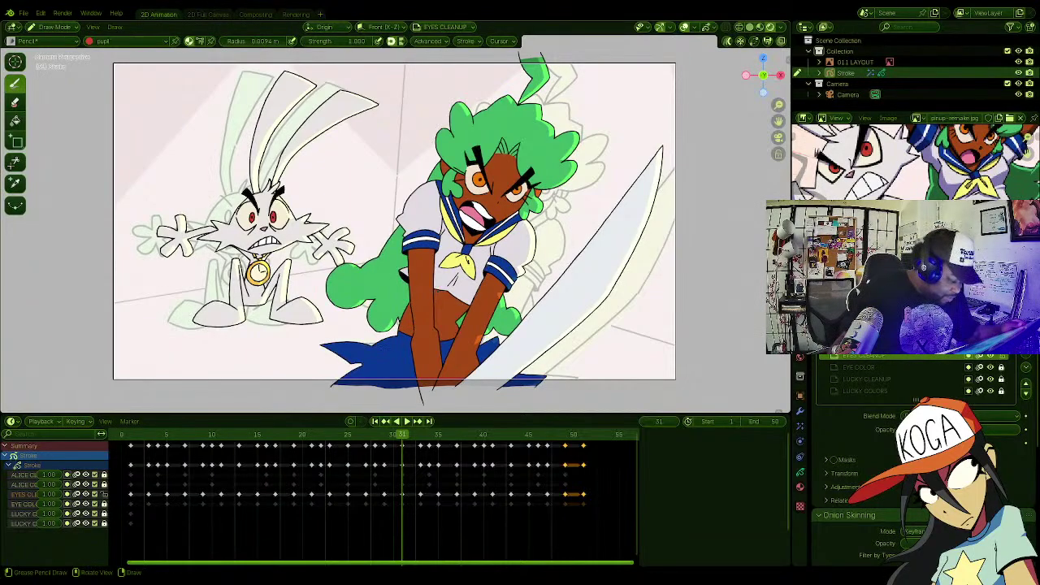
{"action": "left_click", "coordinate": [131, 436]}
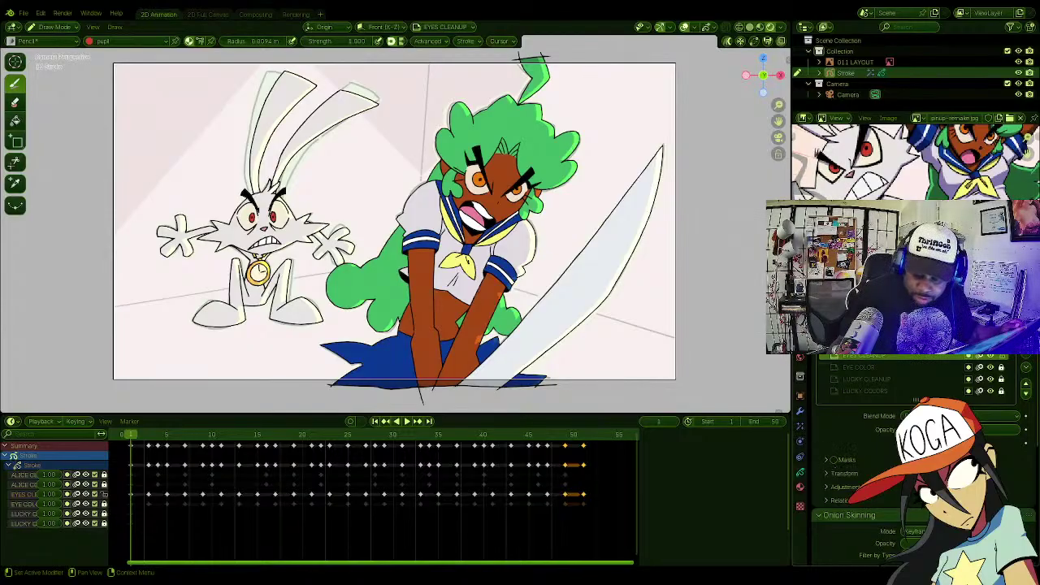
Step: Merge the ALICE CLEANUP layer down into the ALICE COLOR layer of the Stroke object
{"action": "left_click", "coordinate": [864, 356]}
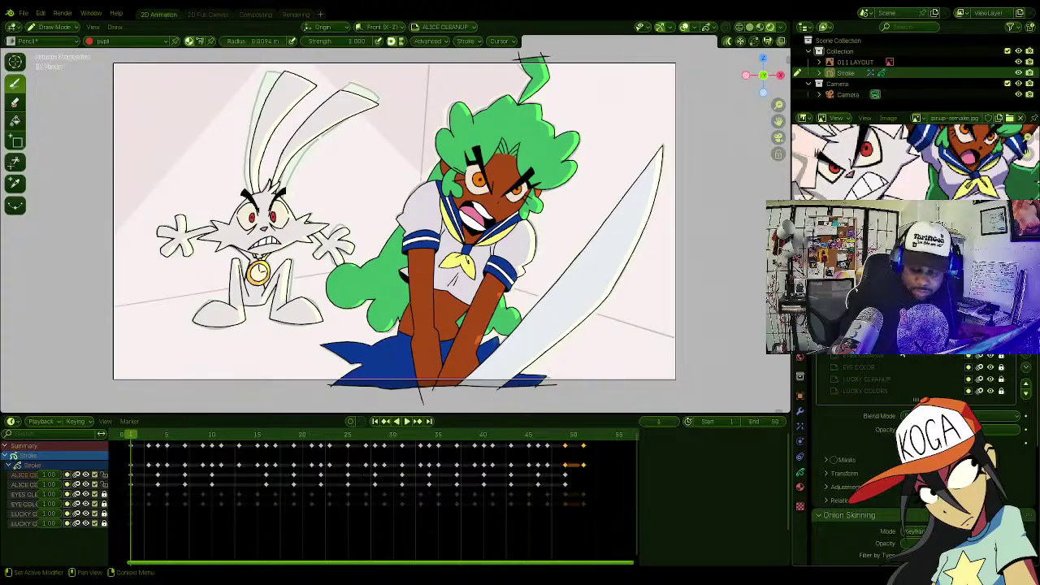
{"action": "left_click", "coordinate": [862, 343]}
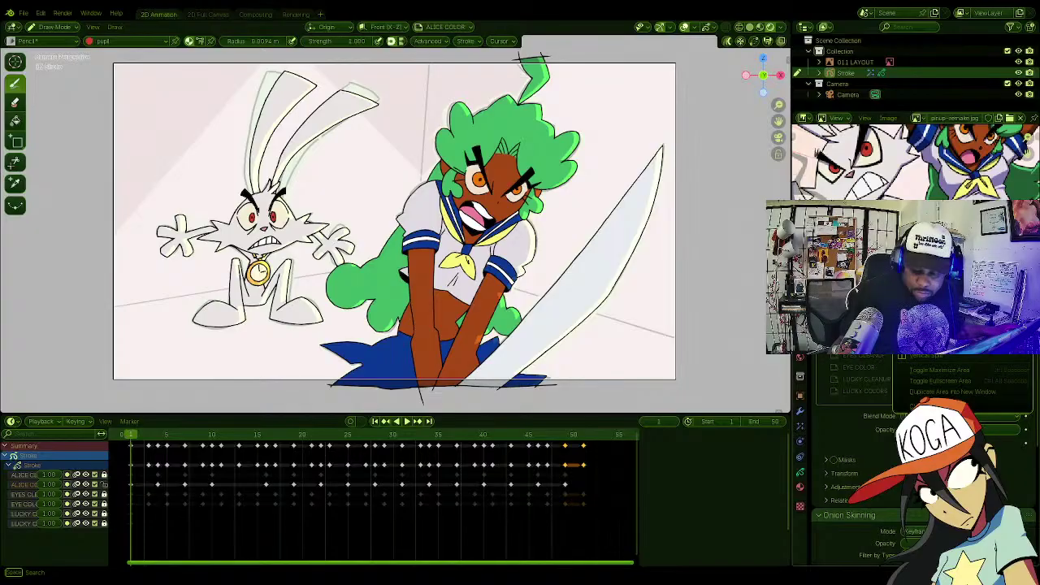
{"action": "left_click", "coordinate": [919, 370]}
{"action": "left_click", "coordinate": [906, 331]}
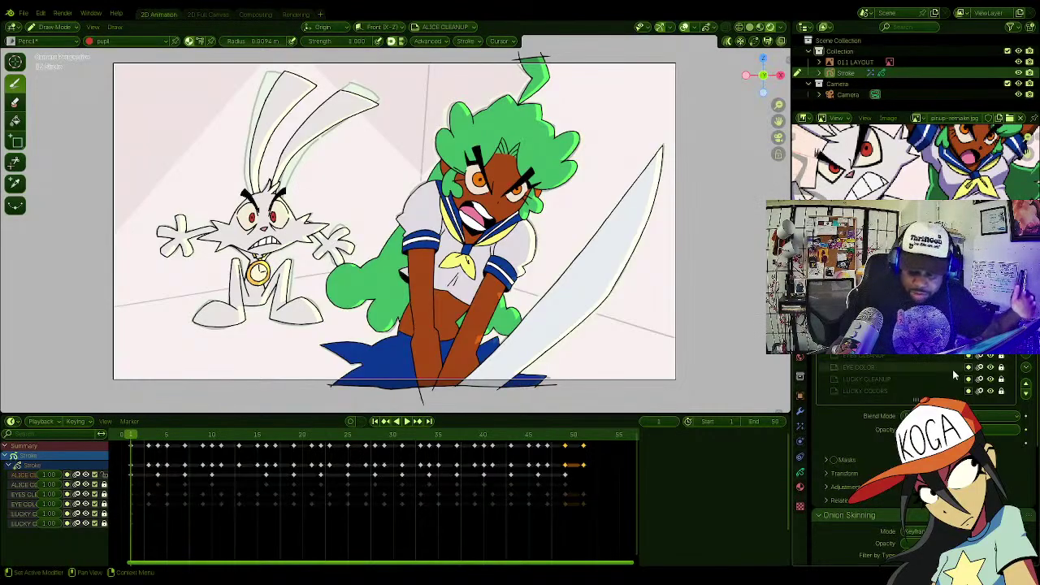
{"action": "left_click", "coordinate": [1027, 370]}
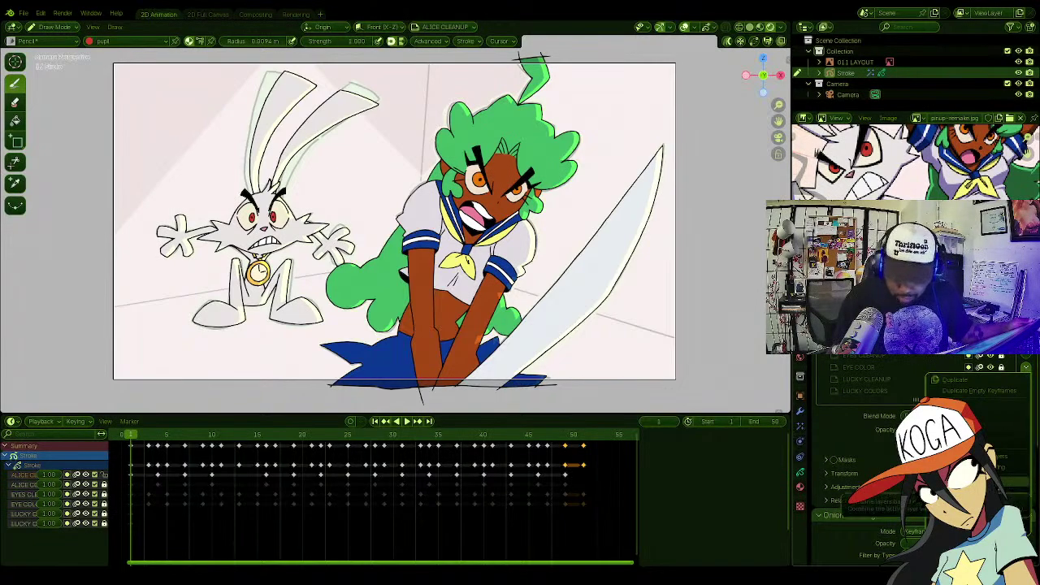
{"action": "left_click", "coordinate": [980, 482]}
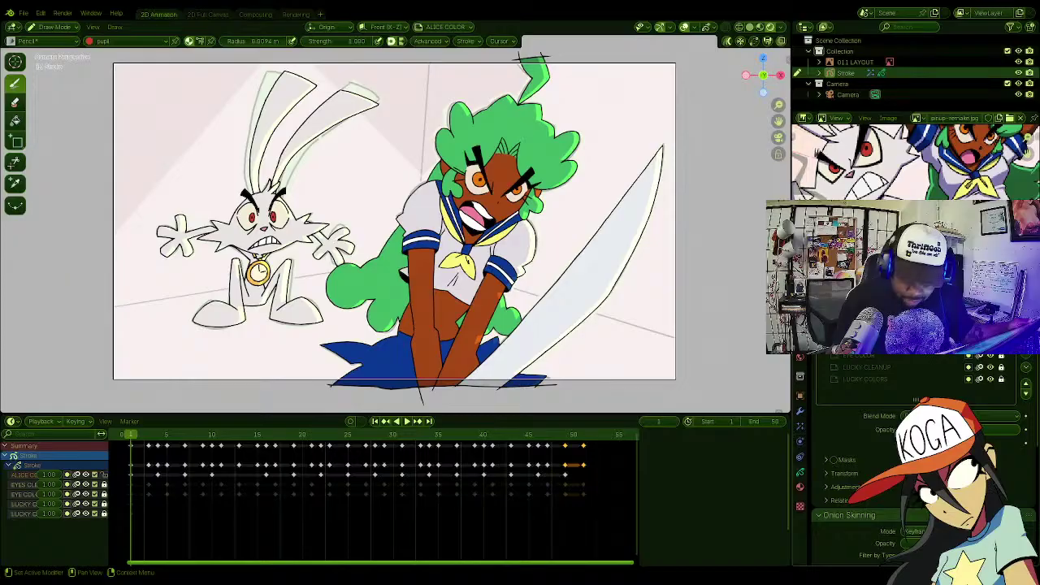
Step: Toggle the merged ALICE COLOR layer's visibility to check its content, and rename the layer ALICE
{"action": "left_click", "coordinate": [990, 331]}
{"action": "left_click", "coordinate": [990, 331]}
{"action": "left_click", "coordinate": [991, 332]}
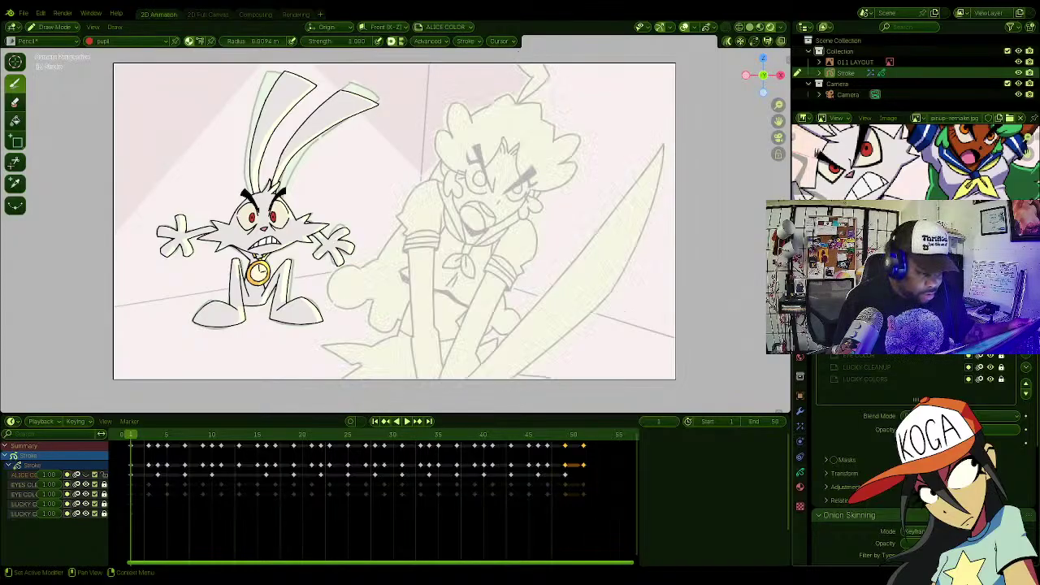
{"action": "left_click", "coordinate": [990, 332]}
{"action": "left_click", "coordinate": [991, 332]}
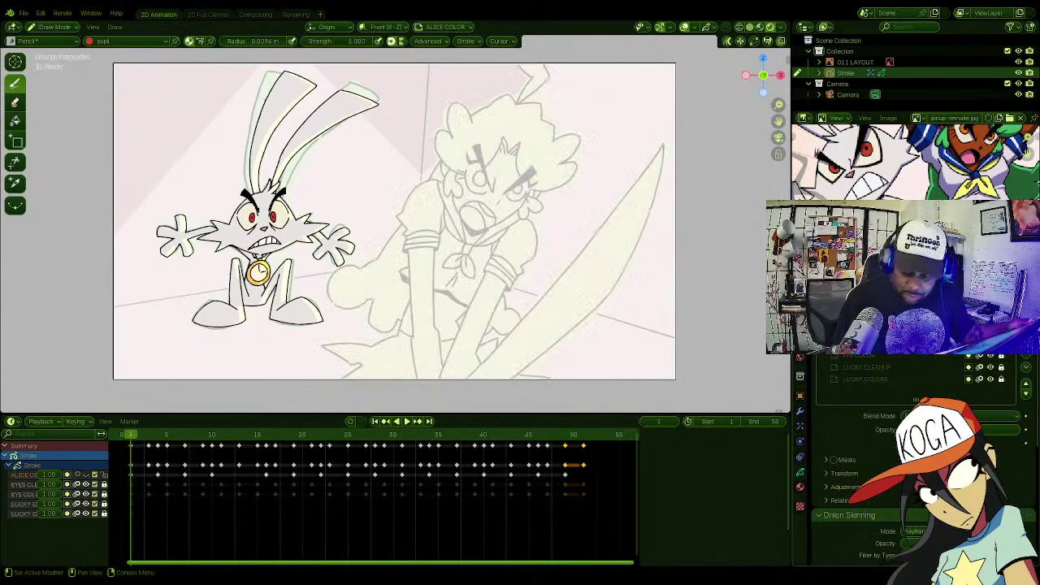
{"action": "left_click", "coordinate": [991, 331]}
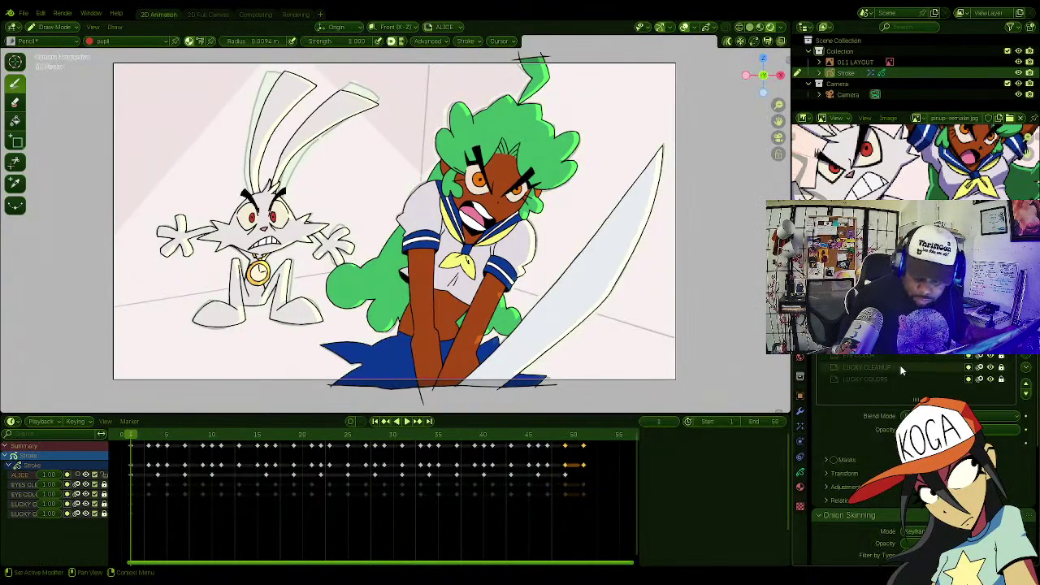
Step: Merge the LUCKY CLEANUP layer down into the LUCKY COLORS layer
{"action": "left_click", "coordinate": [900, 368]}
{"action": "left_click", "coordinate": [1026, 368]}
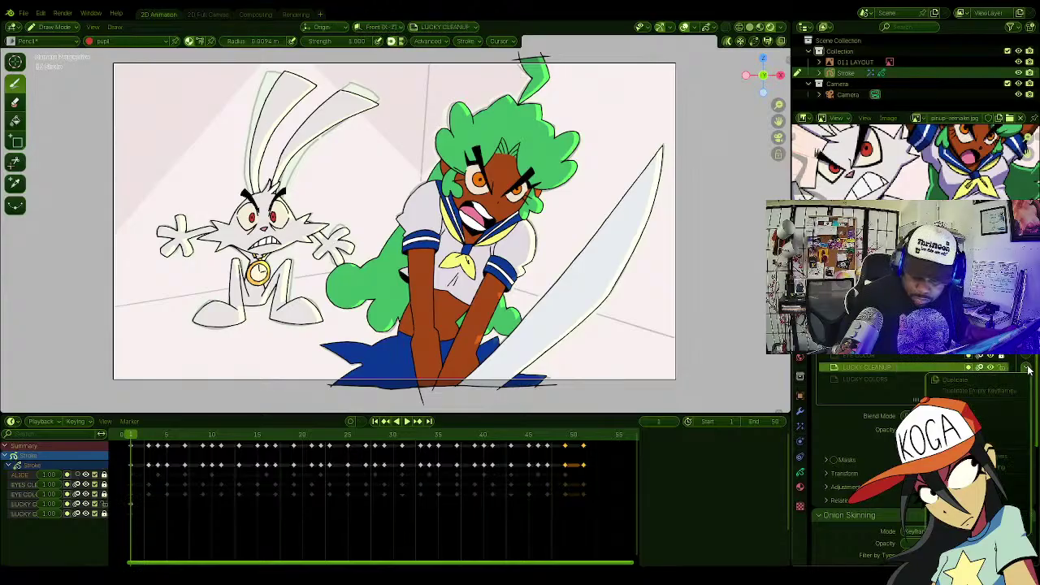
{"action": "left_click", "coordinate": [995, 481]}
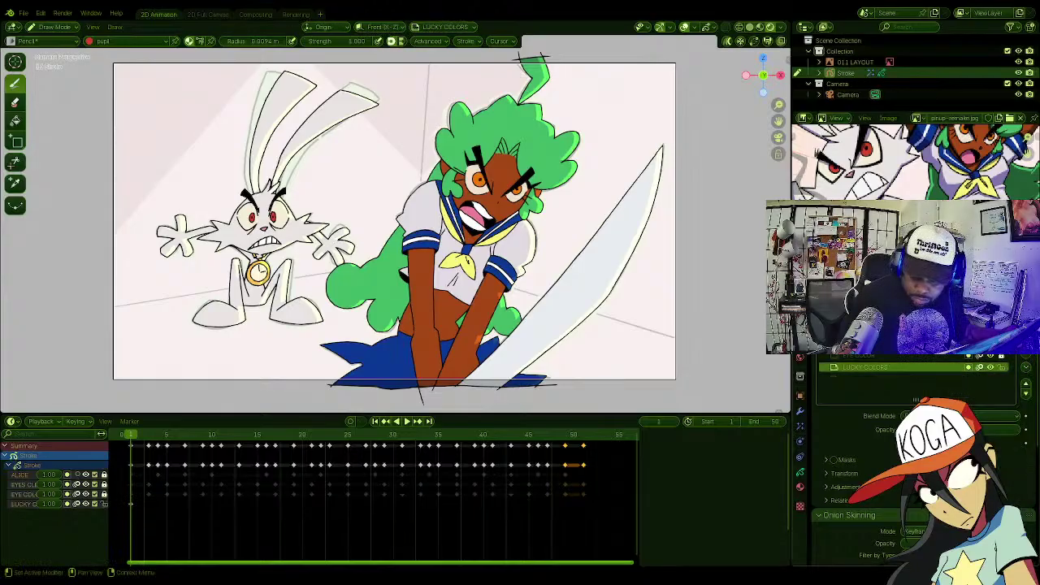
Step: Rename the merged LUCKY COLORS layer as LUCKY and make the EYES CLEANUP layer active
{"action": "double_click", "coordinate": [890, 372]}
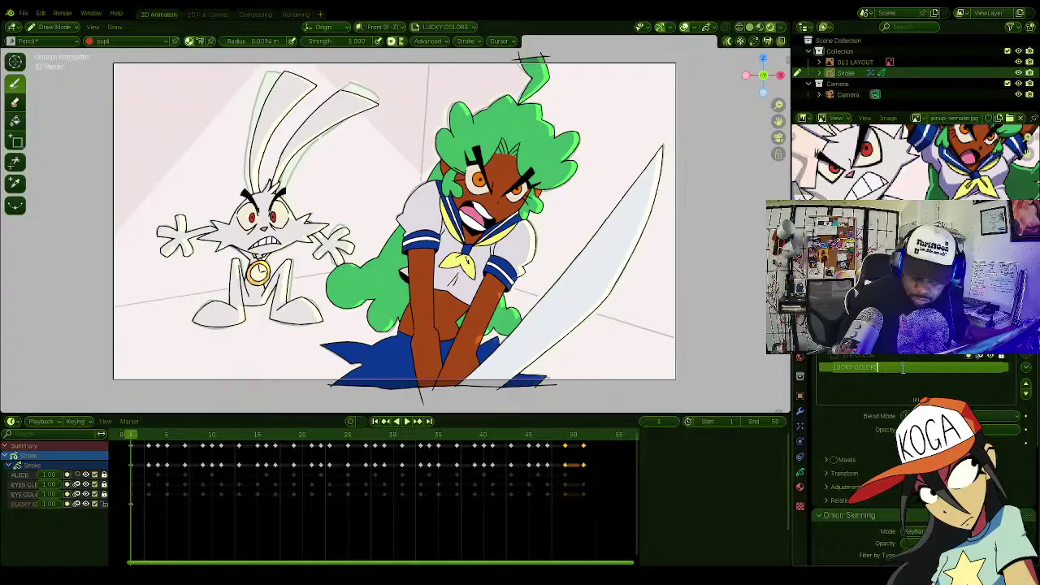
{"action": "key", "text": "BackSpace"}
{"action": "key", "text": "BackSpace"}
{"action": "key", "text": "BackSpace"}
{"action": "key", "text": "BackSpace"}
{"action": "key", "text": "BackSpace"}
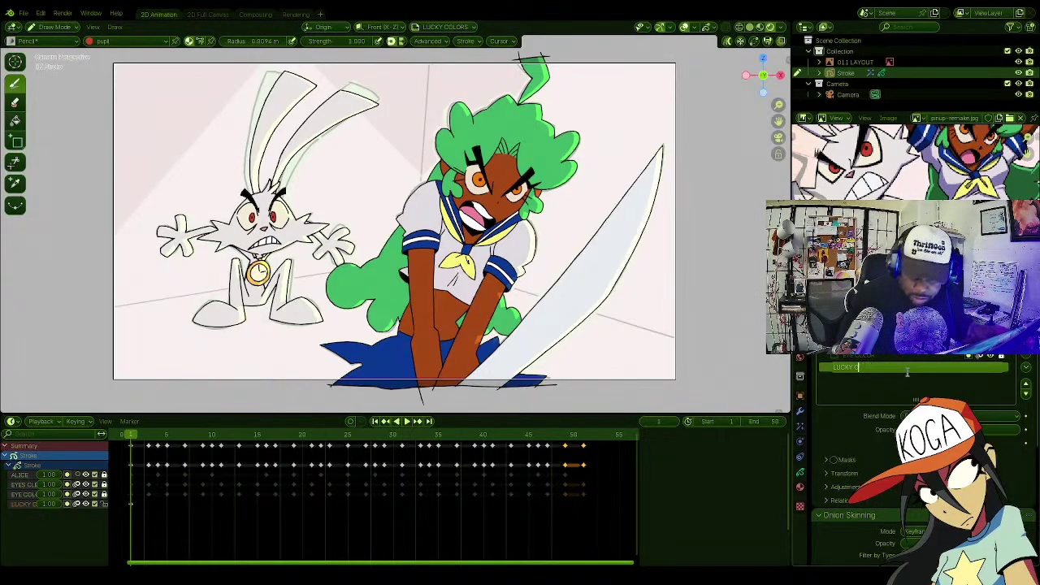
{"action": "key", "text": "BackSpace"}
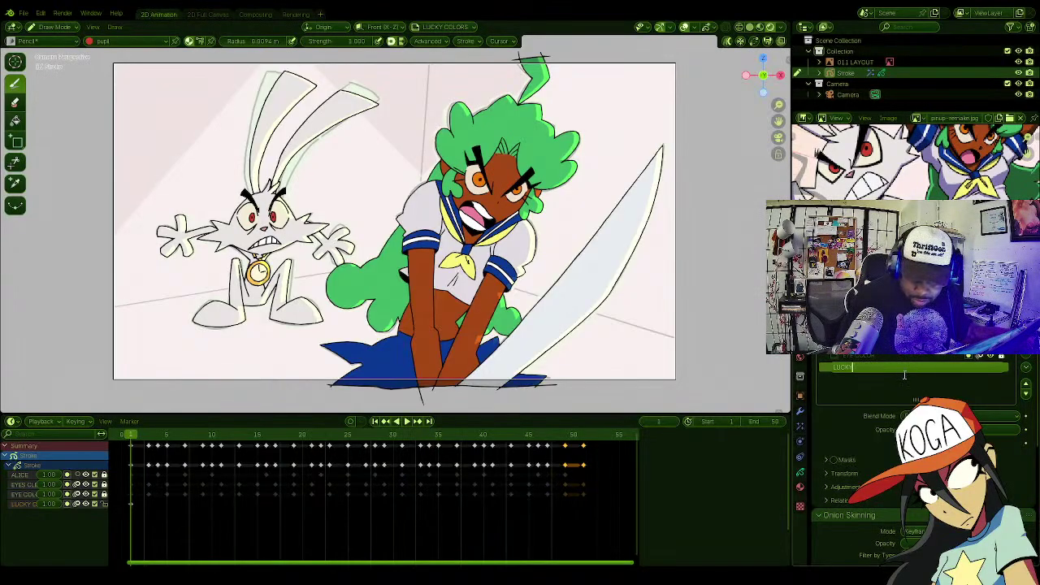
{"action": "left_click", "coordinate": [887, 363]}
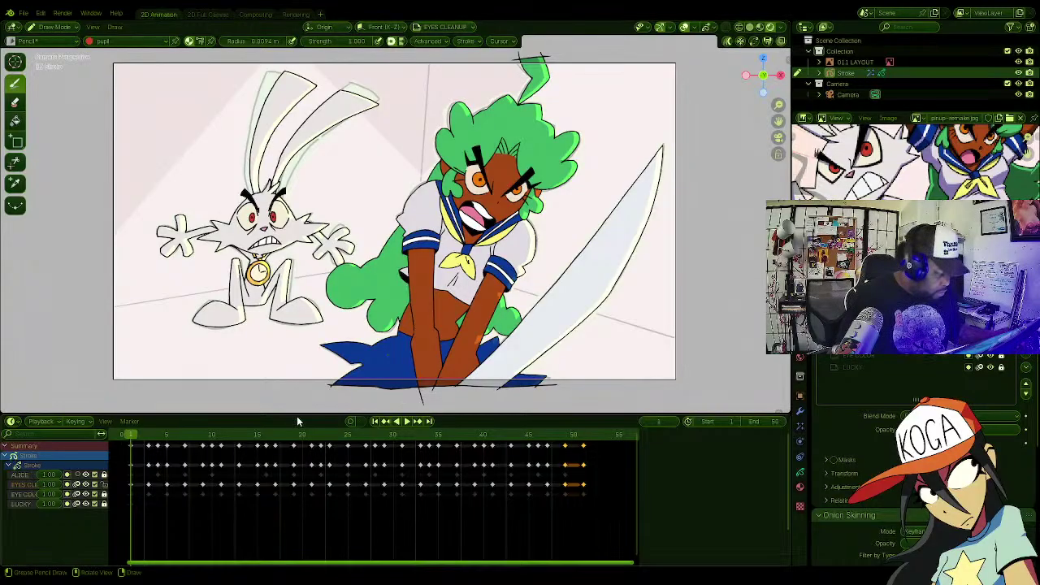
Step: Play the animation to check the merged character layers, stop it, and return to frame 1
{"action": "key", "text": "space"}
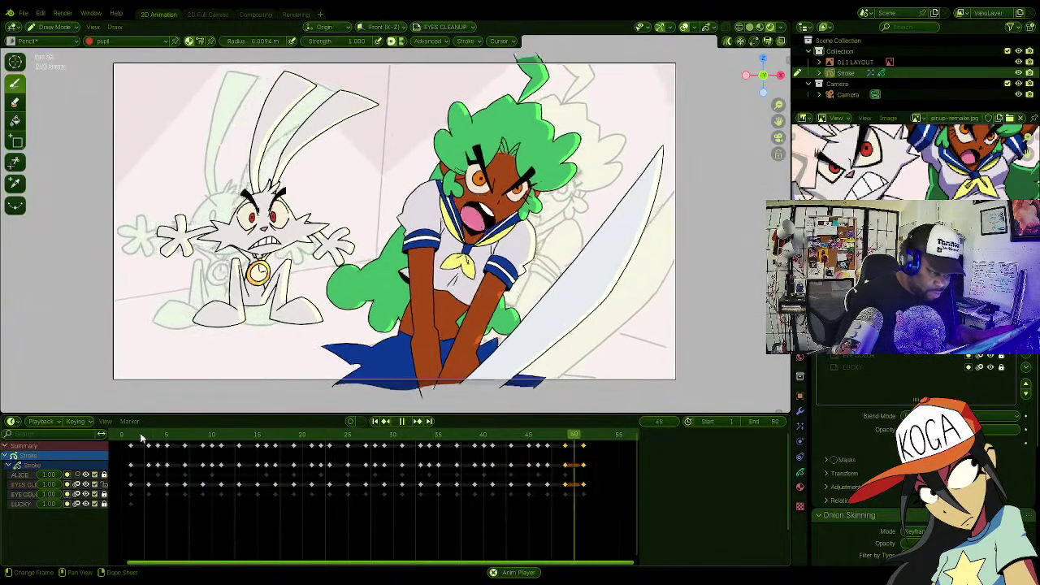
{"action": "key", "text": "space"}
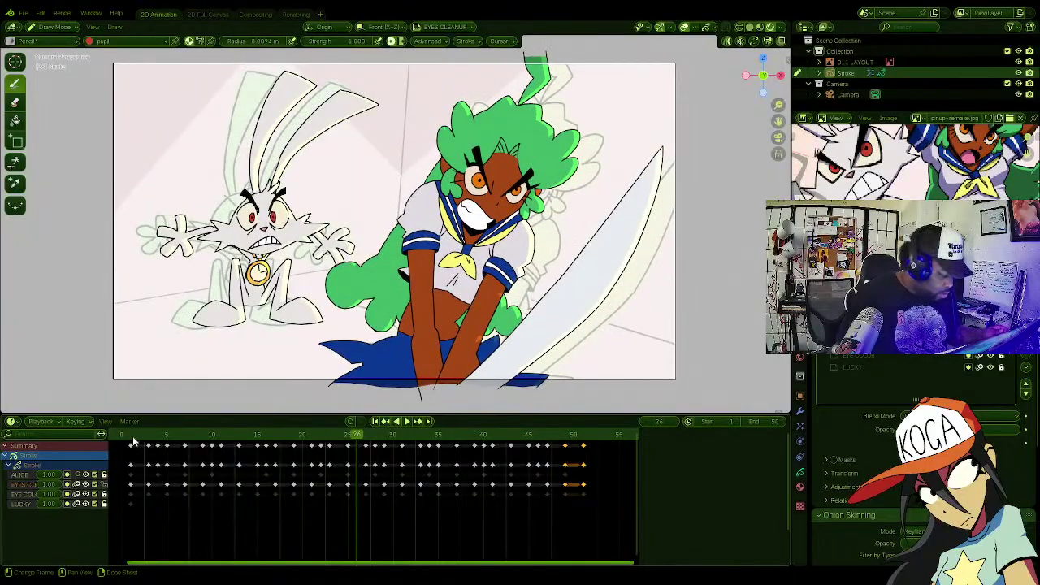
{"action": "left_click", "coordinate": [134, 440]}
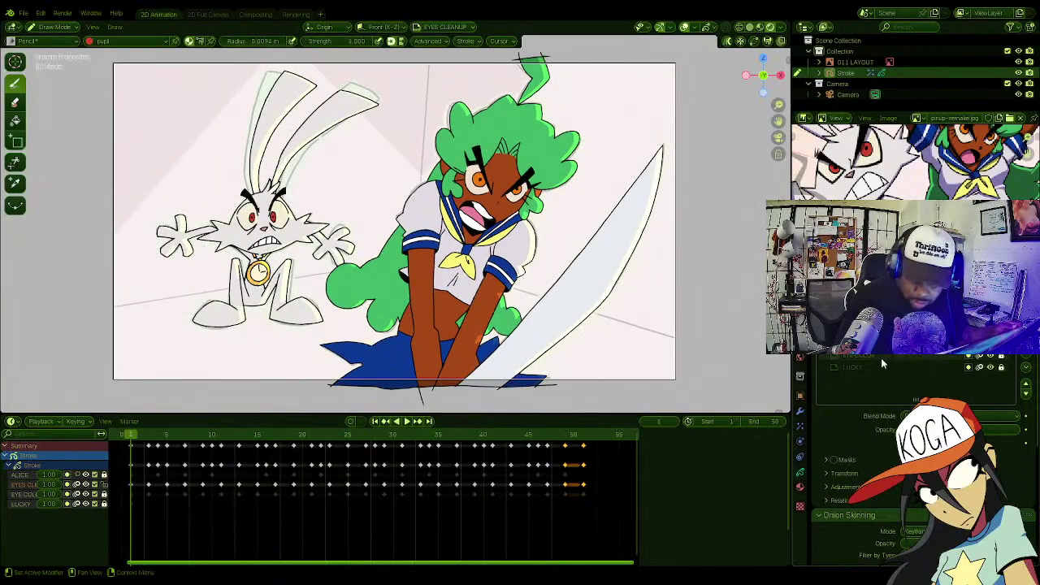
Step: Try merging the EYES CLEANUP layer down into EYE COLOR, save and check it in playback, and undo the merge
{"action": "left_click", "coordinate": [1026, 367]}
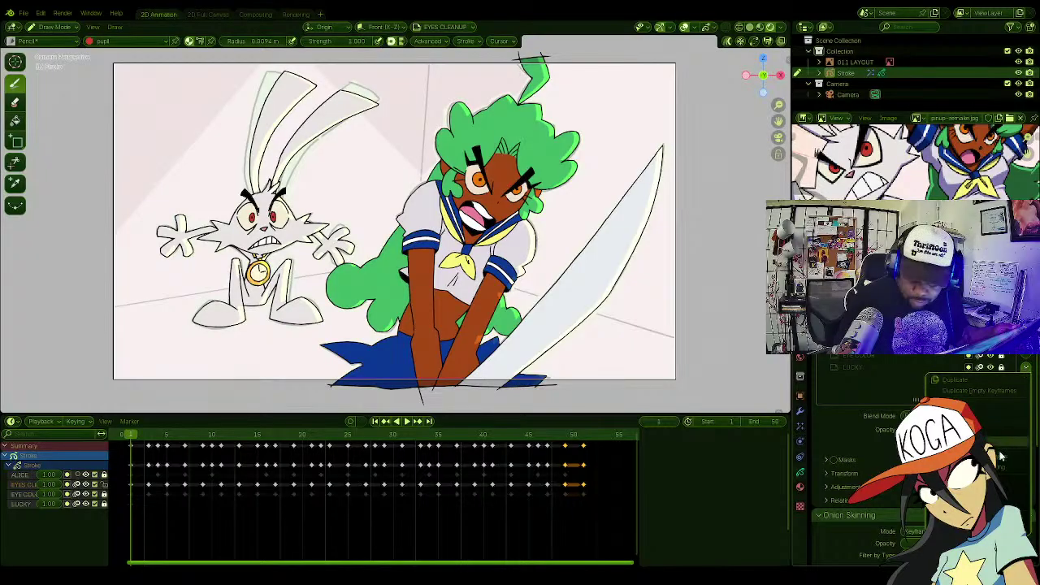
{"action": "left_click", "coordinate": [982, 482]}
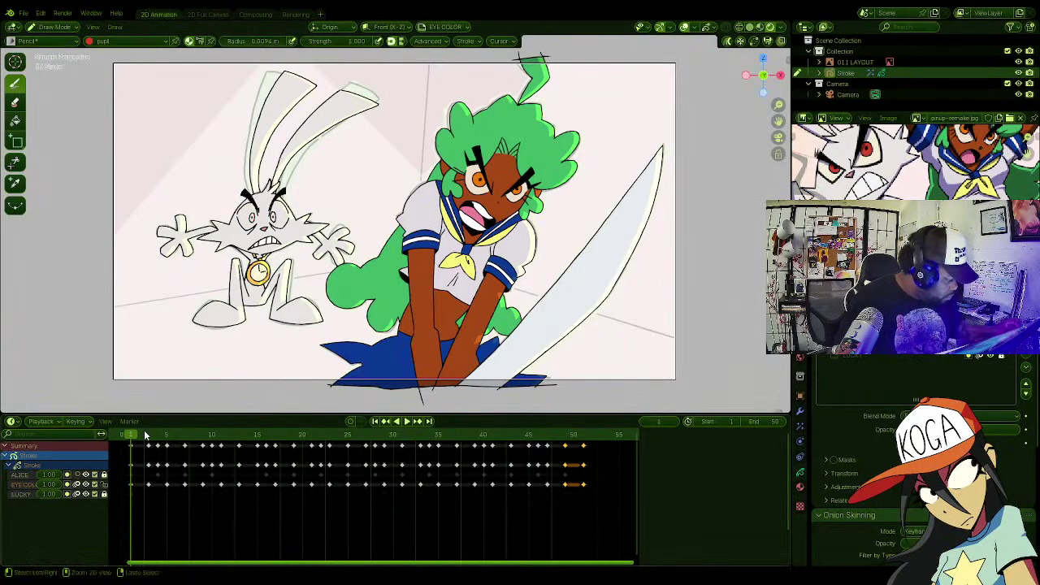
{"action": "key", "text": "ctrl+s"}
{"action": "key", "text": "space"}
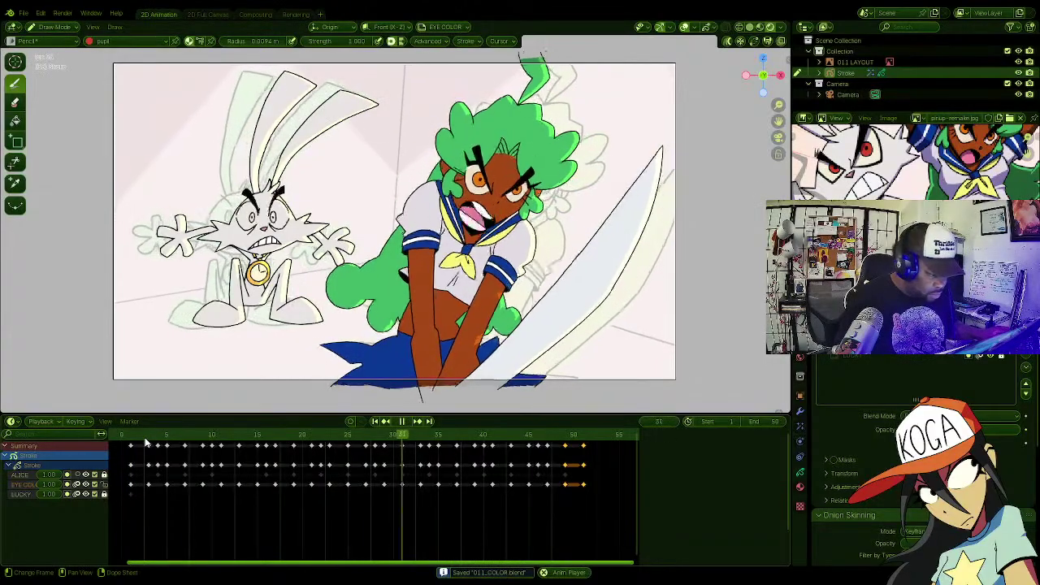
{"action": "key", "text": "space"}
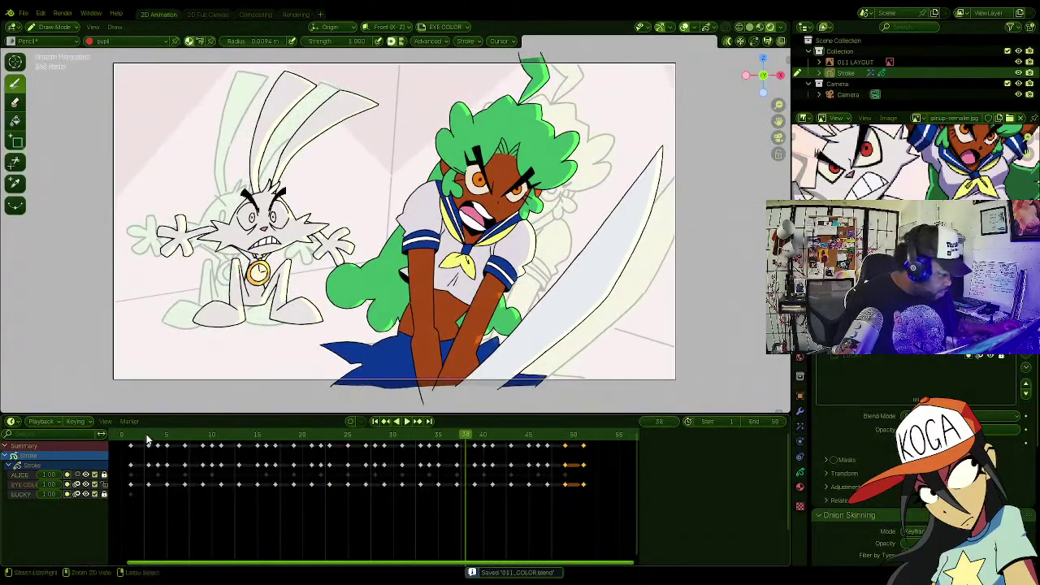
{"action": "key", "text": "ctrl+z"}
{"action": "key", "text": "ctrl+z"}
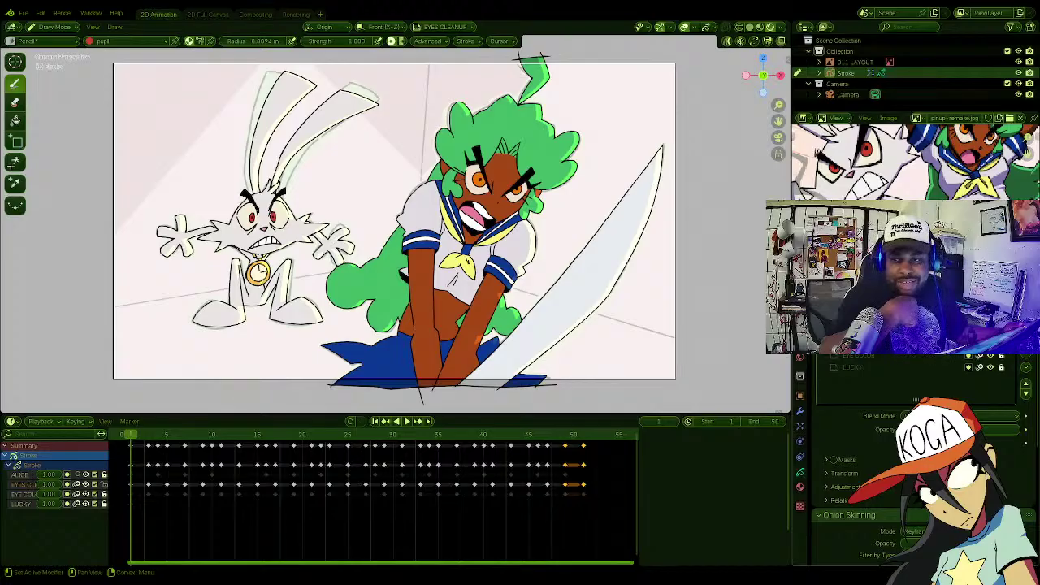
Step: Try the EYES CLEANUP to EYE COLOR merge again at frame 1, and undo it
{"action": "key", "text": "Right"}
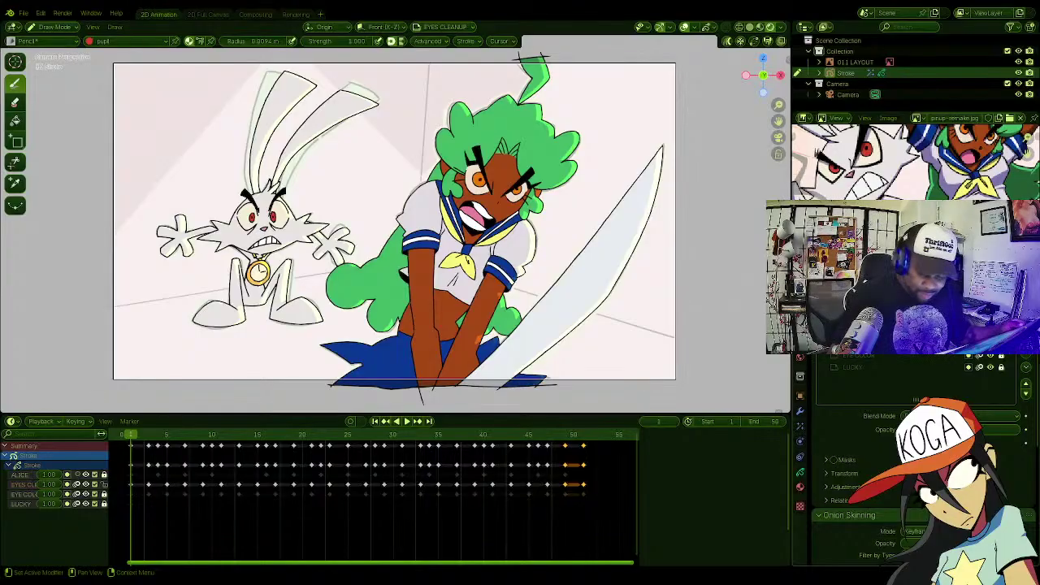
{"action": "left_click", "coordinate": [878, 355]}
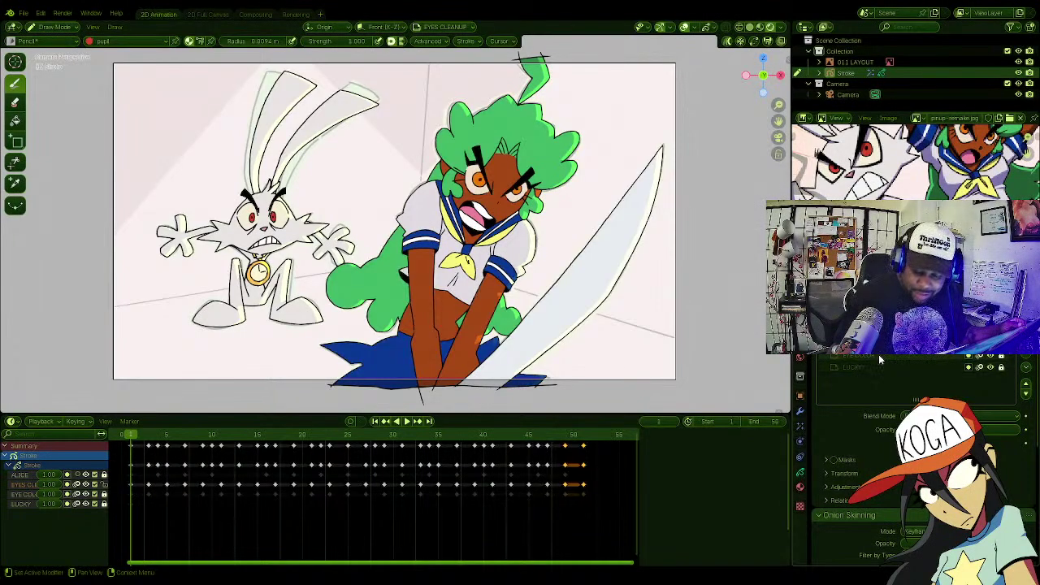
{"action": "left_click", "coordinate": [878, 346]}
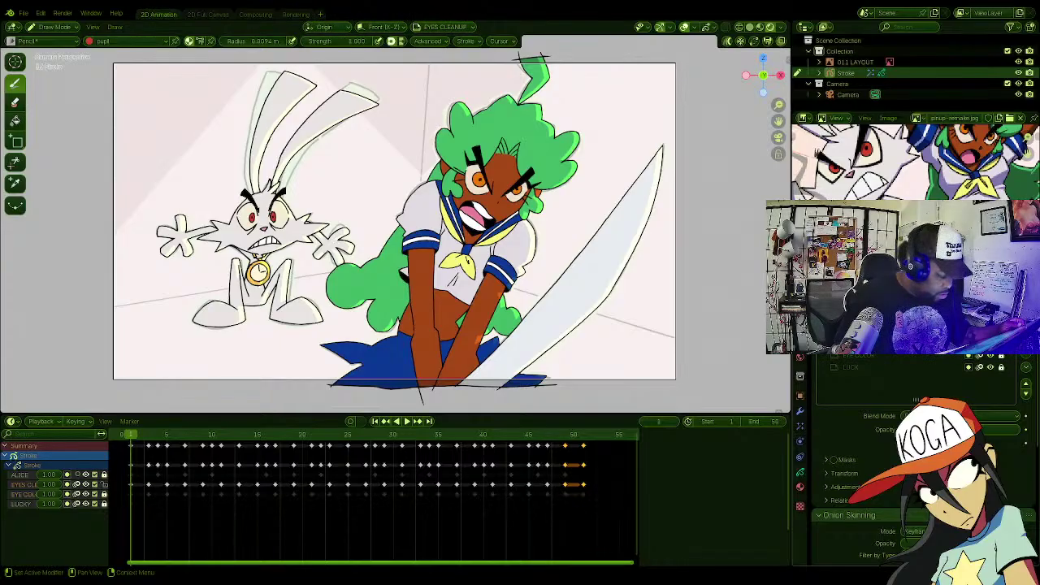
{"action": "left_click", "coordinate": [1025, 367]}
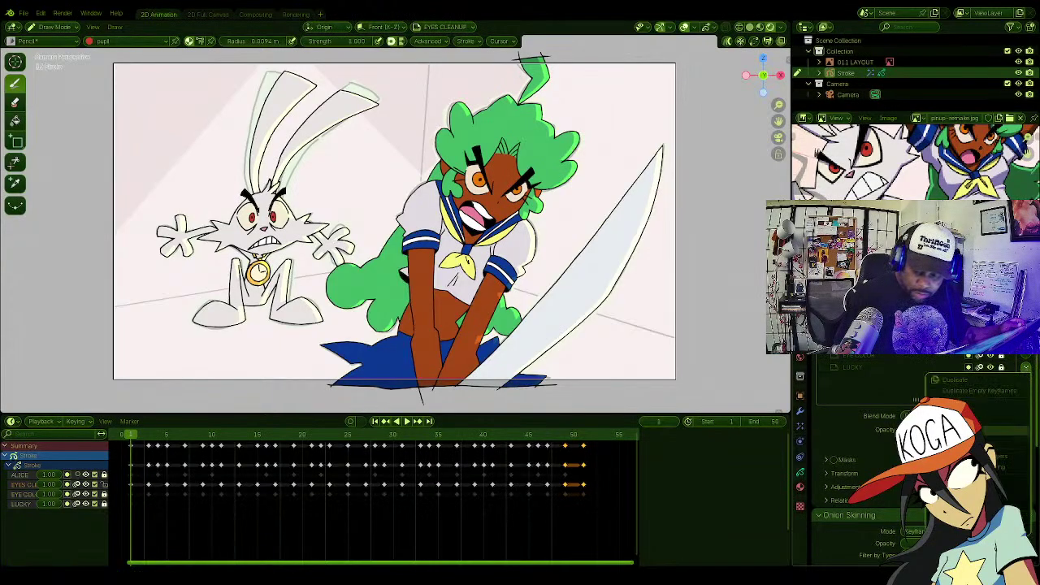
{"action": "left_click", "coordinate": [964, 483]}
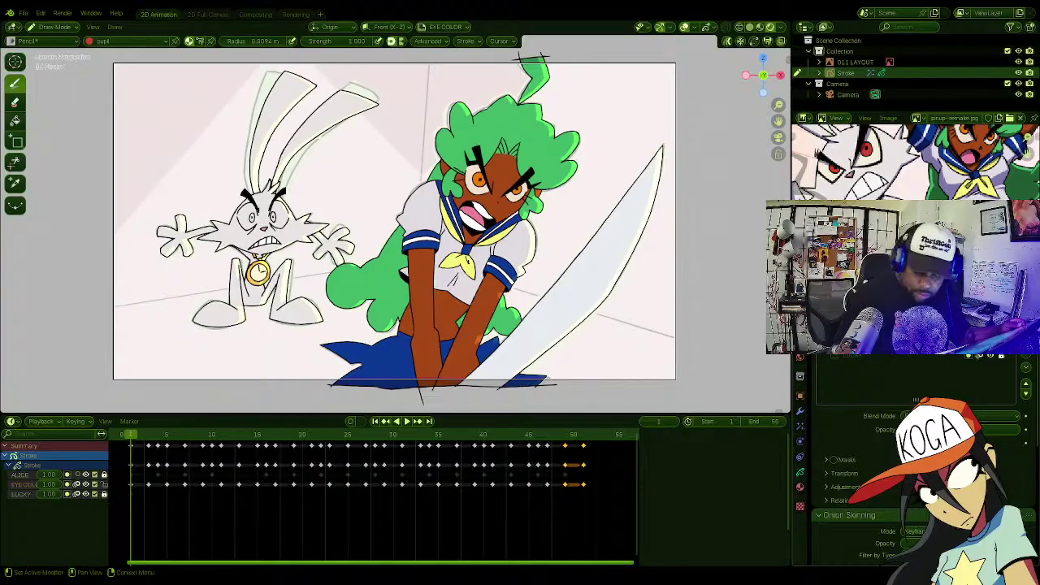
{"action": "key", "text": "ctrl+z"}
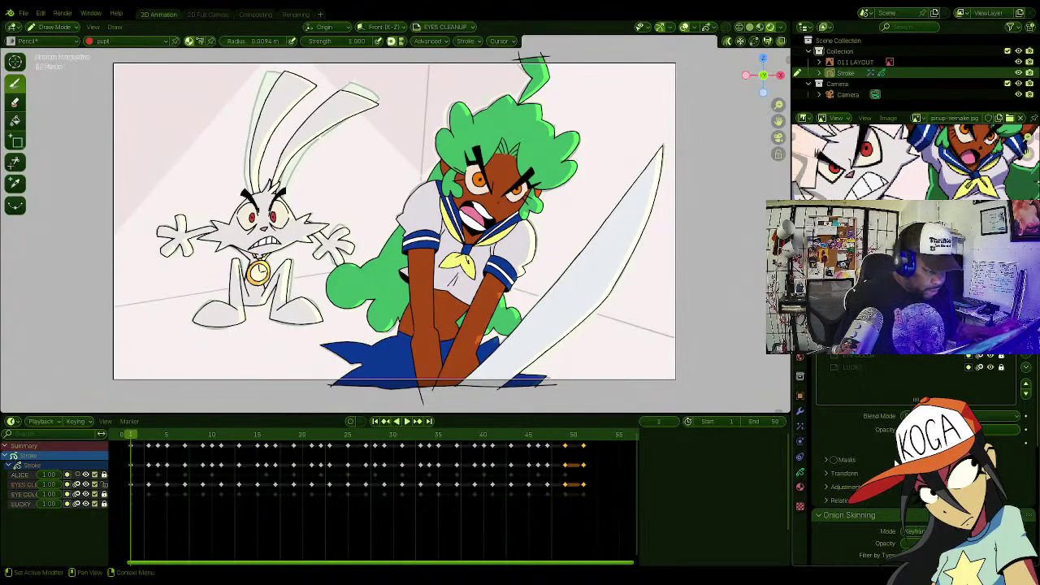
Step: Step back and forth through the first frames to compare the drawings, stopping at frame 3
{"action": "key", "text": "Right"}
{"action": "key", "text": "Right"}
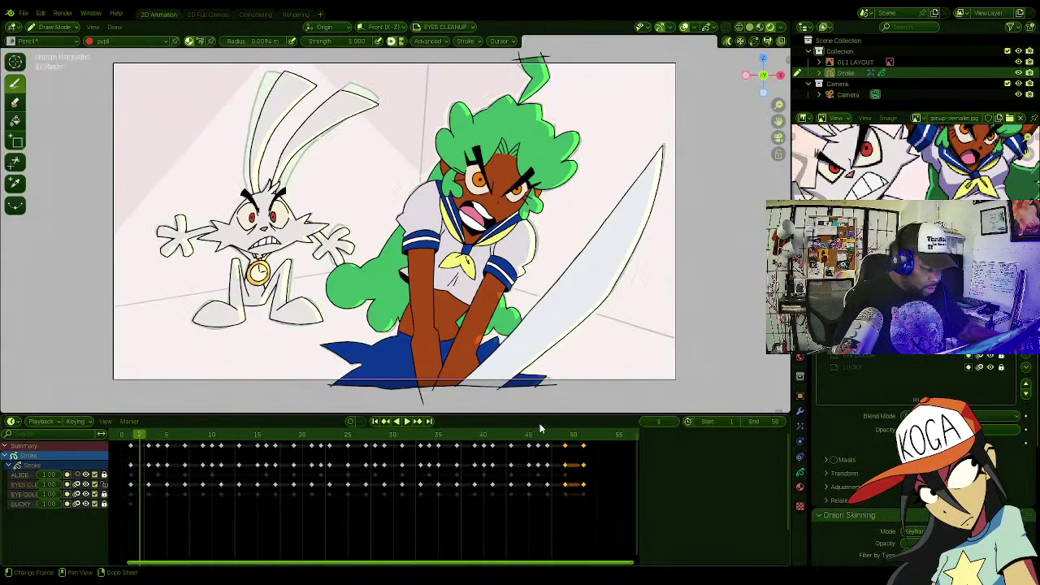
{"action": "key", "text": "Right"}
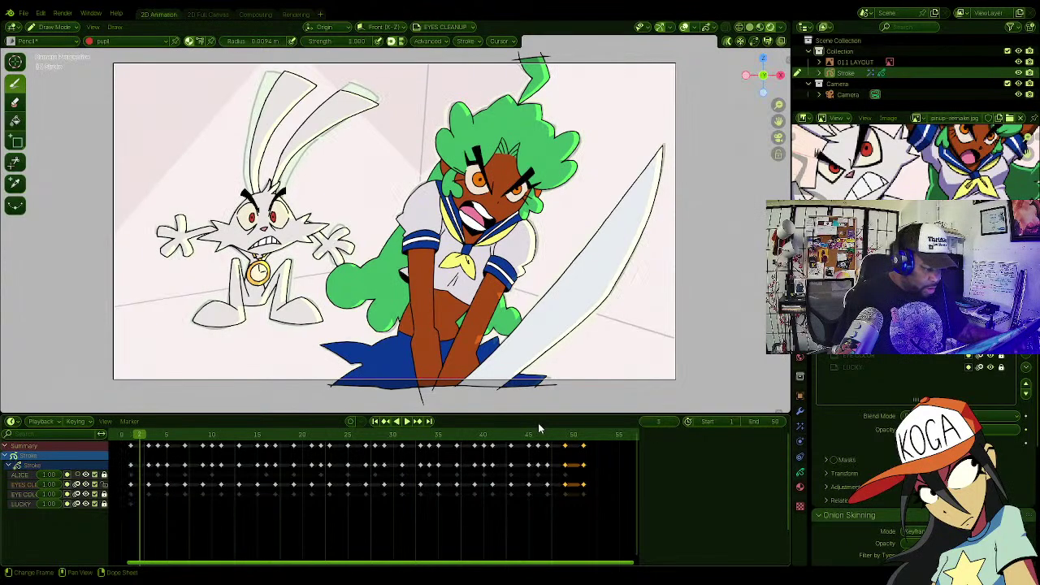
{"action": "key", "text": "Left"}
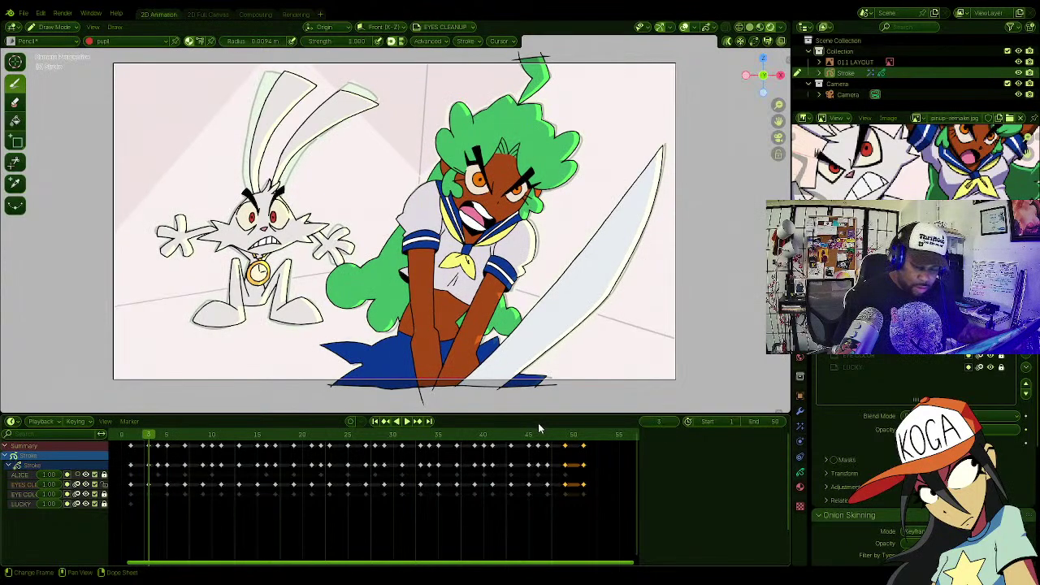
Step: Hide the LUCKY and ALICE layers to isolate the eyes, and make the EYES CLEANUP layer active
{"action": "left_click", "coordinate": [850, 368]}
{"action": "left_click", "coordinate": [991, 369]}
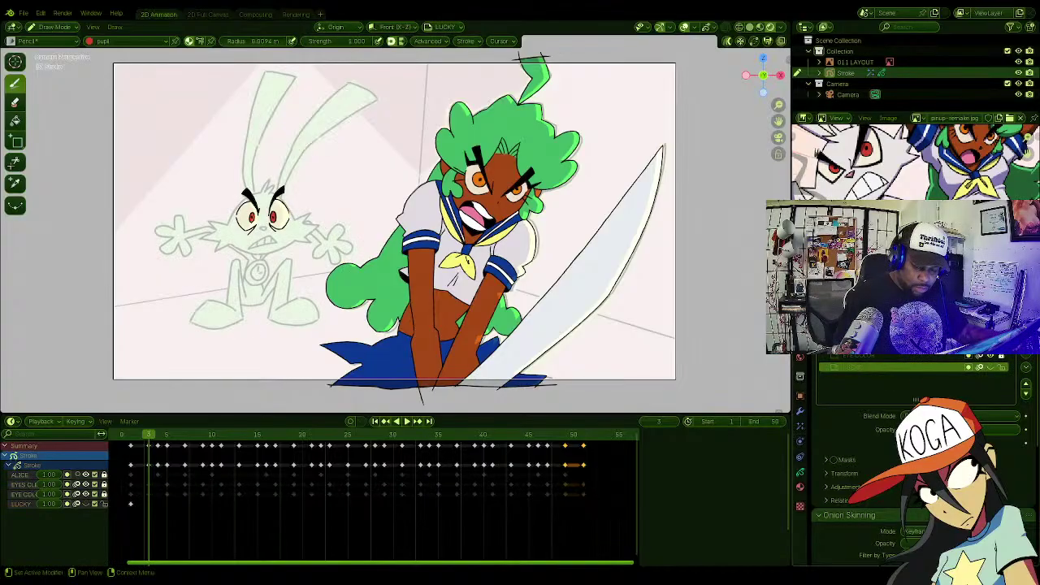
{"action": "left_click", "coordinate": [990, 332]}
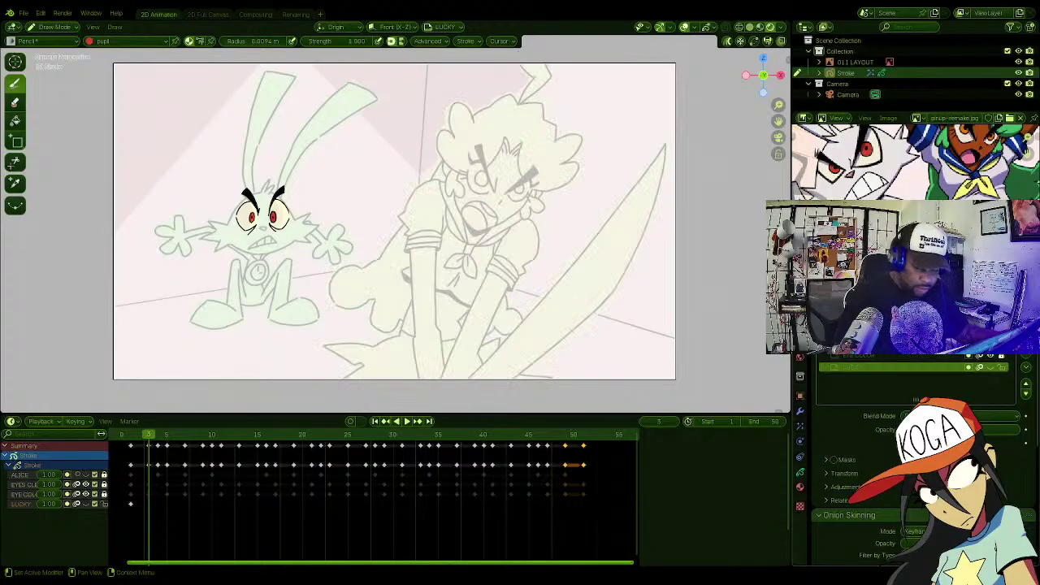
{"action": "left_click", "coordinate": [869, 344]}
{"action": "left_click", "coordinate": [864, 357]}
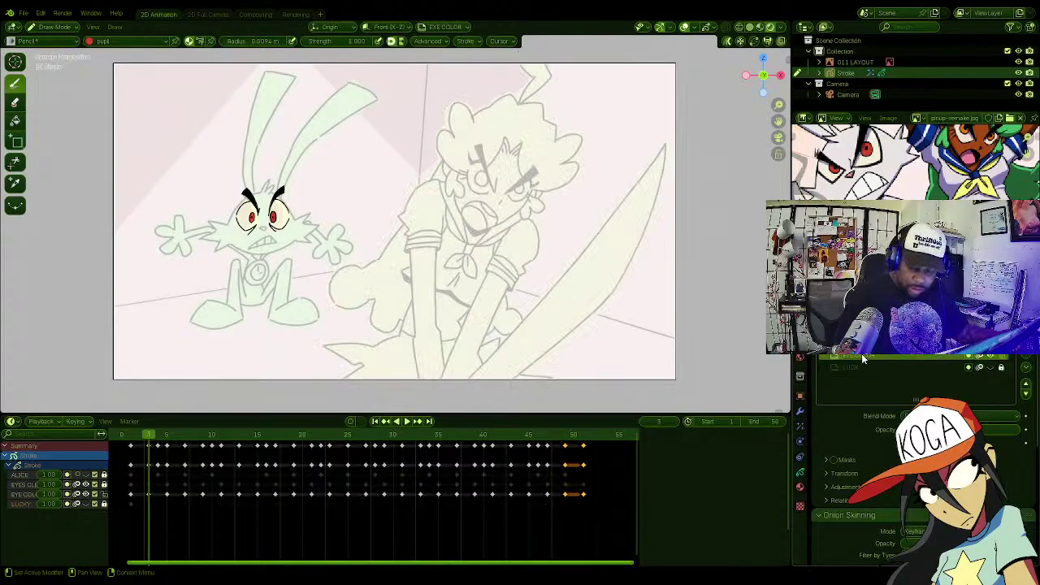
{"action": "left_click", "coordinate": [865, 345]}
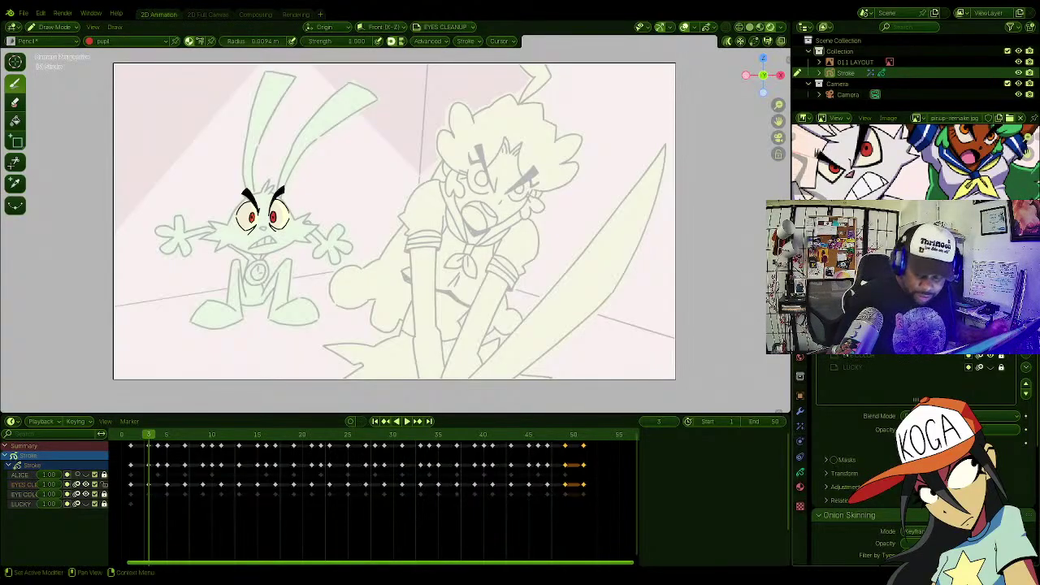
Step: Try merging the EYES CLEANUP layer down into EYE COLOR with the character layers hidden, and undo it
{"action": "left_click", "coordinate": [862, 360]}
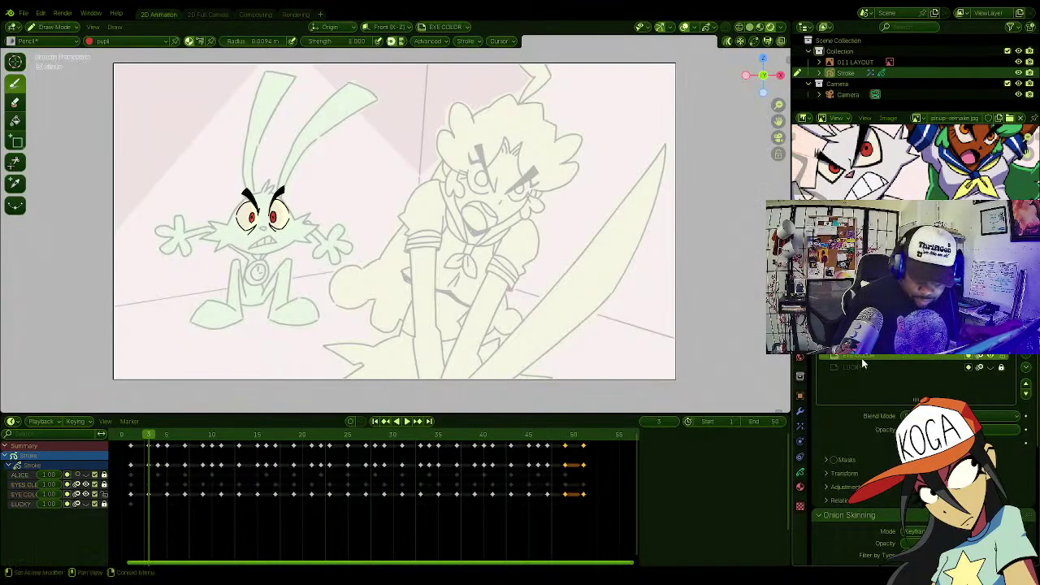
{"action": "left_click", "coordinate": [862, 343]}
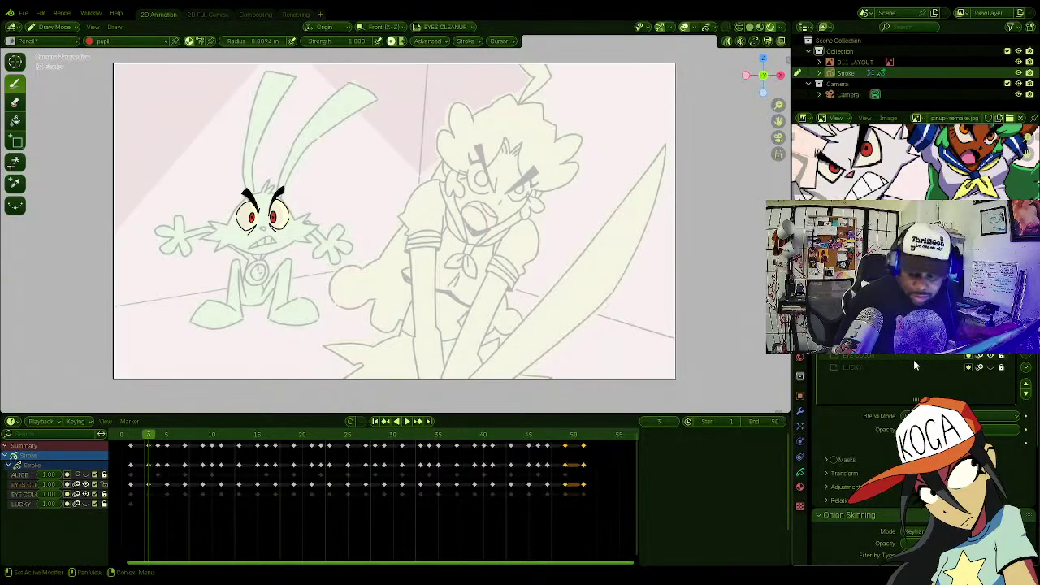
{"action": "left_click", "coordinate": [1027, 369]}
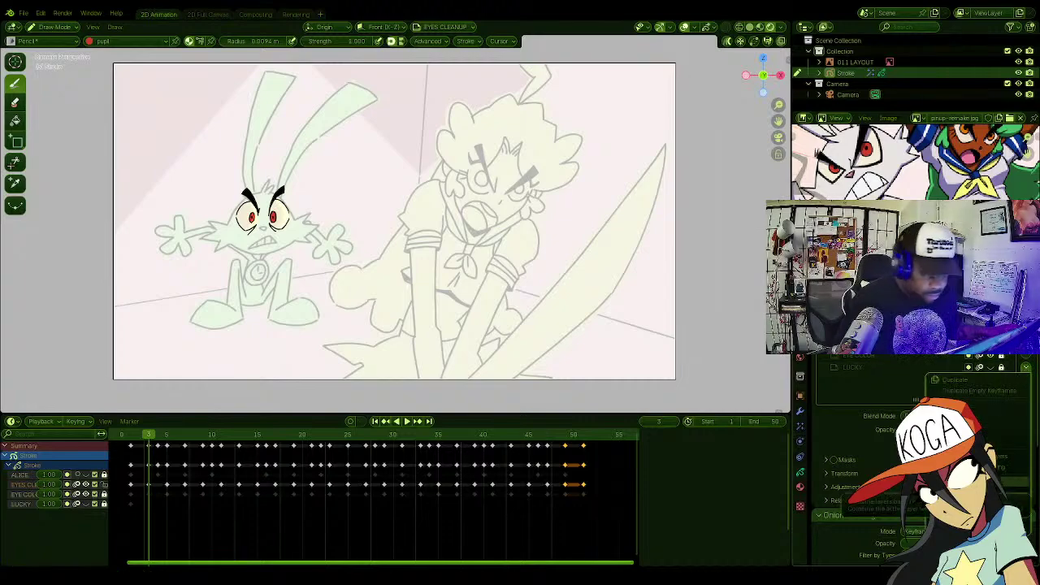
{"action": "left_click", "coordinate": [1012, 482]}
{"action": "key", "text": "ctrl+z"}
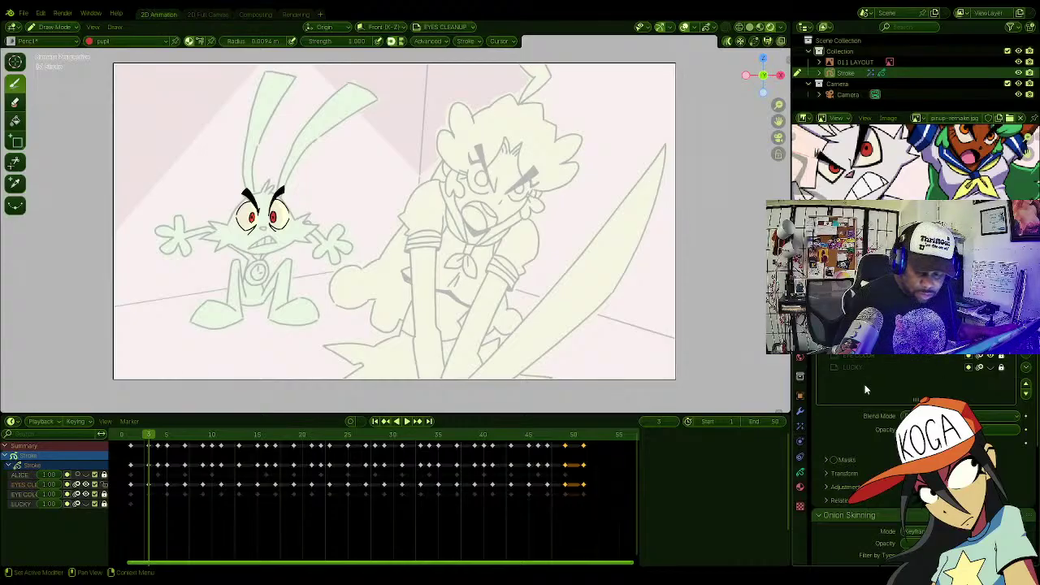
Step: Show the ALICE layer again, make it the active layer, and play the animation with LUCKY still hidden
{"action": "left_click", "coordinate": [990, 331]}
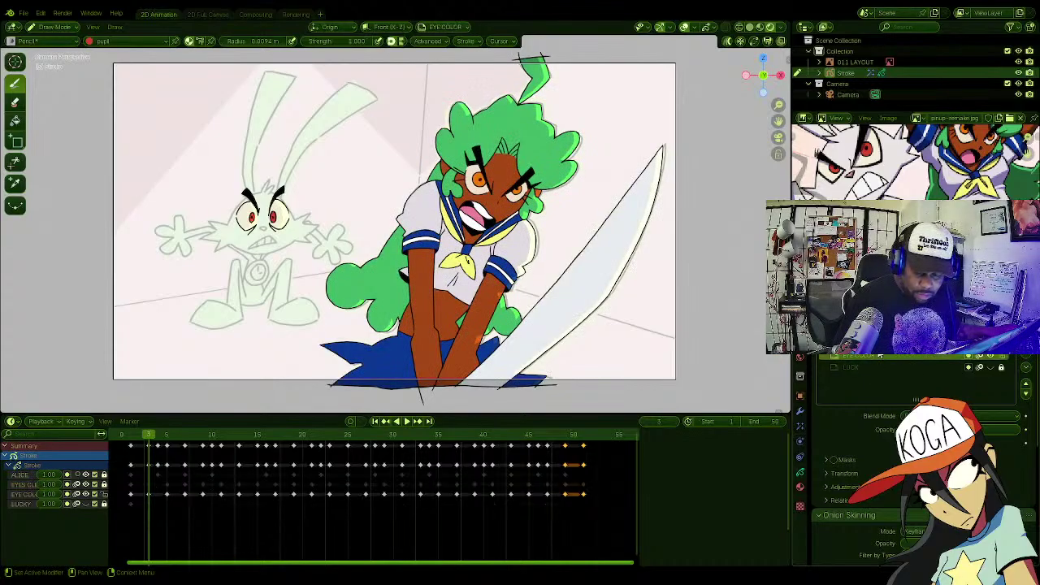
{"action": "left_click", "coordinate": [990, 343]}
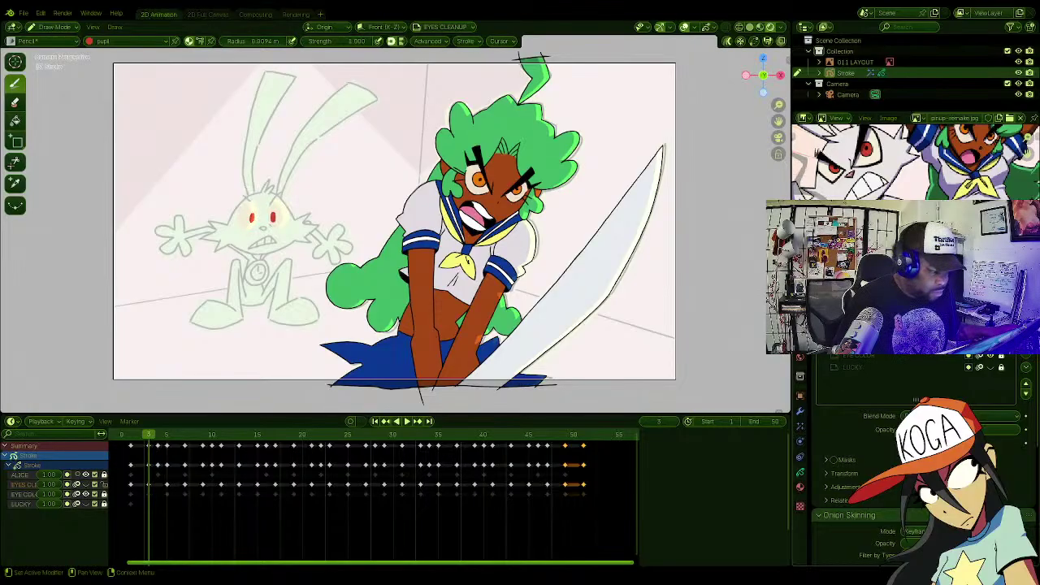
{"action": "left_click", "coordinate": [857, 331]}
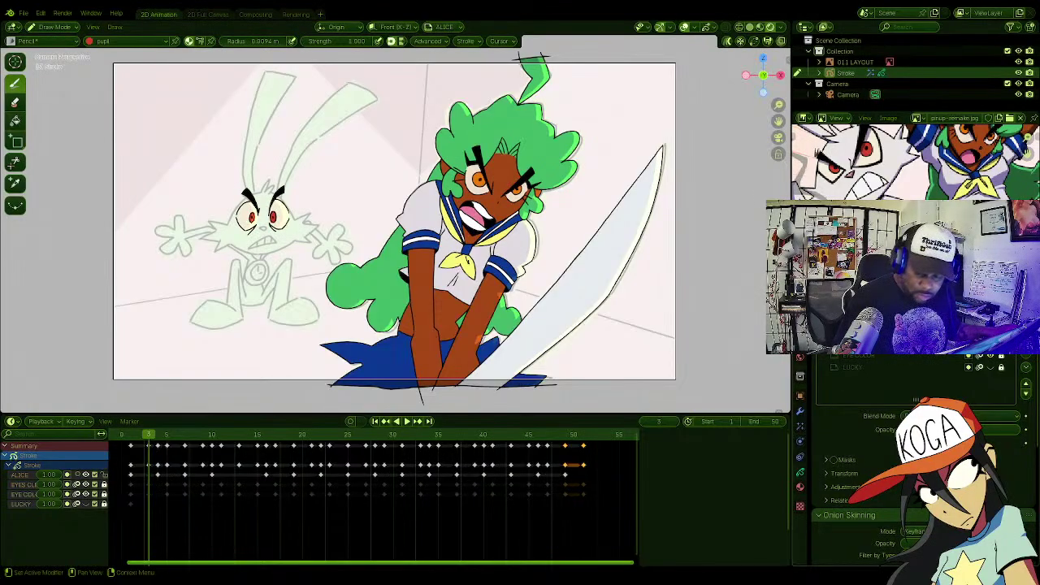
{"action": "key", "text": "space"}
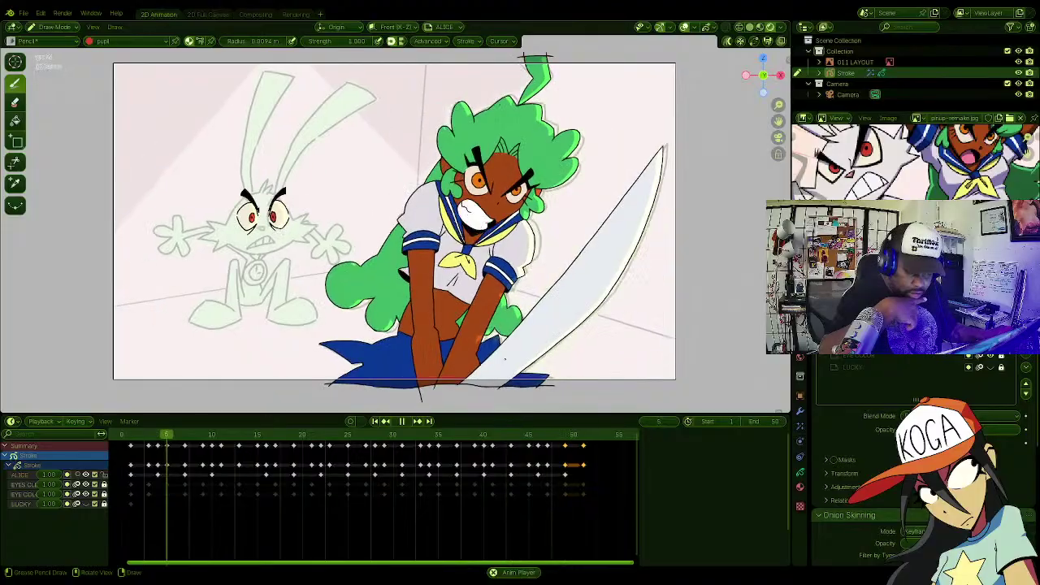
{"action": "key", "text": "space"}
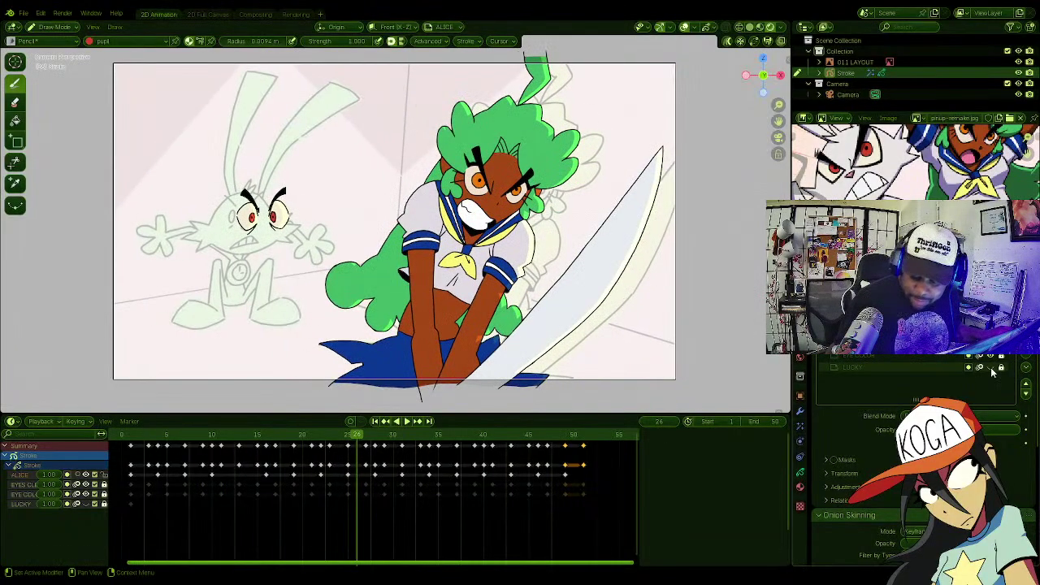
Step: Show the LUCKY layer again and play the animation to check both characters together with the eye layers
{"action": "left_click", "coordinate": [990, 368]}
{"action": "key", "text": "space"}
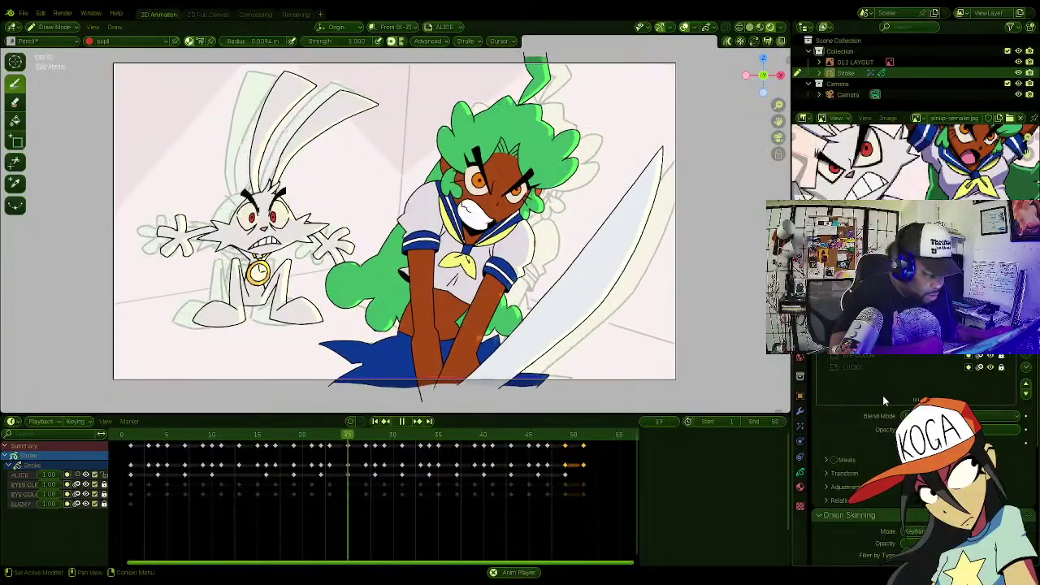
{"action": "key", "text": "space"}
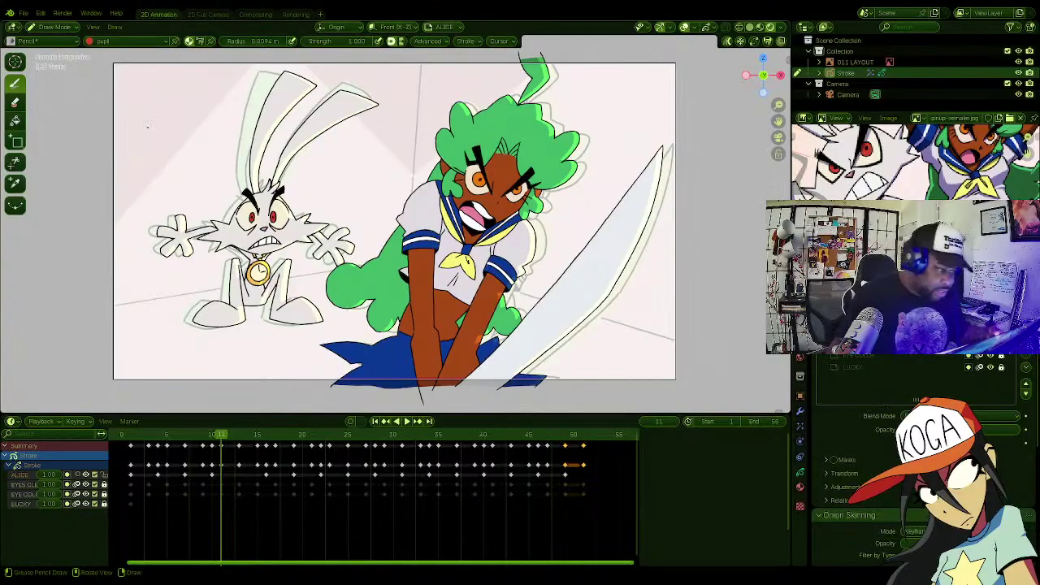
Step: Save the animation file with all character and eye layers visible
{"action": "left_click", "coordinate": [24, 14]}
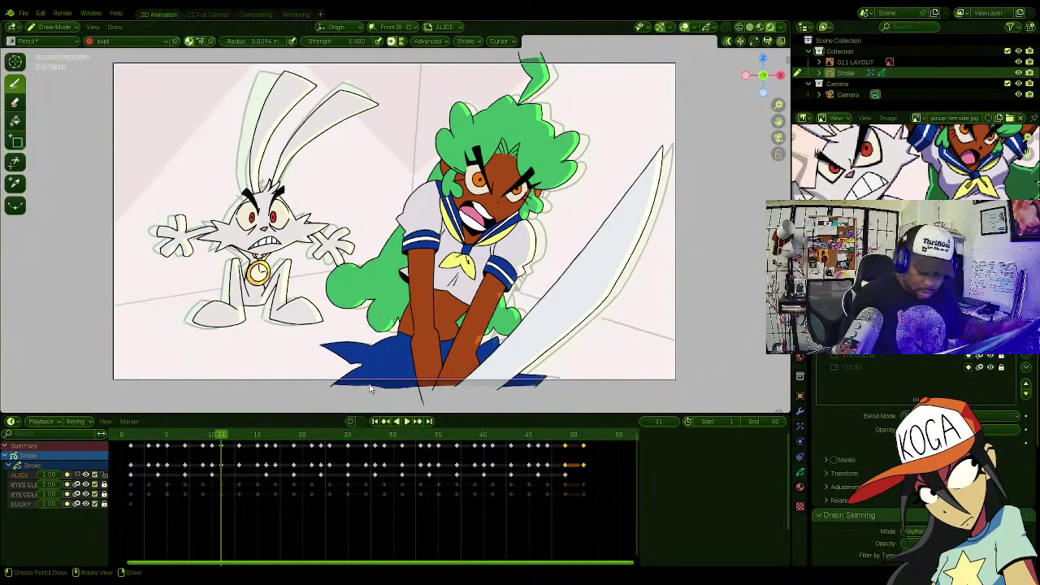
{"action": "key", "text": "ctrl+s"}
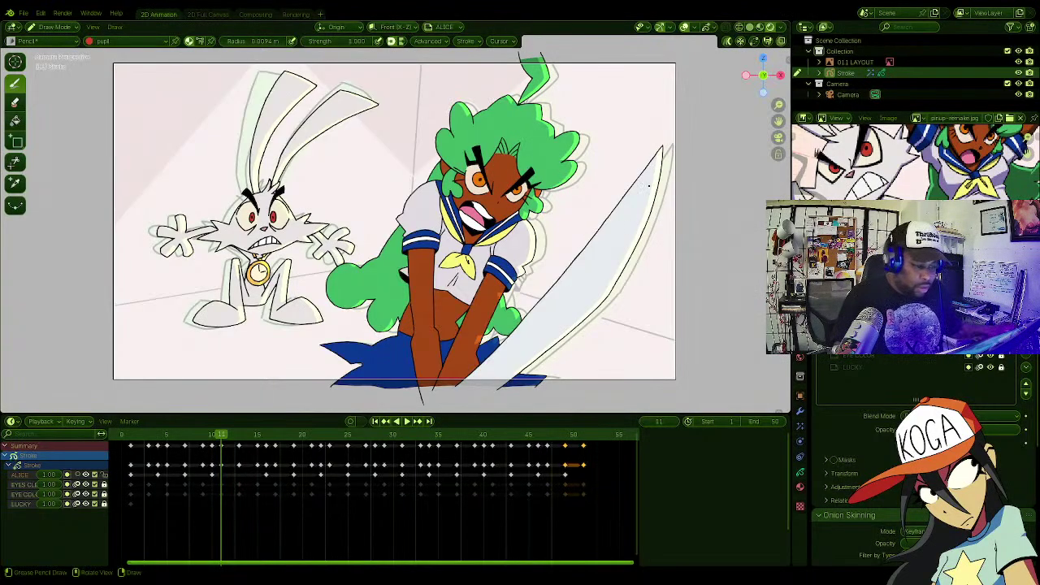
{"action": "middle_click_drag", "start_coordinate": [620, 131], "coordinate": [639, 136], "text": "shift"}
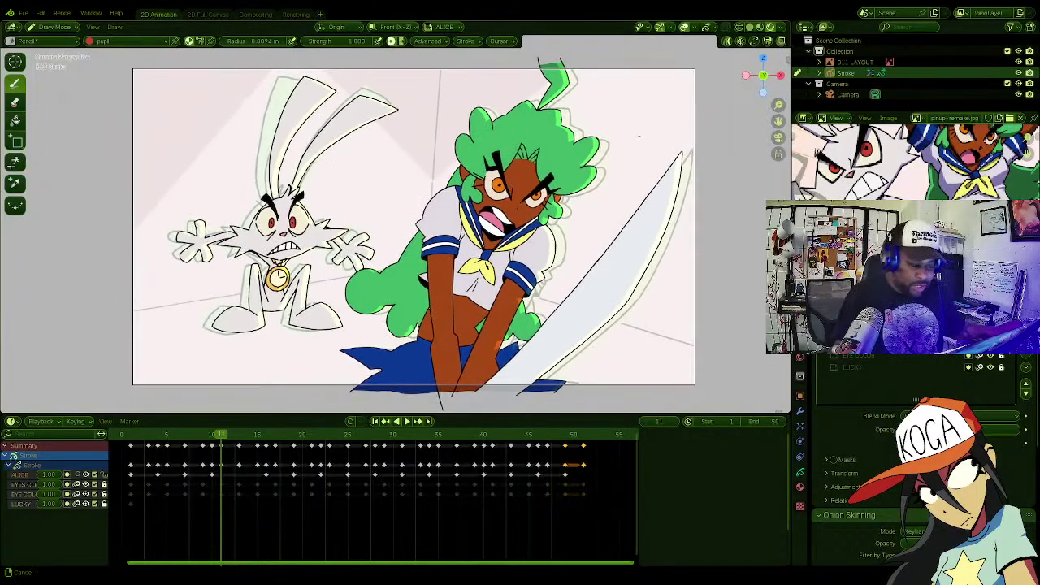